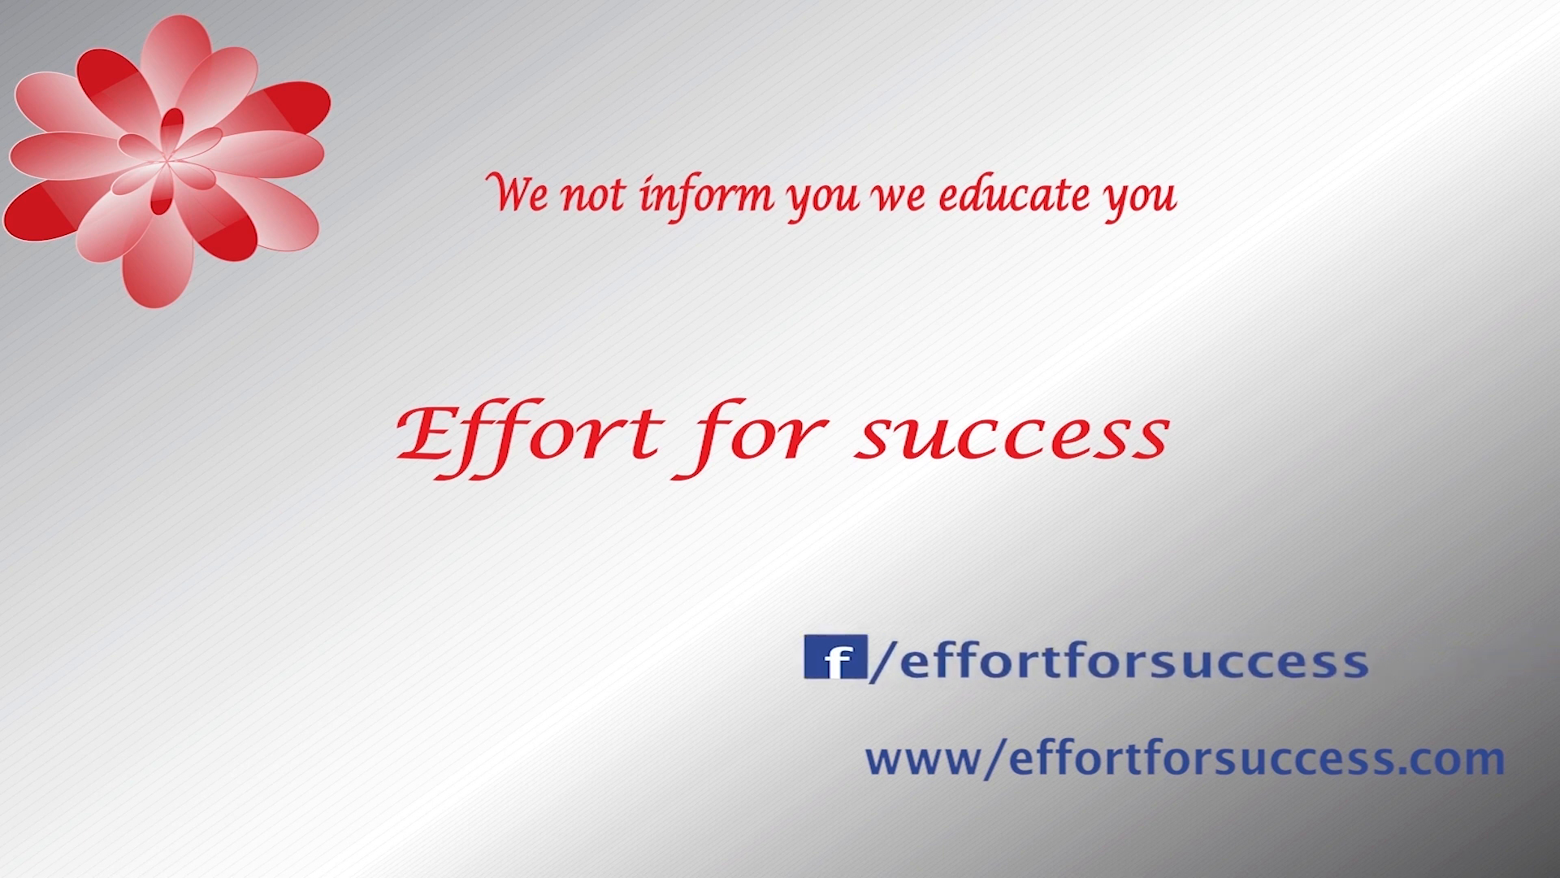
Delete the stacked diamond artwork from the artboard.
click(452, 490)
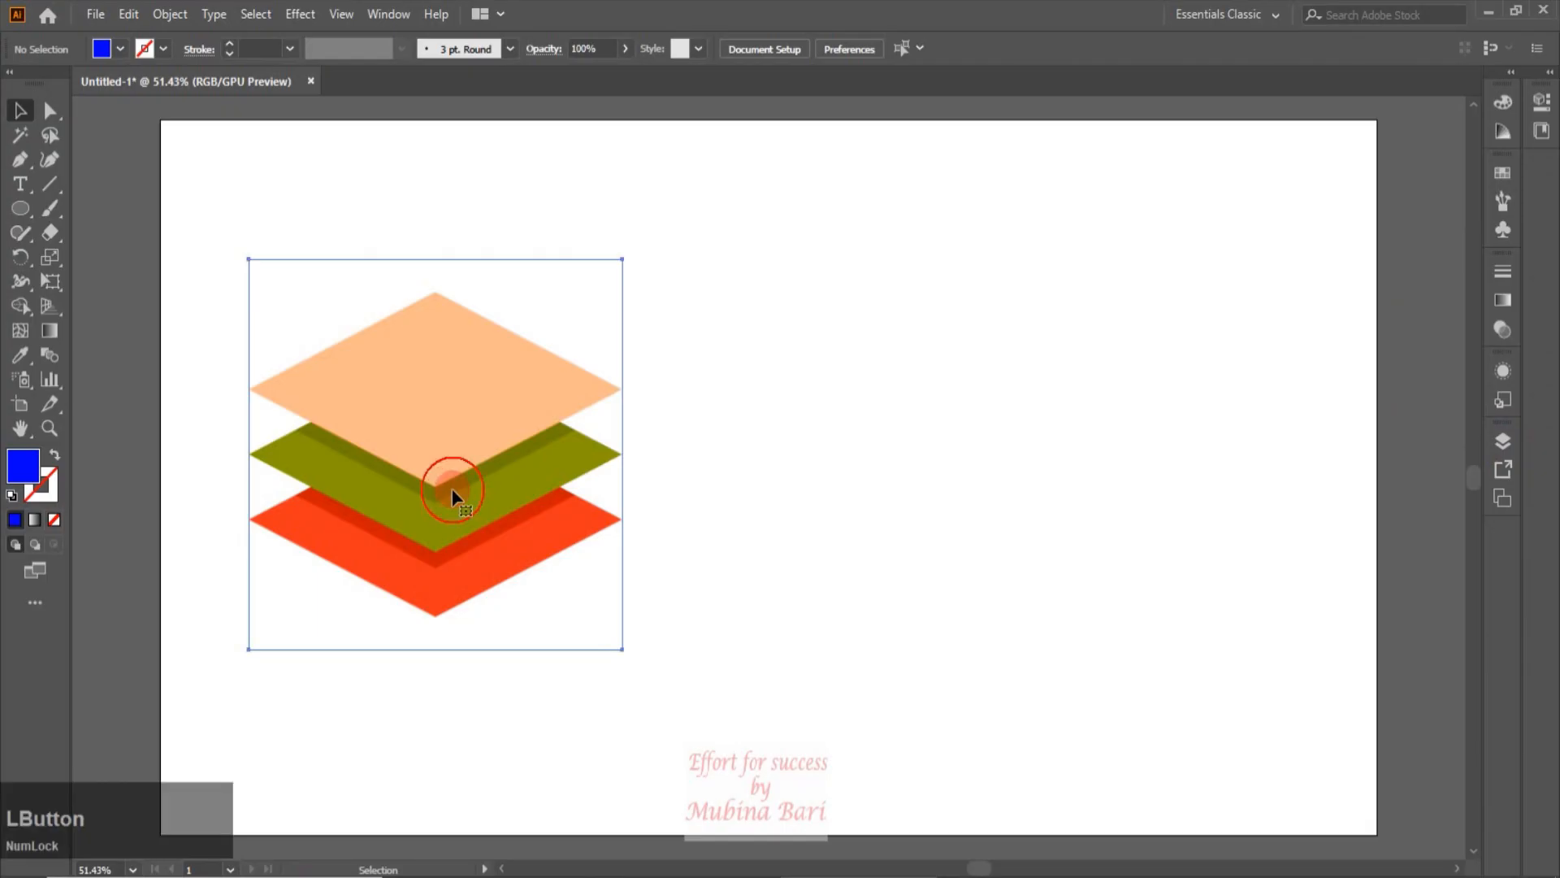
key(Delete)
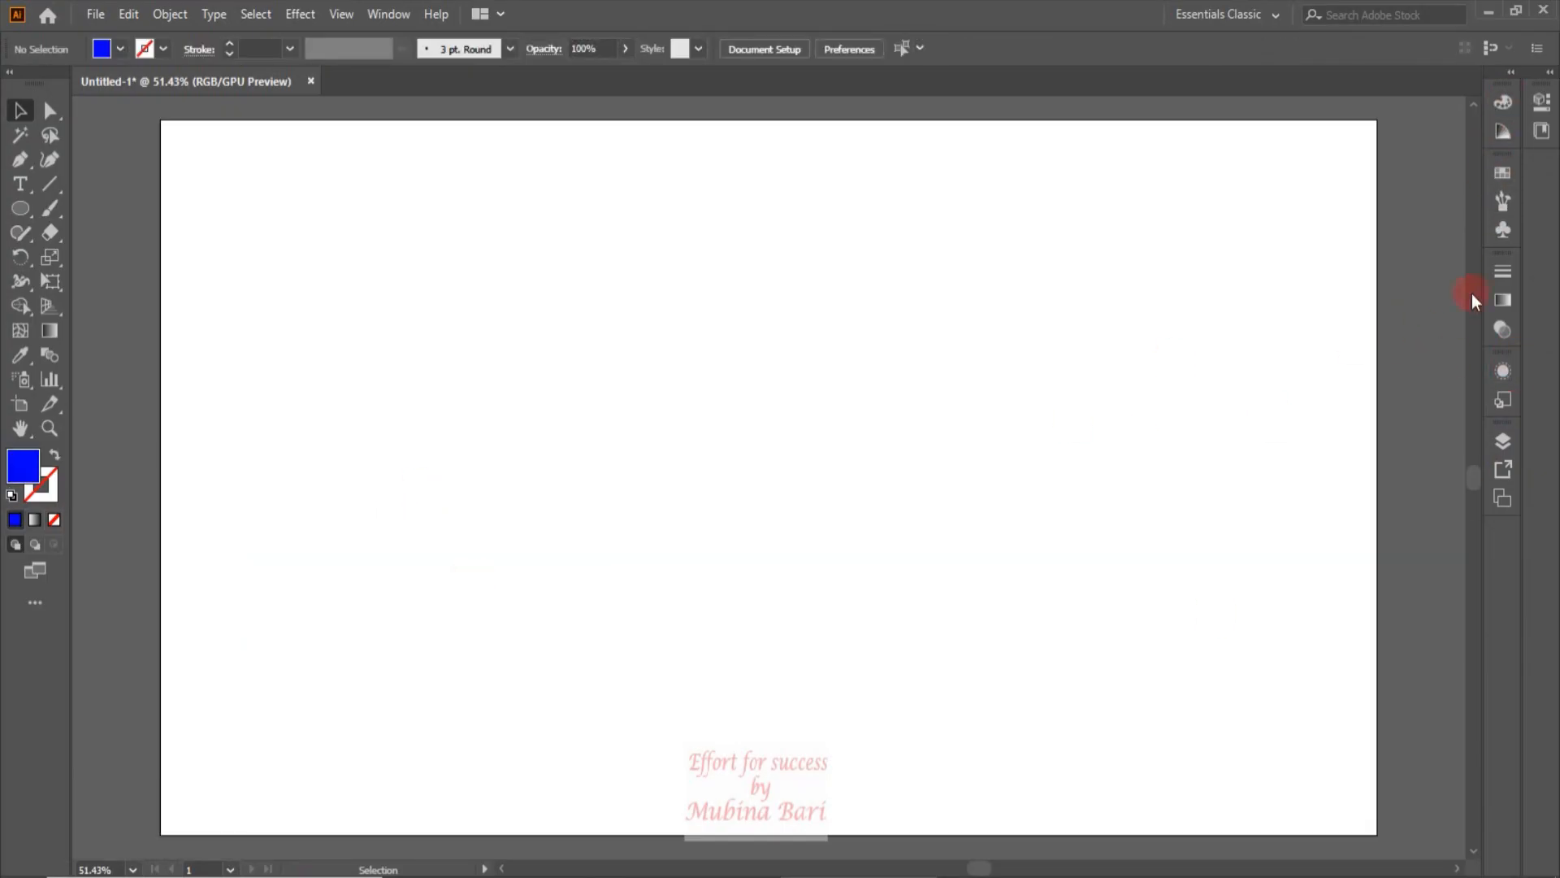
Show the Layers panel, detach it to float over the artboard, and view its options menu.
click(1503, 448)
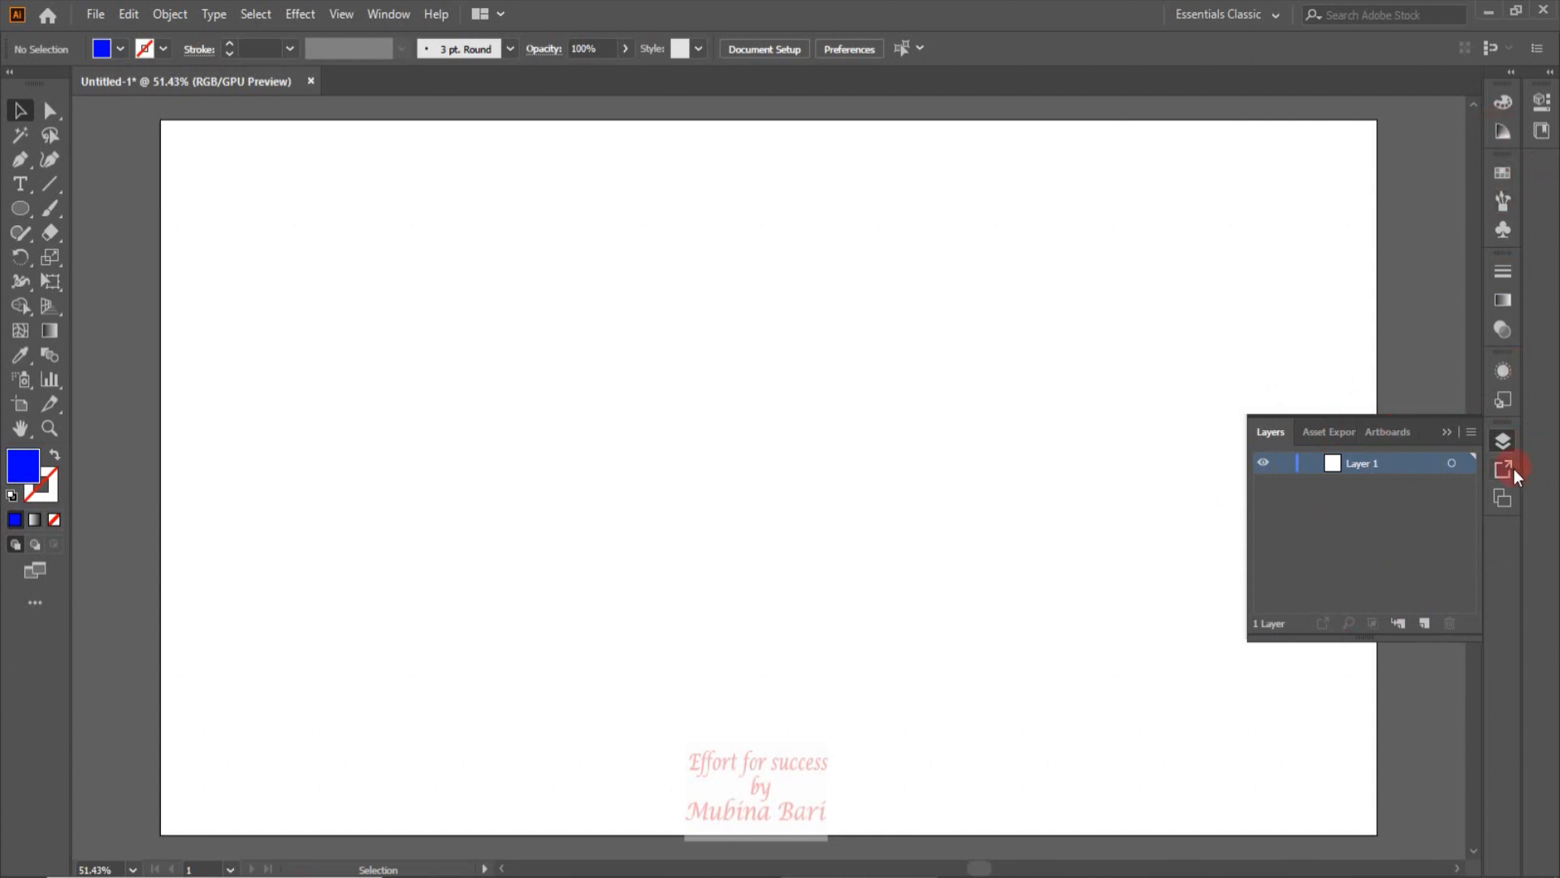
click(383, 14)
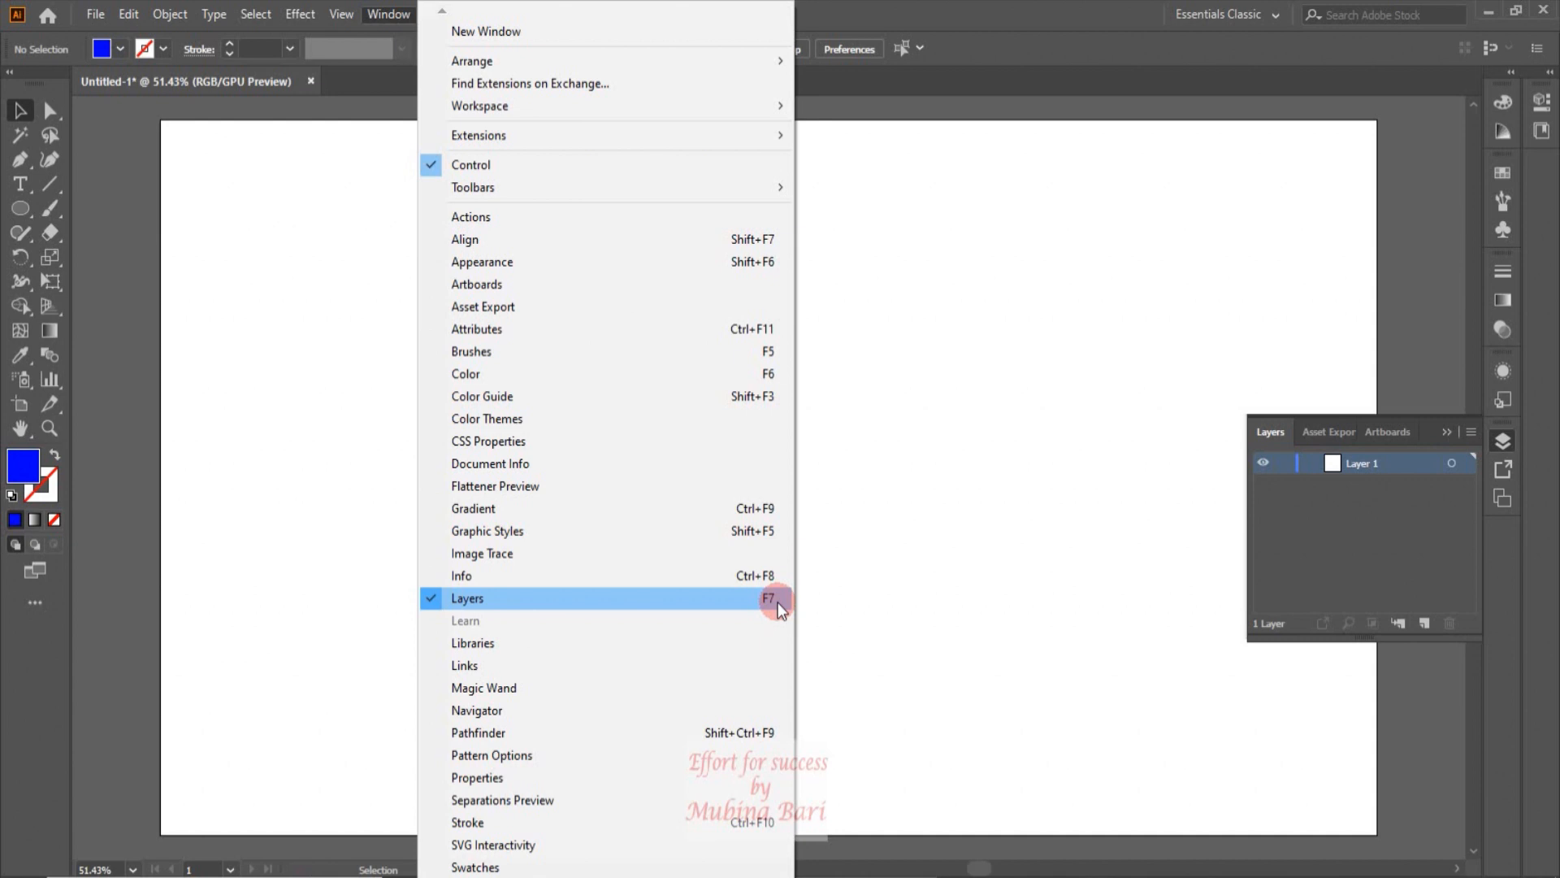
click(1222, 487)
drag(1277, 431, 1032, 290)
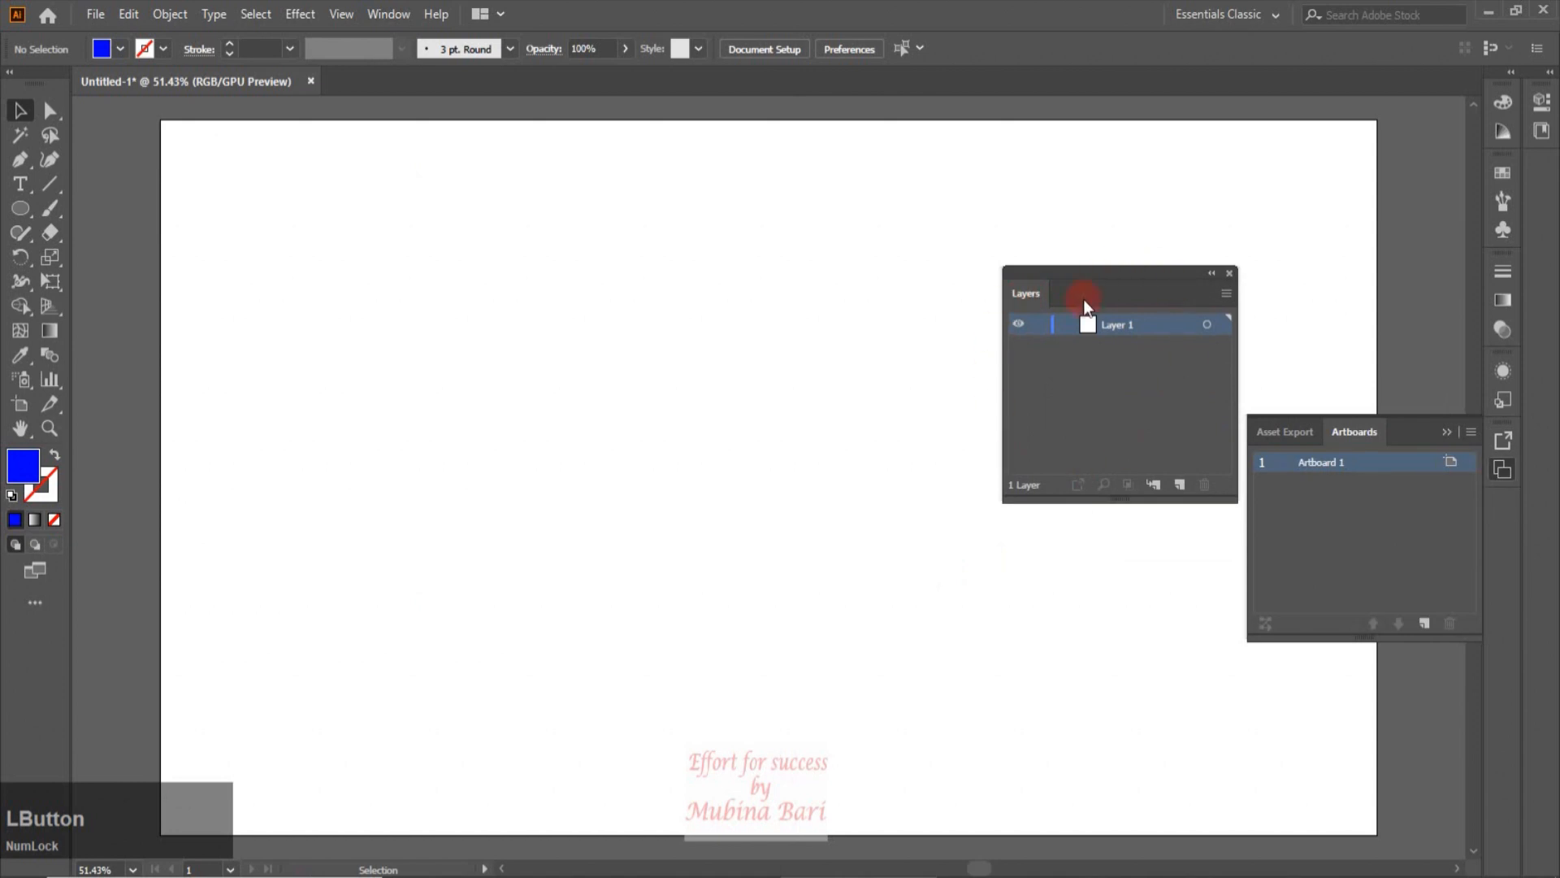
click(1506, 439)
click(1505, 437)
drag(1219, 294, 1316, 316)
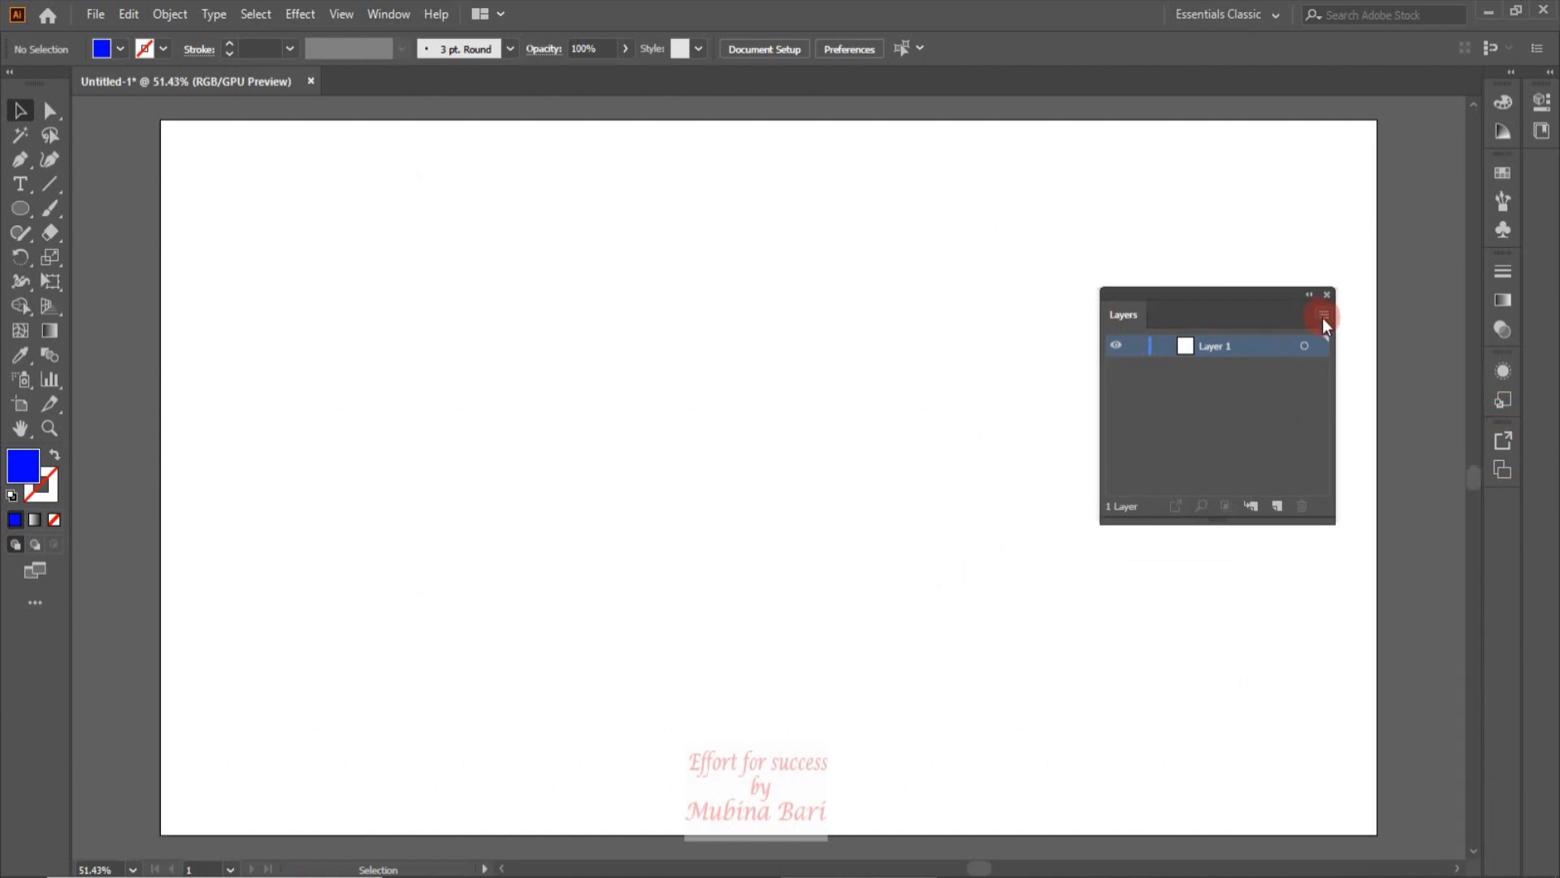
click(1323, 317)
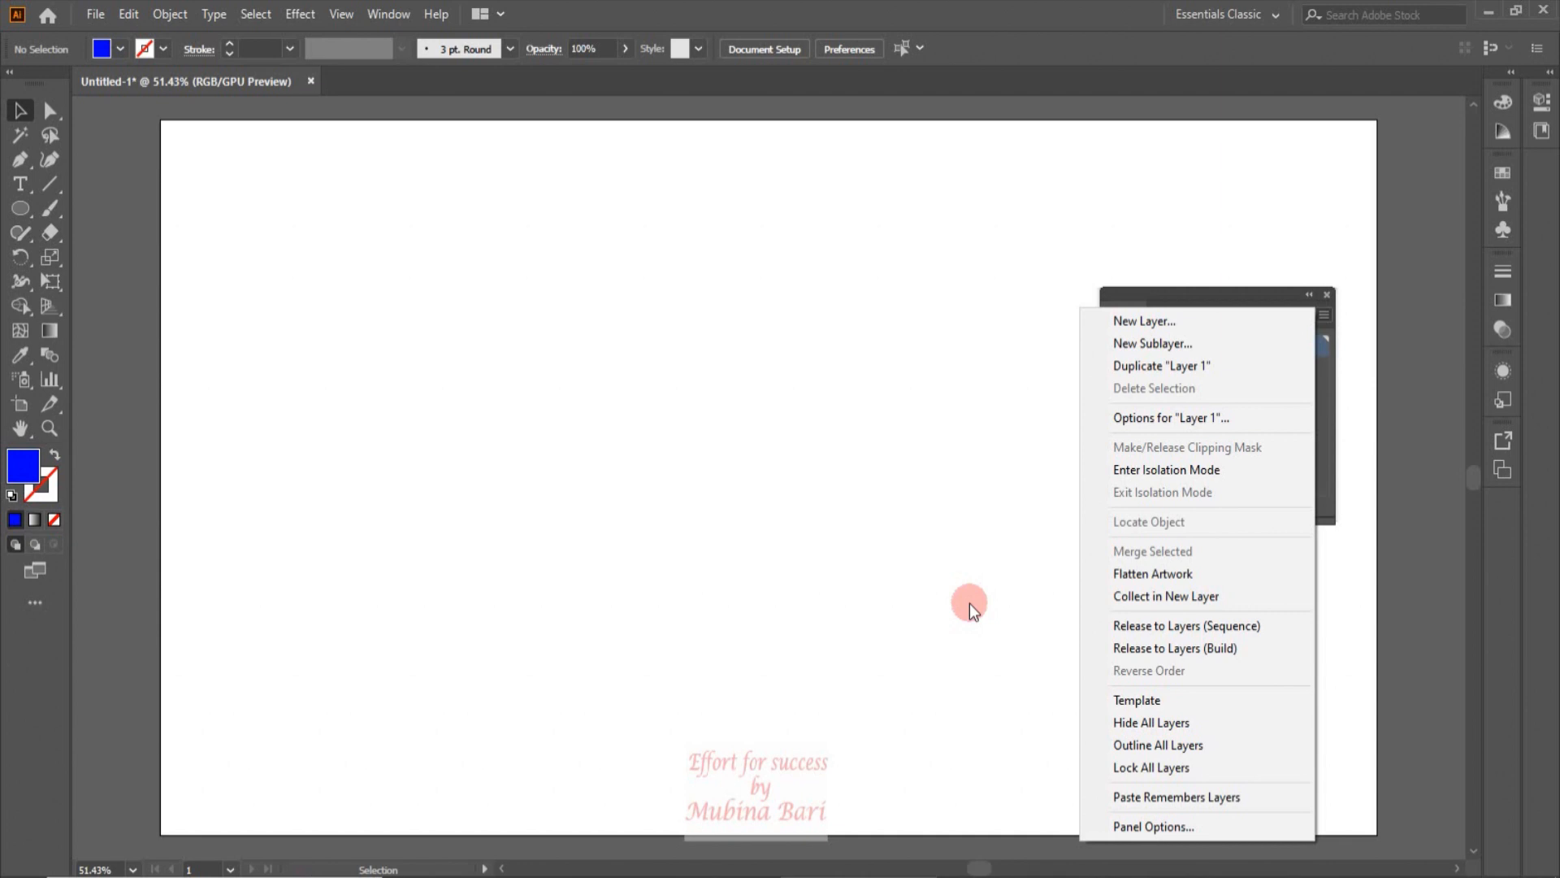
click(968, 603)
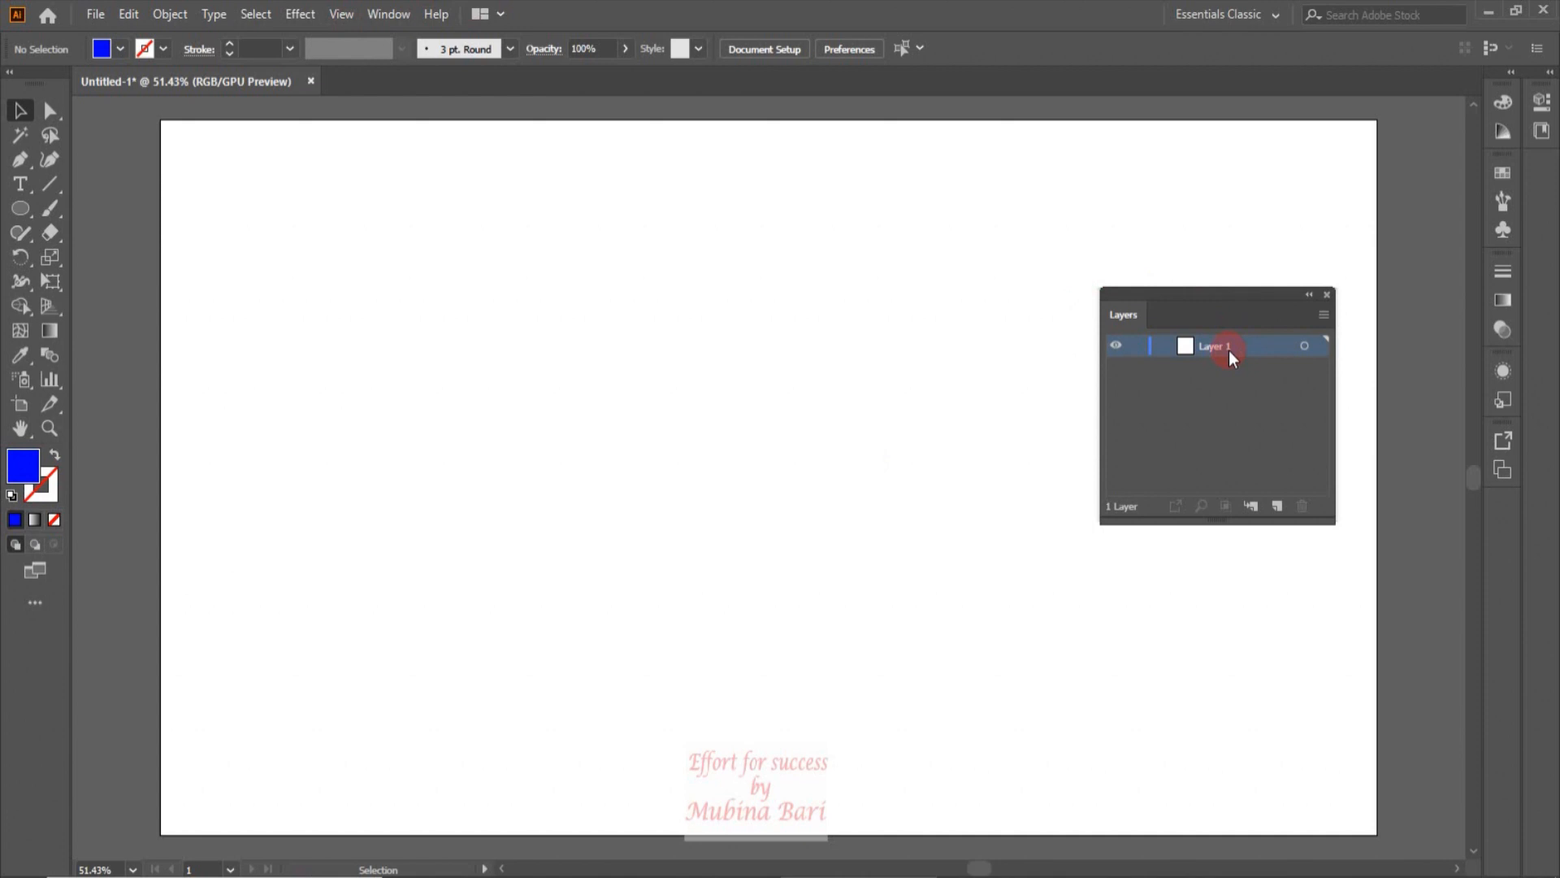
Draw a blue rectangle about 265 by 182 px in the left half of the artboard.
key(m)
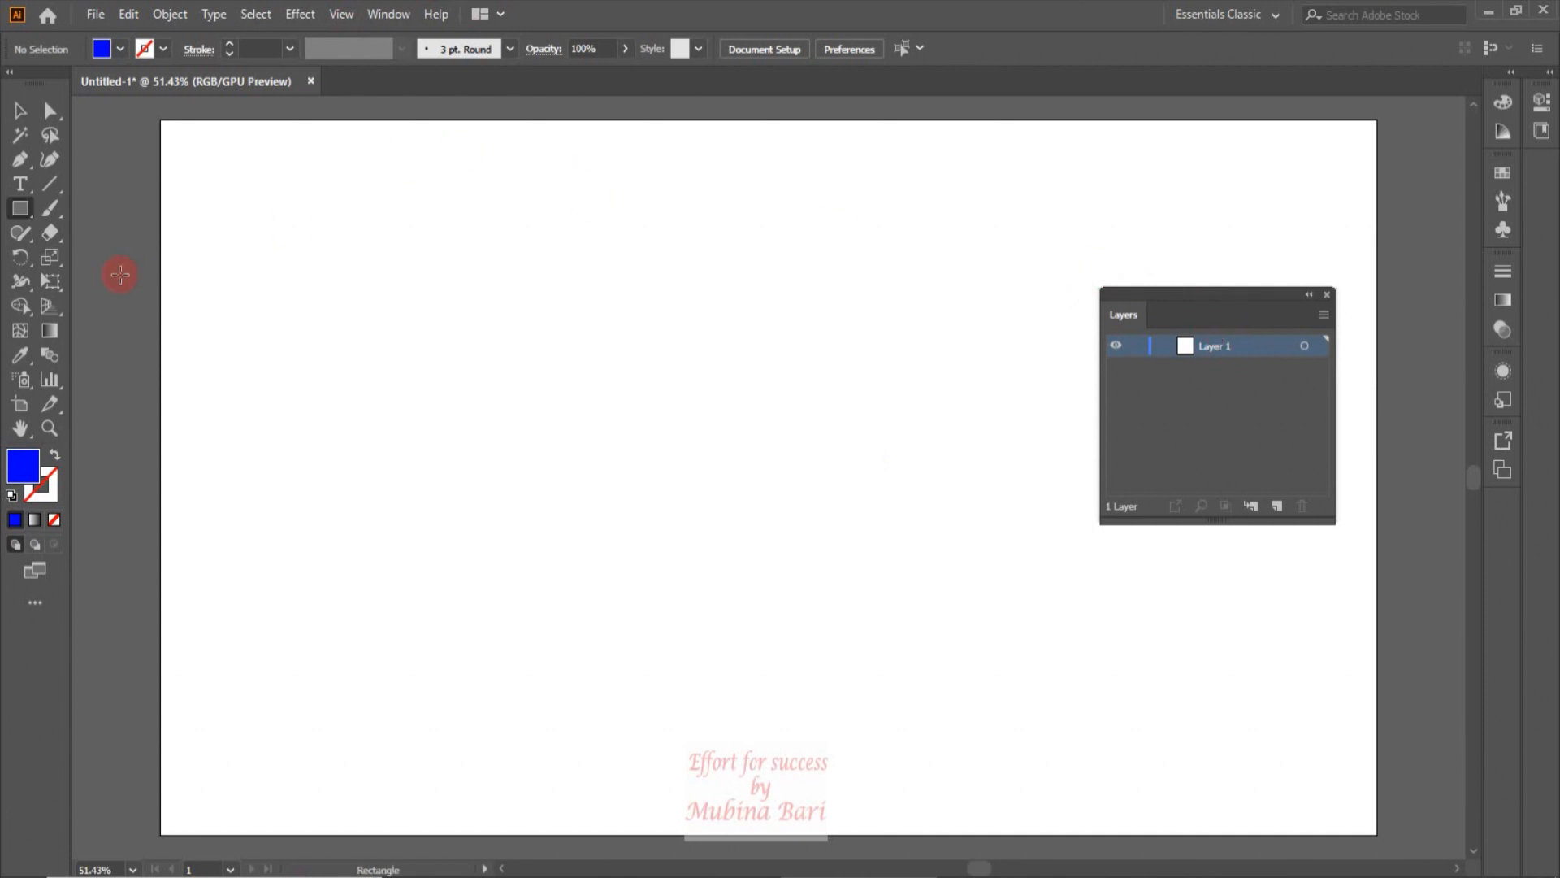
click(23, 208)
drag(424, 342, 593, 459)
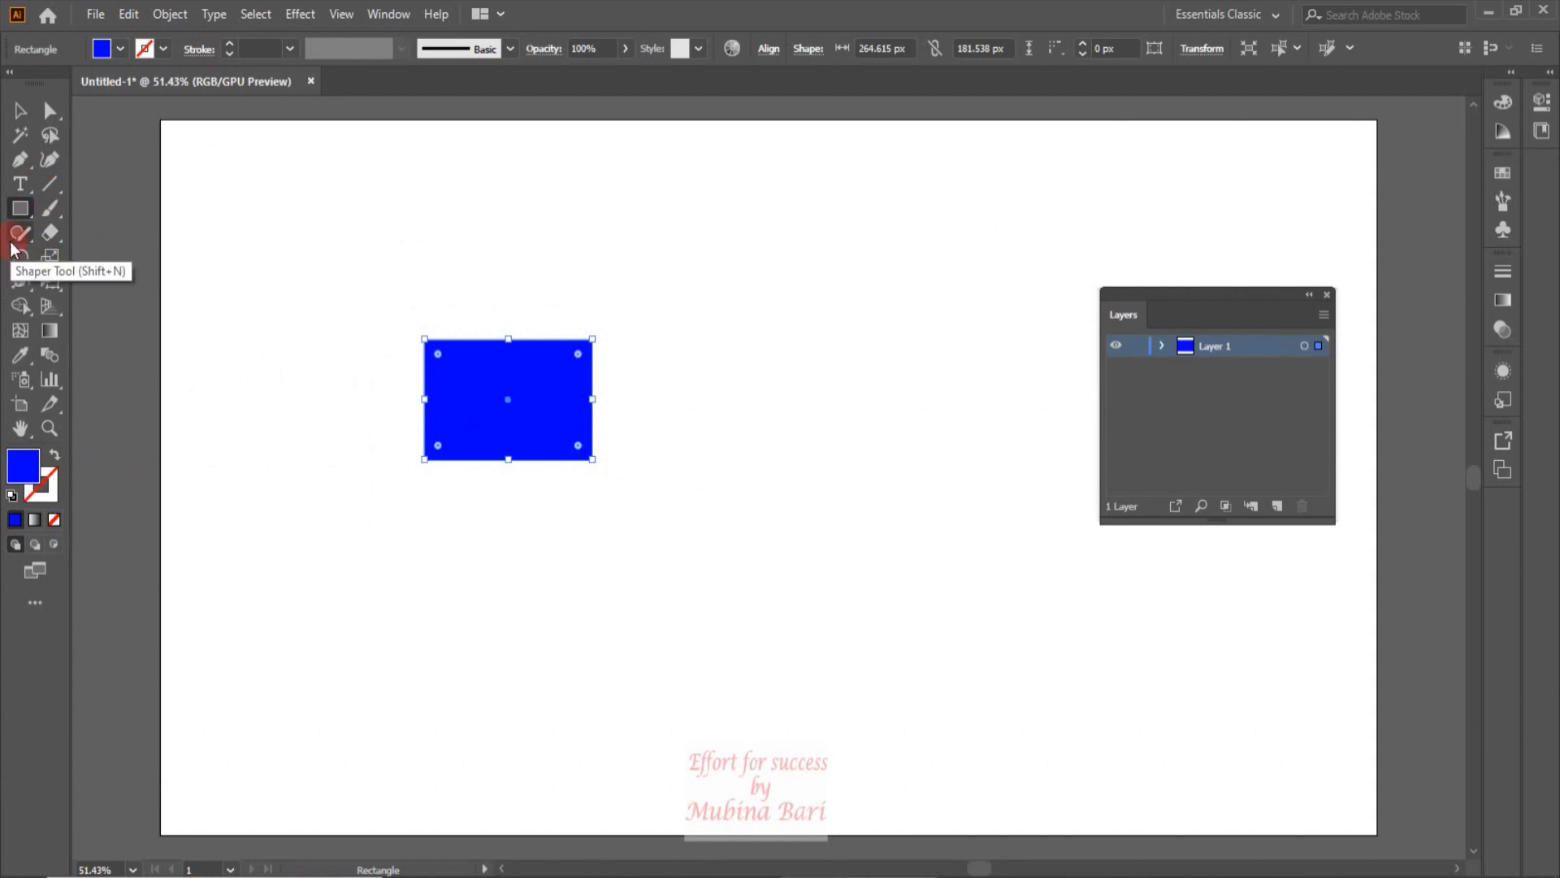
Draw a circle about 161 px wide beside the blue rectangle and fill it with red.
click(27, 219)
drag(27, 224, 86, 267)
drag(674, 377, 768, 475)
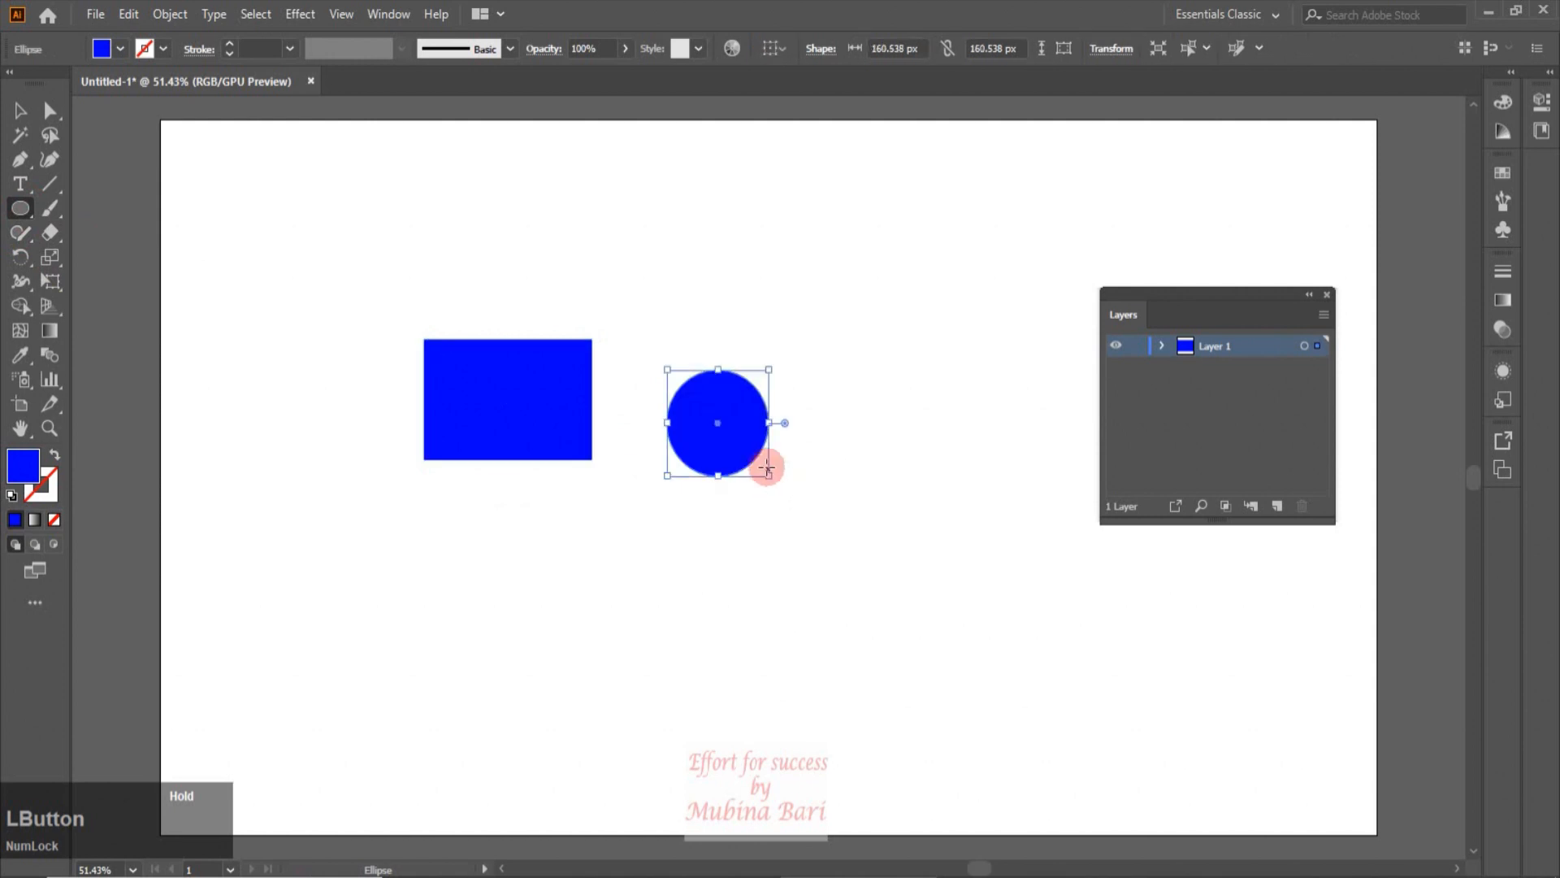
click(120, 48)
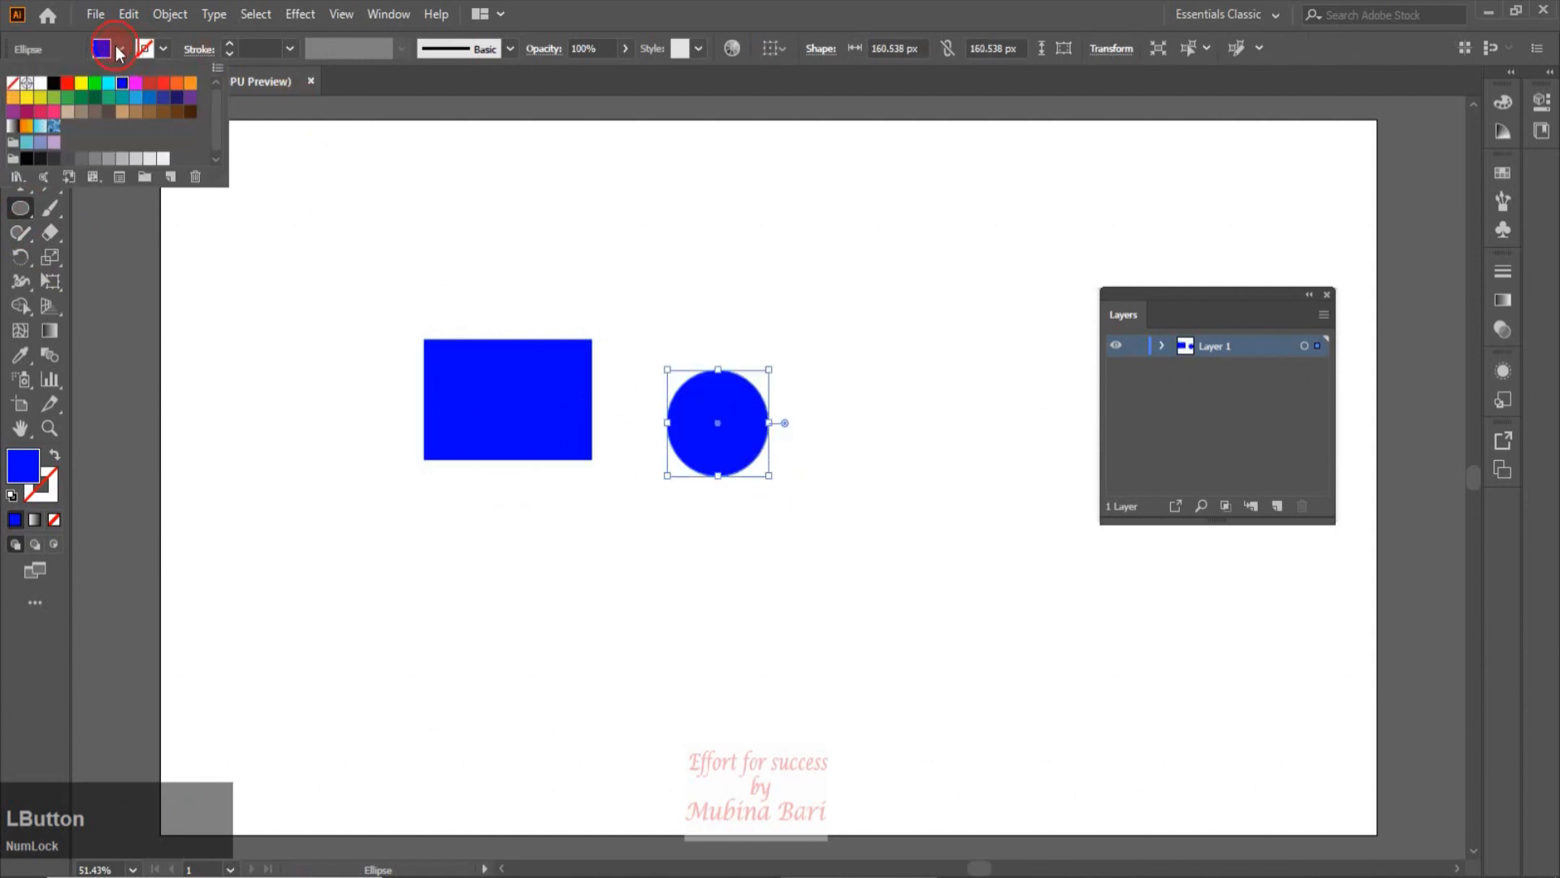
click(69, 82)
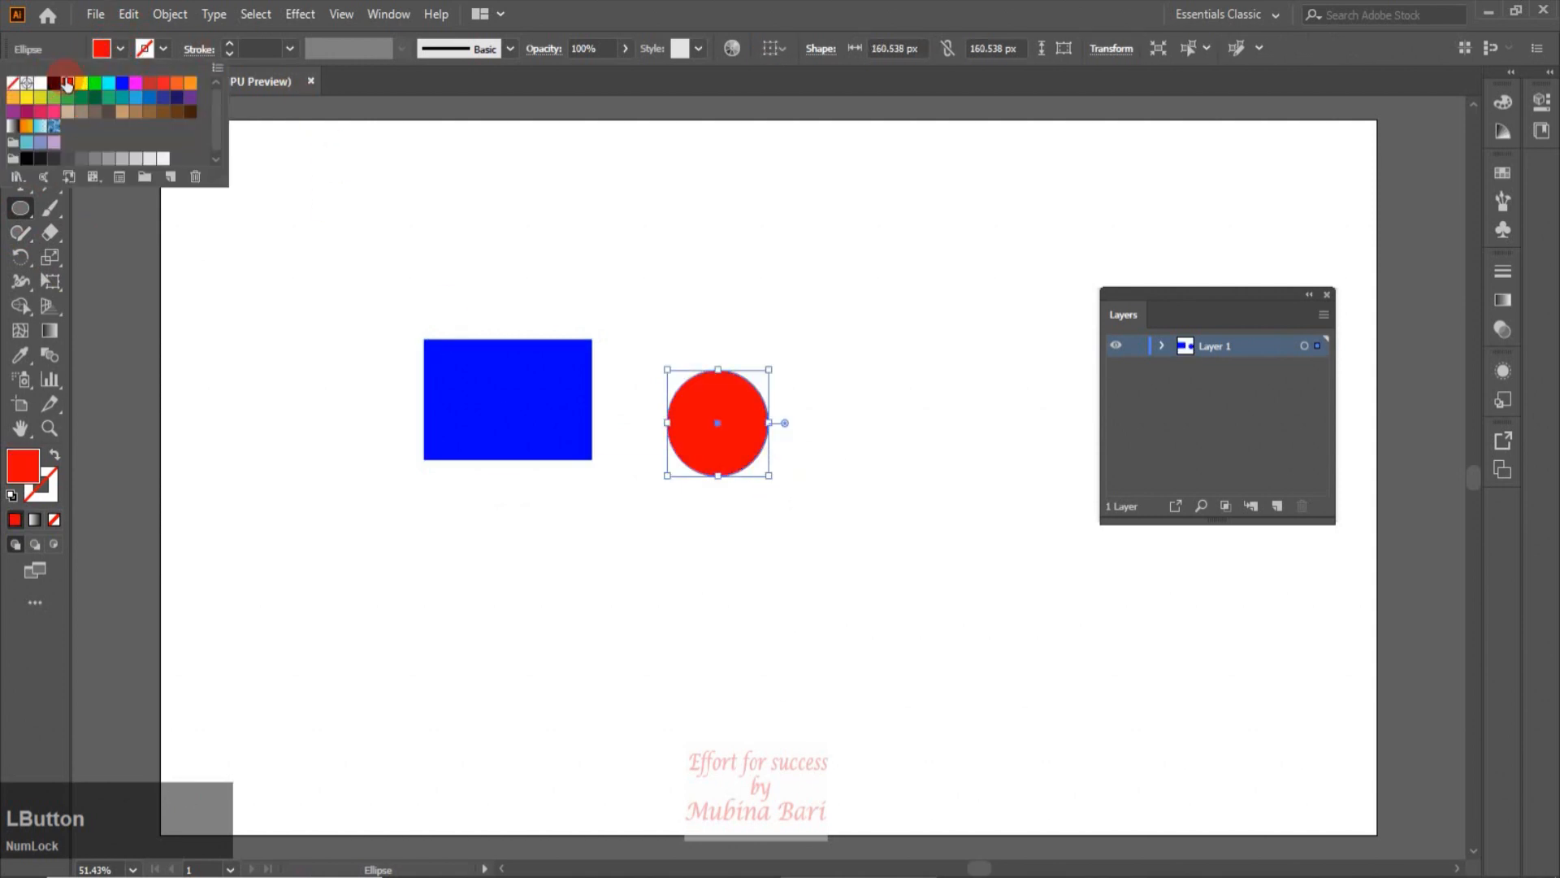
click(569, 549)
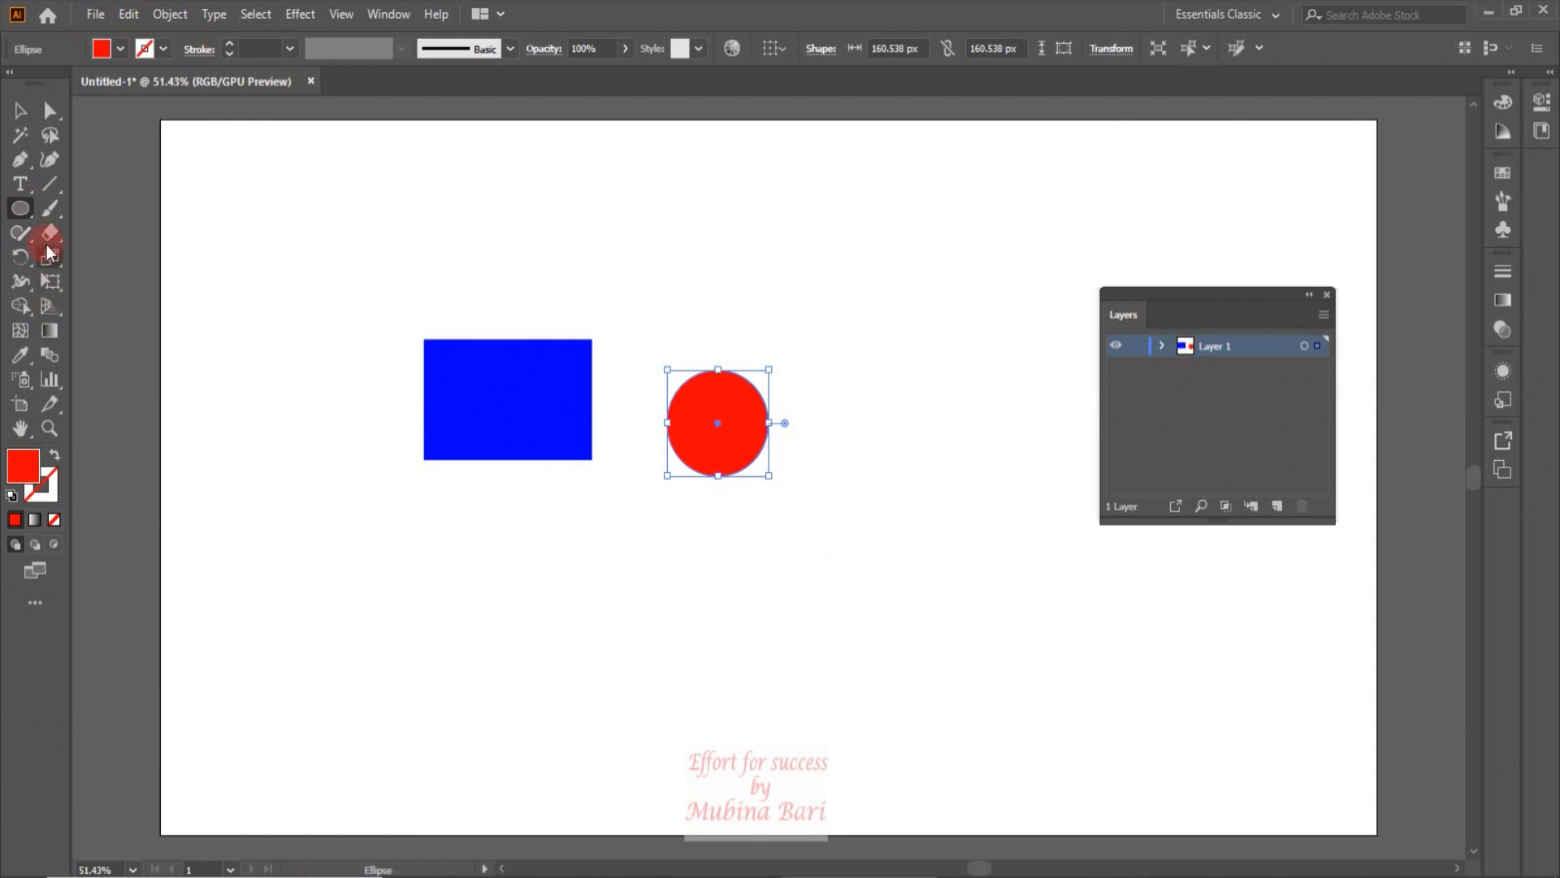
Draw a five-pointed star about 186 by 189 px above the rectangle and circle, and fill it with cyan.
click(28, 217)
drag(28, 217, 104, 306)
mouse_move(623, 222)
mouse_down()
mouse_move(707, 282)
mouse_move(685, 251)
mouse_up()
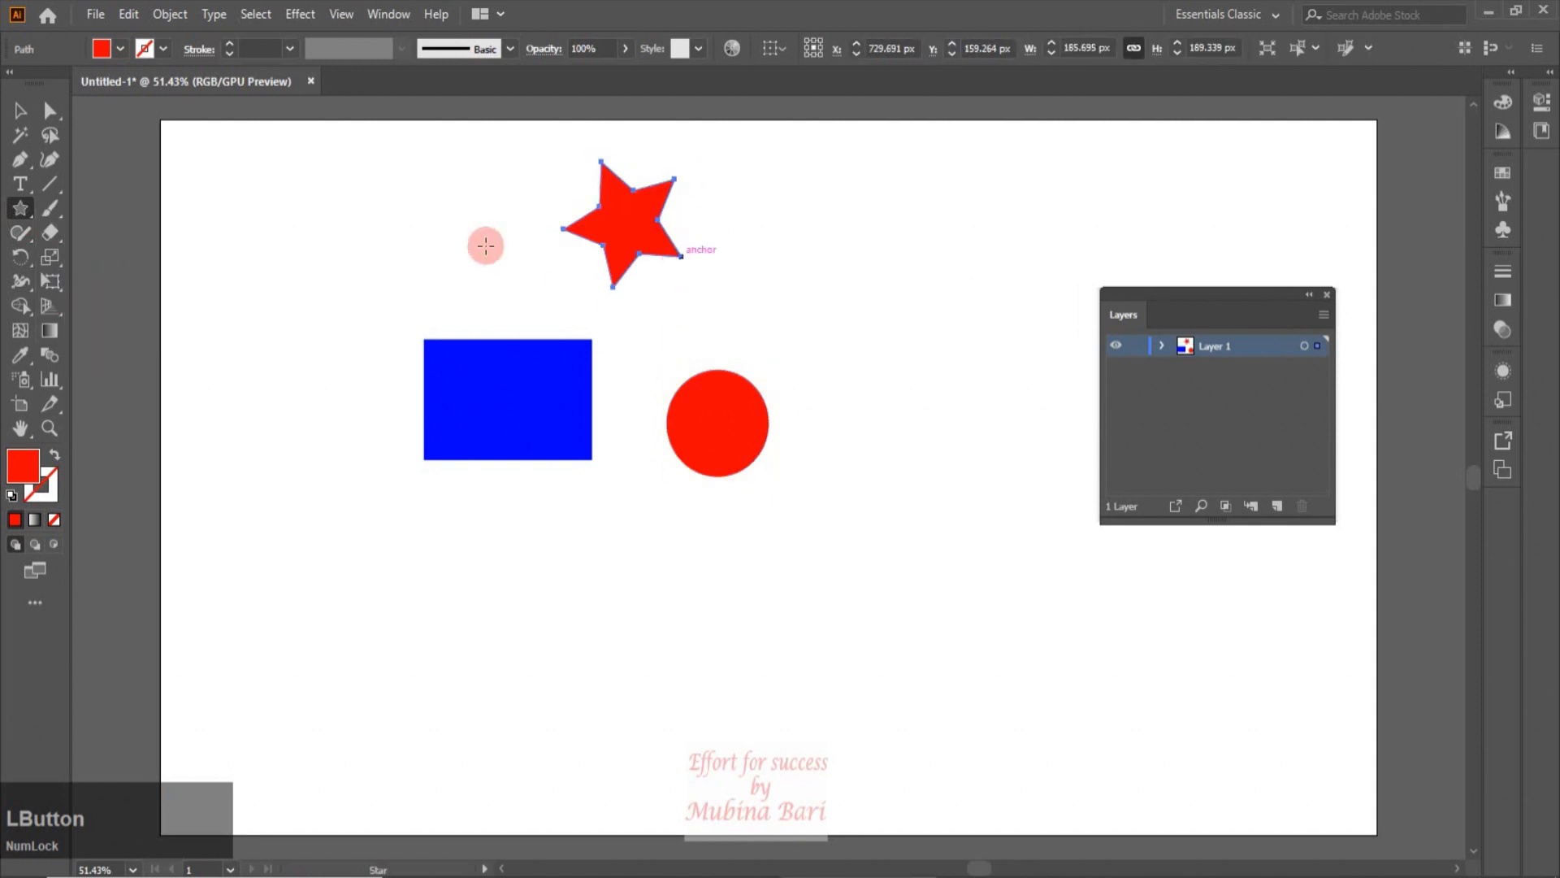
click(120, 48)
click(108, 94)
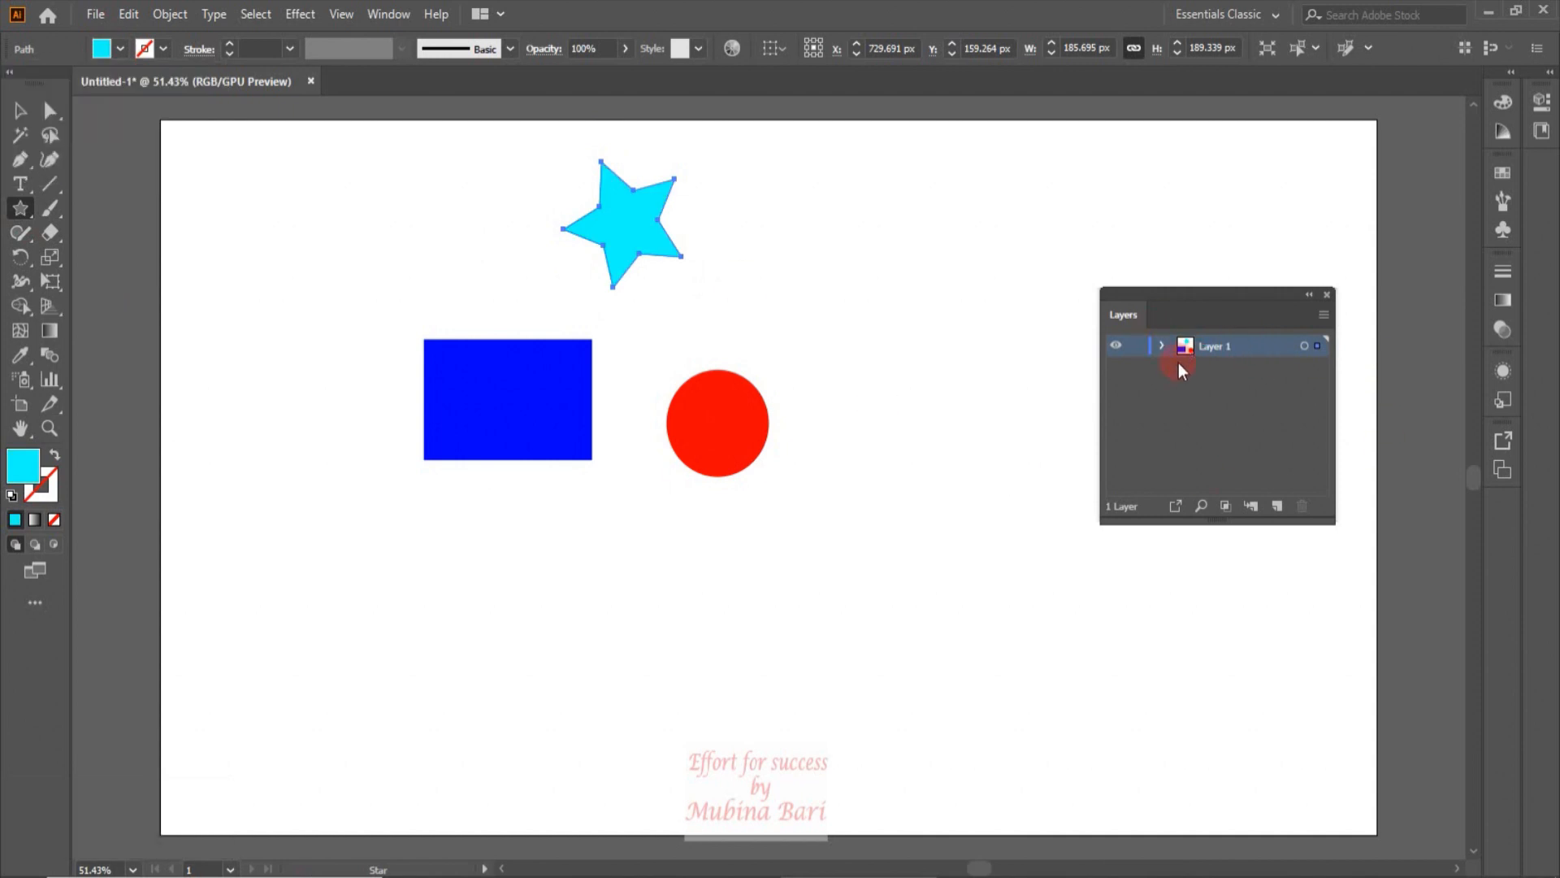
Reposition the shapes with the Selection tool, moving the rectangle down and slightly left, the circle slightly down-left and the star slightly down.
click(20, 108)
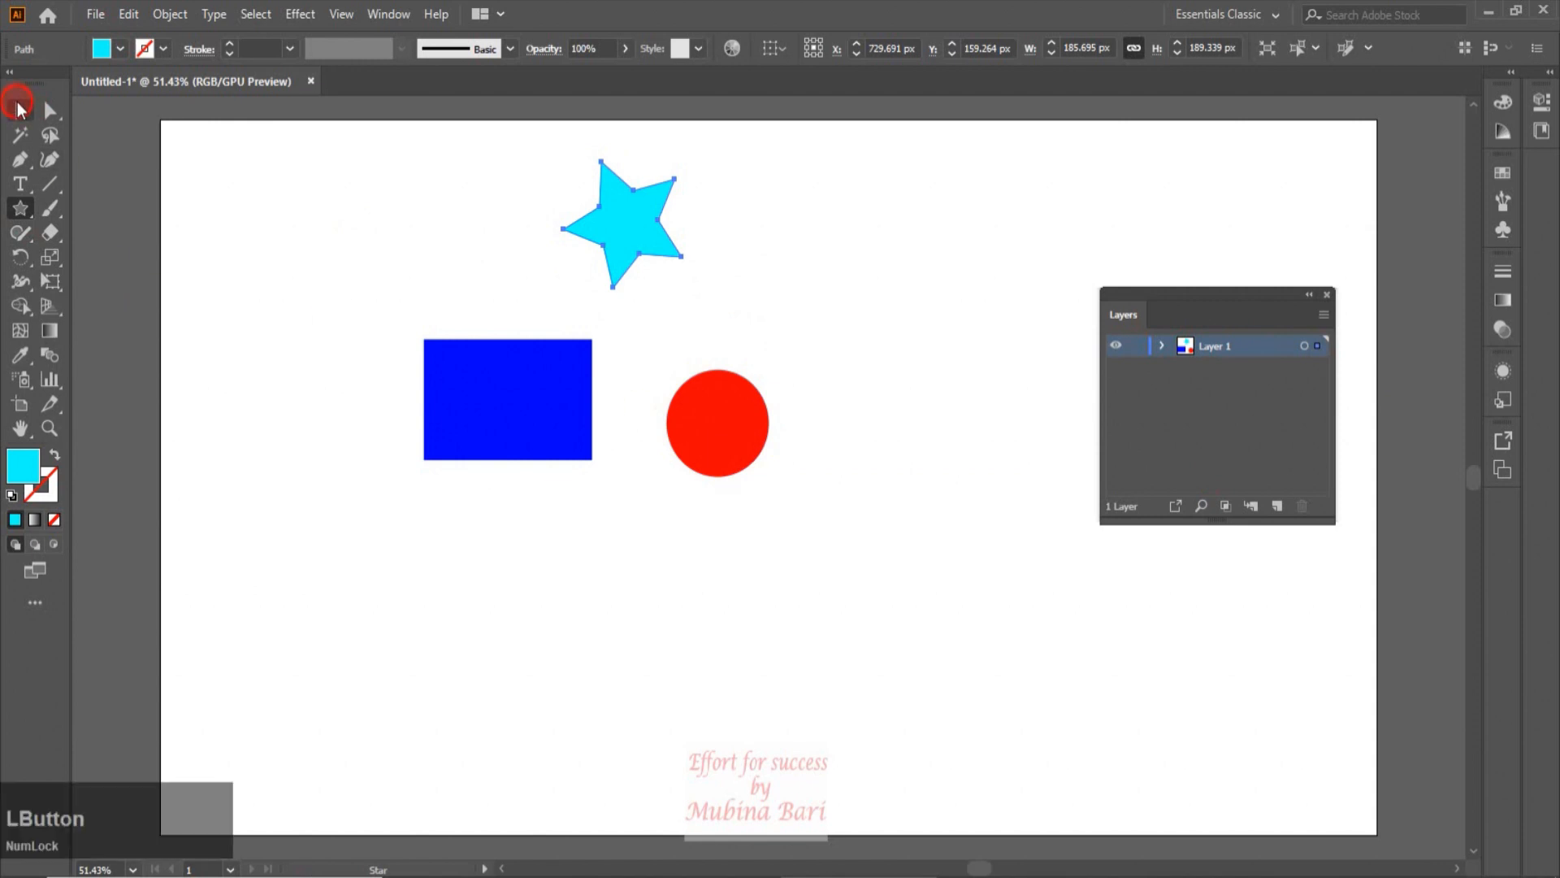
drag(749, 426, 848, 516)
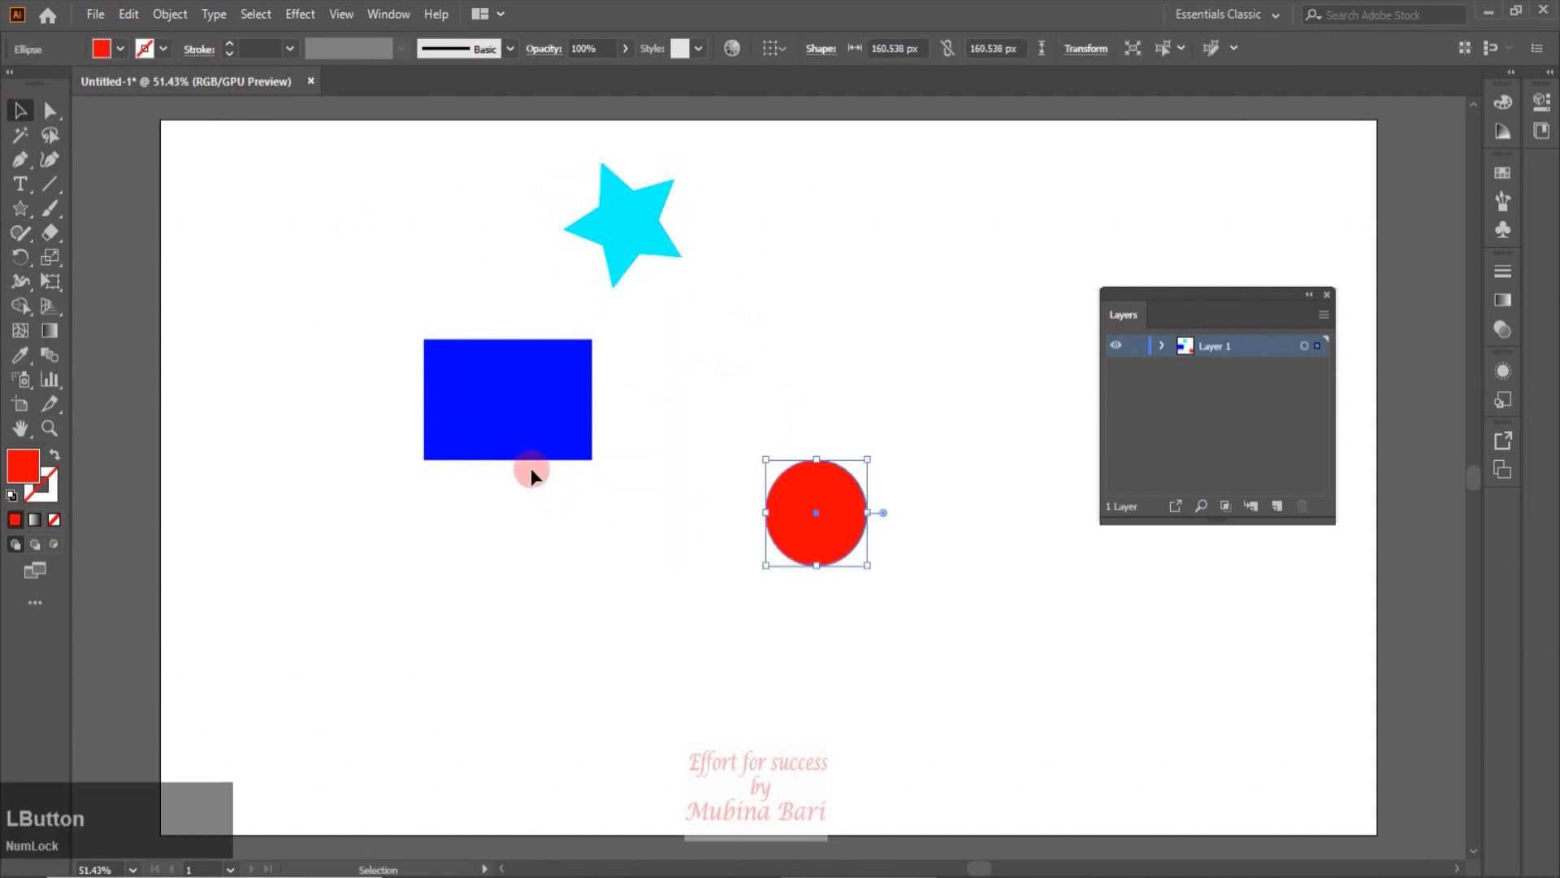
drag(526, 439, 504, 500)
drag(820, 522, 709, 434)
drag(655, 260, 650, 288)
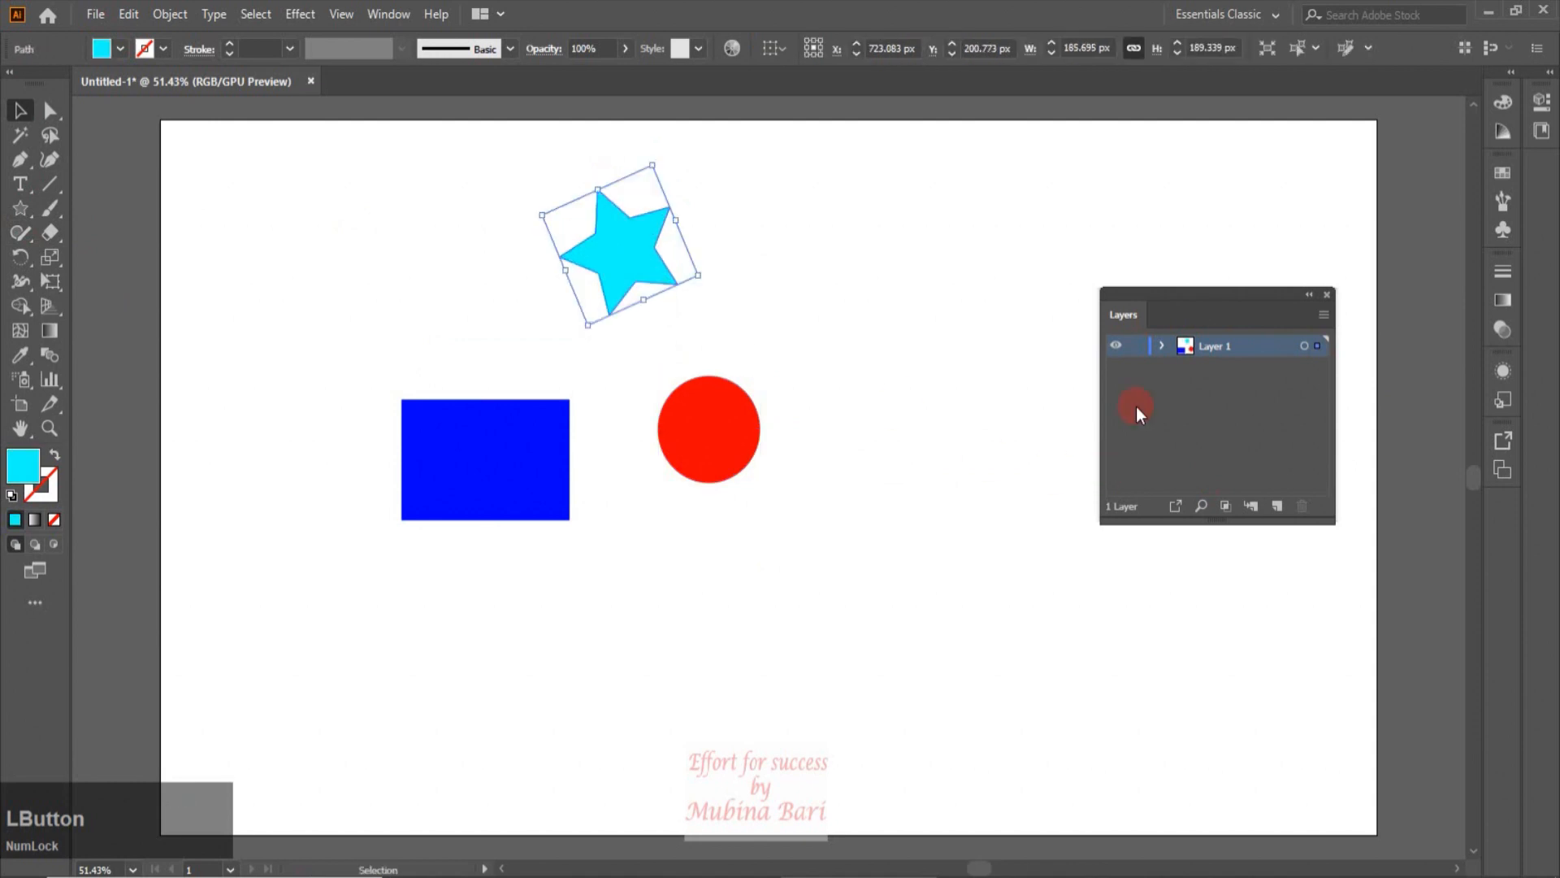
Expand Layer 1 to examine the objects it contains, deselect the star, and collapse the layer.
click(1163, 347)
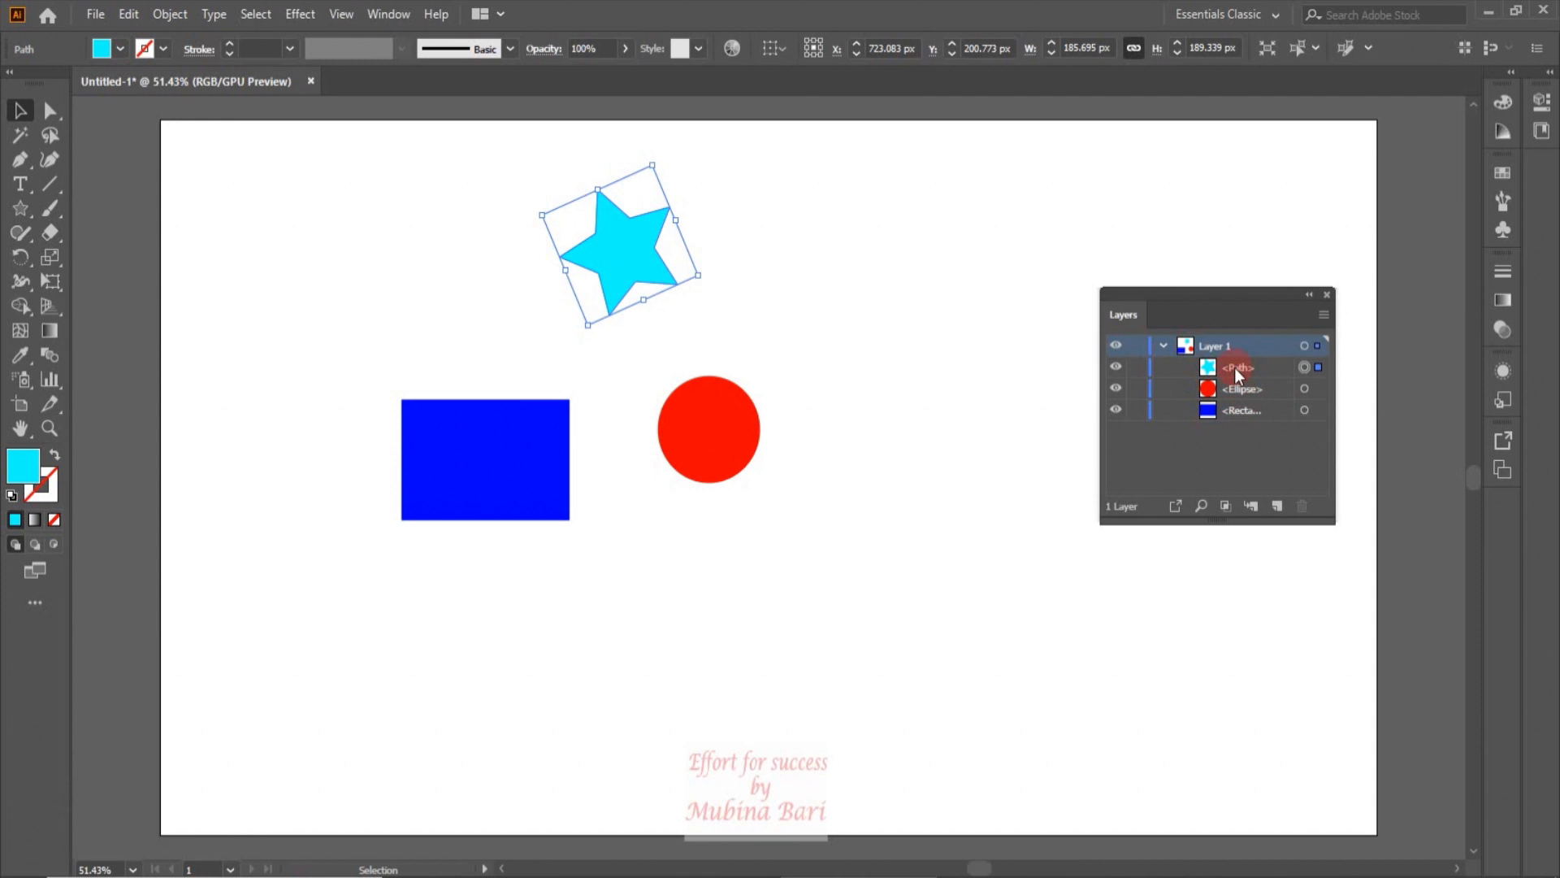
click(1032, 362)
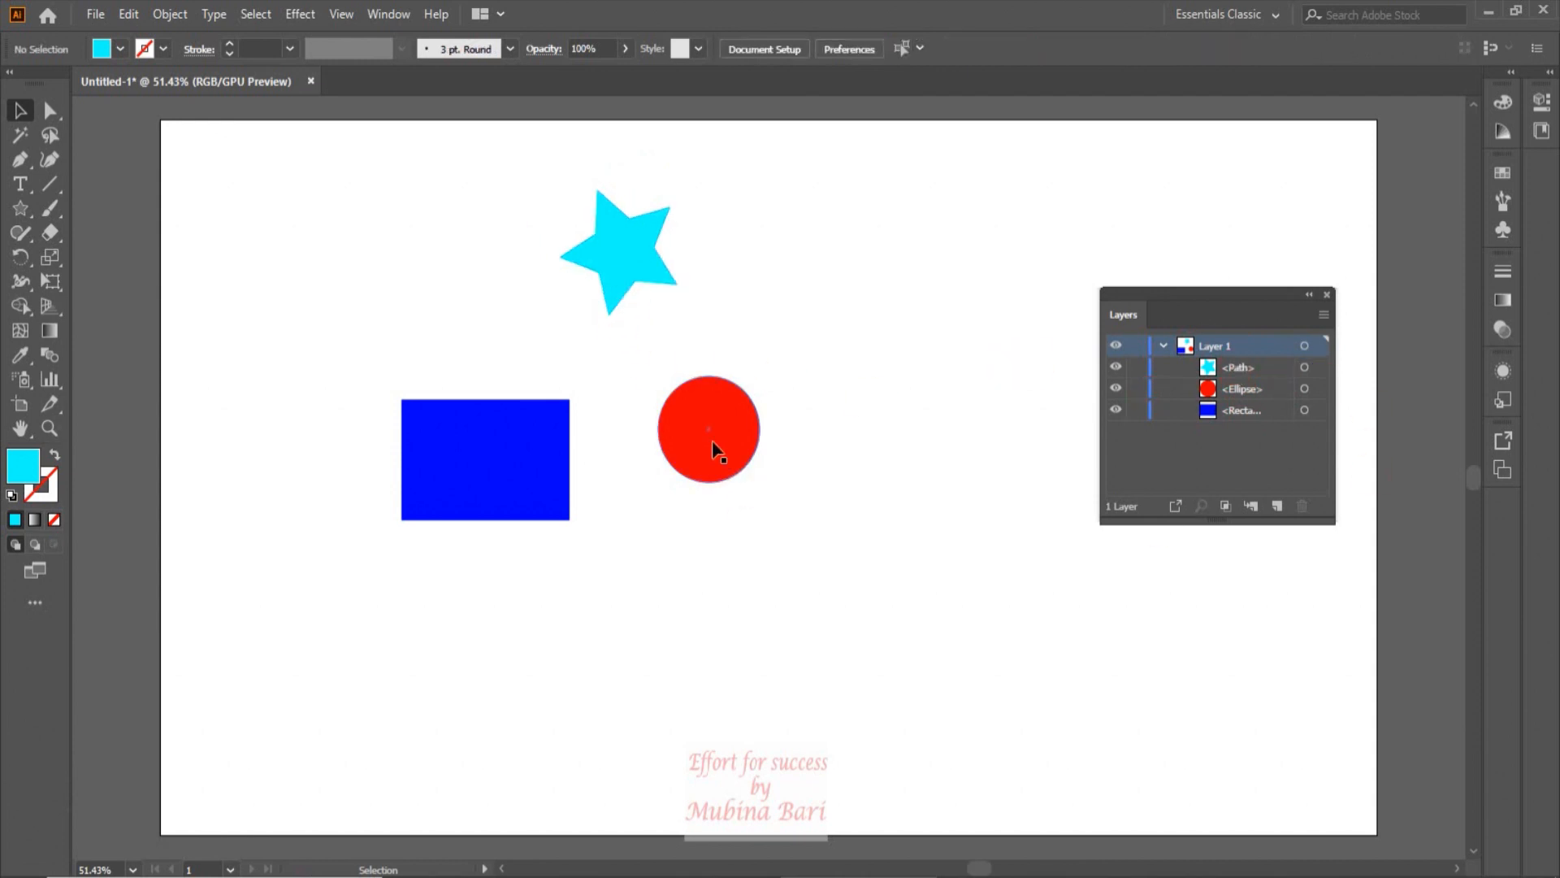
click(1164, 345)
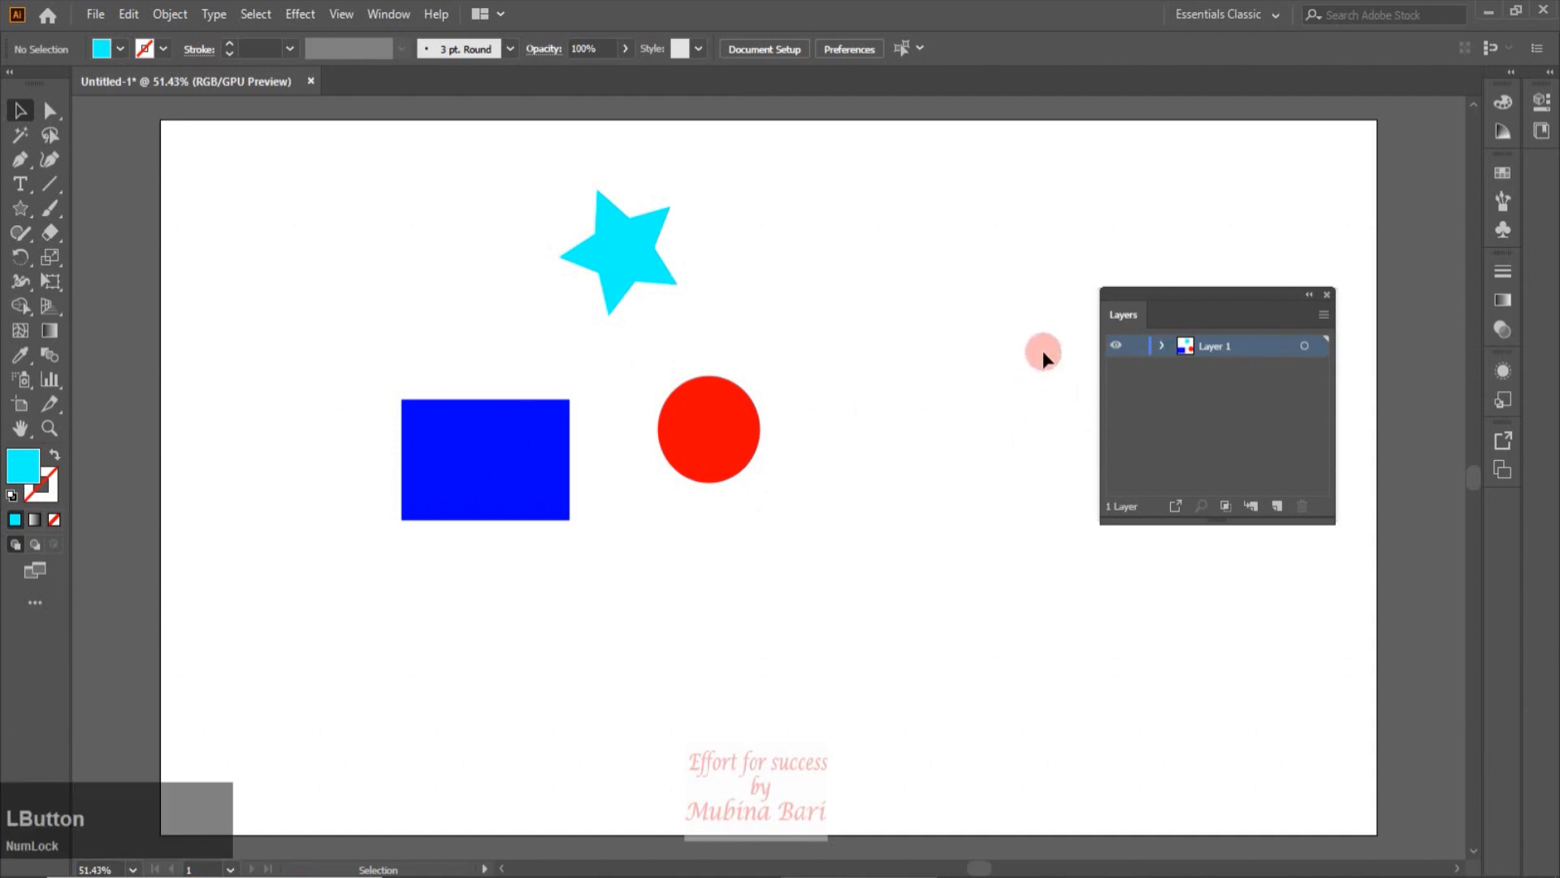
Hide and show all of Layer 1, and within the expanded layer hide and show only the rectangle.
click(1116, 346)
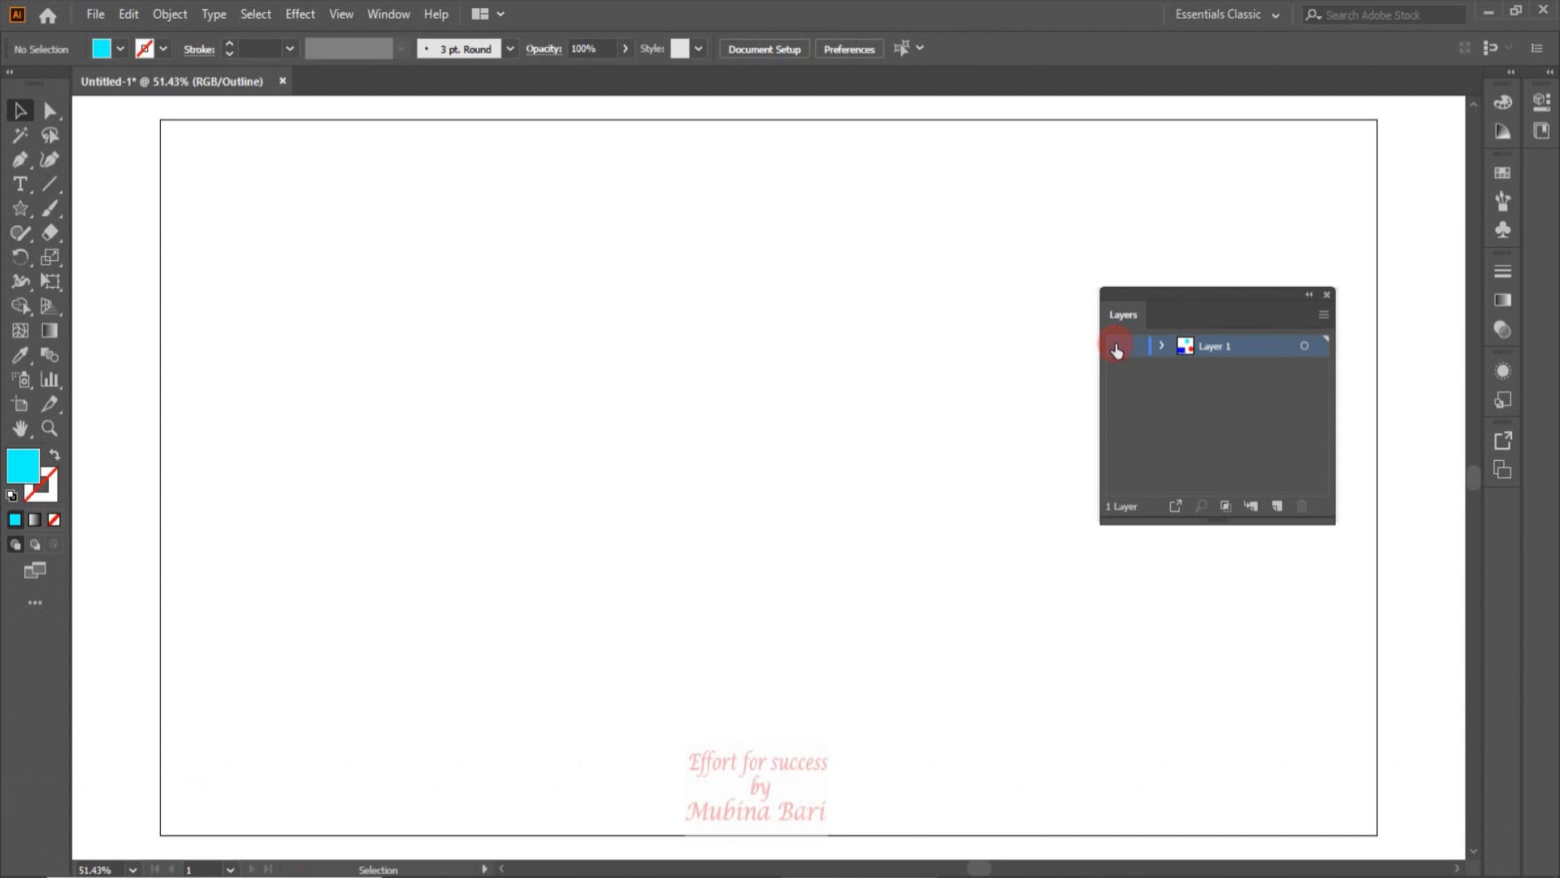
click(1115, 347)
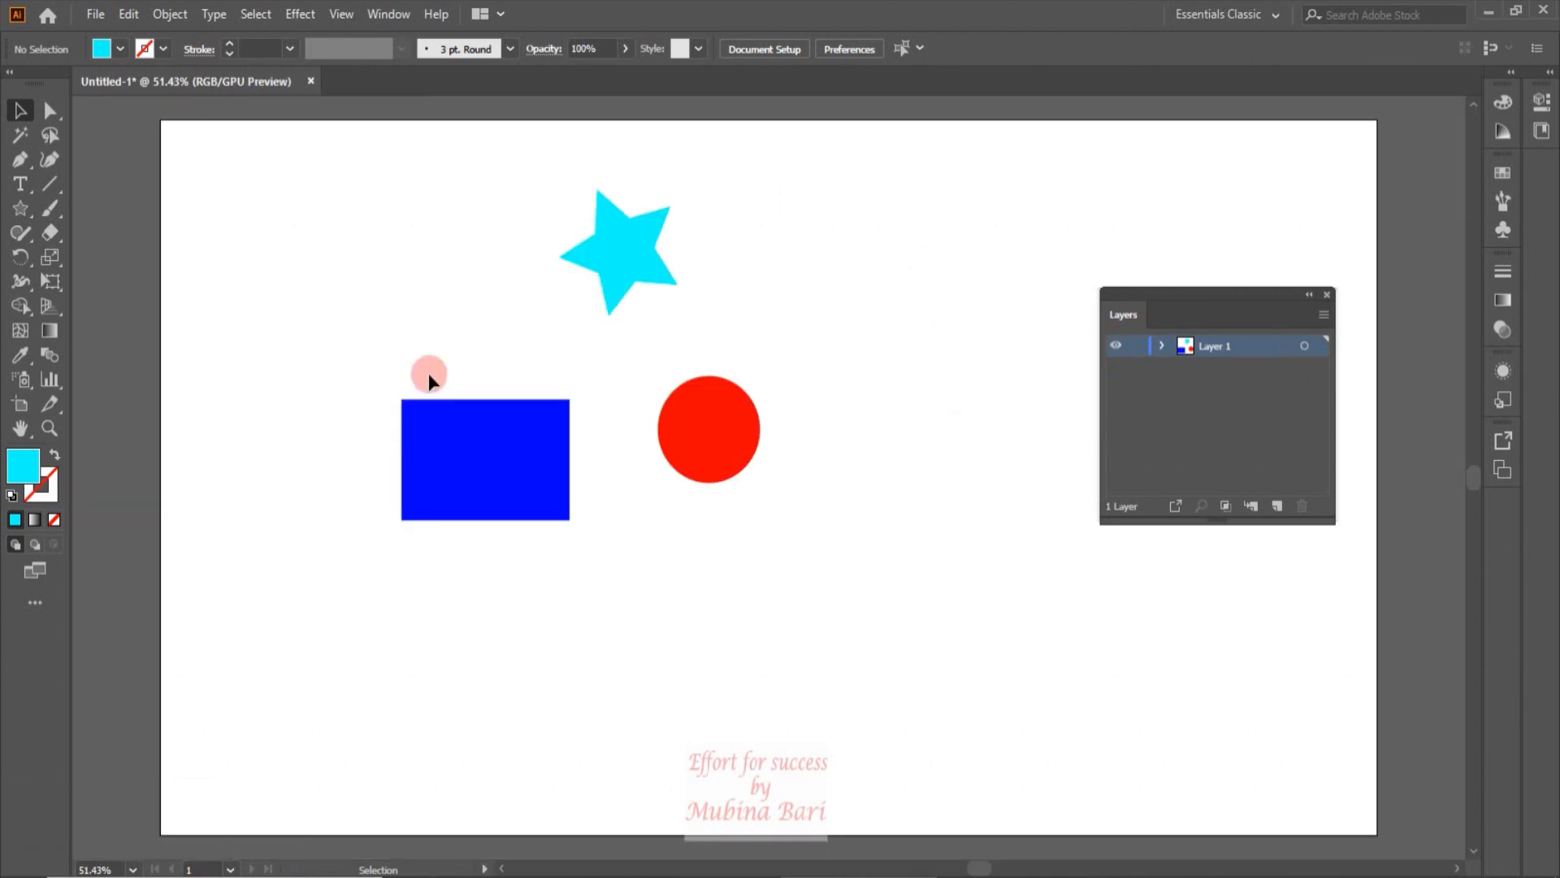
click(1162, 346)
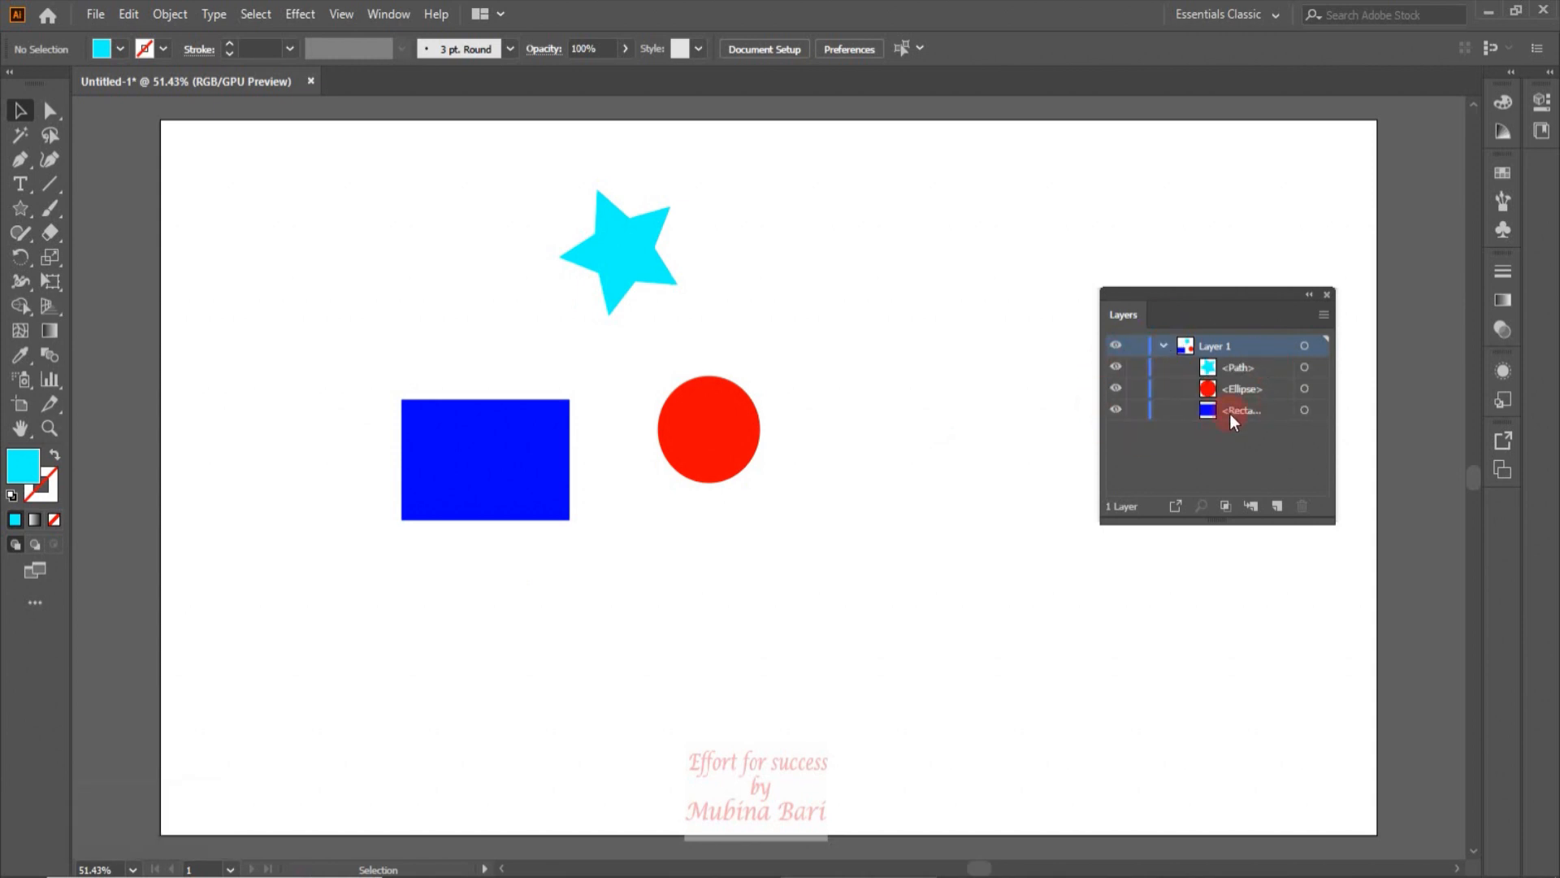
click(1117, 410)
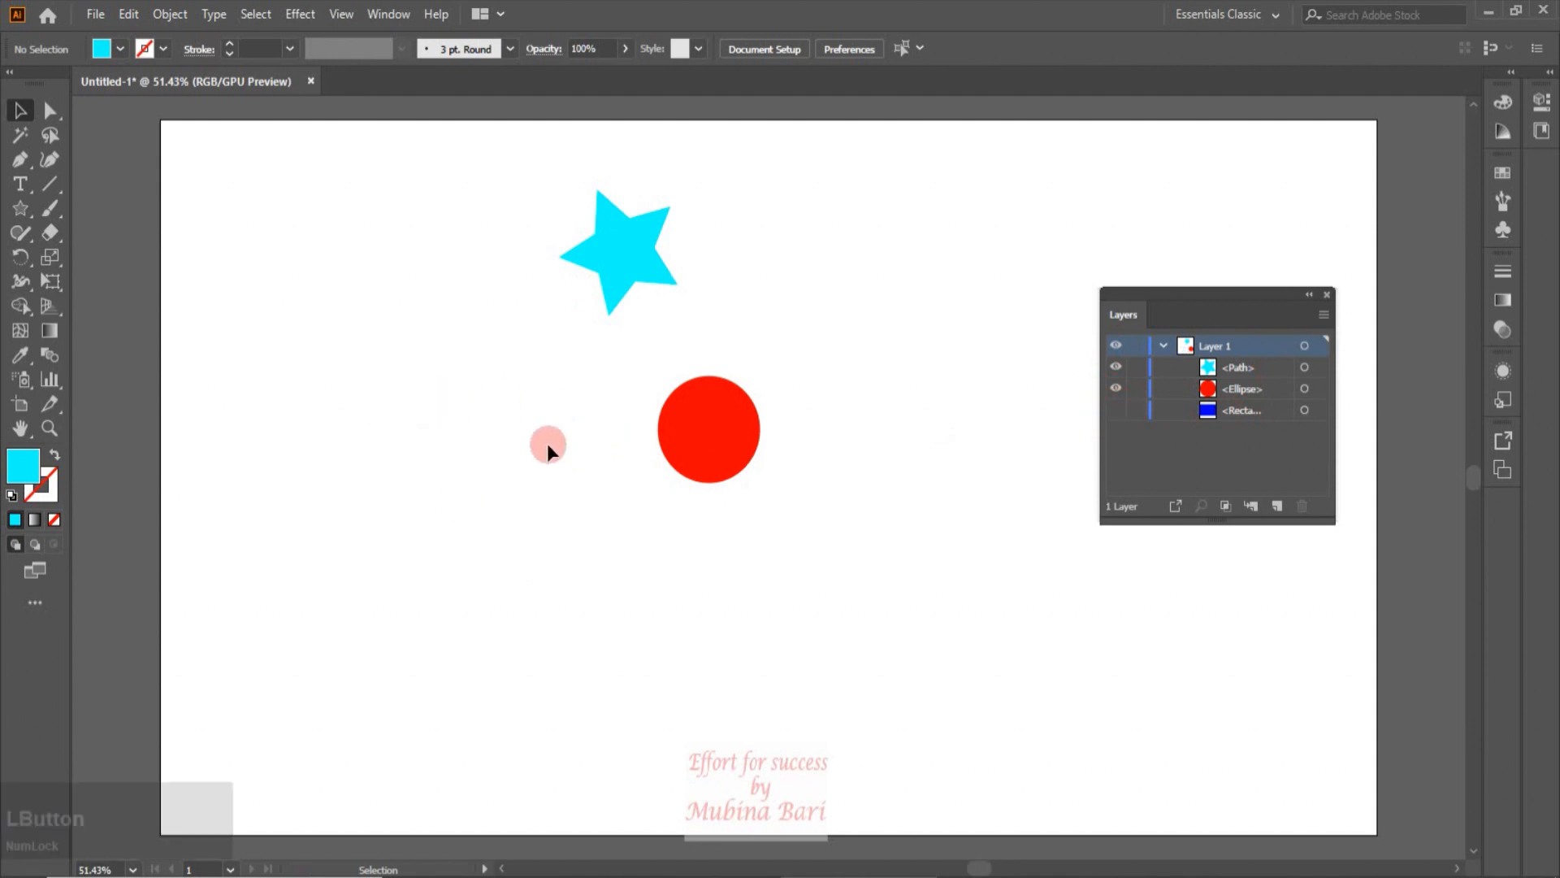
click(1116, 409)
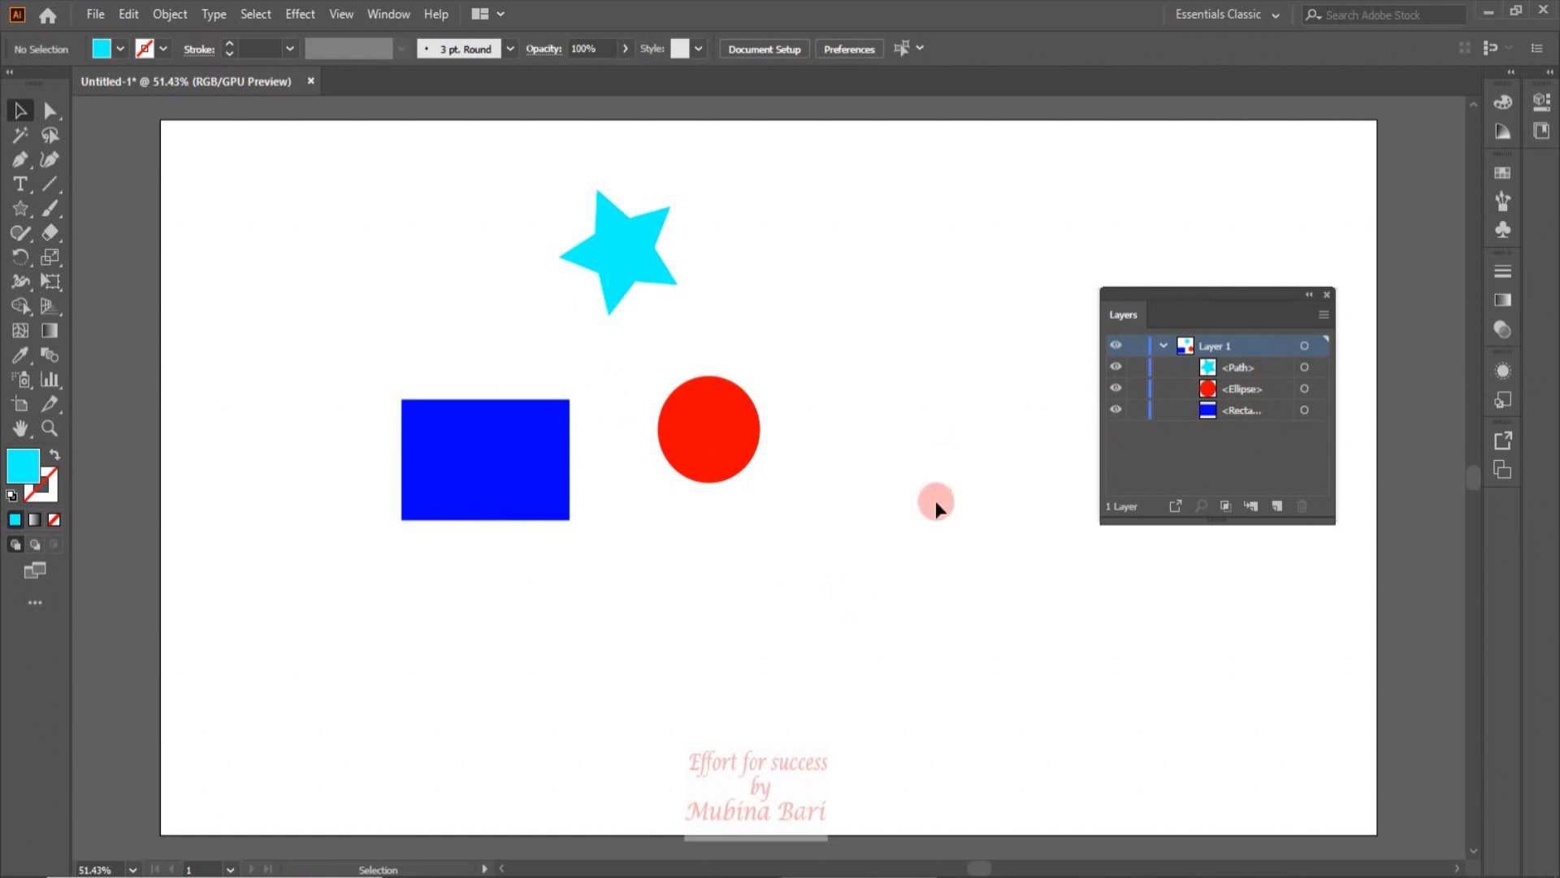
Lock Layer 1 and try to draw rectangles on it with the Rectangle tool.
click(1136, 348)
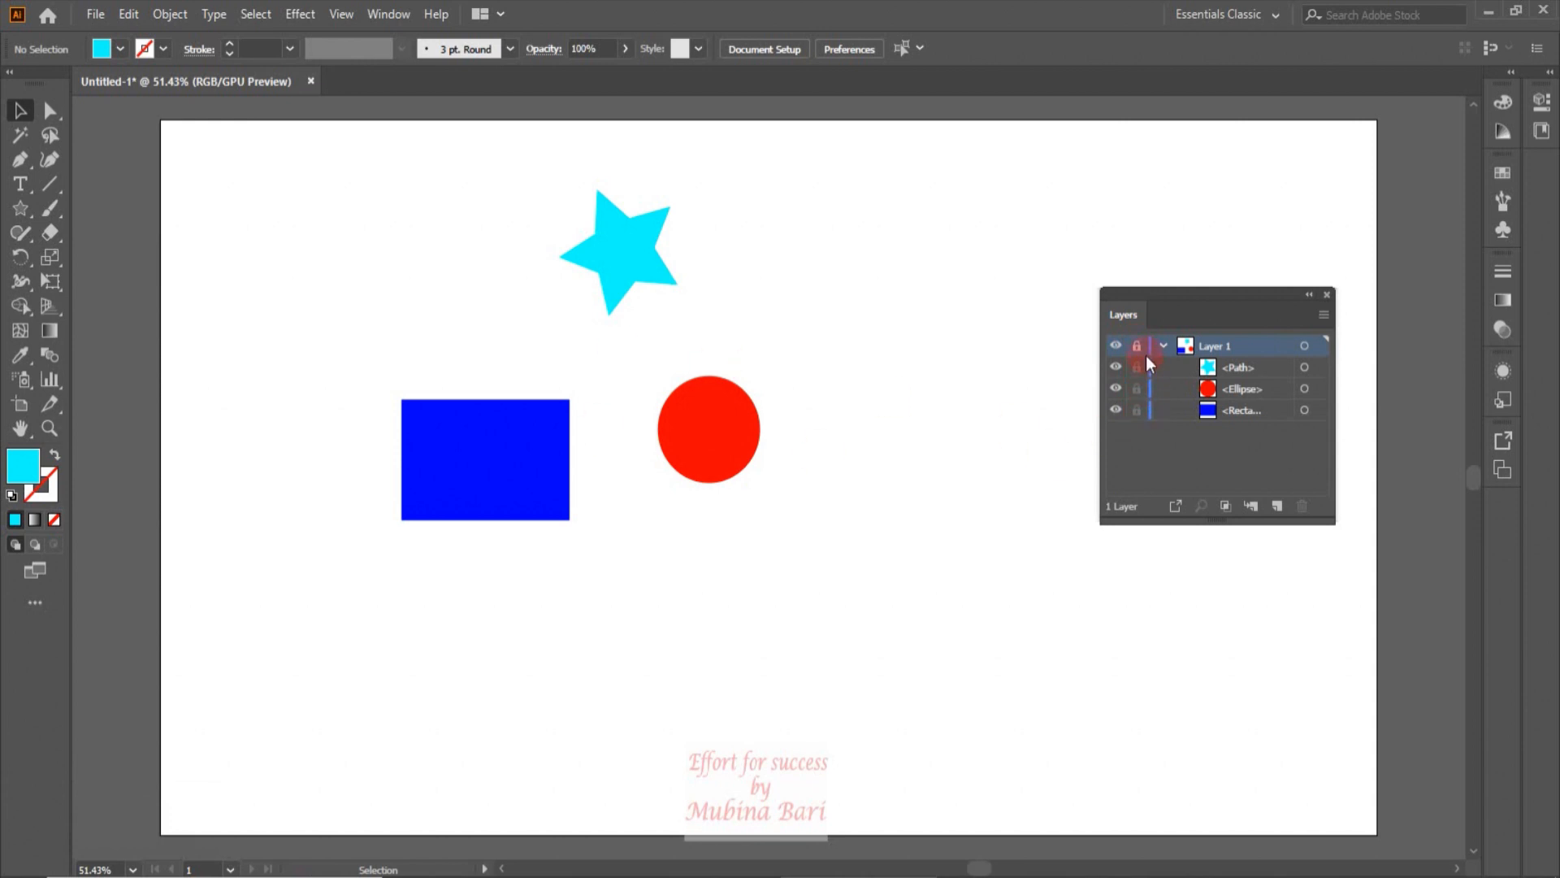
click(24, 110)
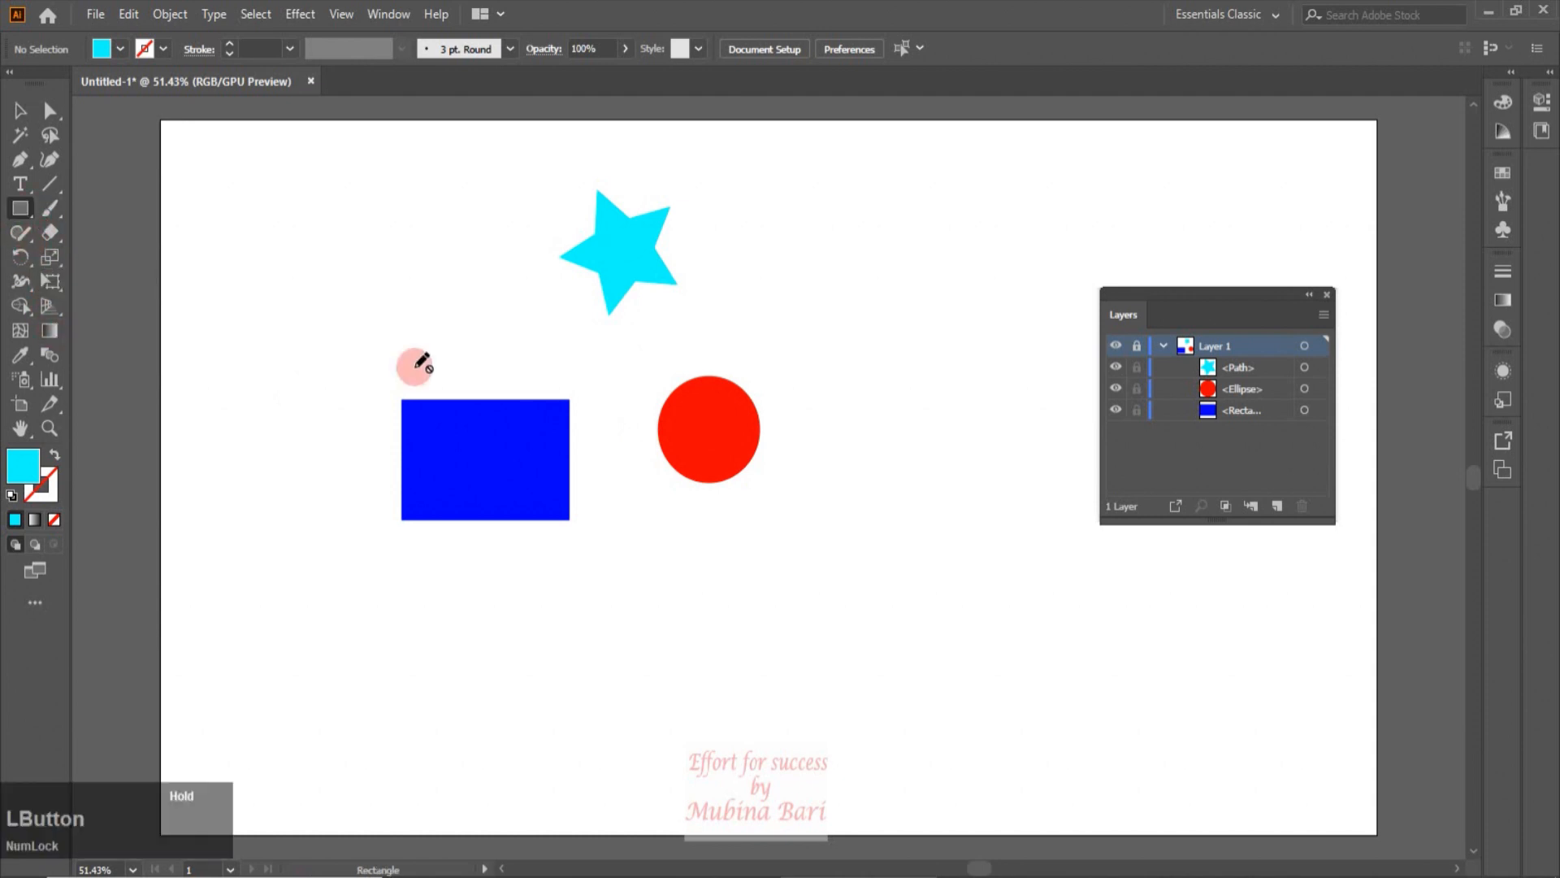
mouse_move(240, 253)
mouse_down()
mouse_move(402, 382)
mouse_move(504, 431)
mouse_up()
mouse_move(407, 250)
mouse_down()
mouse_move(554, 373)
mouse_move(754, 423)
mouse_up()
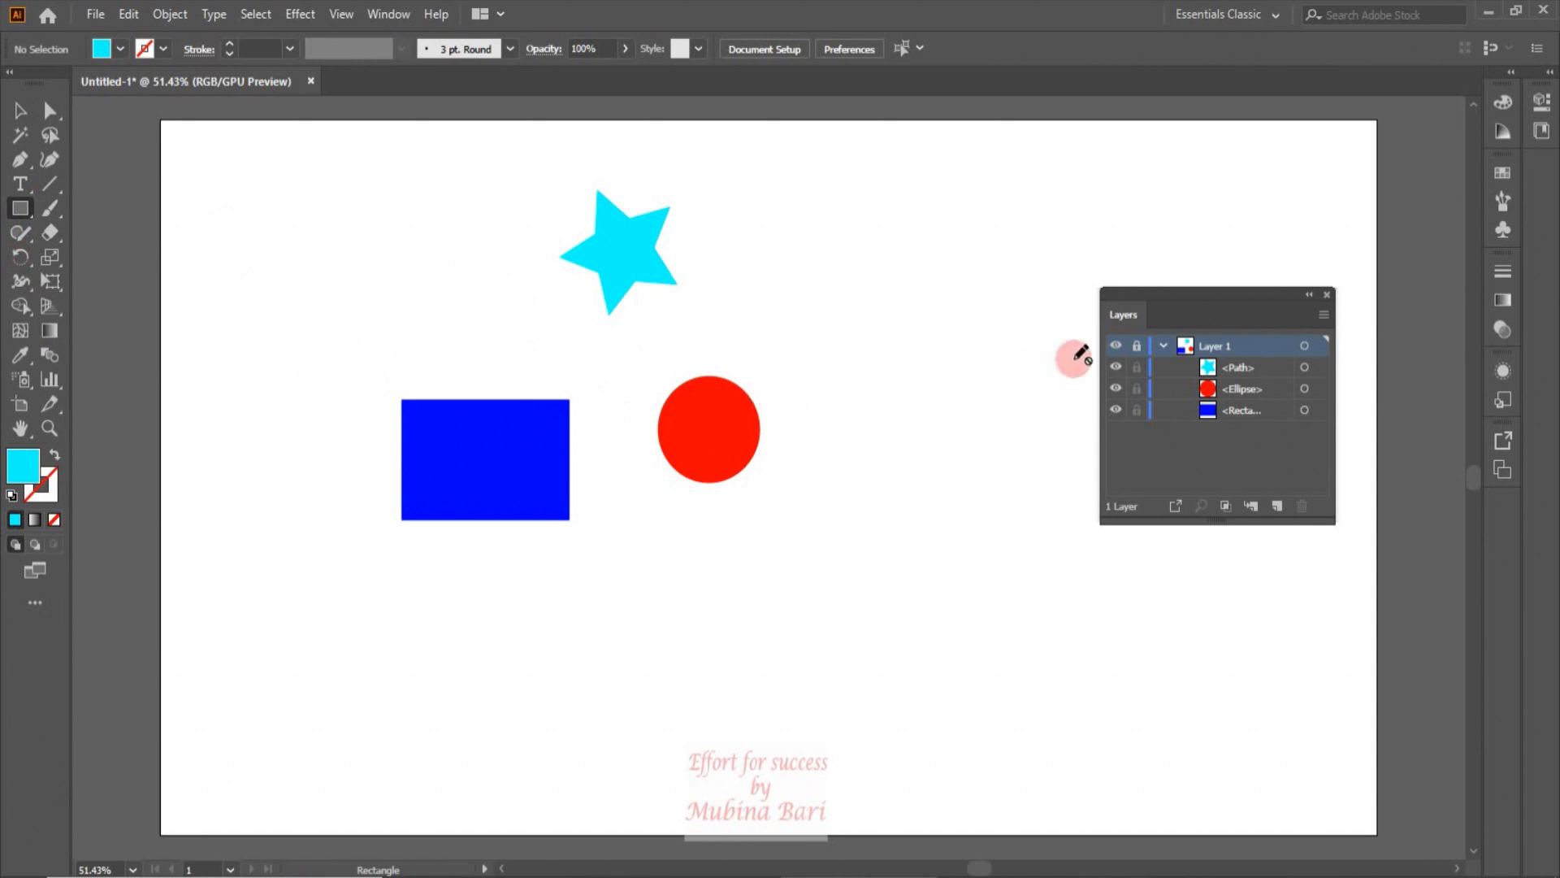
Unlock Layer 1, select the star, circle and rectangle one after another, and clear the selection.
click(1137, 346)
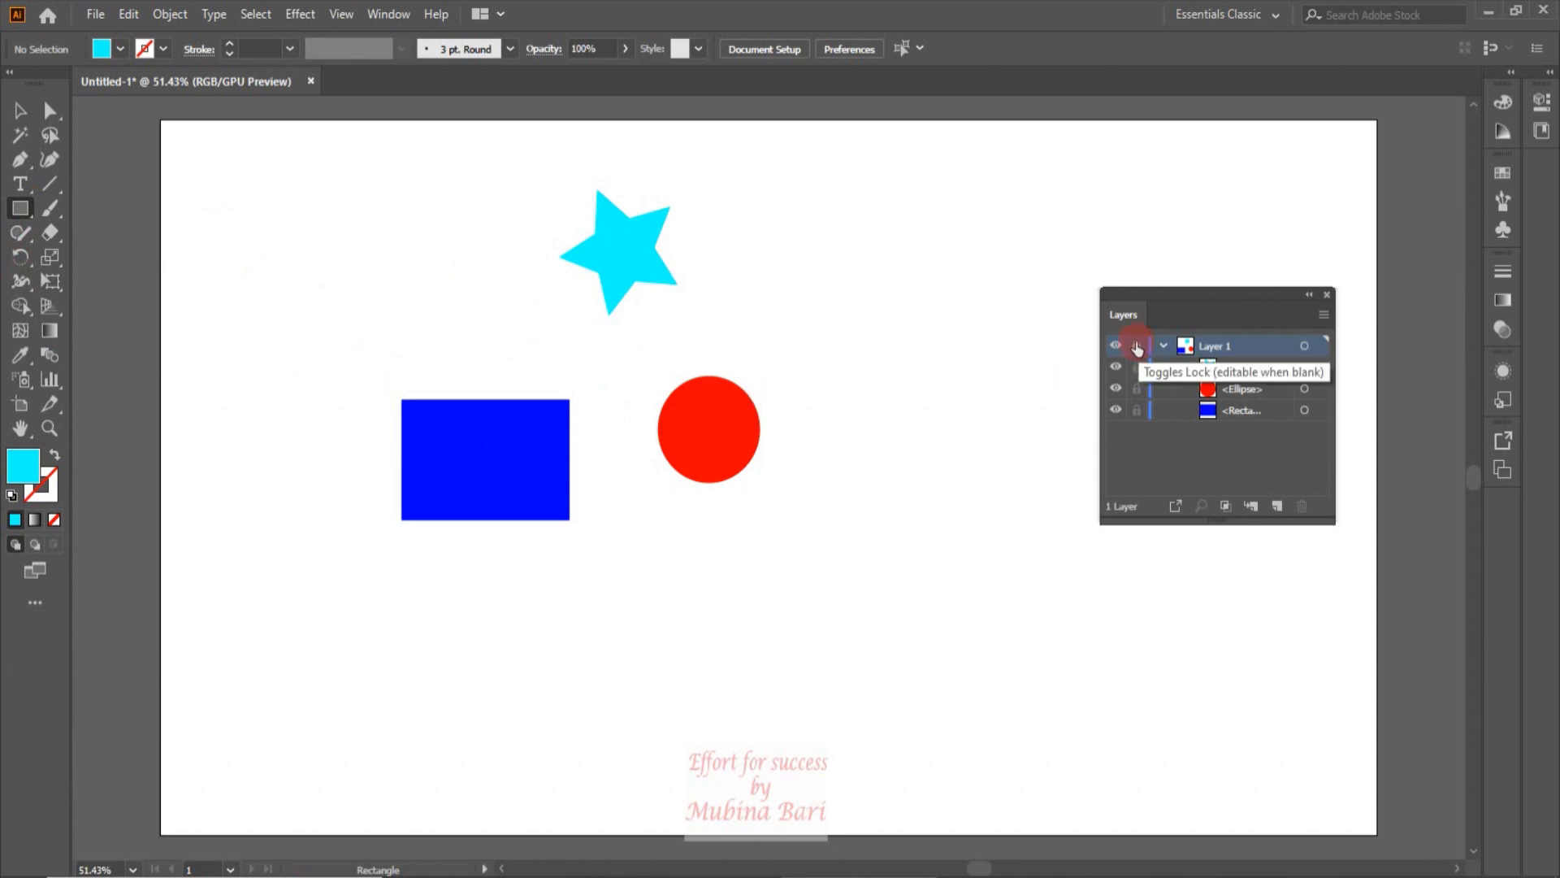
click(1137, 347)
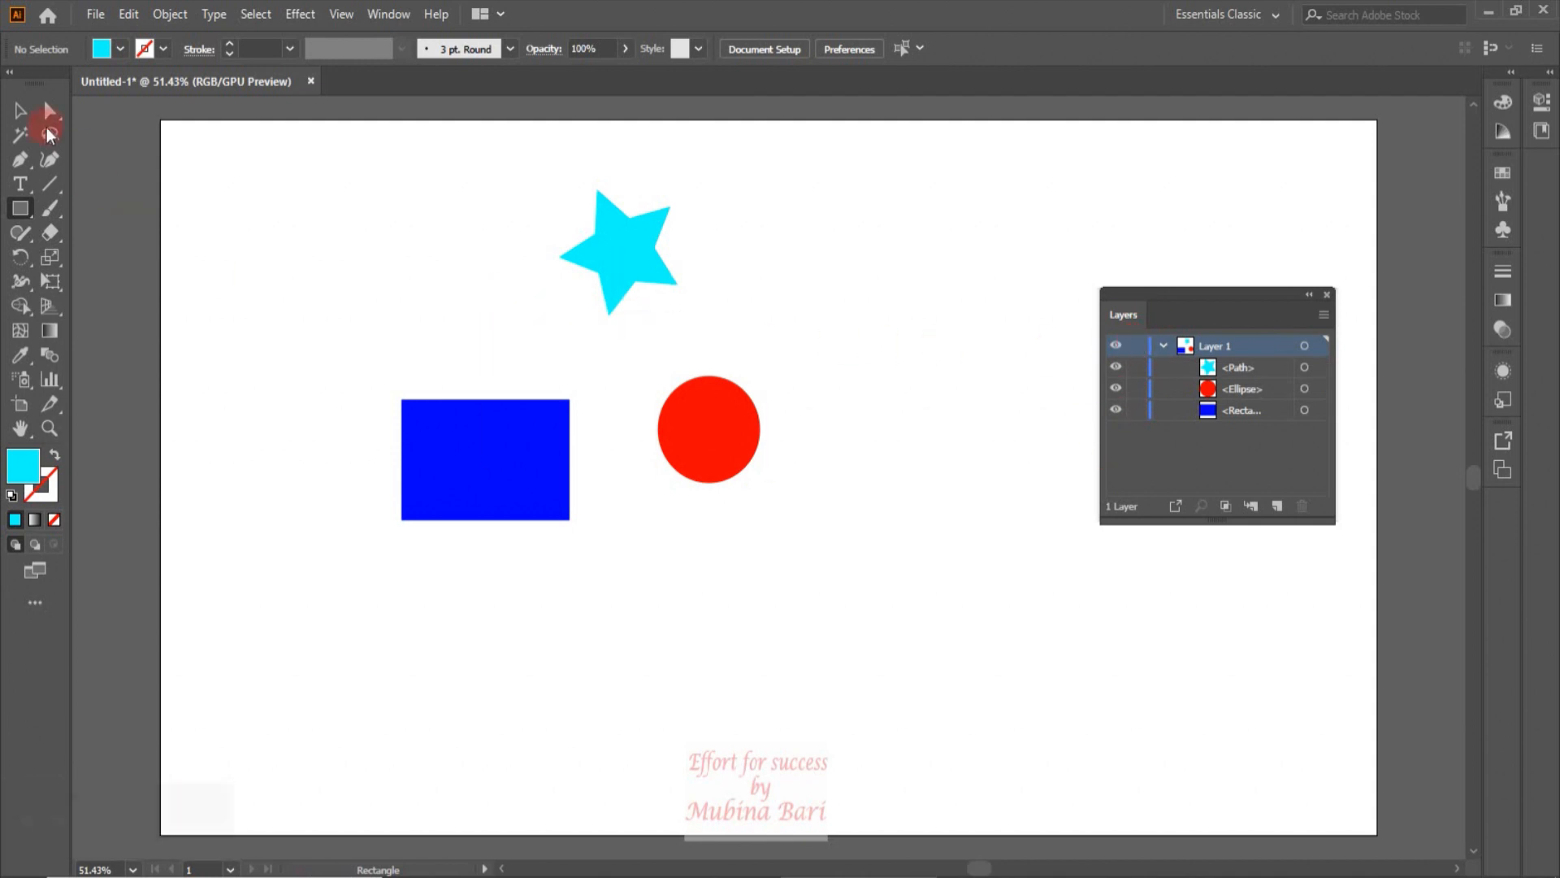
click(13, 110)
click(663, 234)
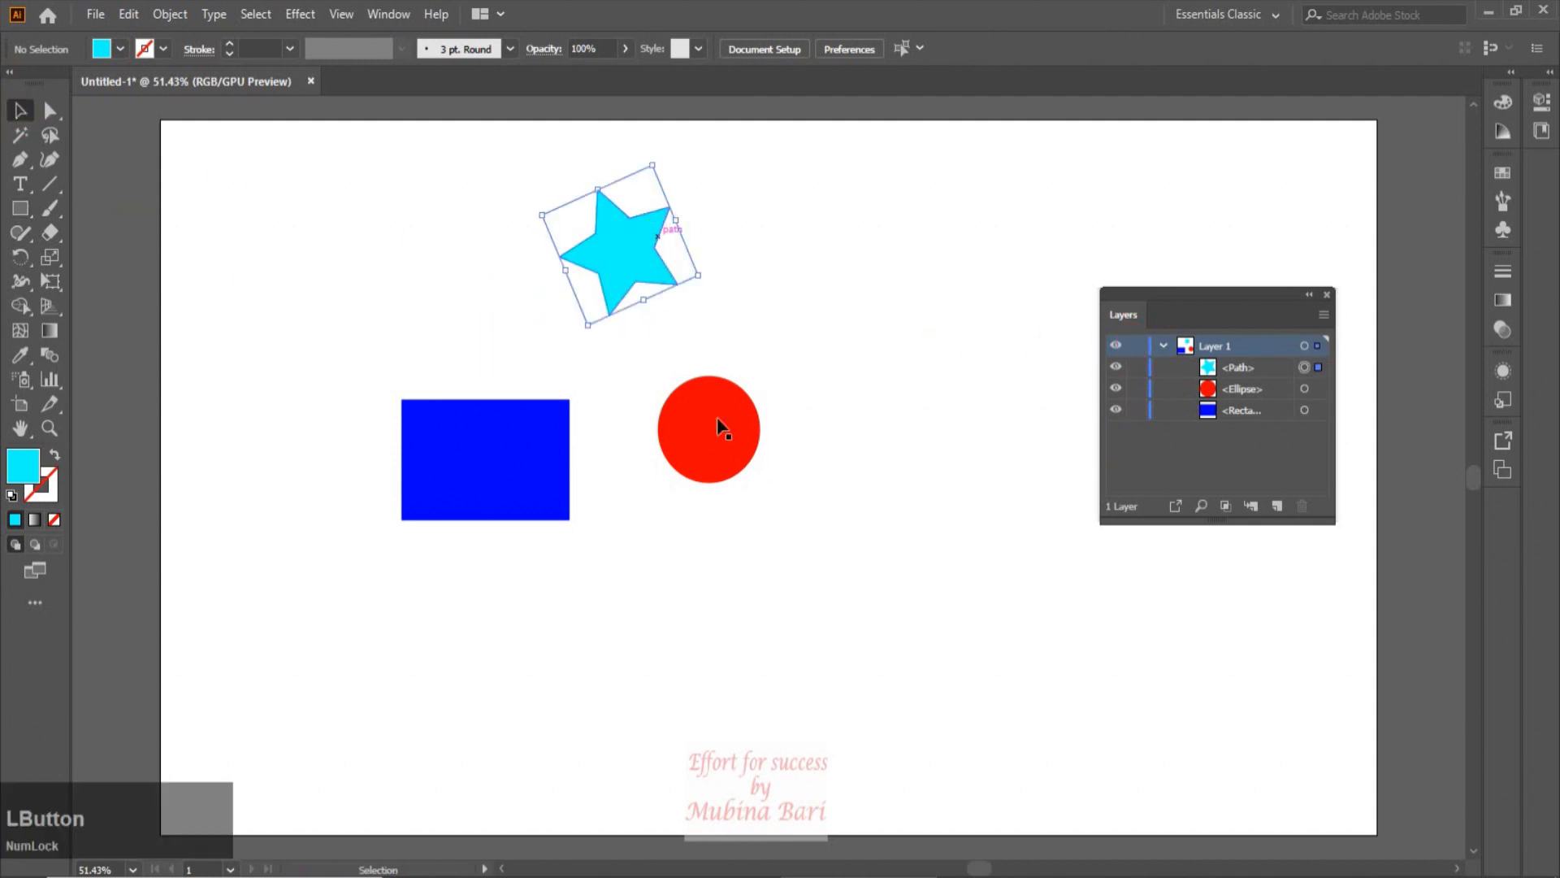
click(730, 447)
click(552, 490)
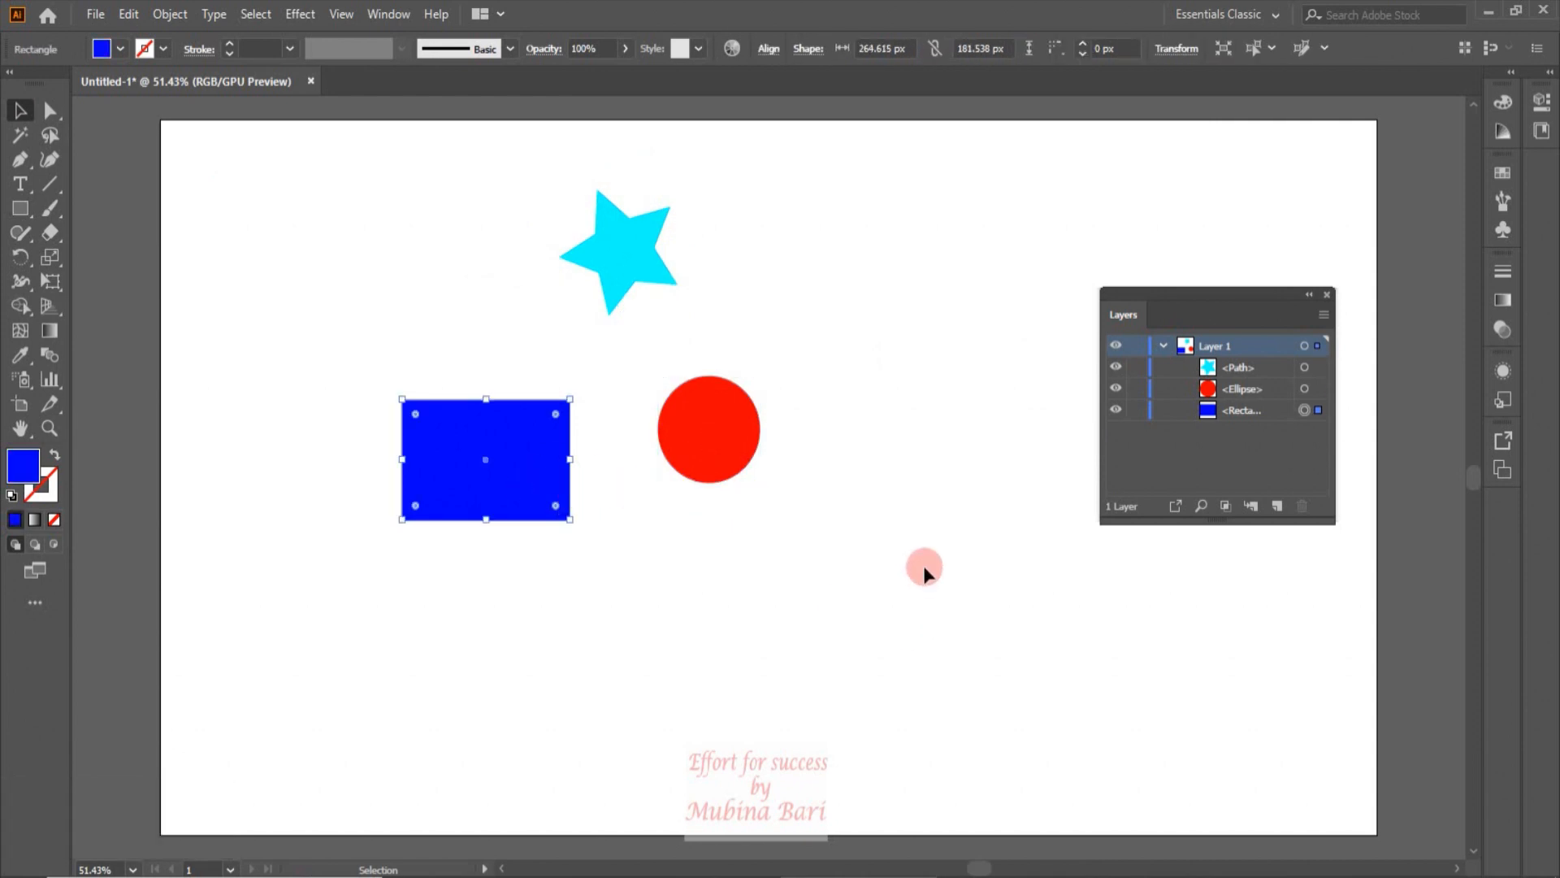
click(967, 487)
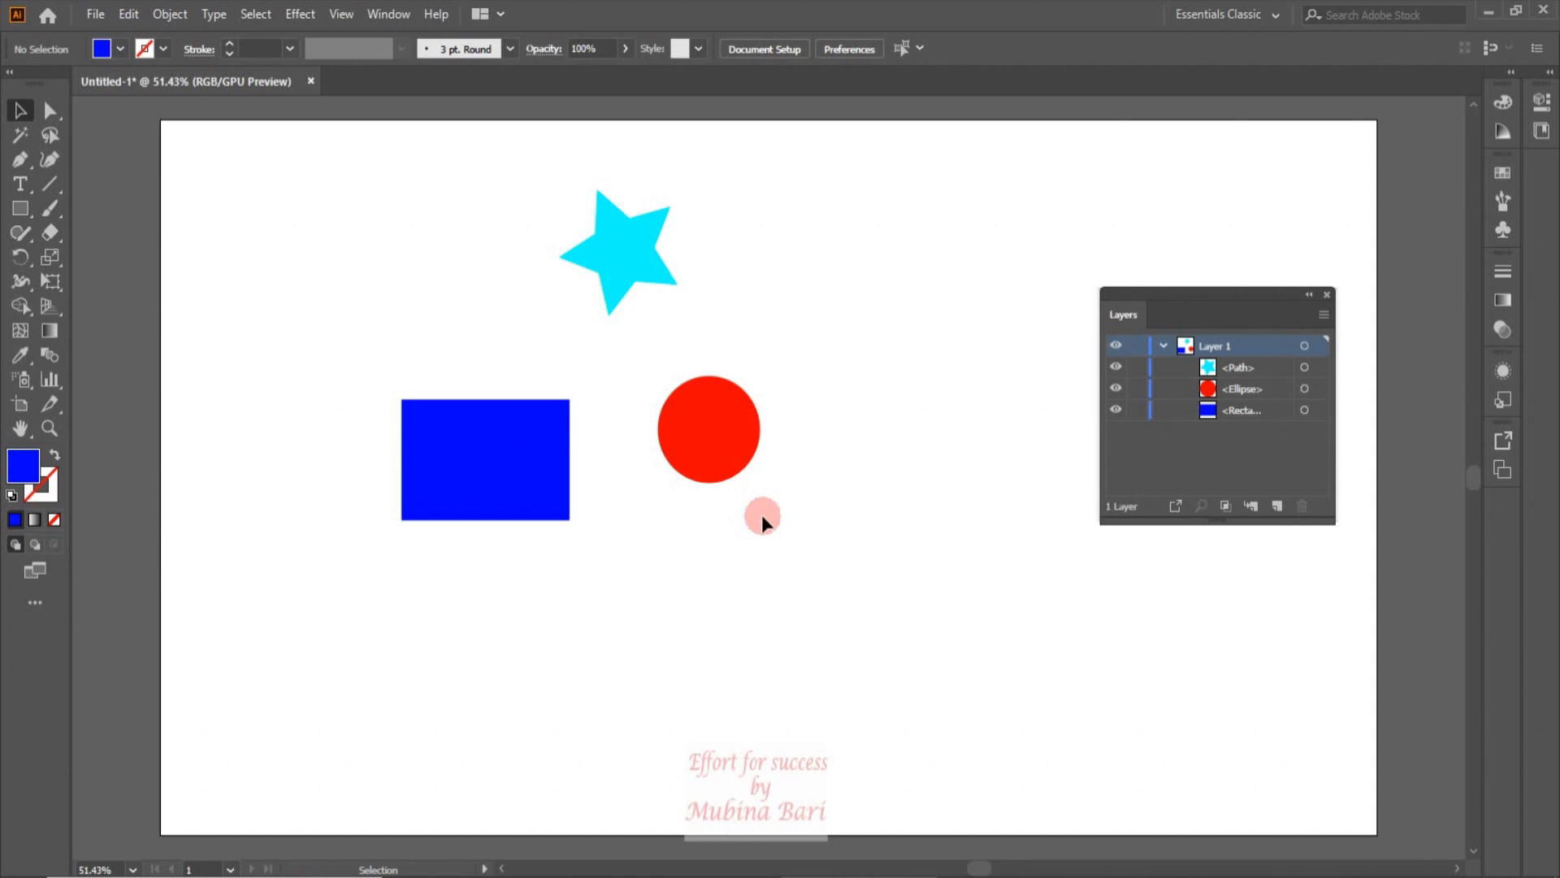
Lock only the circle in Layer 1, select the star and the rectangle, and try to select the circle.
click(1135, 391)
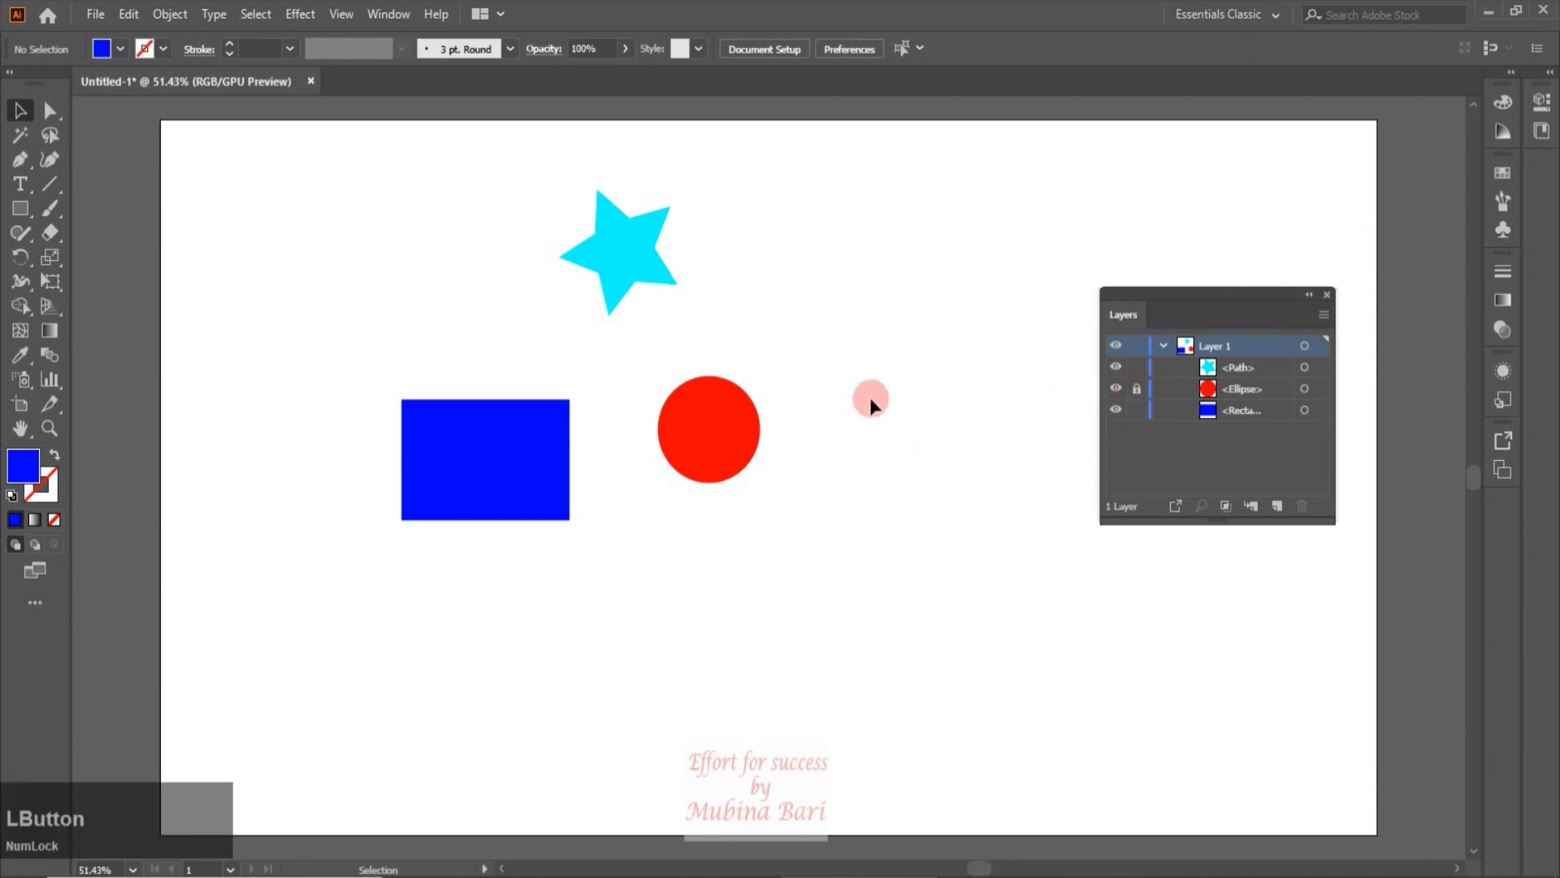
click(611, 248)
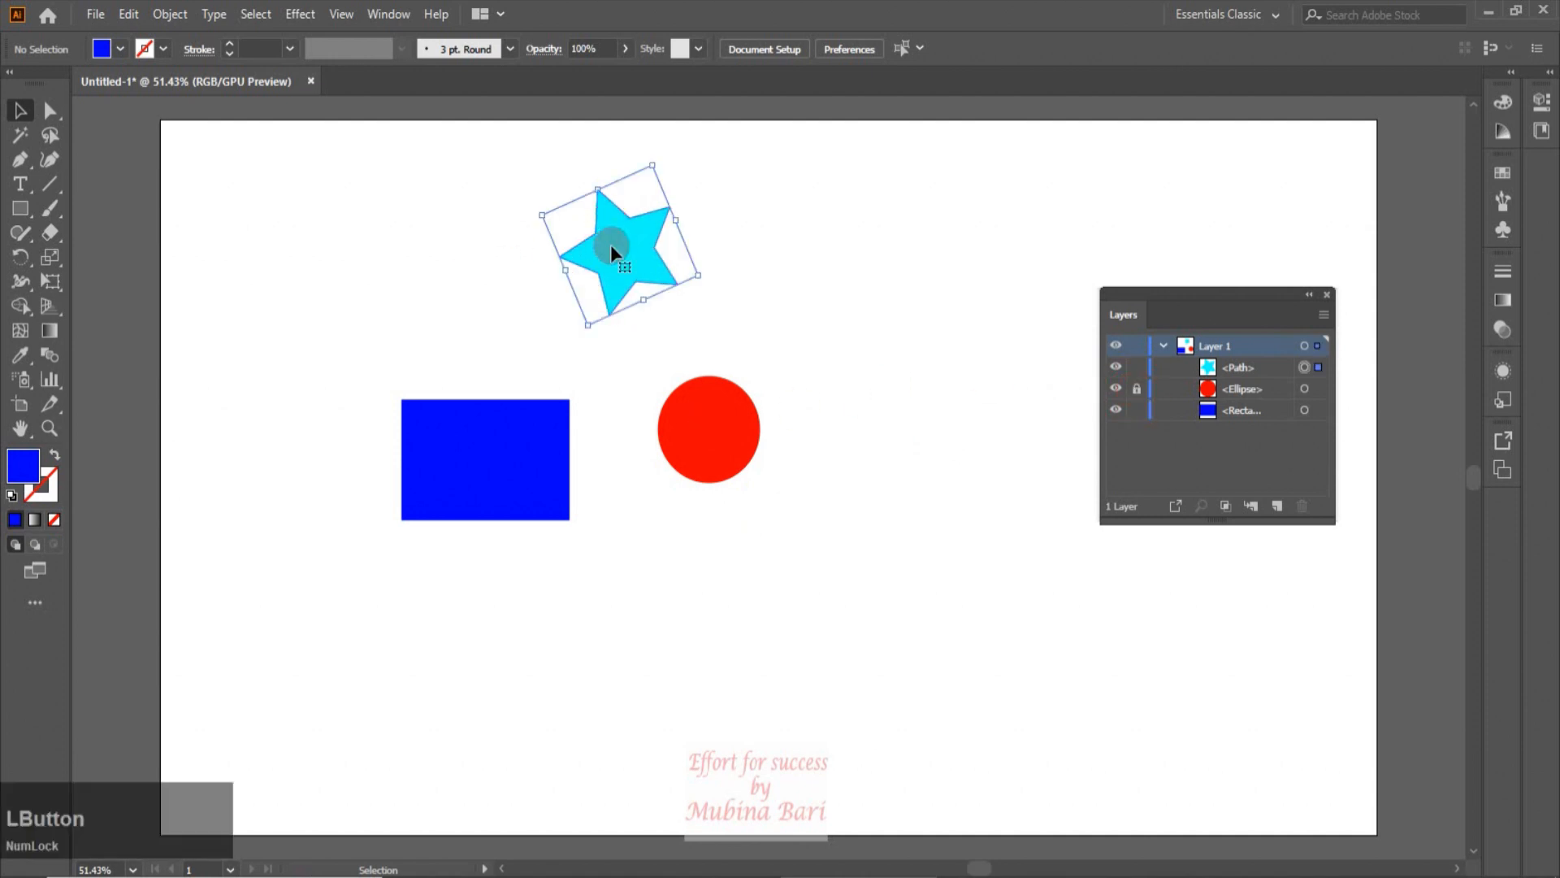
click(520, 470)
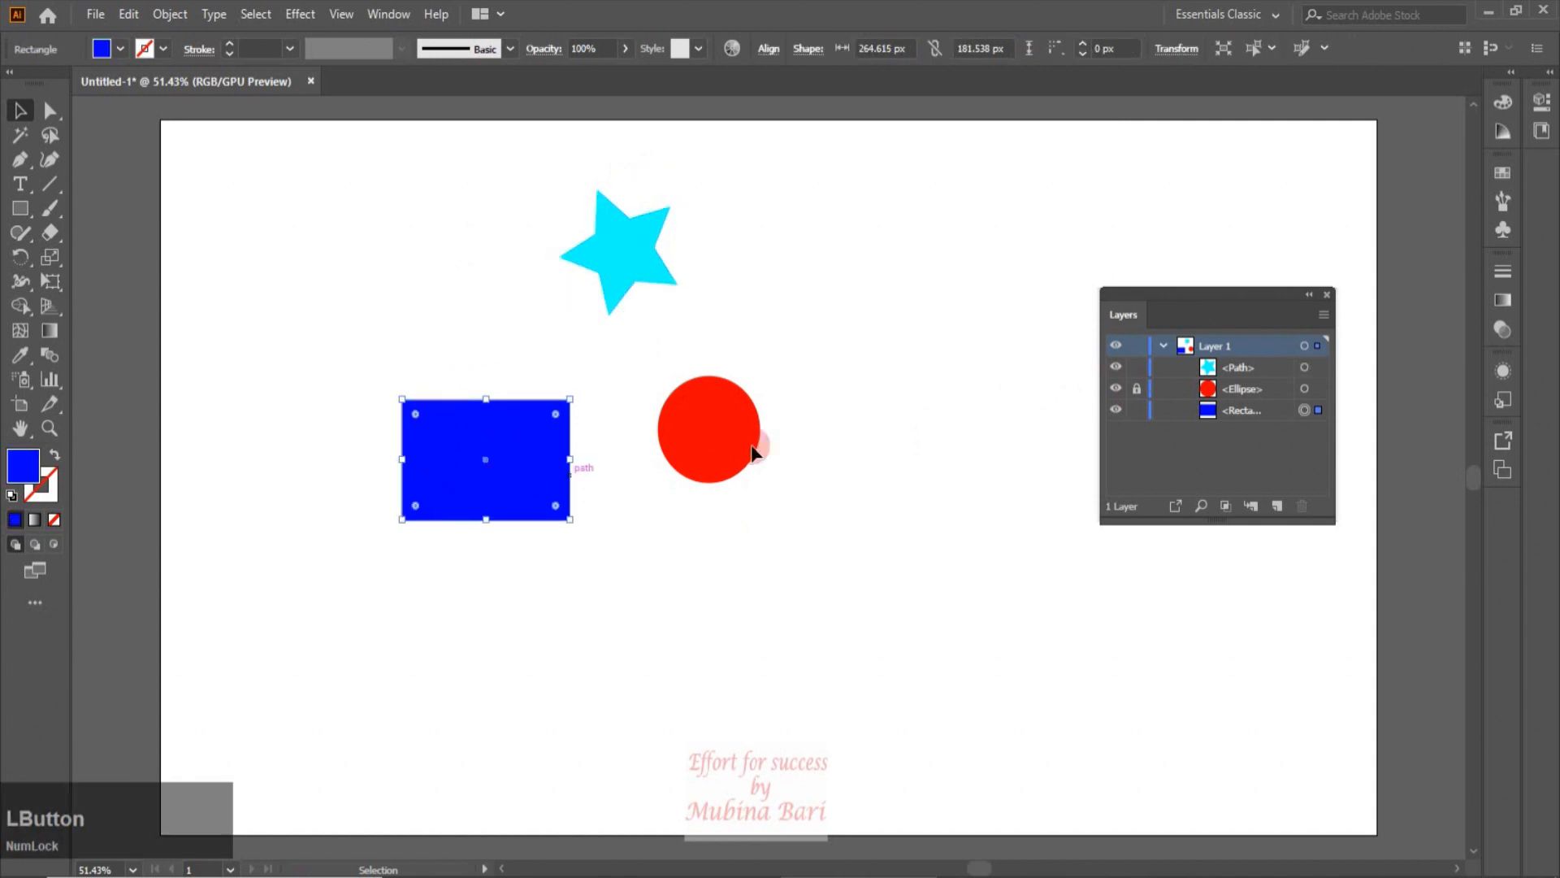
click(826, 428)
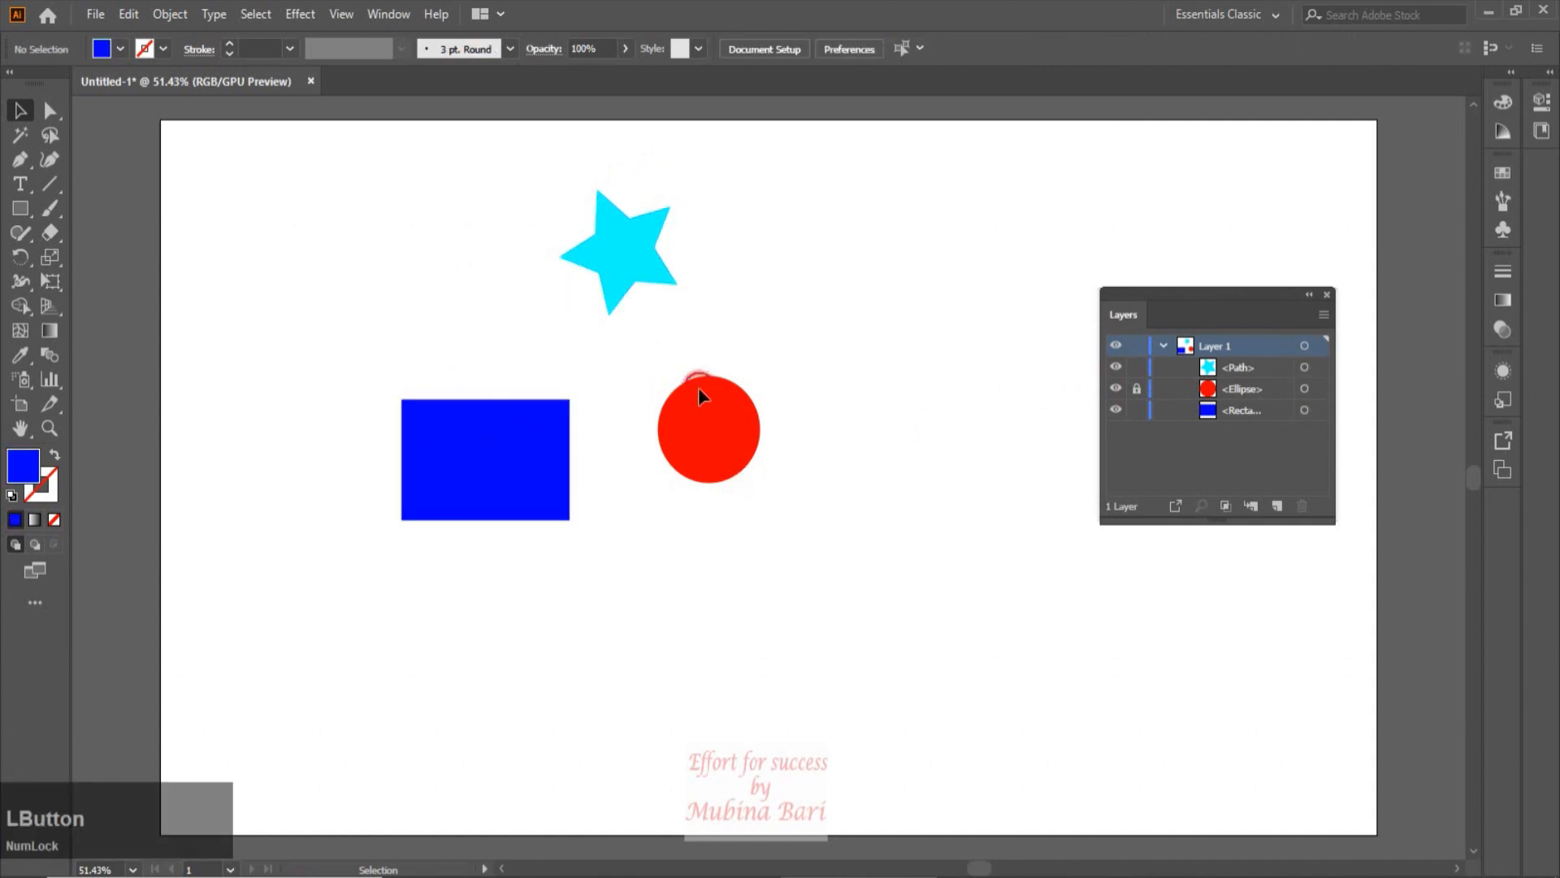
mouse_move(671, 383)
mouse_down()
mouse_move(778, 522)
mouse_move(674, 380)
mouse_up()
click(864, 446)
click(681, 476)
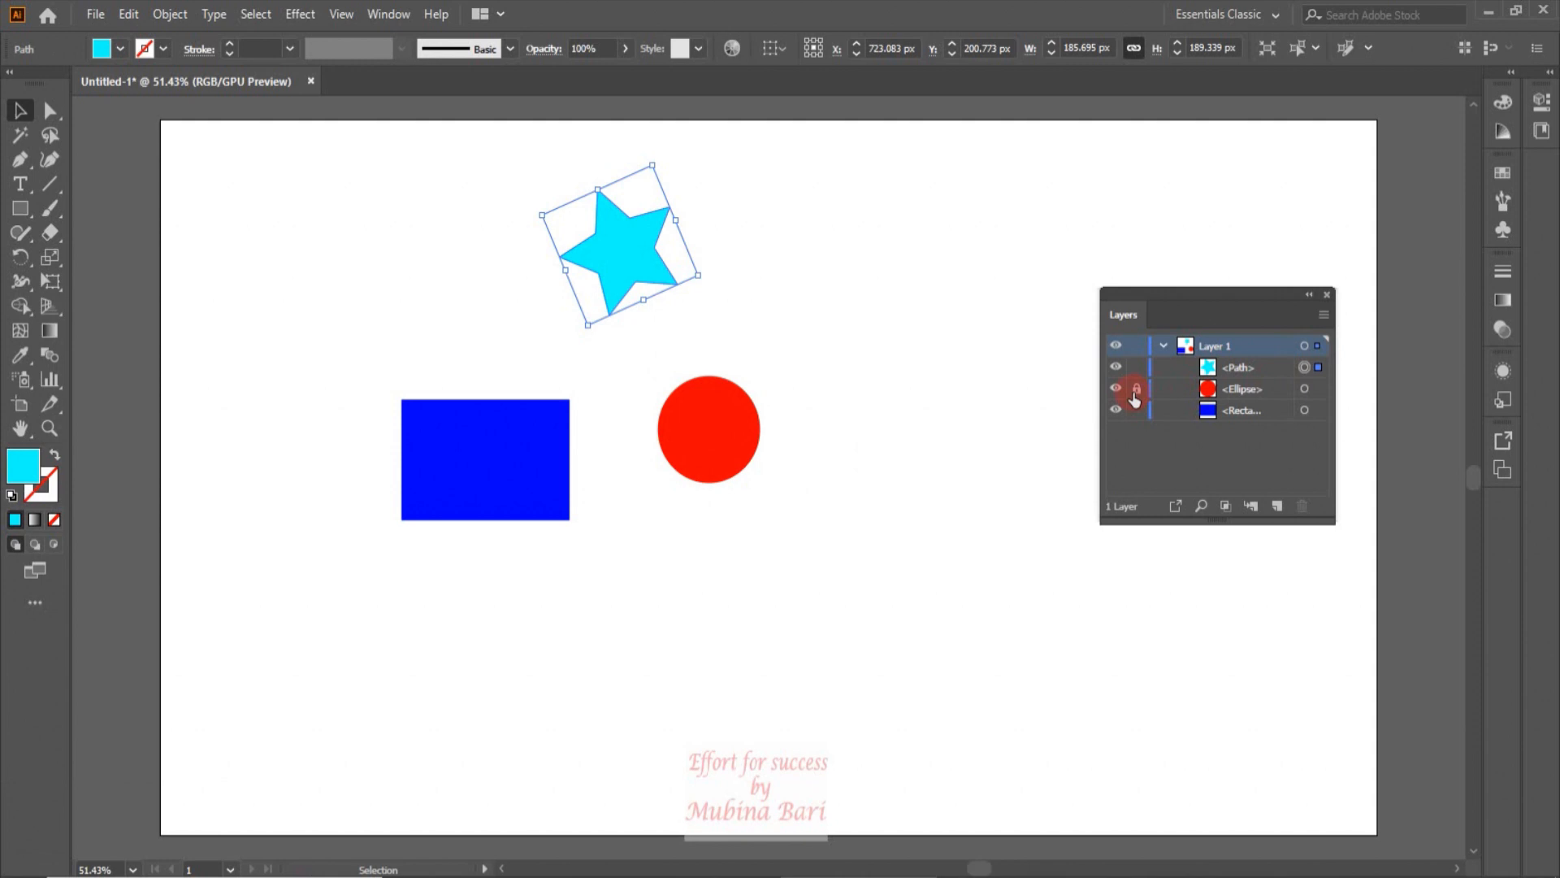
Unlock the circle and collapse Layer 1.
click(1134, 393)
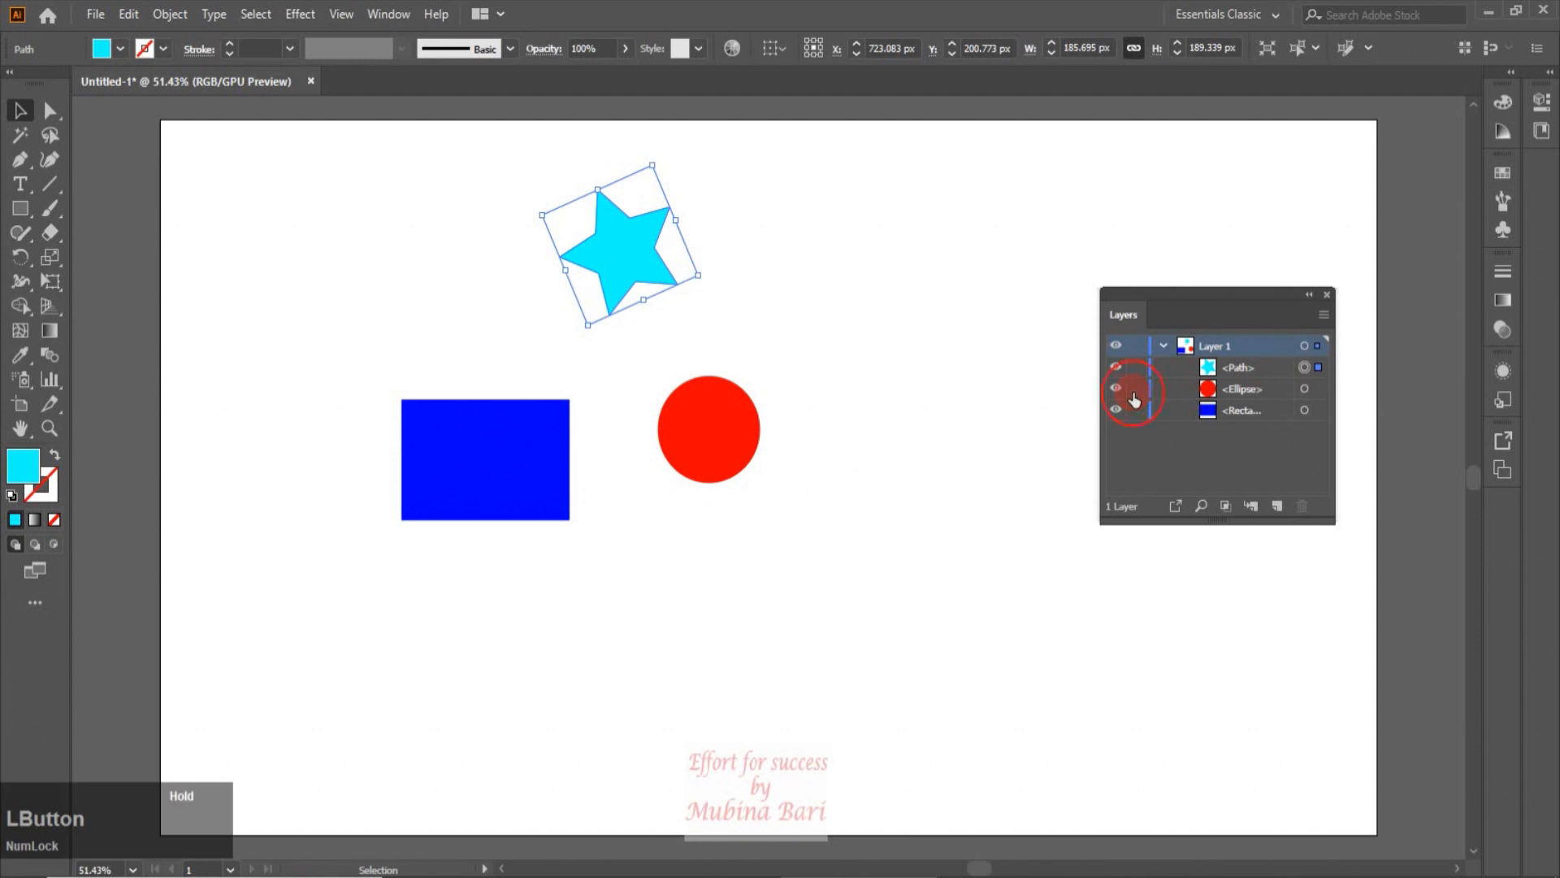
click(1334, 383)
click(1165, 344)
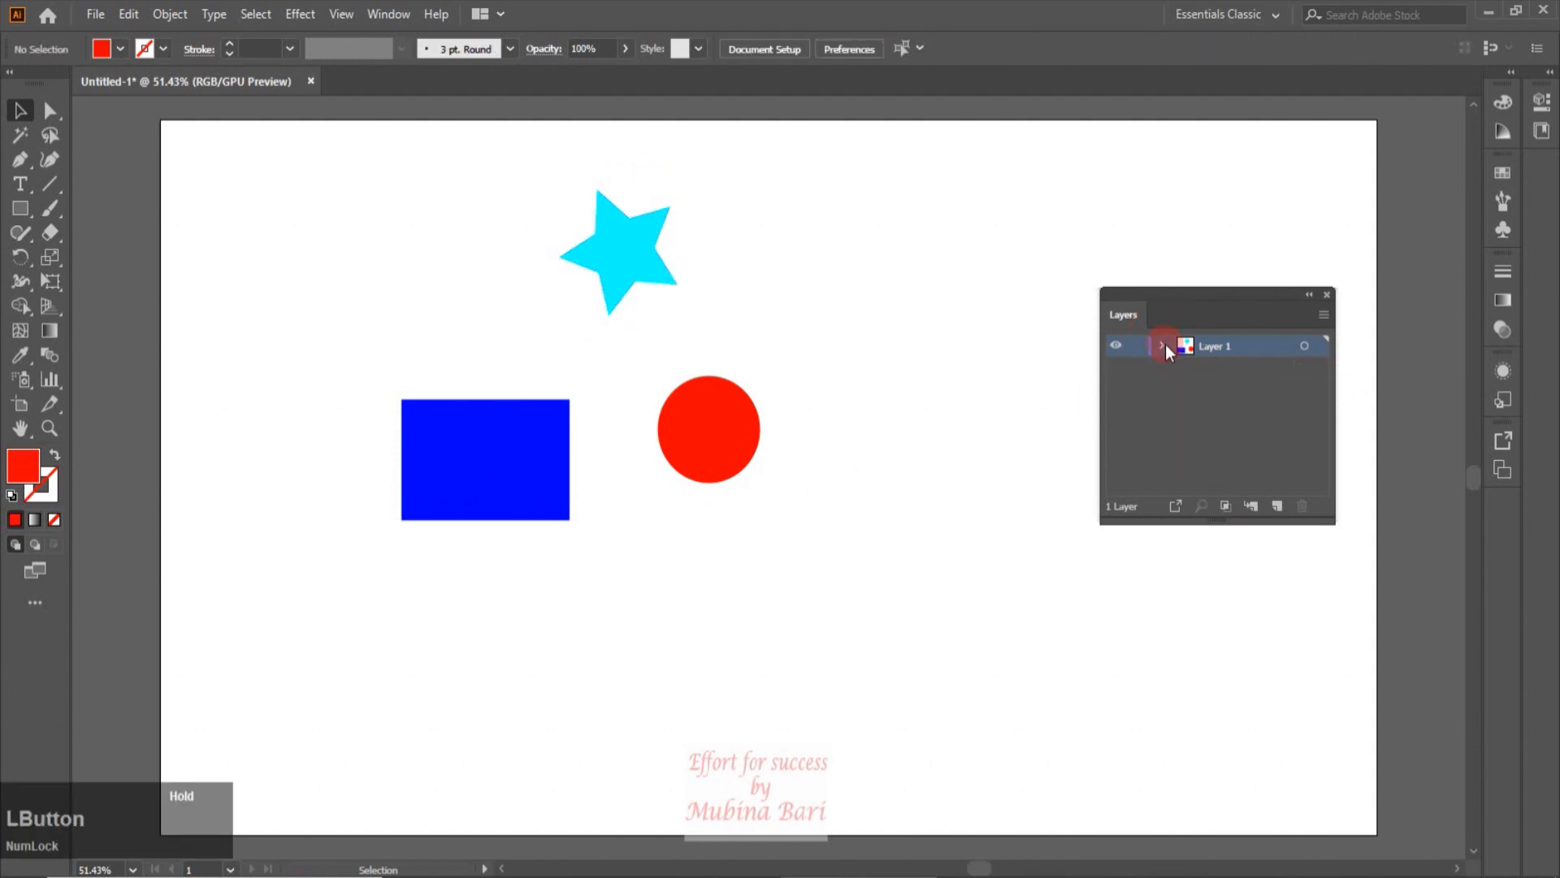
Create a new layer above Layer 1 and draw a rectangle about 142 × 188 px on it, beside the circle.
click(1276, 509)
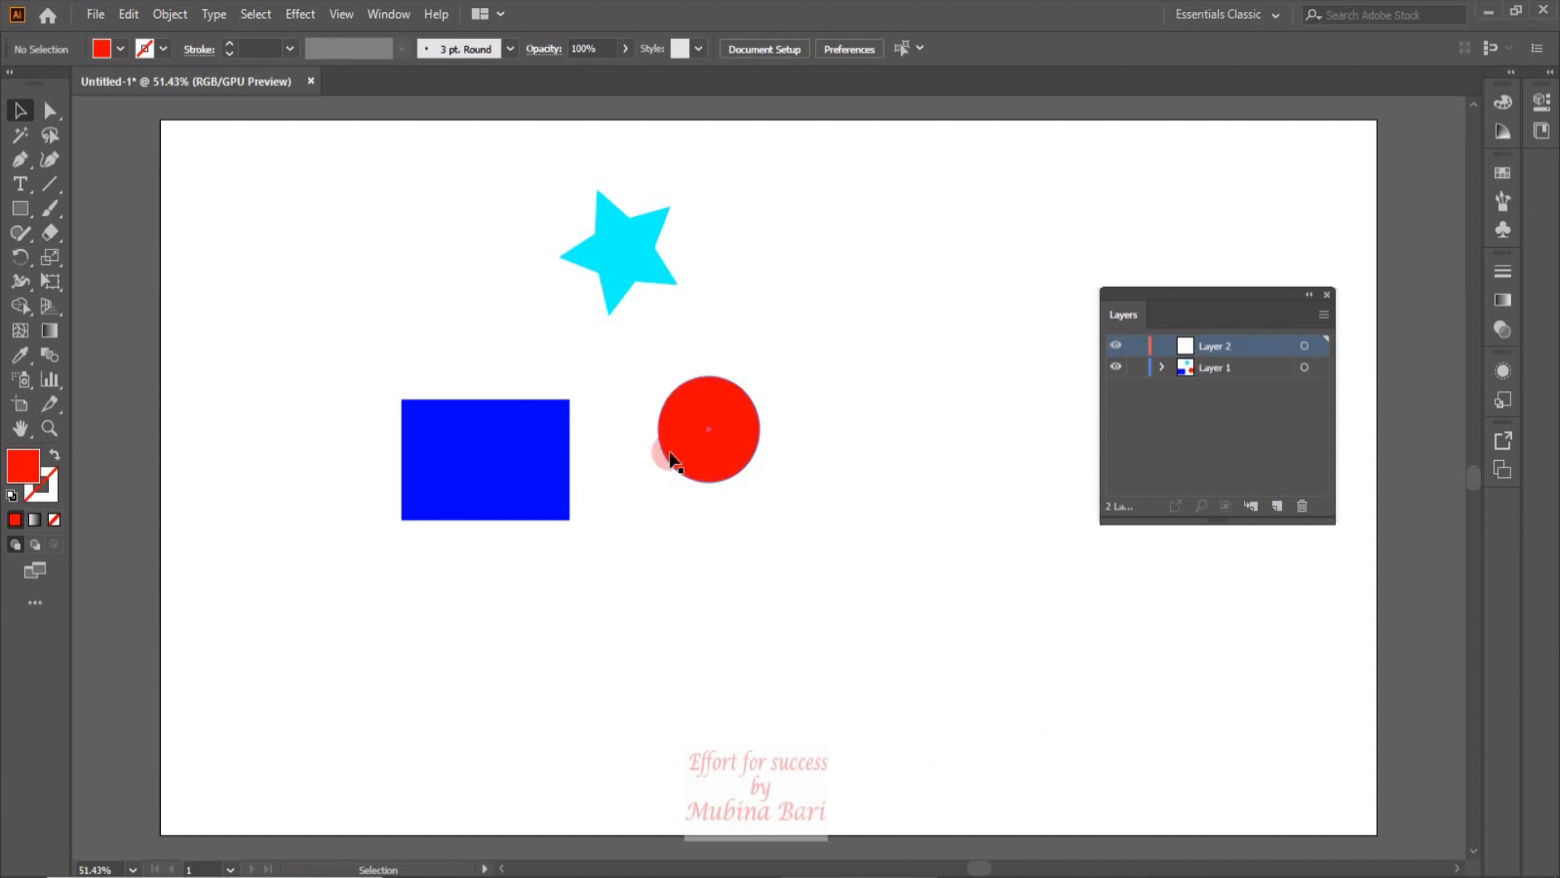
click(18, 210)
drag(786, 326, 878, 449)
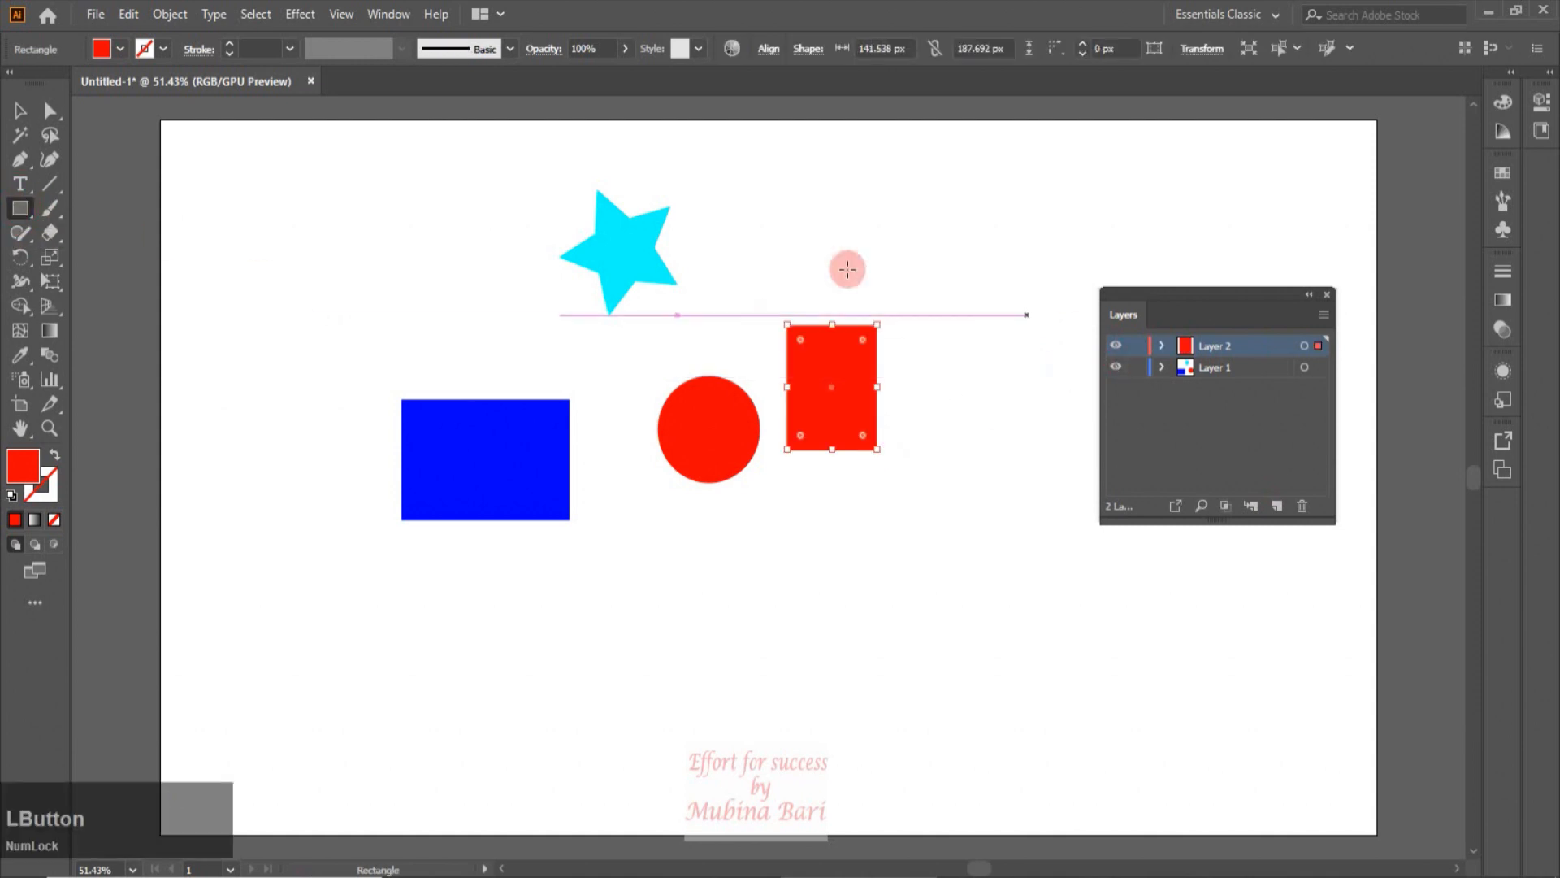
Fill the new rectangle on Layer 2 with purple and return to the Selection tool.
click(119, 48)
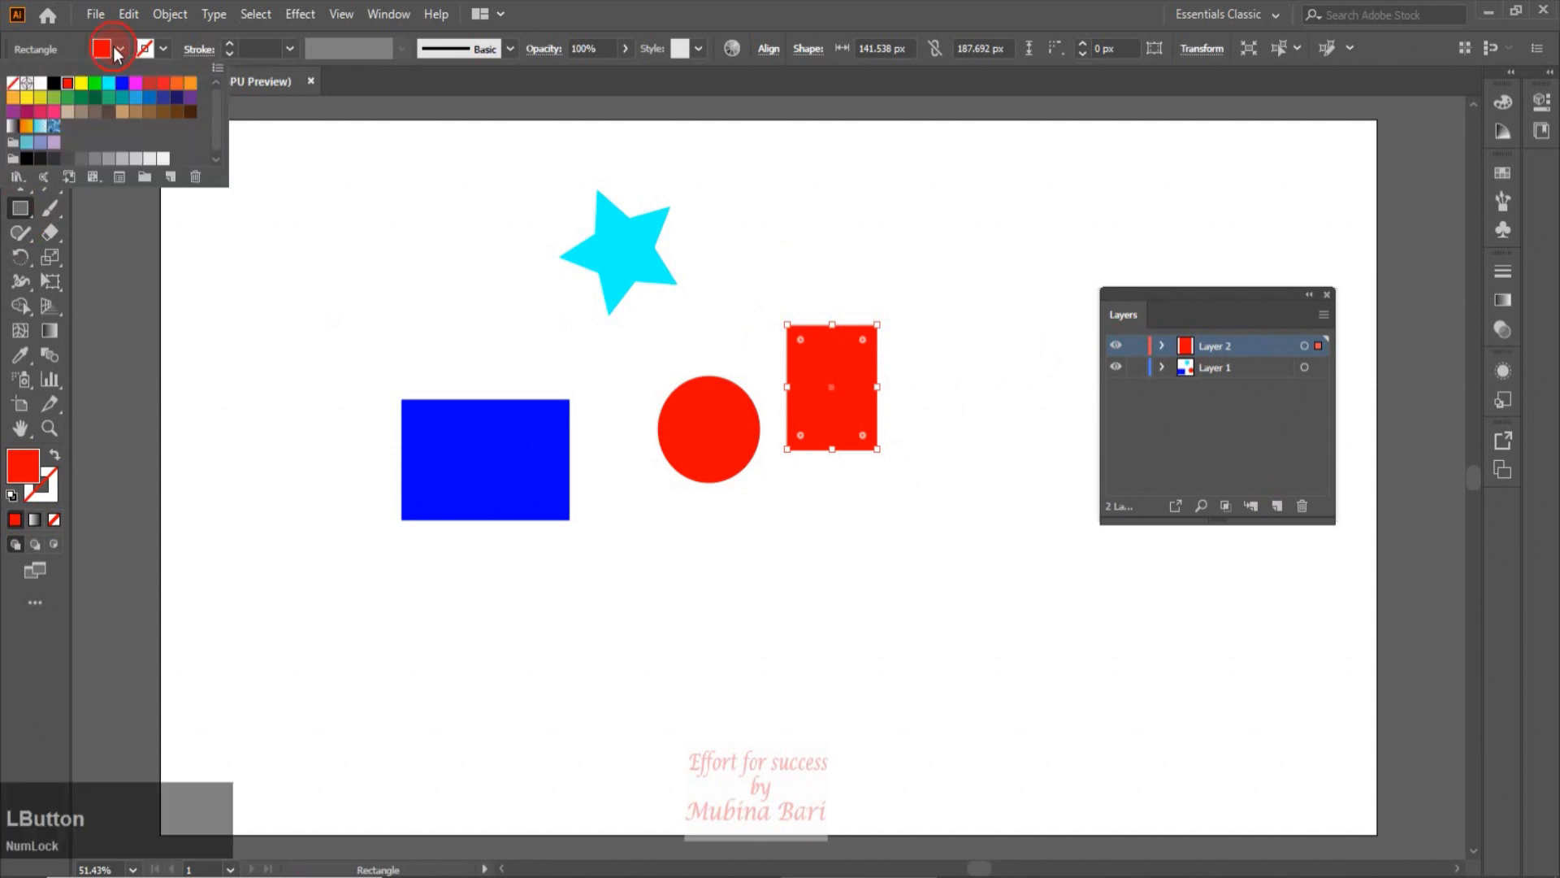
click(190, 97)
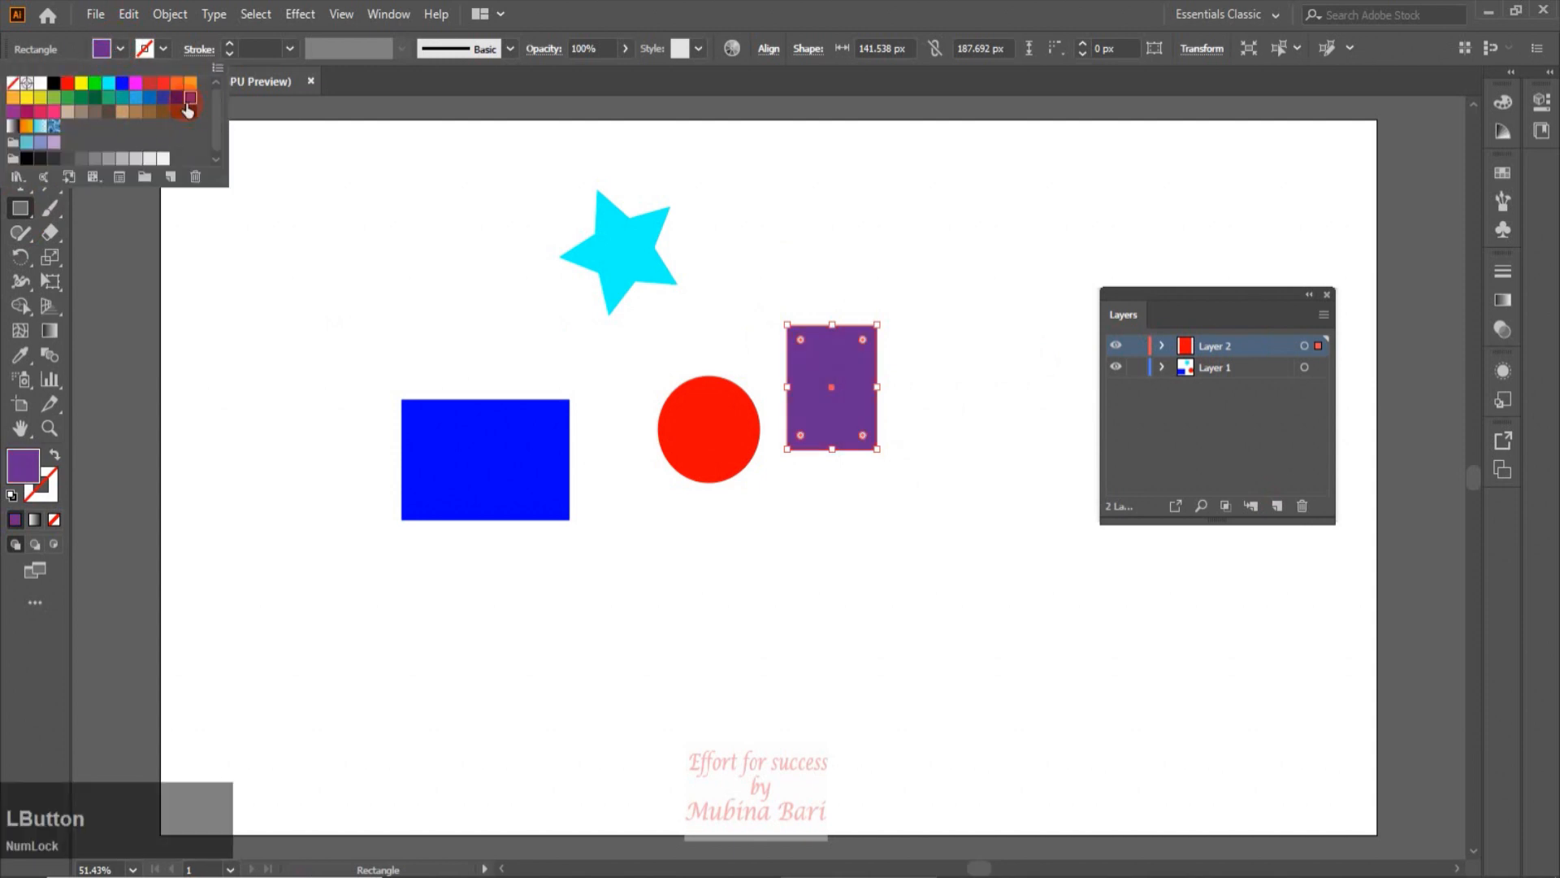
click(790, 539)
key(v)
Add another layer above Layer 2 and draw a tilted hexagon about 210 × 213 px on it with the Polygon tool.
click(1278, 505)
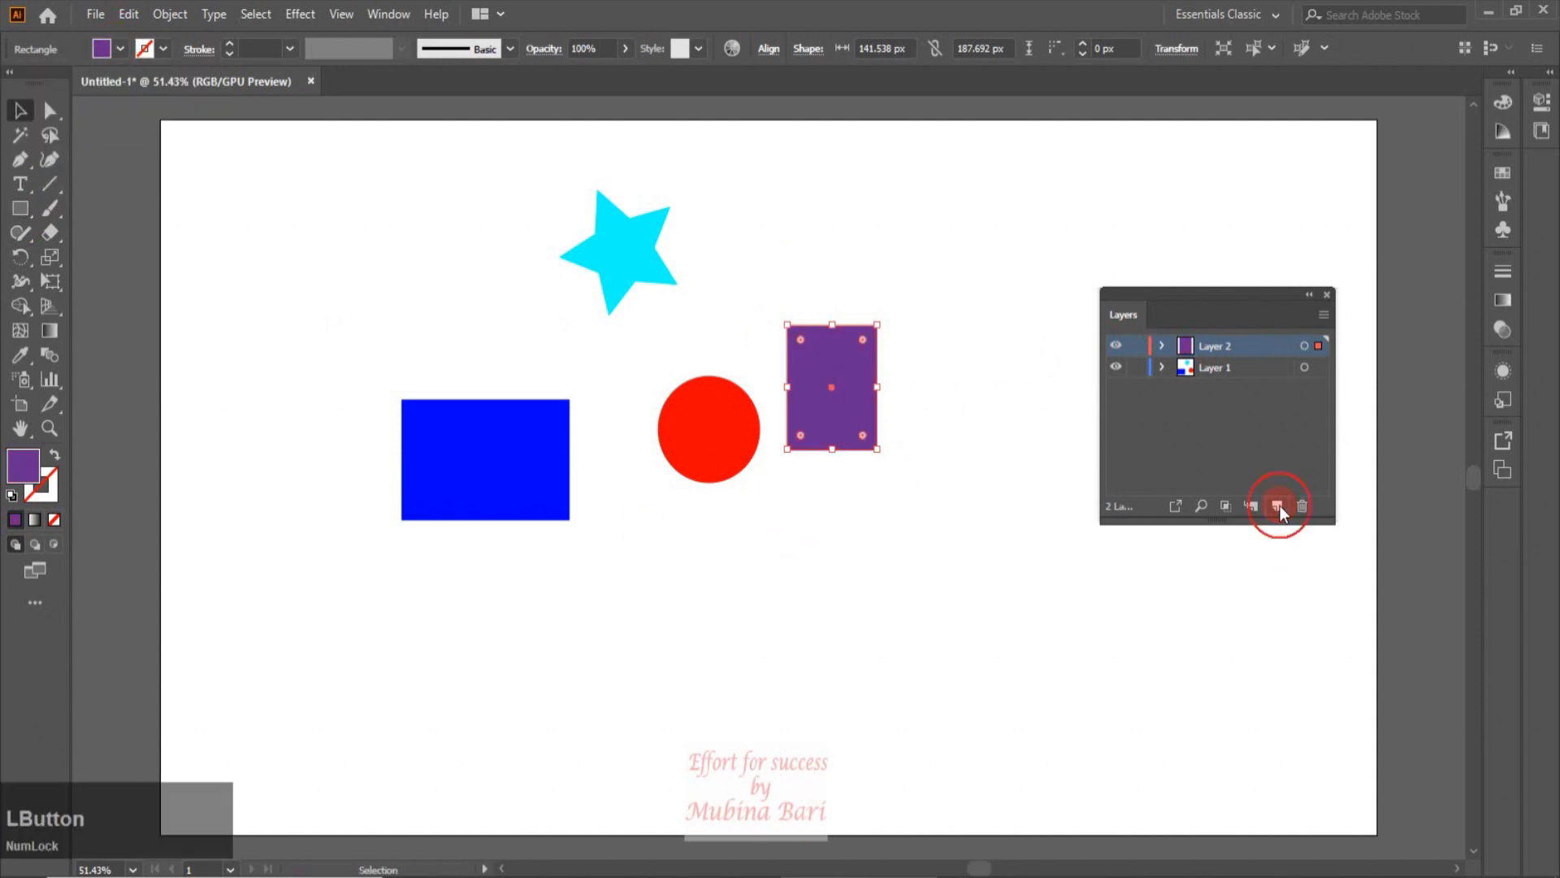
click(21, 210)
drag(20, 218, 81, 284)
drag(805, 531, 806, 534)
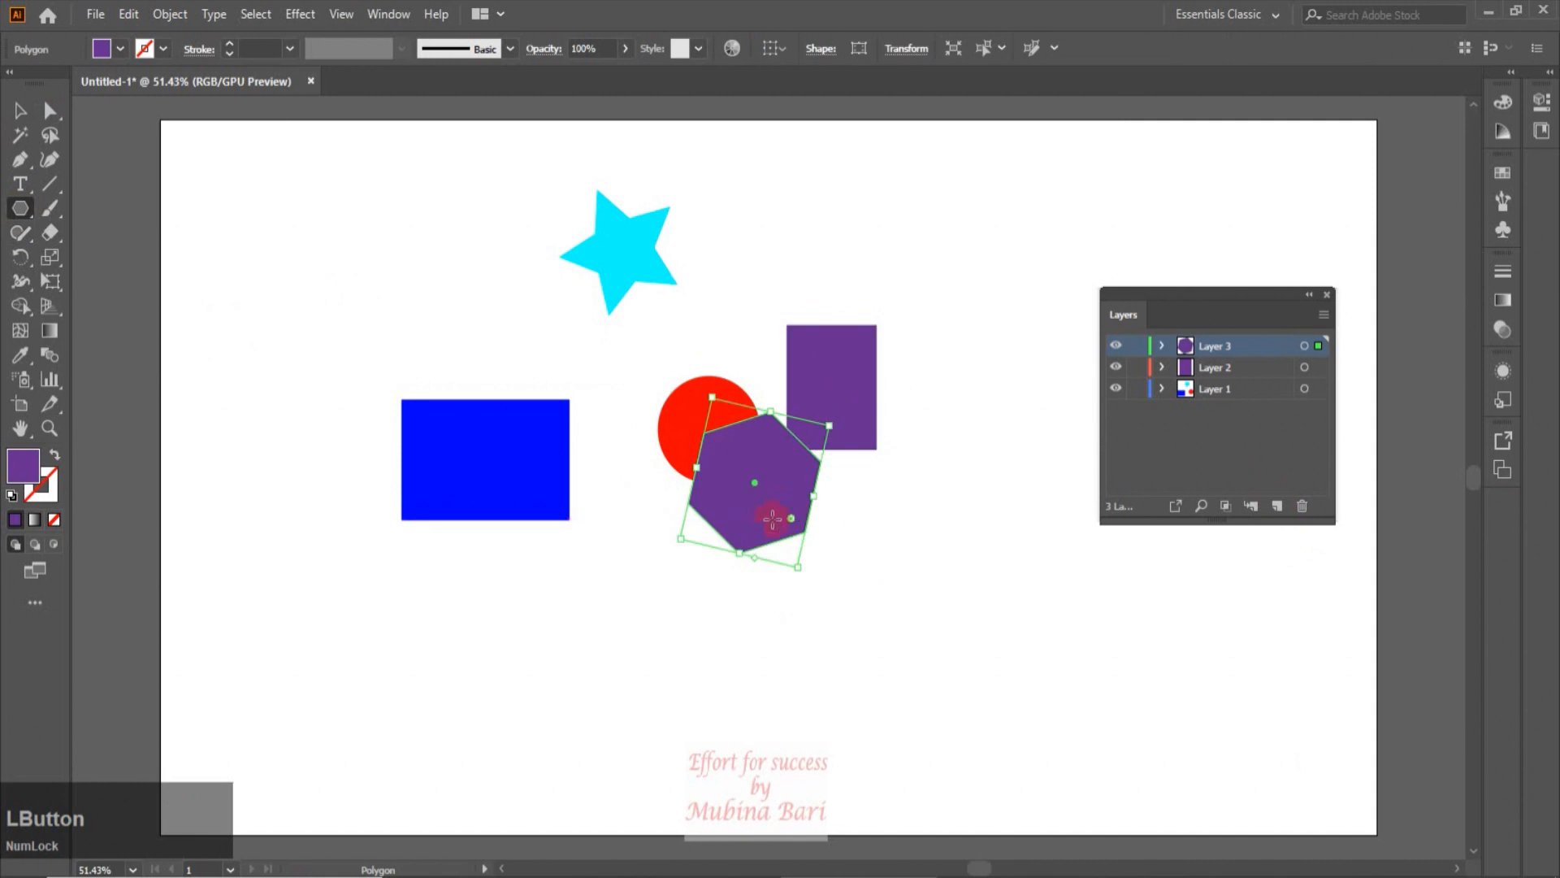
Fill the hexagon with dark green, place it below the purple rectangle, and deselect it.
click(120, 47)
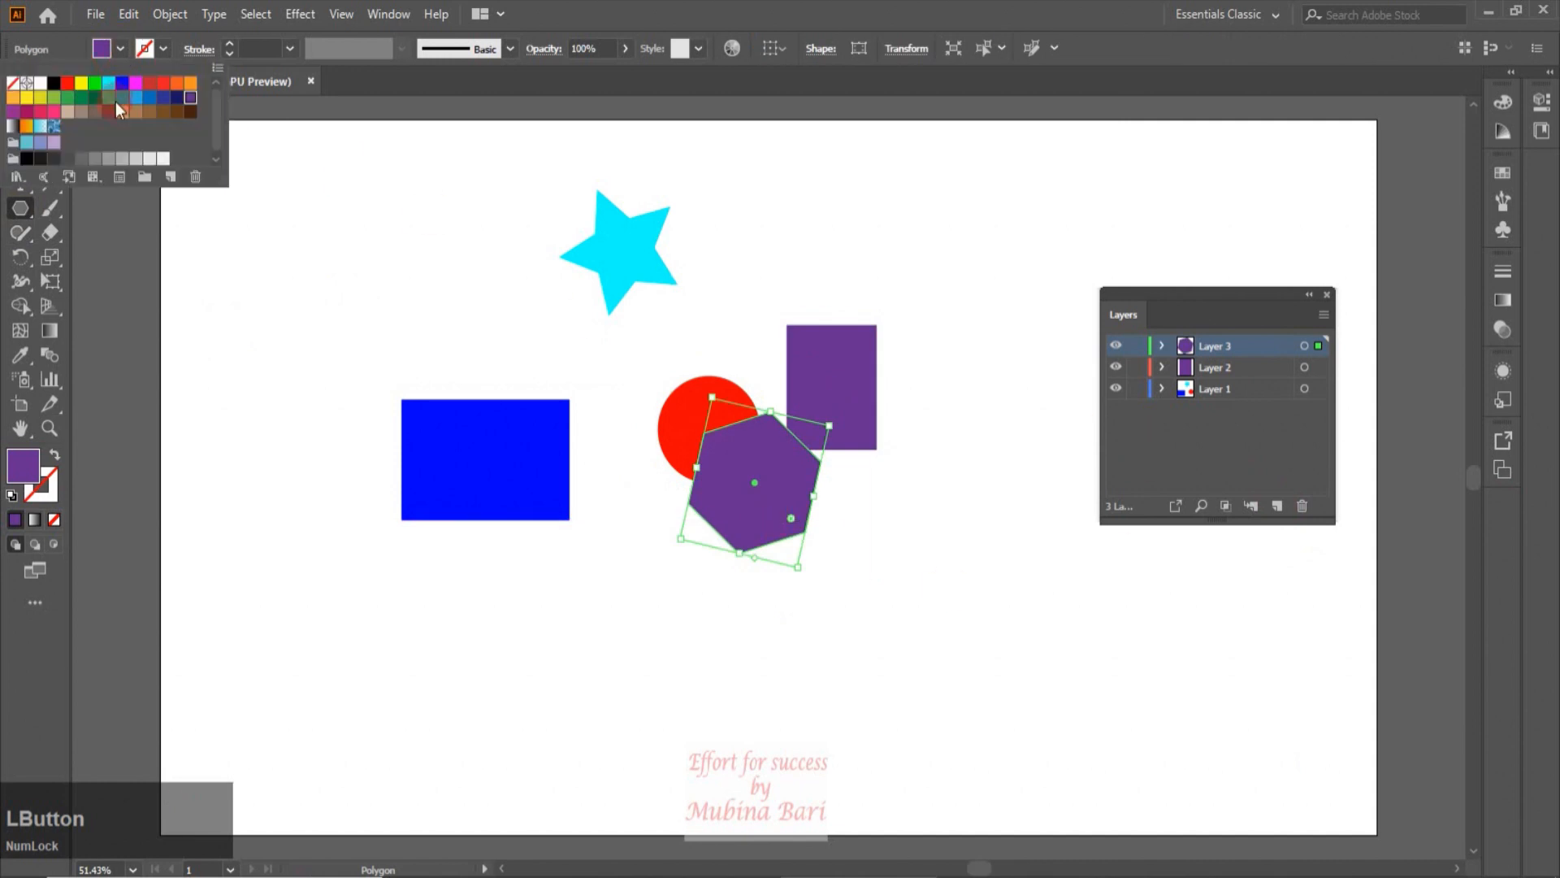
click(95, 97)
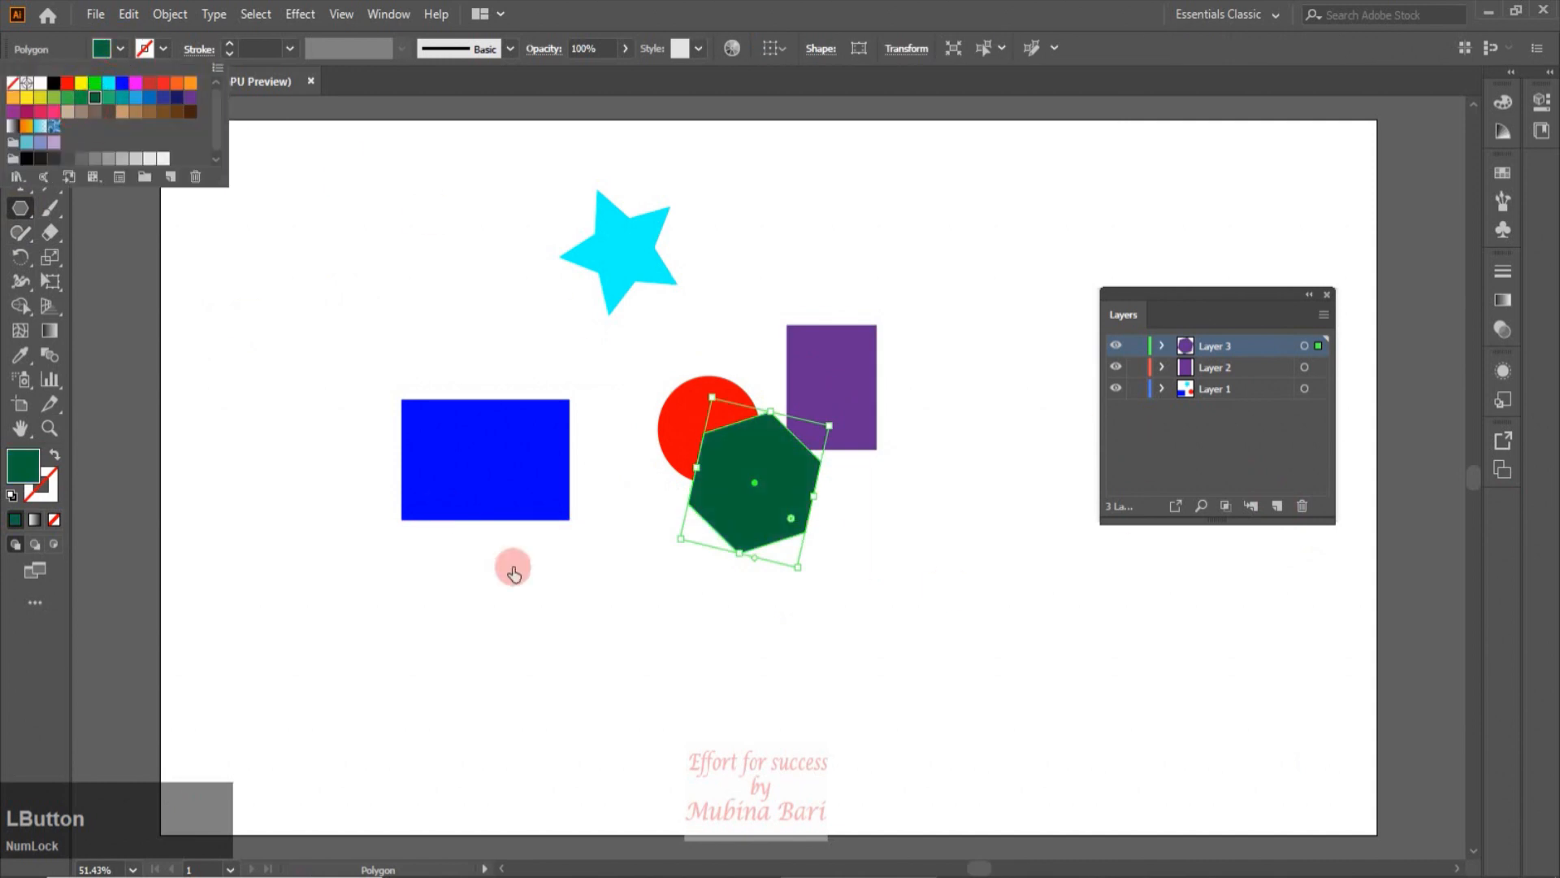
click(578, 574)
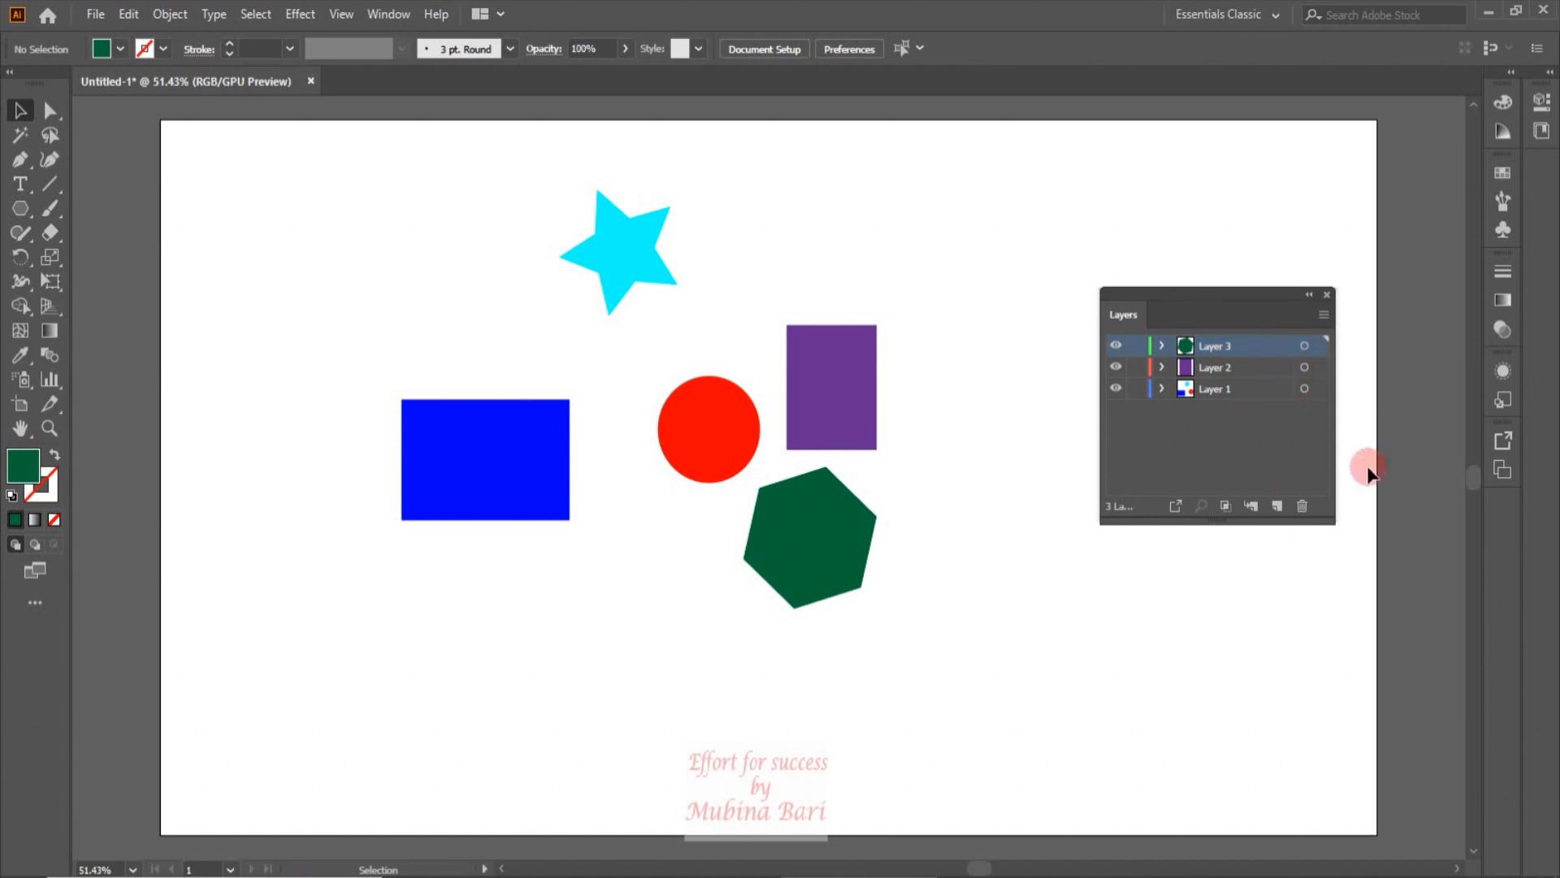
Move Layer 3 below Layer 1 in the layer order and transfer its hexagon into Layer 1.
click(1303, 348)
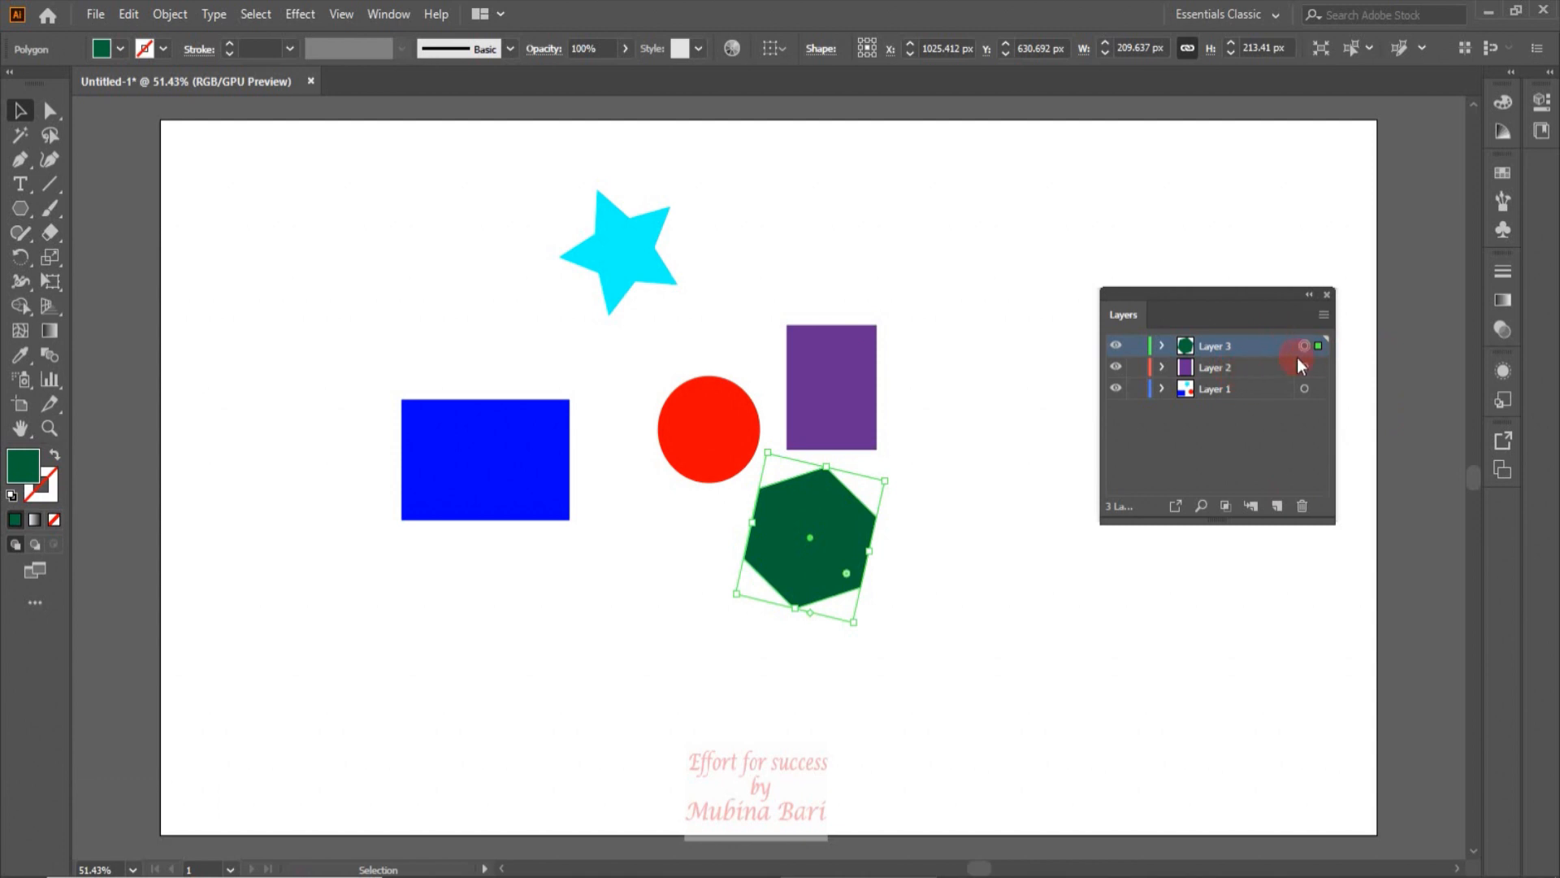
drag(1269, 343, 1265, 364)
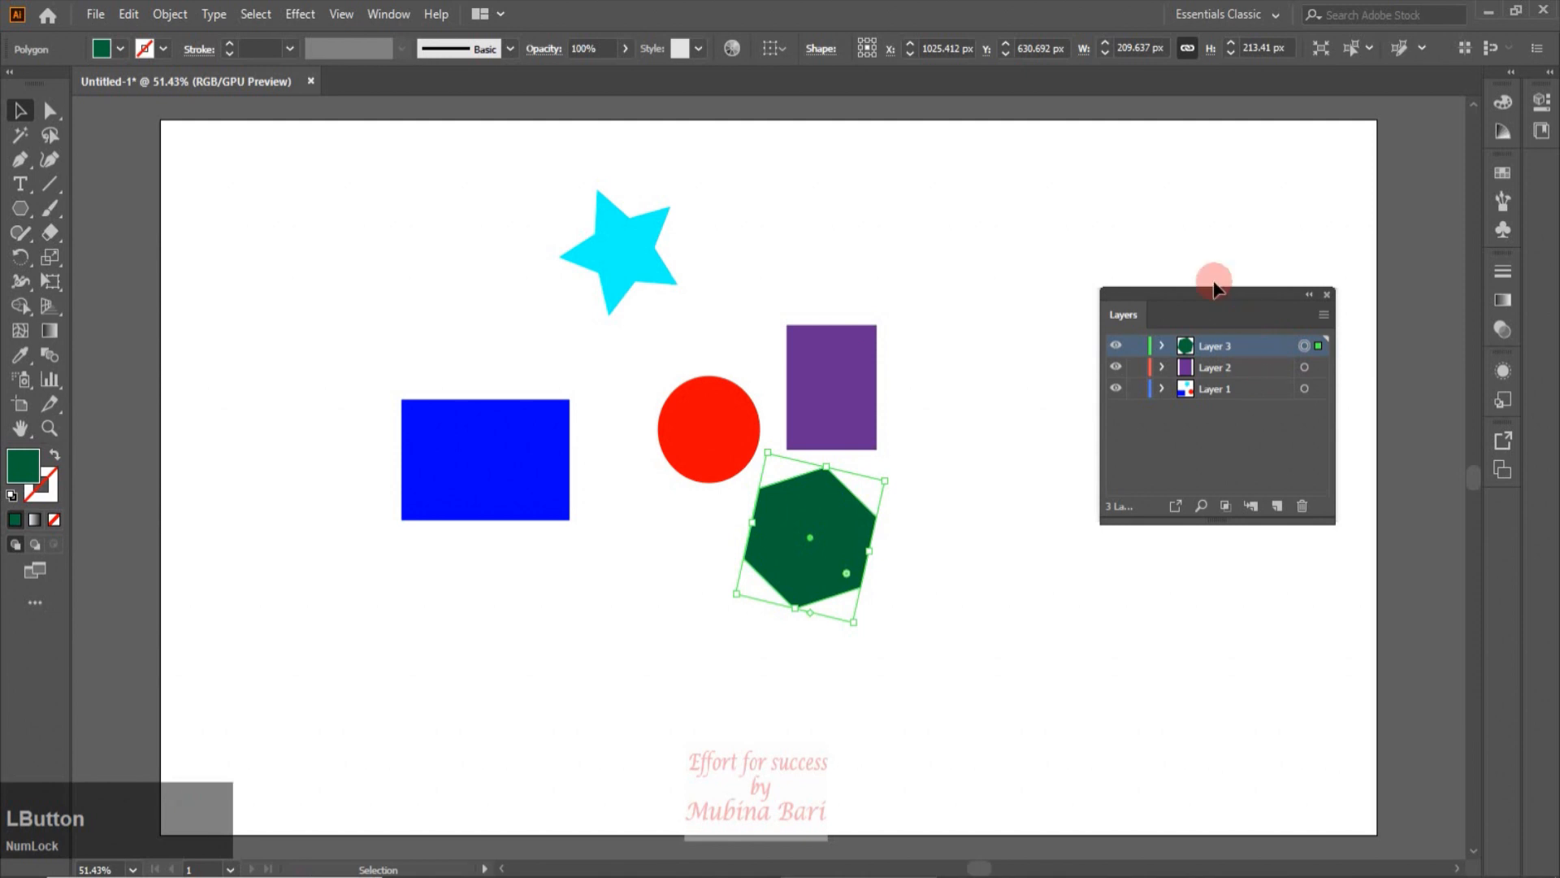
drag(1251, 343, 1258, 409)
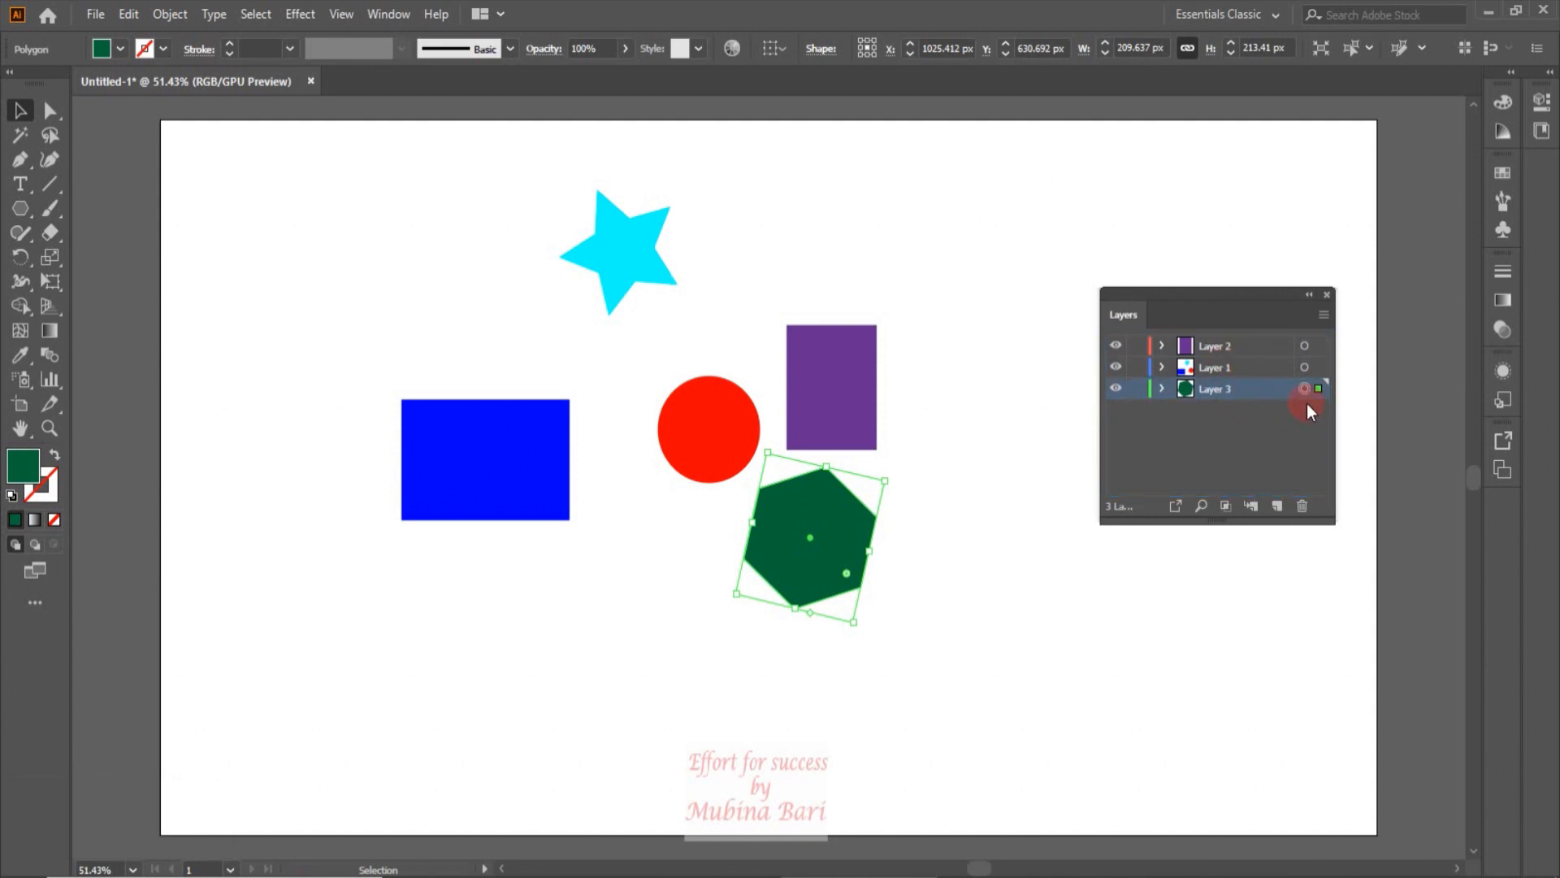
drag(1318, 395, 1314, 373)
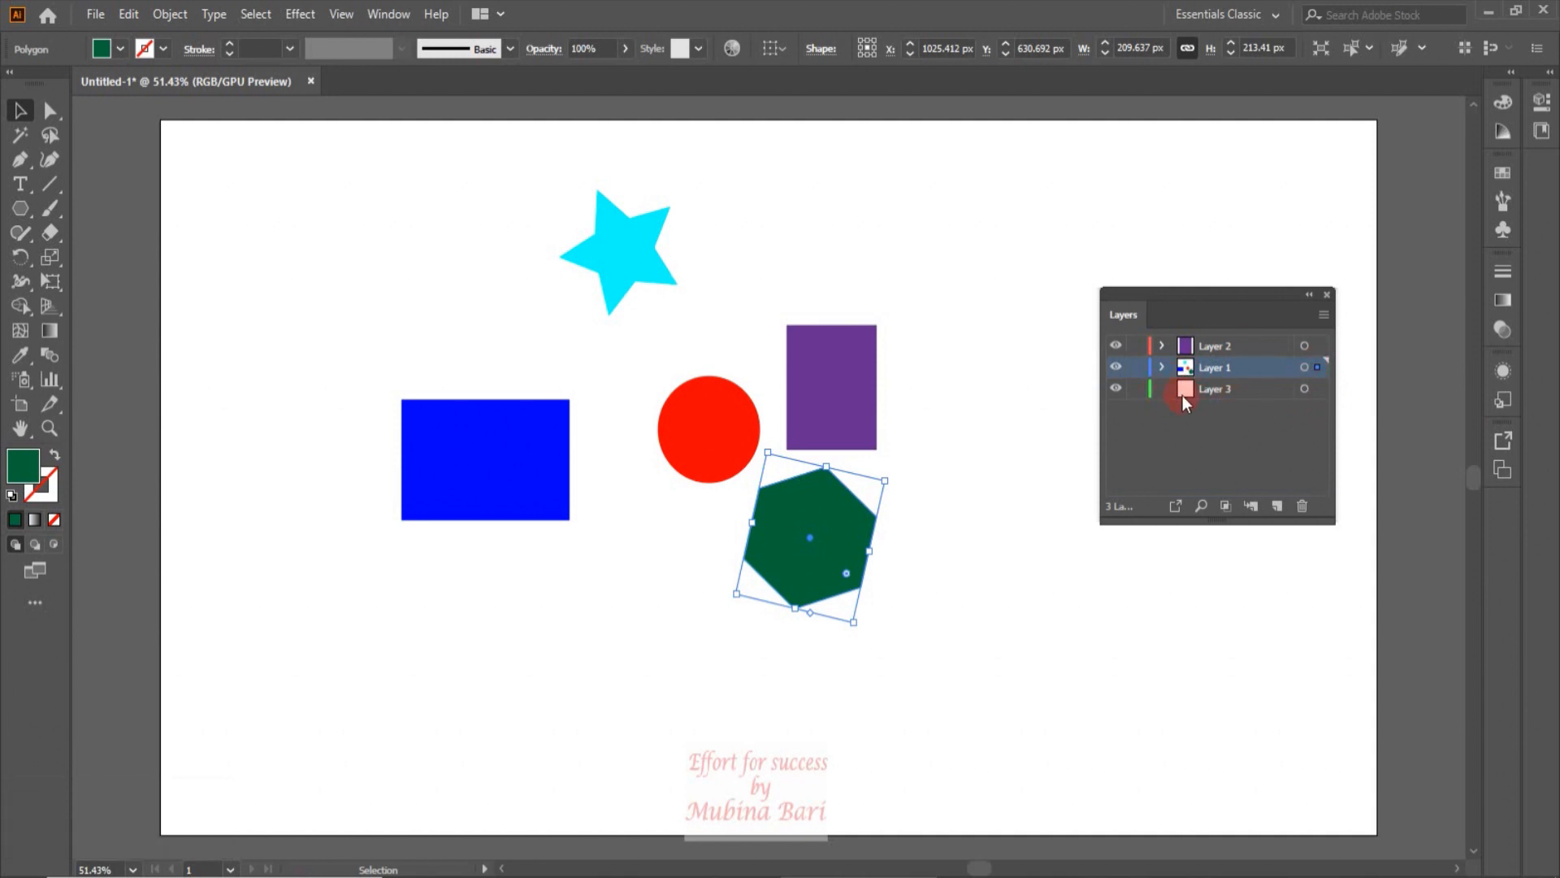
click(1164, 367)
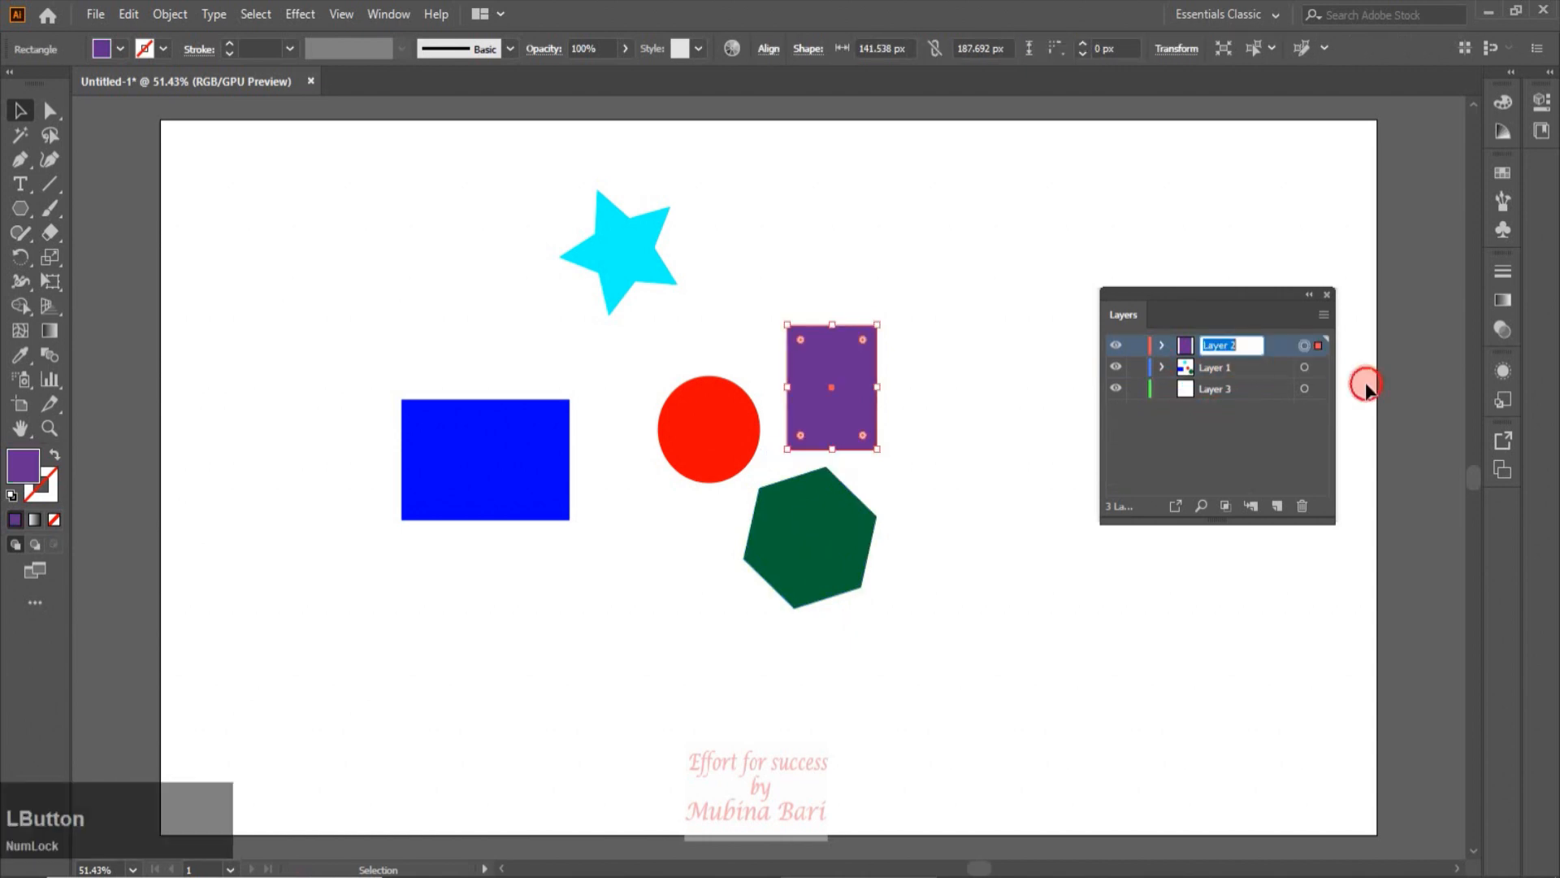
Rename Layer 2 as purpul.
click(1243, 350)
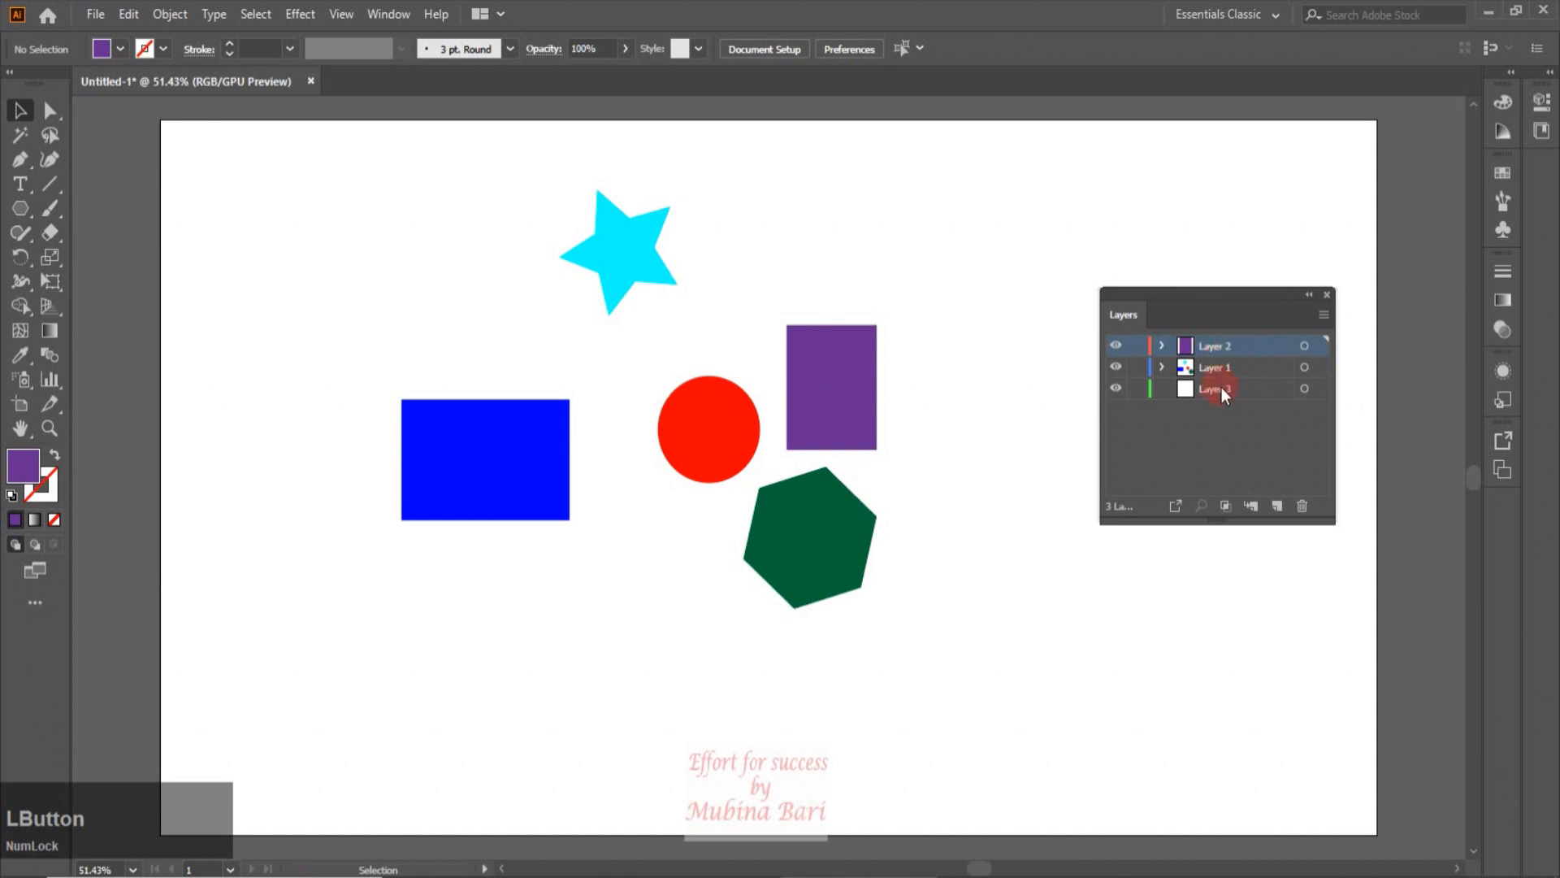
double_click(1214, 346)
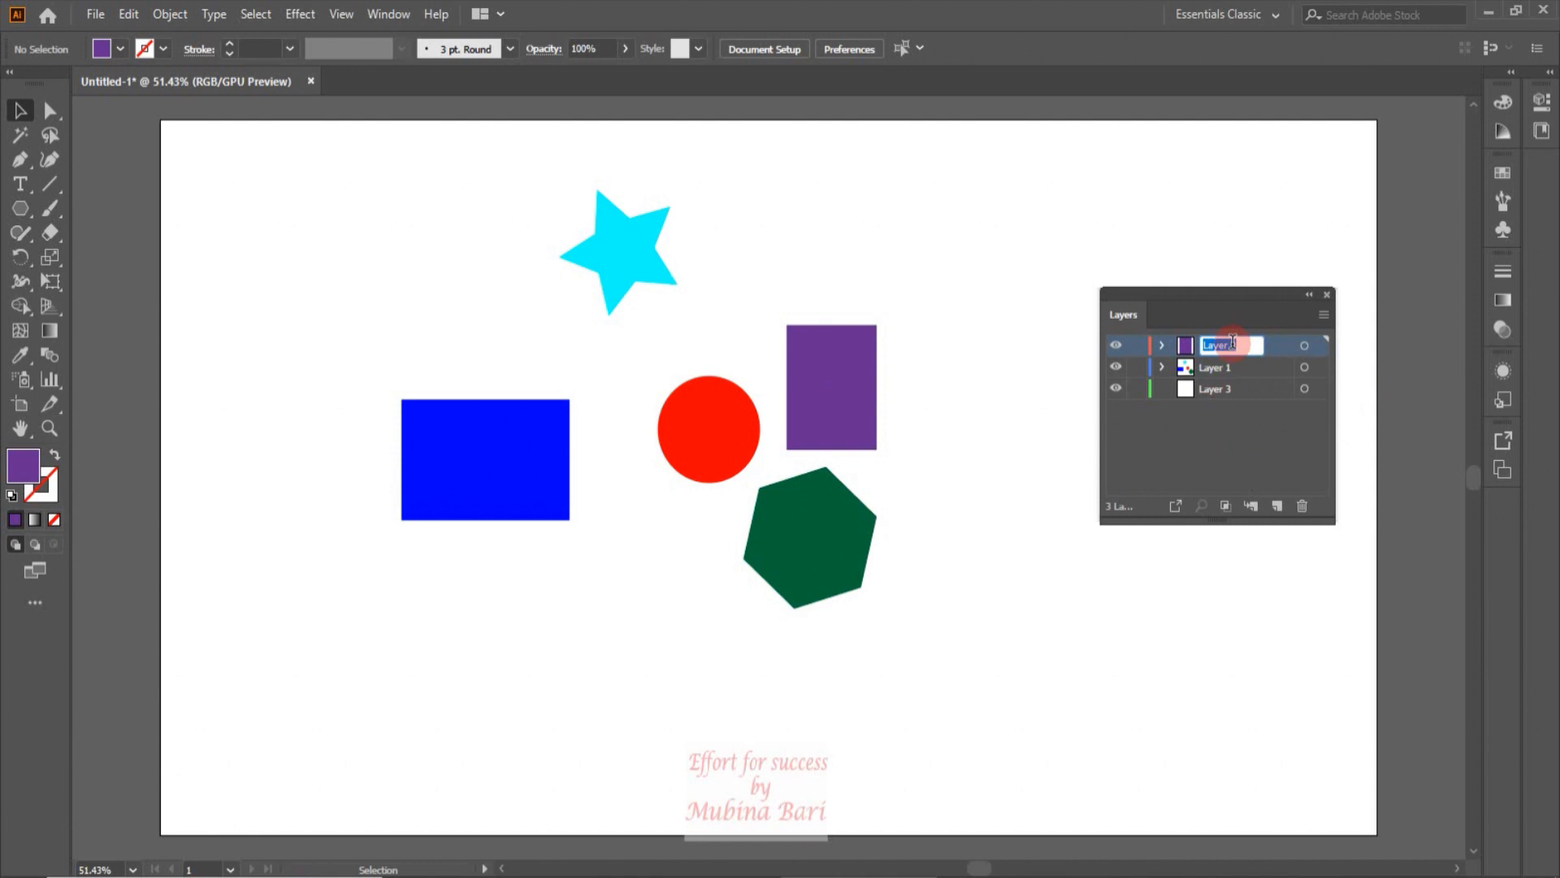
text(purpul)
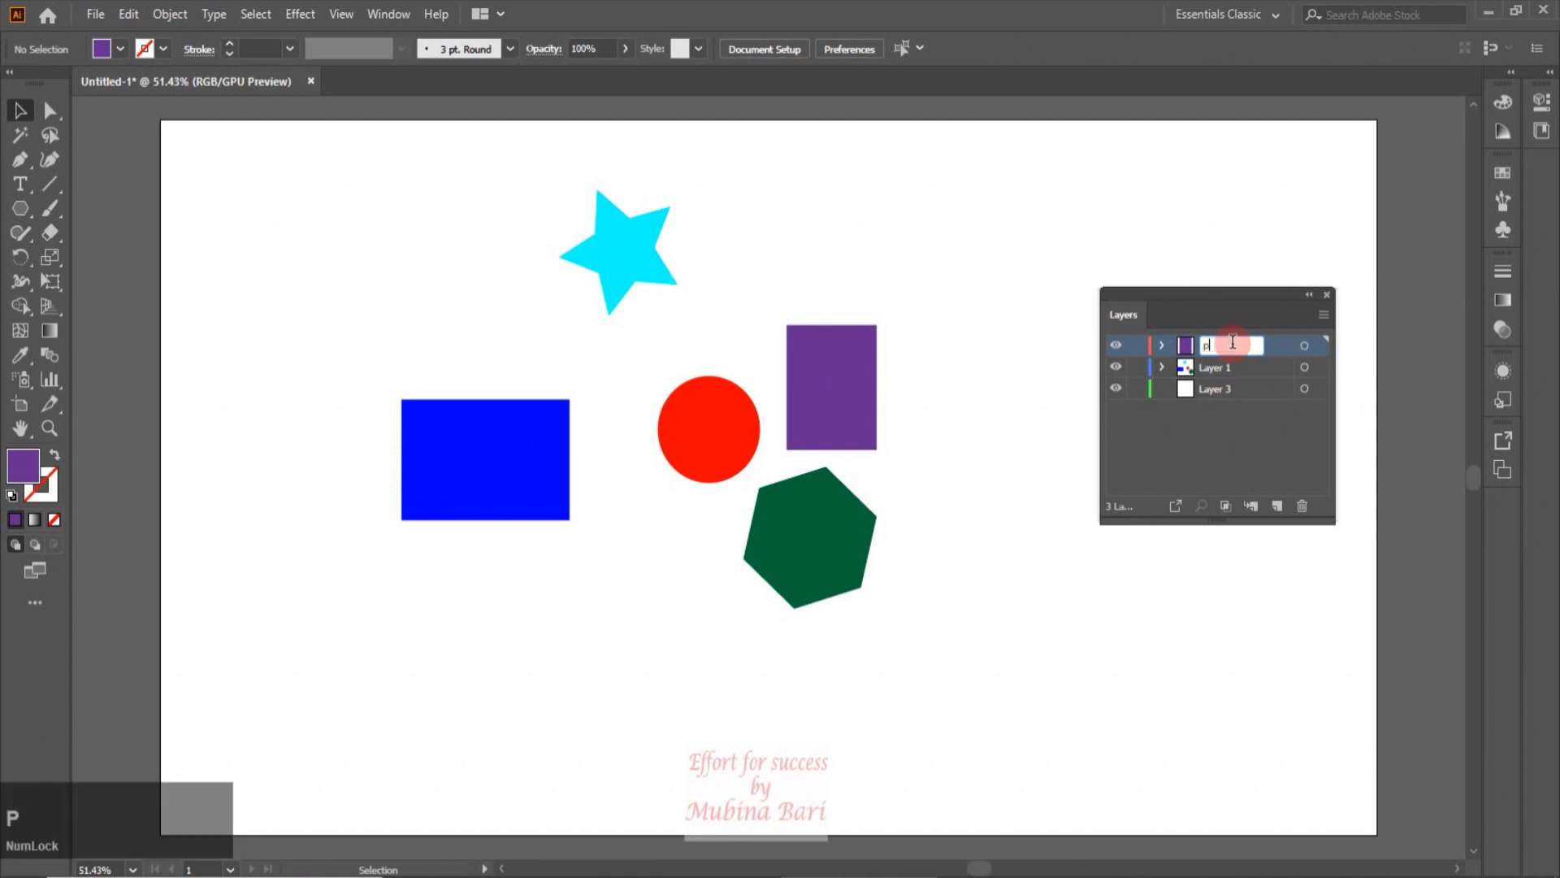
click(1307, 631)
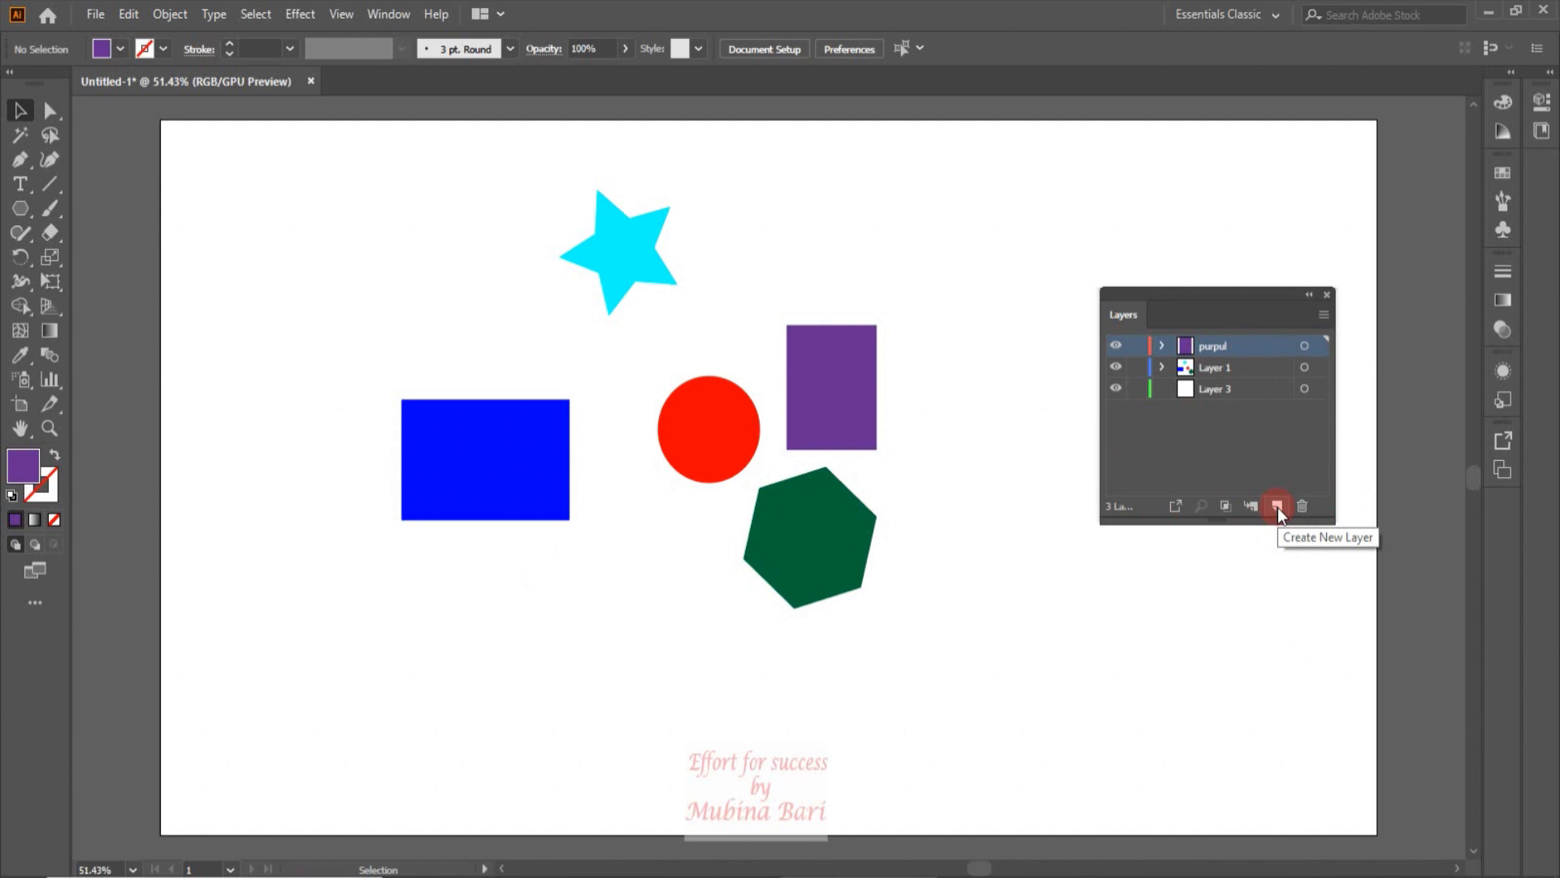
Duplicate the purpul layer and delete the copy.
drag(1254, 349, 1276, 507)
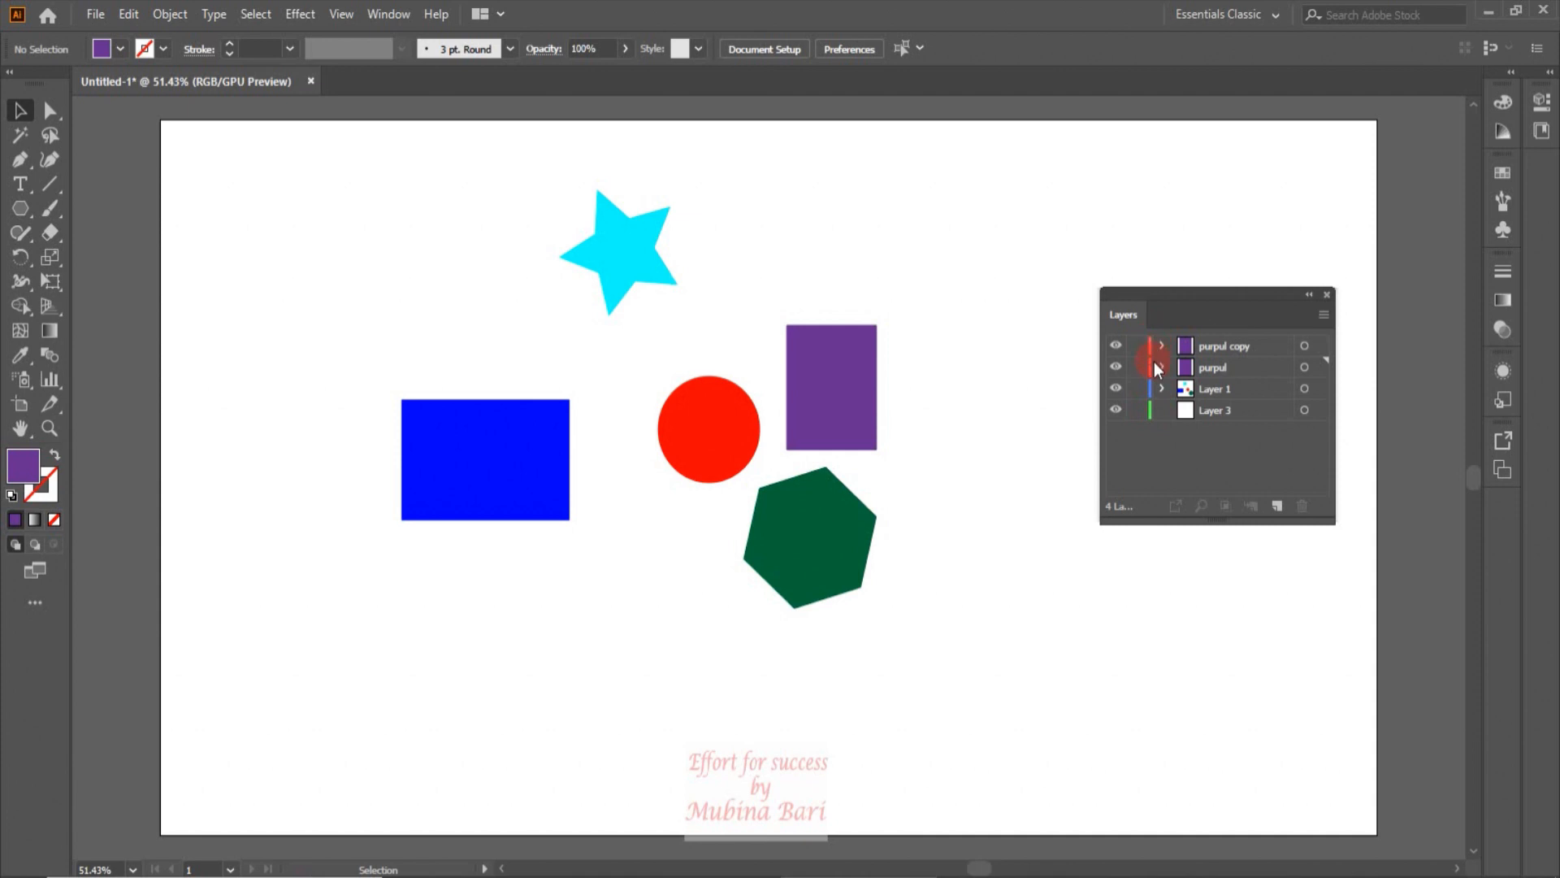
click(1201, 348)
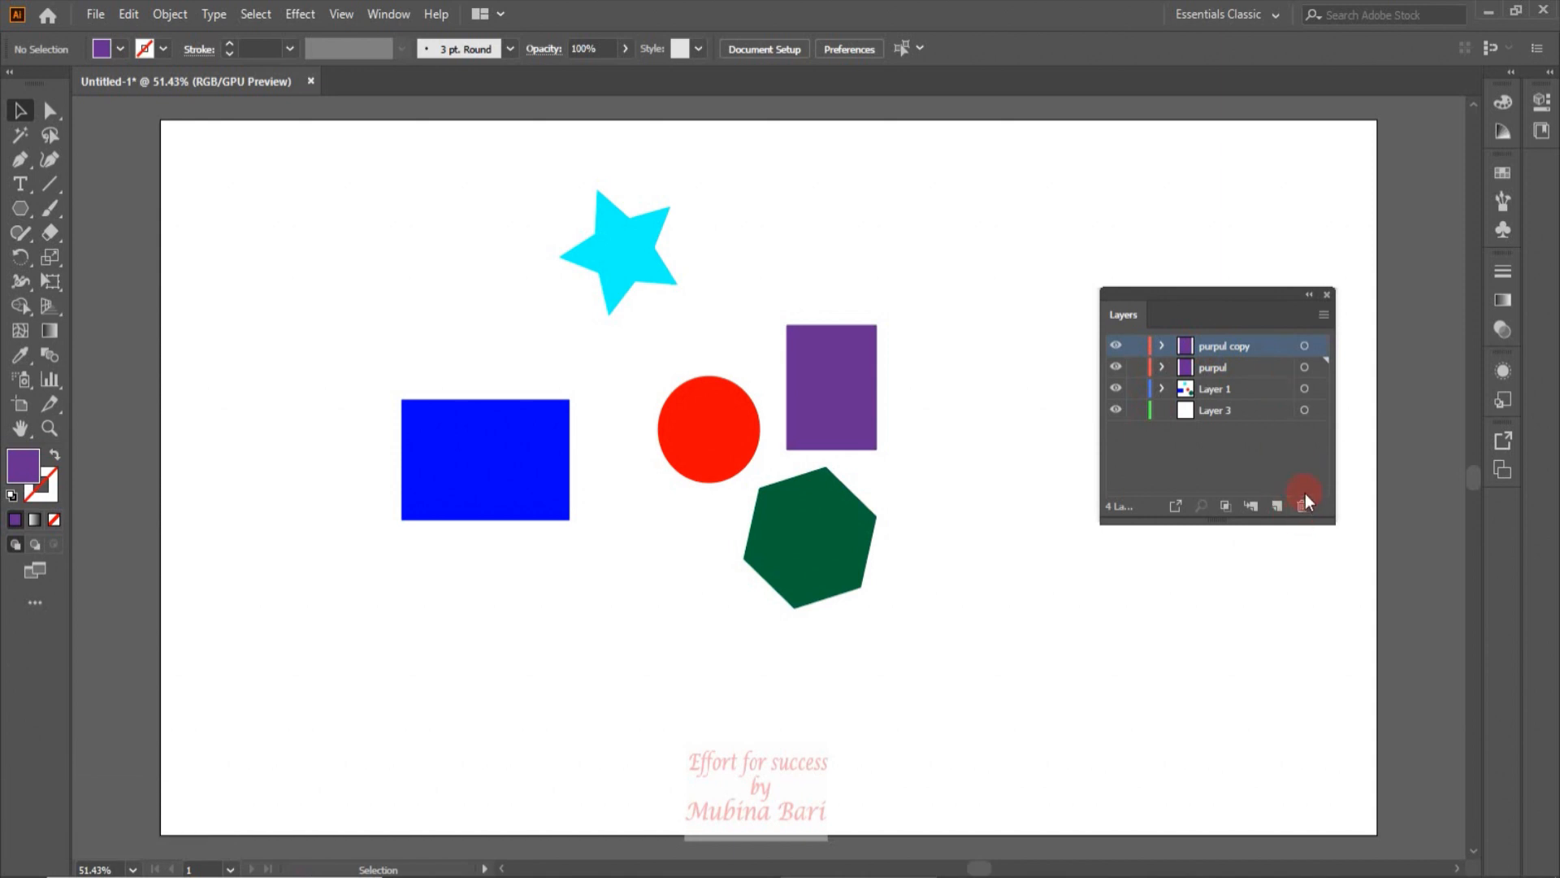
drag(1272, 345, 1303, 514)
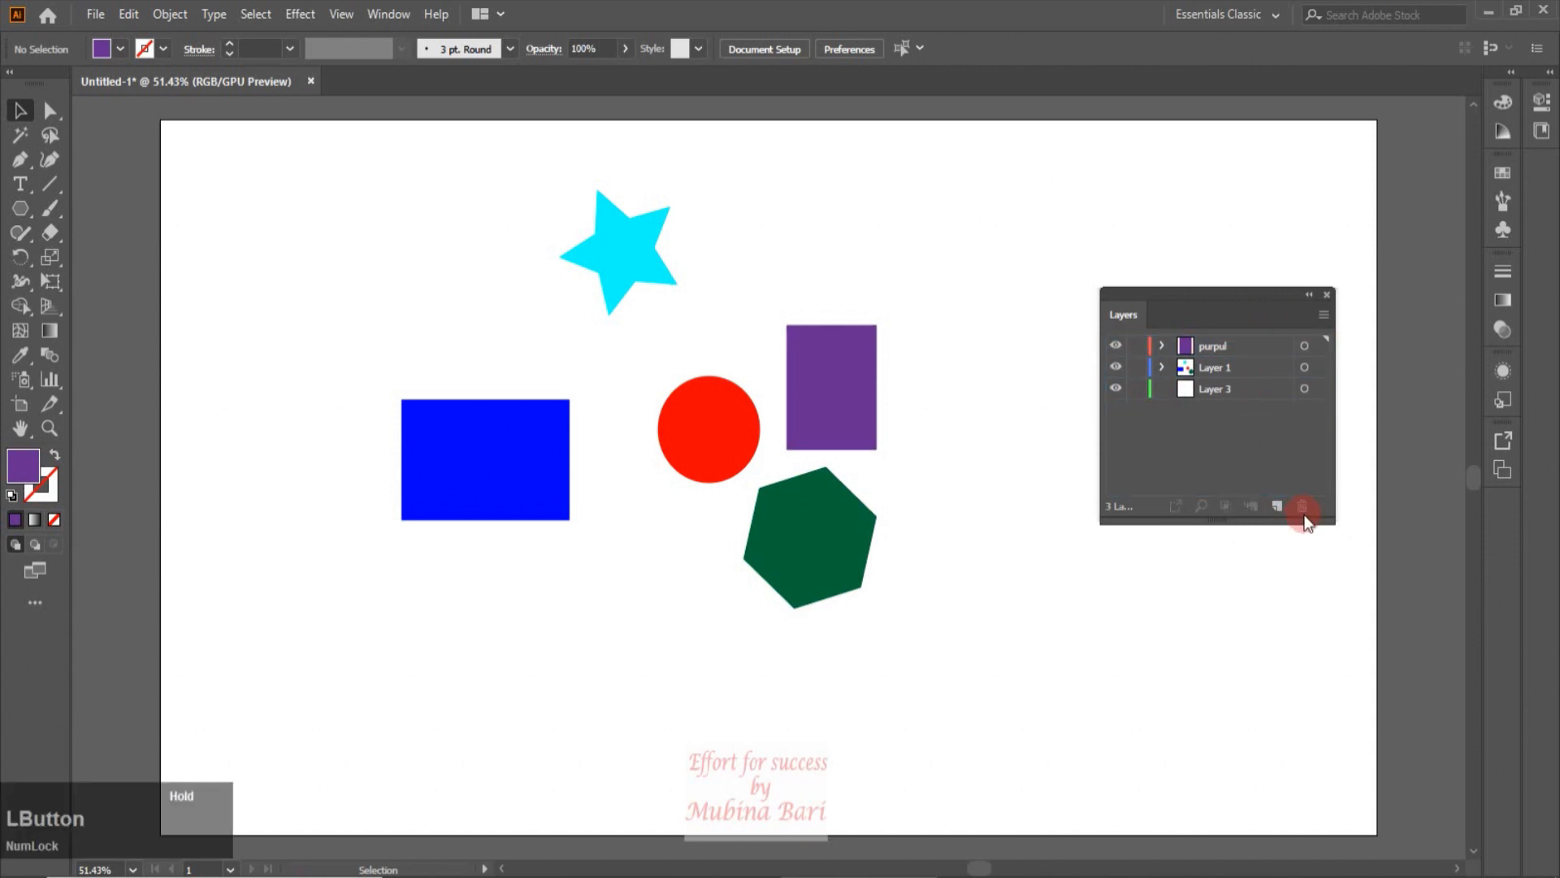
Delete the empty Layer 3.
click(1248, 393)
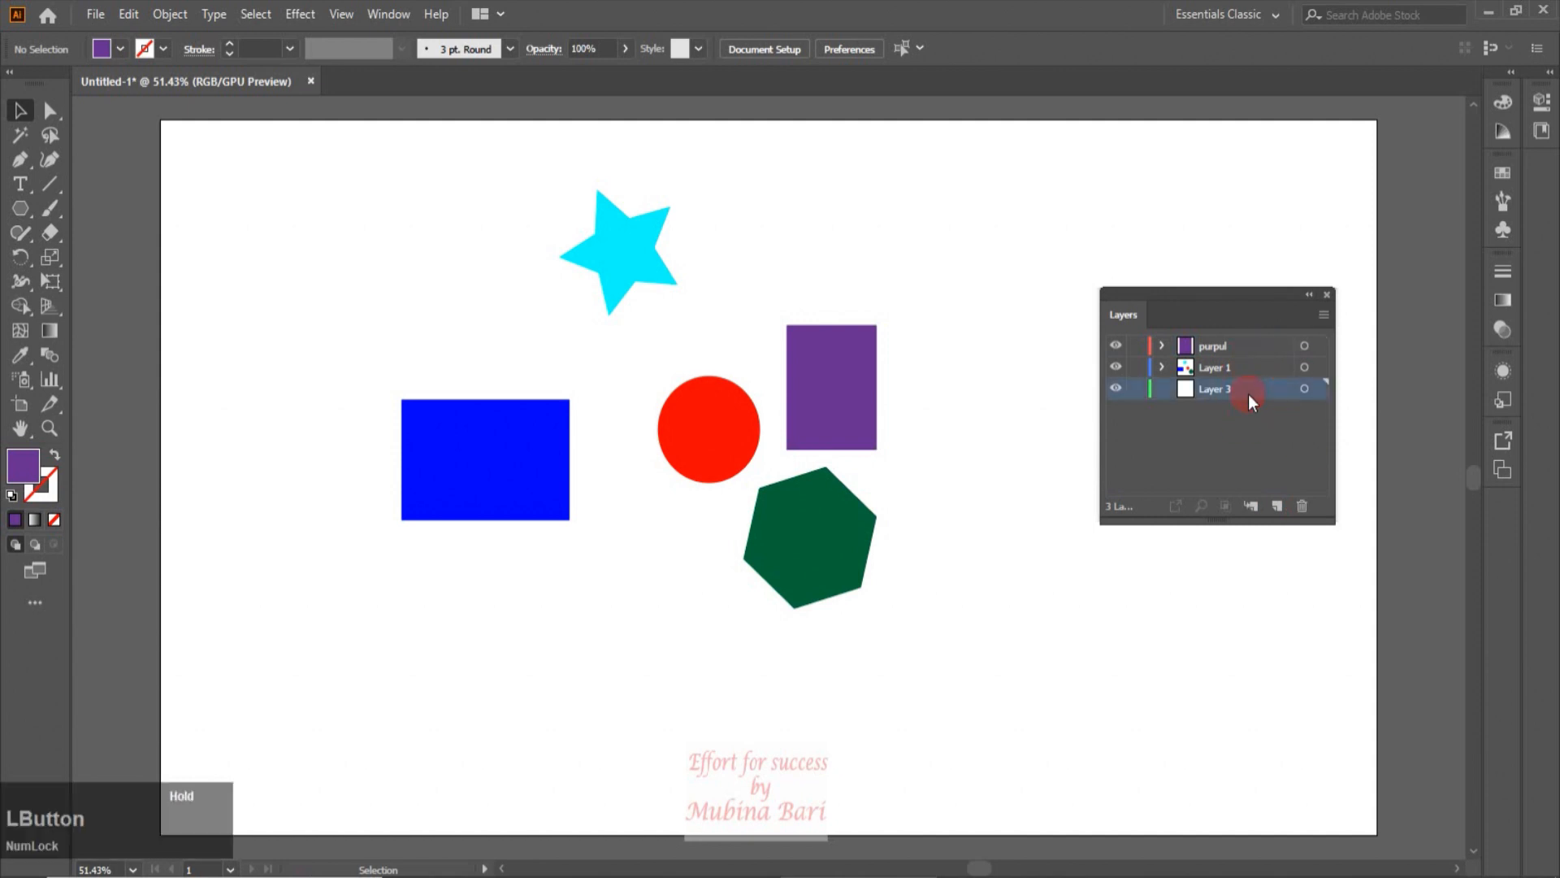
click(1303, 506)
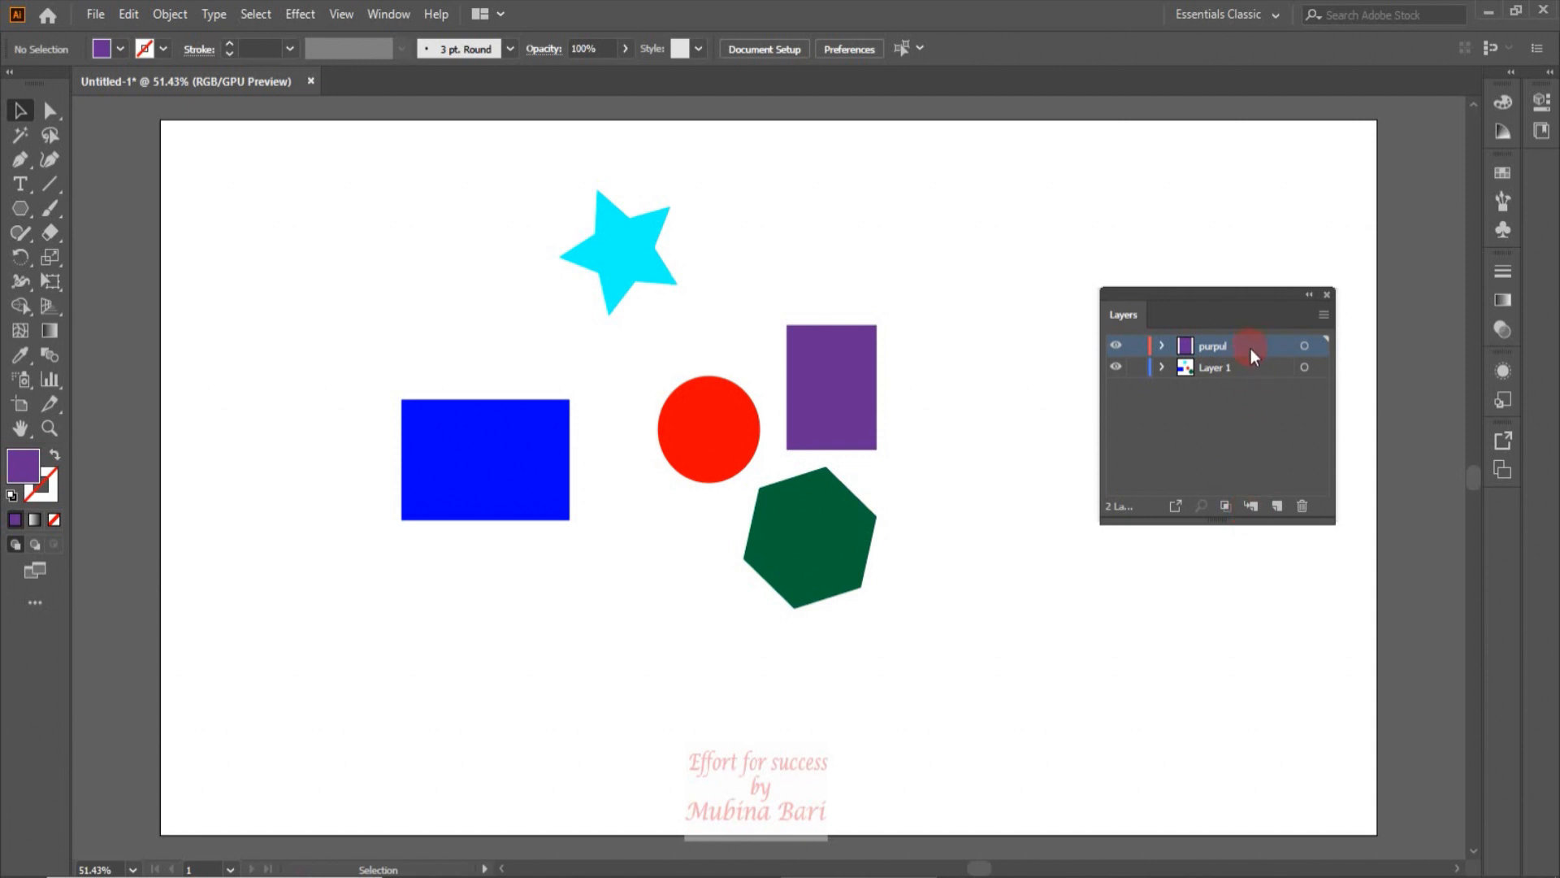
Create a sublayer in the purpul layer, nest another sublayer inside it, and delete the nested one.
click(1254, 509)
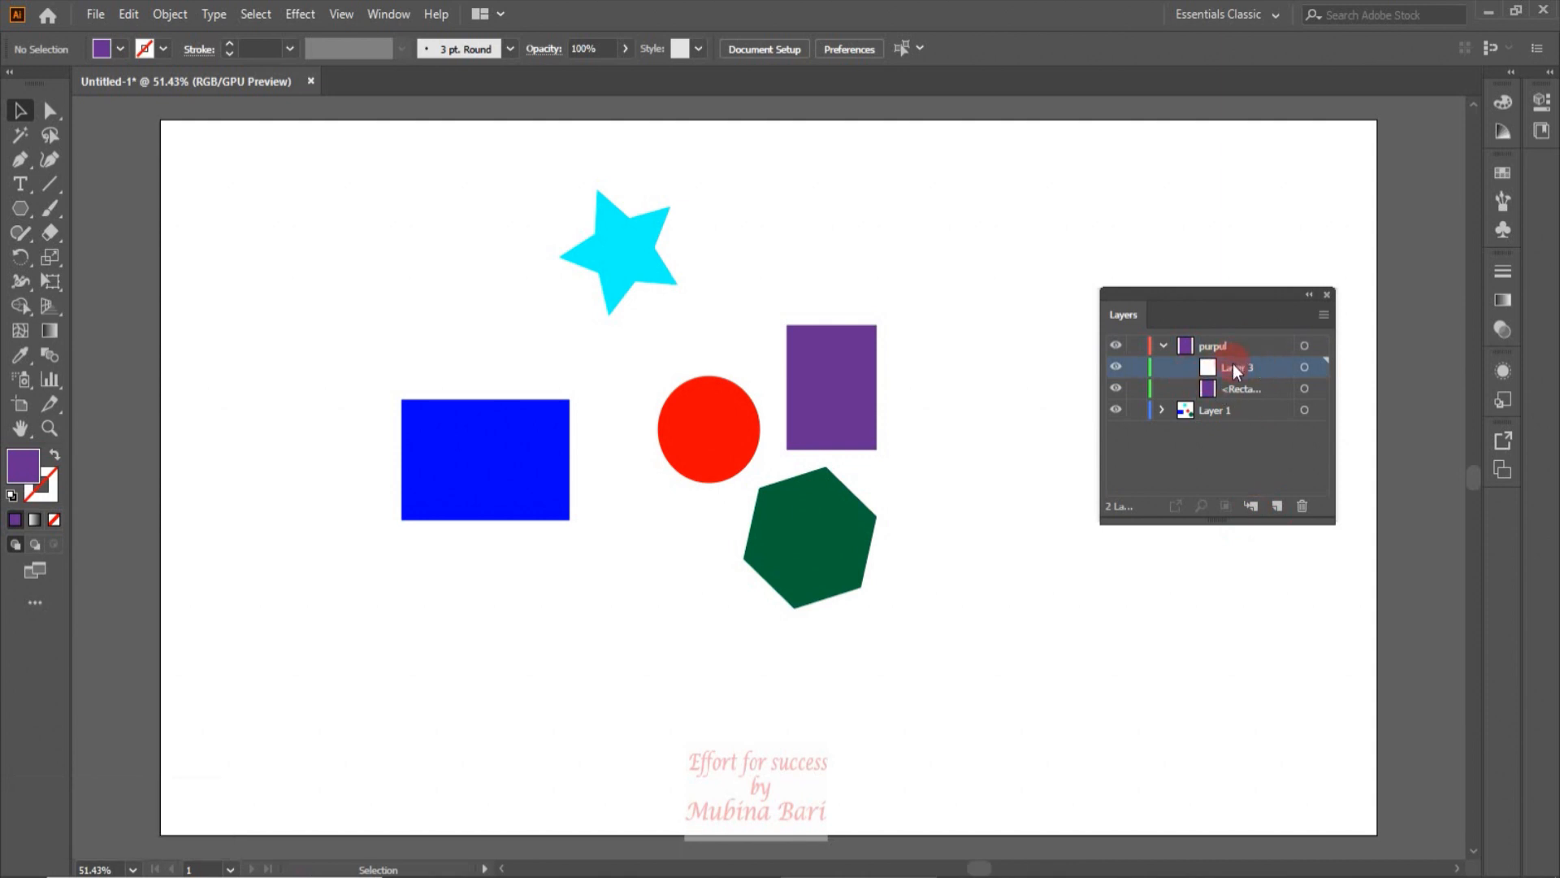
click(1253, 506)
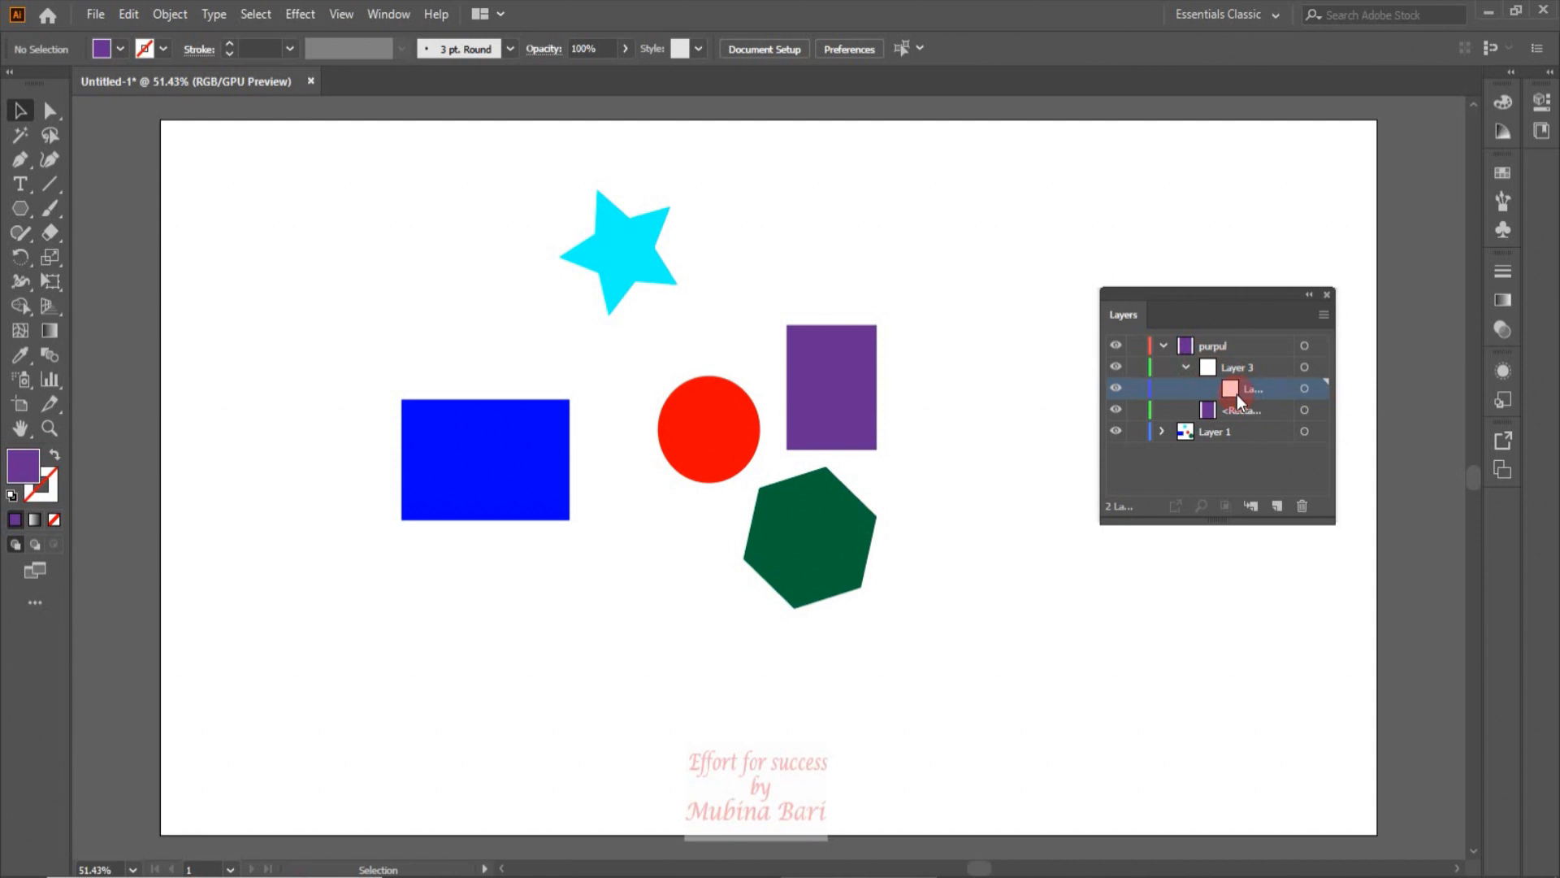
click(1301, 506)
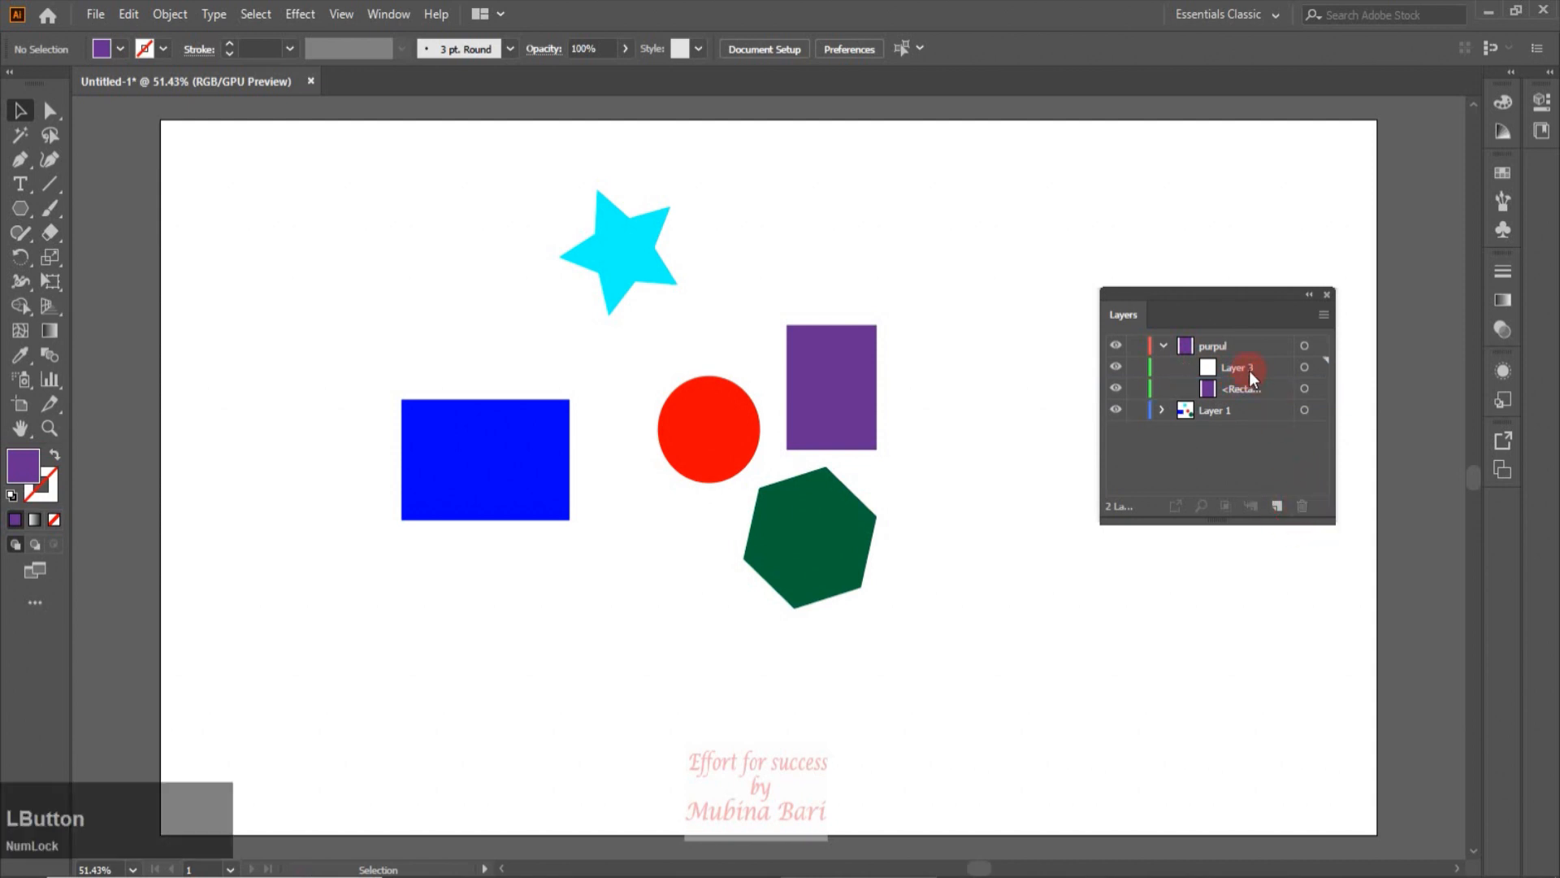
Delete the purpul layer together with its contents.
click(1202, 345)
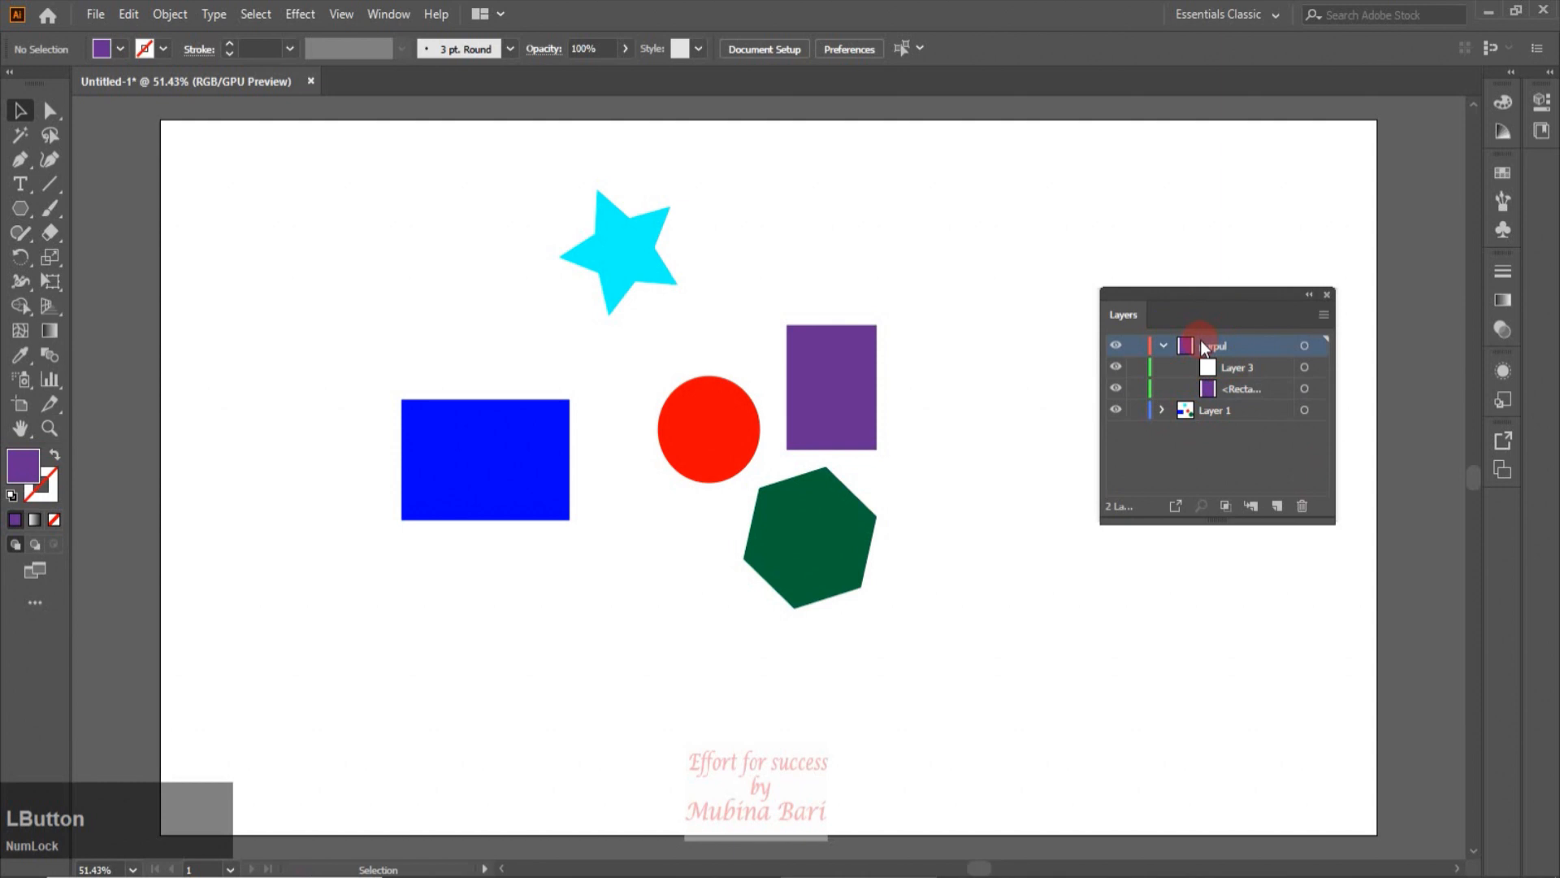
click(1302, 505)
click(842, 474)
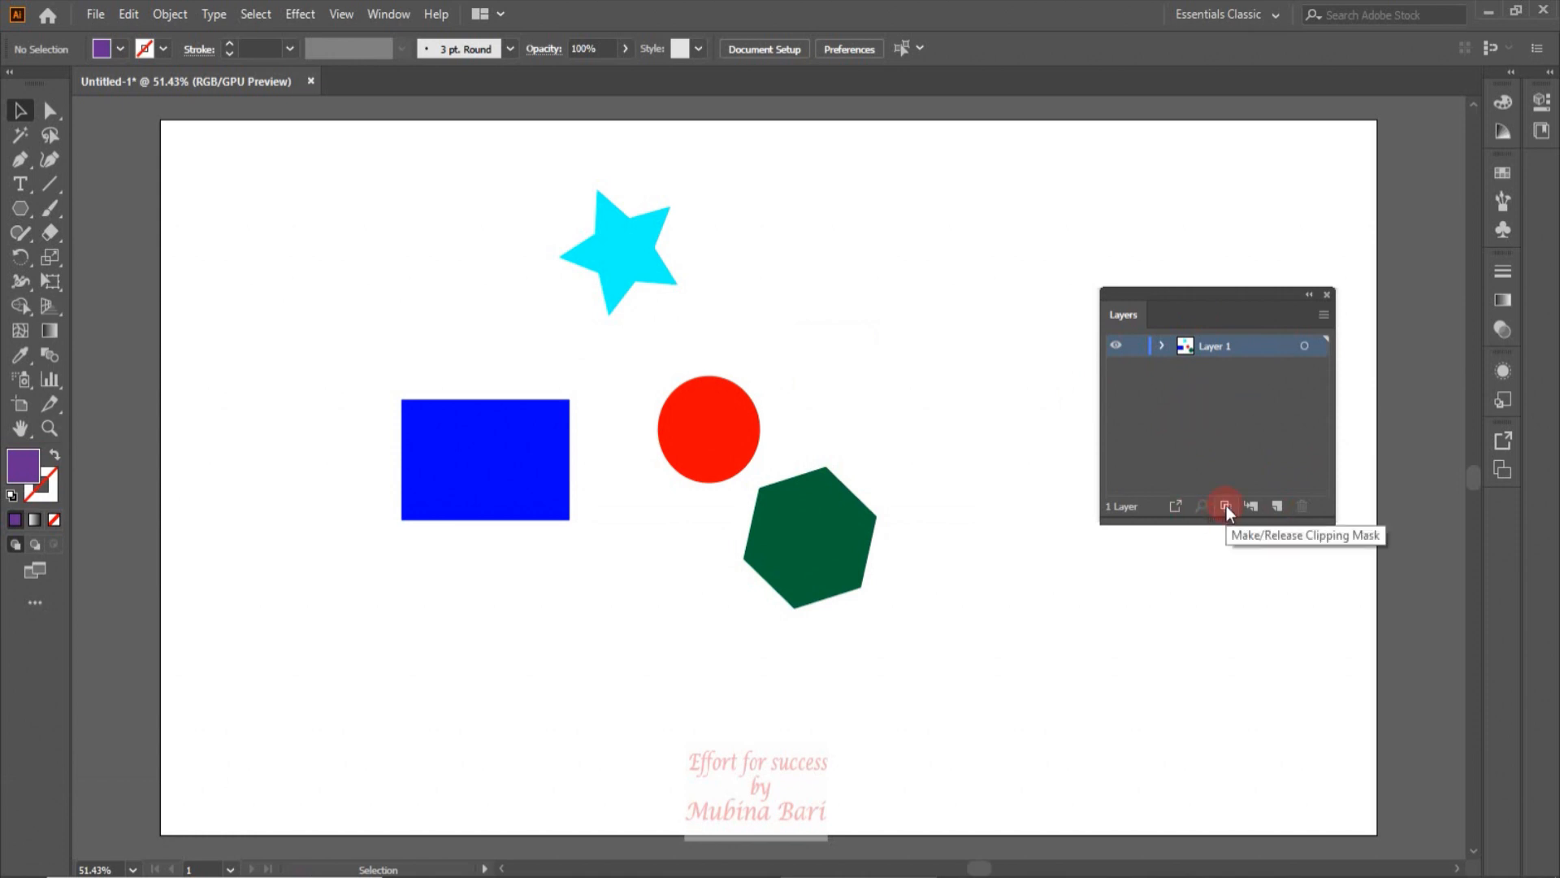
Move the red circle, green hexagon, blue rectangle and cyan star together so that they overlap.
drag(707, 423, 847, 361)
drag(831, 506, 726, 459)
drag(523, 453, 688, 532)
drag(842, 383, 594, 433)
drag(614, 261, 629, 486)
Arrange the star in front of the overlapping circle, hexagon and rectangle.
right_click(630, 487)
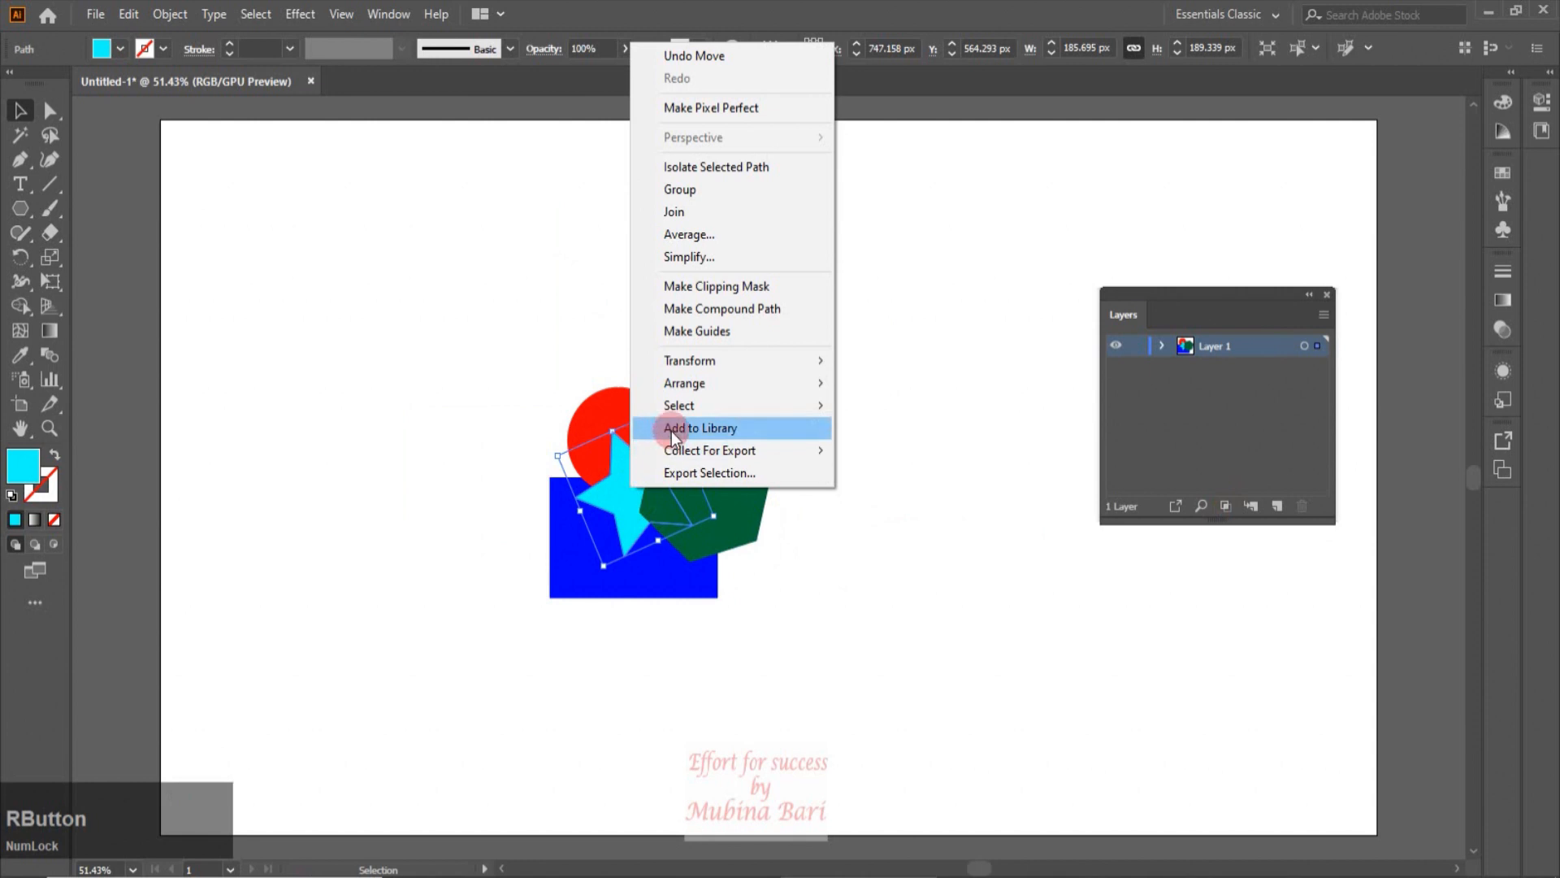
mouse_move(684, 385)
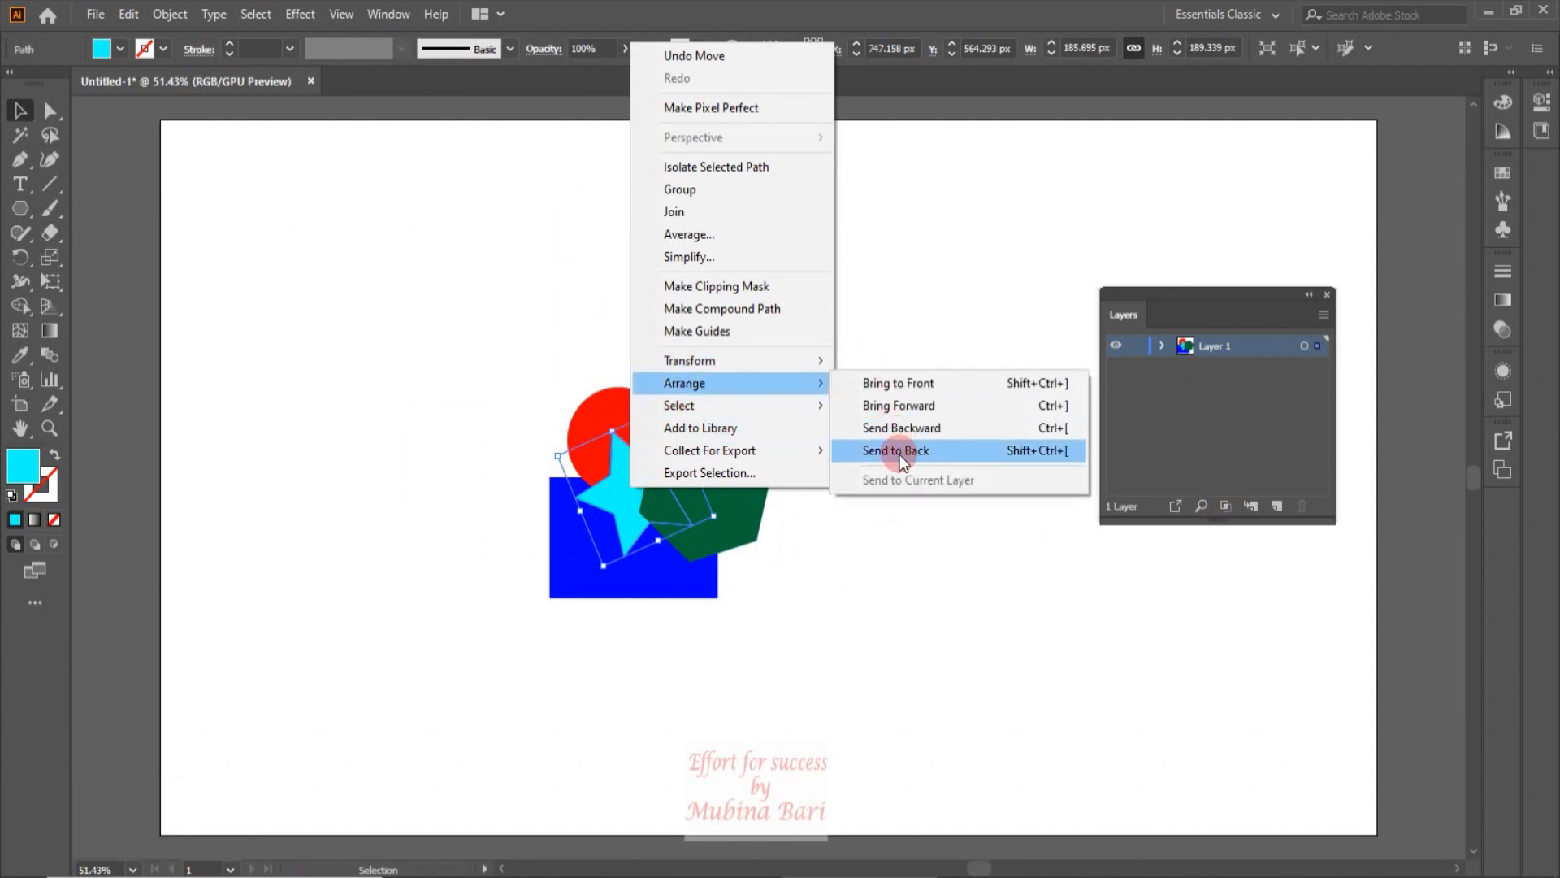
click(894, 428)
click(731, 359)
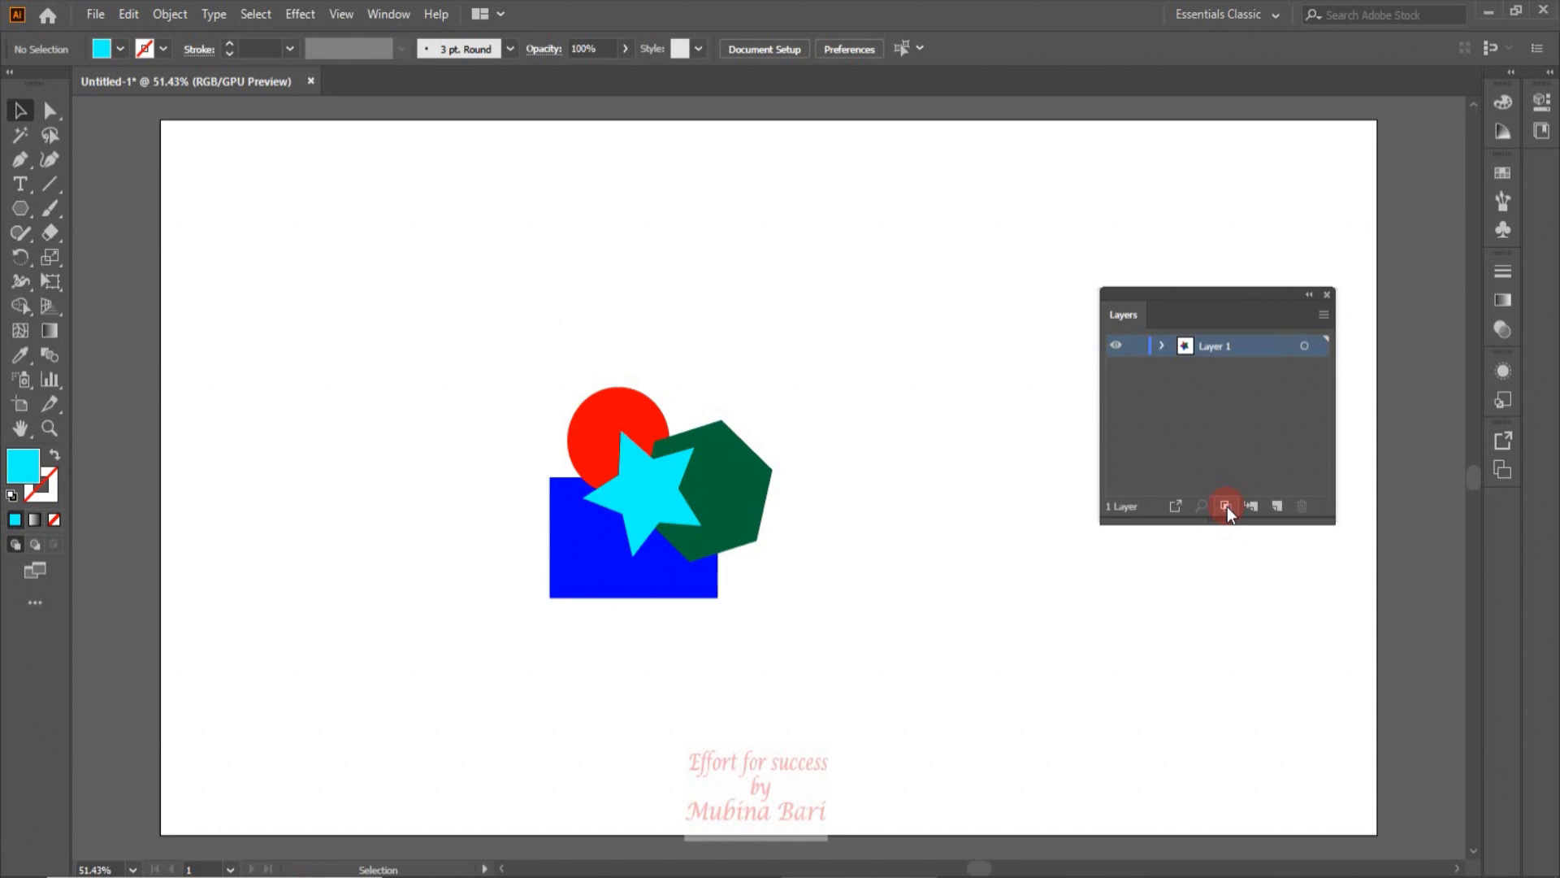
Select all four overlapping shapes and make a clipping mask on Layer 1 with the star as the clipping shape.
click(178, 18)
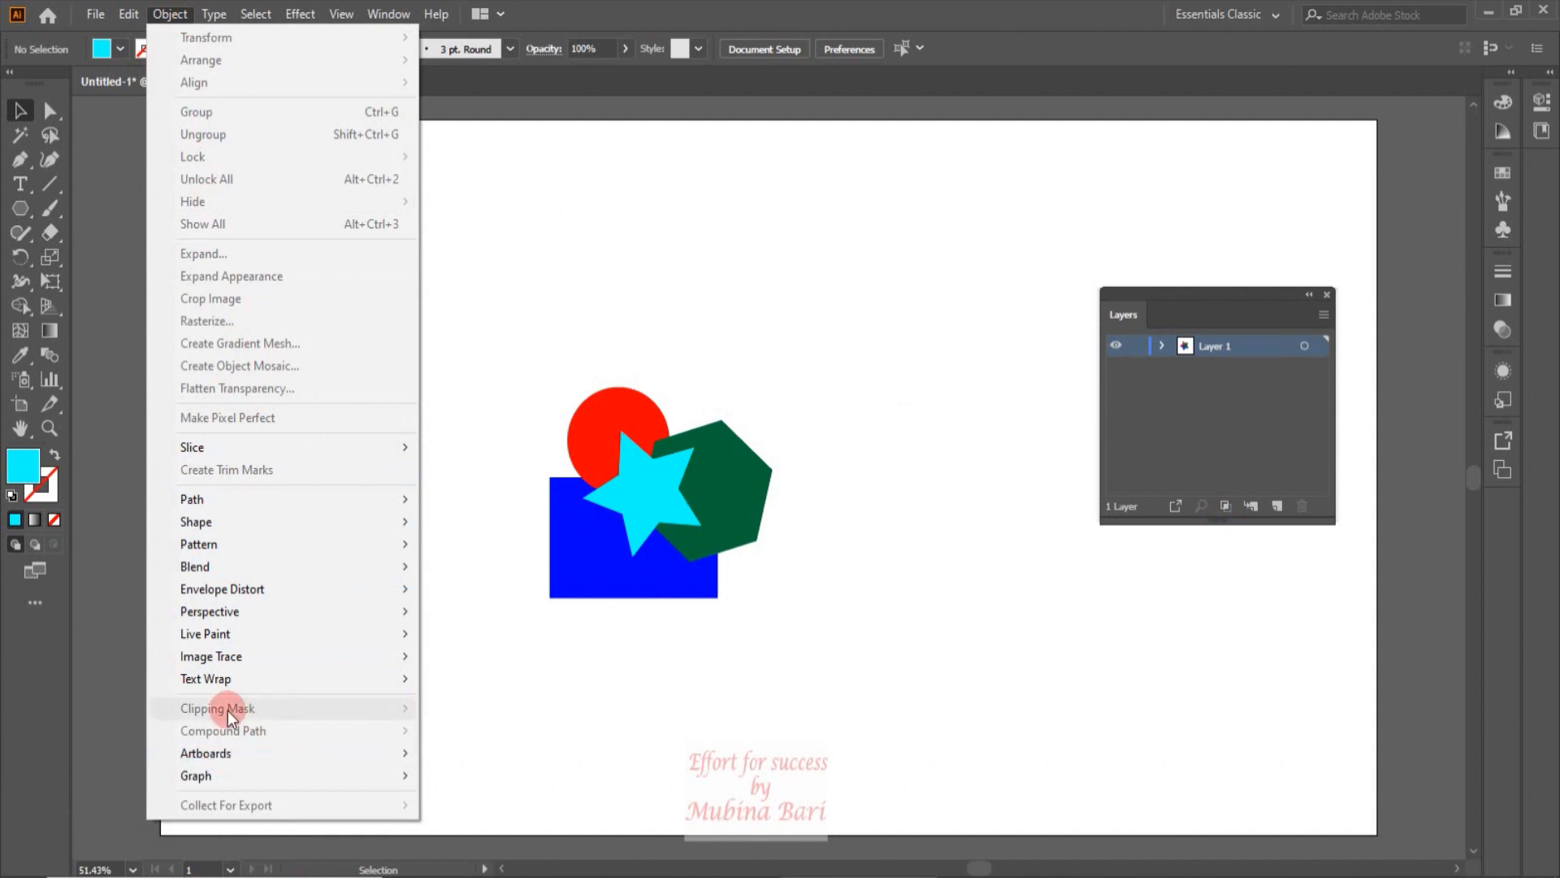
click(510, 723)
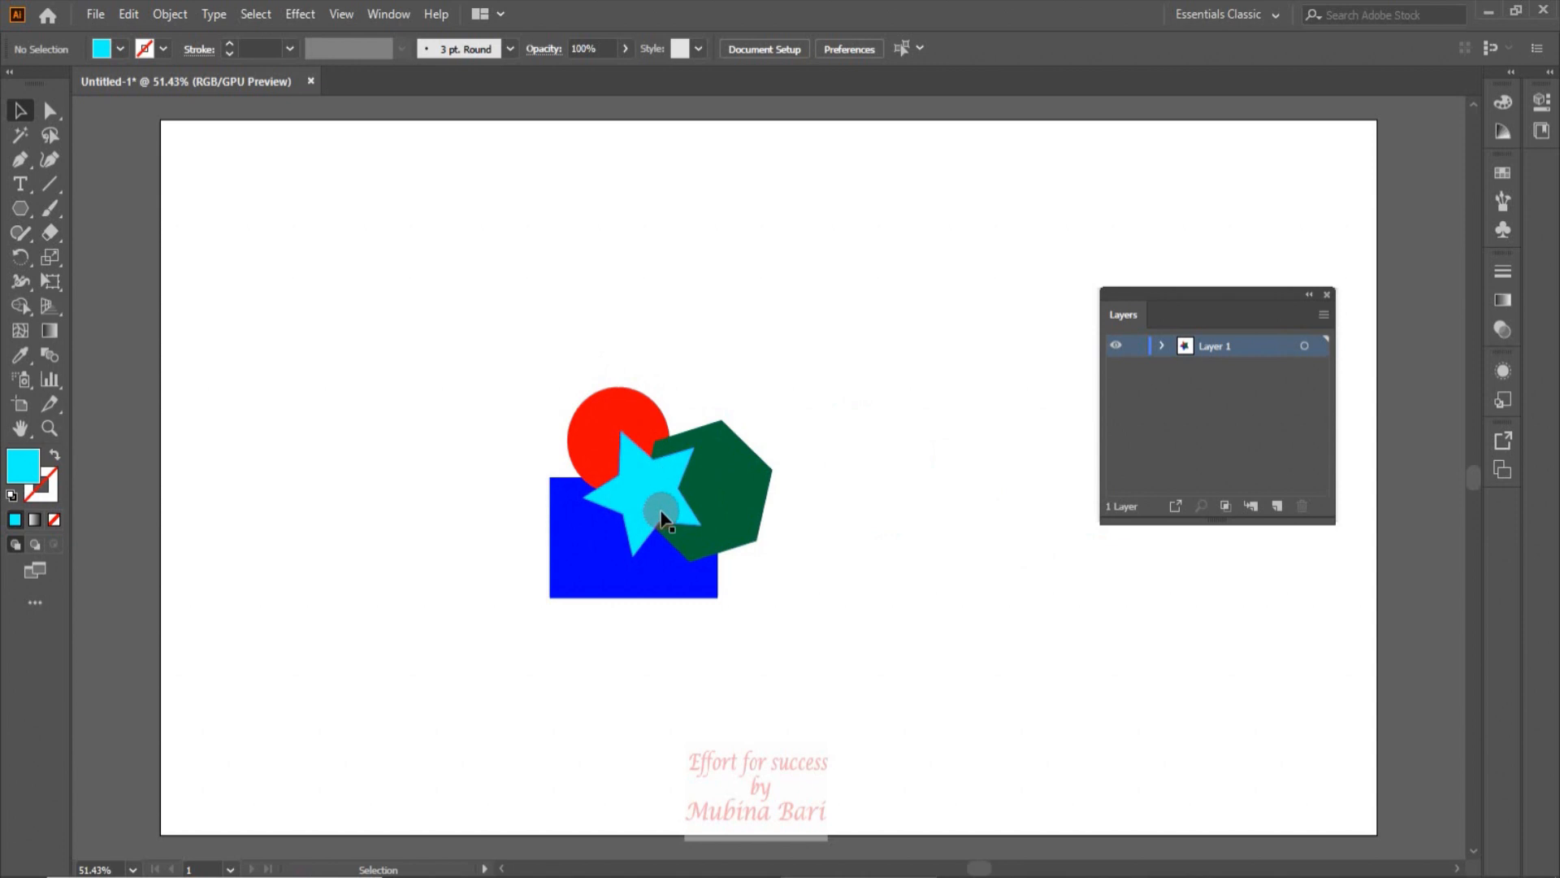
drag(662, 518, 717, 527)
drag(496, 348, 768, 655)
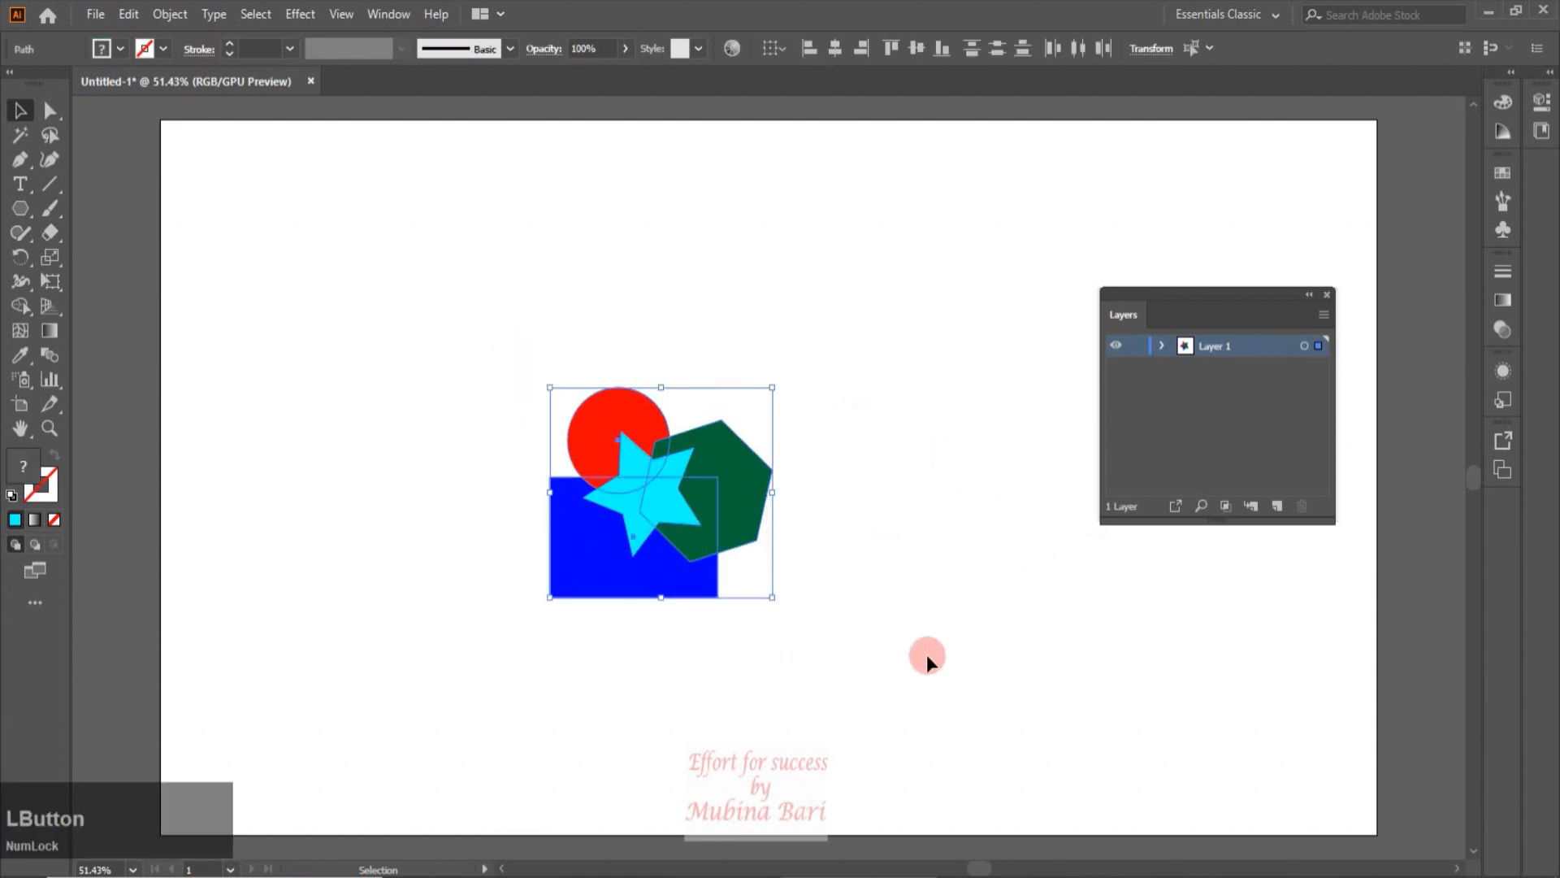
click(1225, 505)
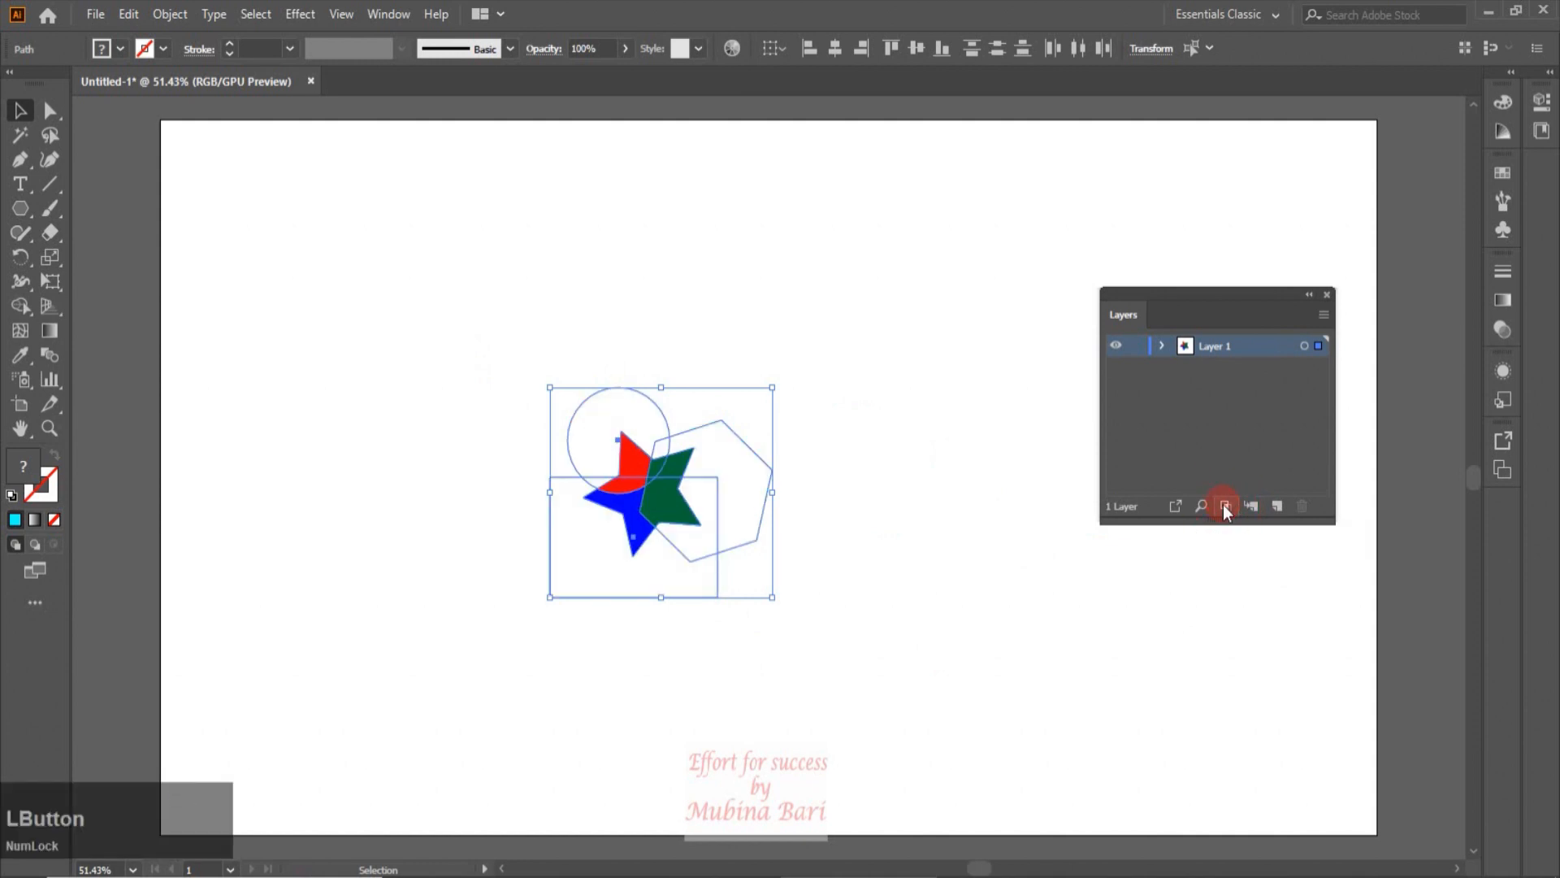
click(947, 562)
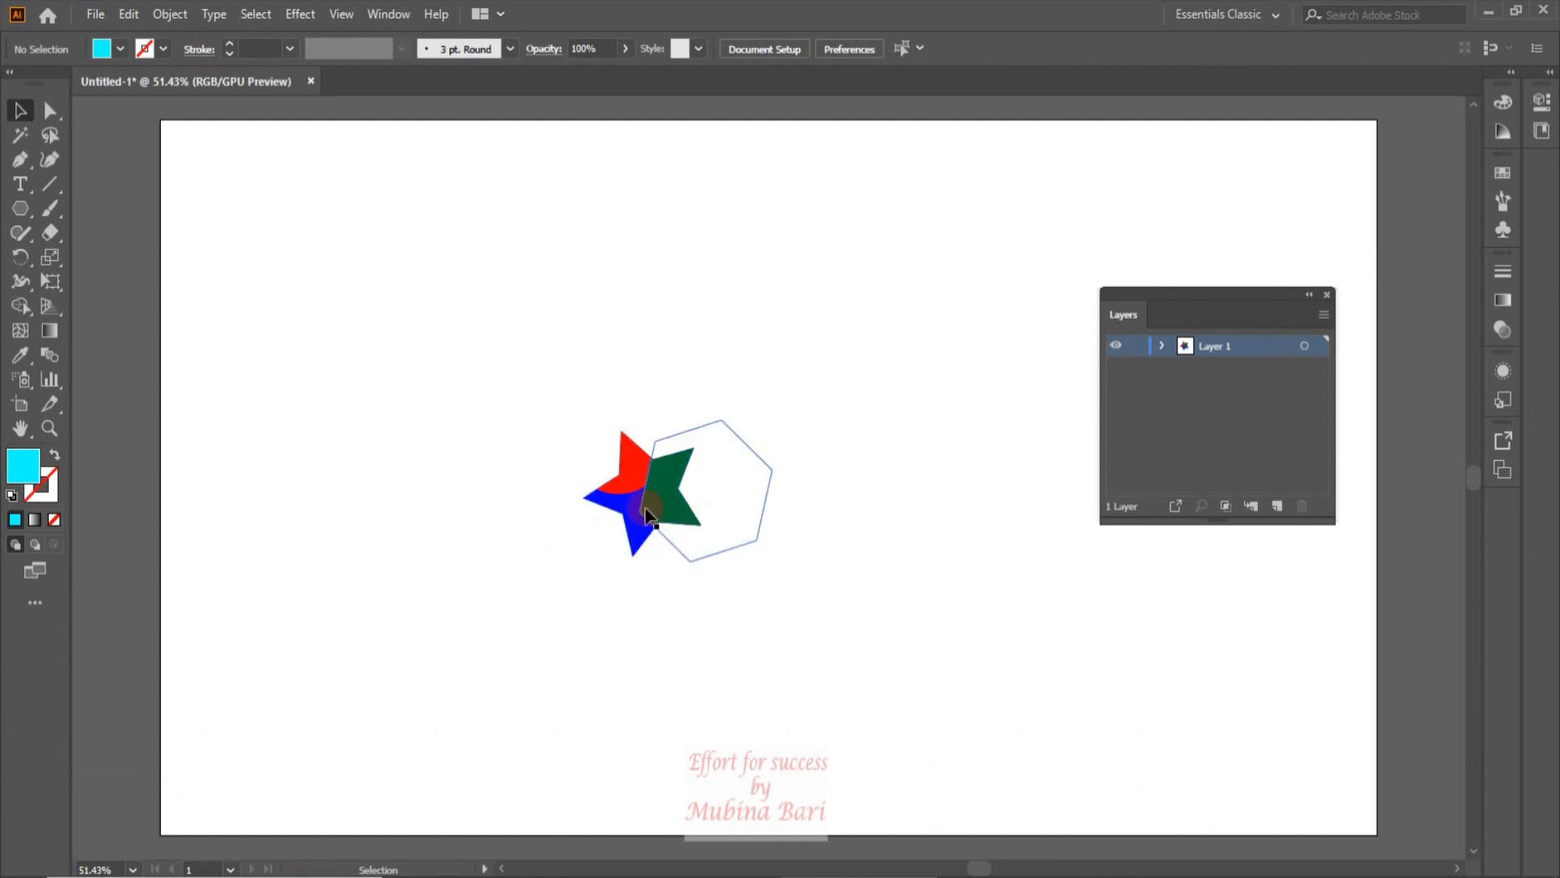
Expand Layer 1's contents and shift the green hexagon and the star clipping path slightly within the masked artwork.
click(1161, 350)
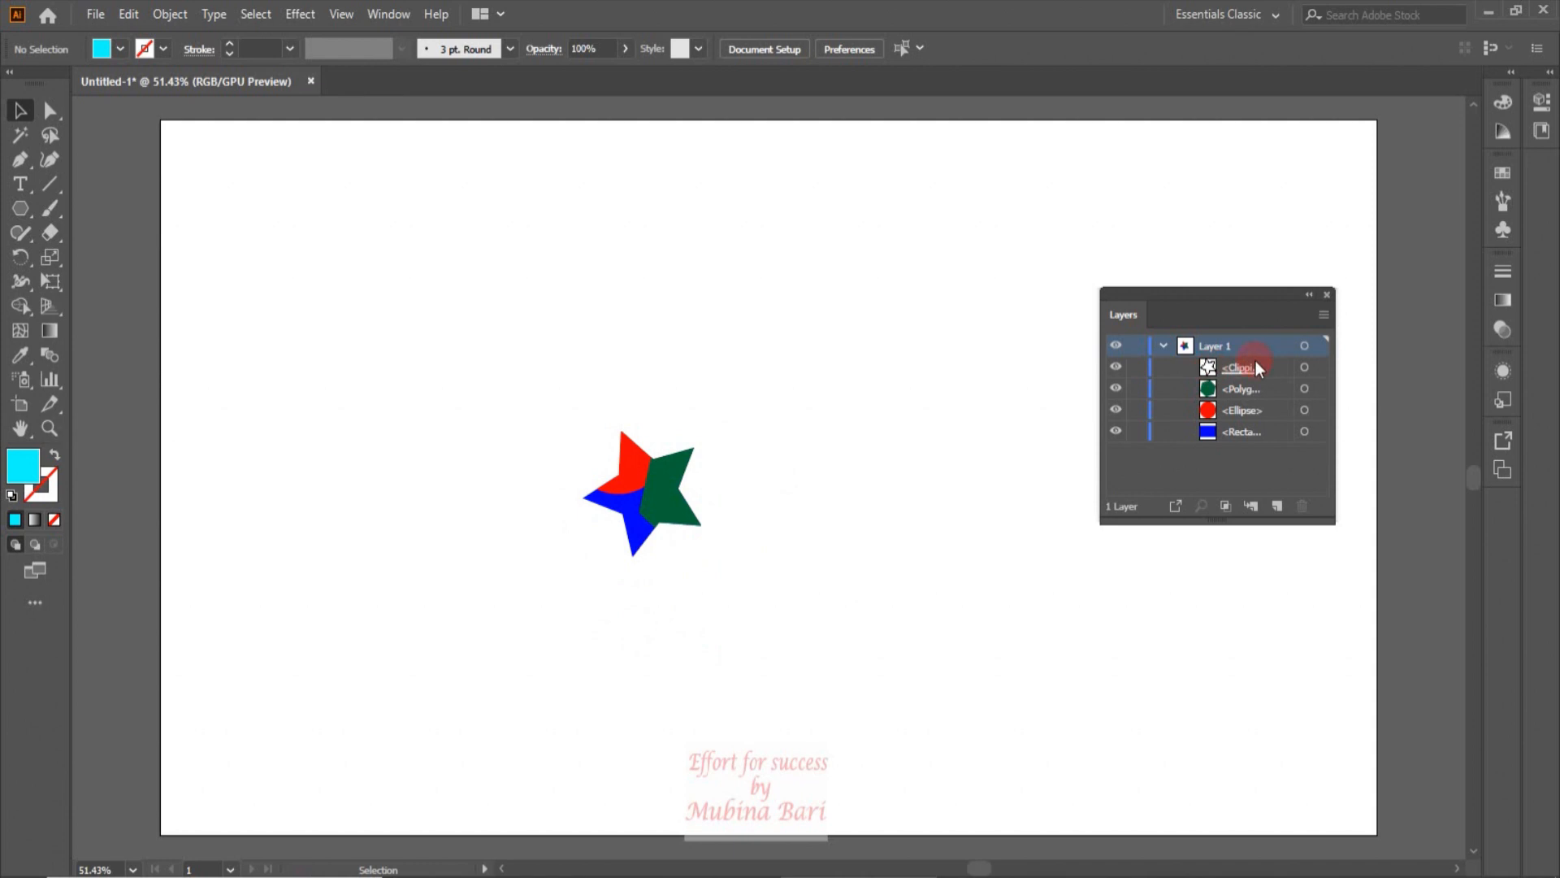
click(1209, 392)
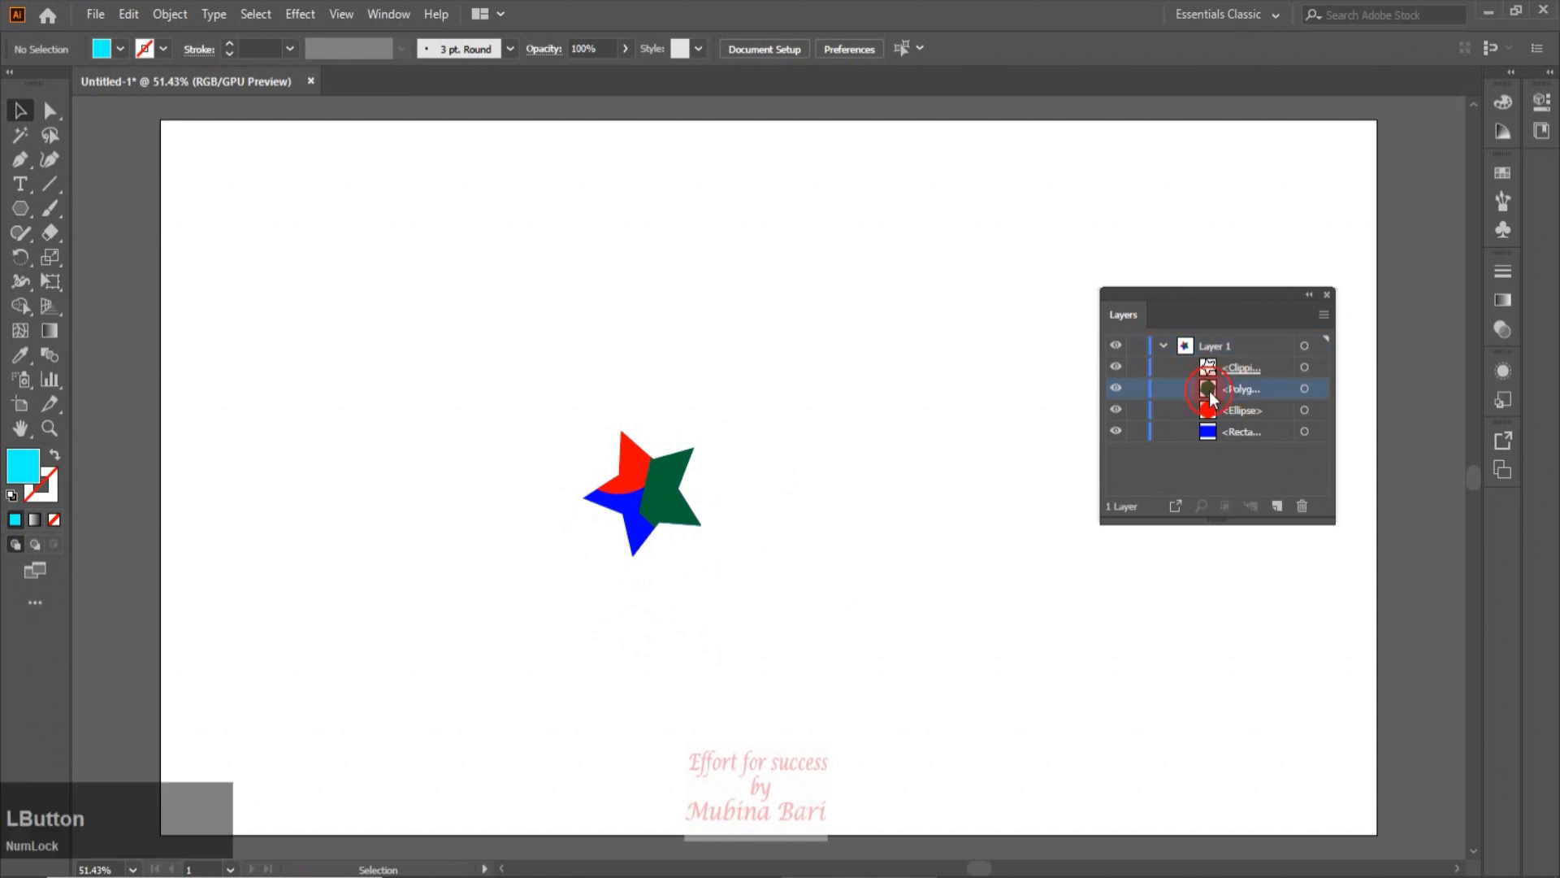
drag(675, 504, 690, 474)
click(652, 587)
drag(641, 527, 636, 542)
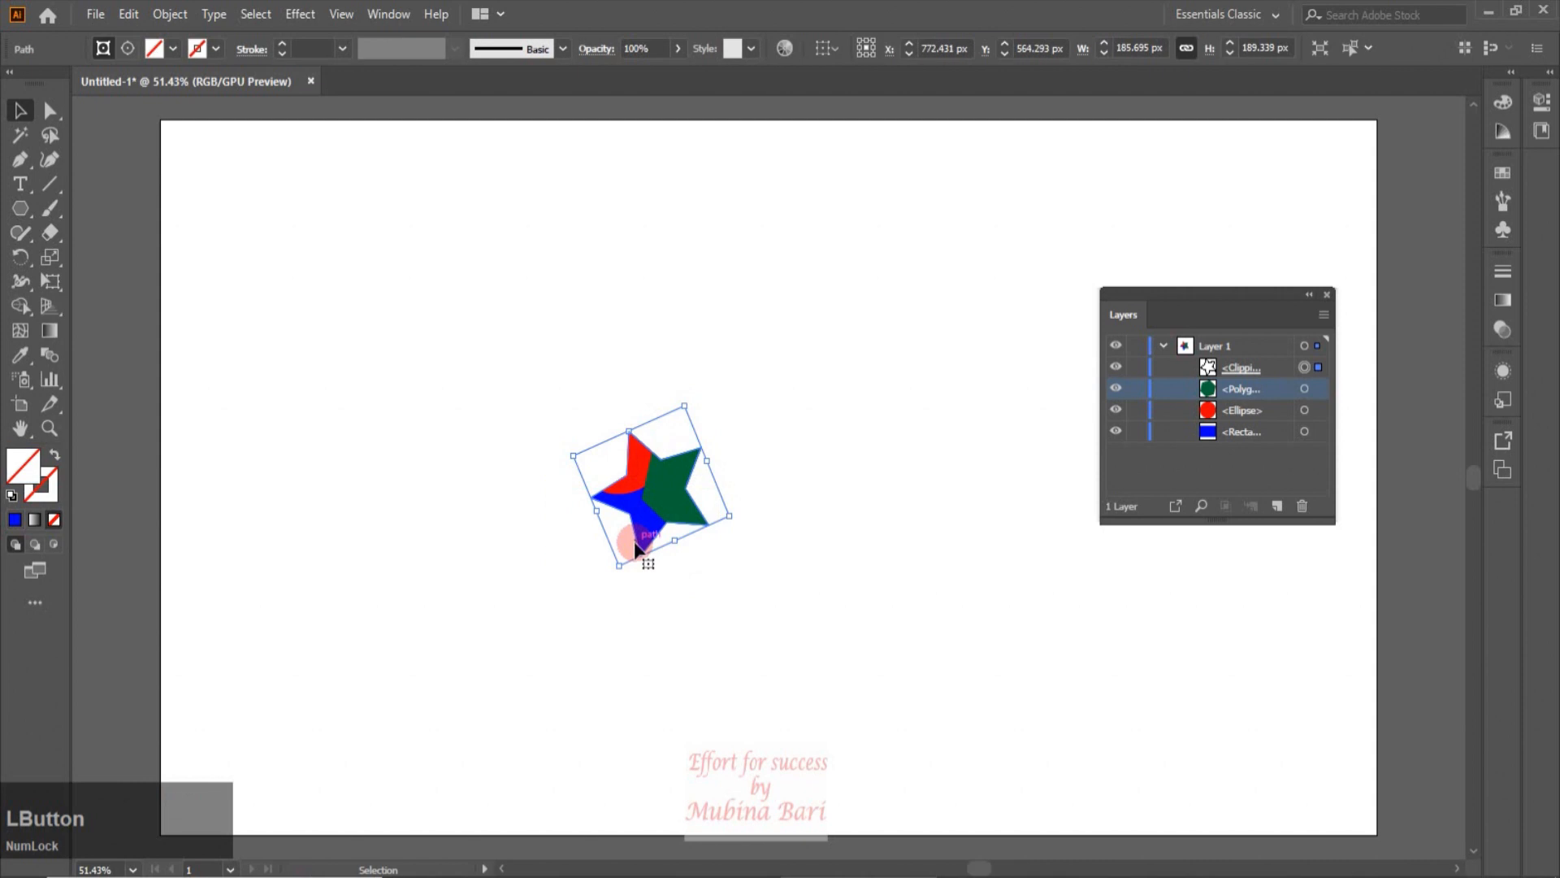
click(834, 562)
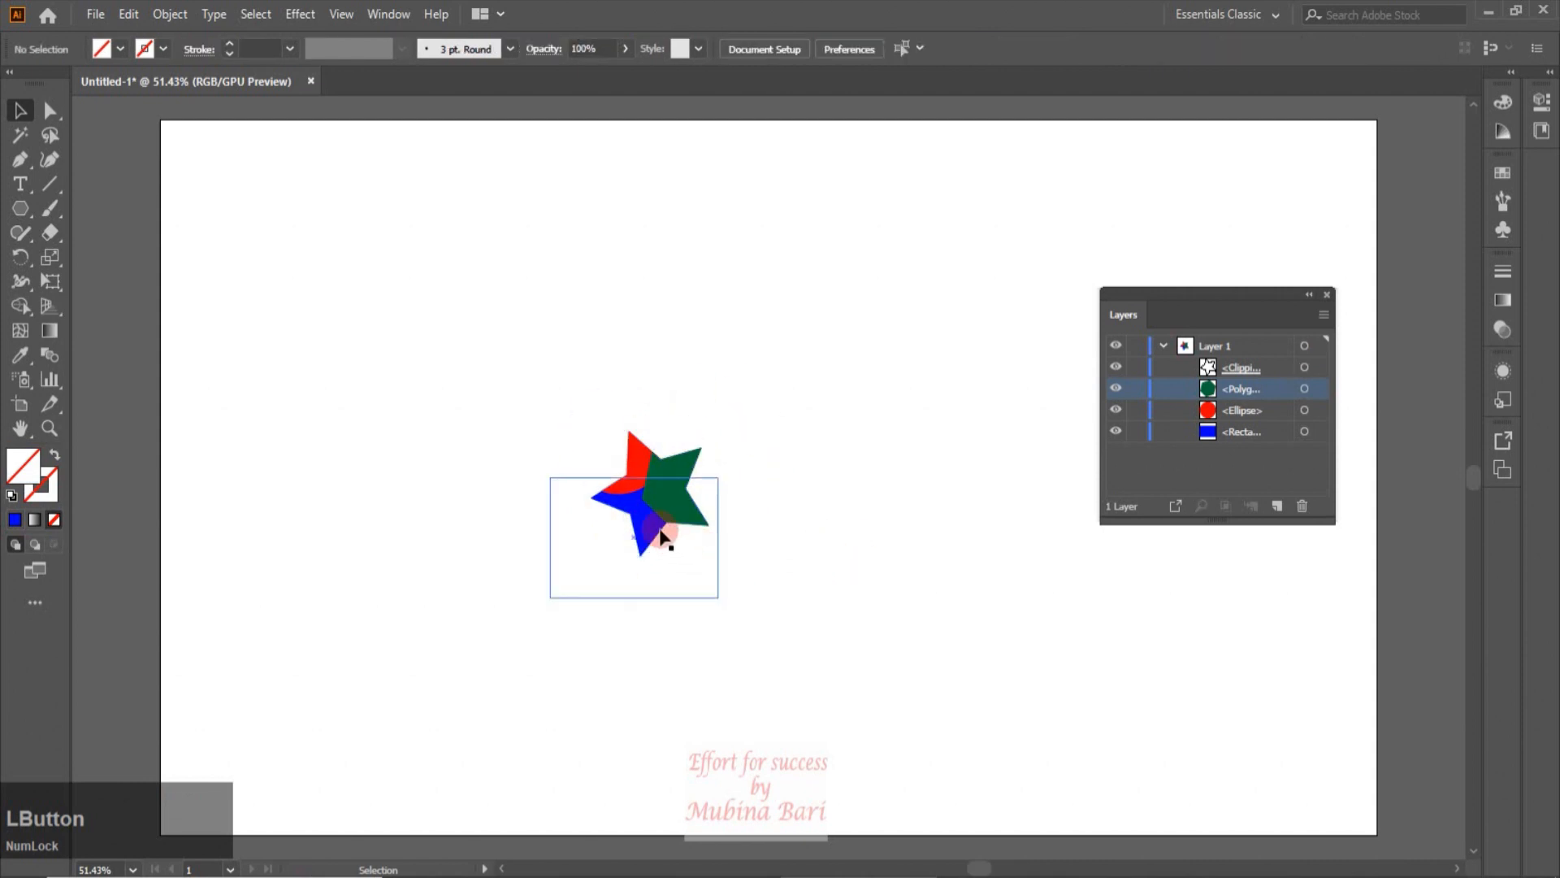
Reshape the masked red circle to about 168 × 150 px and move it slightly lower inside the star.
click(627, 488)
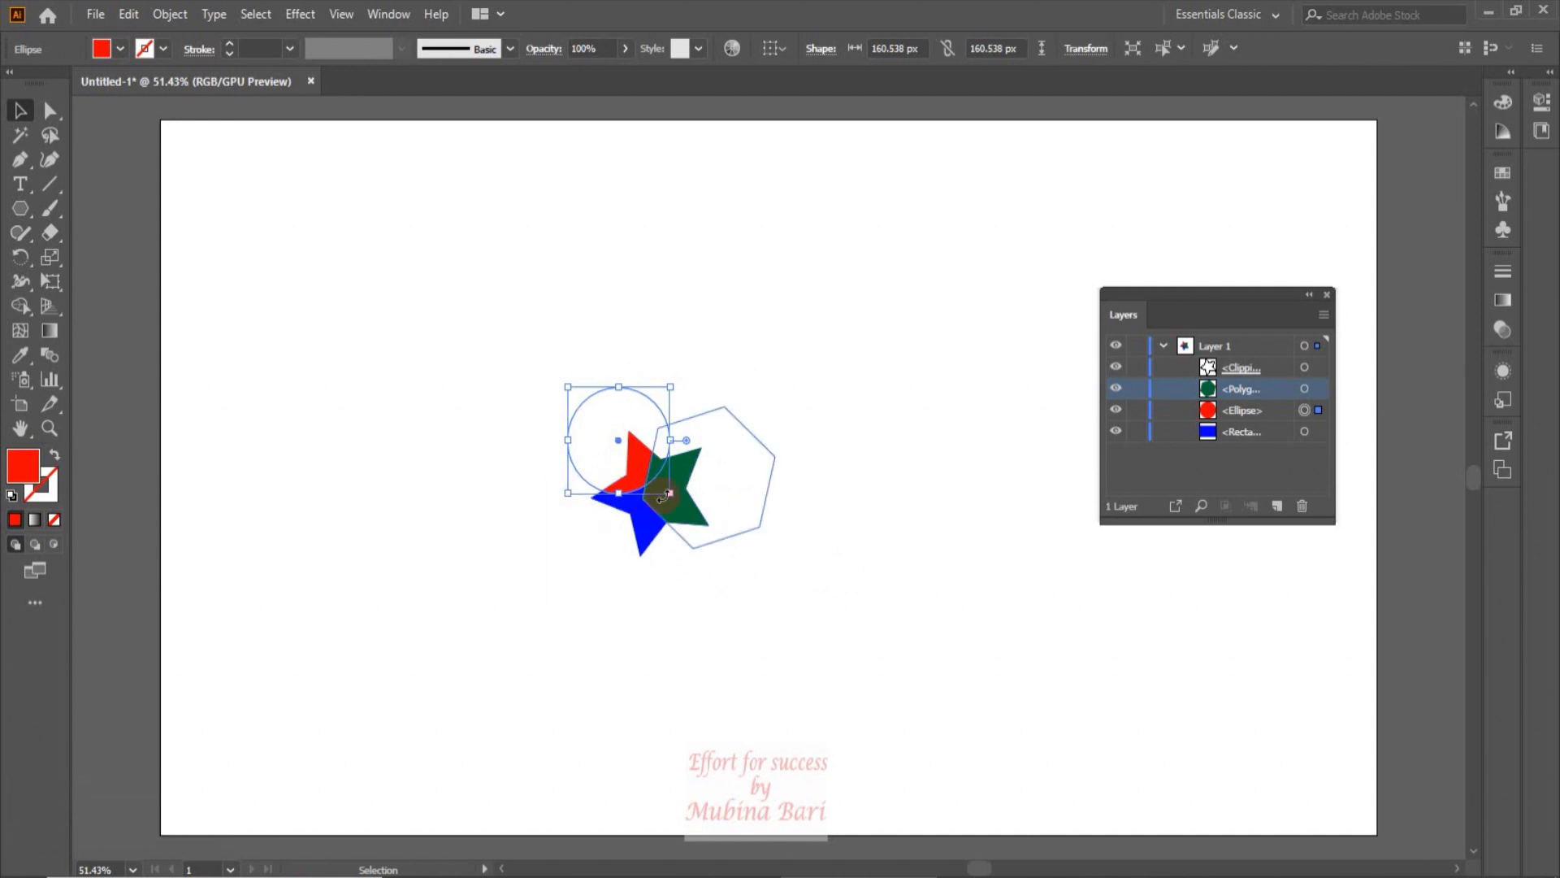
drag(670, 492, 627, 481)
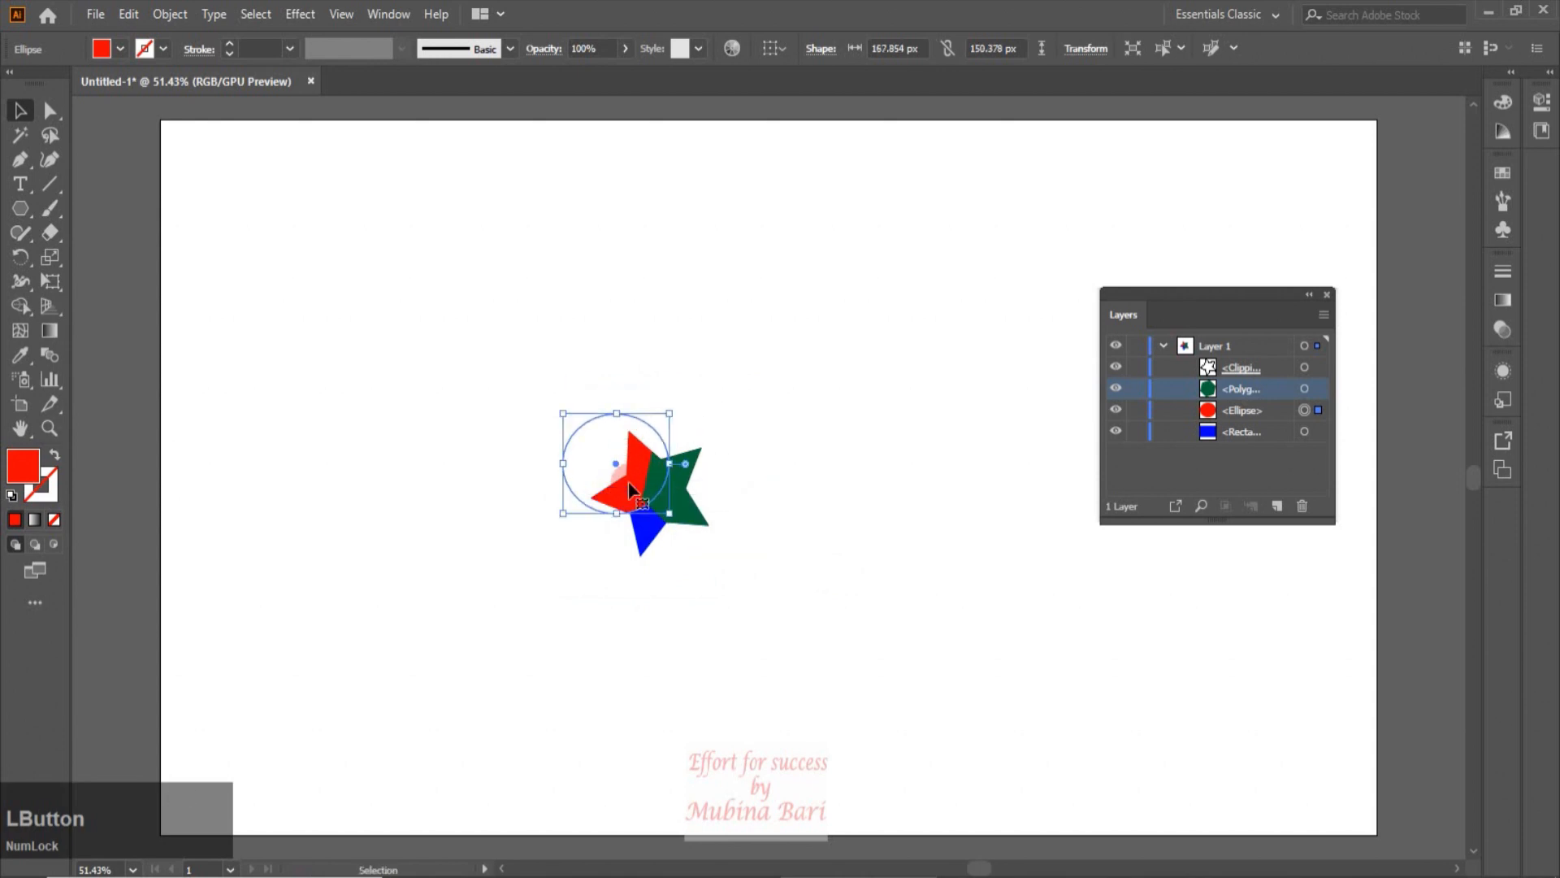
click(678, 310)
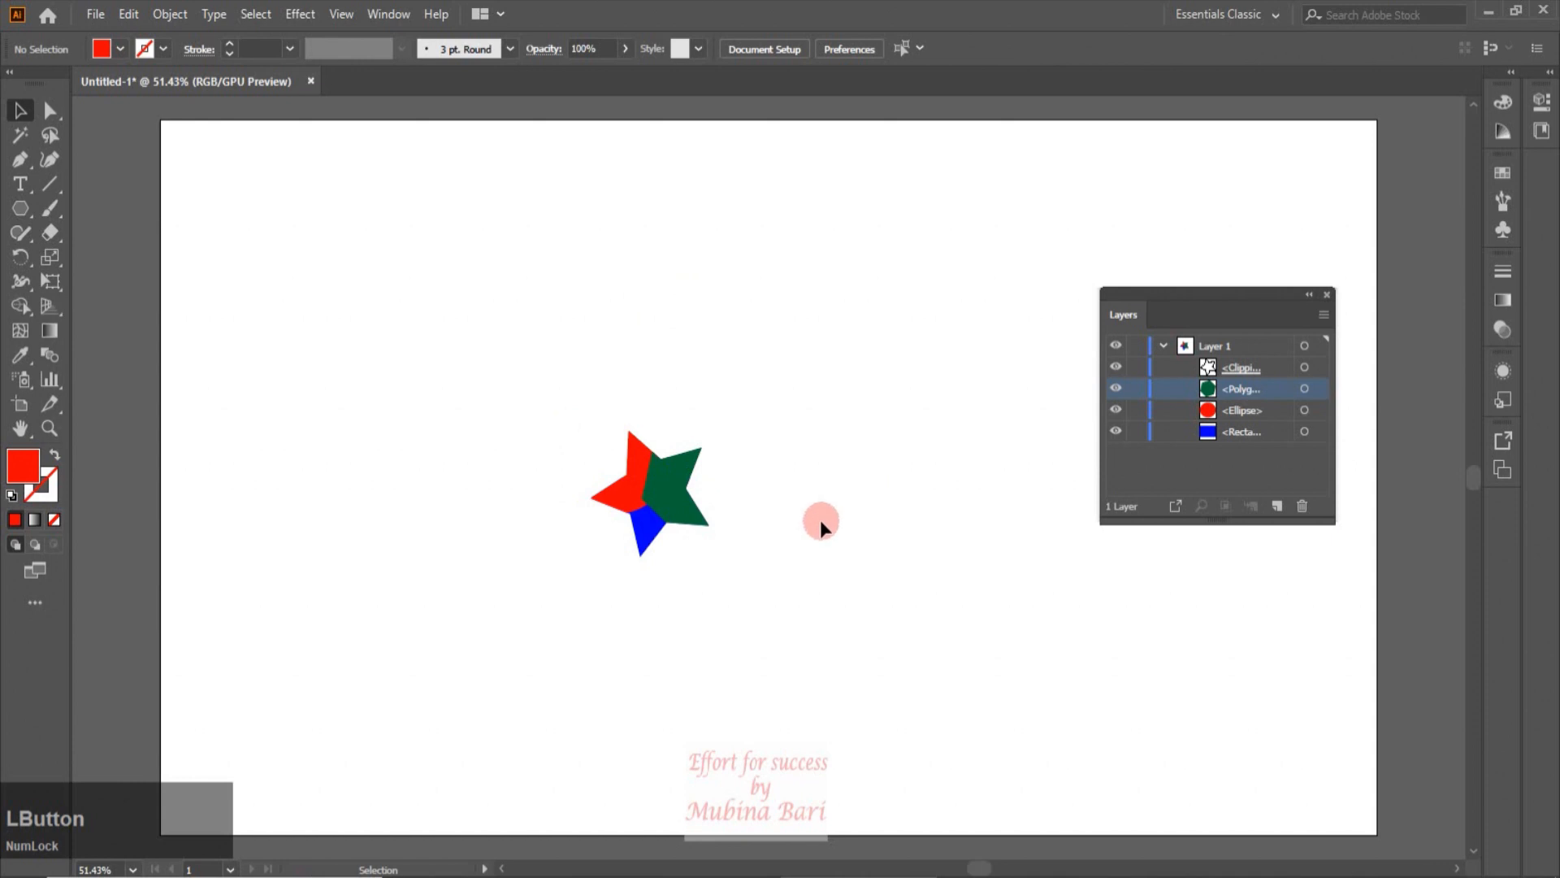
click(640, 539)
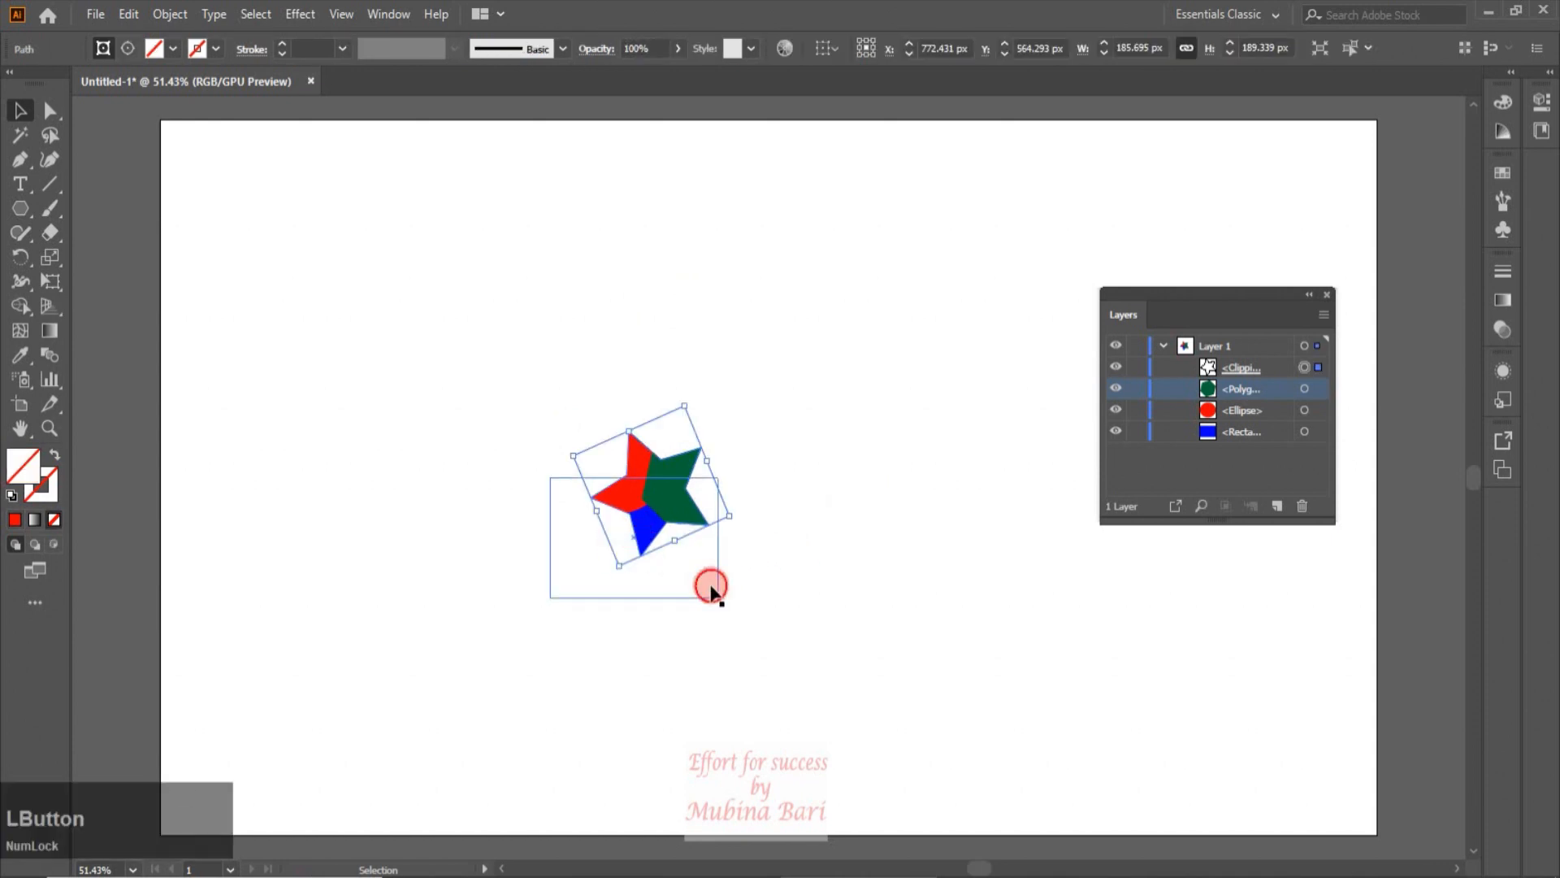
click(712, 588)
click(687, 518)
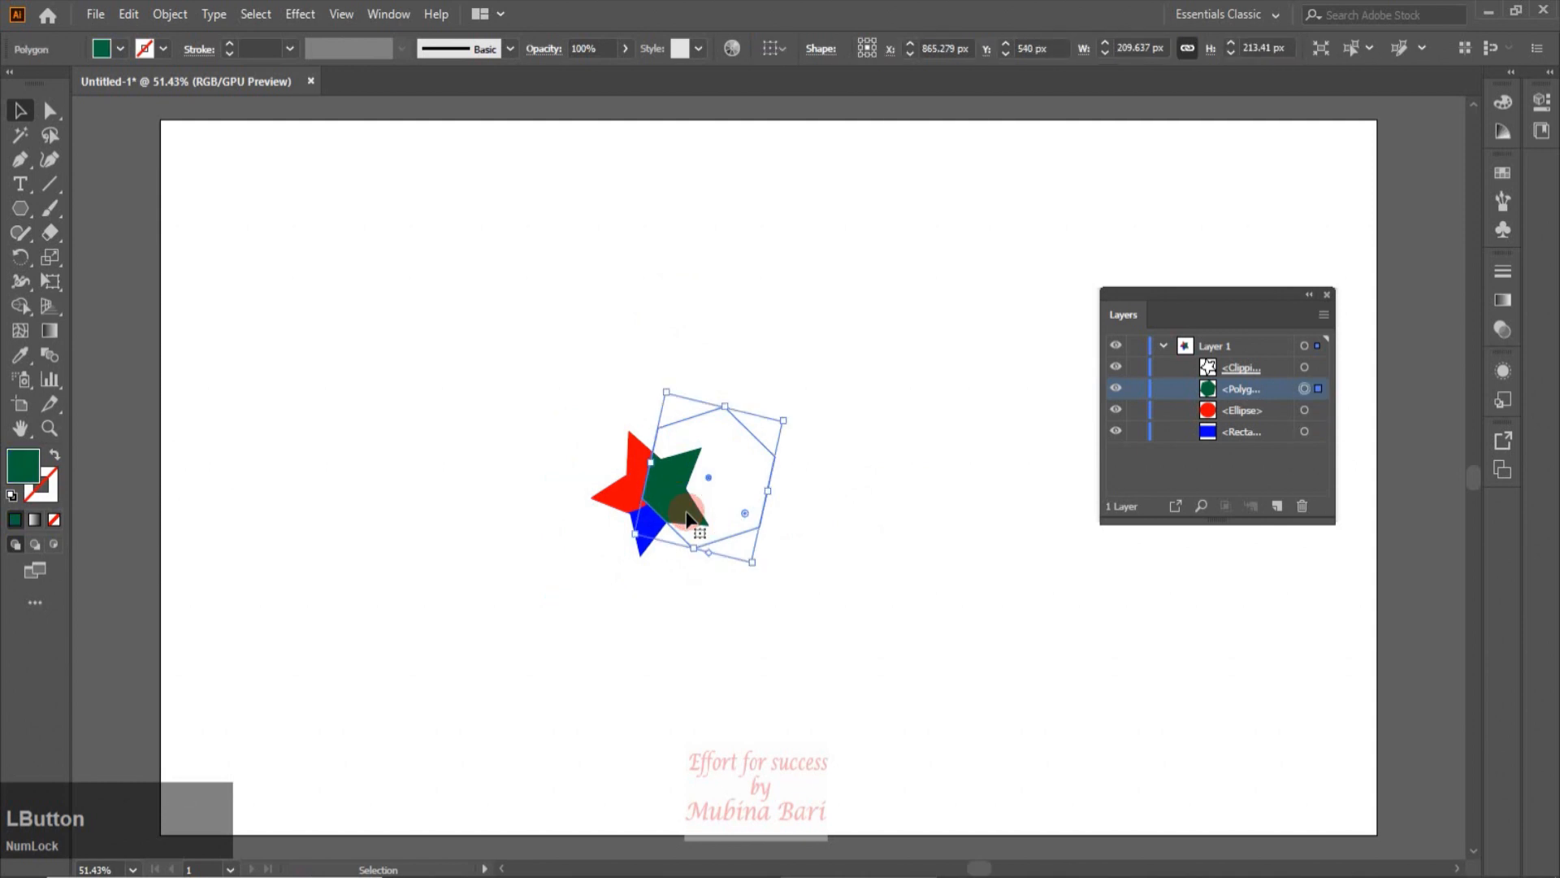
click(813, 598)
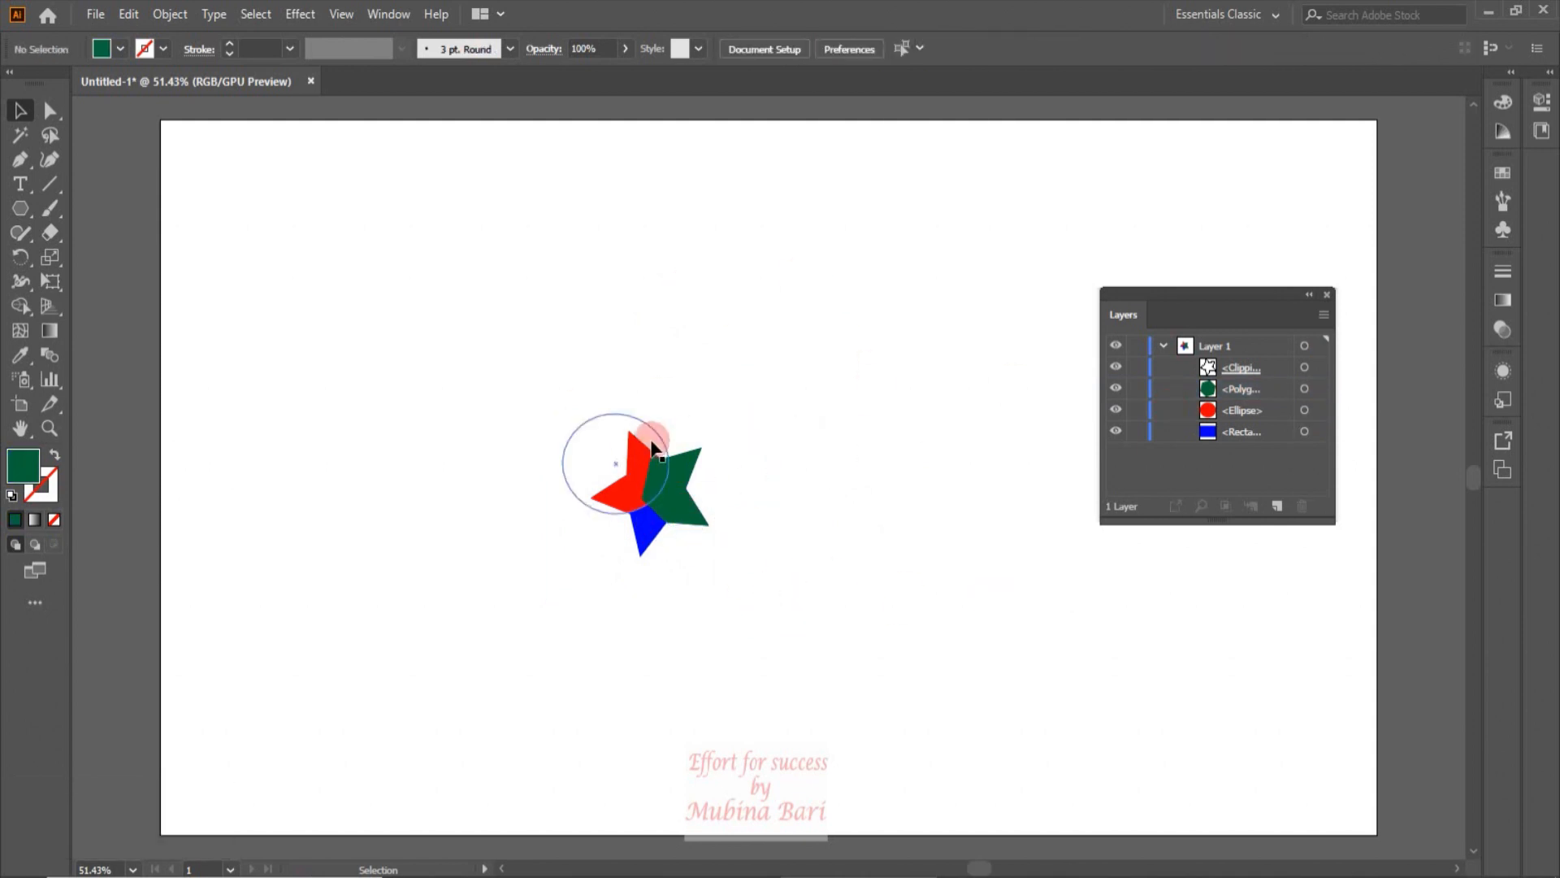
Release Layer 1's clipping mask and move the circle, hexagon and rectangle apart.
click(1245, 346)
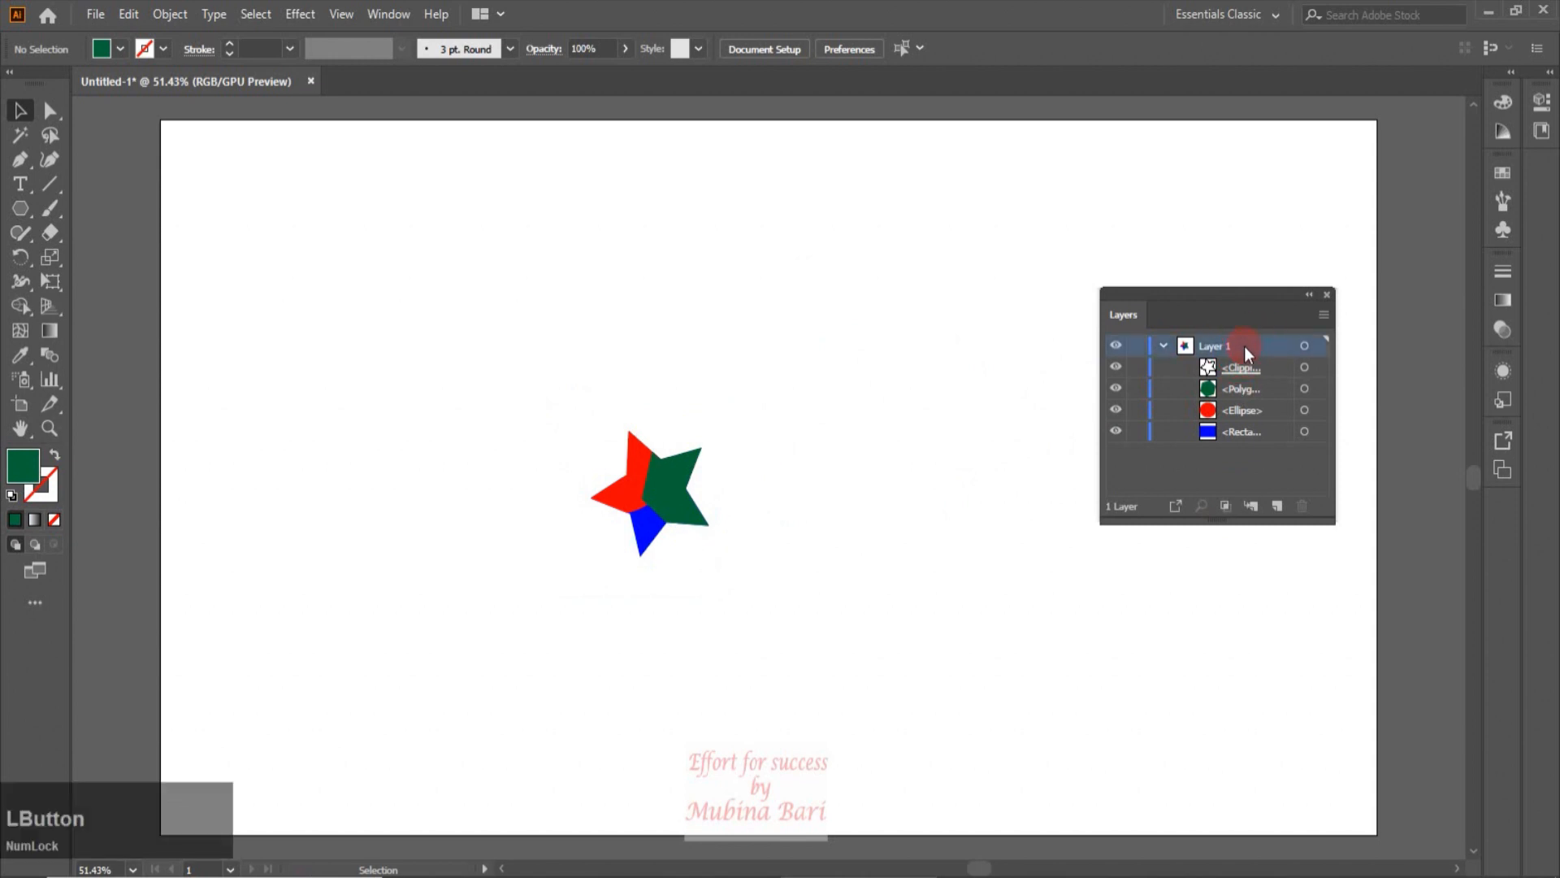
click(1227, 509)
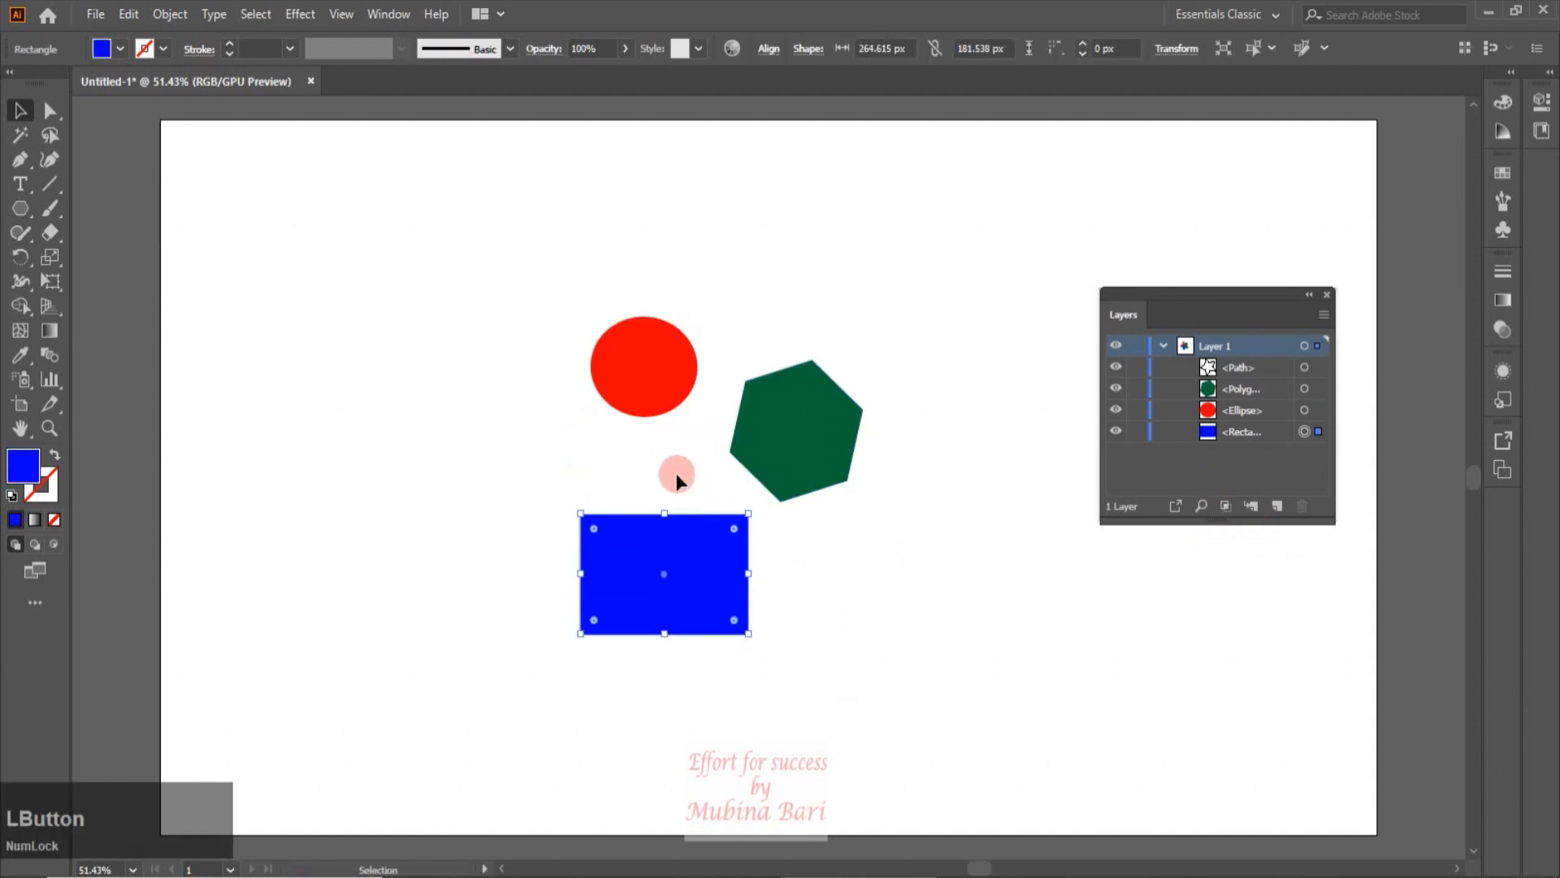
click(650, 465)
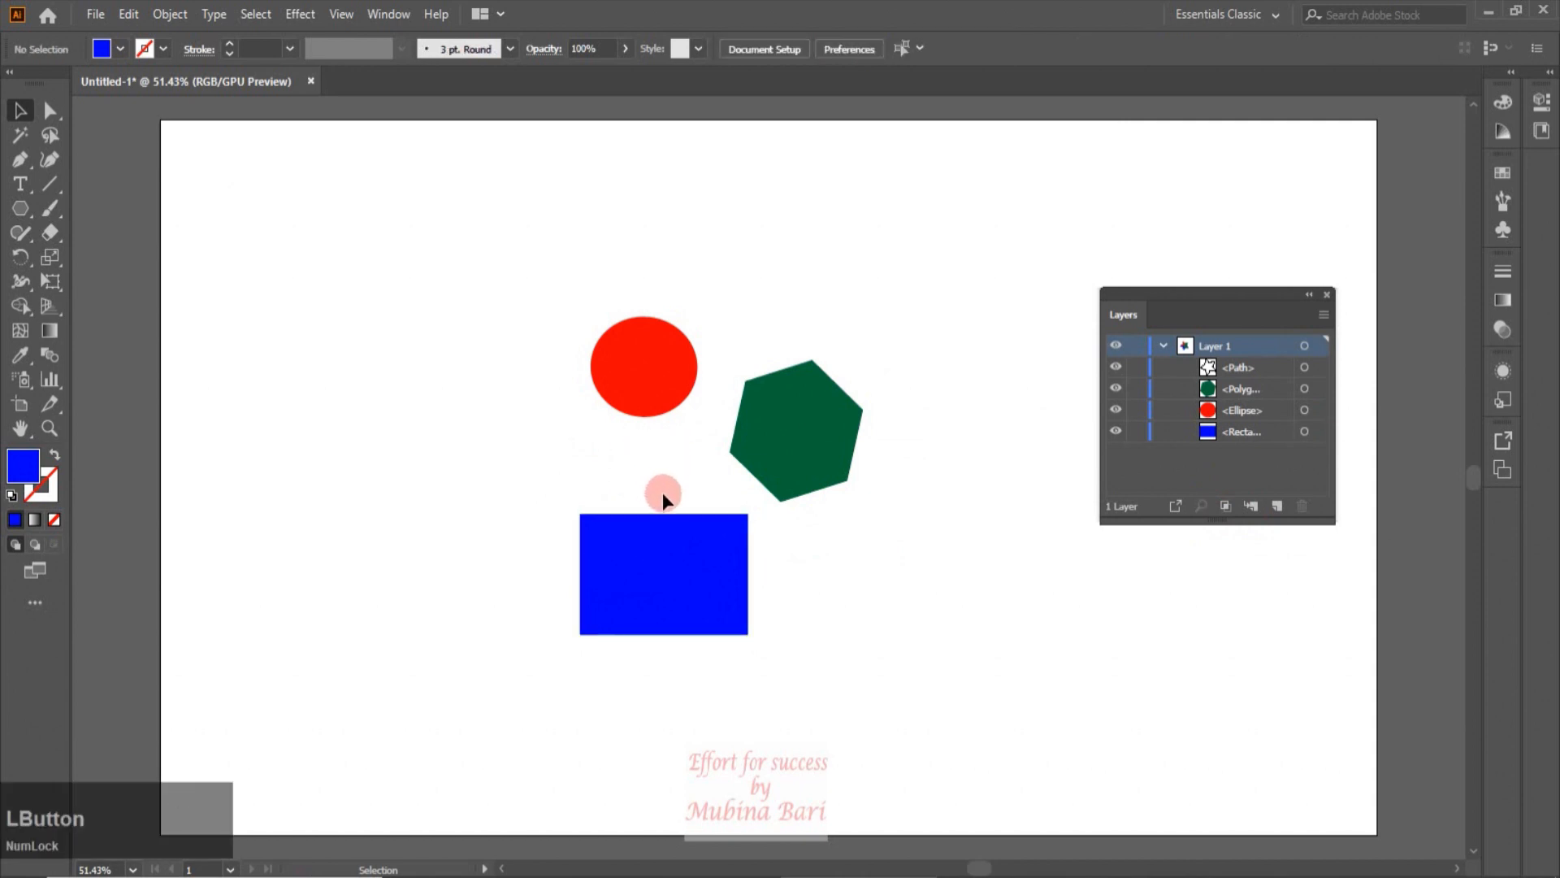
Fill the unfilled star path with cyan and move it to the left of the other shapes.
drag(648, 520, 603, 451)
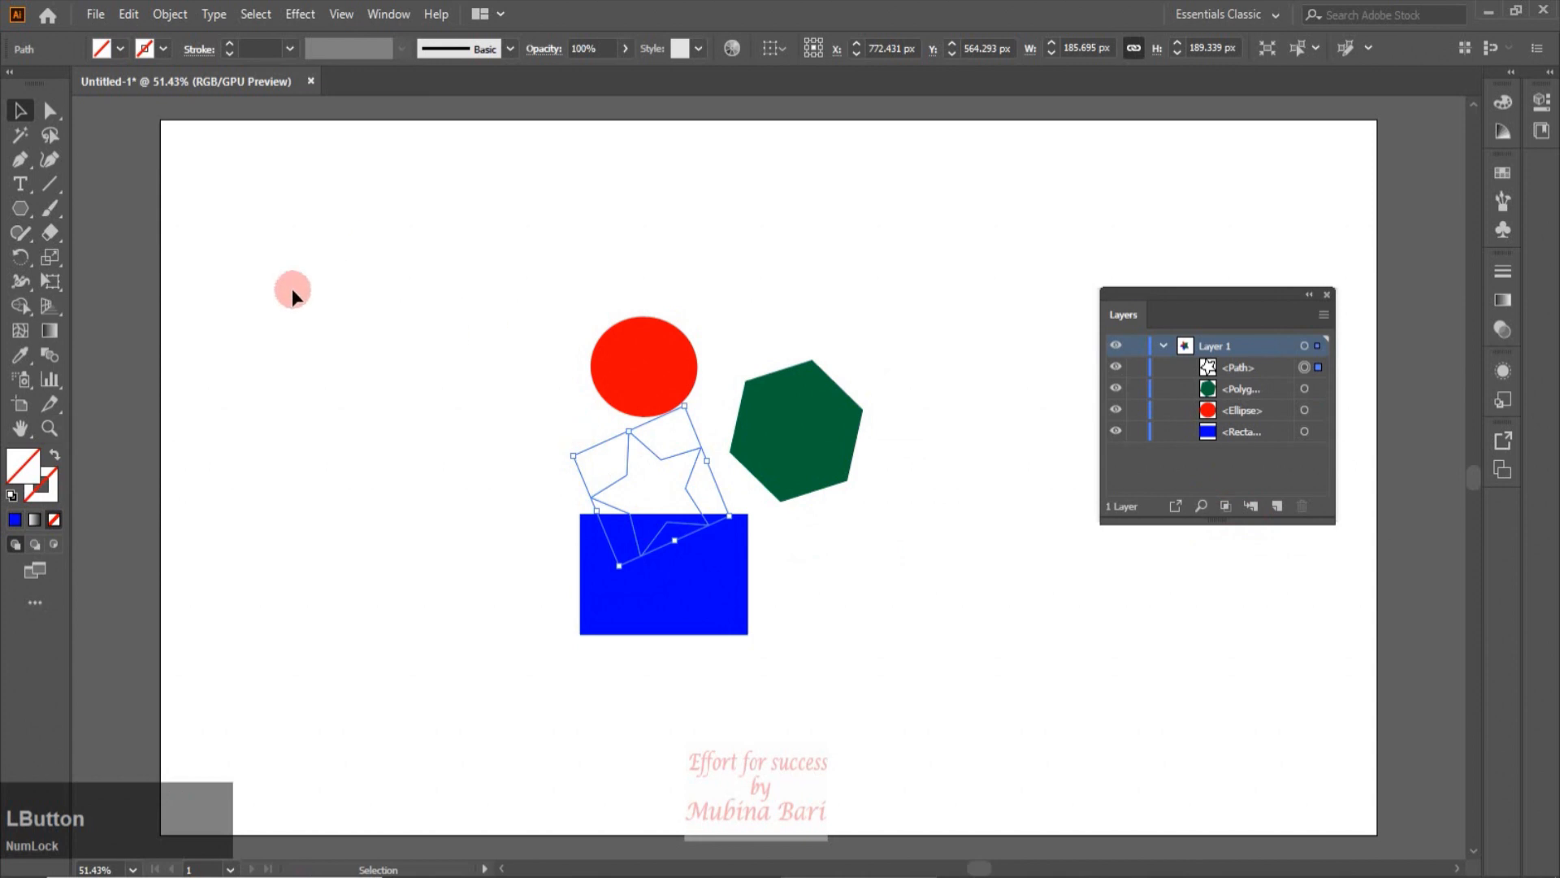
click(120, 50)
click(108, 83)
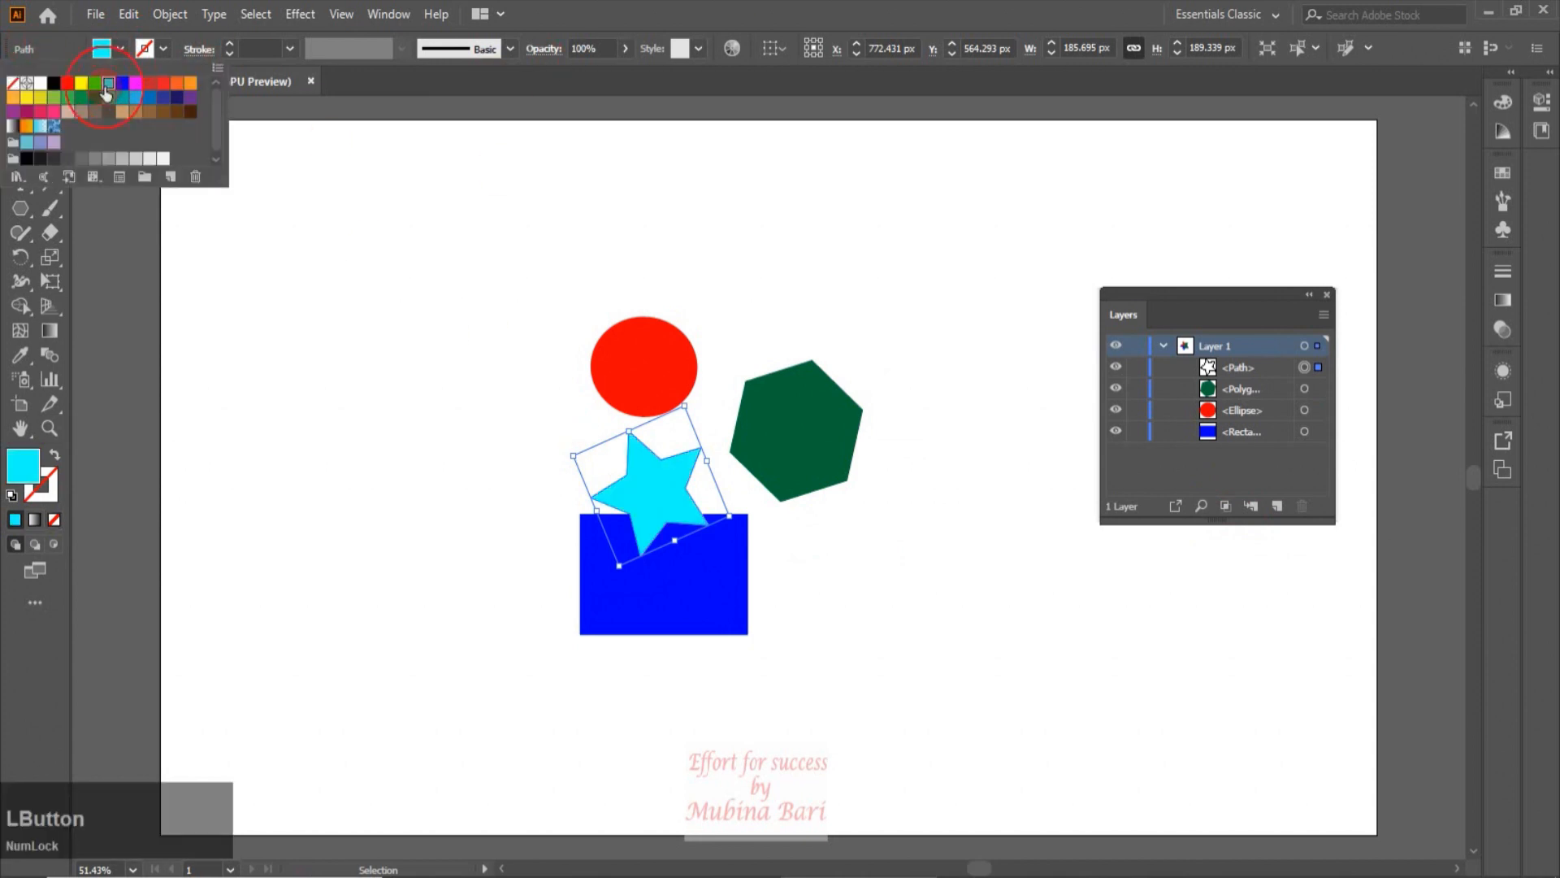
click(392, 418)
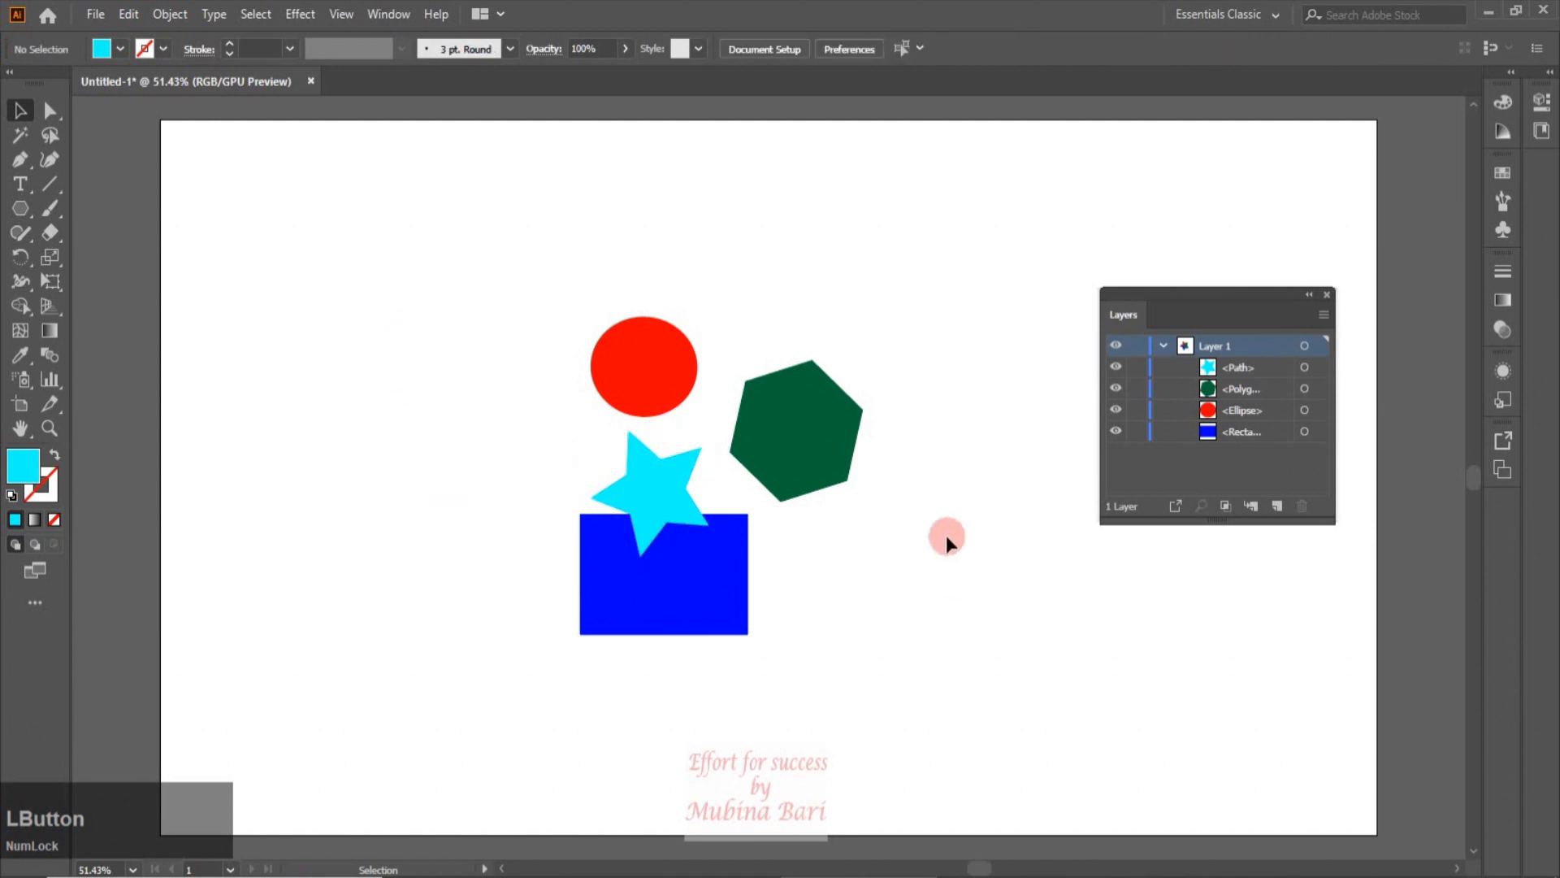
drag(629, 514, 512, 495)
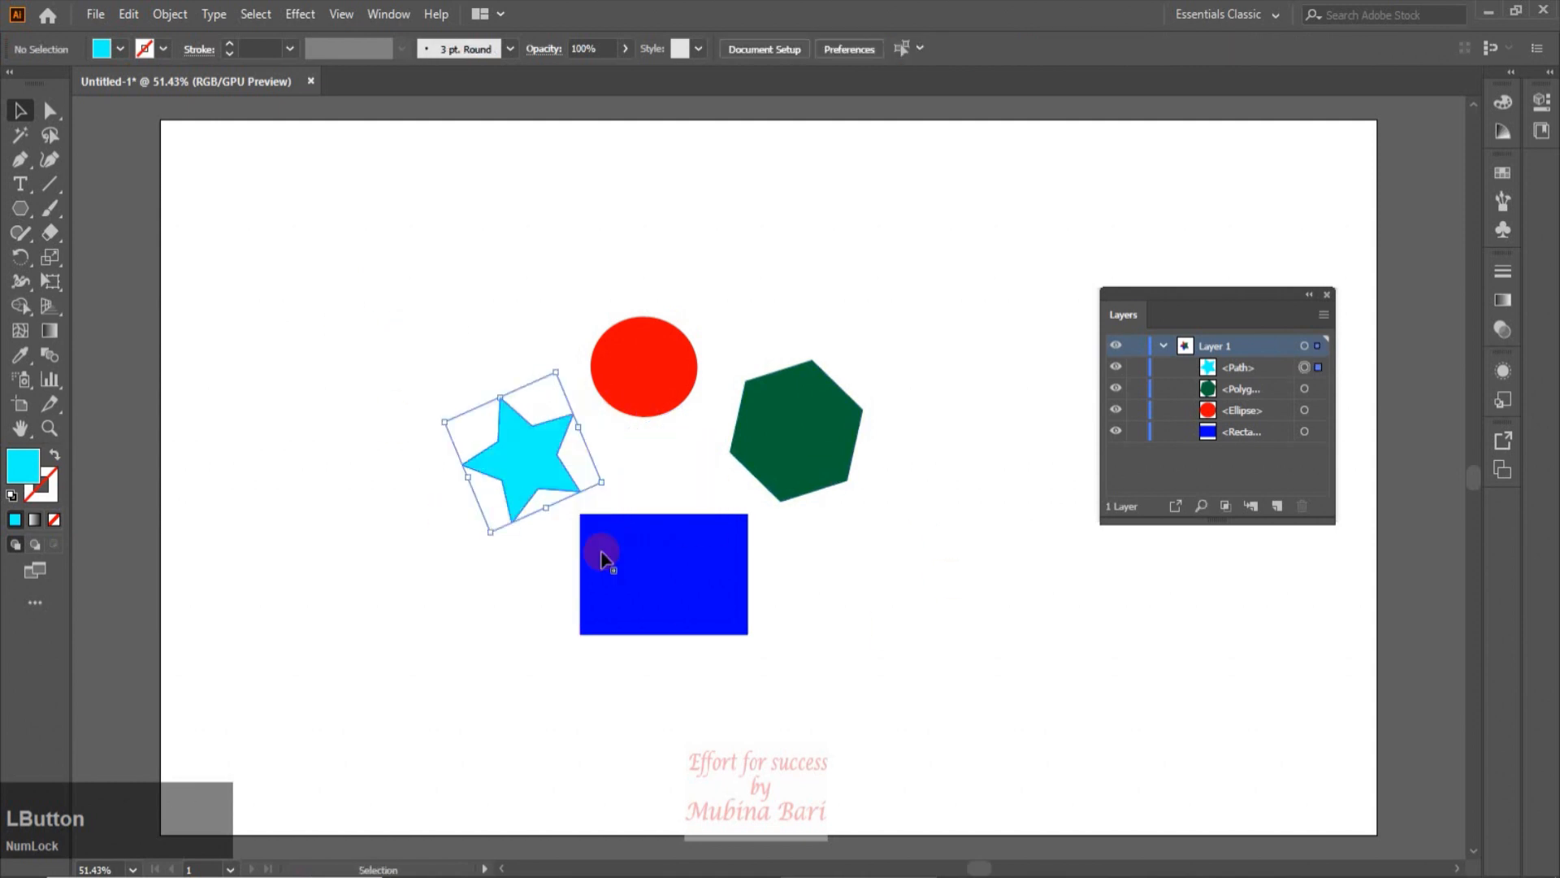
Collapse Layer 1, create Layer 2 and draw a small cyan hexagon on it above the green hexagon.
click(1162, 346)
click(1278, 507)
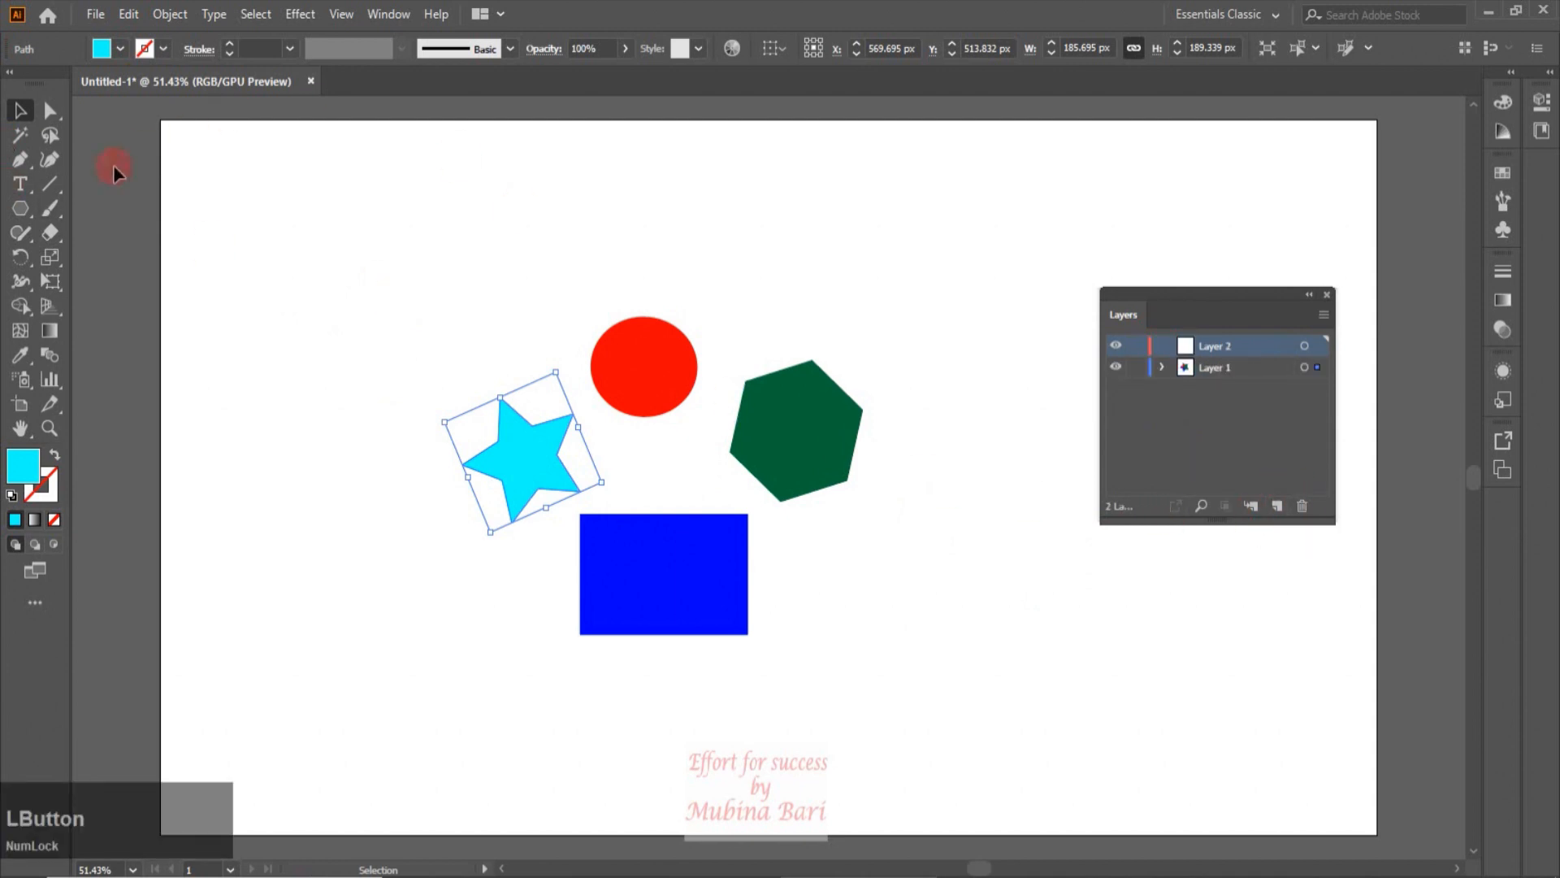
click(29, 208)
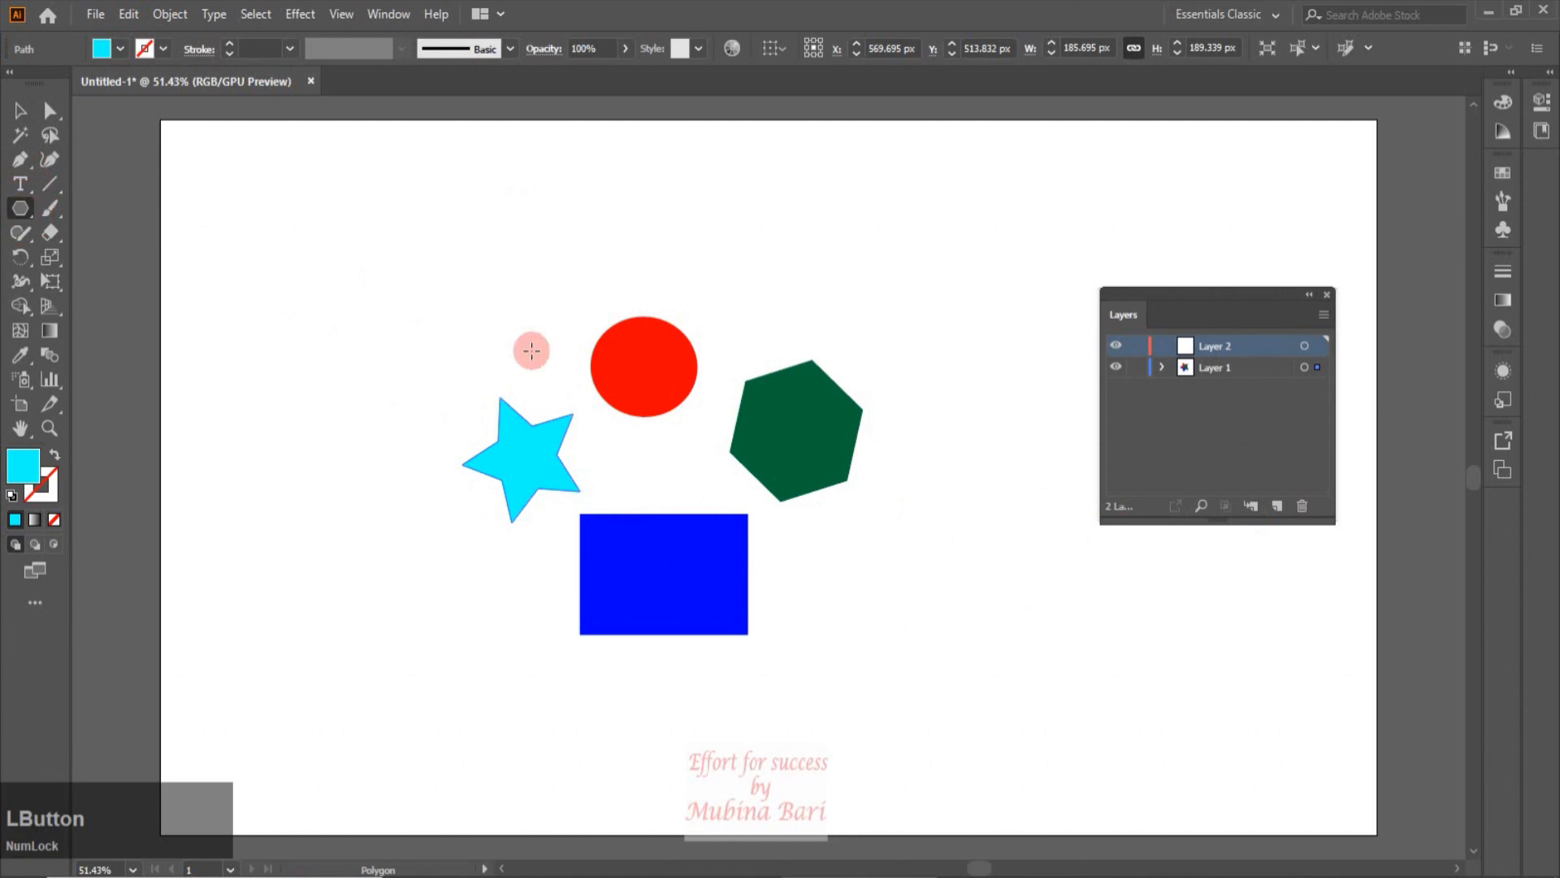
drag(756, 279, 790, 310)
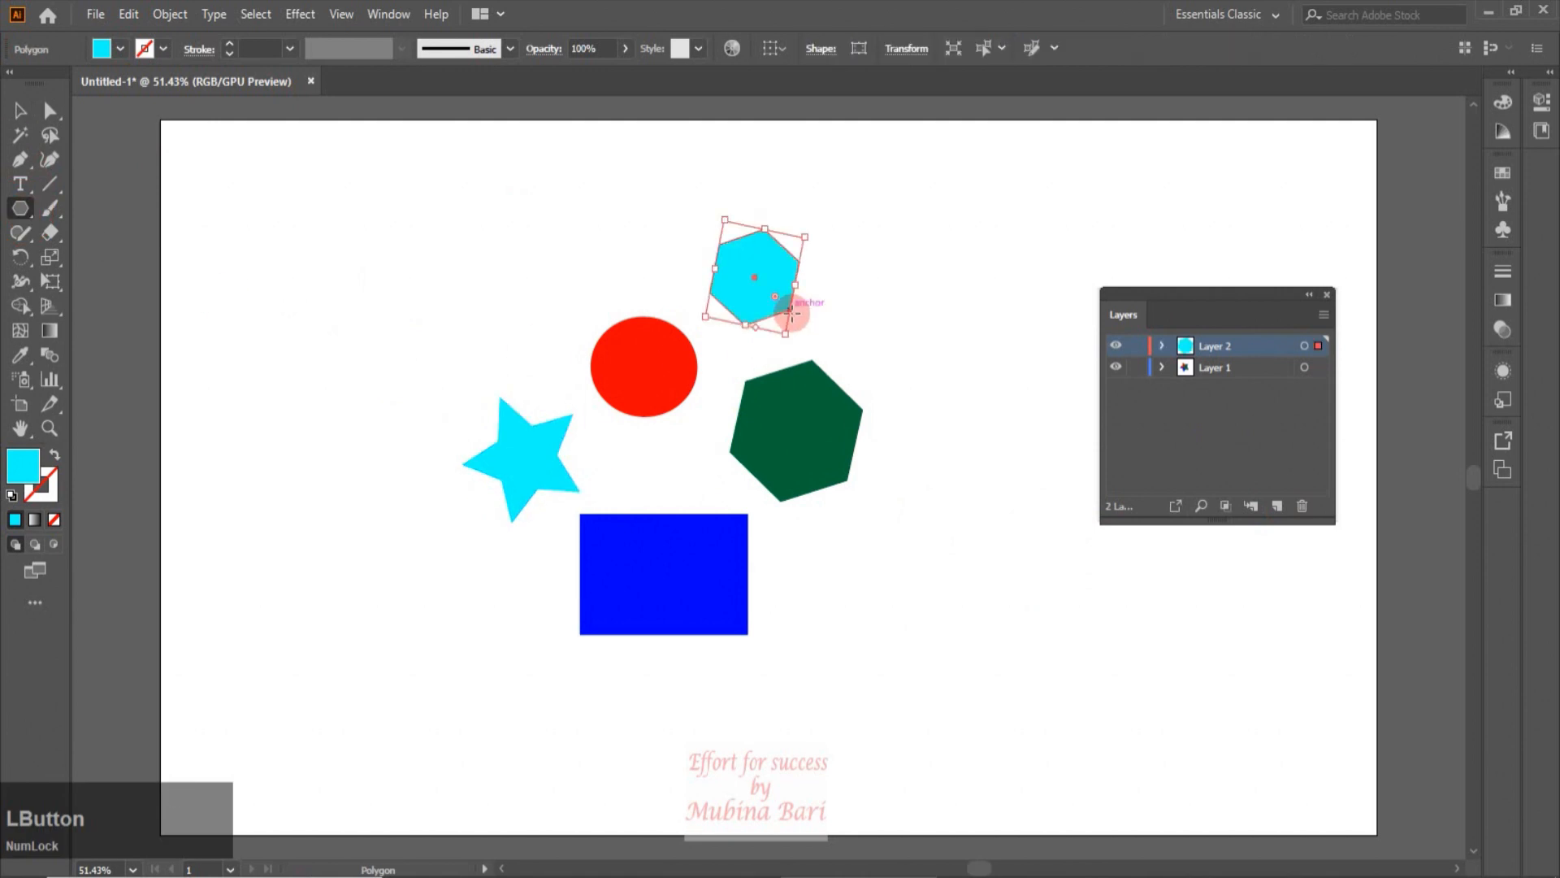
Create Layer 3, draw a small hexagon on it above the star, and fill it with grey-brown.
click(1277, 503)
drag(541, 295, 561, 344)
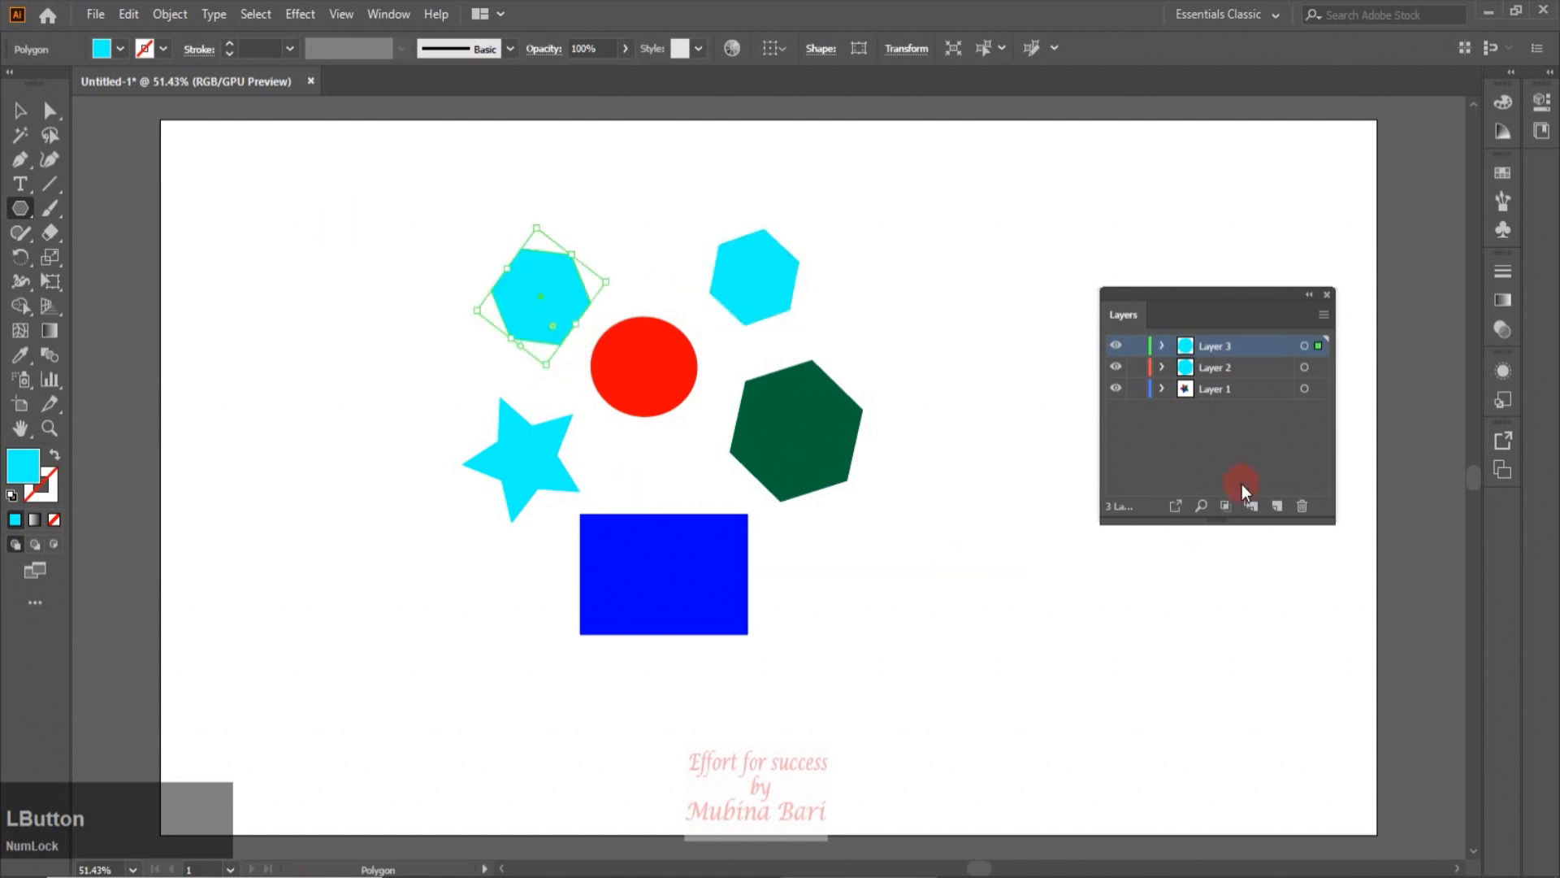
click(122, 50)
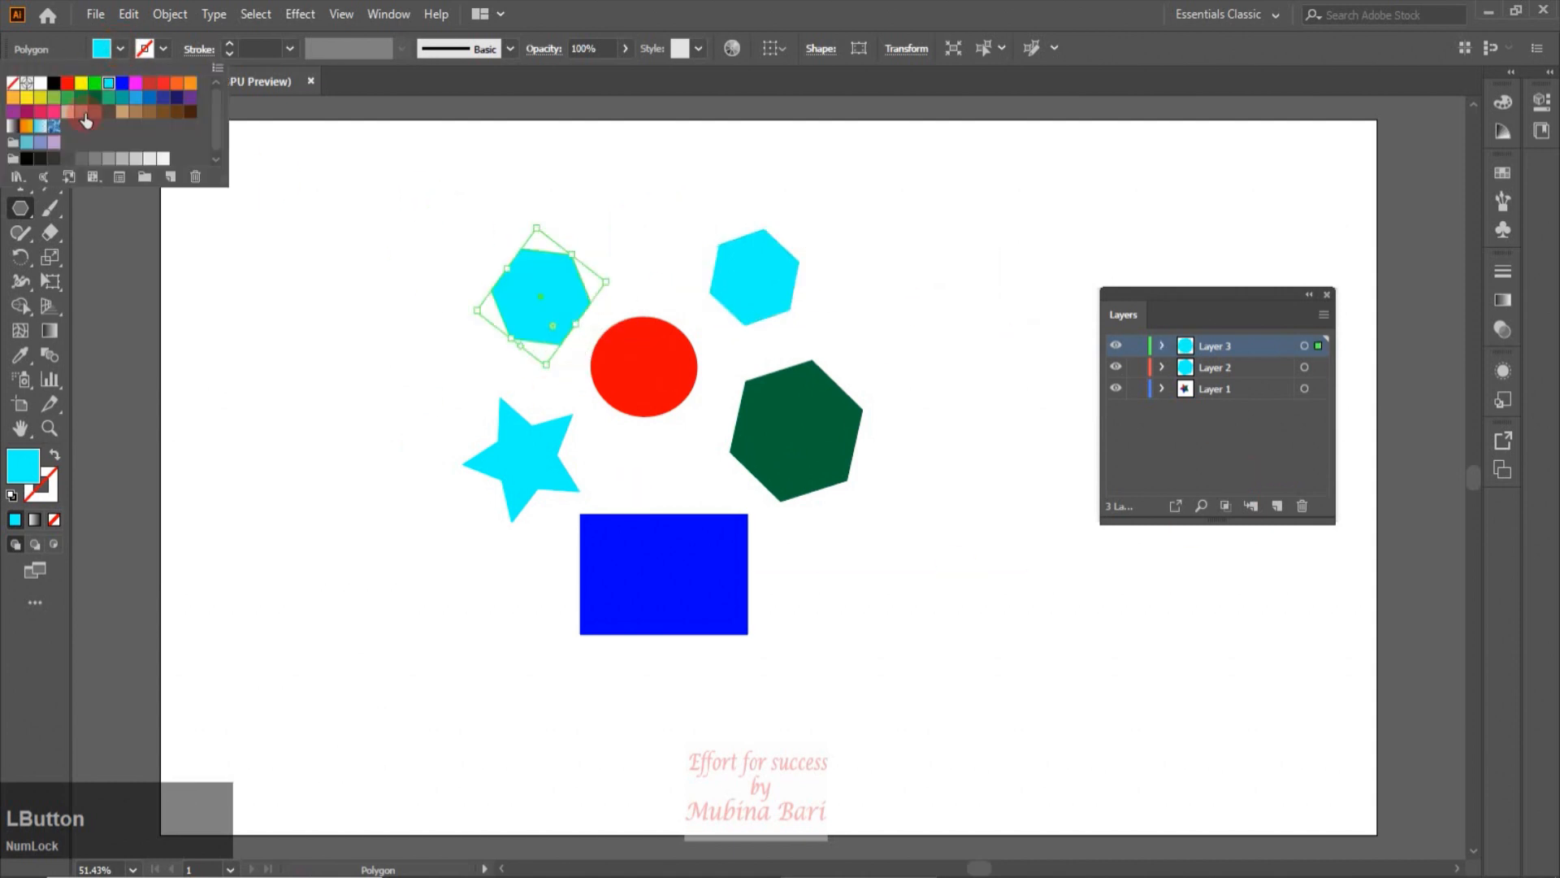
click(81, 112)
click(290, 293)
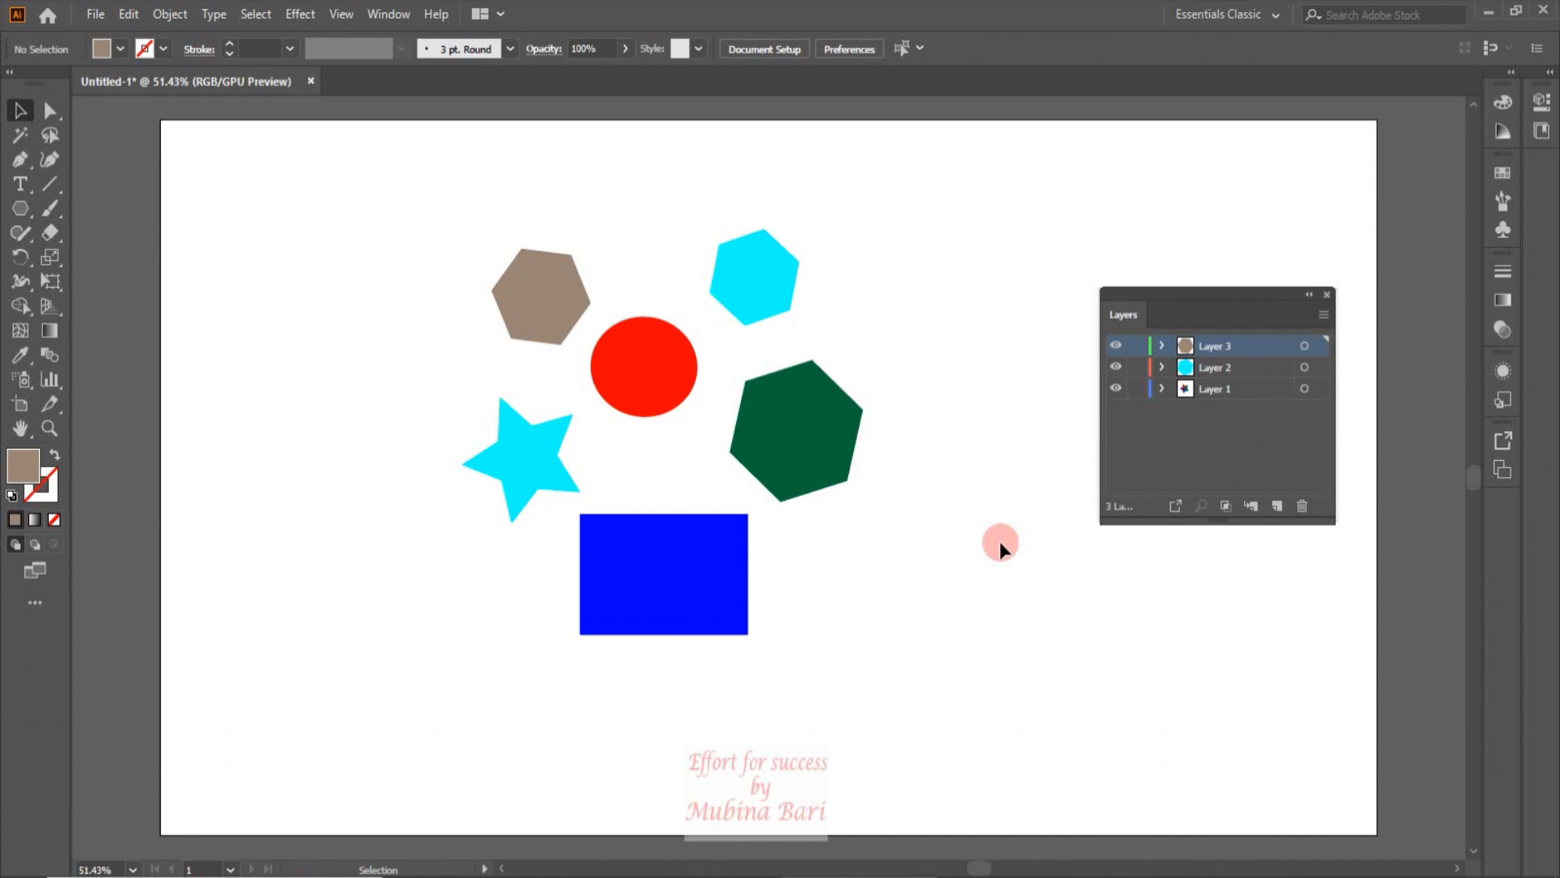
Select the green hexagon and locate the object in the layer list.
click(811, 421)
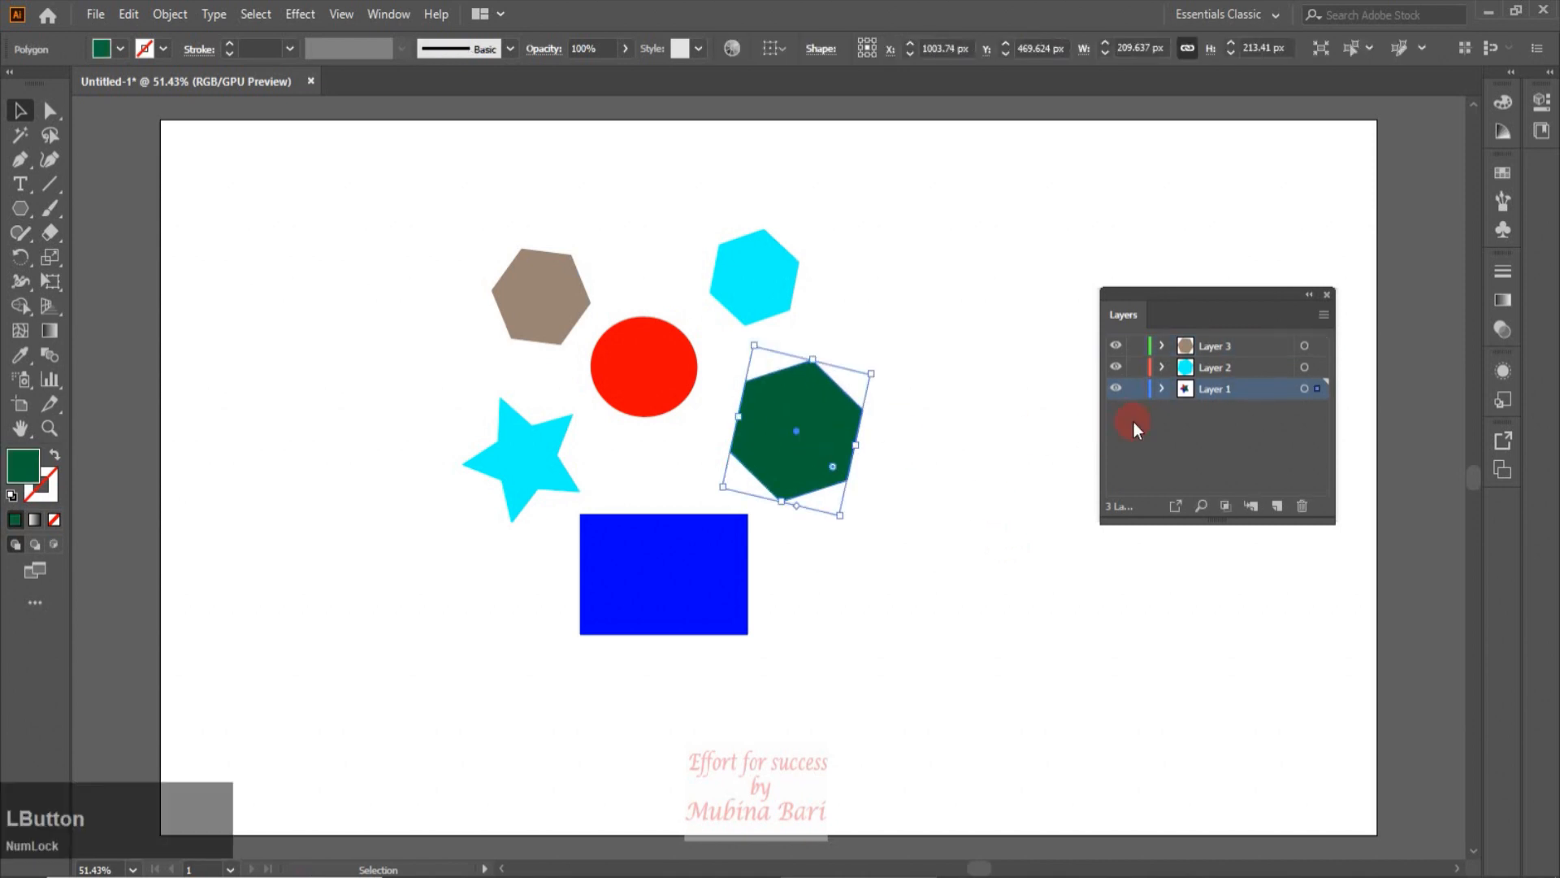
click(1202, 506)
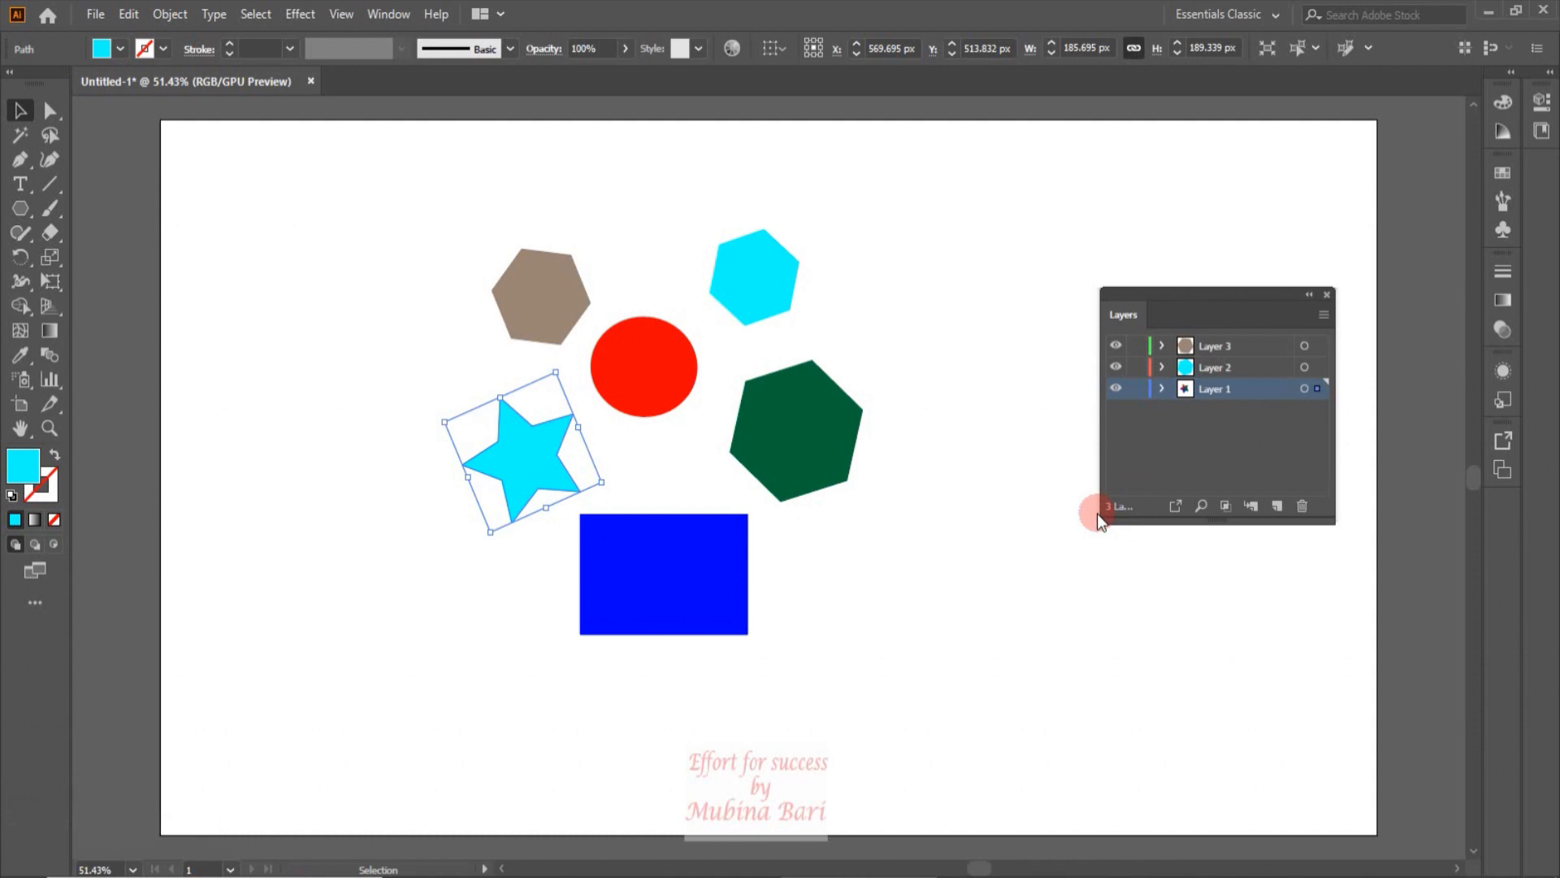
Collect Layer 1 as an export asset, close the Asset Export view and make Layer 3 active.
click(1177, 506)
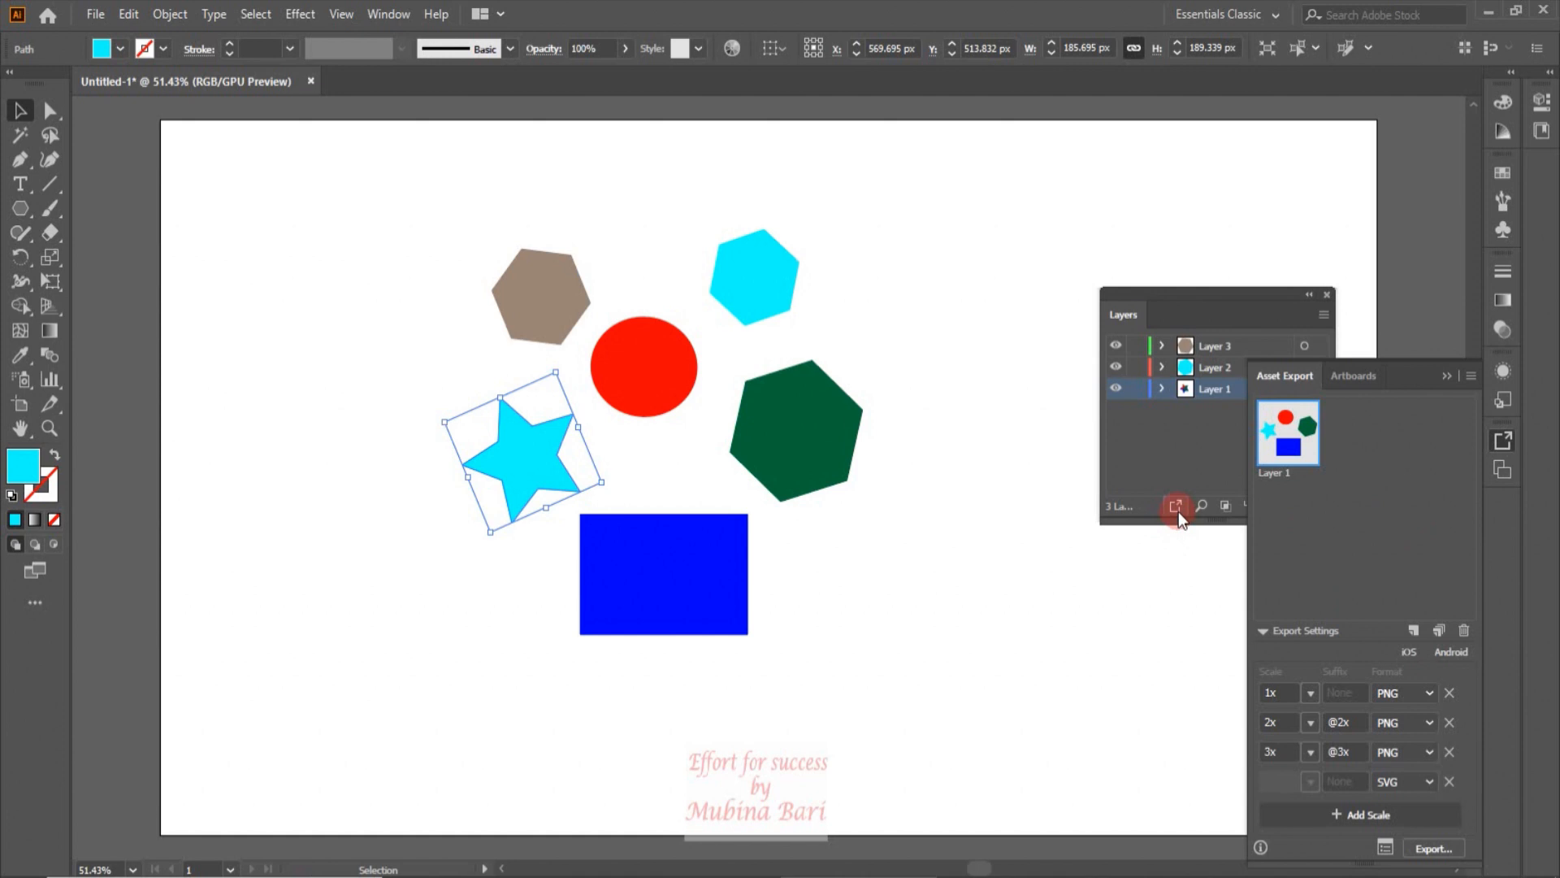
click(1502, 402)
click(1303, 340)
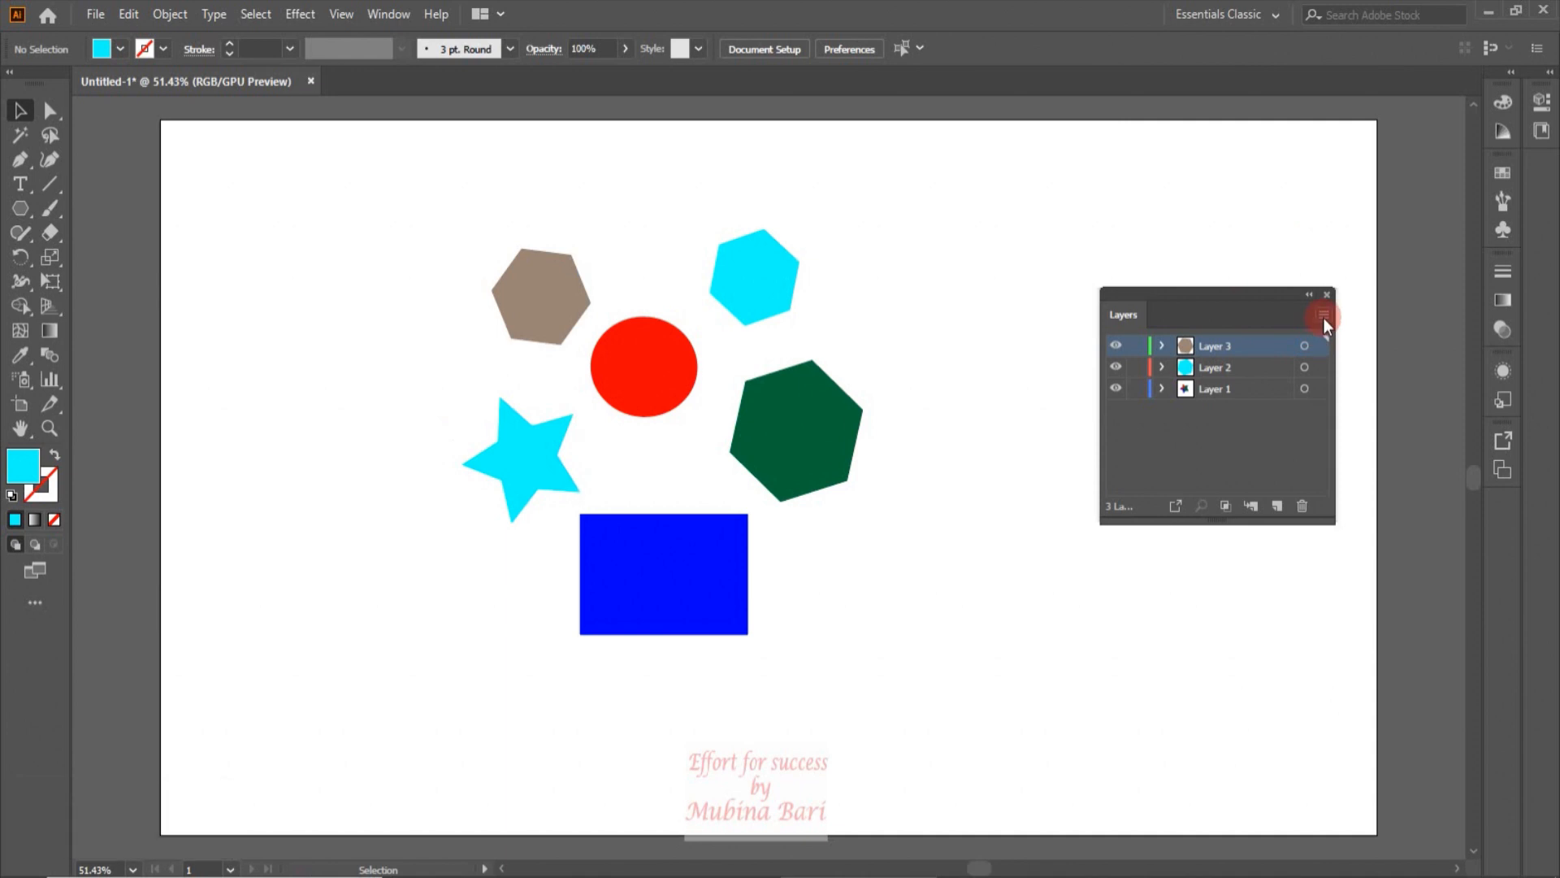
Create a new layer named Layer 4 with the Dark Green layer colour and the Lock option enabled.
click(1324, 317)
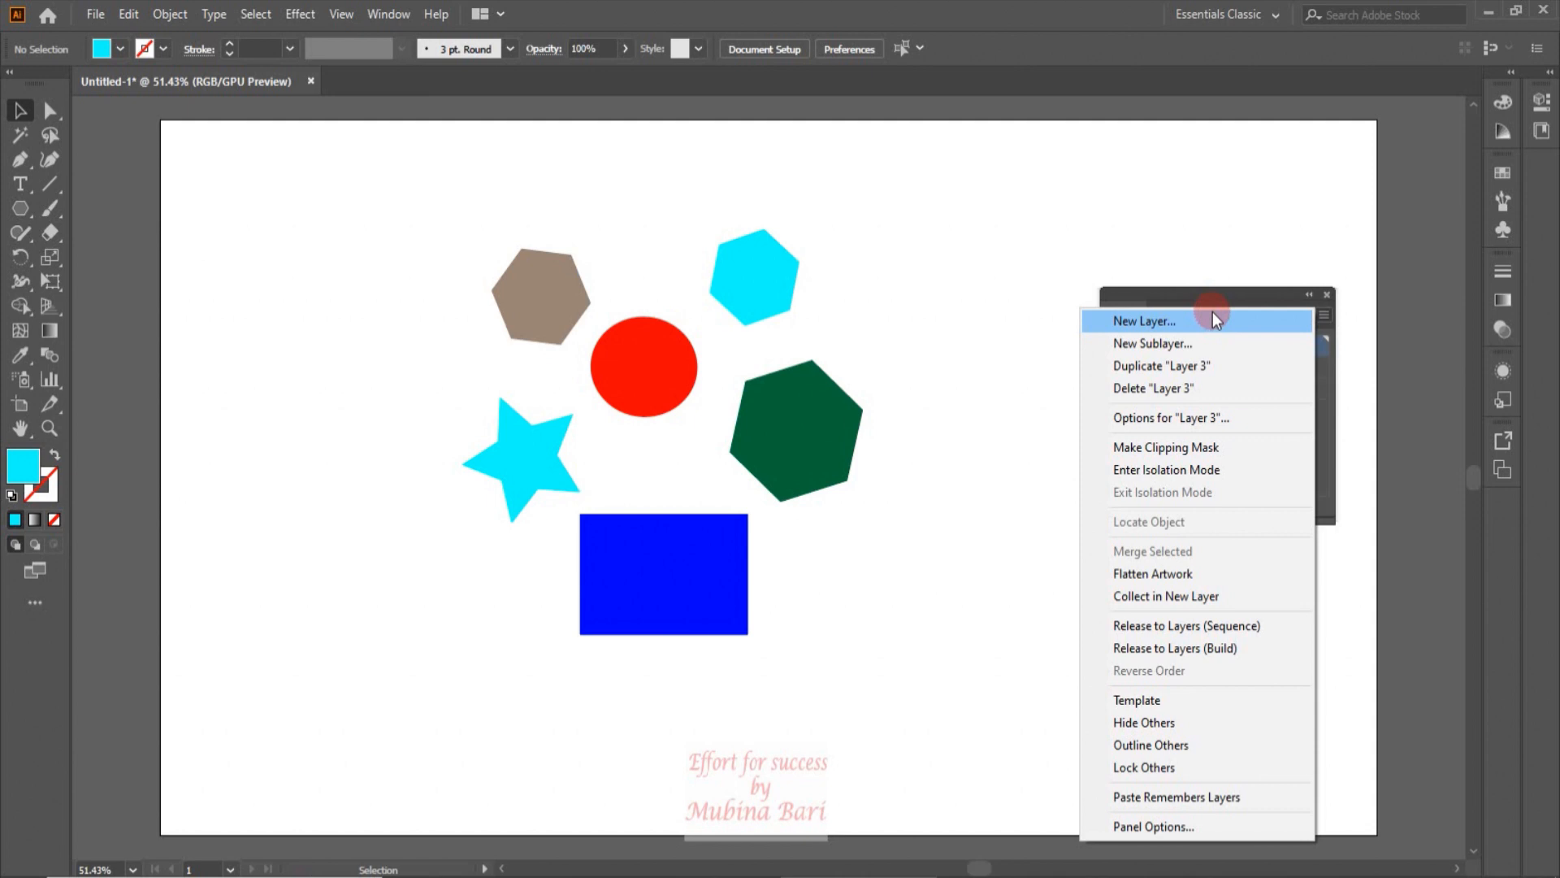
click(1209, 323)
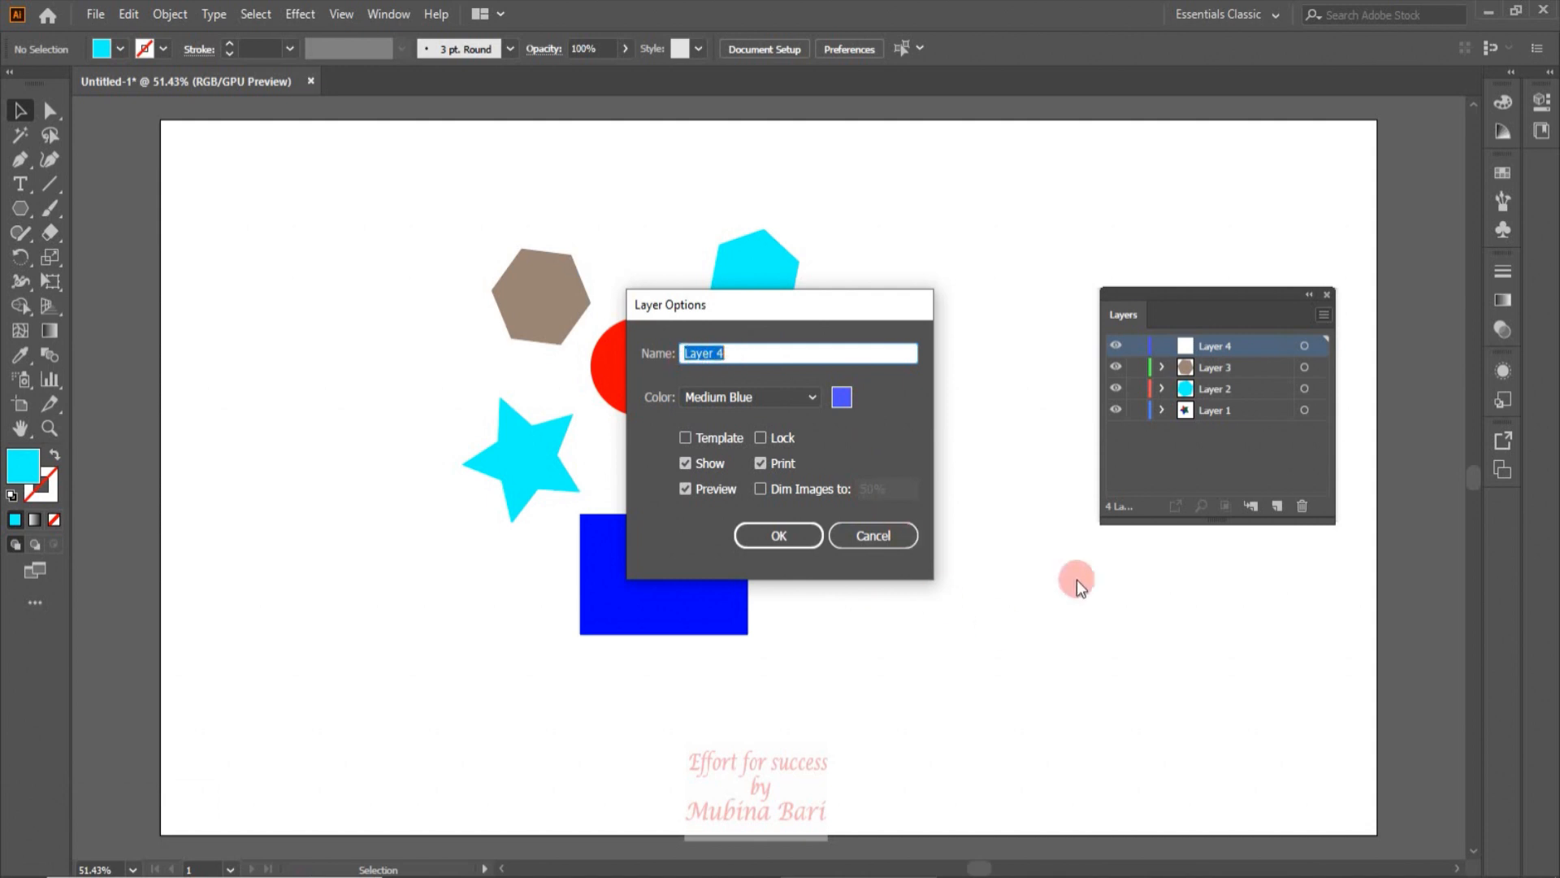
click(813, 398)
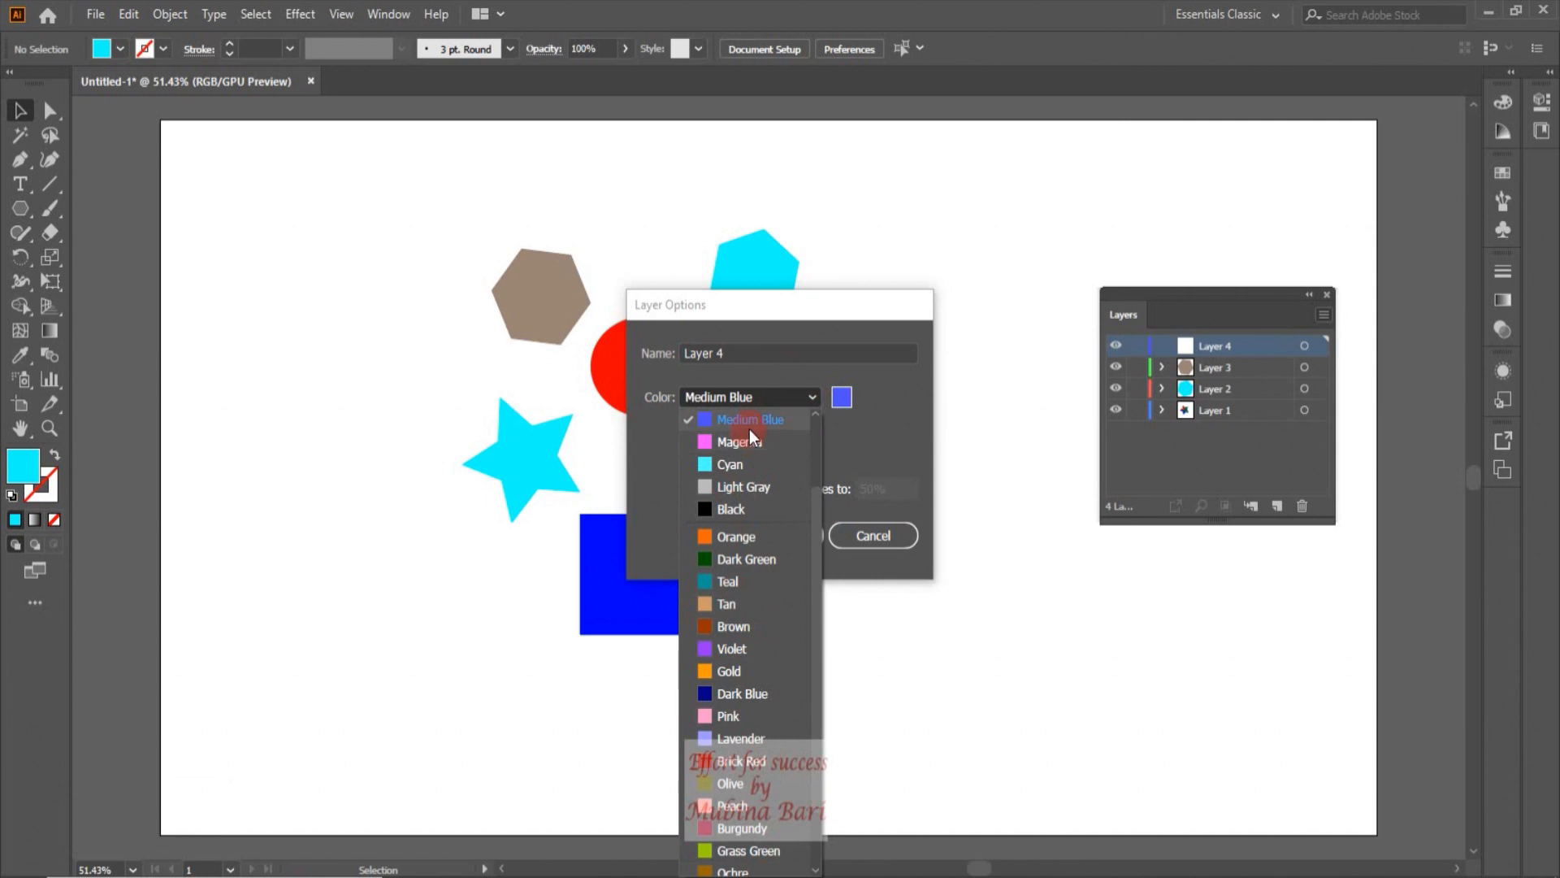
click(742, 561)
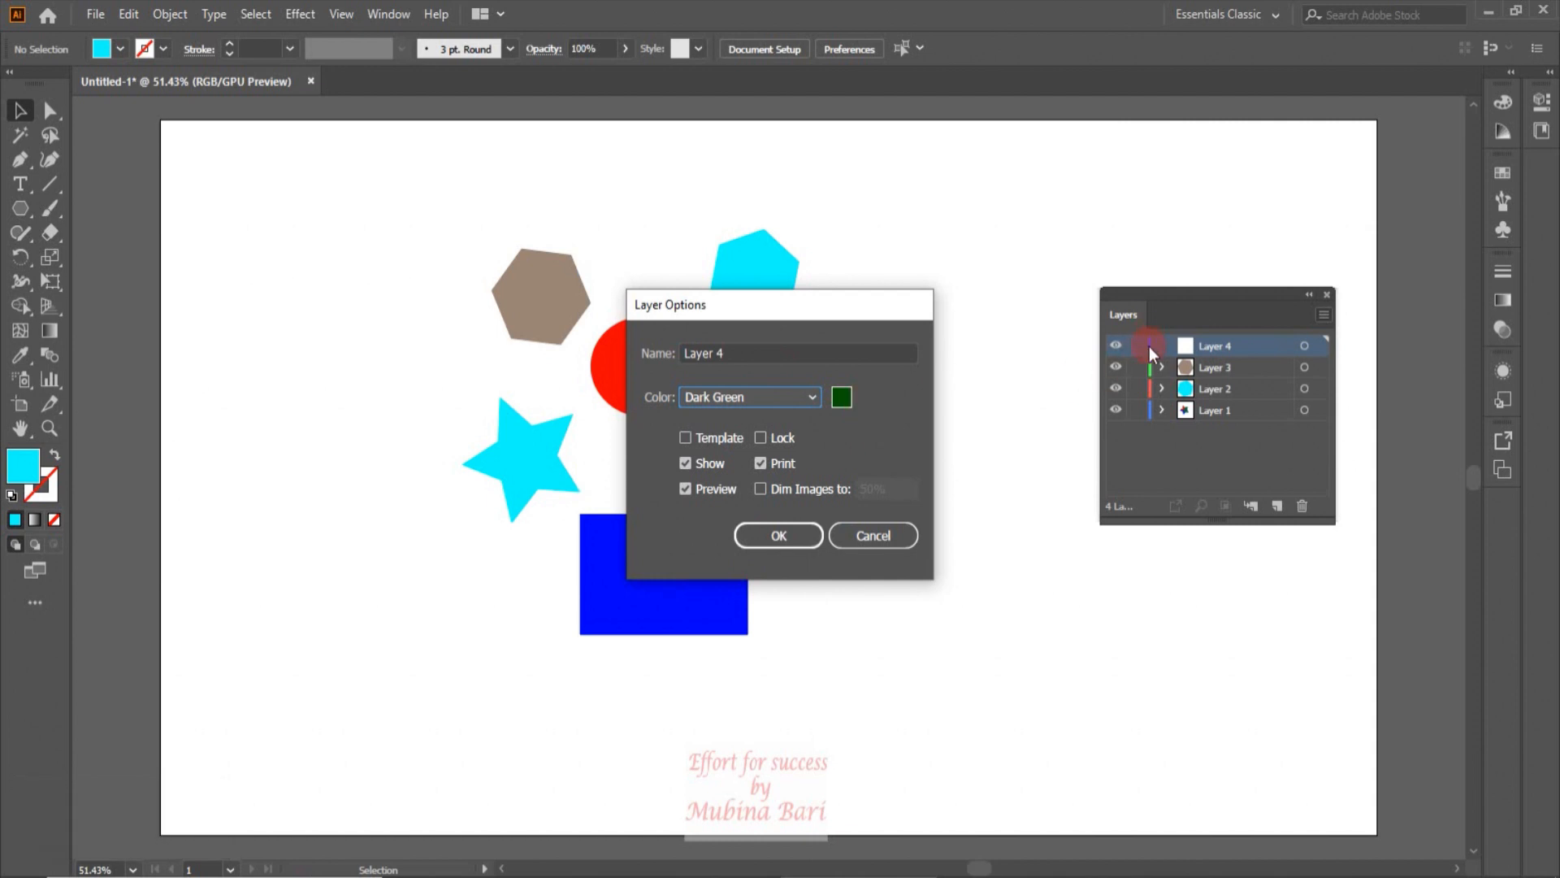
click(813, 399)
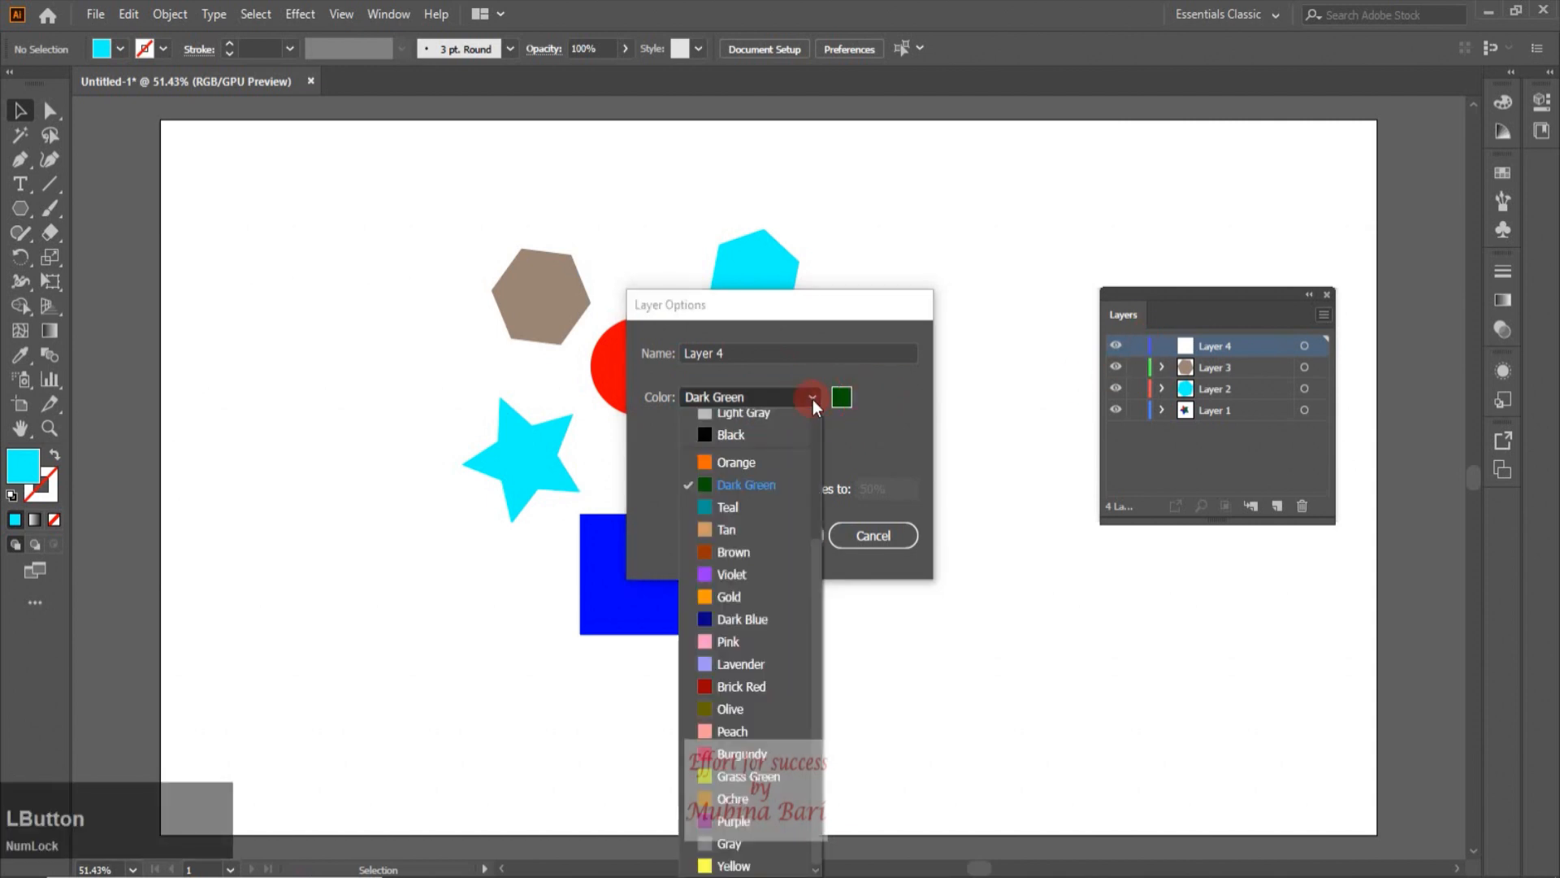
scroll(719, 431, up, 3)
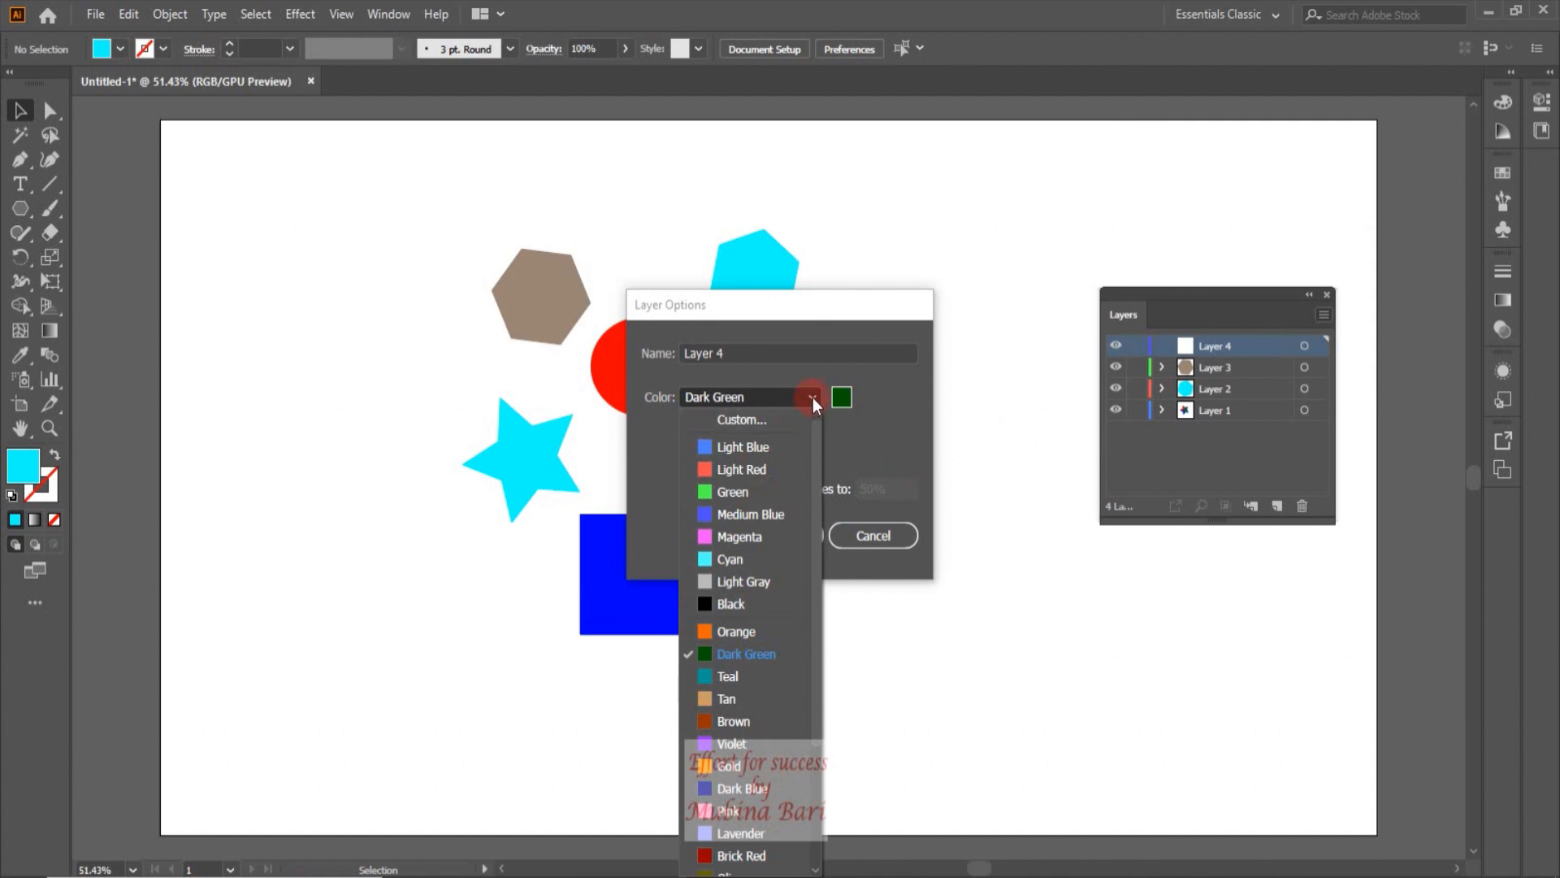
click(906, 371)
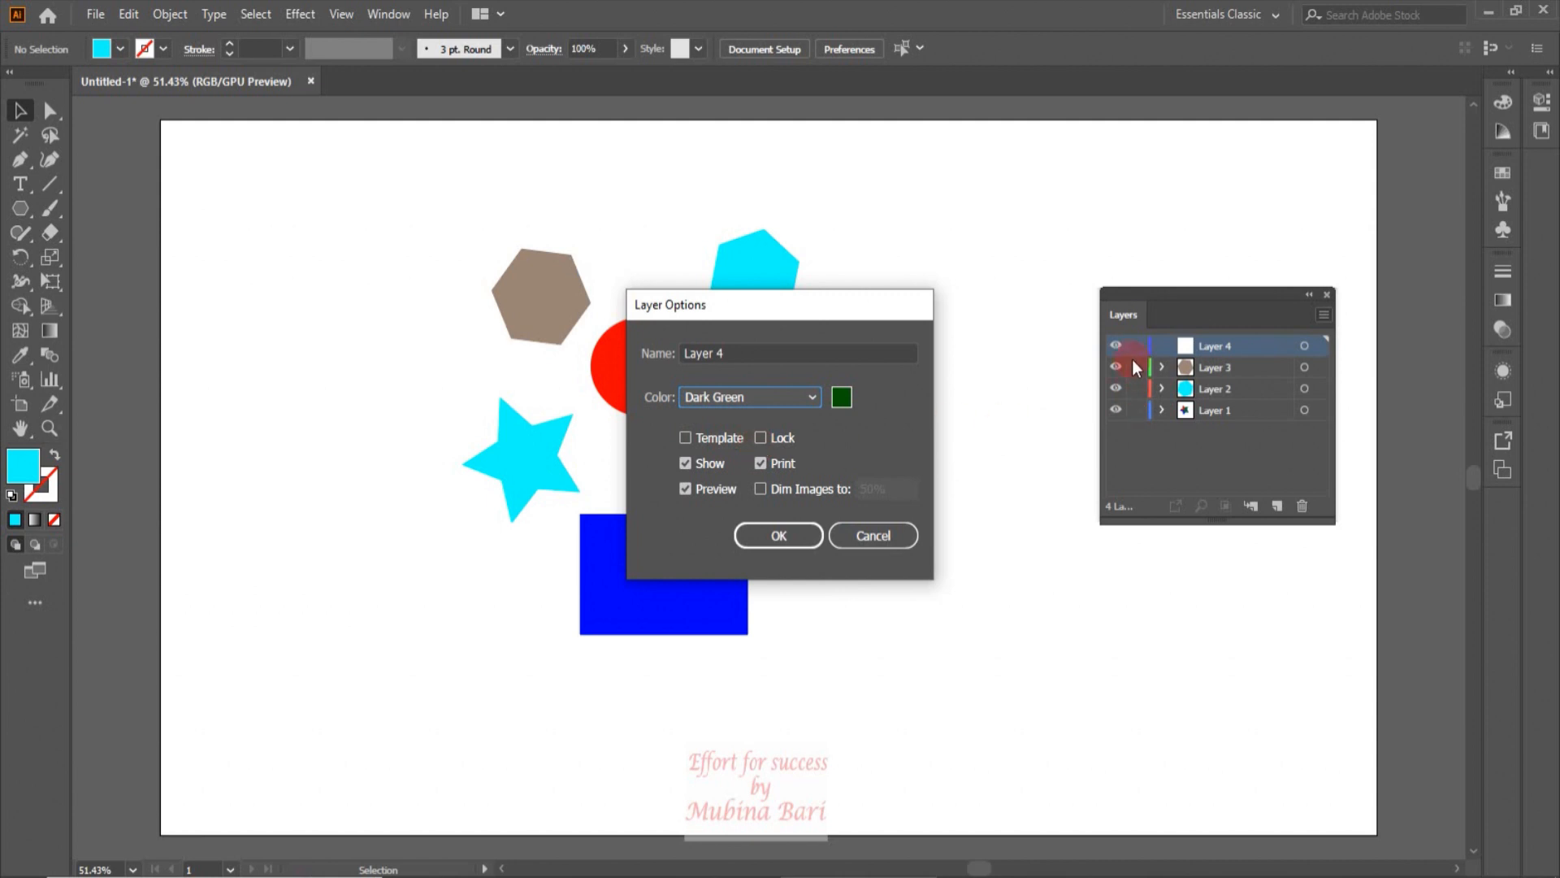
click(761, 438)
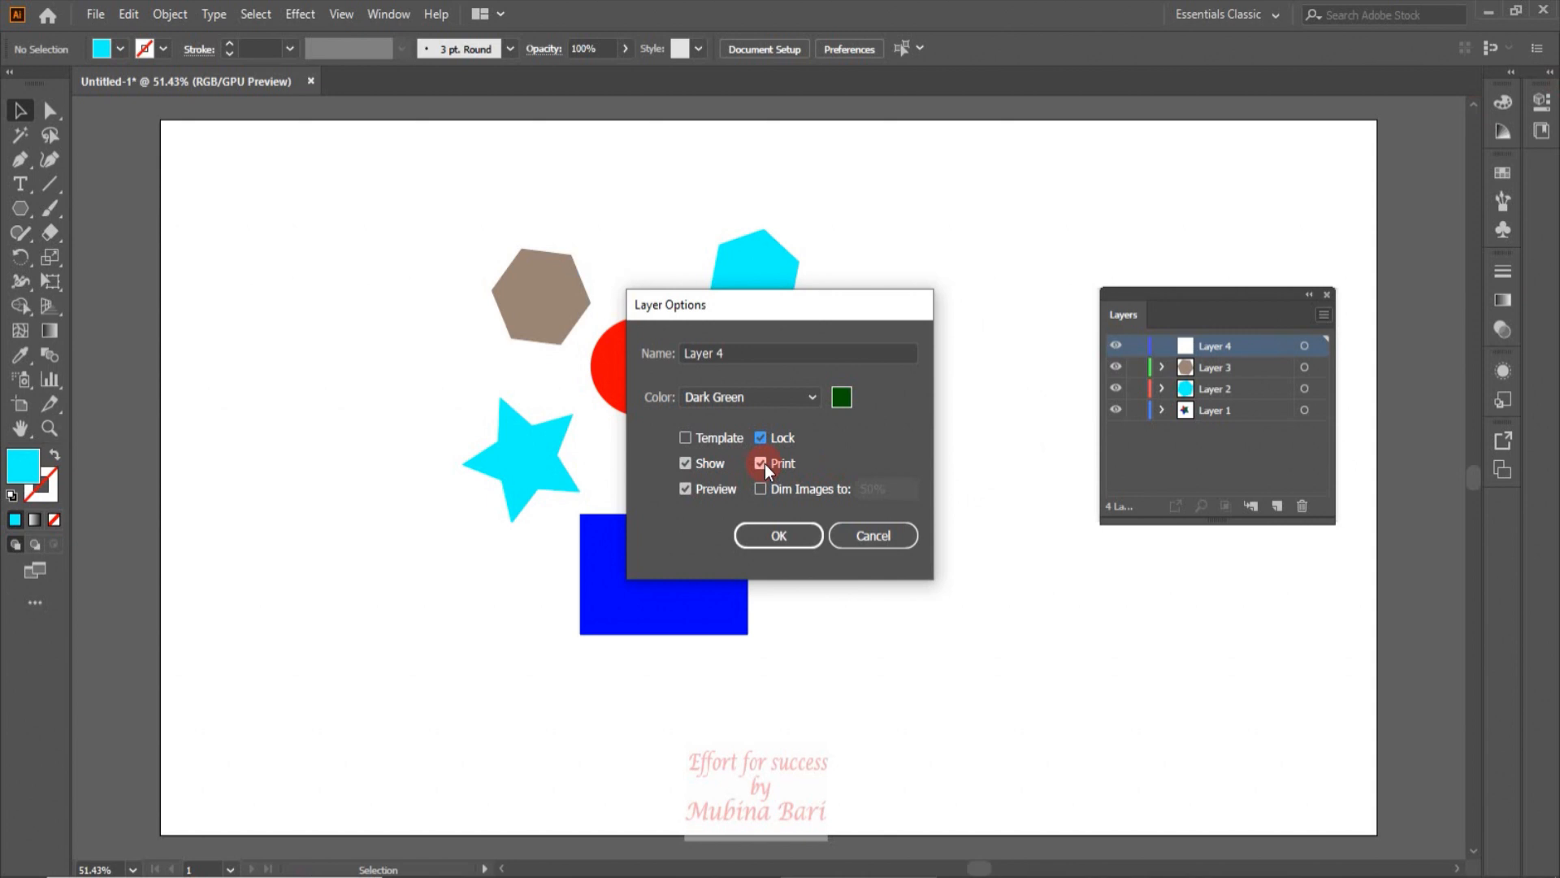
click(686, 489)
click(790, 533)
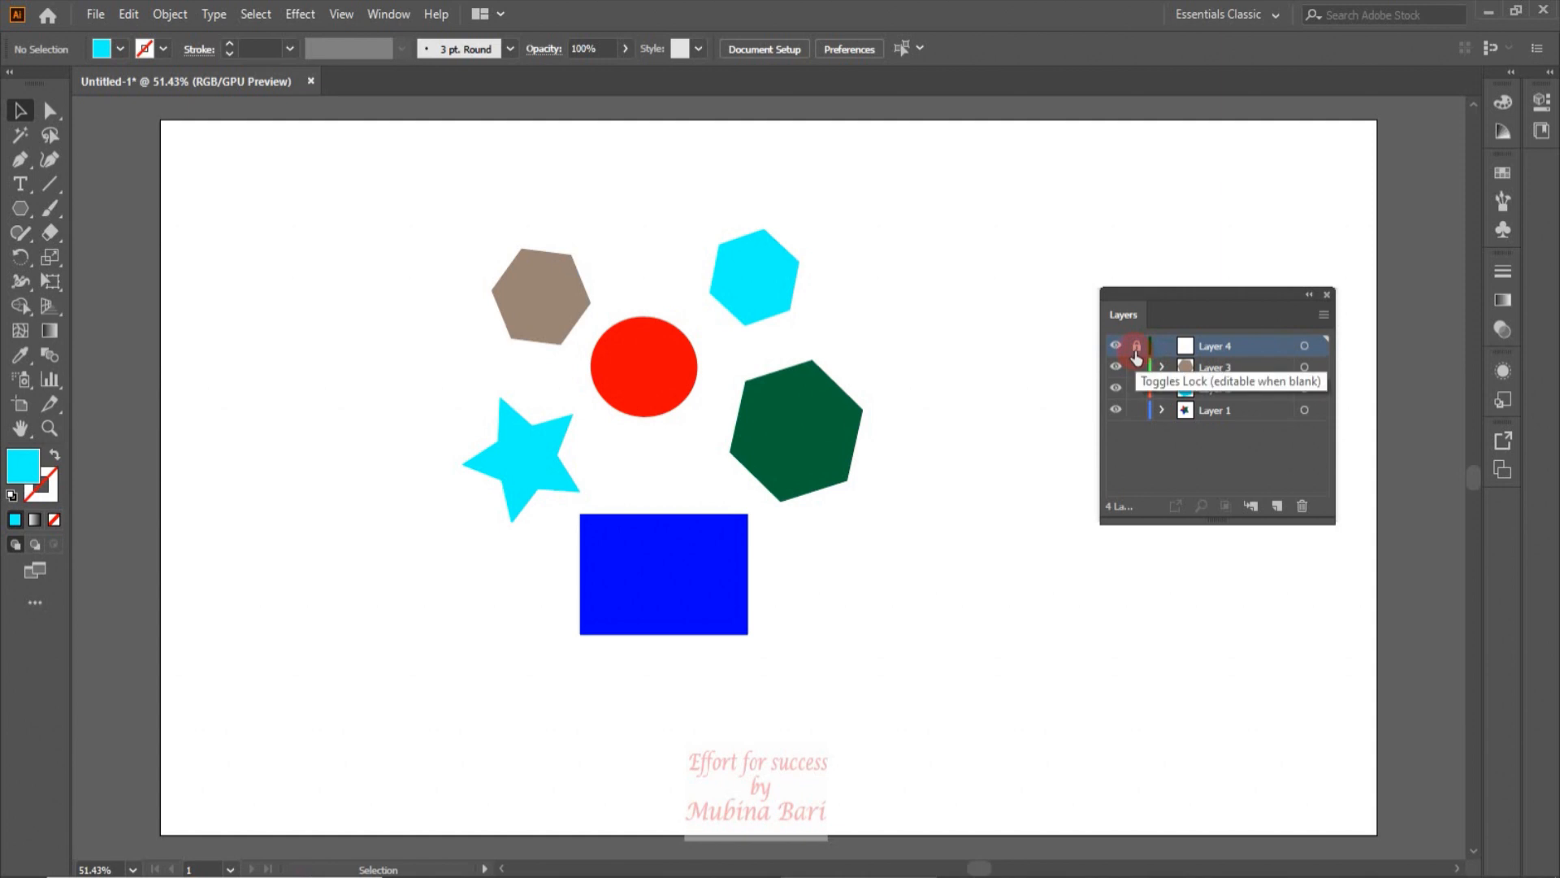
Unlock Layer 4, draw a small rounded rectangle to the right of the cyan hexagon and fill it with an orange-yellow gradient.
click(1136, 349)
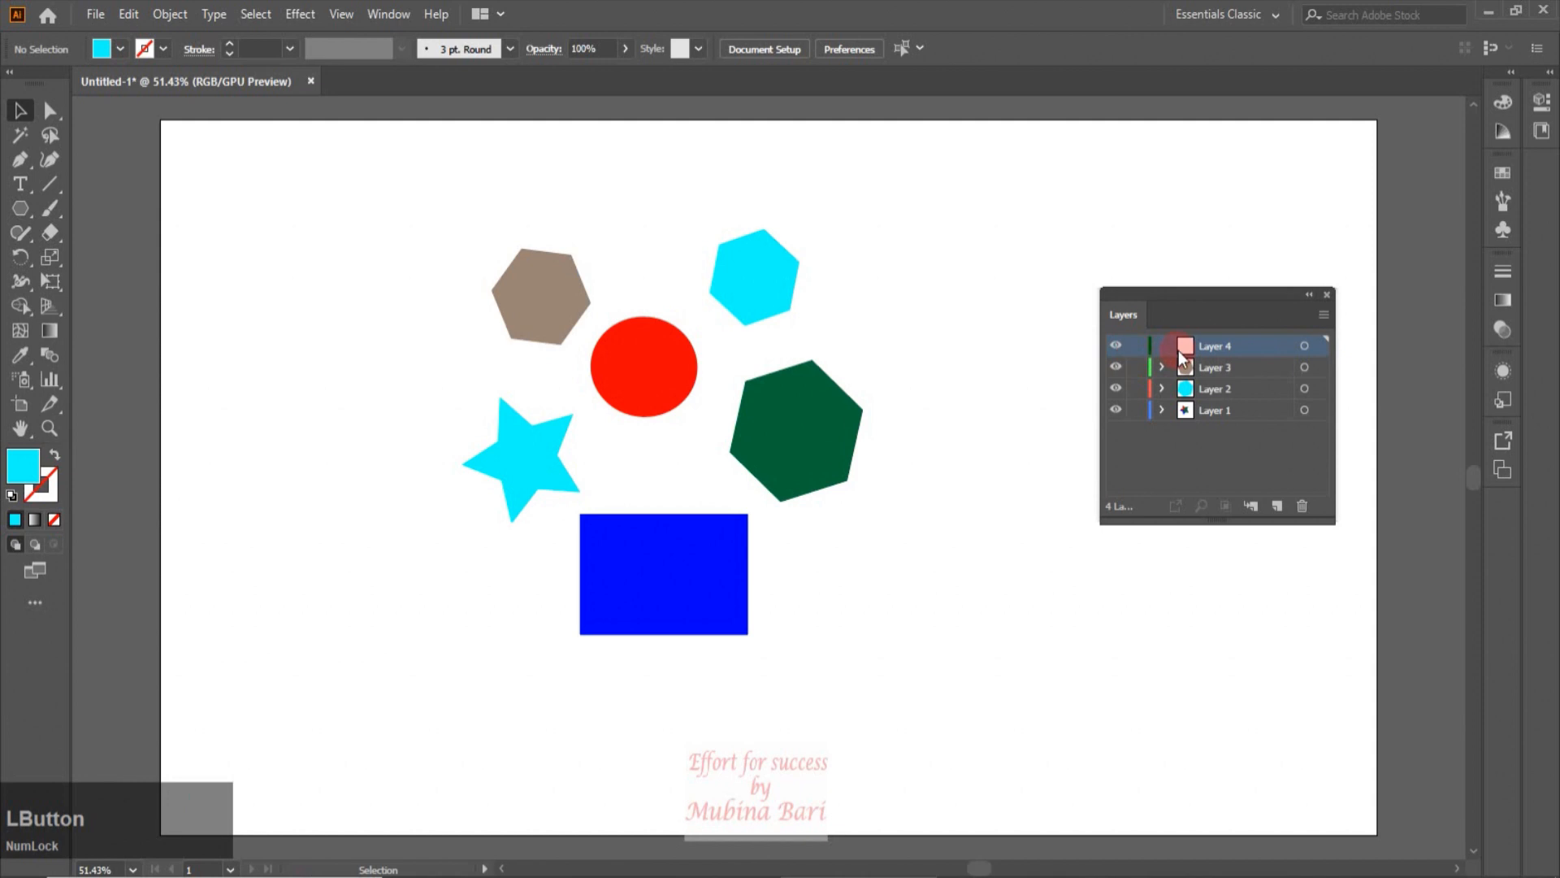
click(23, 213)
click(83, 235)
drag(907, 291, 975, 371)
click(120, 48)
click(27, 126)
click(886, 490)
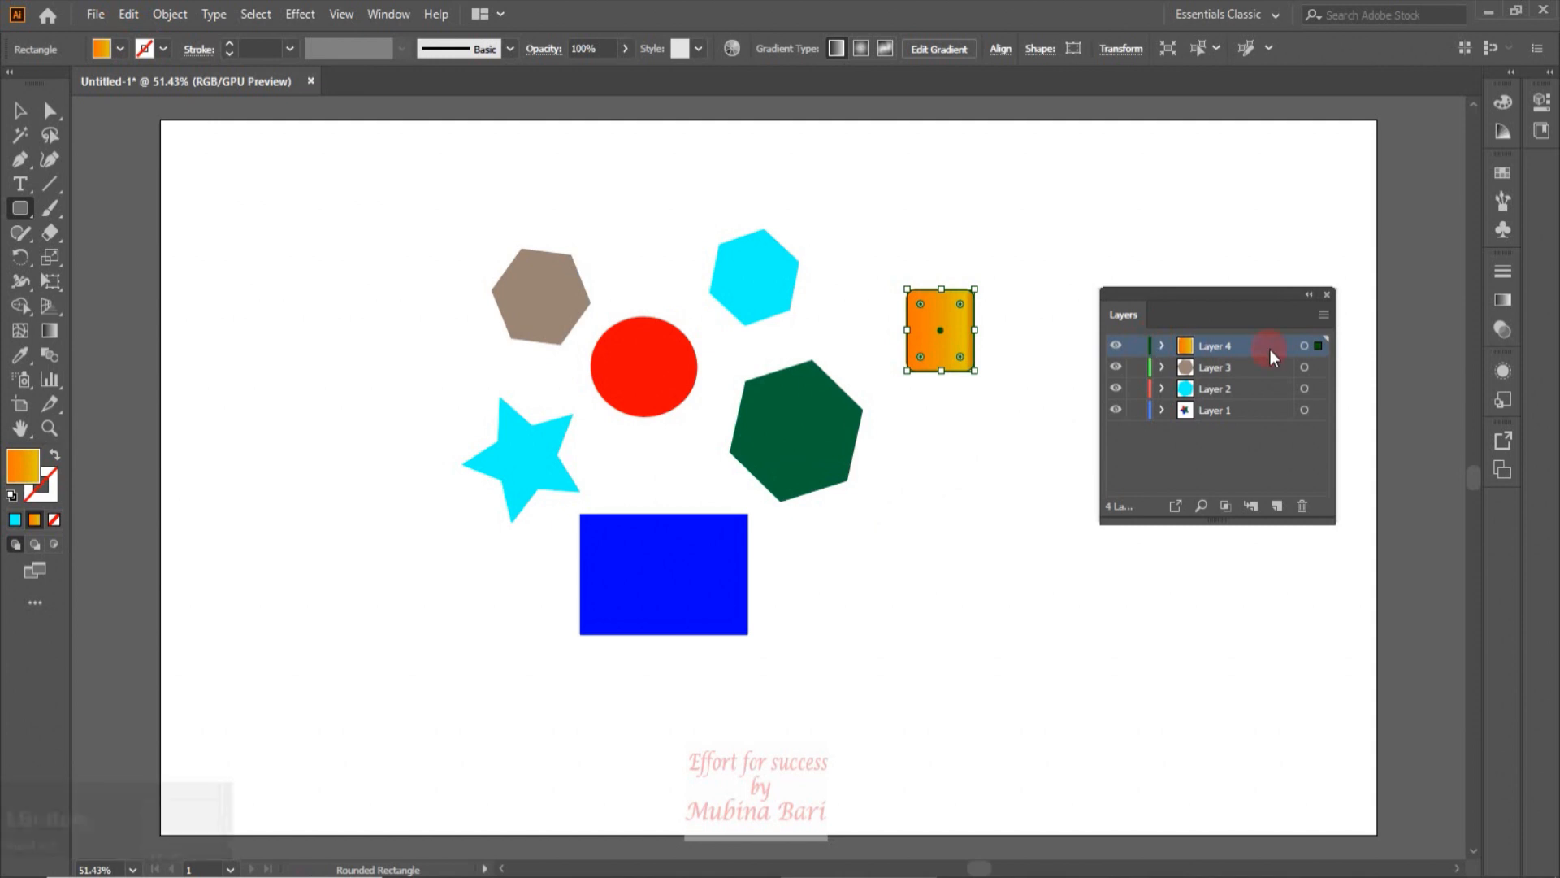
Create Layer 5 as a Magenta template layer with image dimming turned off.
click(1322, 317)
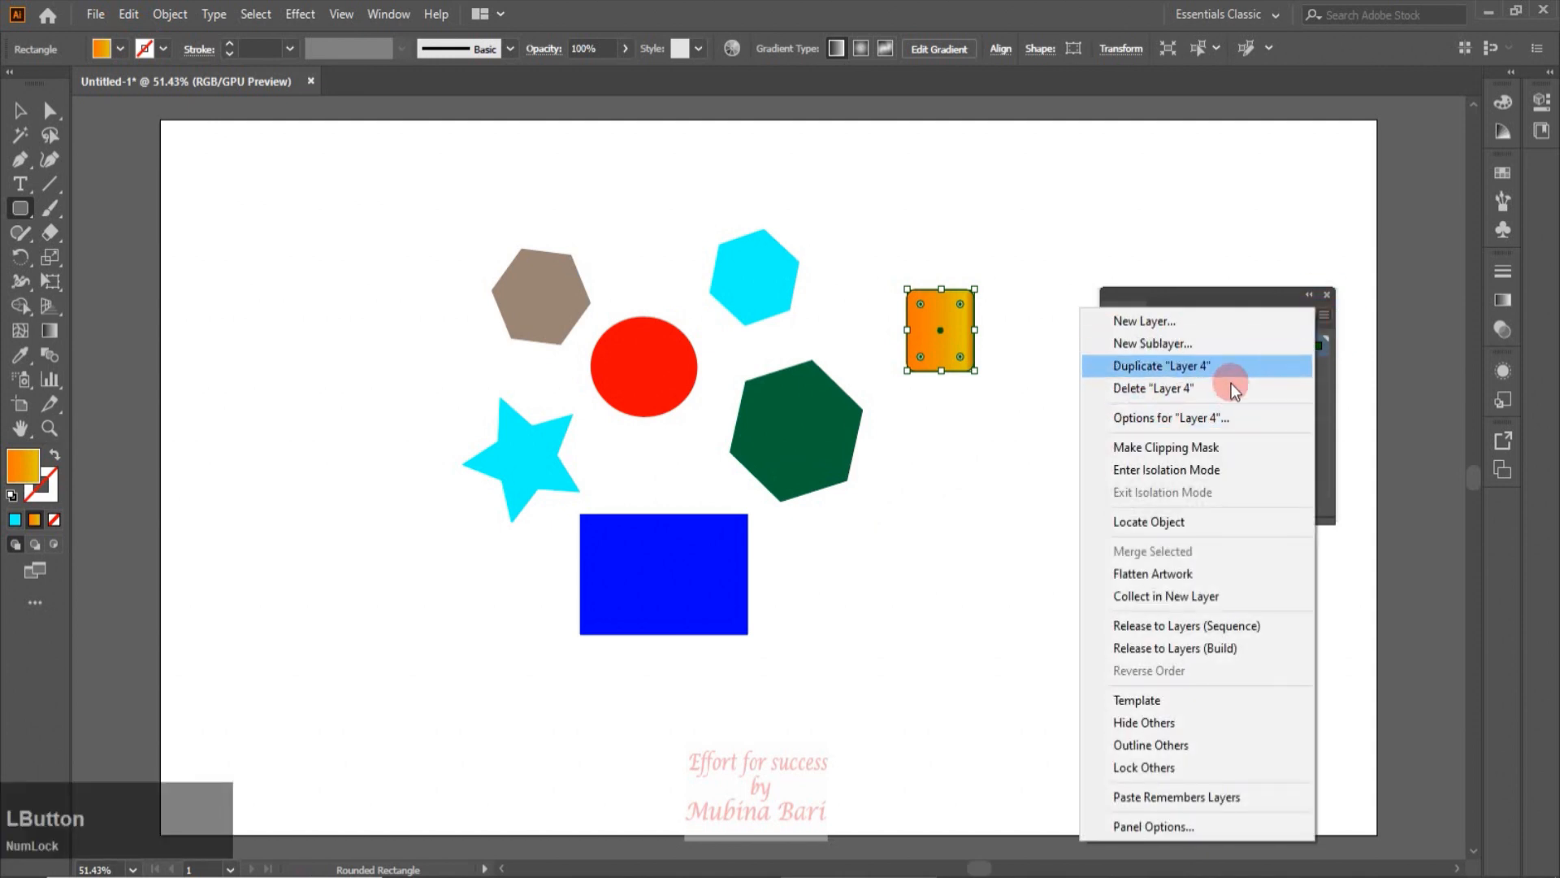
click(1140, 320)
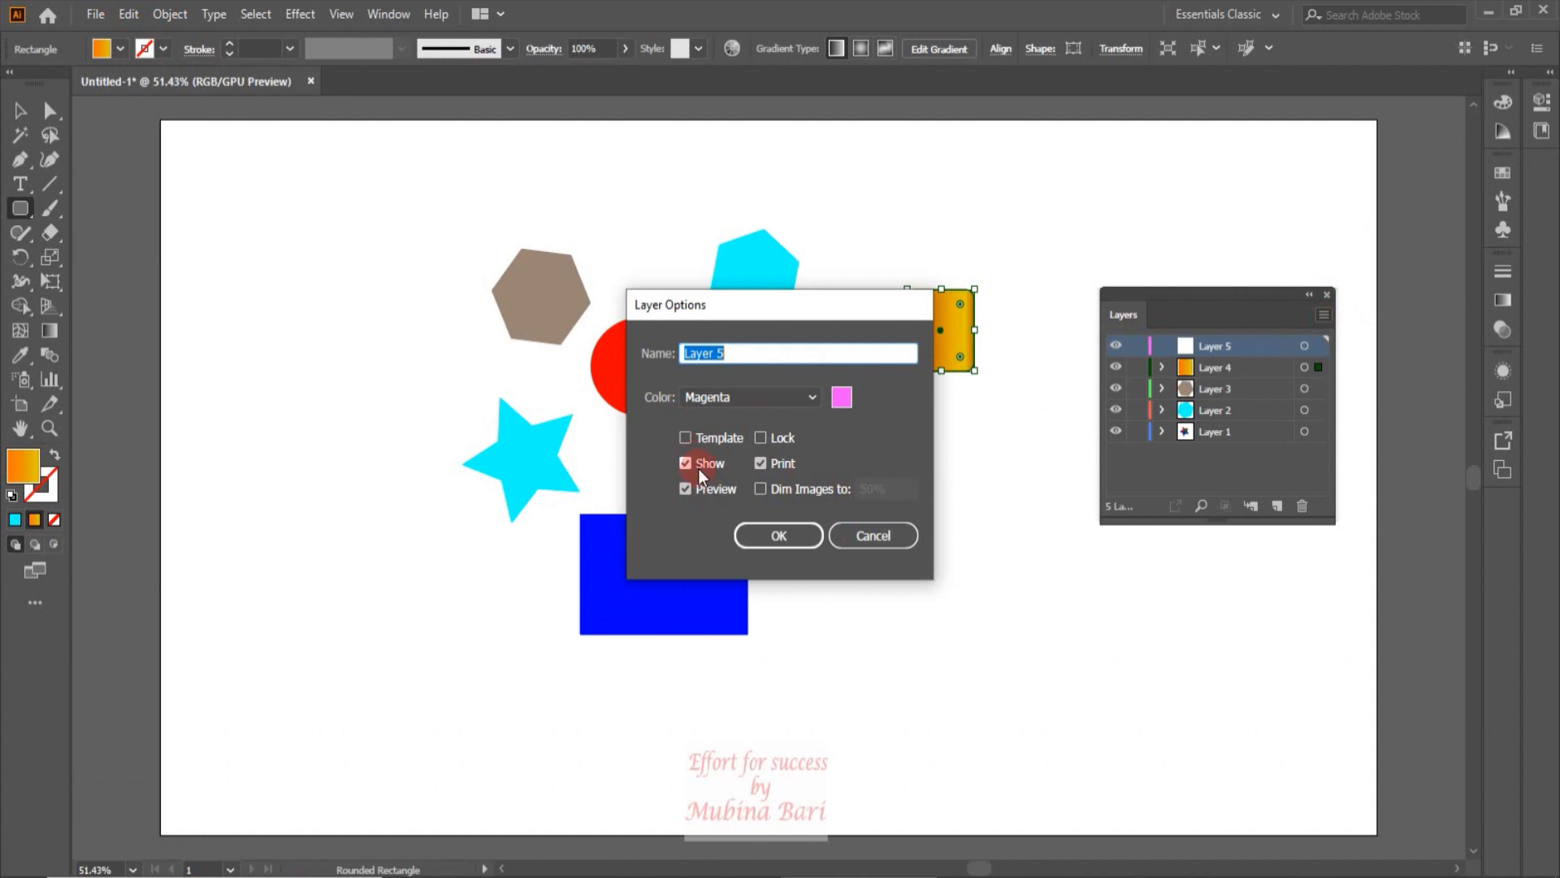
click(688, 437)
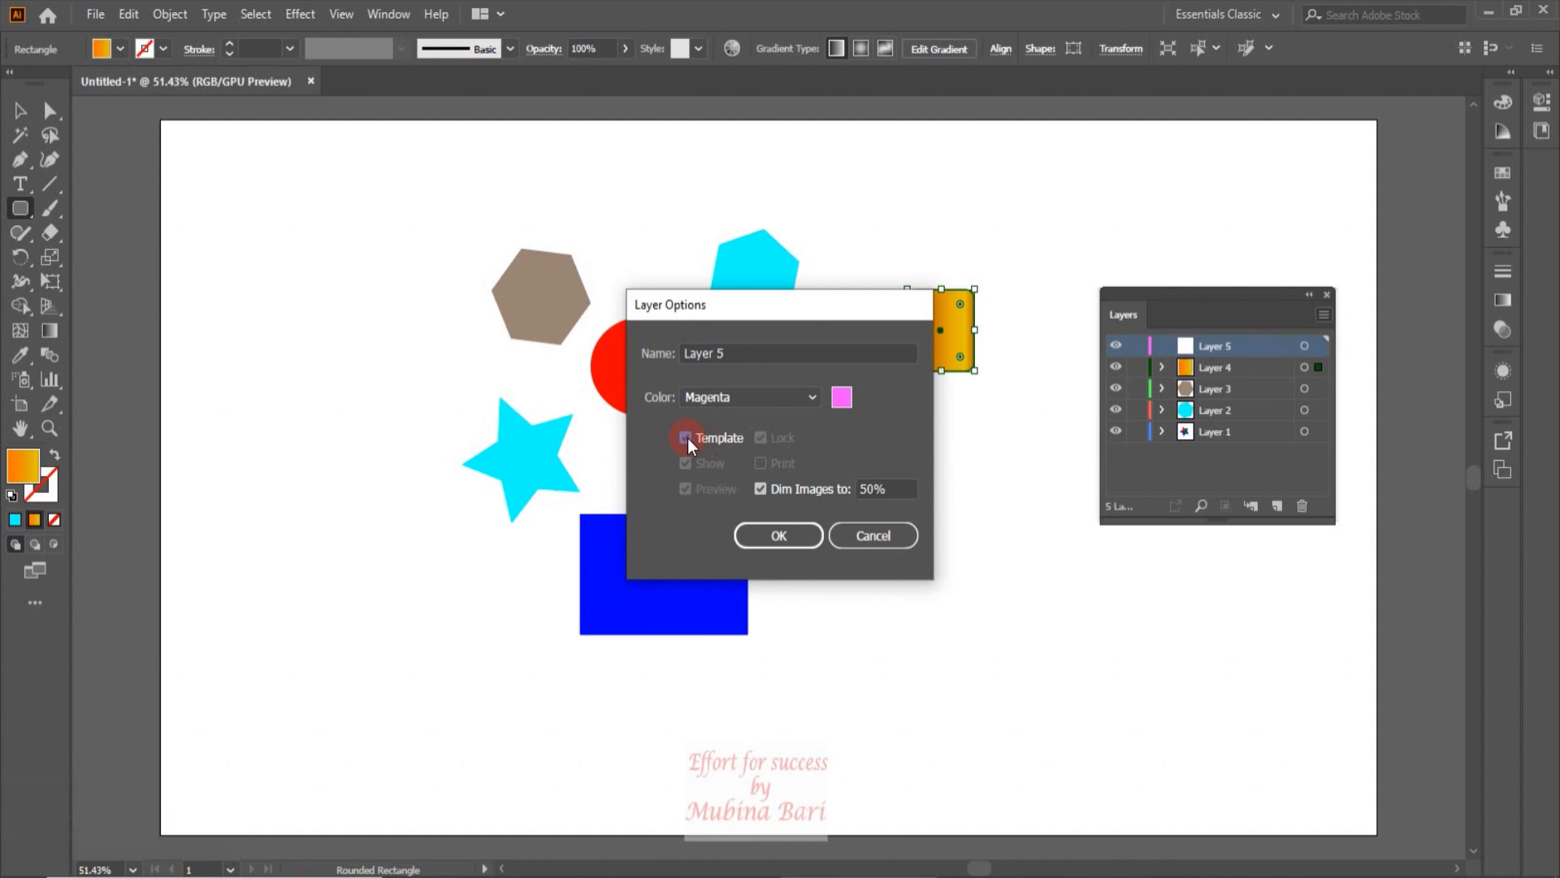
click(760, 488)
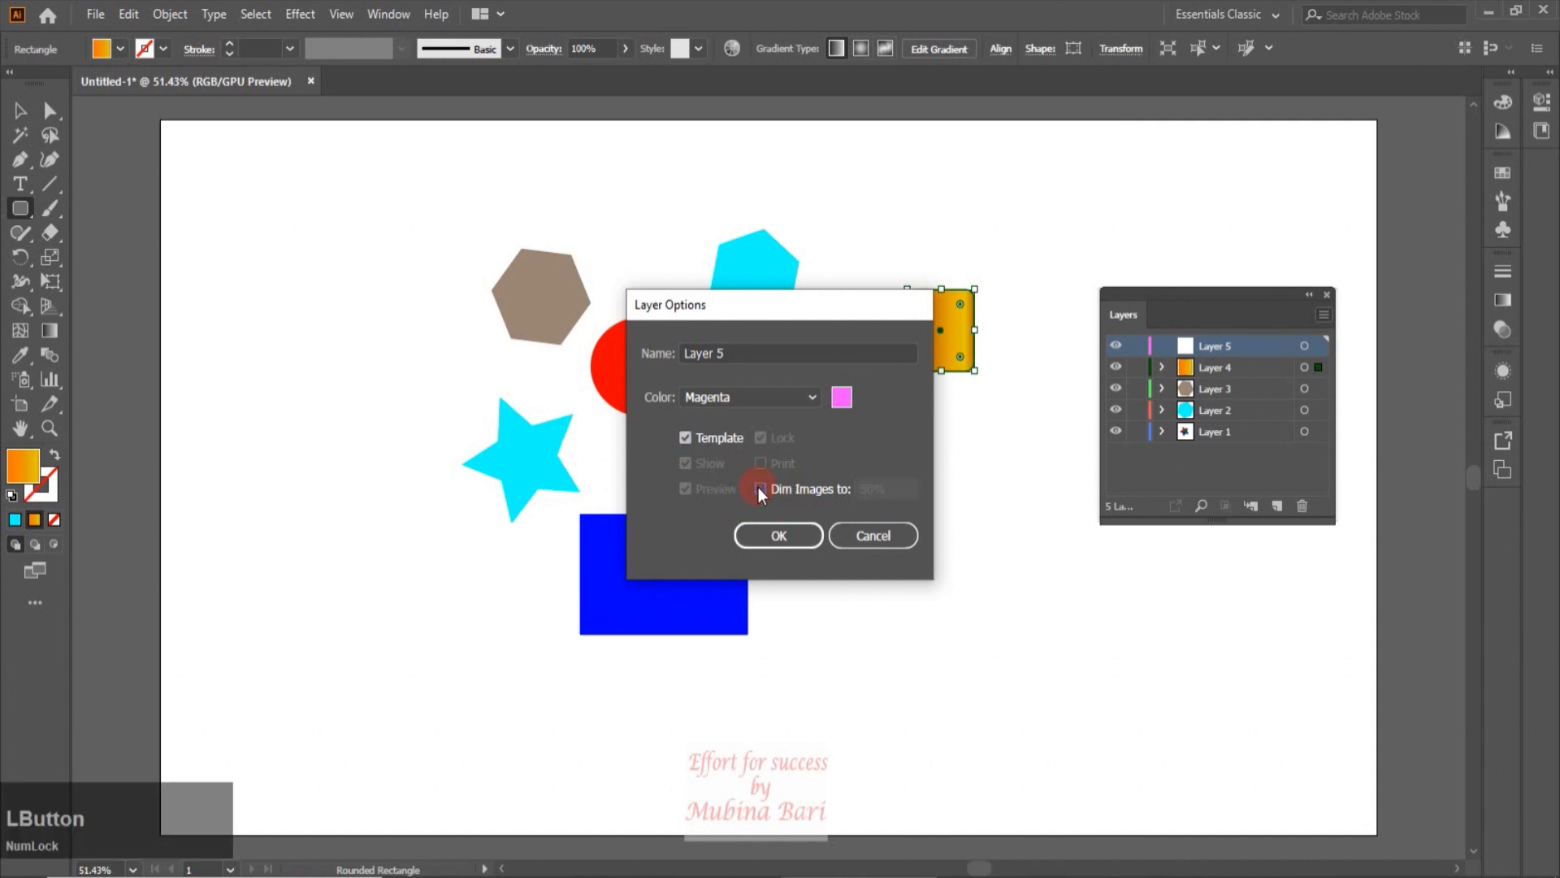
click(782, 539)
click(1216, 348)
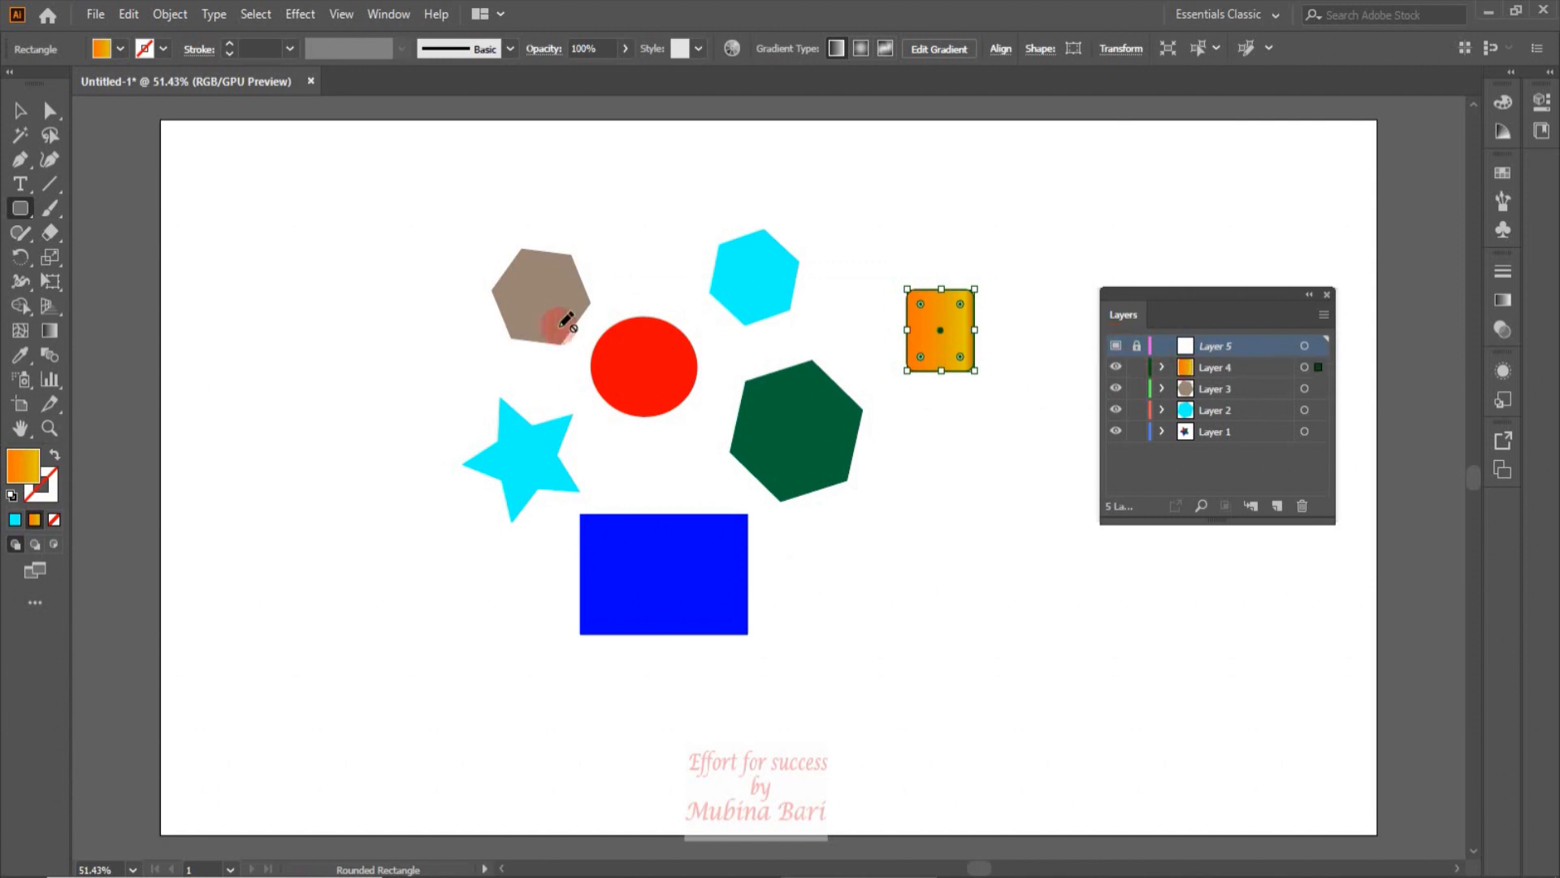
Try to draw a shape on the template Layer 5, and delete that layer.
drag(19, 209, 79, 252)
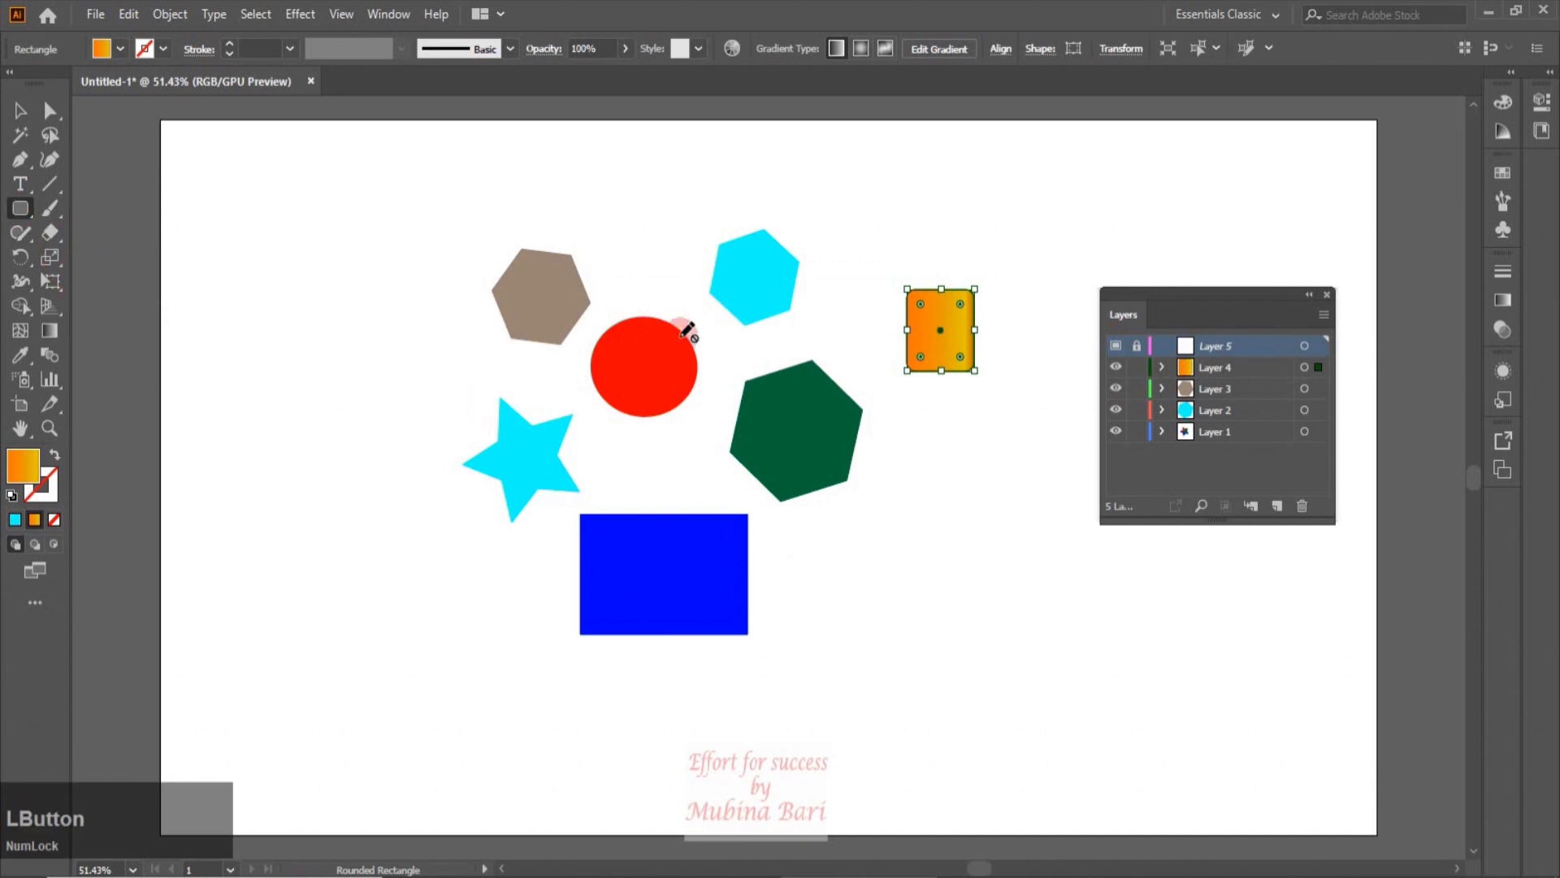
click(554, 300)
click(645, 404)
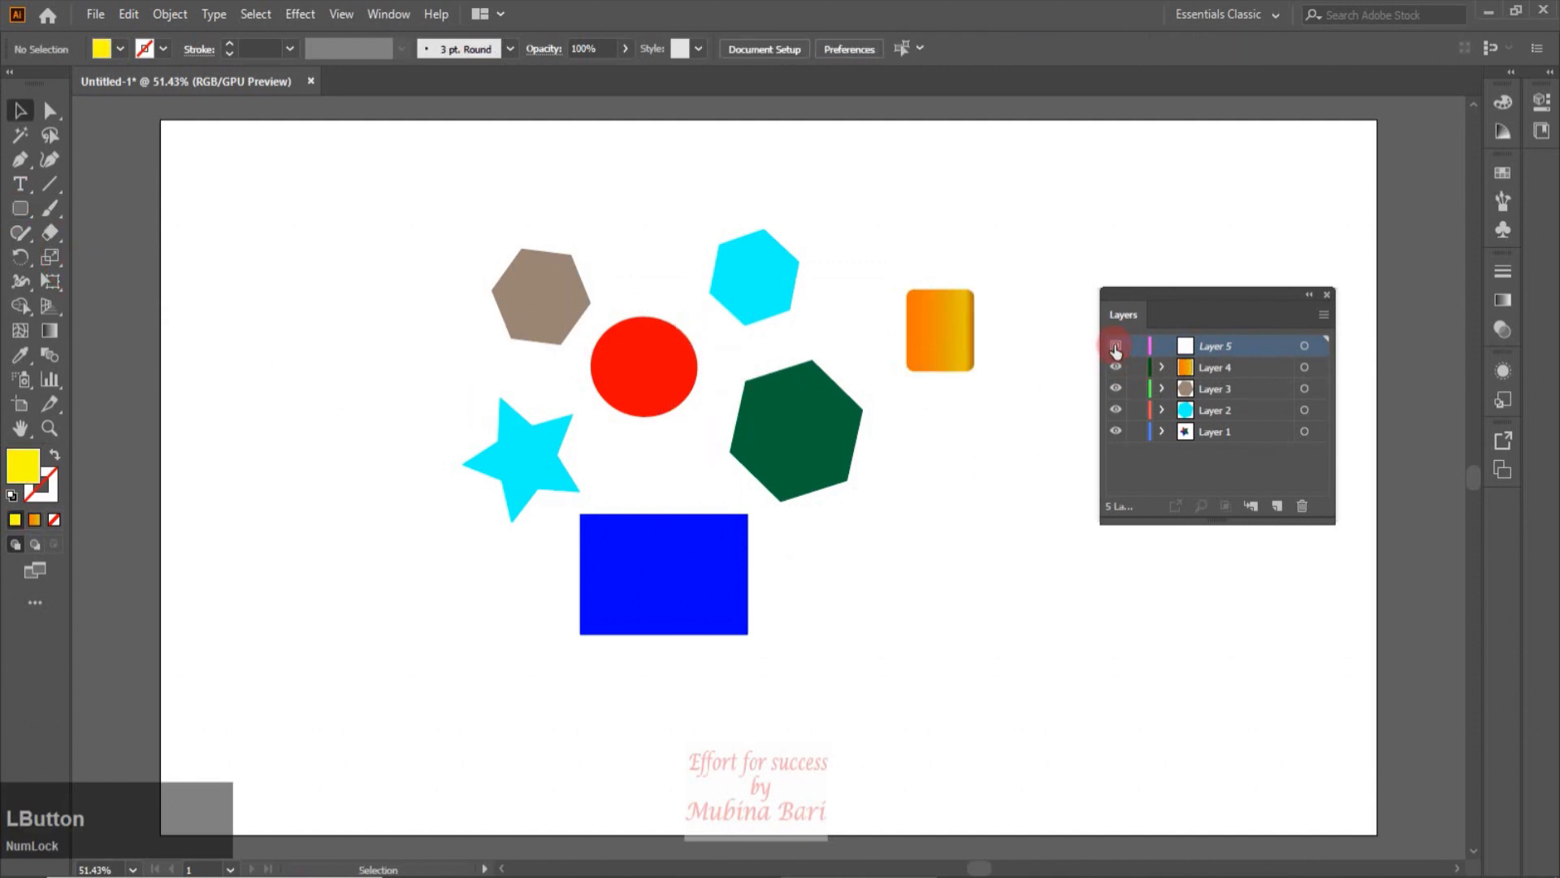
click(1281, 342)
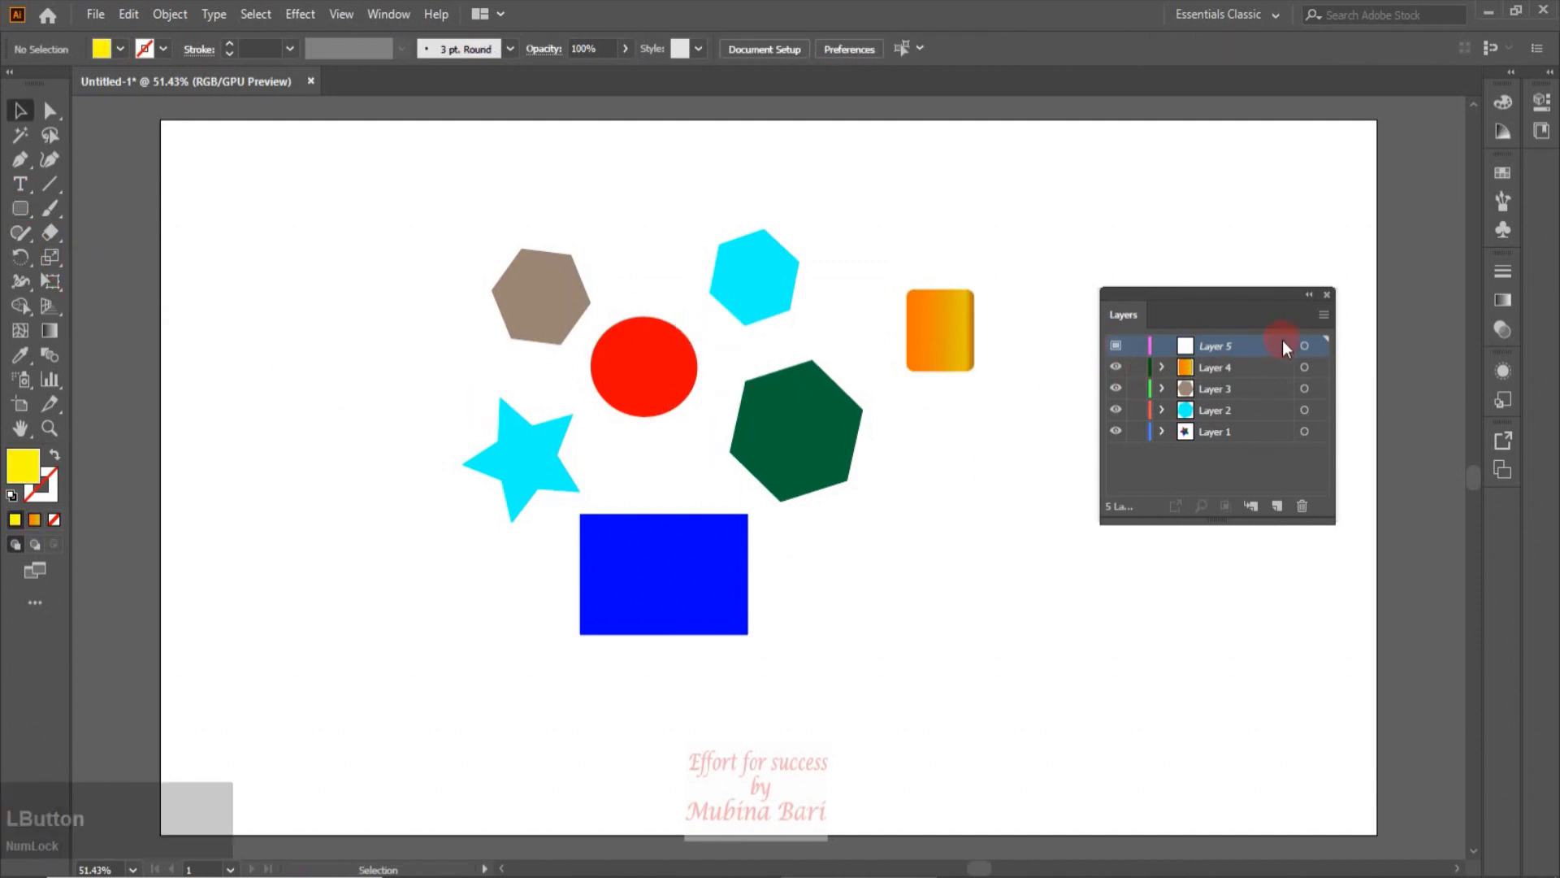
click(1301, 507)
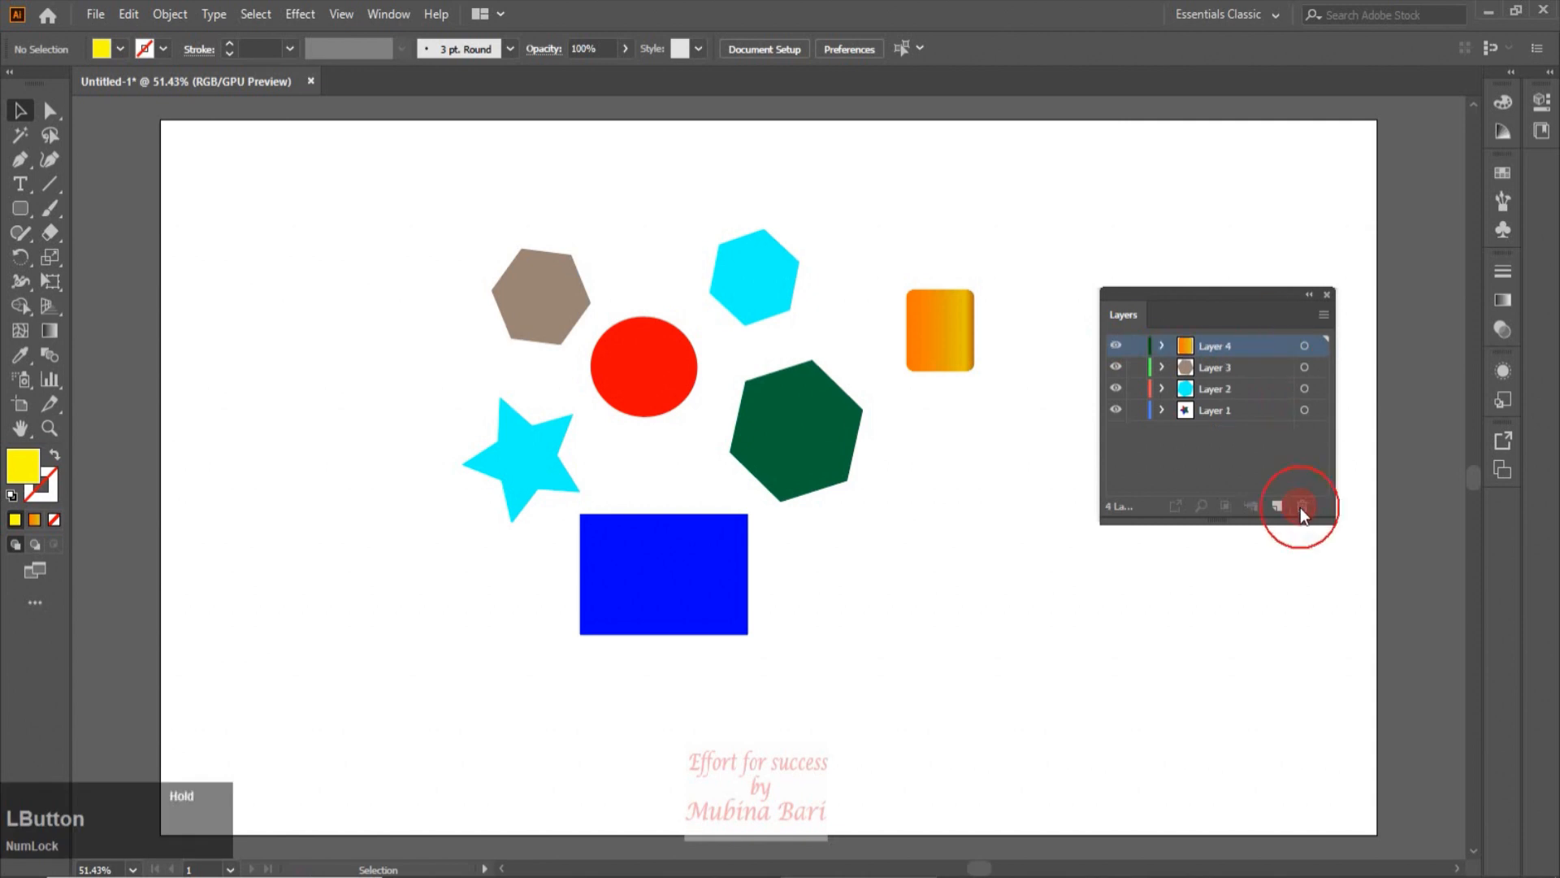
Create a new template layer named Layer 5 with images dimmed to 50%.
click(1324, 315)
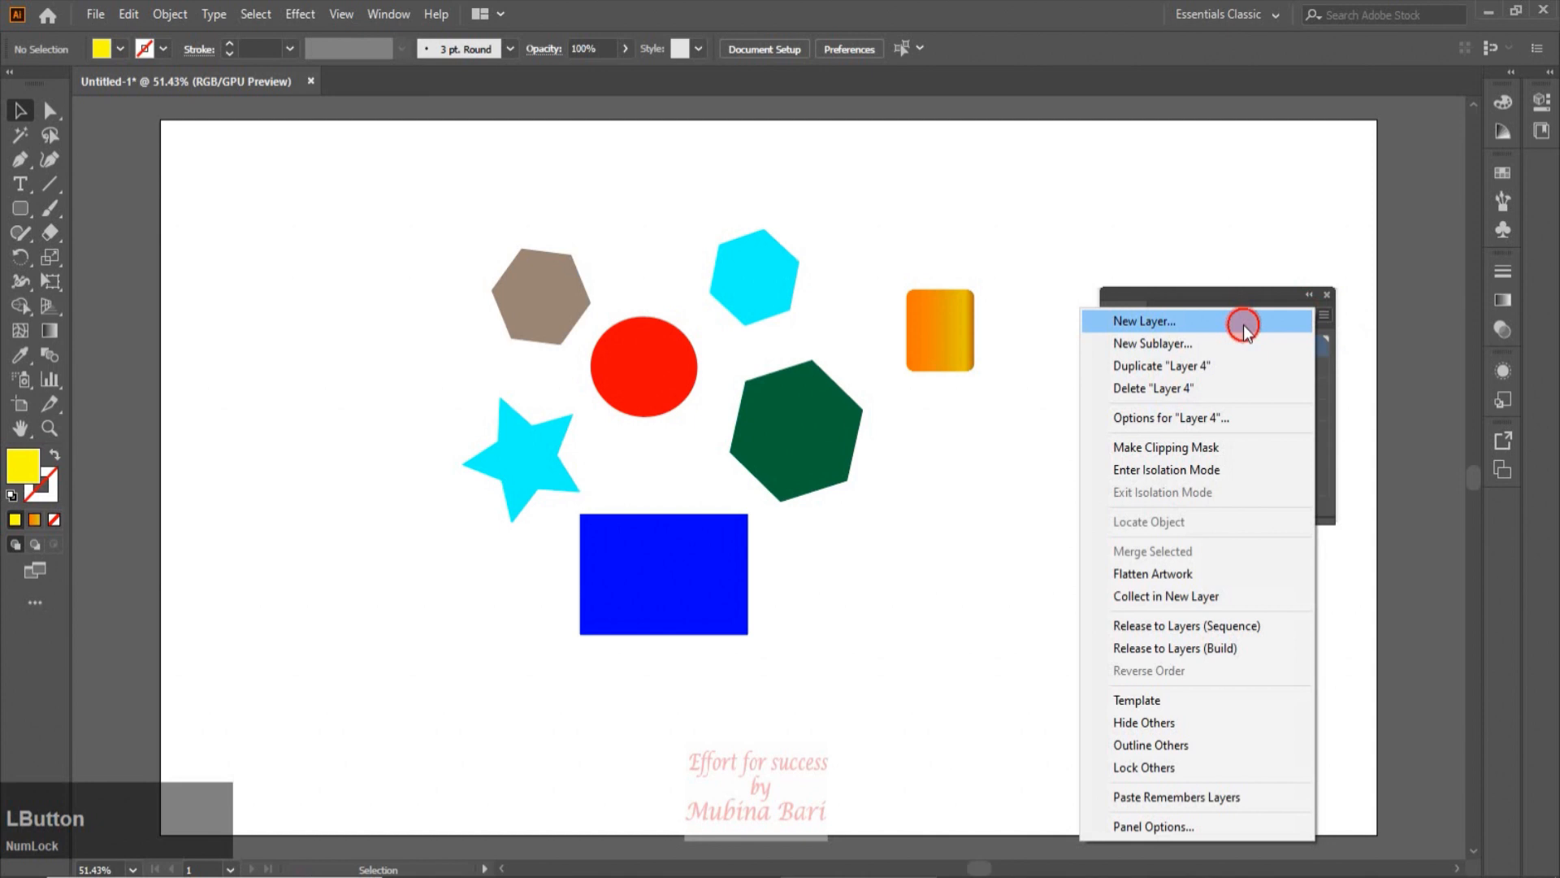
click(1243, 324)
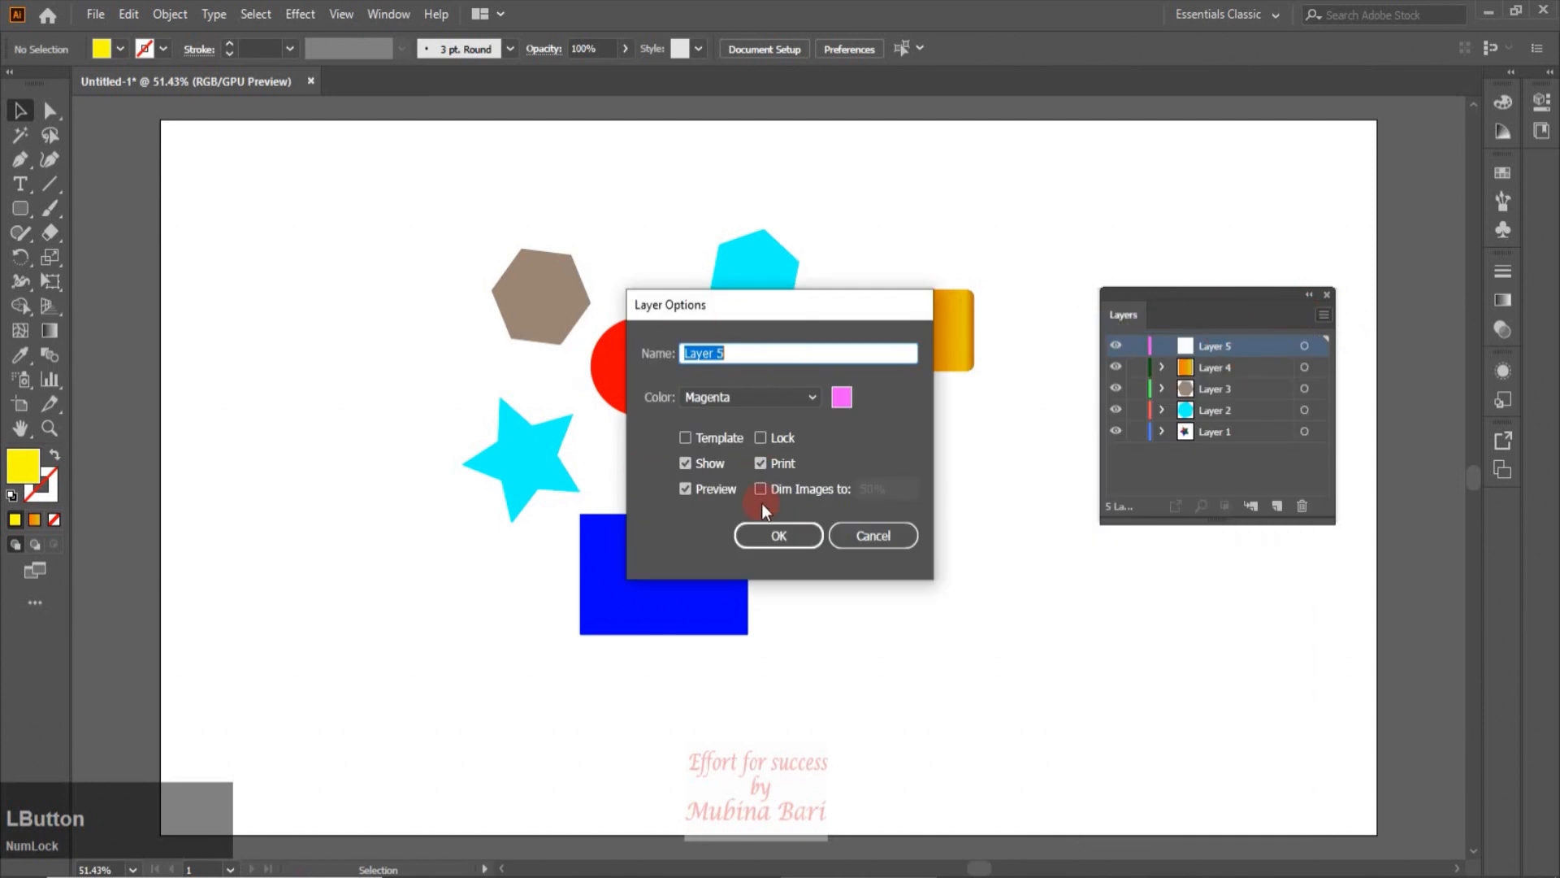
click(687, 438)
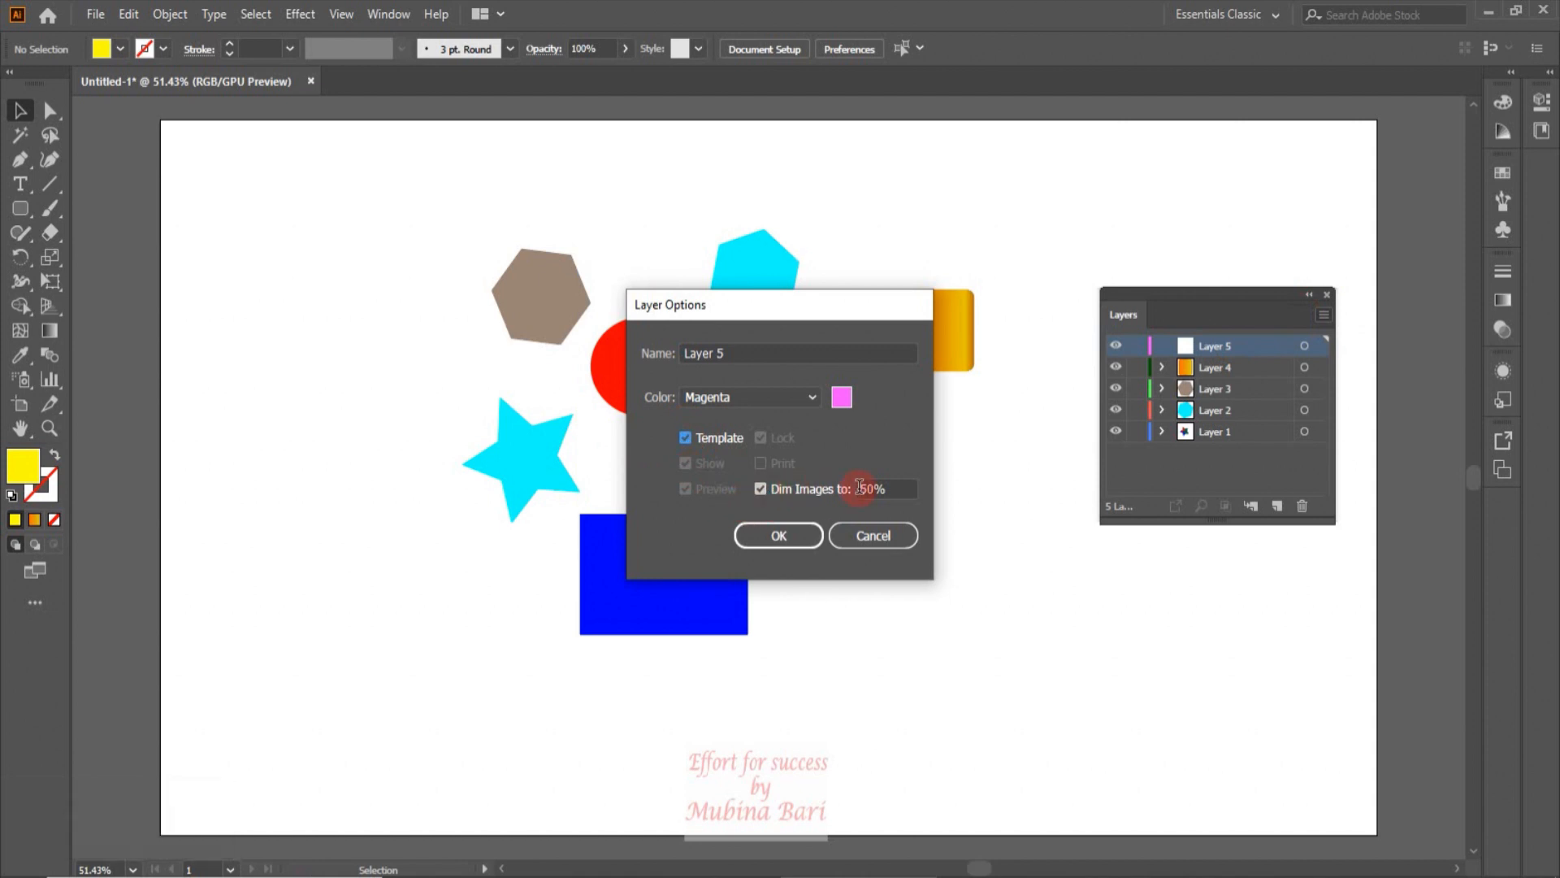
click(792, 539)
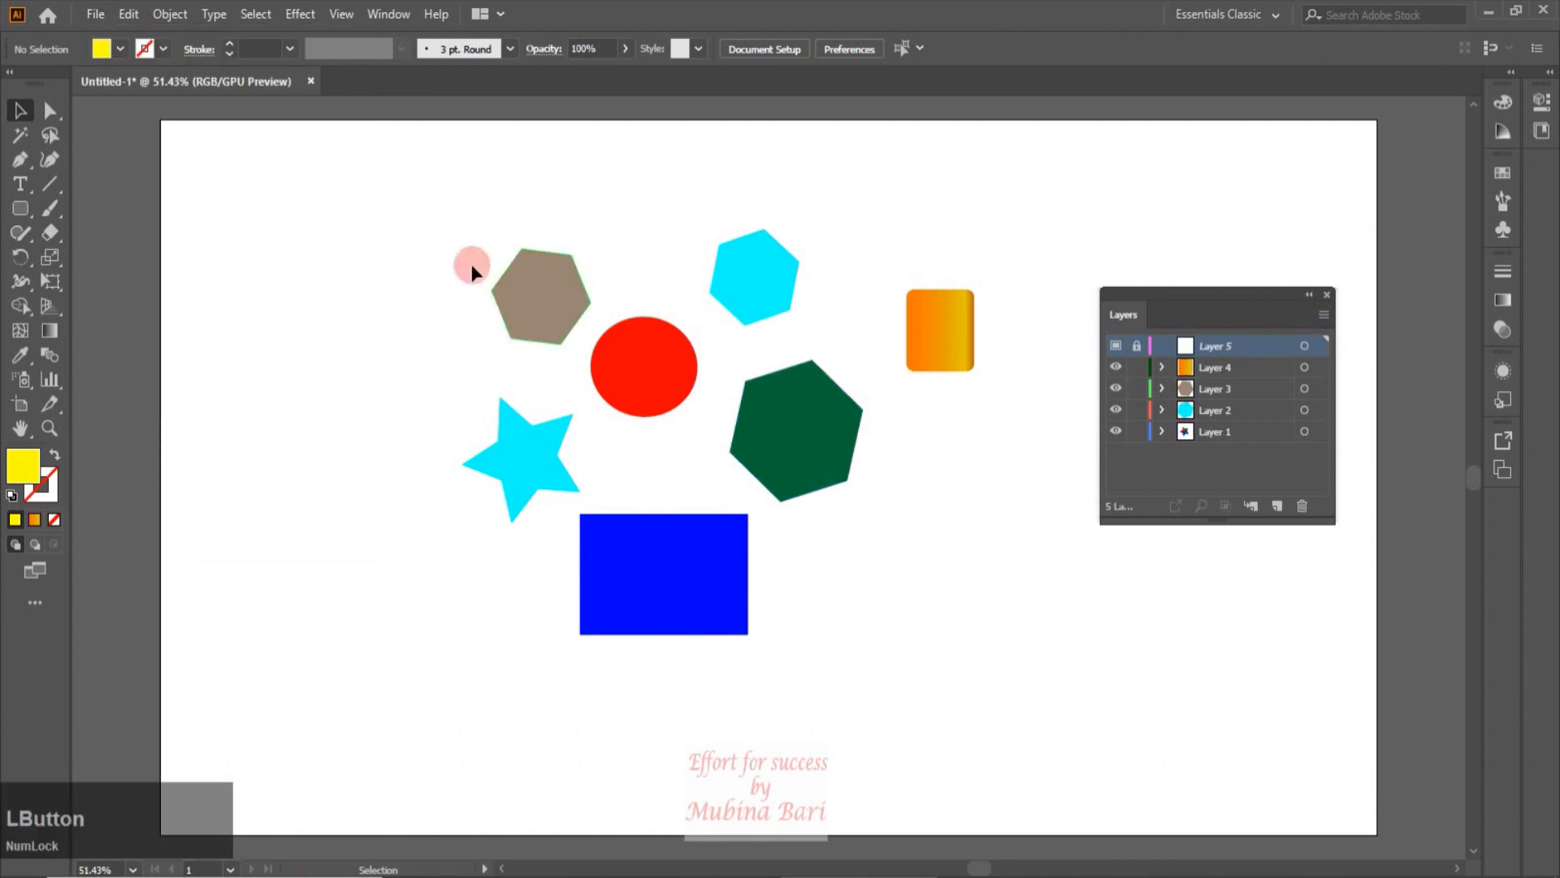
Check whether drawing and placing files are available on the locked template Layer 5, and unlock the layer.
click(16, 208)
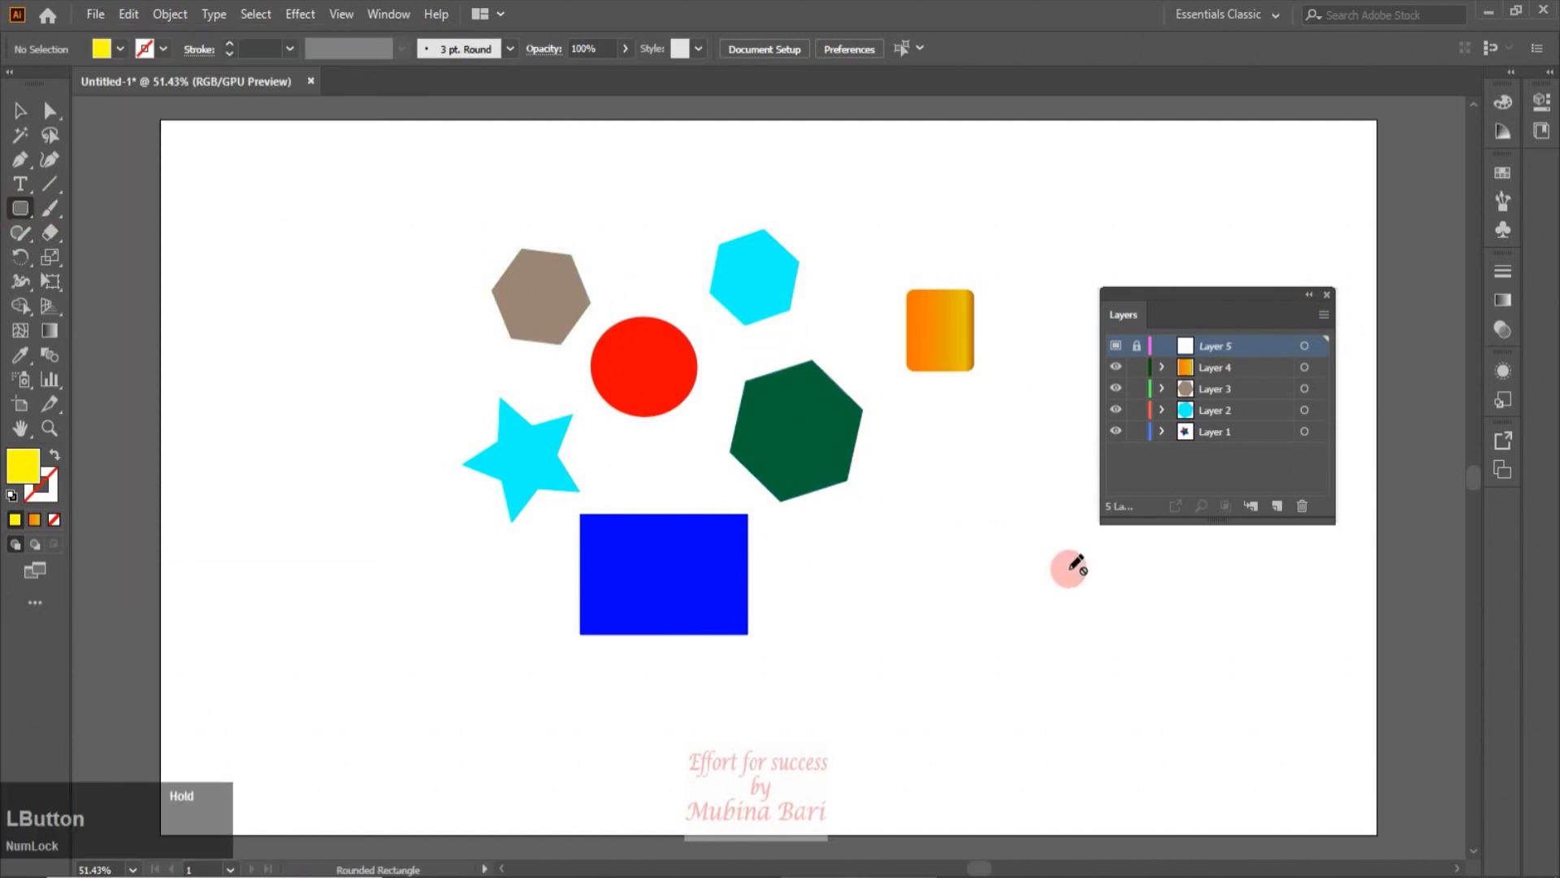
click(96, 14)
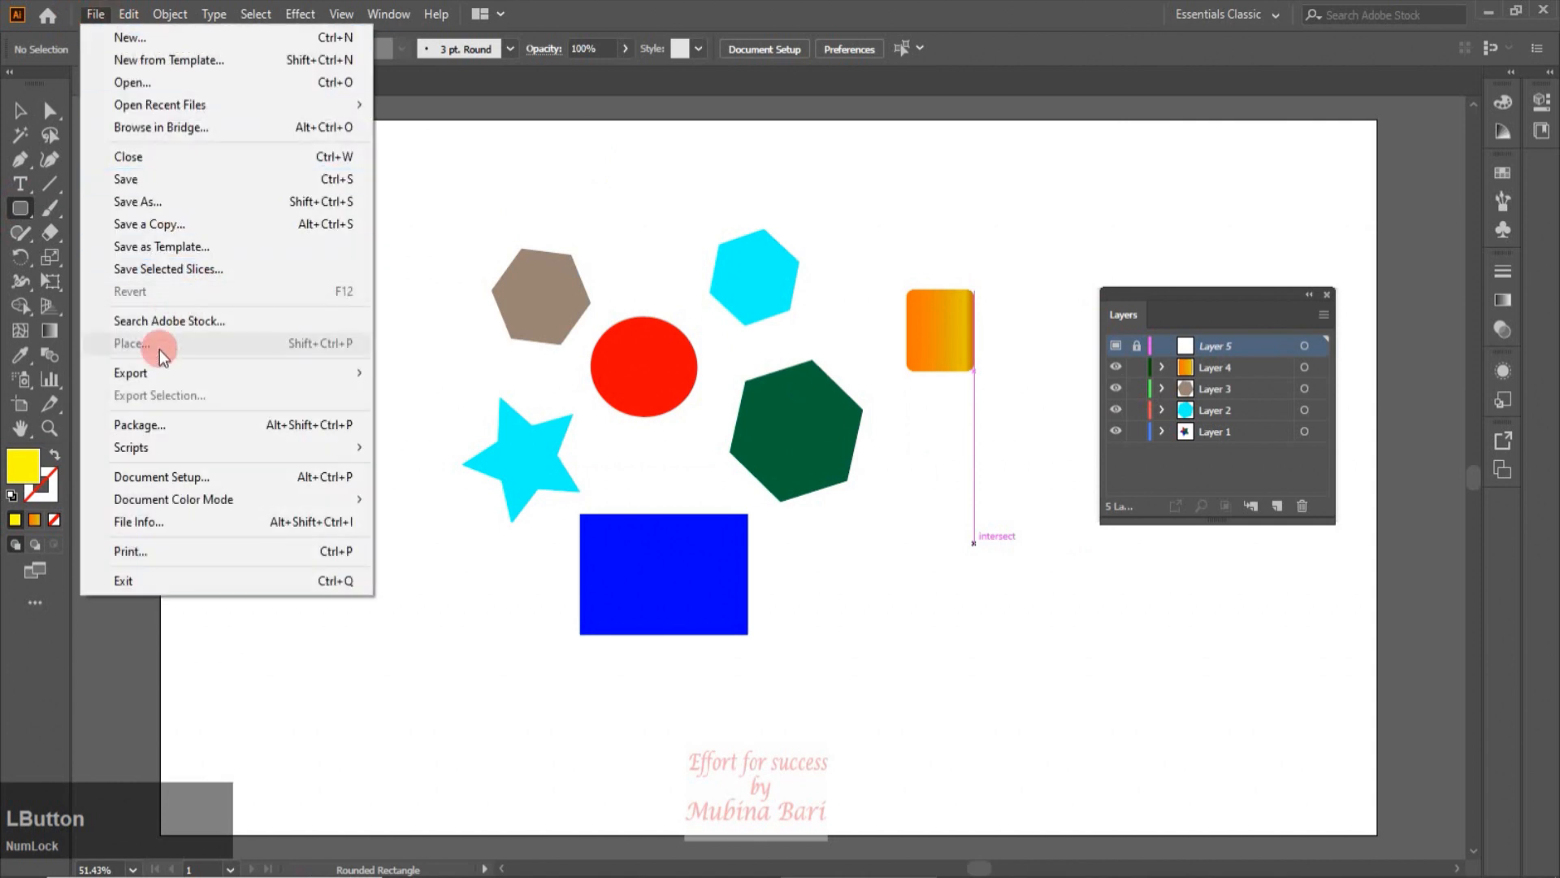
click(1034, 397)
click(1117, 351)
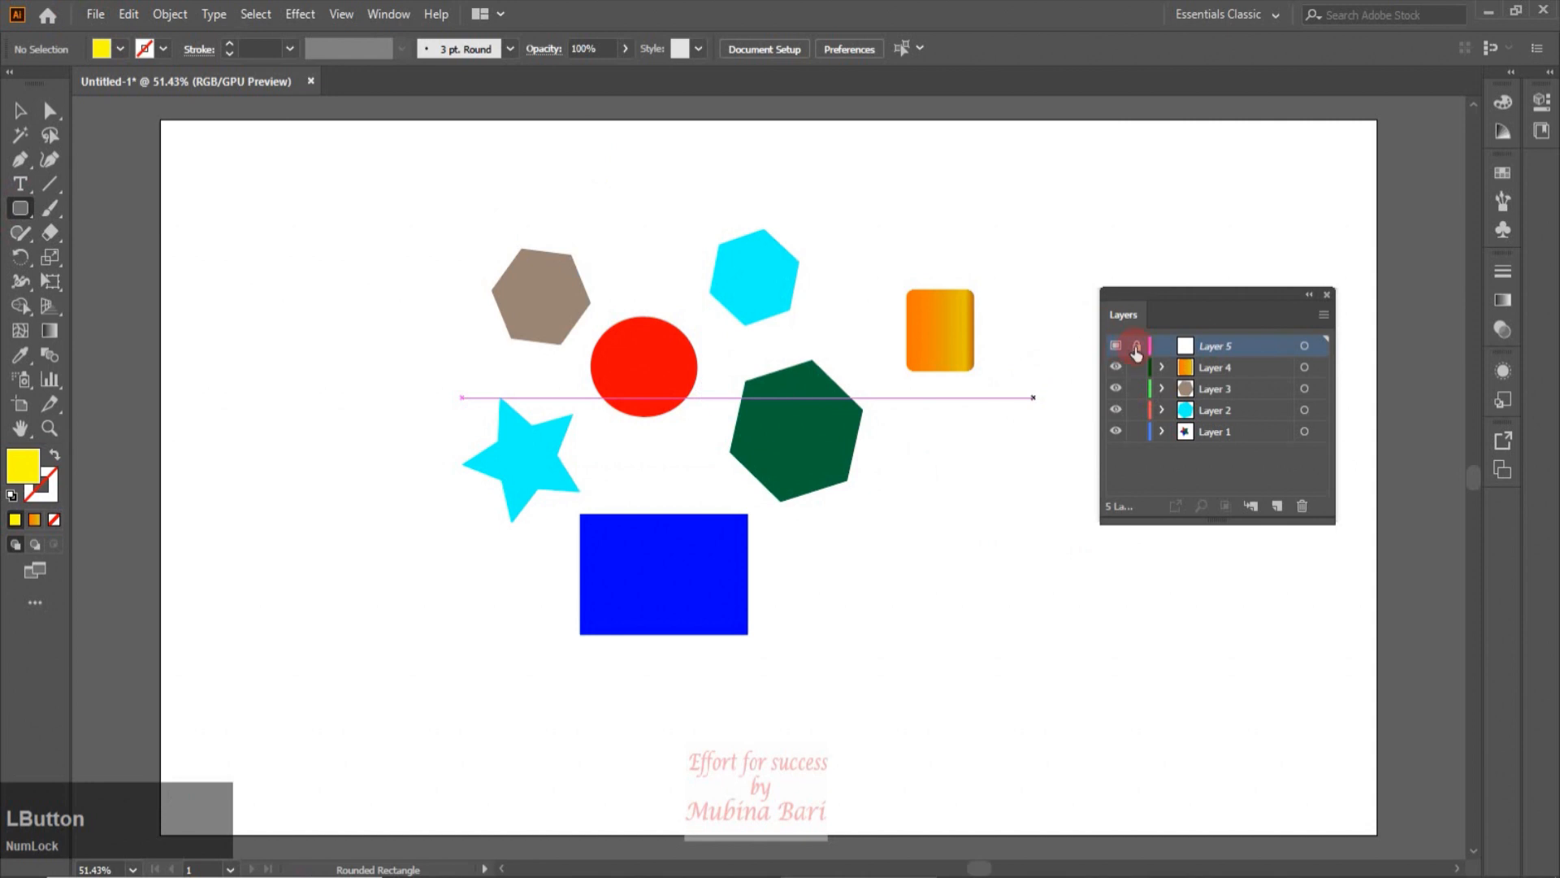
click(1136, 351)
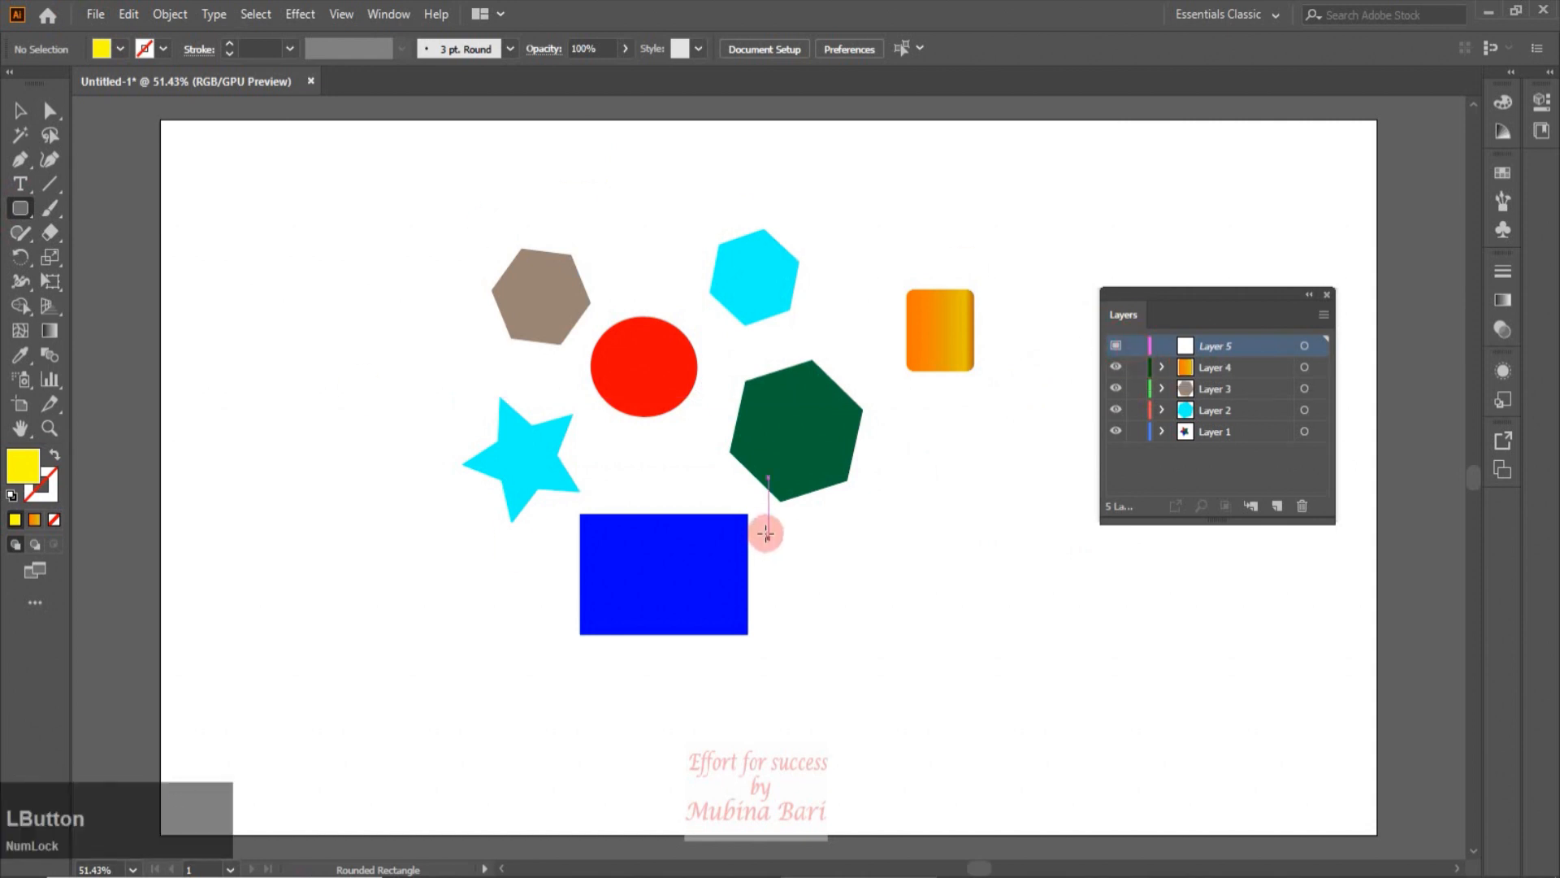
Place the image tof-mayanoff-204876-unsplash on Layer 5 over the shapes, and toggle the layer's visibility off and on.
drag(104, 11, 115, 345)
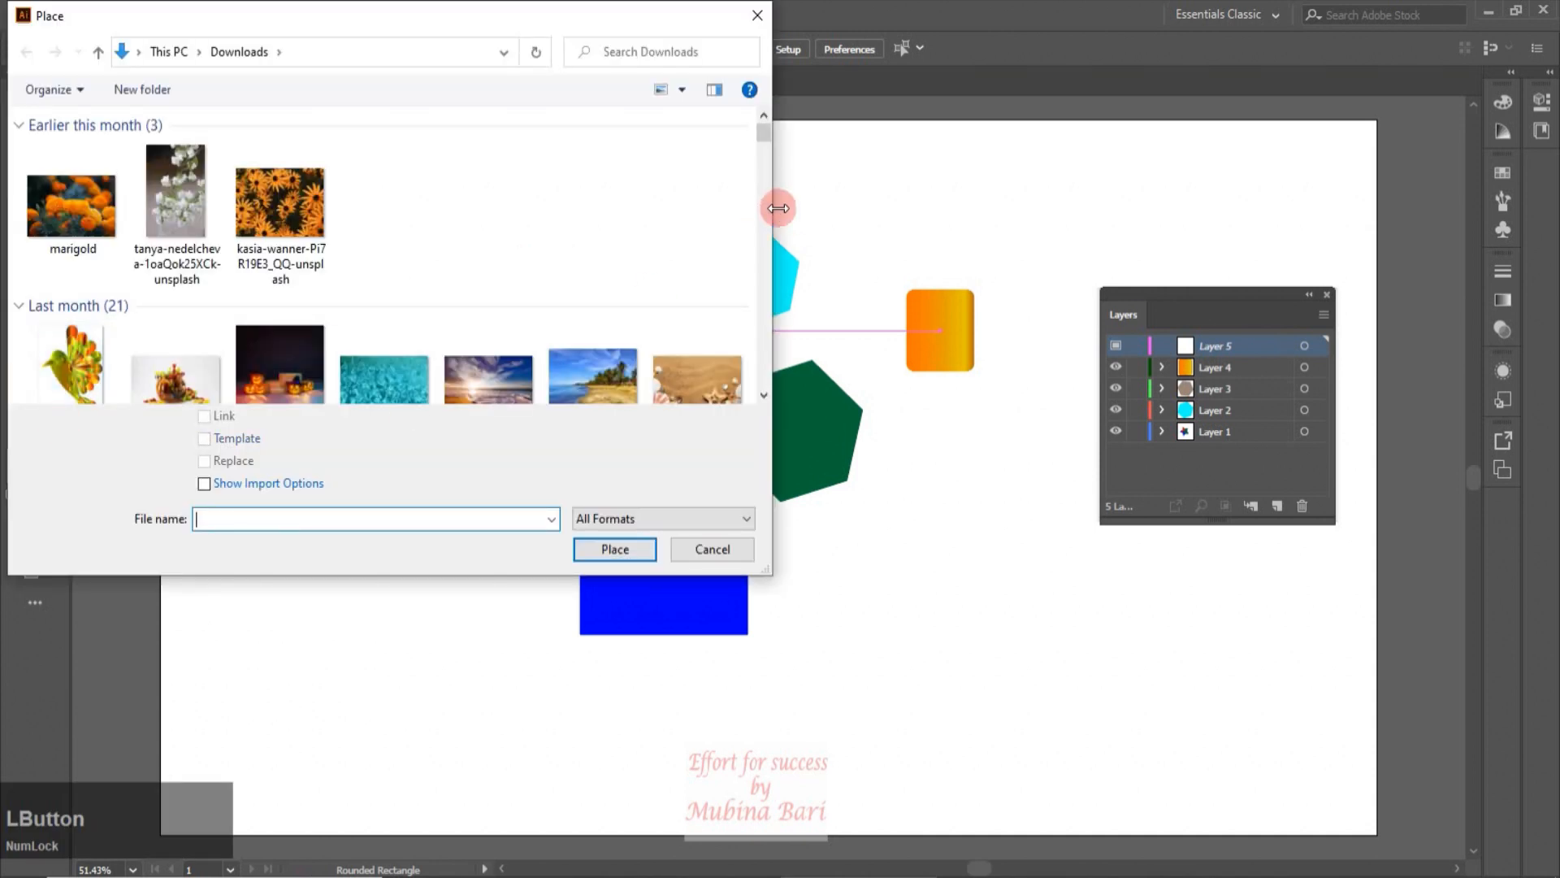
drag(758, 135, 738, 372)
click(483, 241)
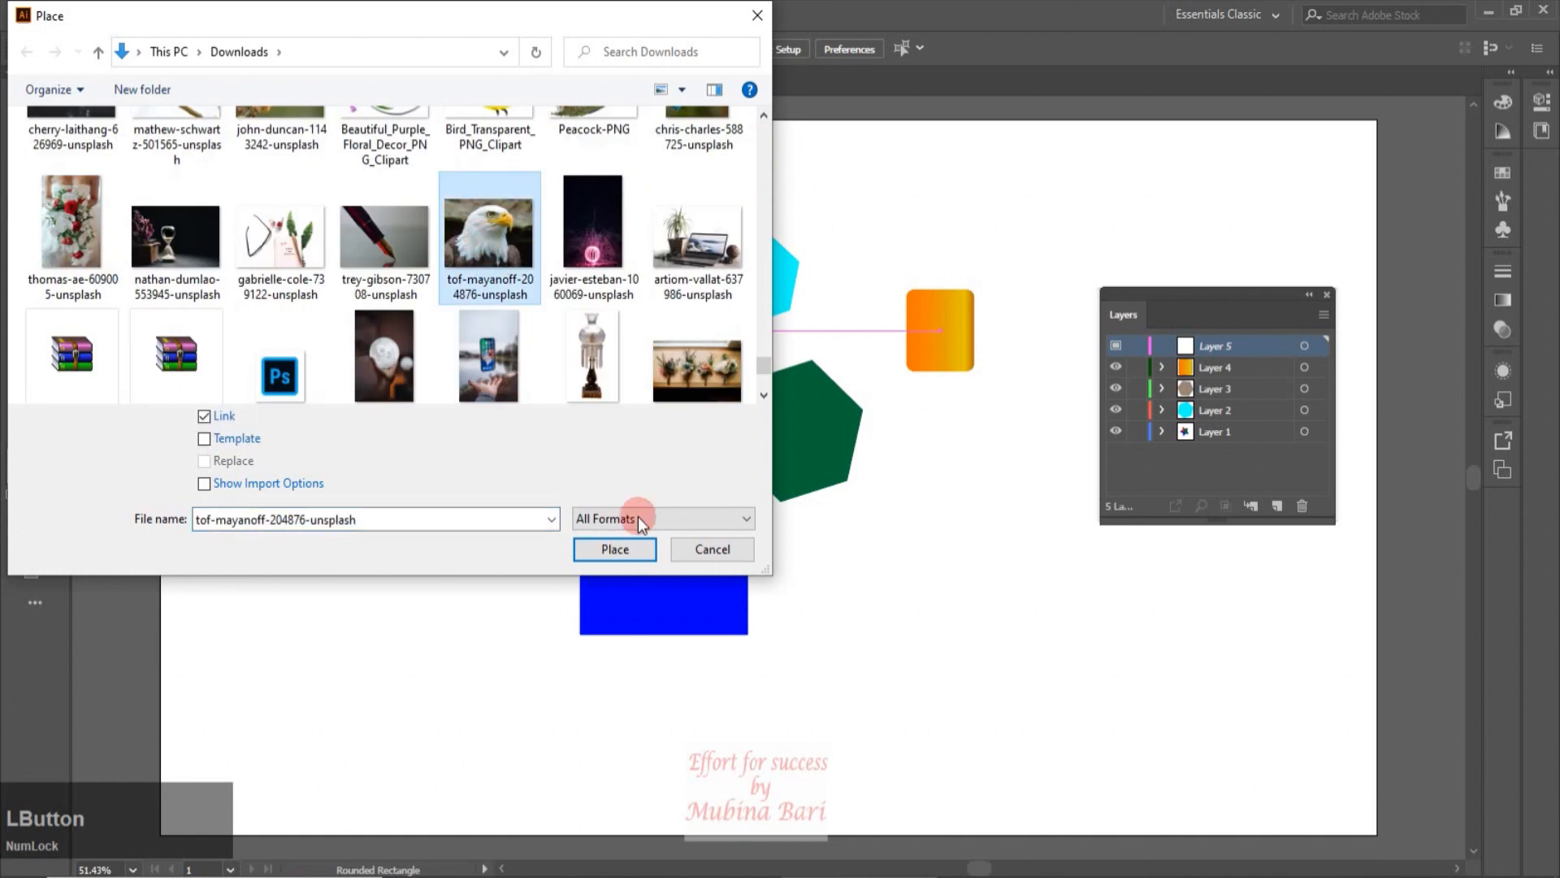
click(611, 548)
drag(555, 286, 860, 568)
click(1115, 346)
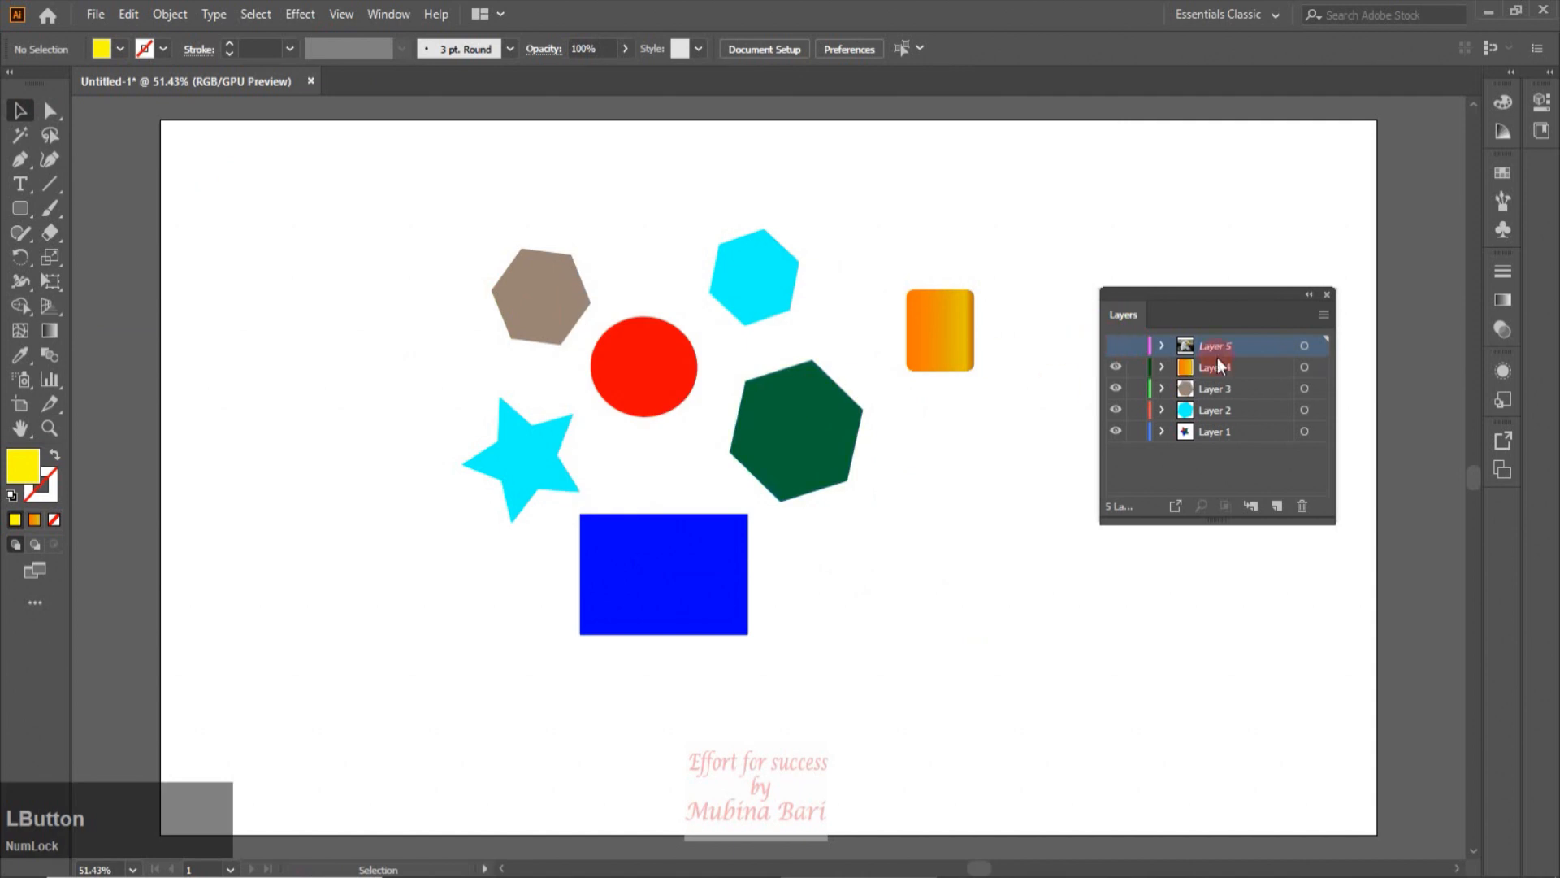
click(1115, 345)
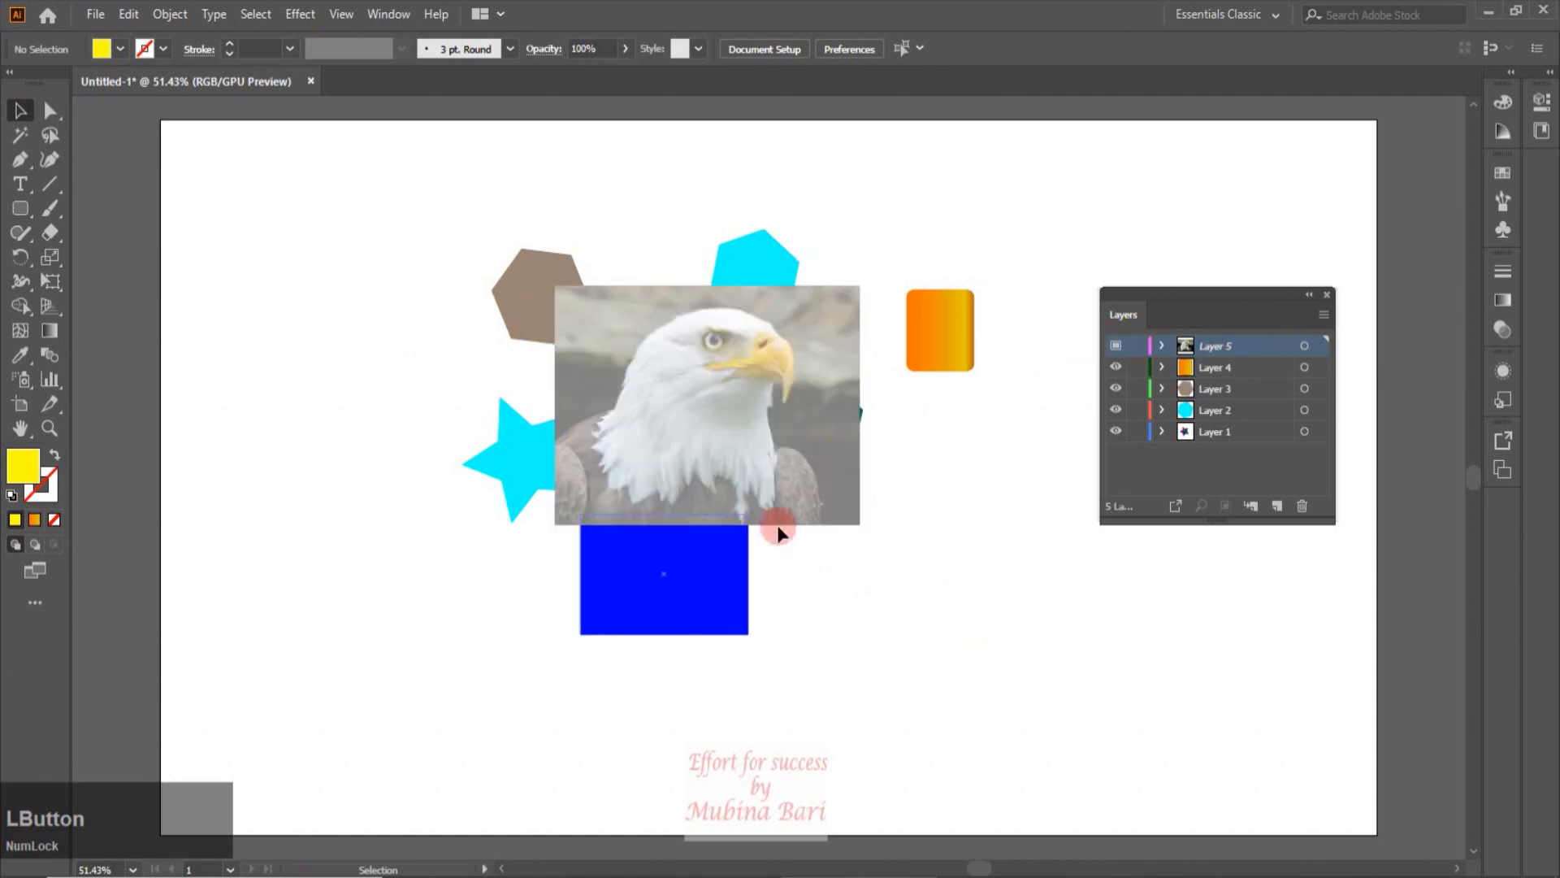
Move the eagle photo slightly down over the shapes and lock Layer 5.
click(754, 355)
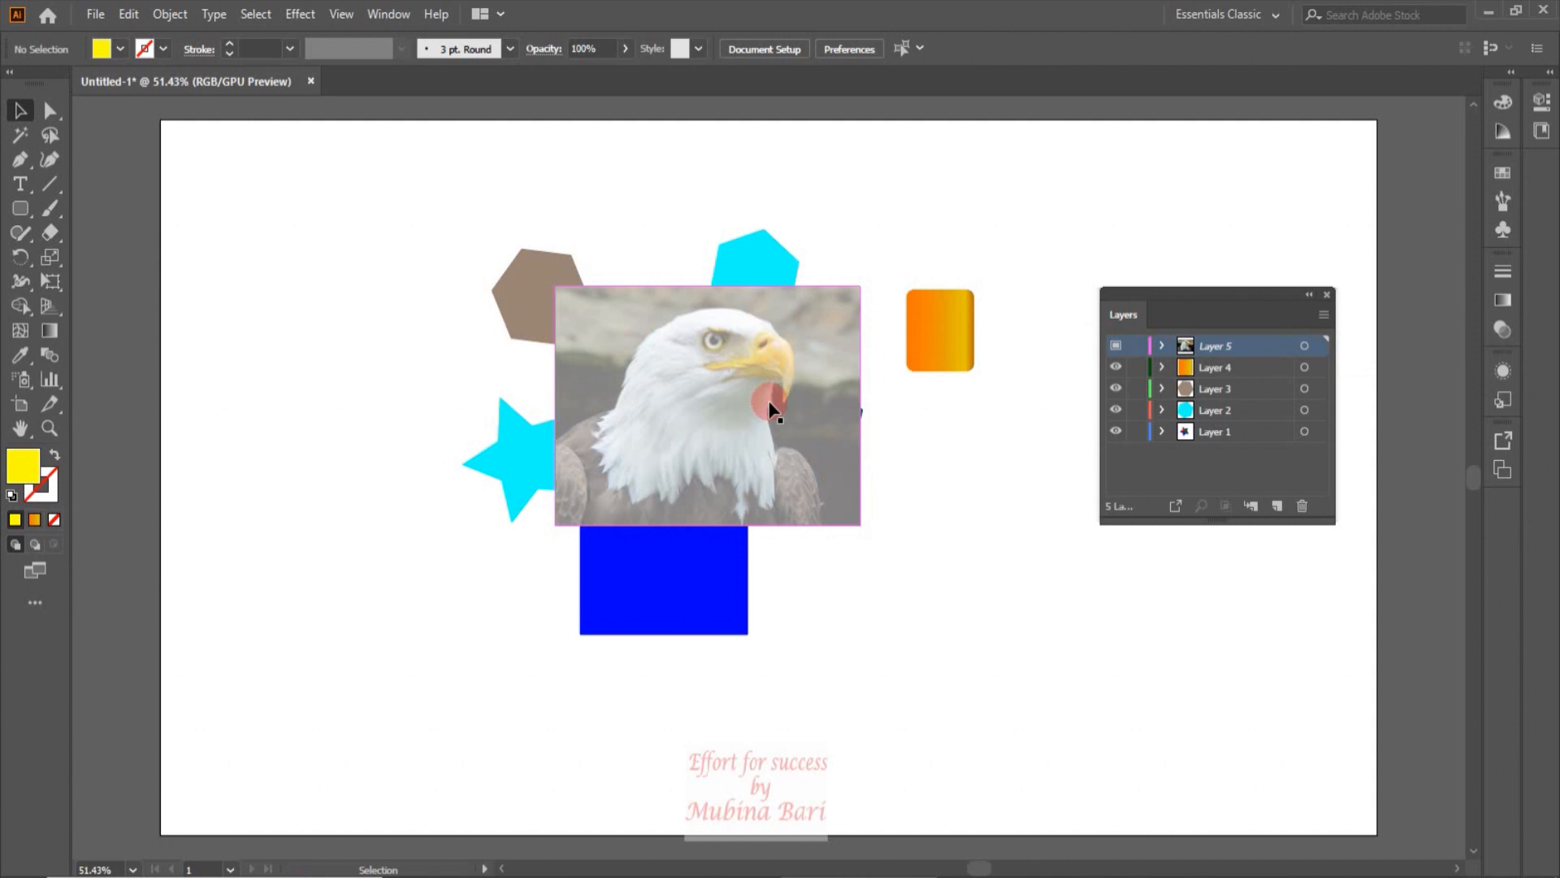
drag(771, 408, 762, 445)
click(1136, 345)
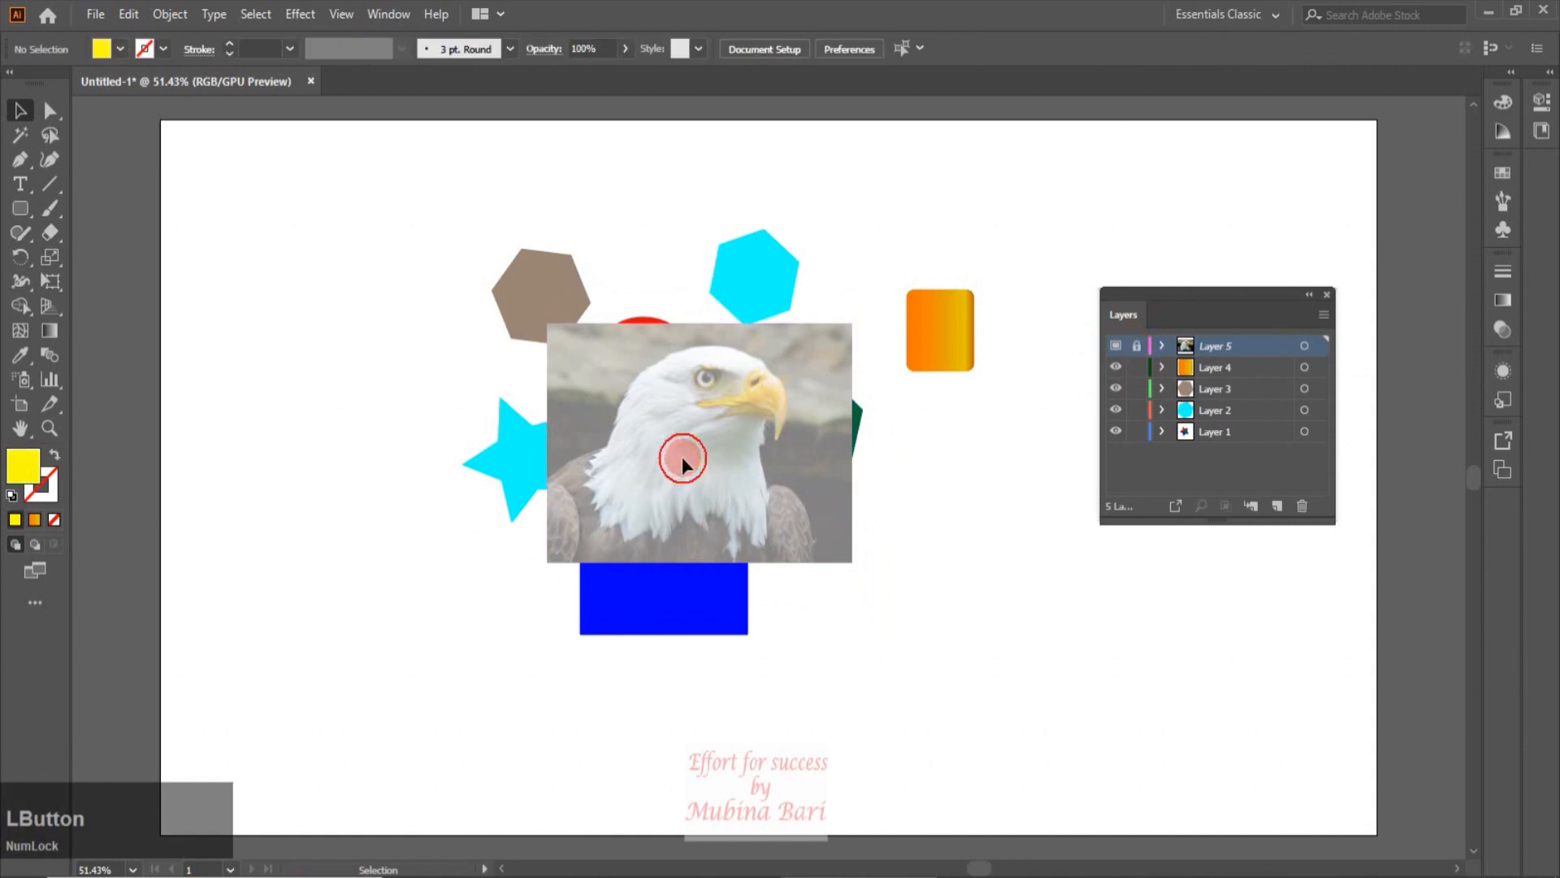
Move the red circle and the green hexagon out from under the eagle photo to its right side.
drag(634, 368, 881, 514)
shift+click(733, 461)
drag(951, 454, 963, 430)
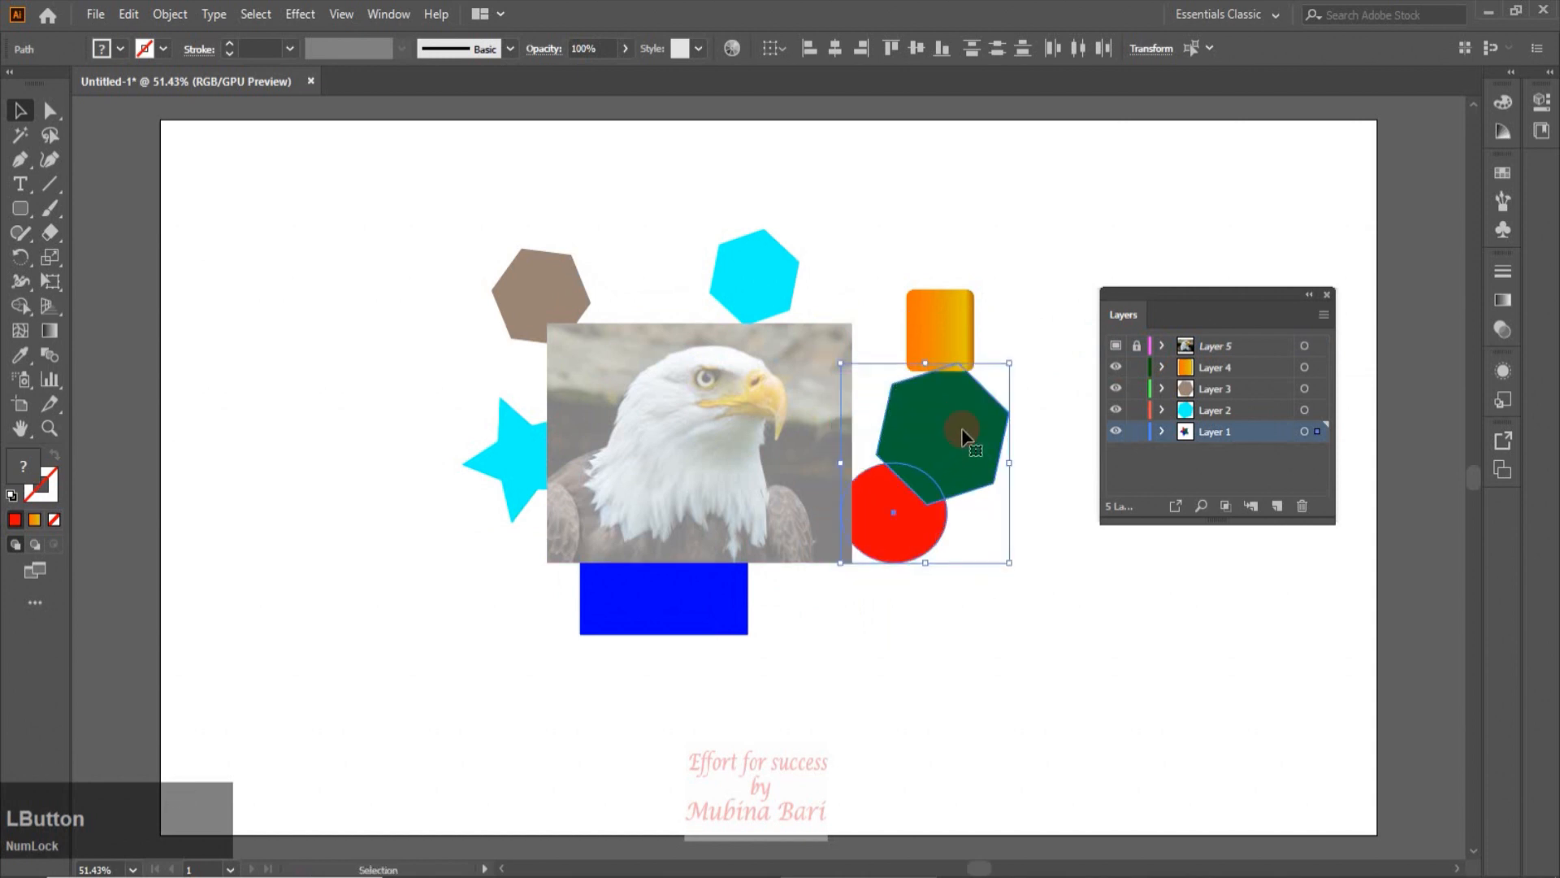
Move the red circle and green hexagon slightly down and left toward the eagle photo, and try to move the locked photo.
drag(911, 543, 888, 569)
drag(590, 389, 718, 455)
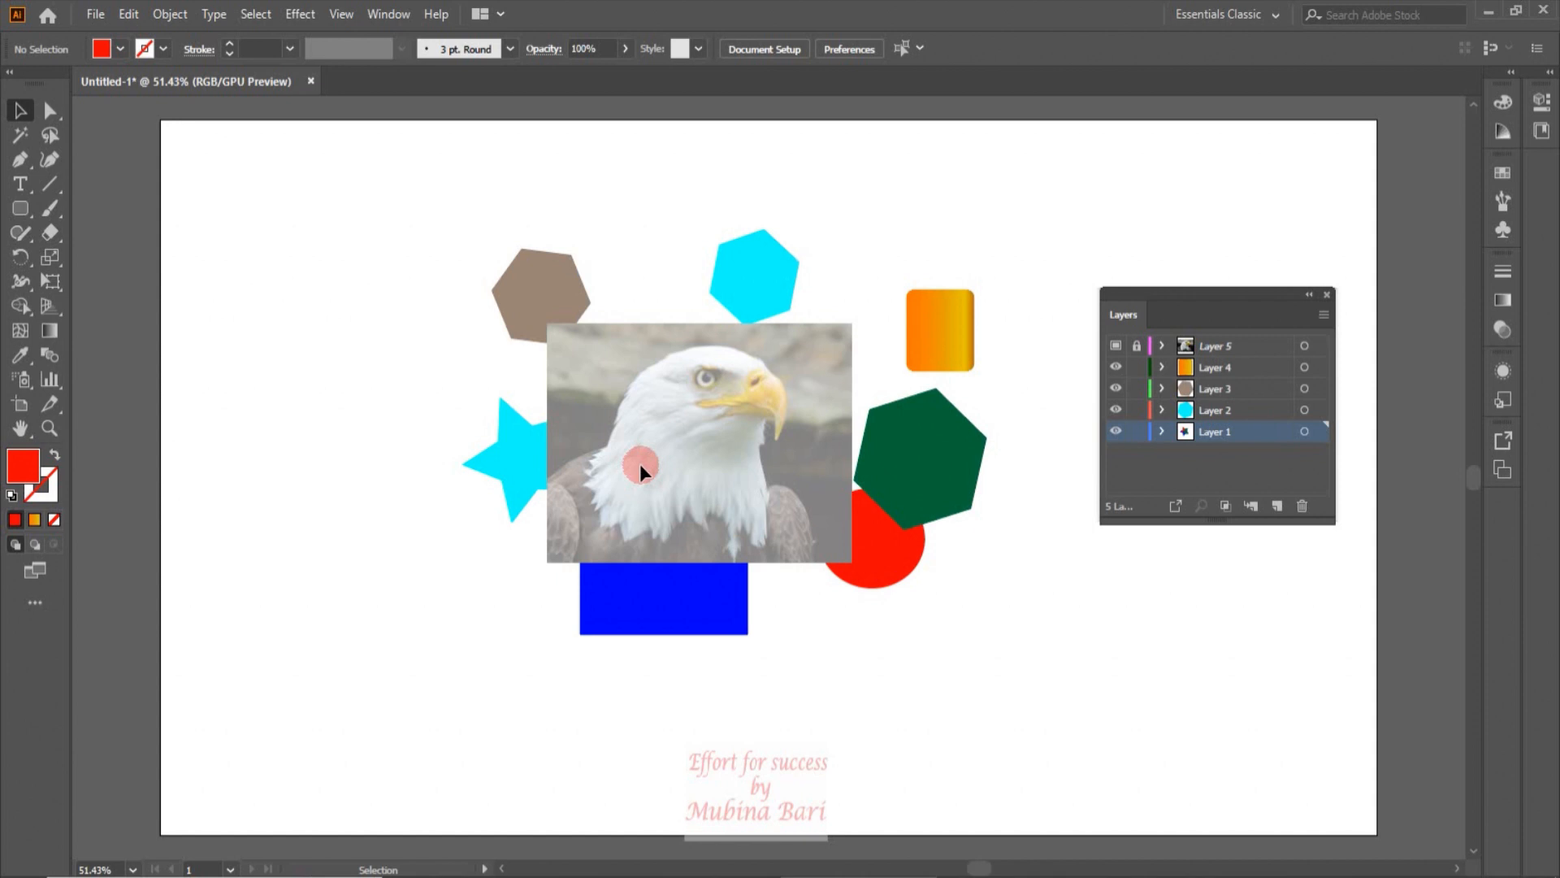
Delete Layer 5 together with the eagle photo it contains.
drag(1212, 344, 1192, 438)
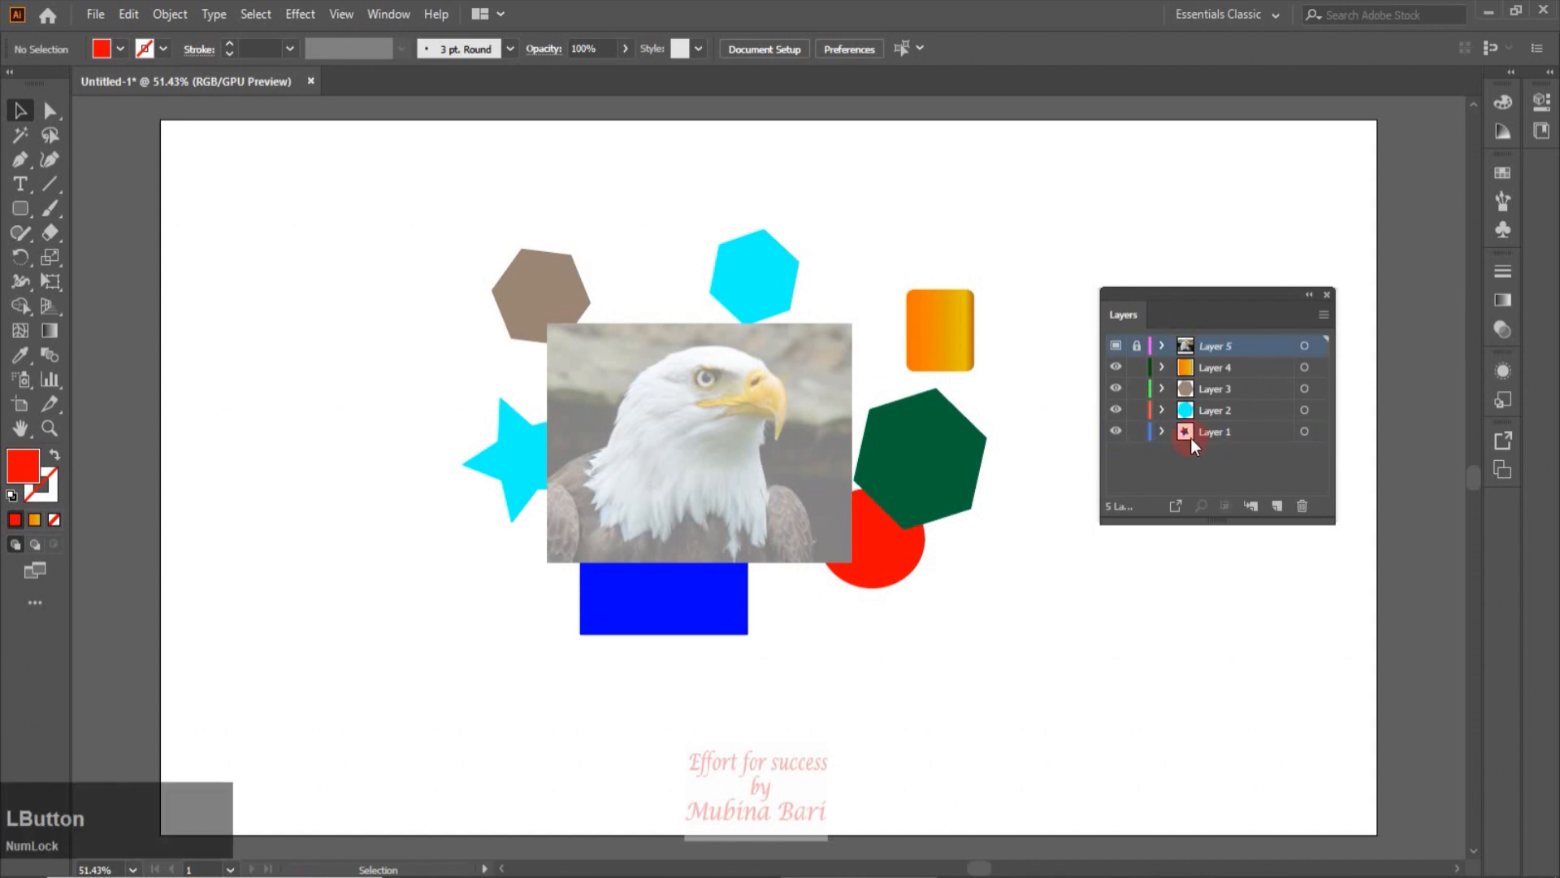
click(1302, 506)
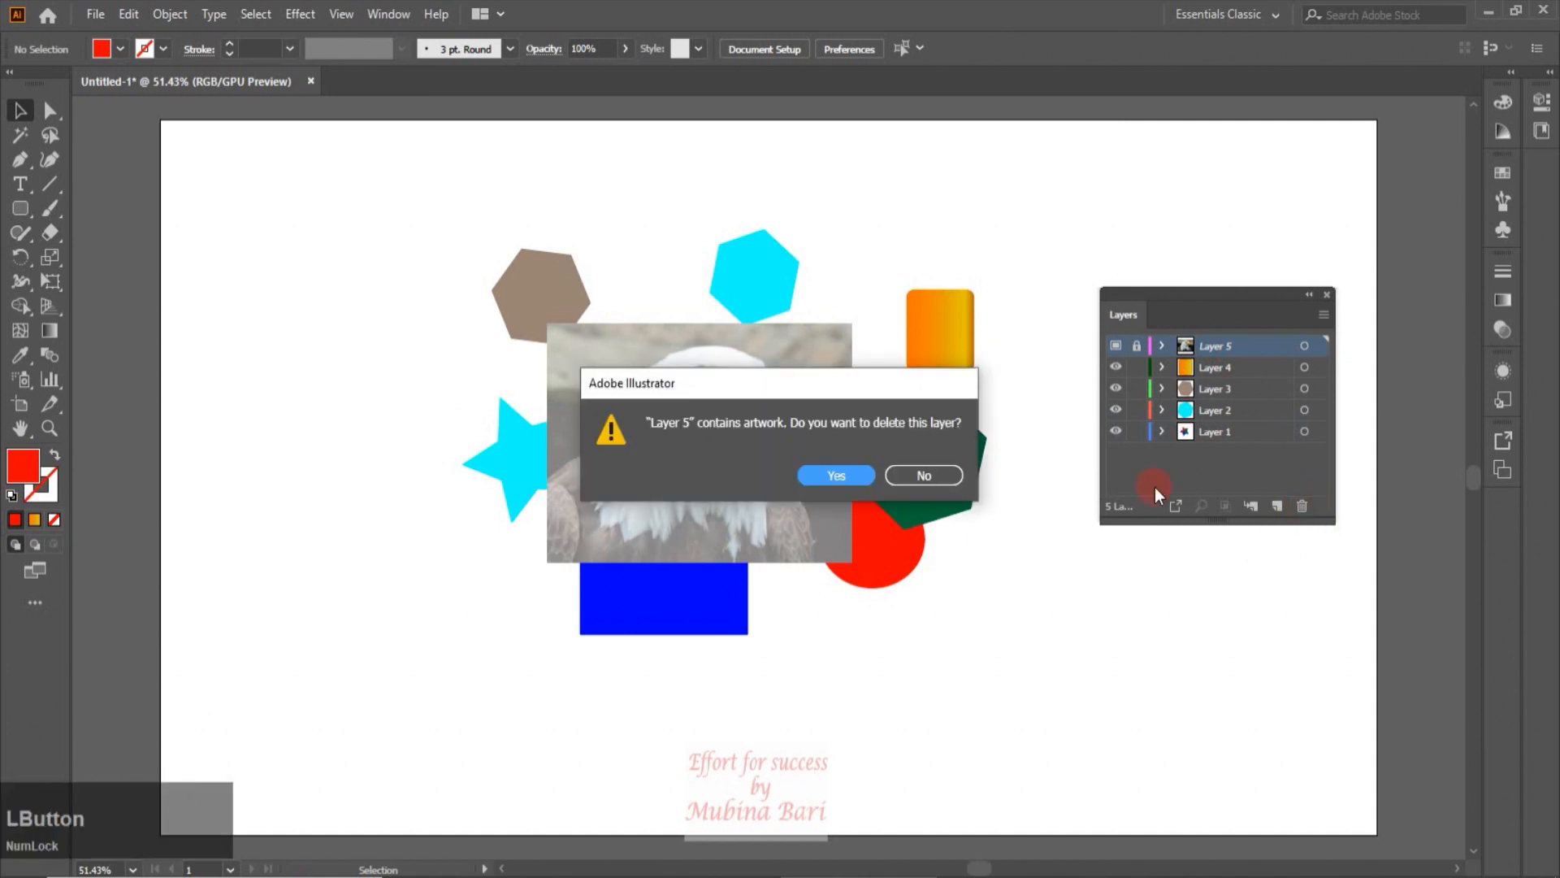
click(821, 479)
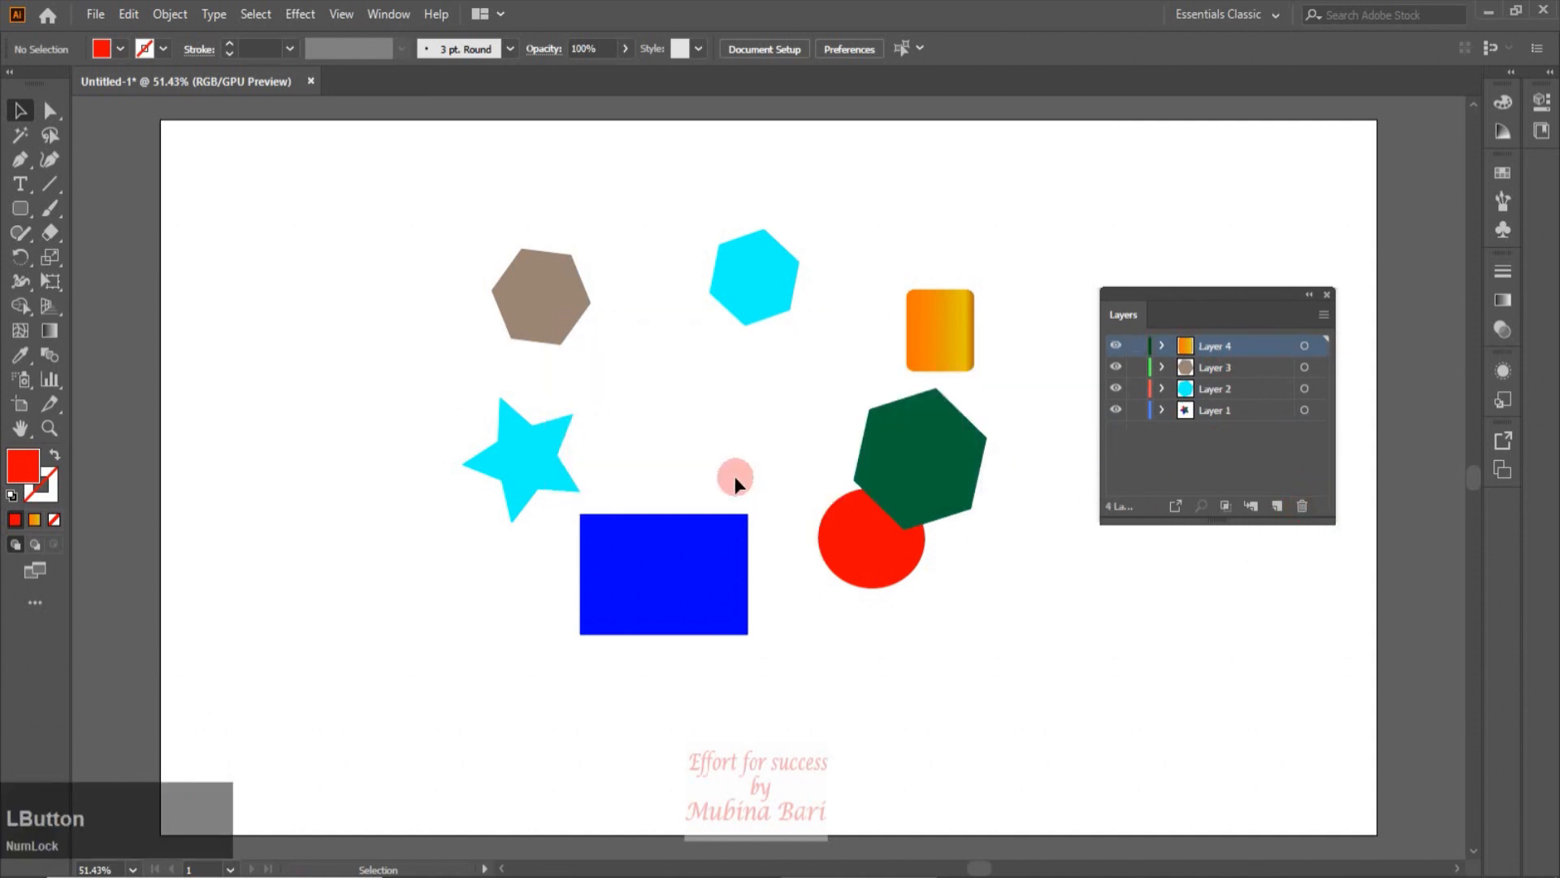
Check Layer 4's options without changing them, and create a new sublayer inside Layer 4 with the color Magenta.
double_click(1265, 345)
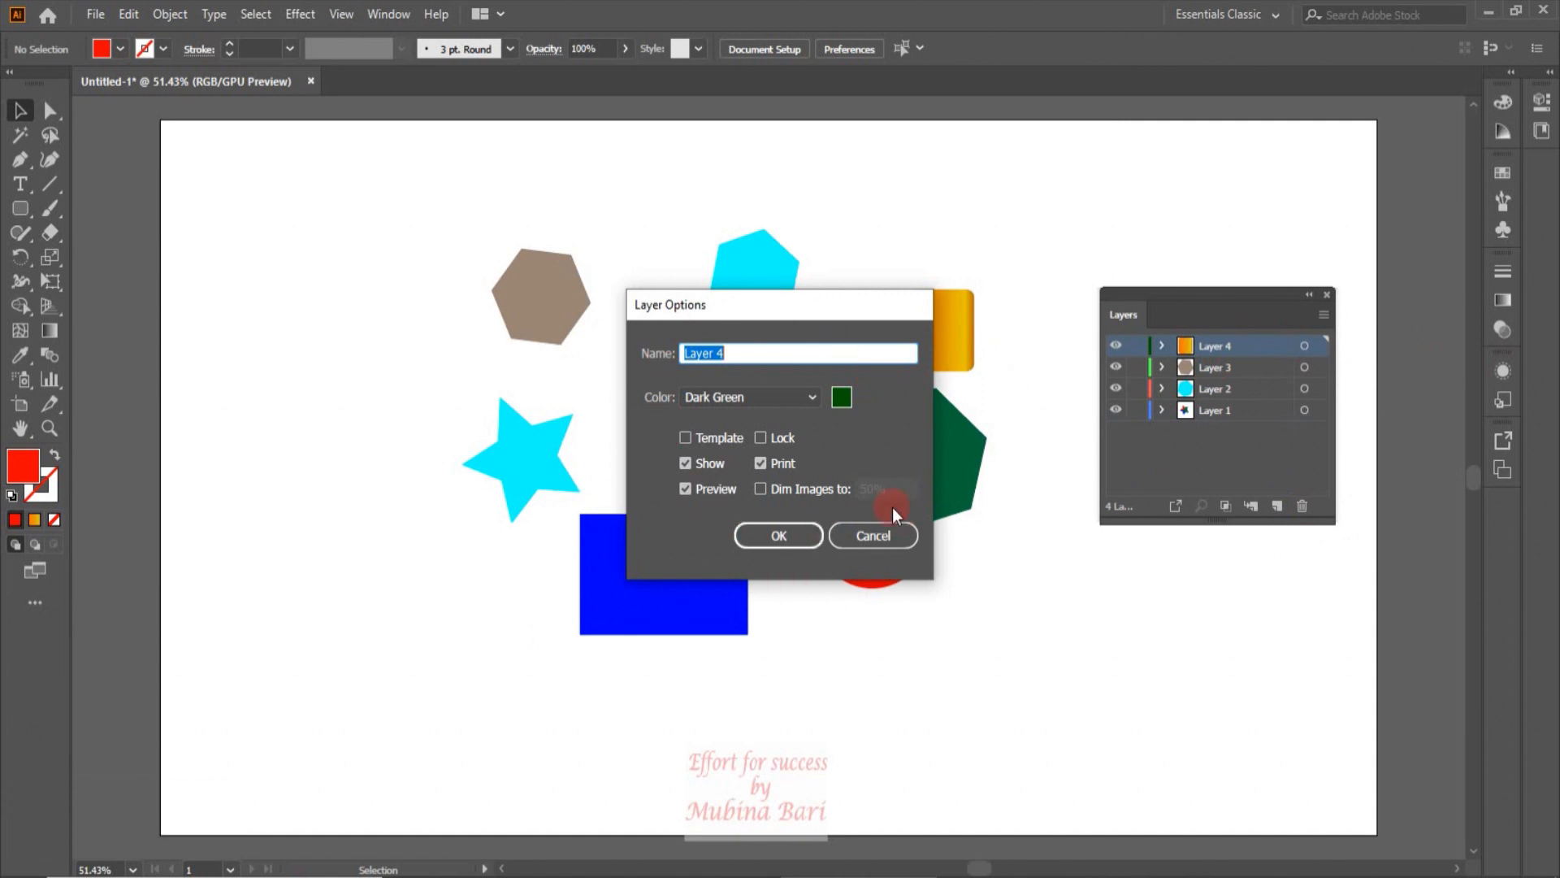
click(885, 536)
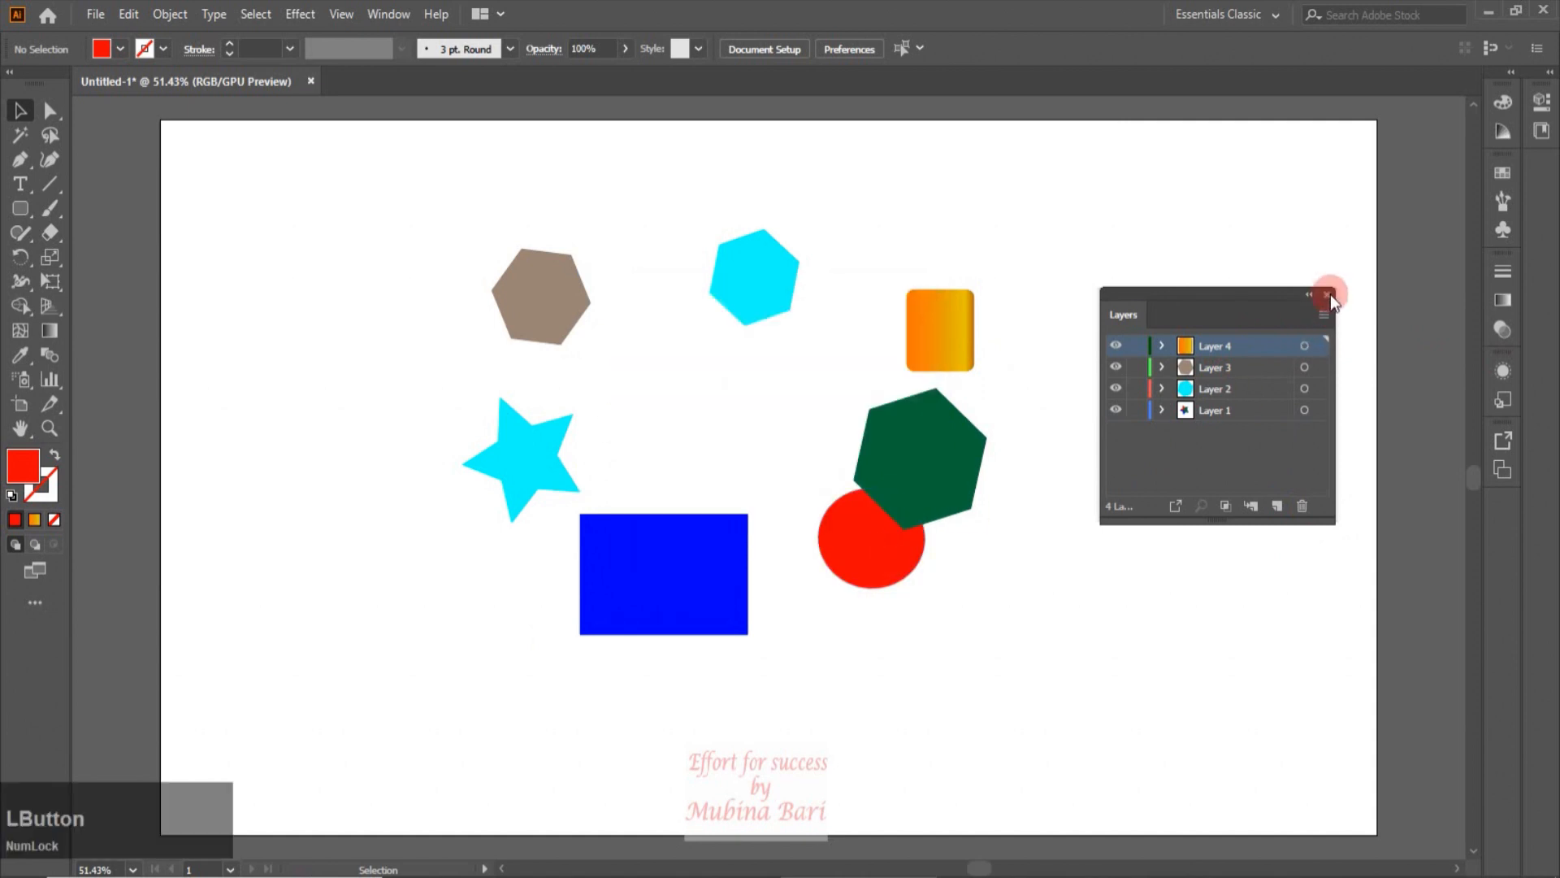
click(1326, 315)
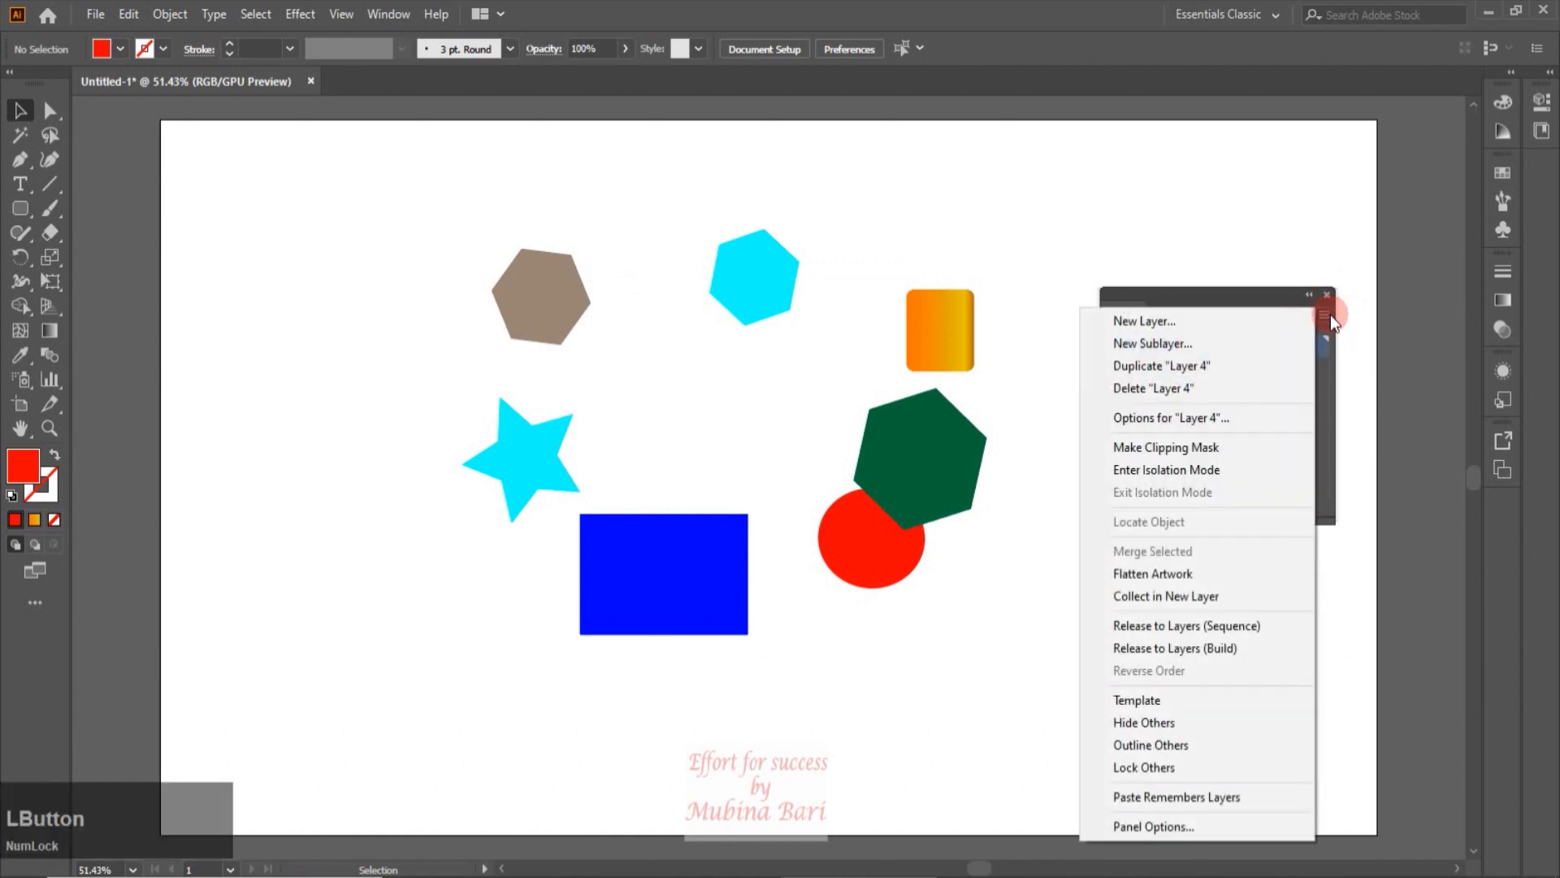
click(1232, 344)
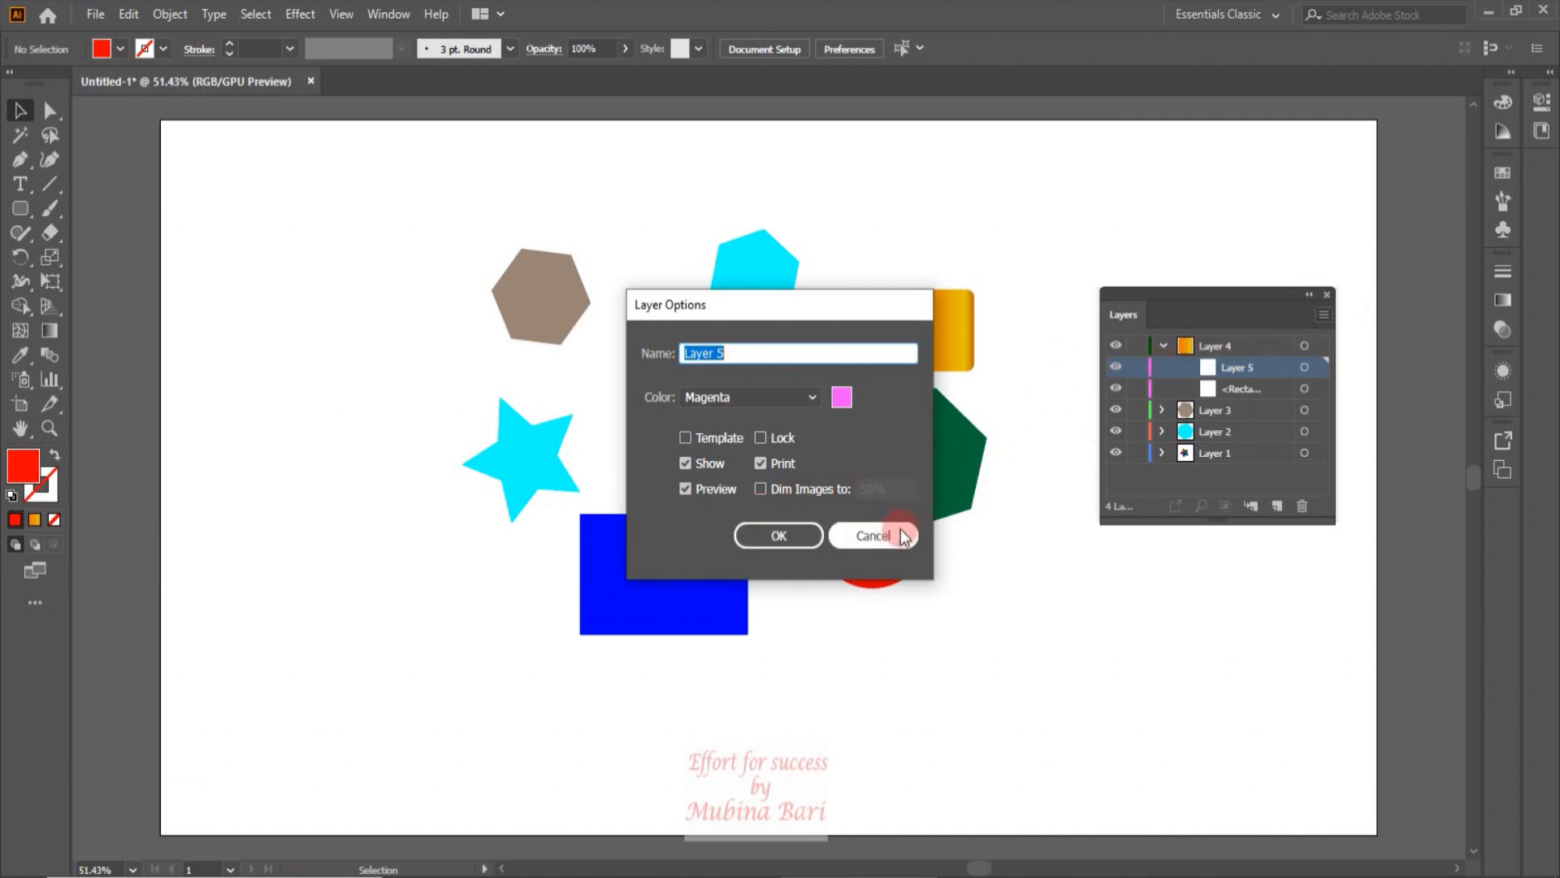
click(812, 535)
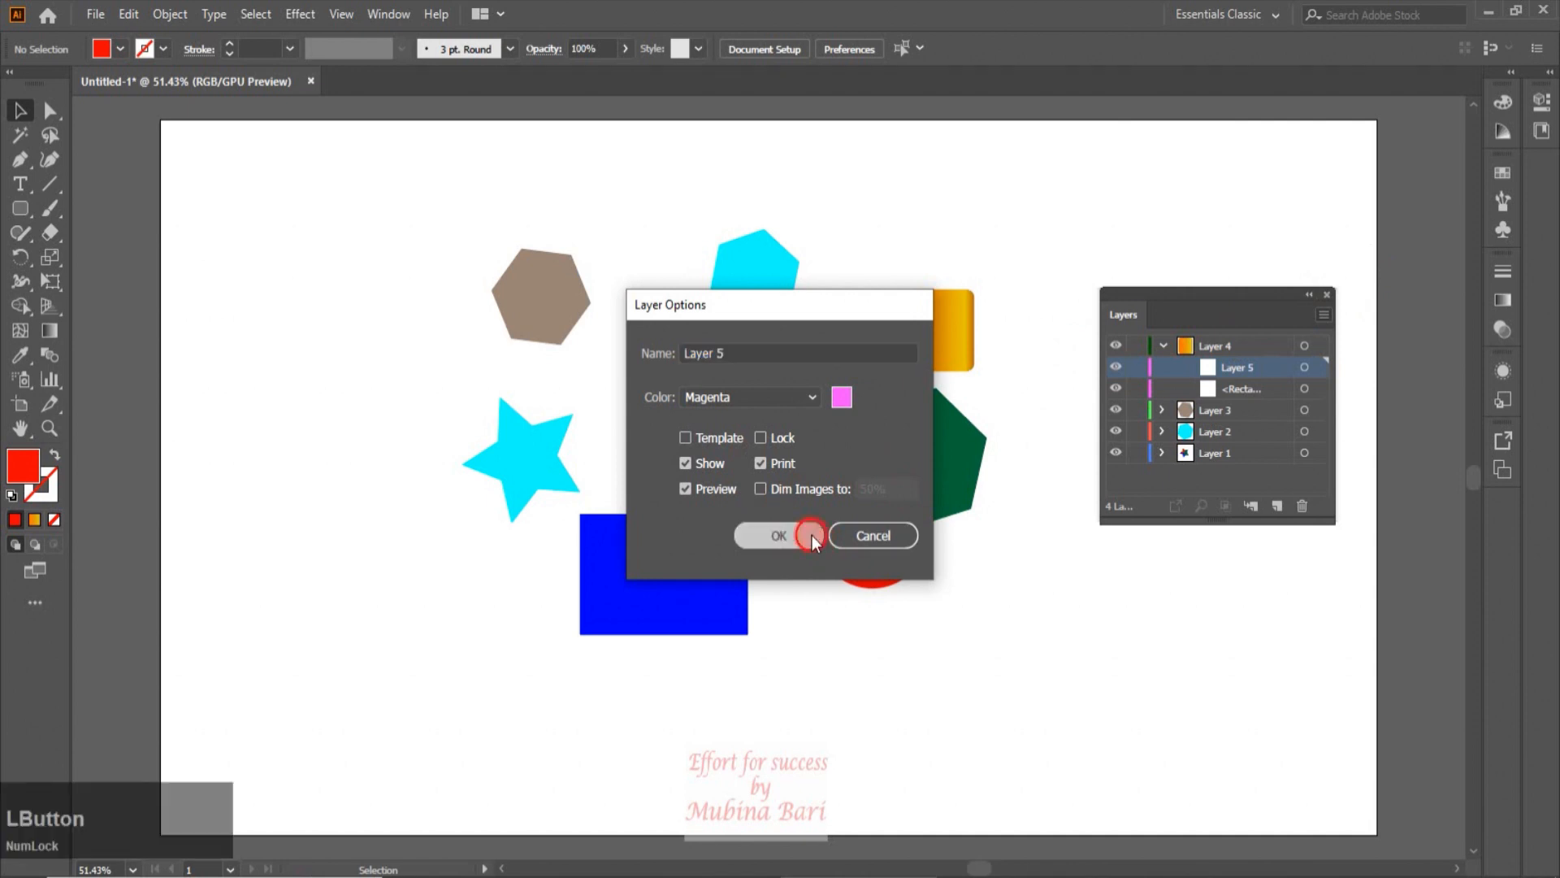
Duplicate Layer 3, which holds the brown hexagon.
right_click(1261, 381)
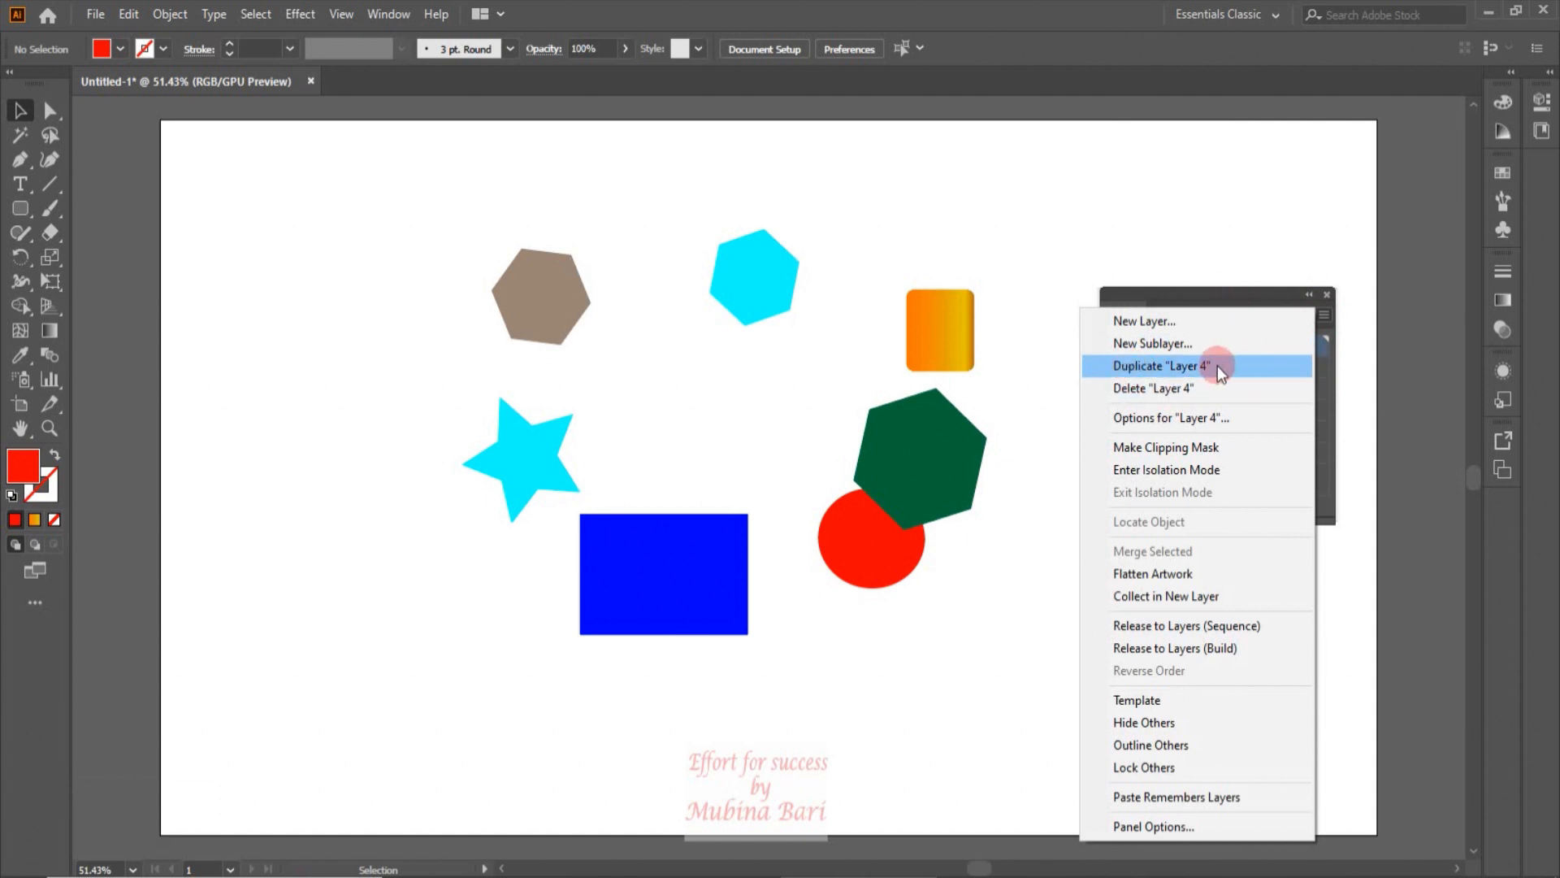
click(1218, 232)
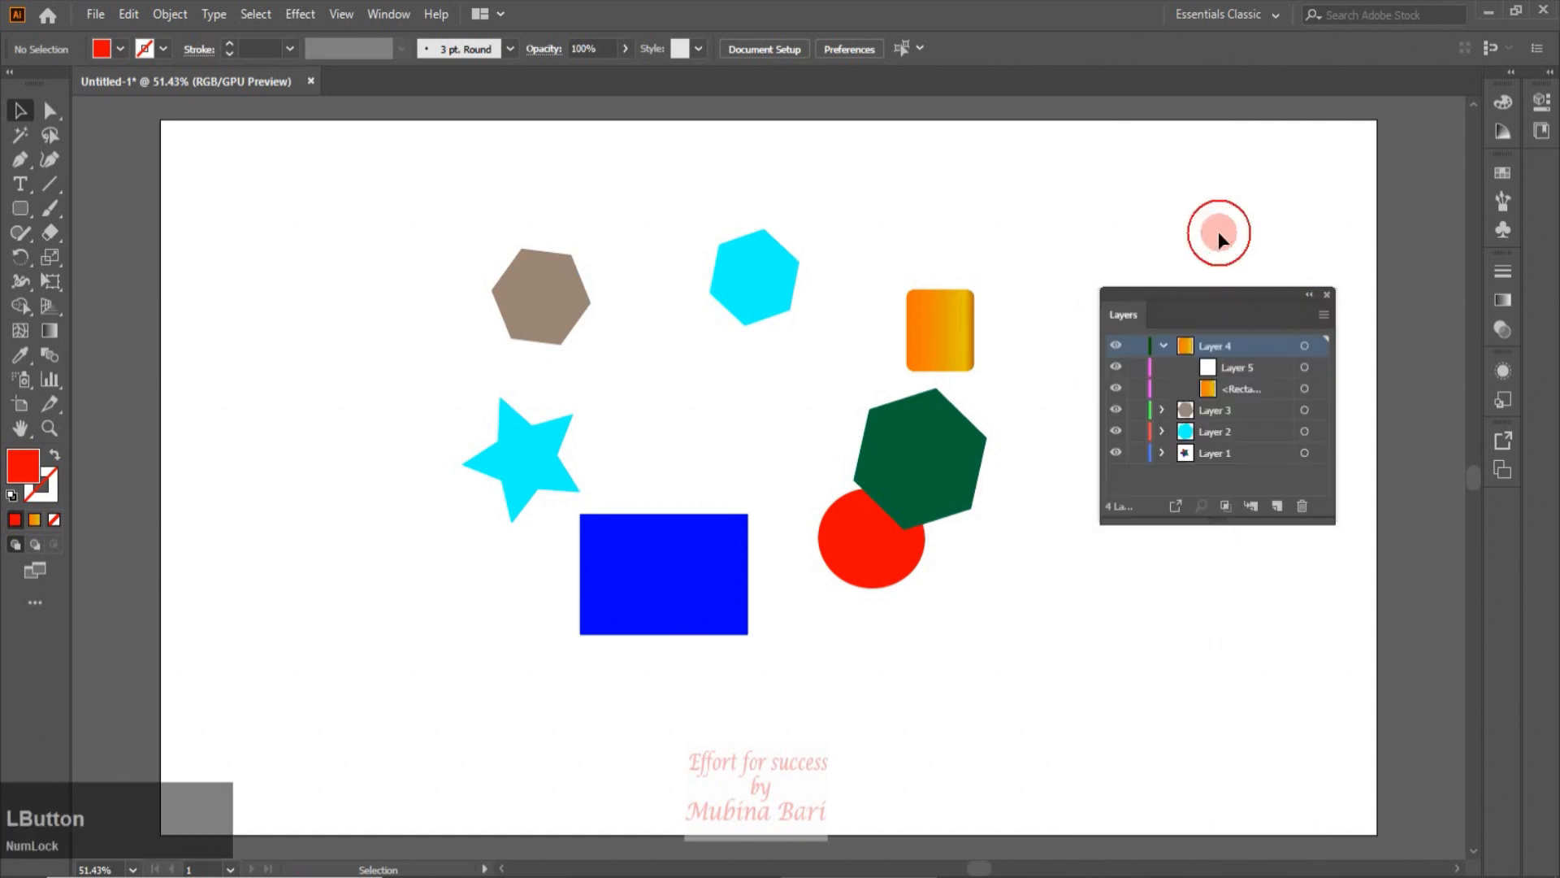
click(1216, 411)
click(1320, 315)
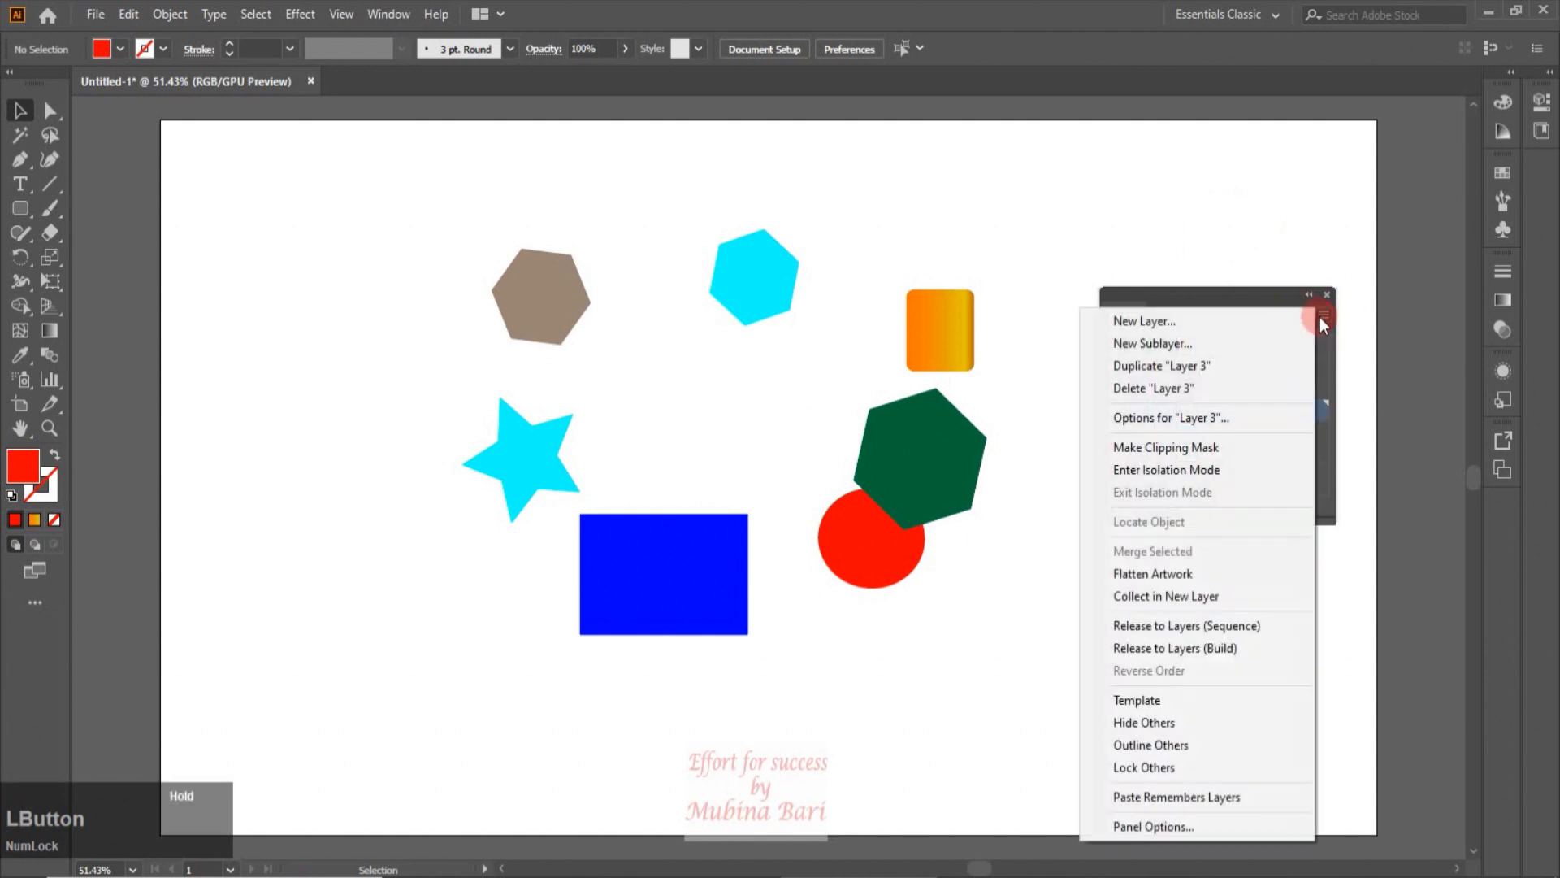
click(1190, 367)
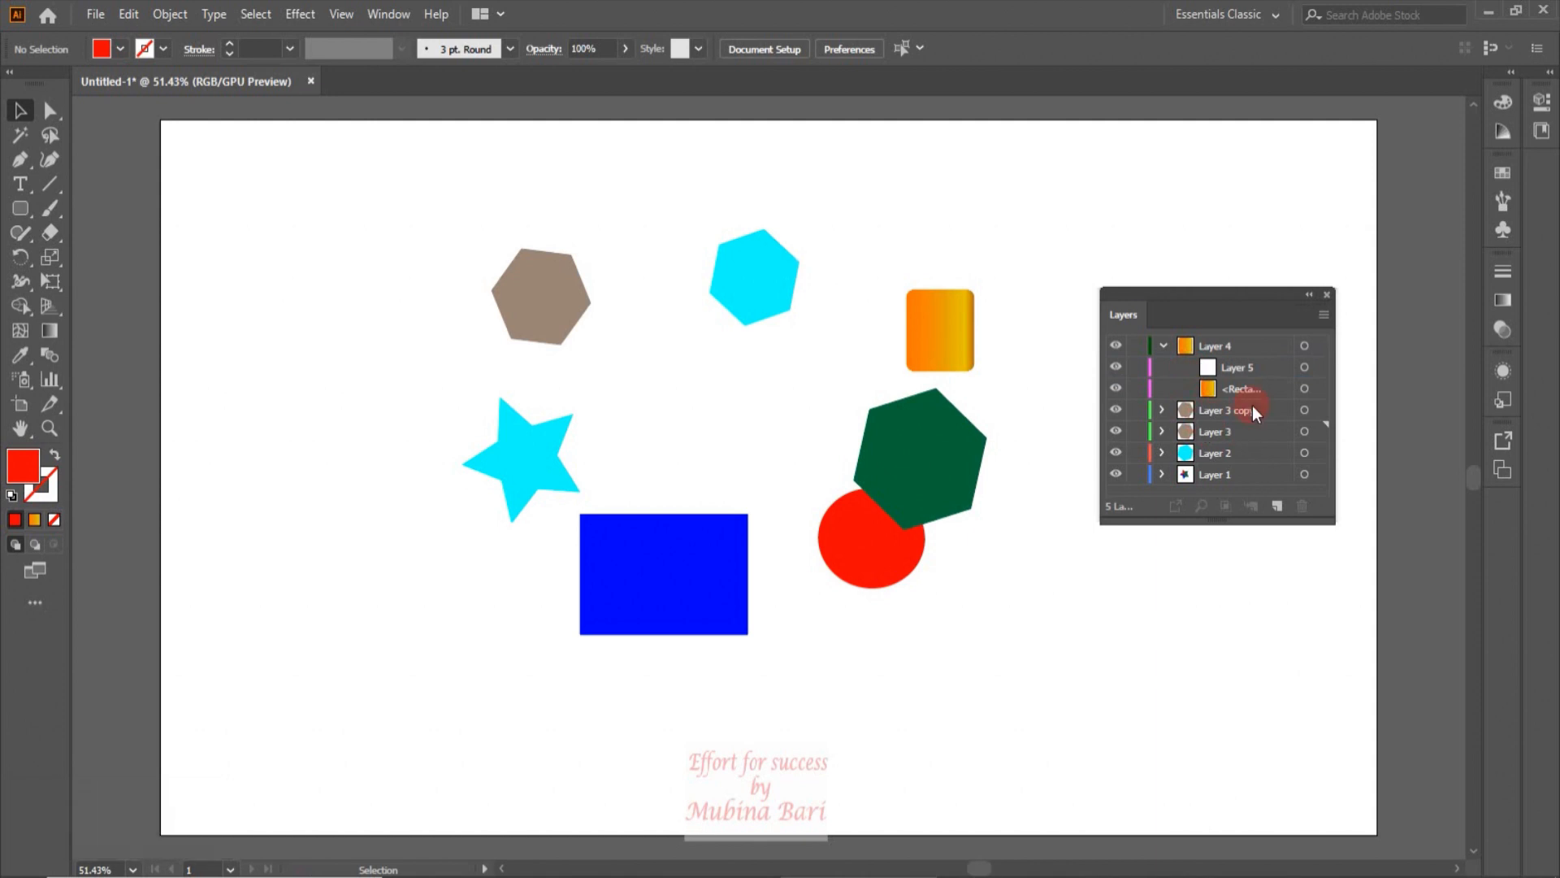
Review the layer options of Layer 3 without changing them, and look at the Make Clipping Mask command.
right_click(1251, 406)
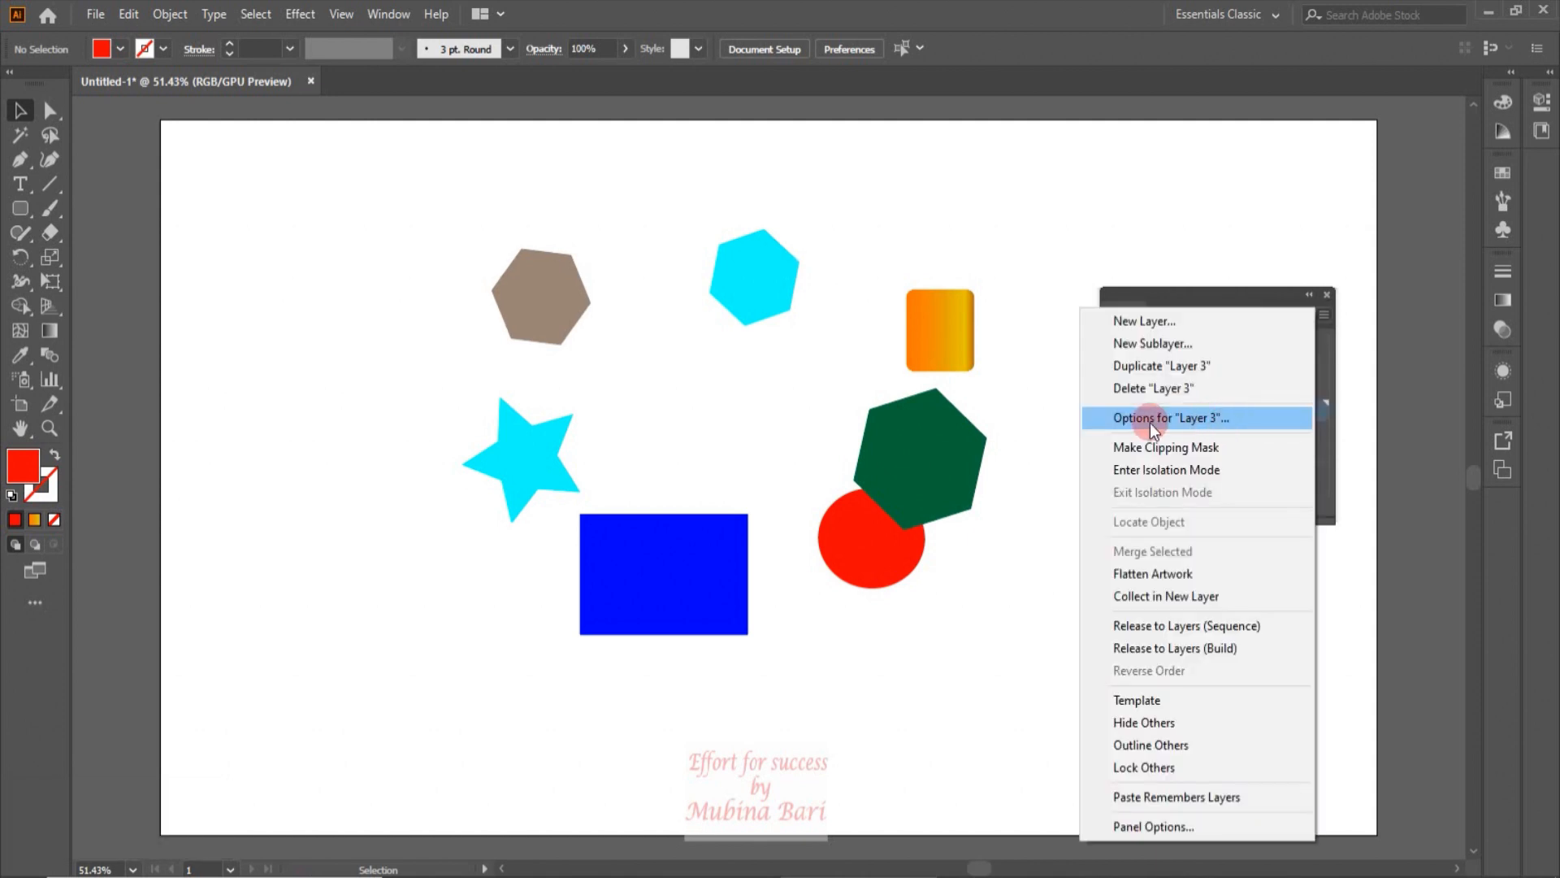
click(1207, 416)
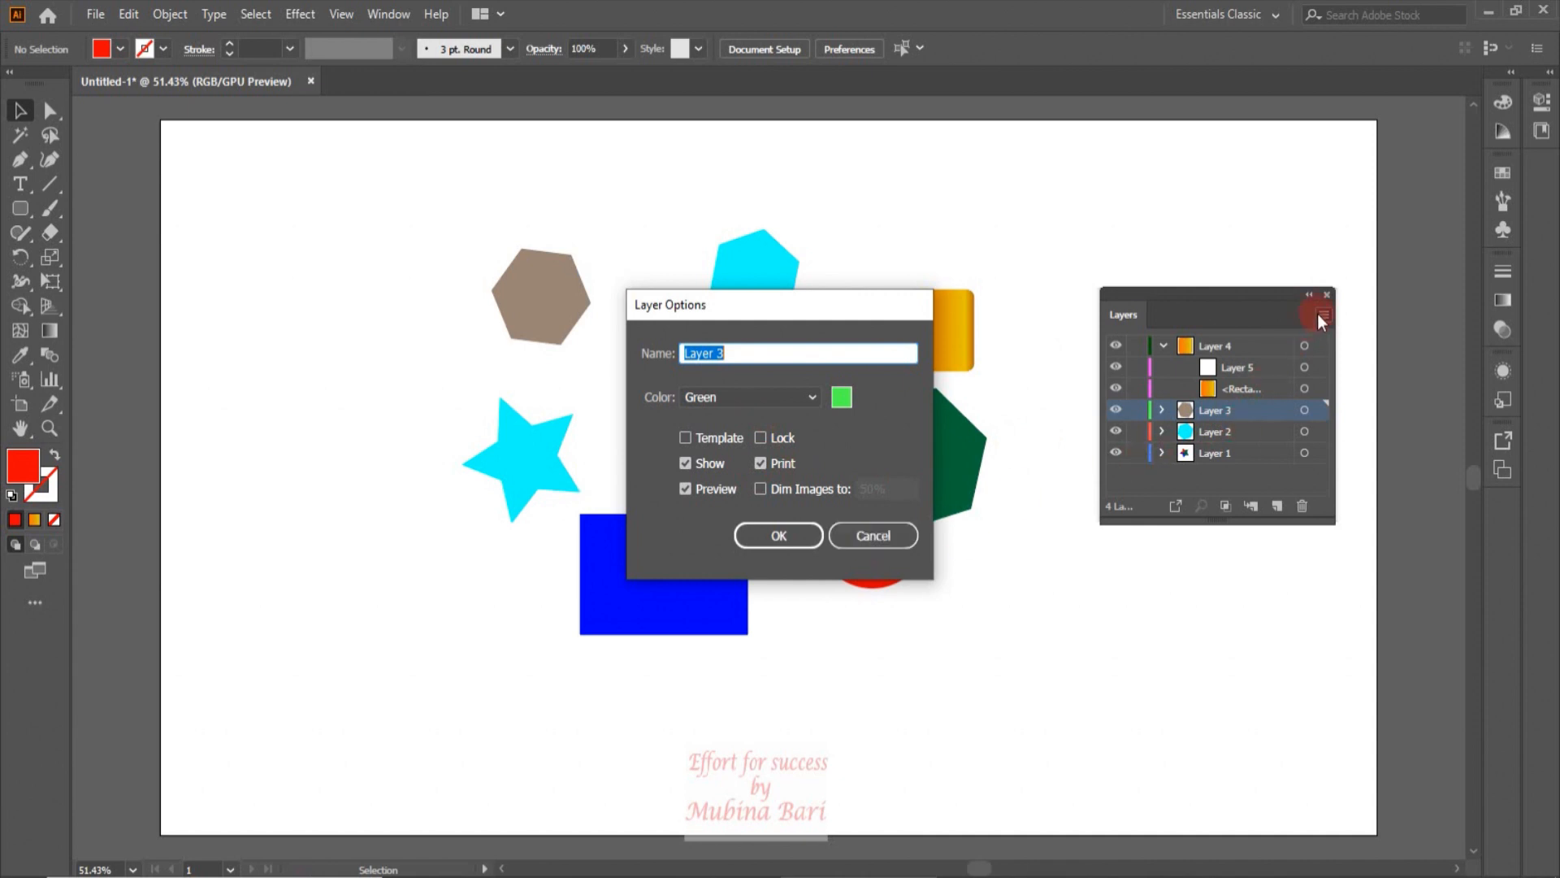
click(912, 535)
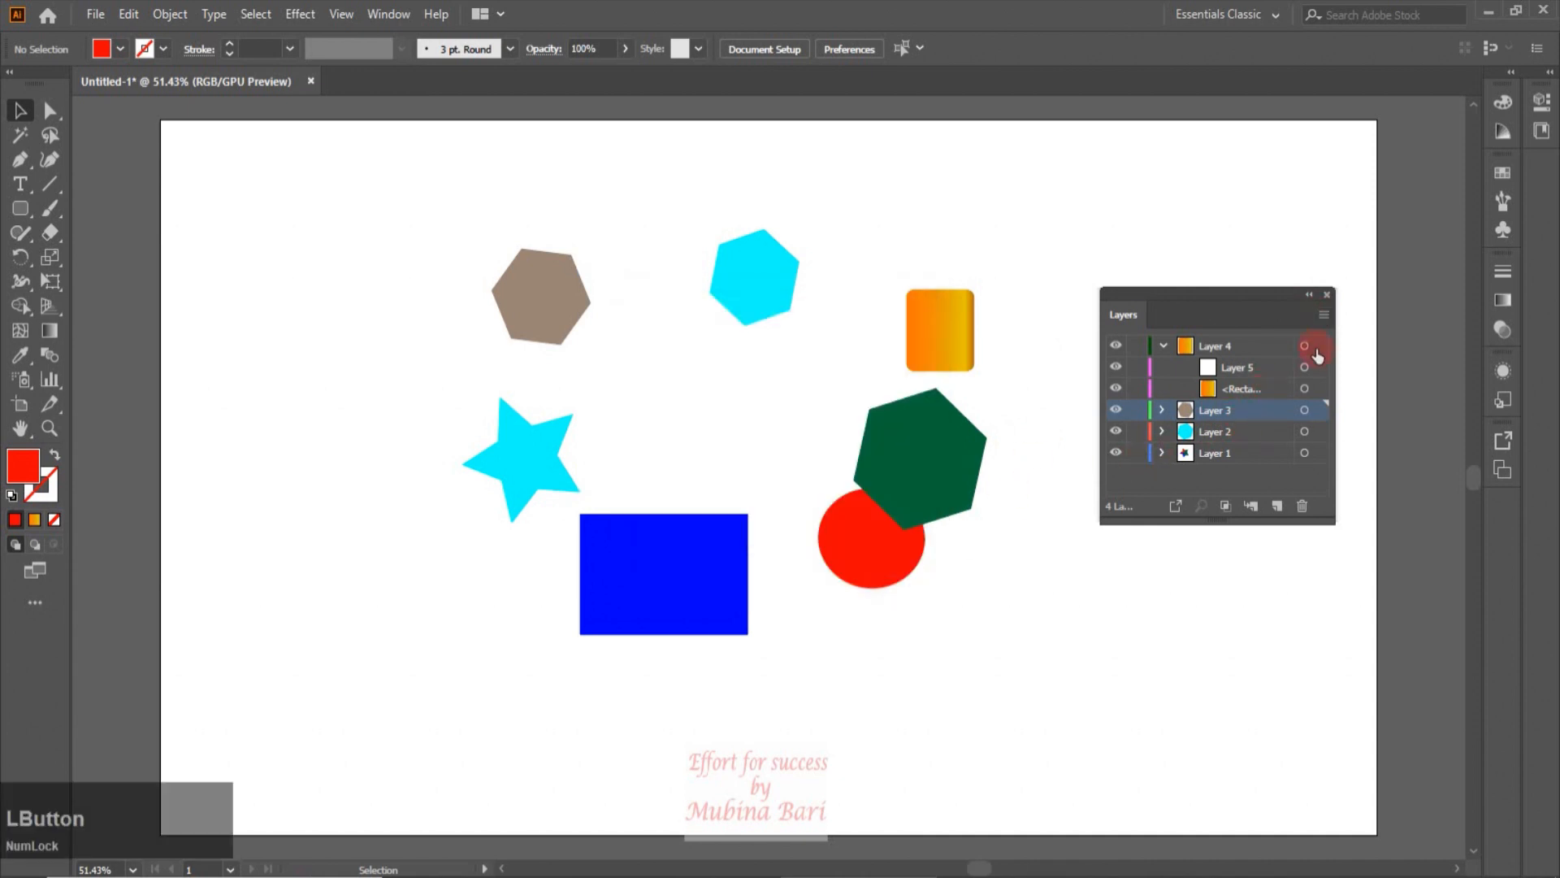
click(1322, 322)
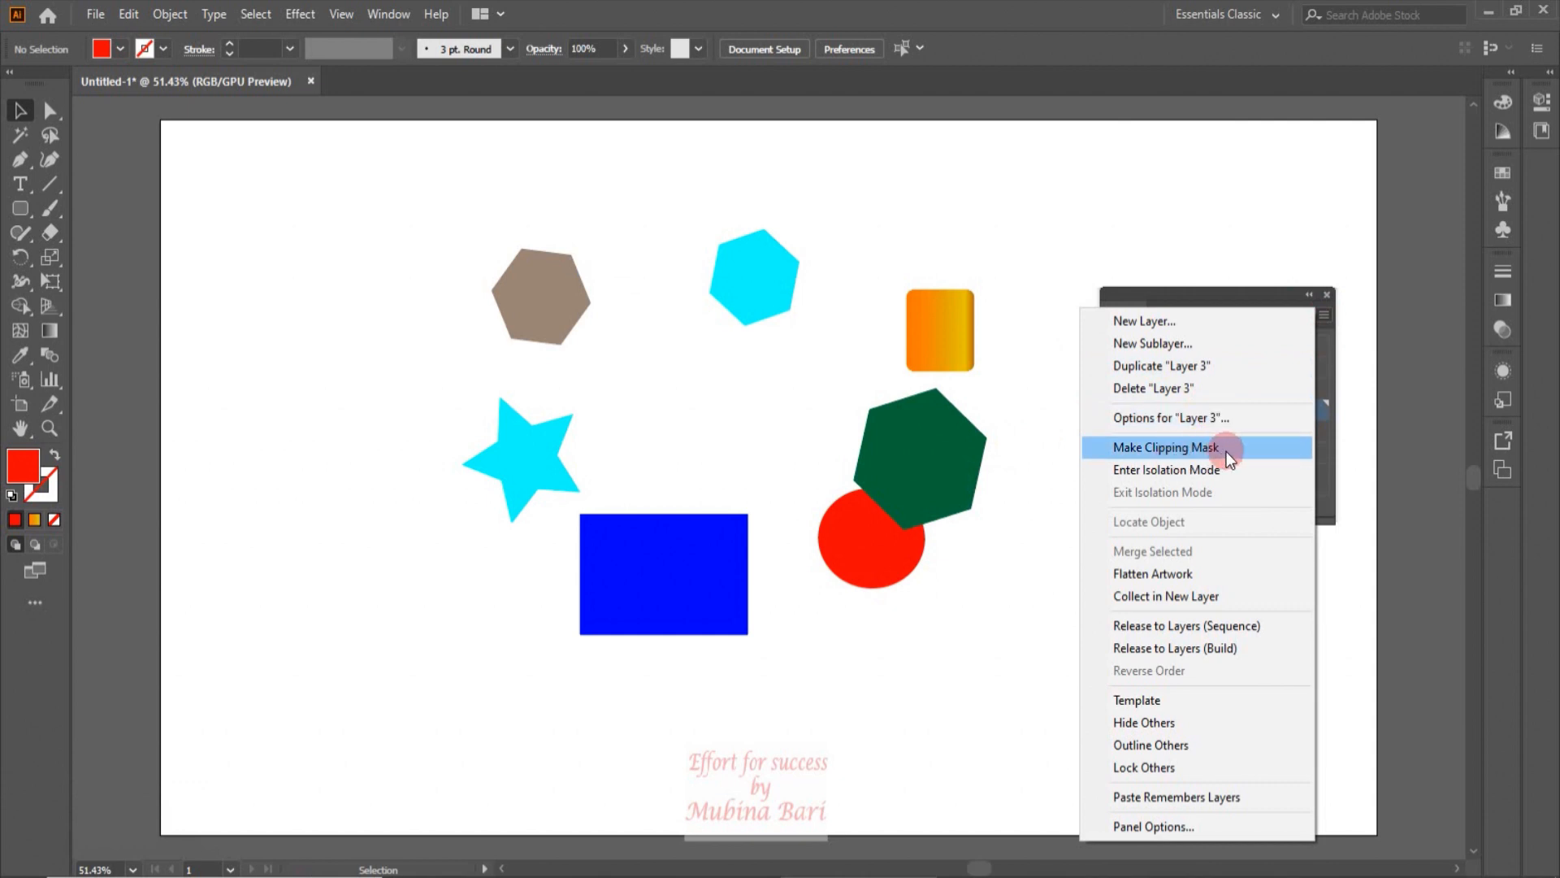
click(1257, 219)
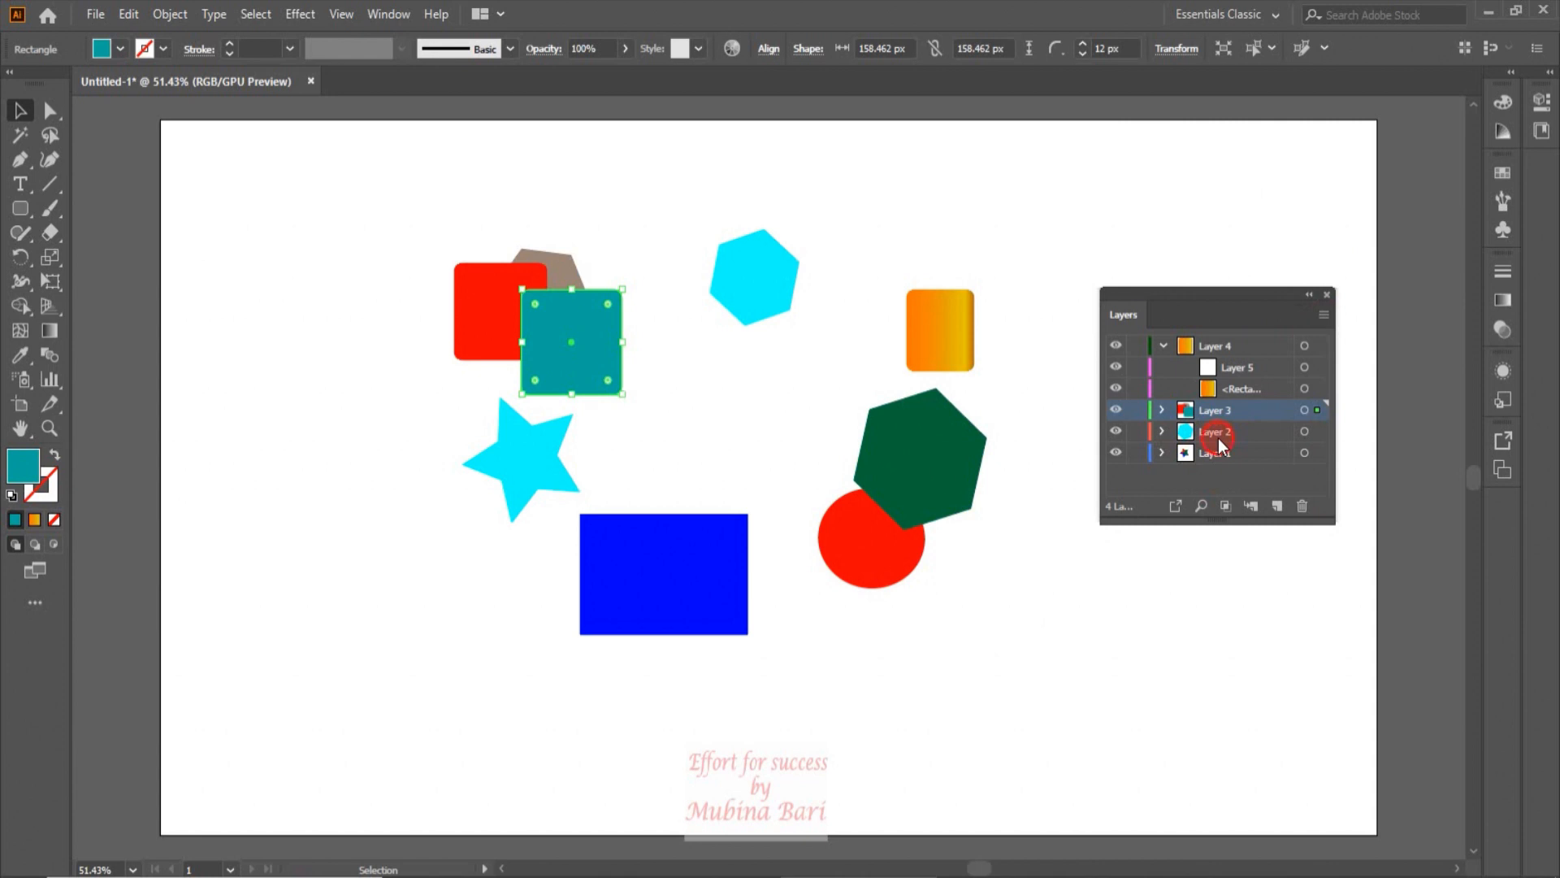
Enter isolation mode for Layer 2, which contains the cyan hexagon.
click(1217, 438)
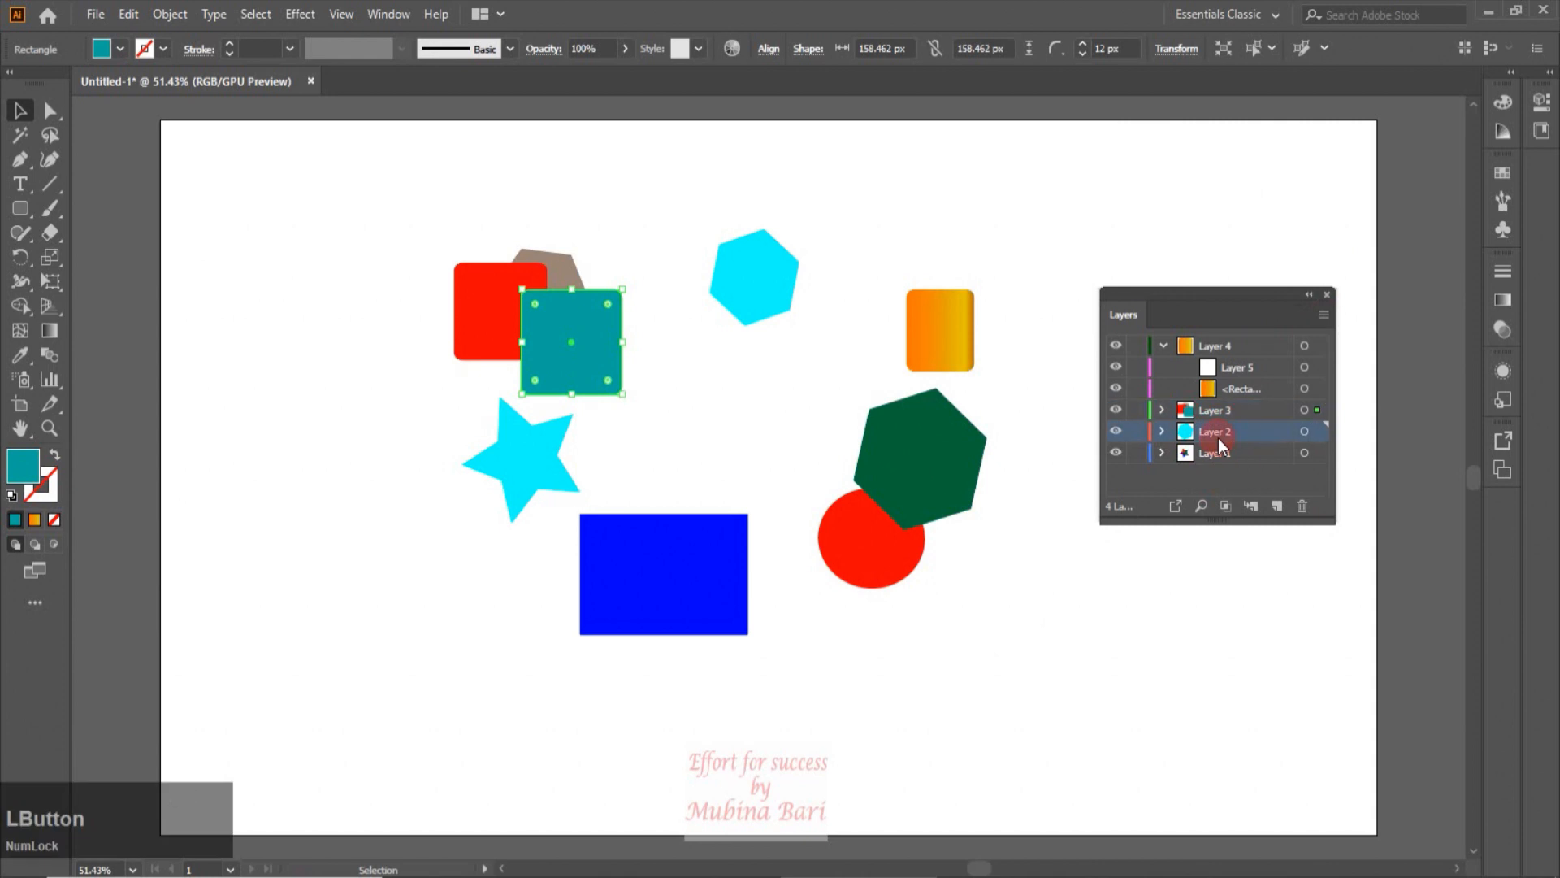
click(1160, 430)
click(1161, 431)
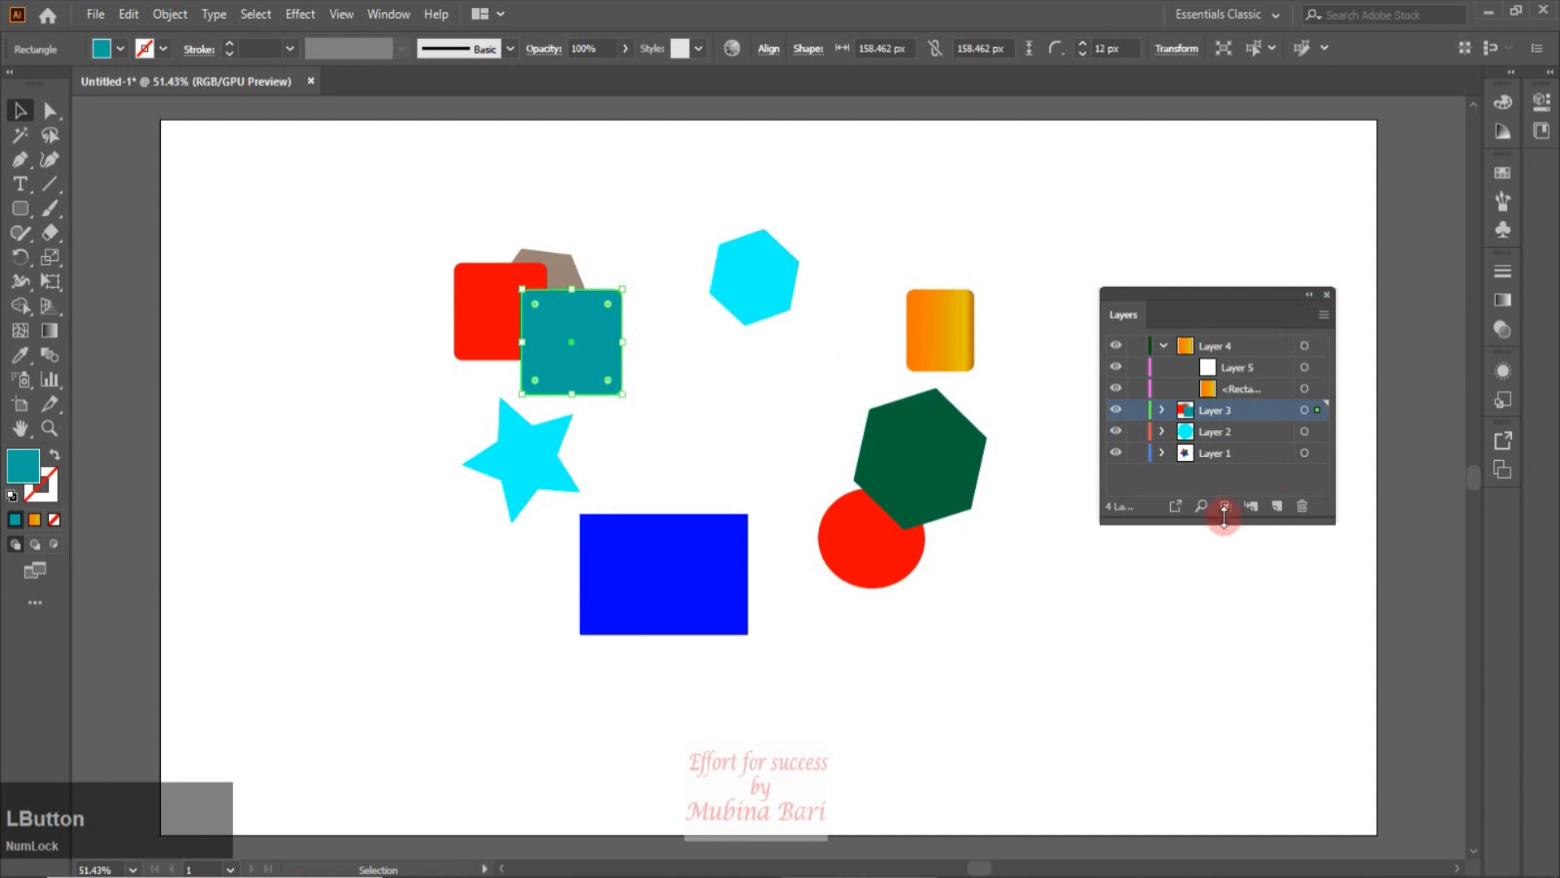
click(1245, 431)
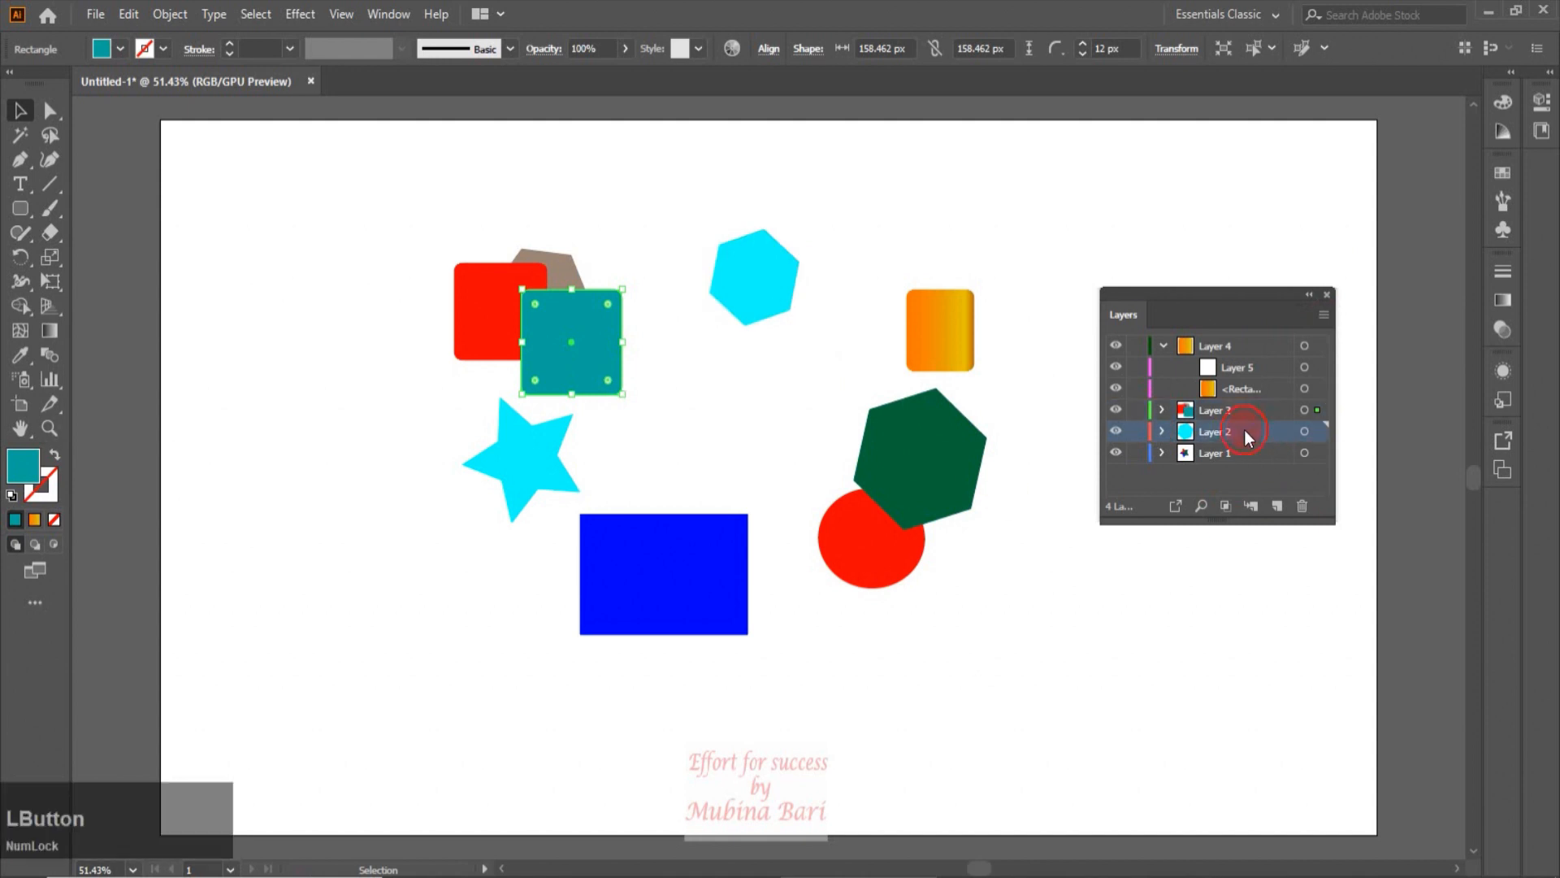
click(1320, 316)
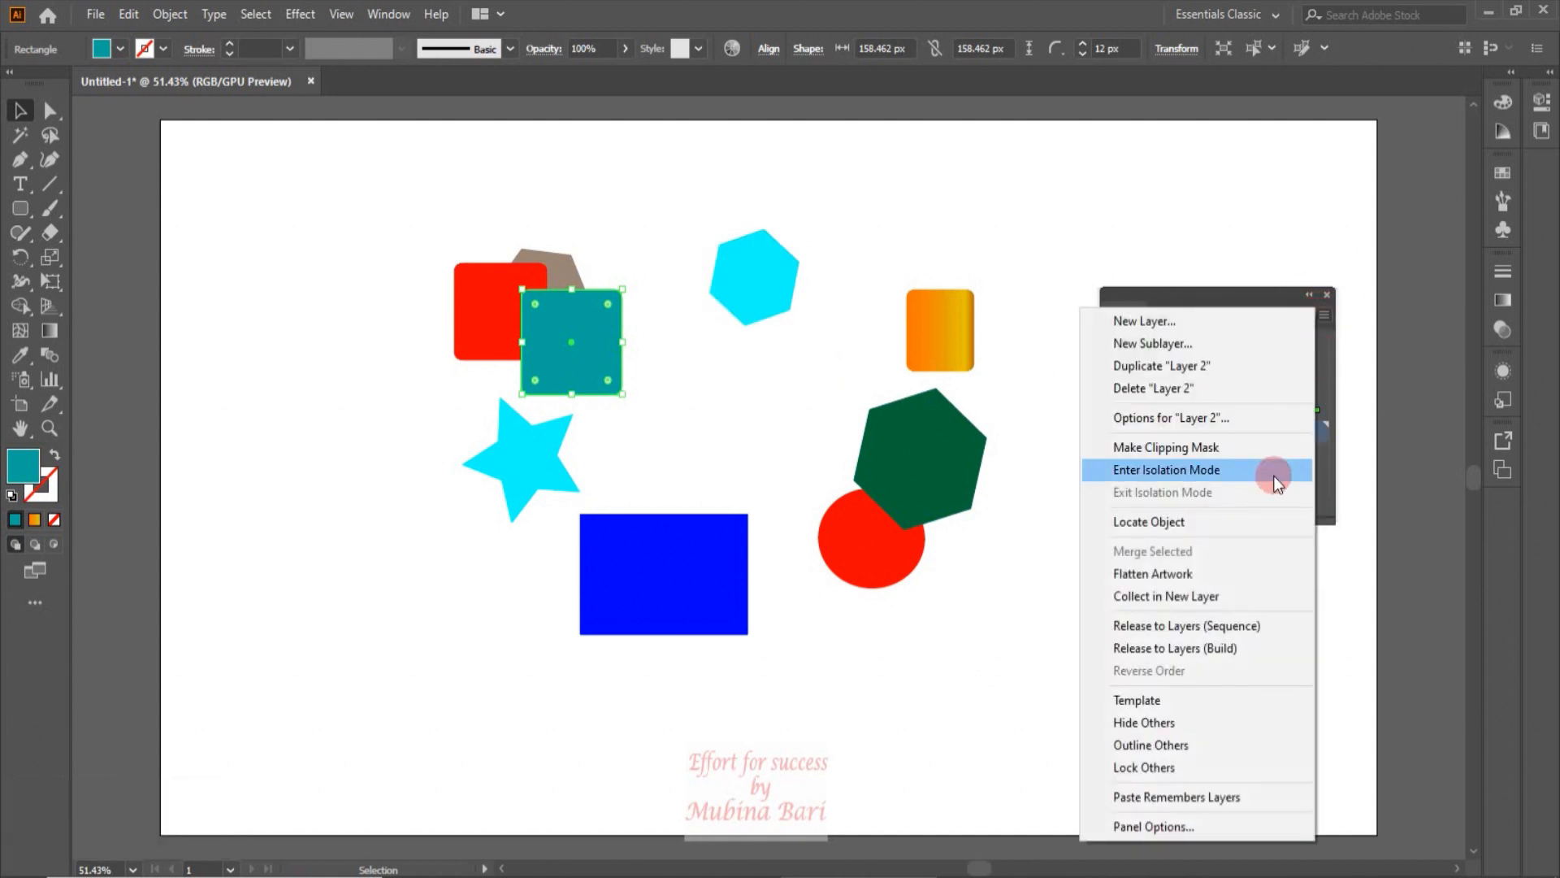
click(1154, 471)
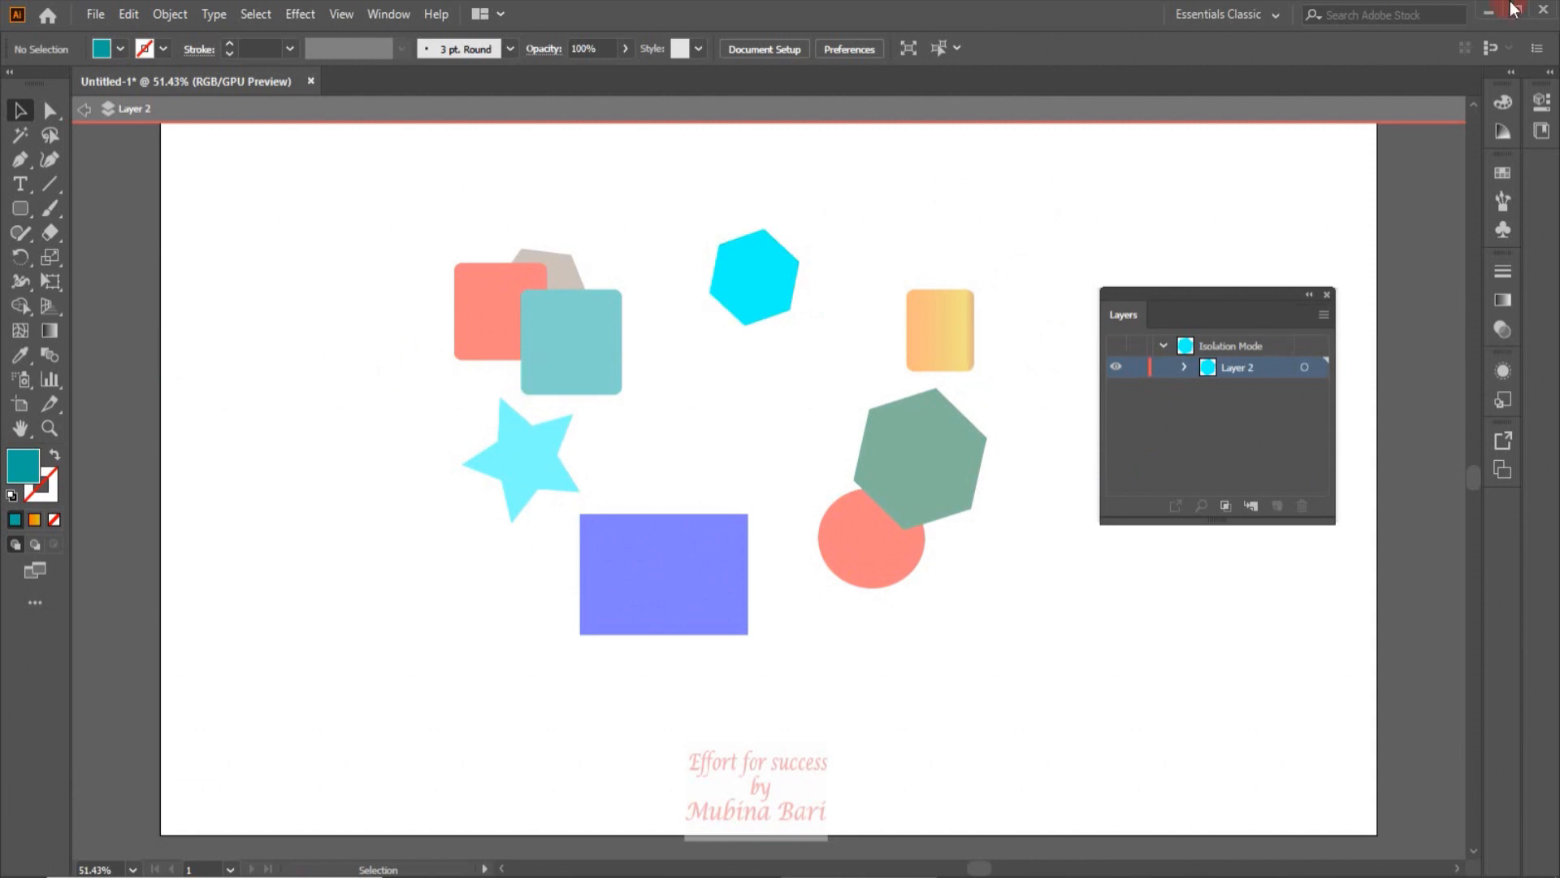
Move the isolated cyan hexagon slightly down and left, and try to select the dimmed shapes on the other layers.
click(21, 110)
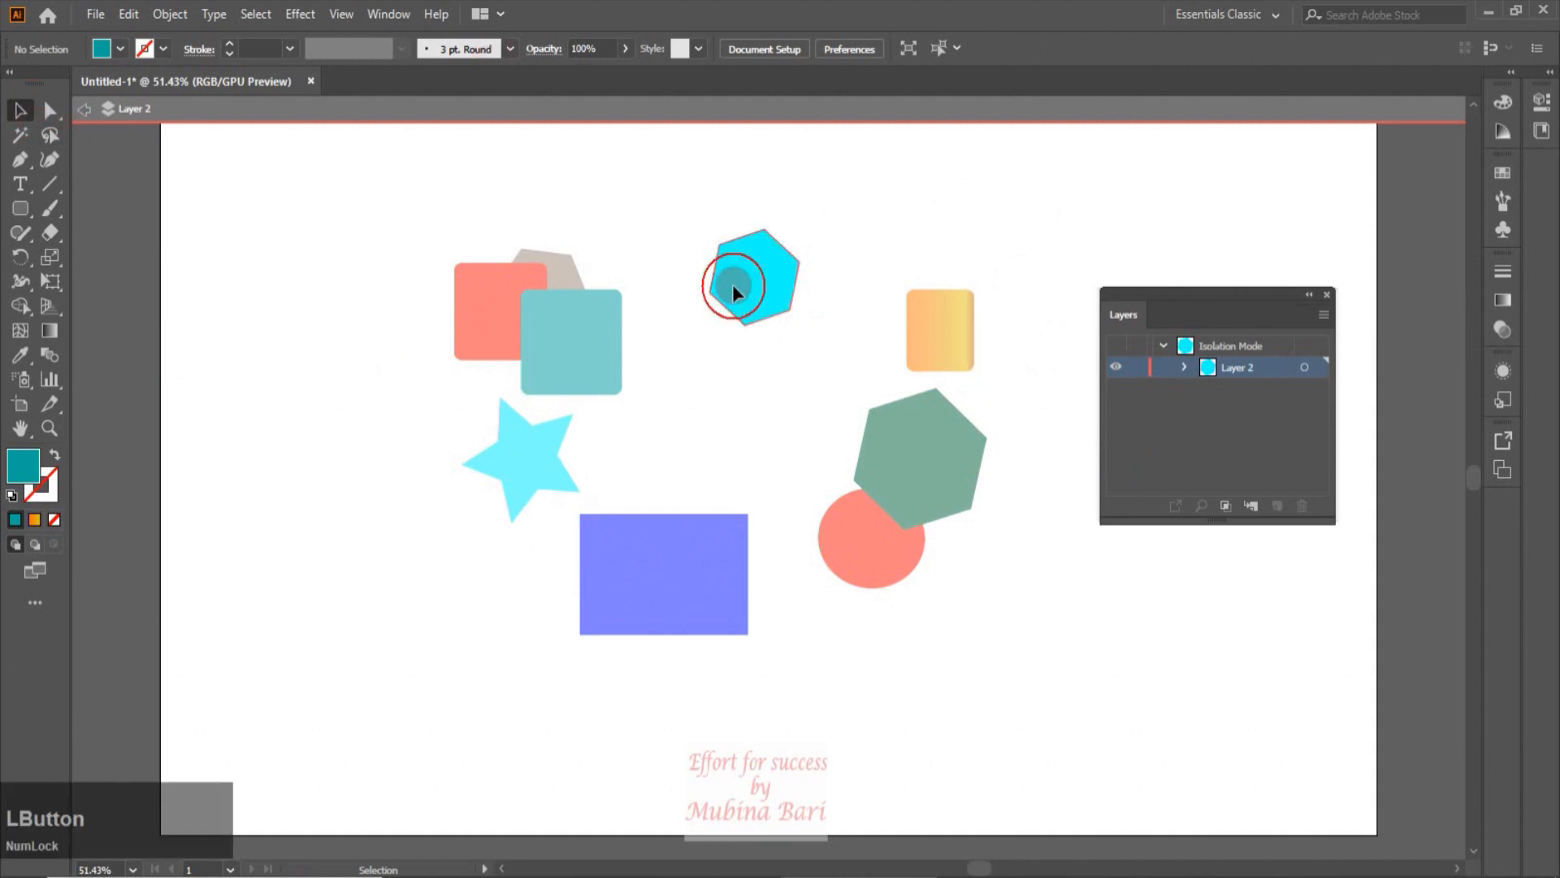
drag(733, 284, 701, 334)
click(960, 470)
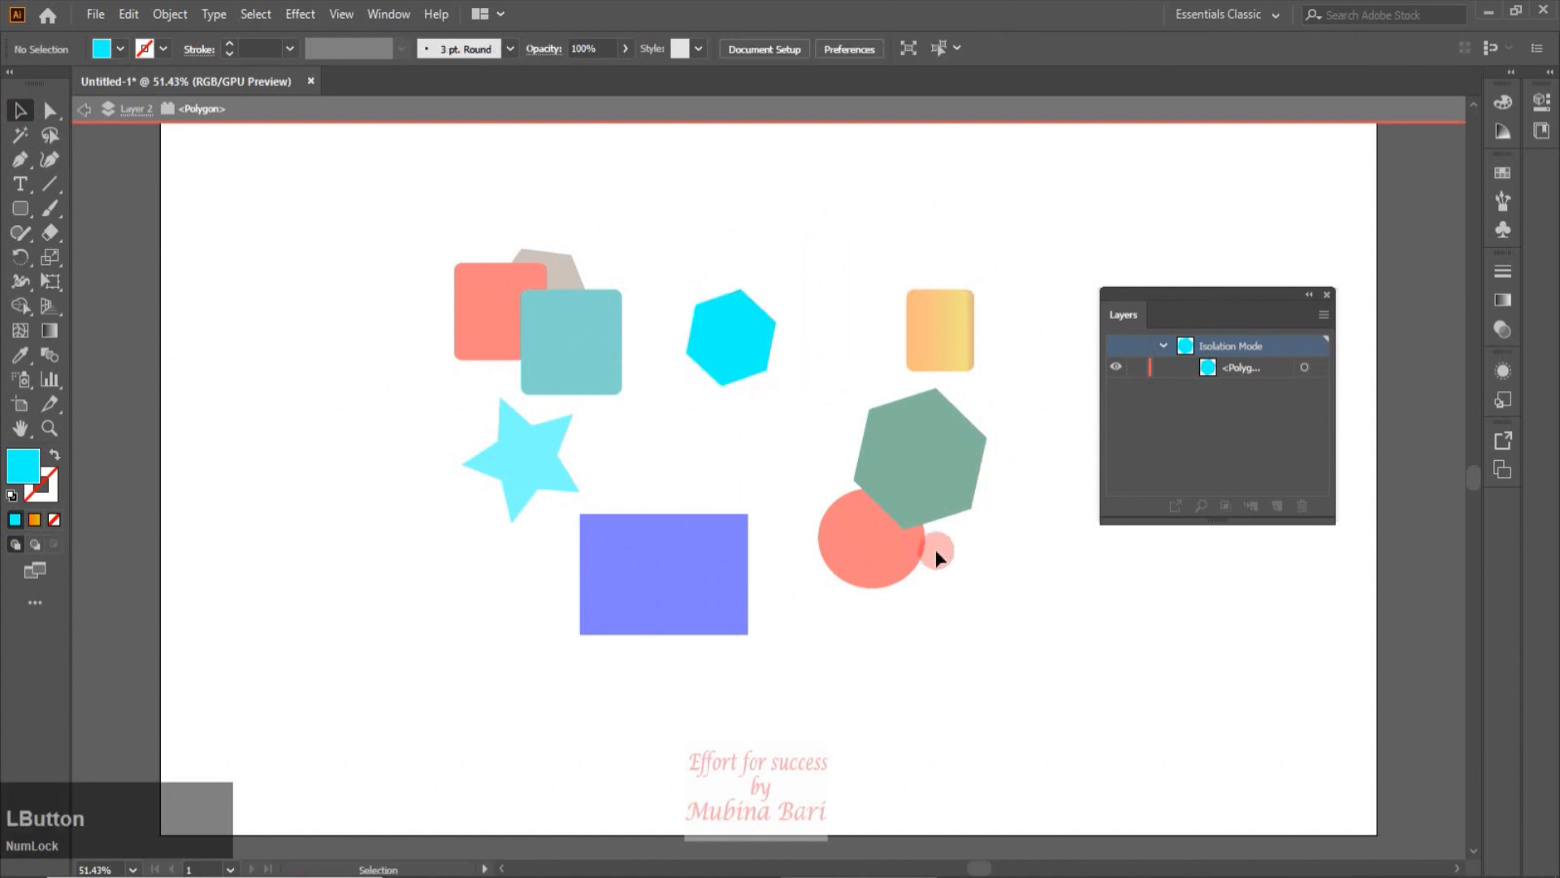
click(506, 336)
click(558, 358)
Enlarge the cyan hexagon to about 229 × 199 px and exit isolation mode.
click(712, 375)
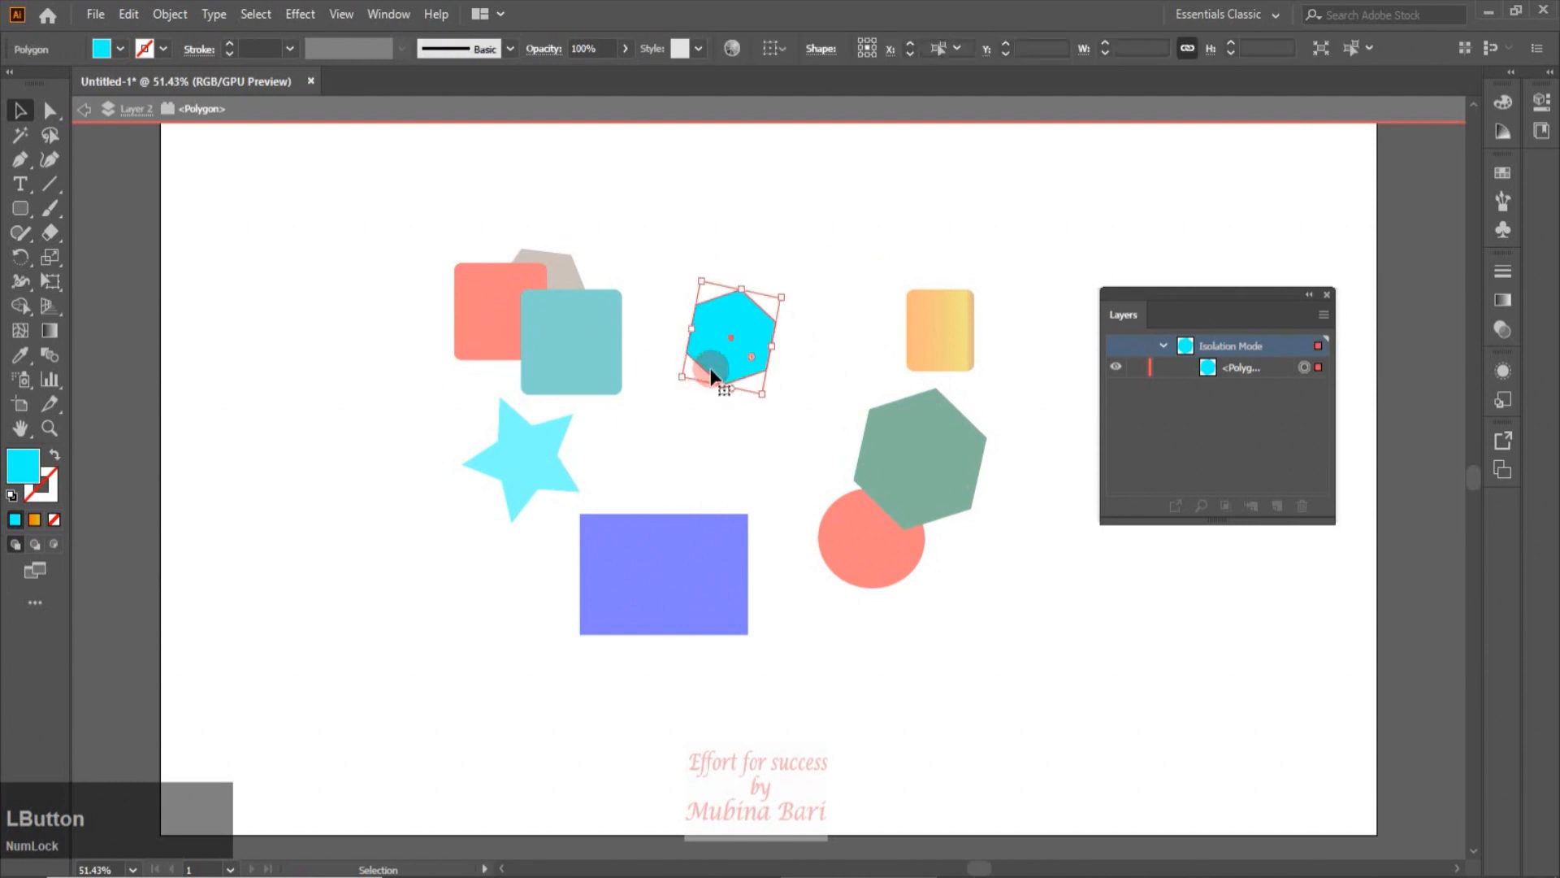
drag(762, 394, 809, 443)
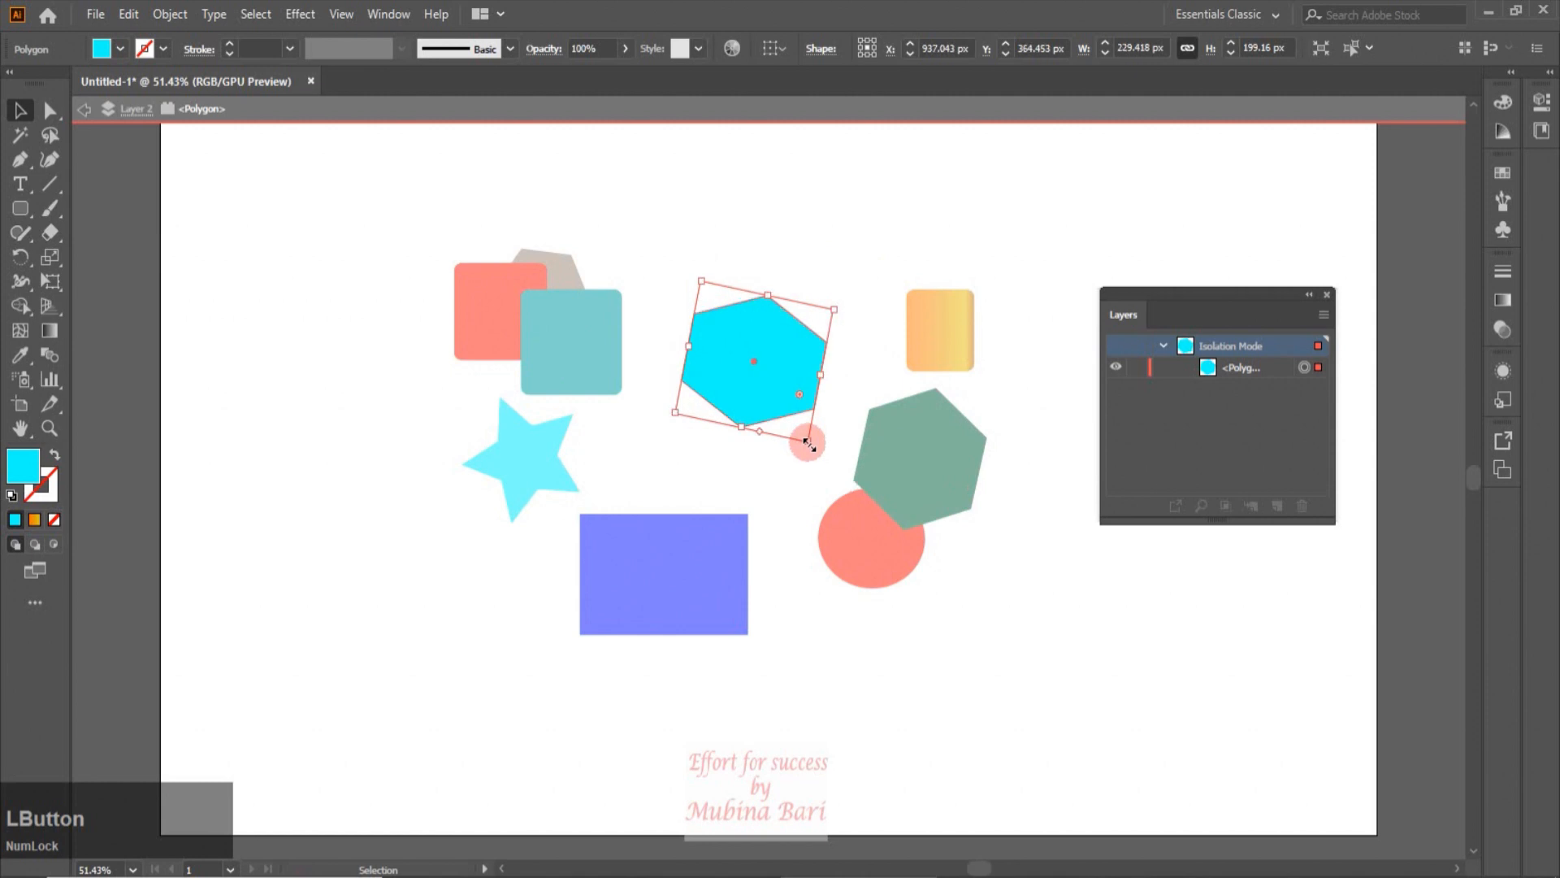
click(1320, 320)
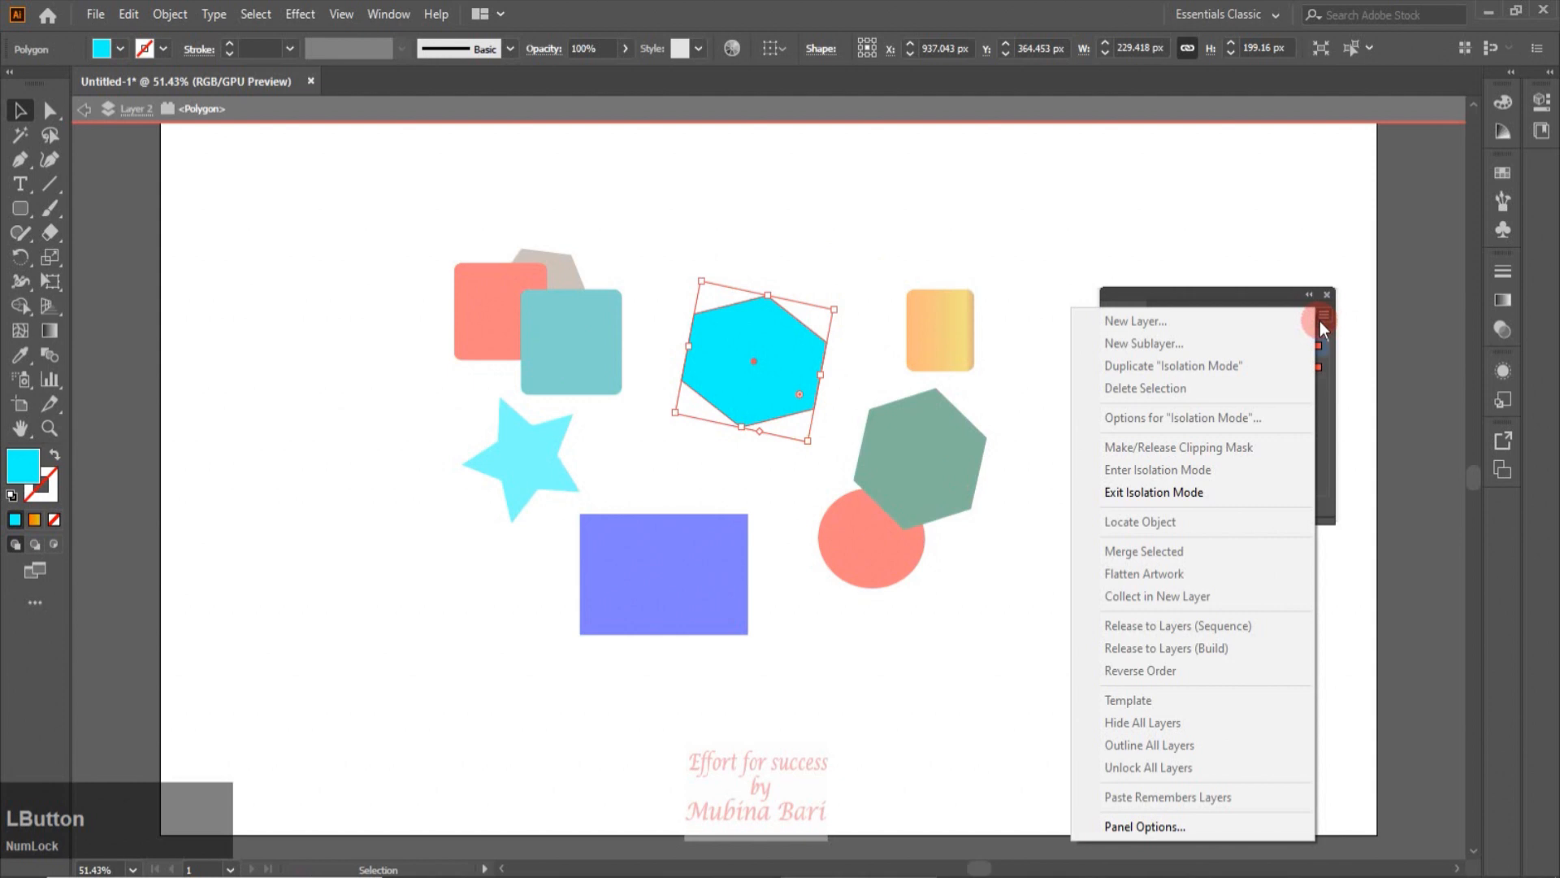
click(1153, 499)
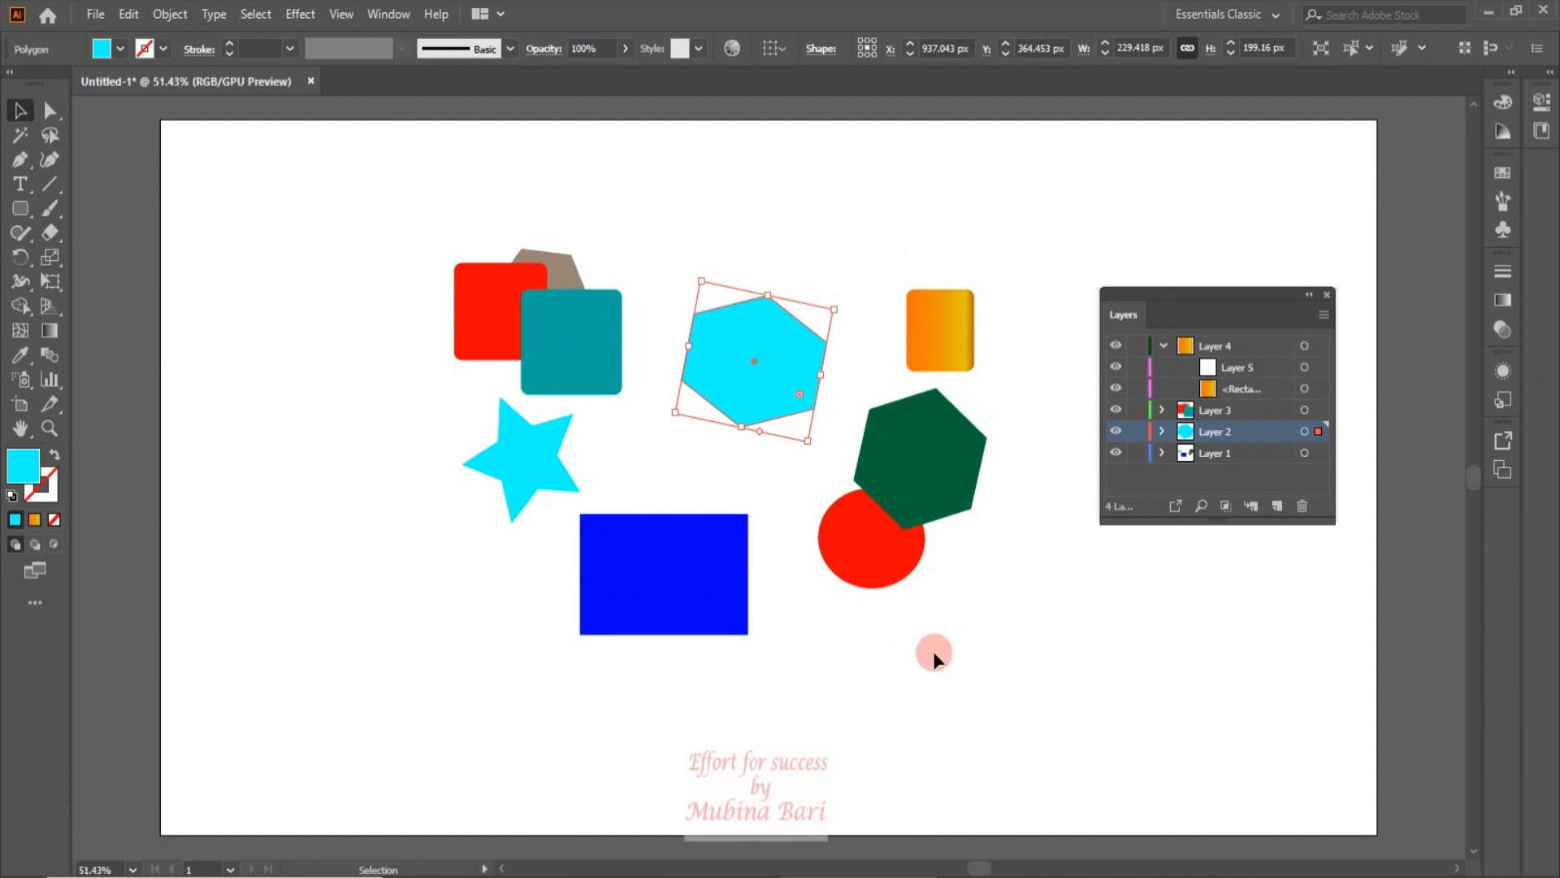
Select the teal square on the artboard and locate its entry inside Layer 3 with Locate Object.
drag(565, 348, 565, 349)
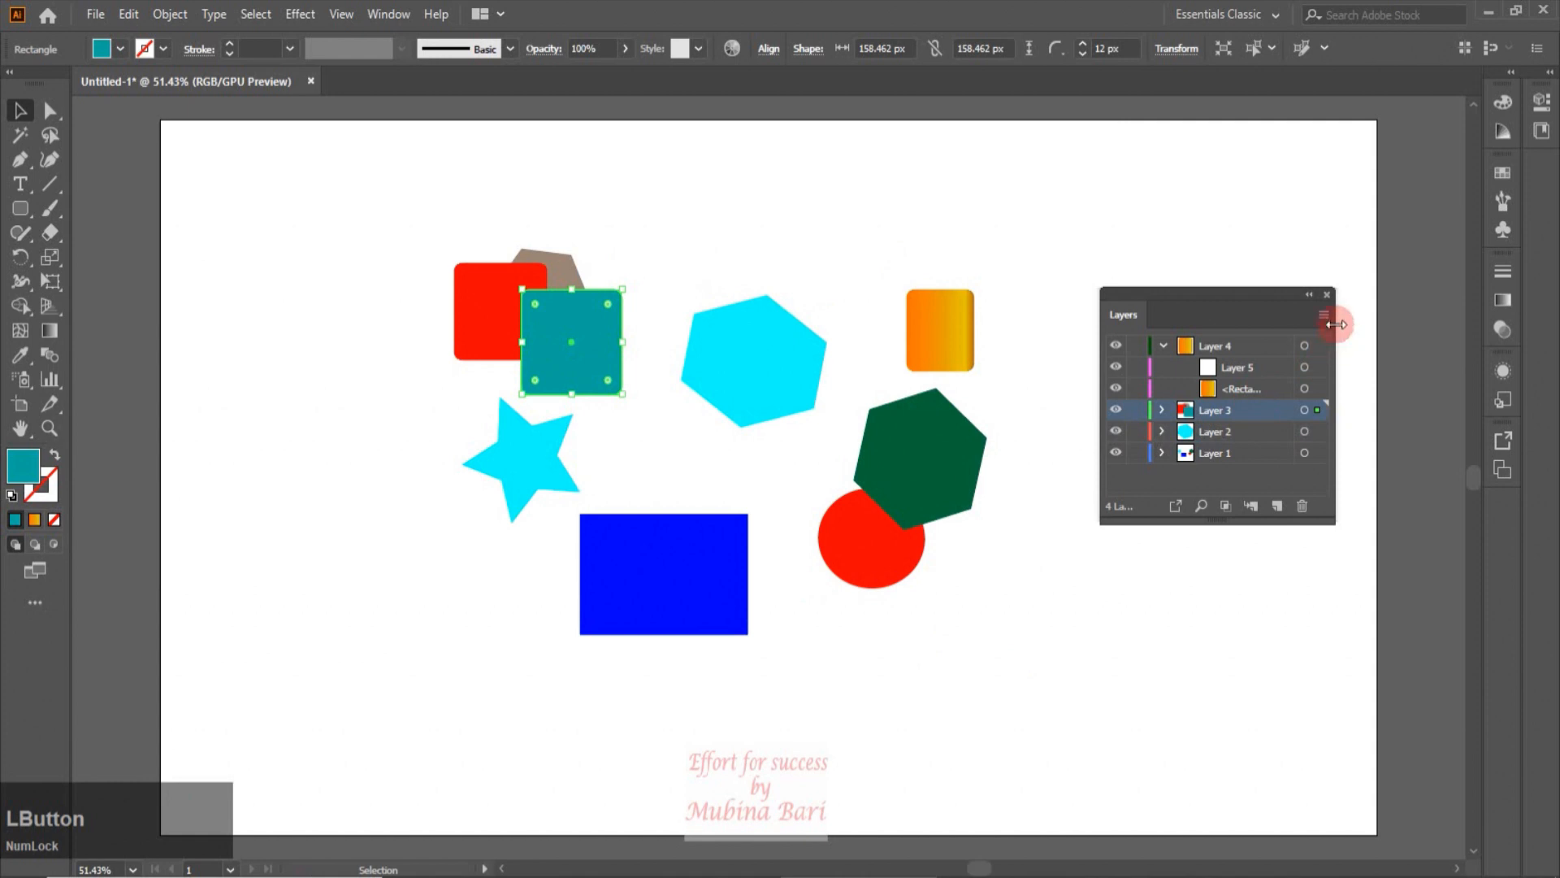
click(1322, 312)
click(1158, 528)
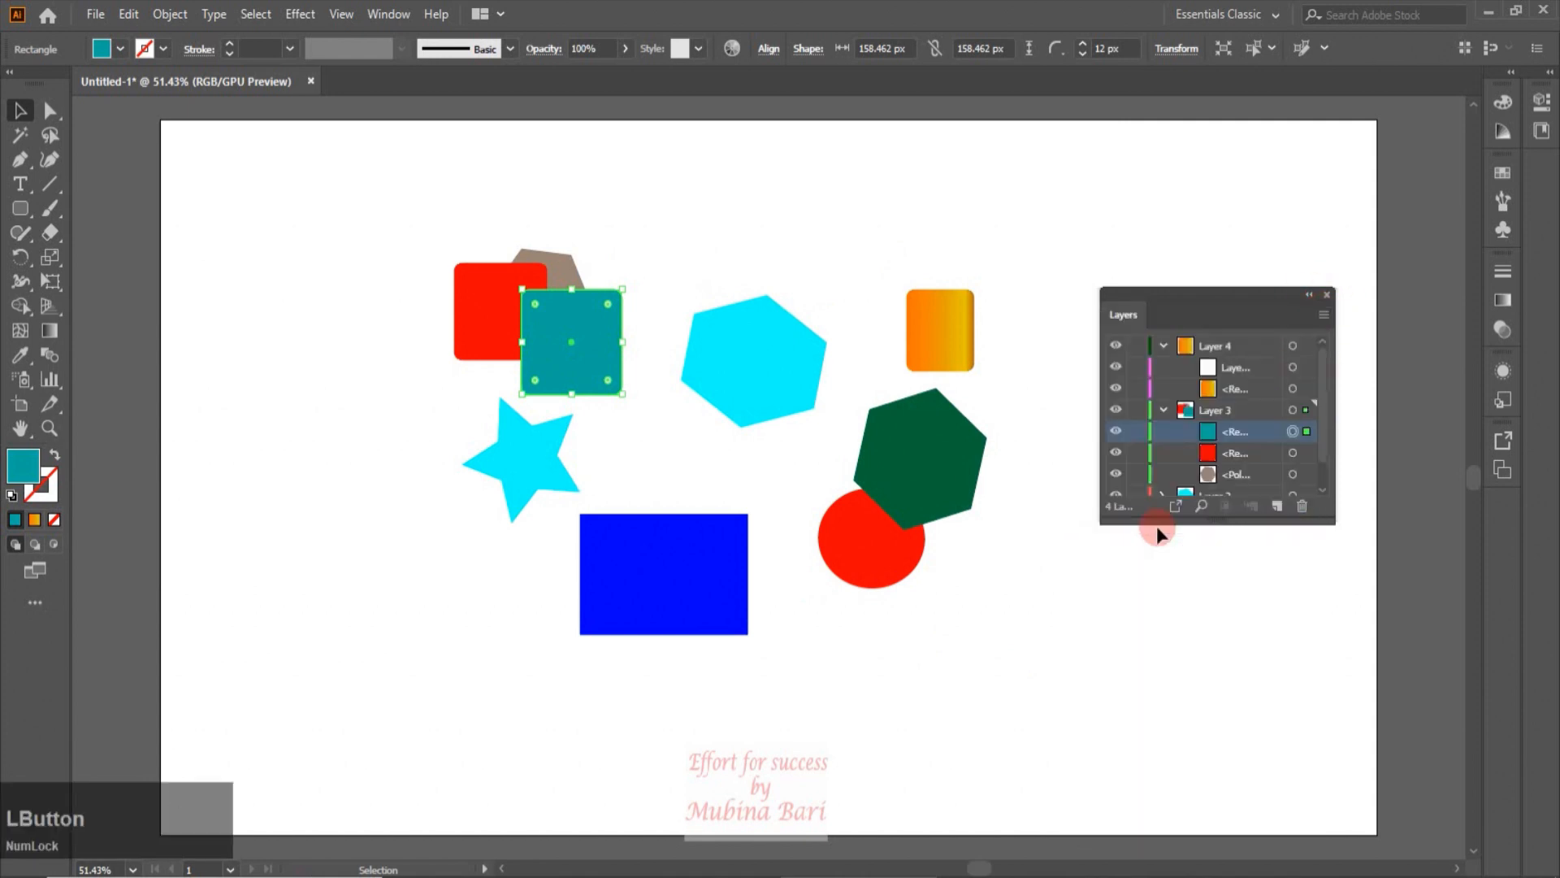
click(1278, 468)
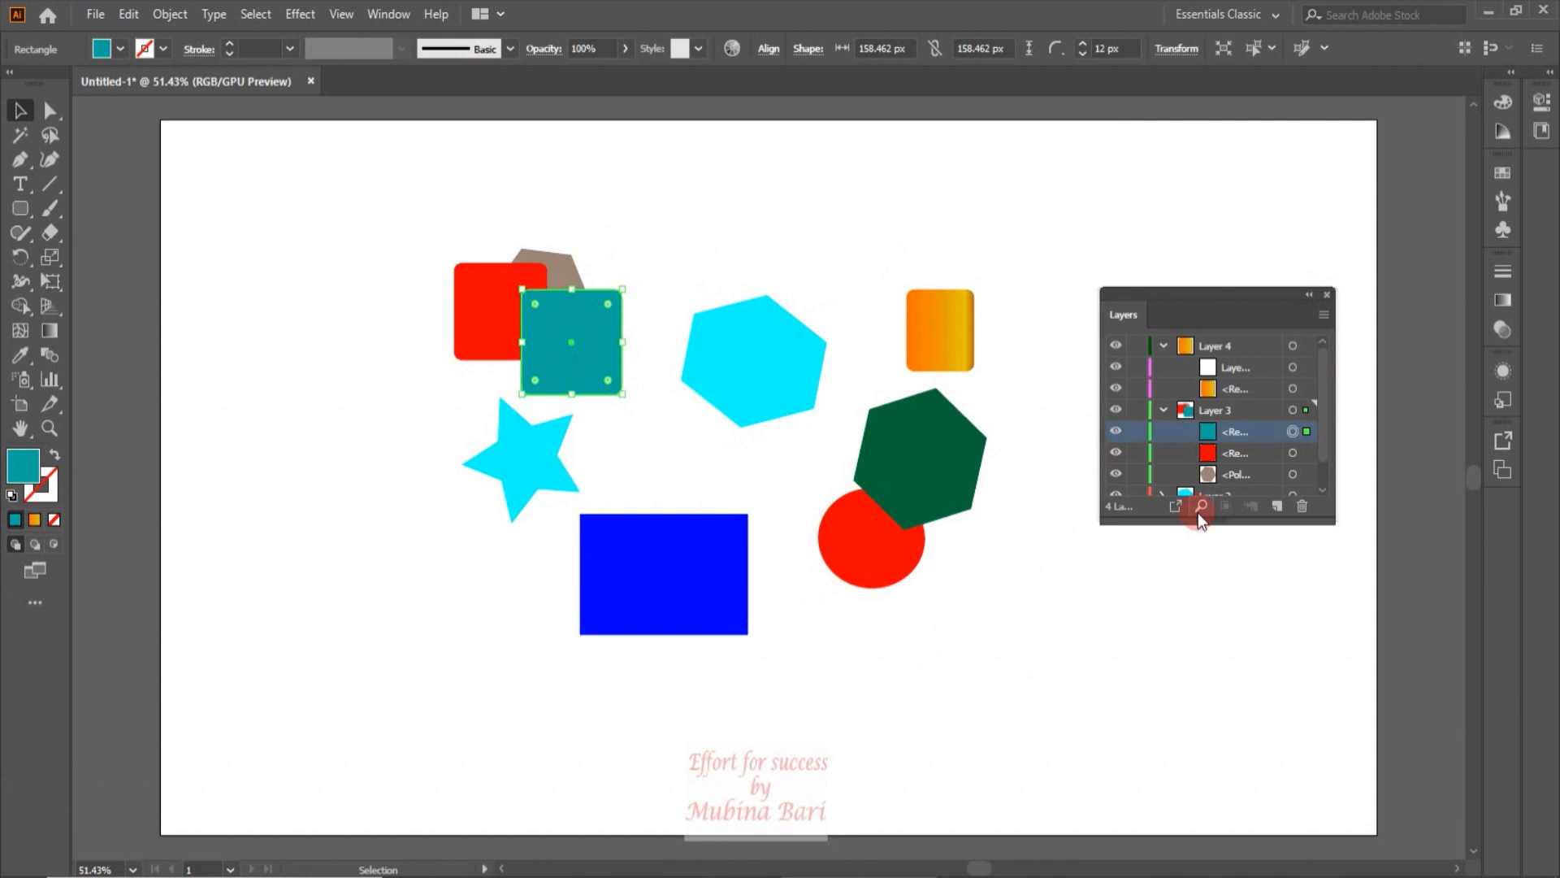
Deselect the teal square and collapse the contents of Layer 3.
click(1321, 317)
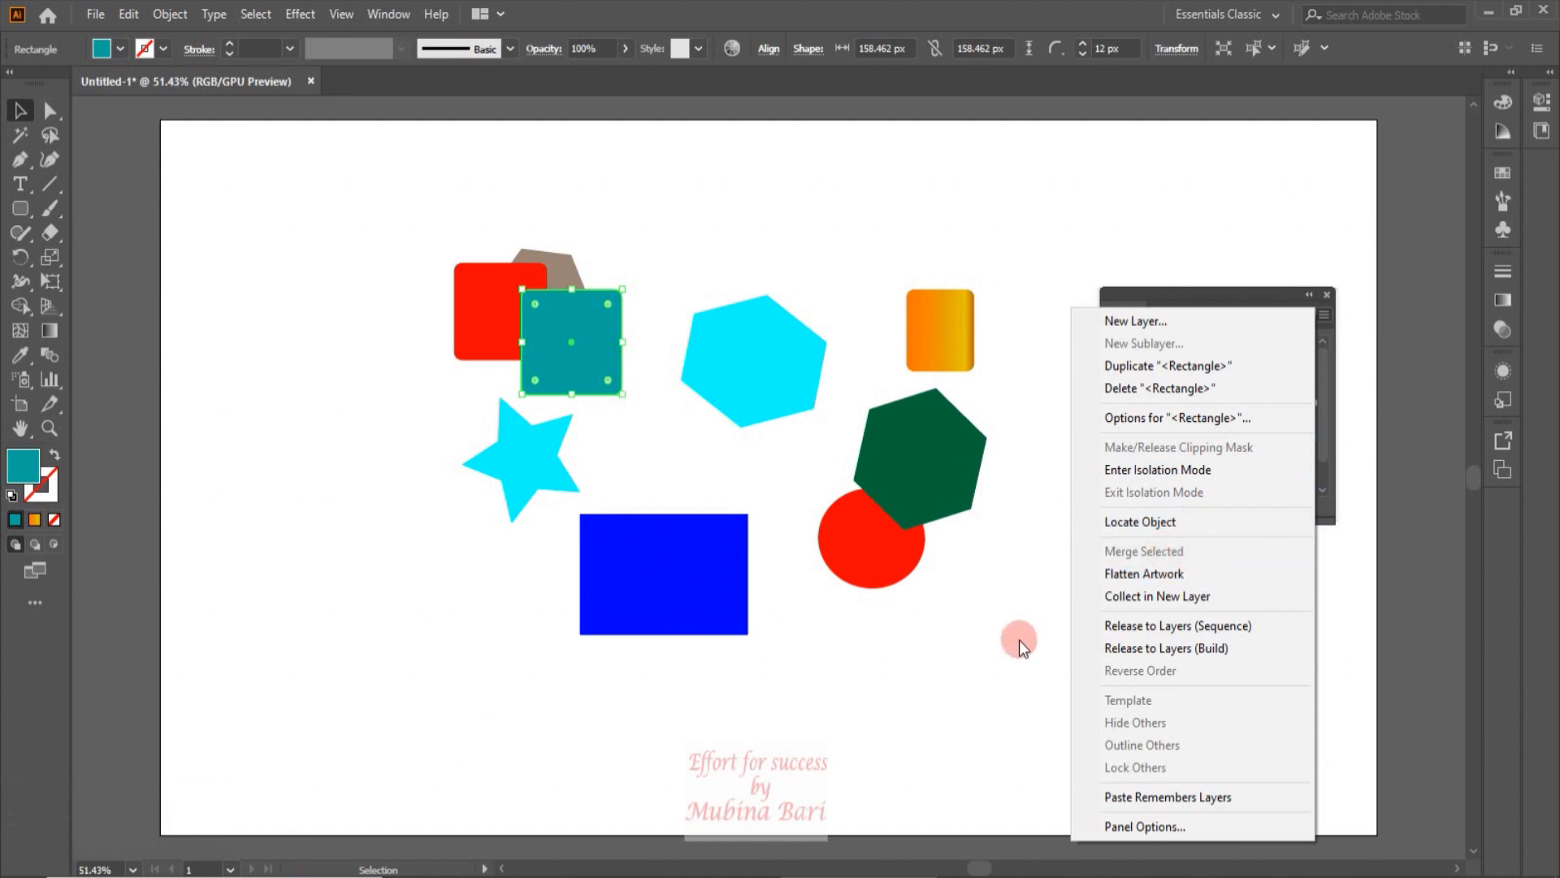
click(1057, 663)
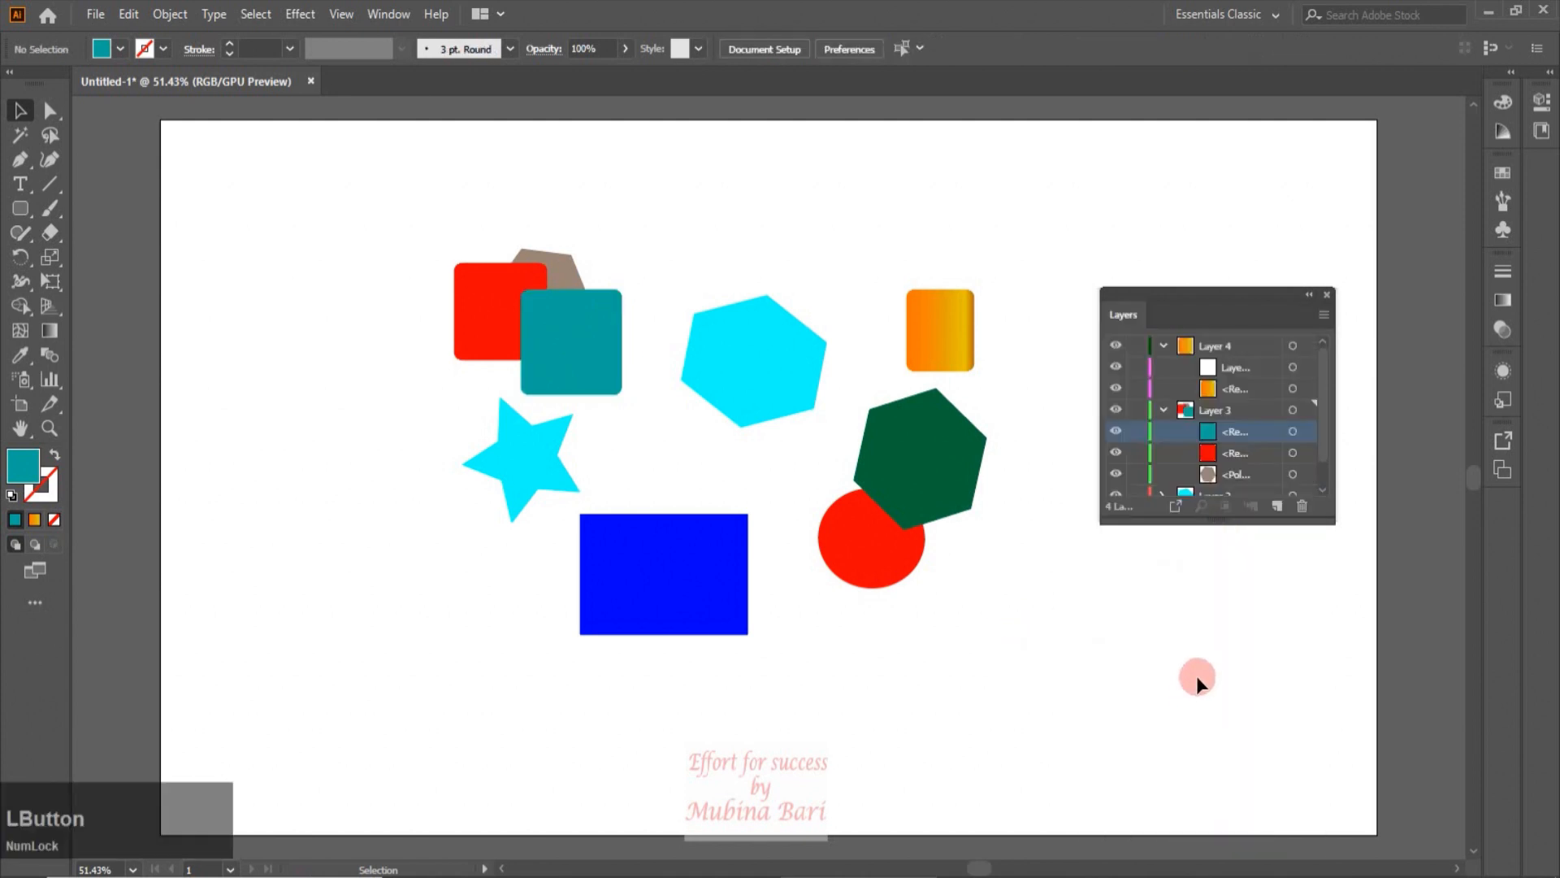
mouse_move(1325, 441)
mouse_down()
mouse_move(1335, 514)
mouse_move(1323, 427)
mouse_up()
click(1164, 411)
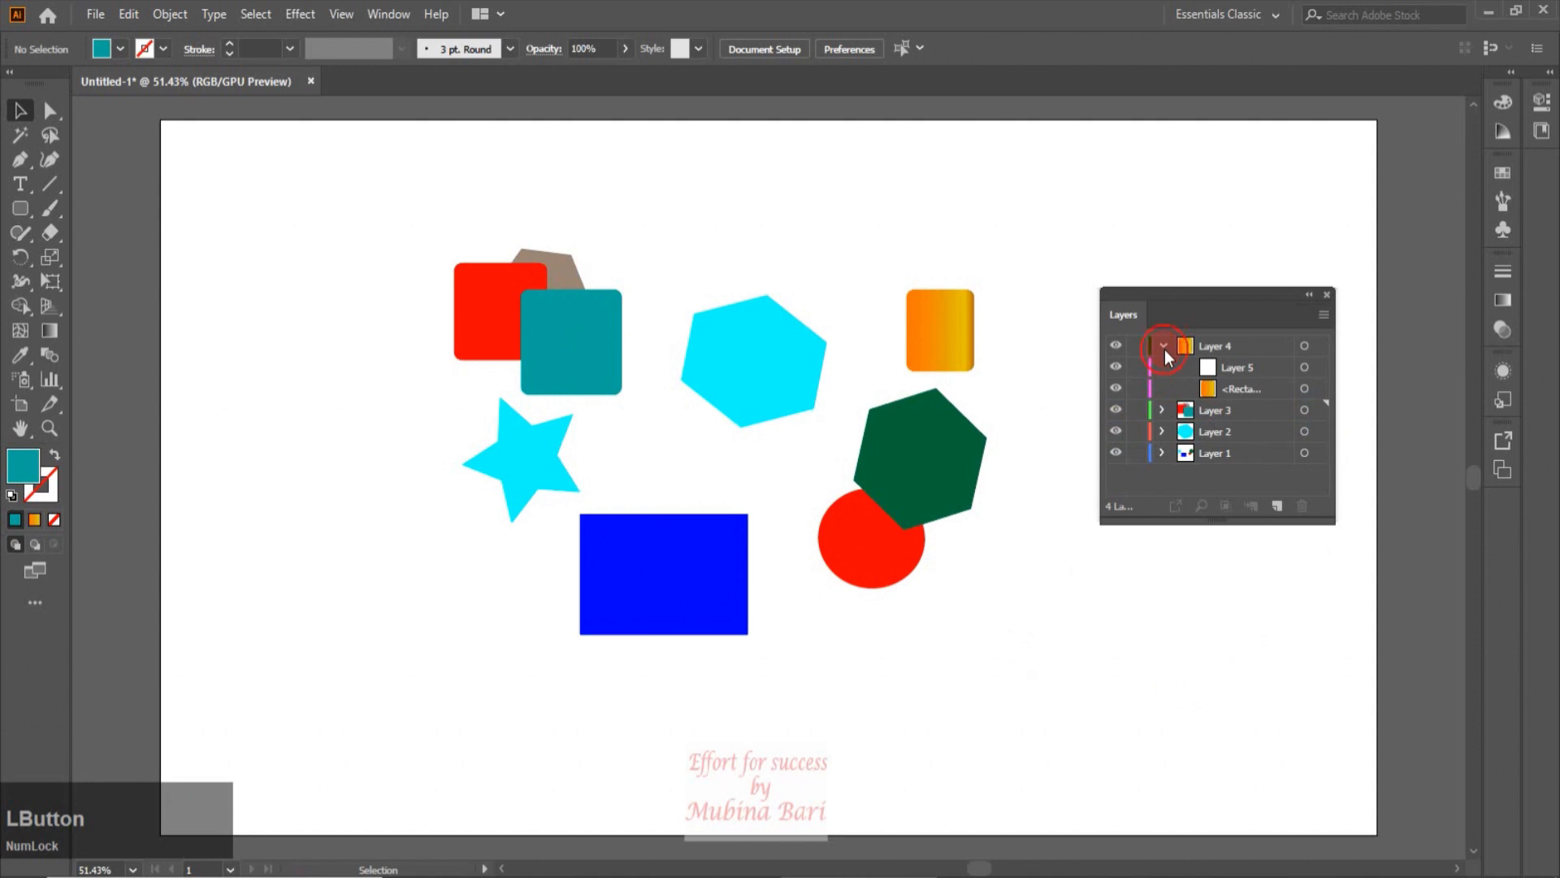
Collapse Layer 4, merge it with Layer 3 using Merge Selected, and check the merged layer's contents.
click(1164, 347)
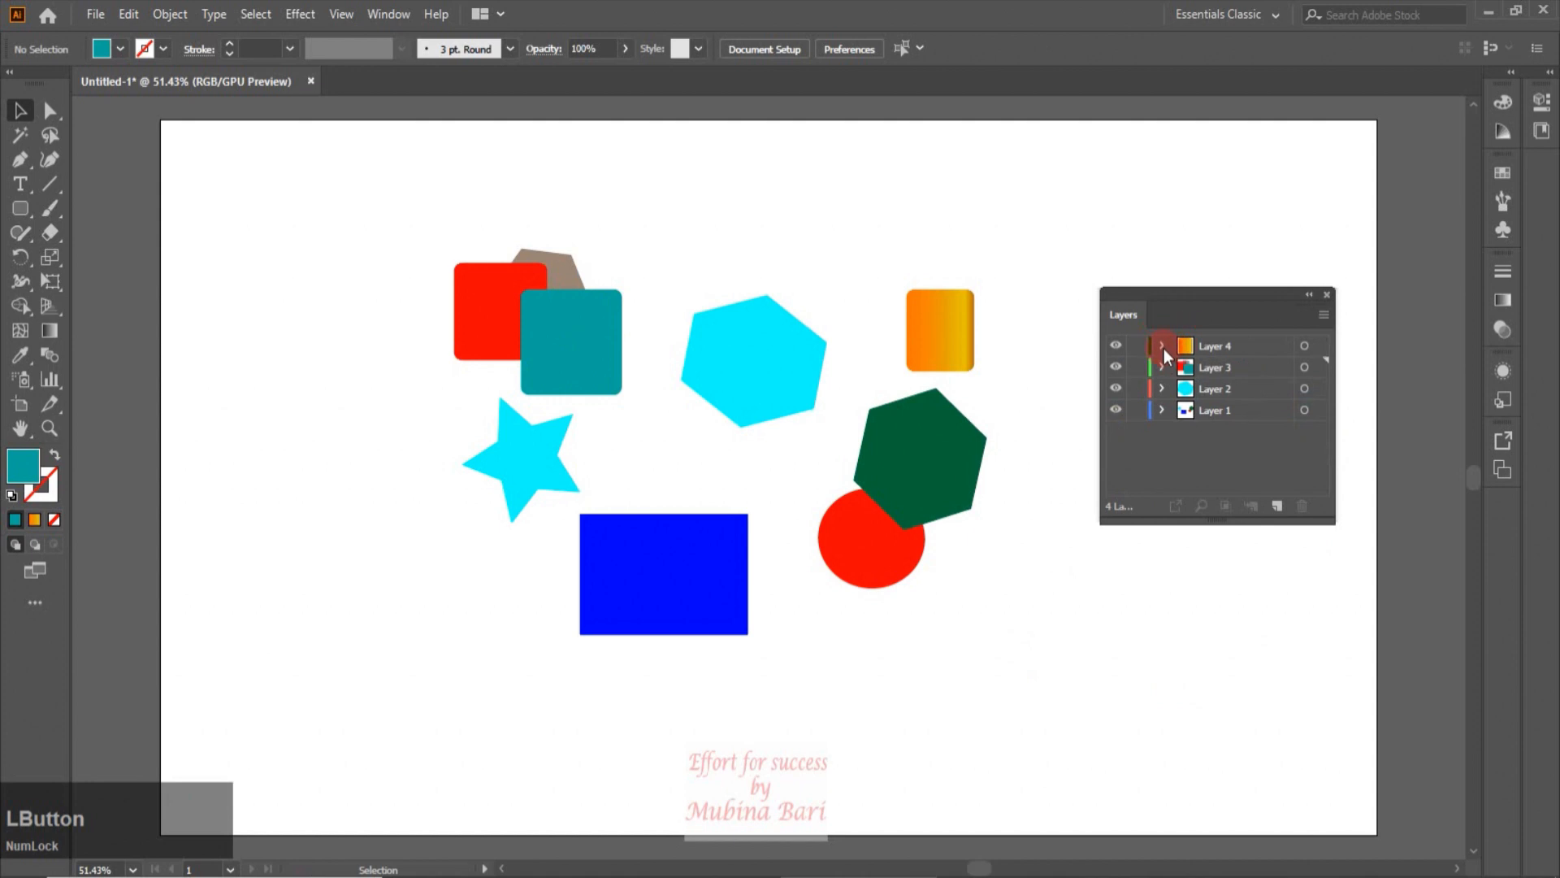
click(1221, 348)
shift+click(1225, 372)
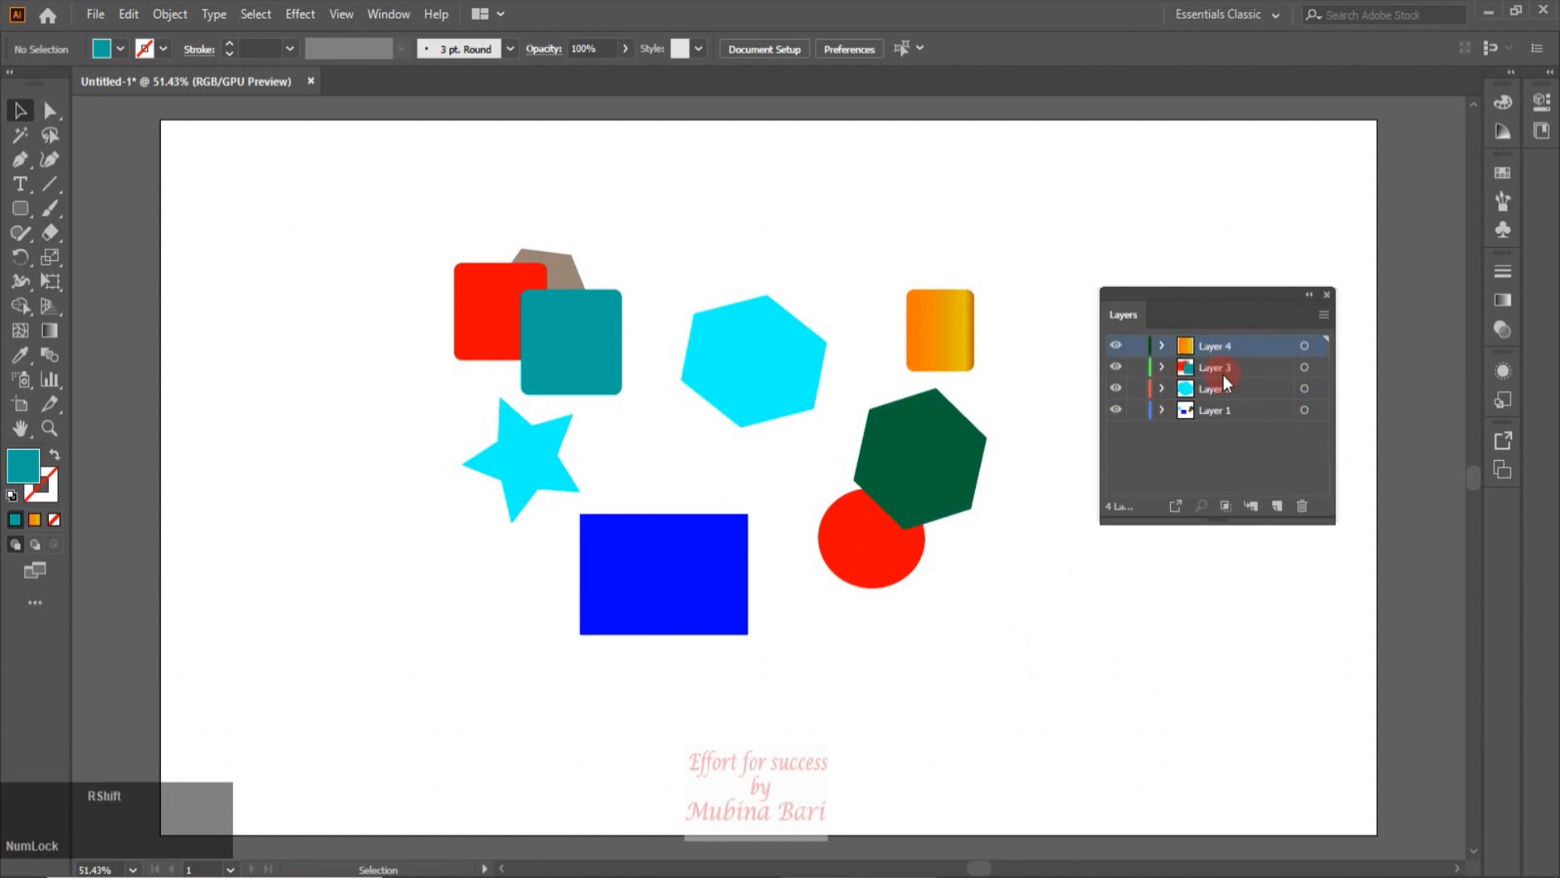
click(1316, 320)
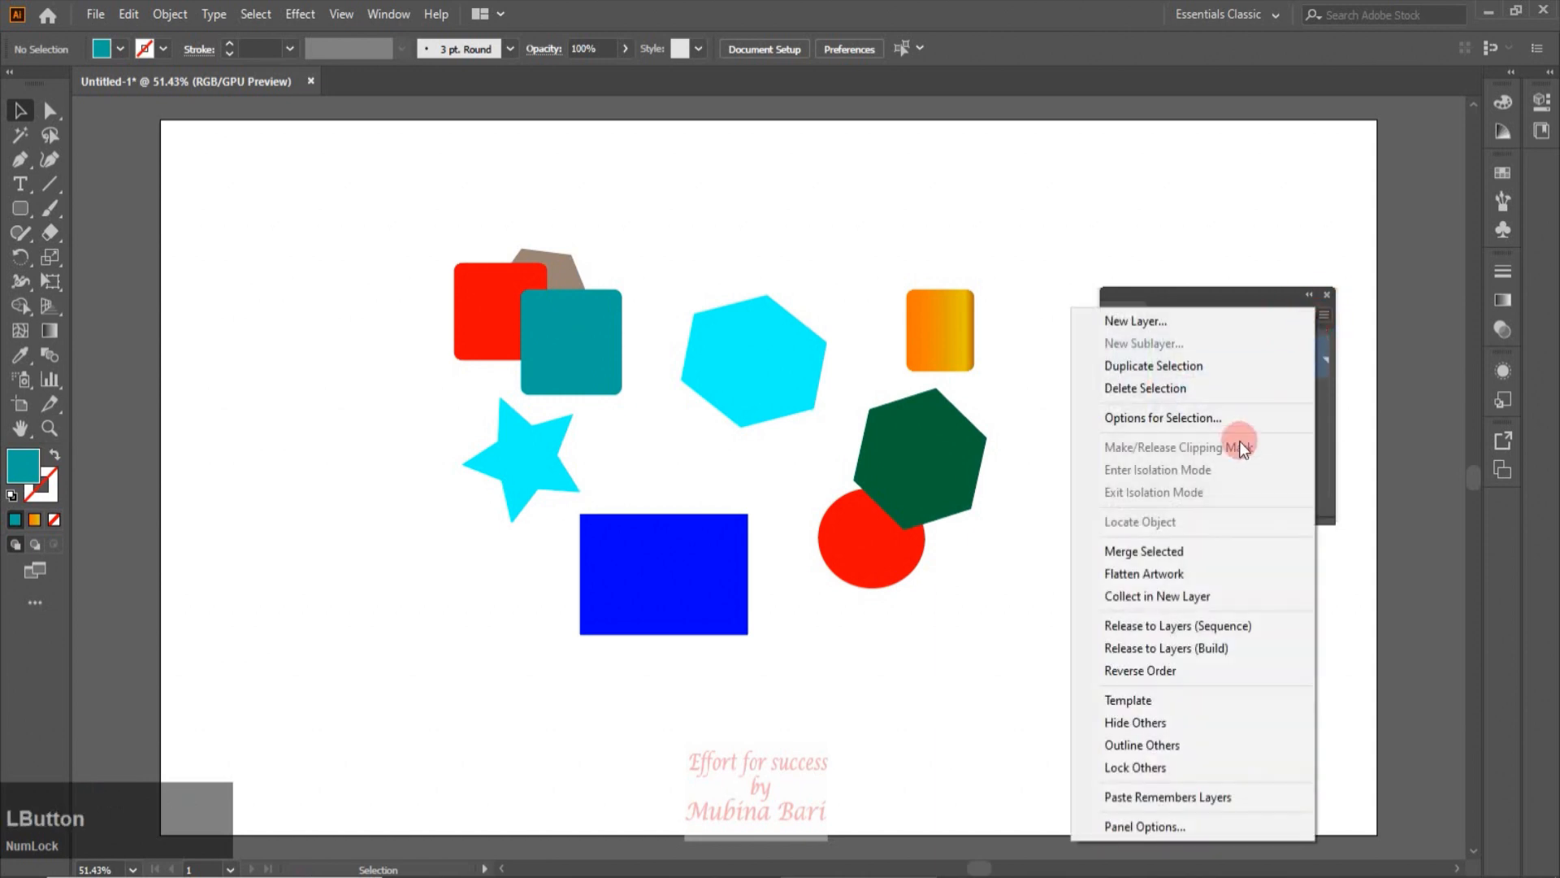
click(1167, 551)
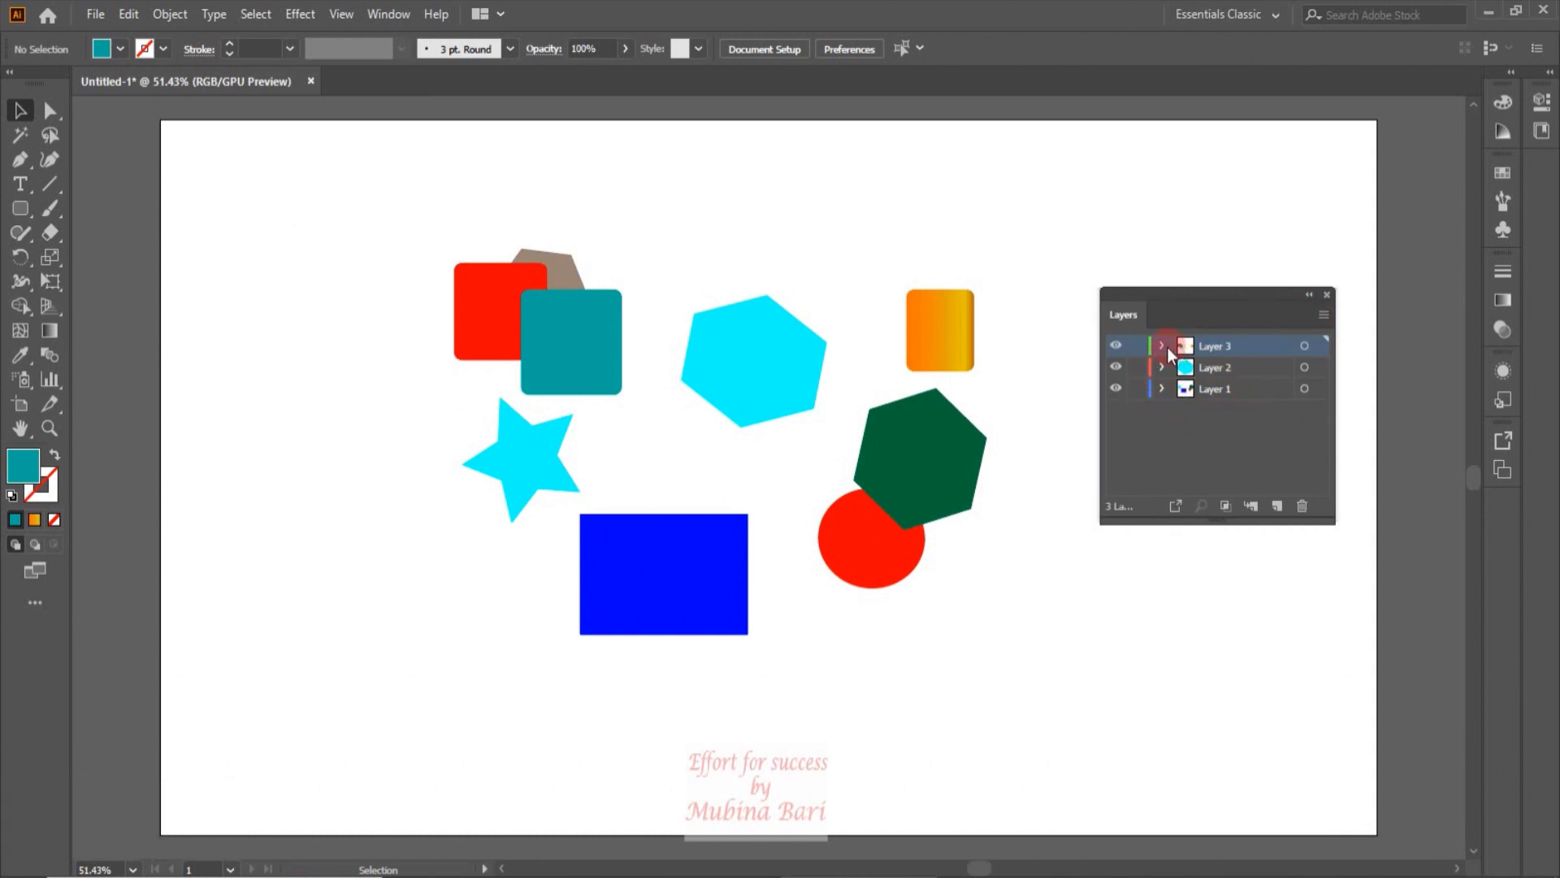
click(1163, 346)
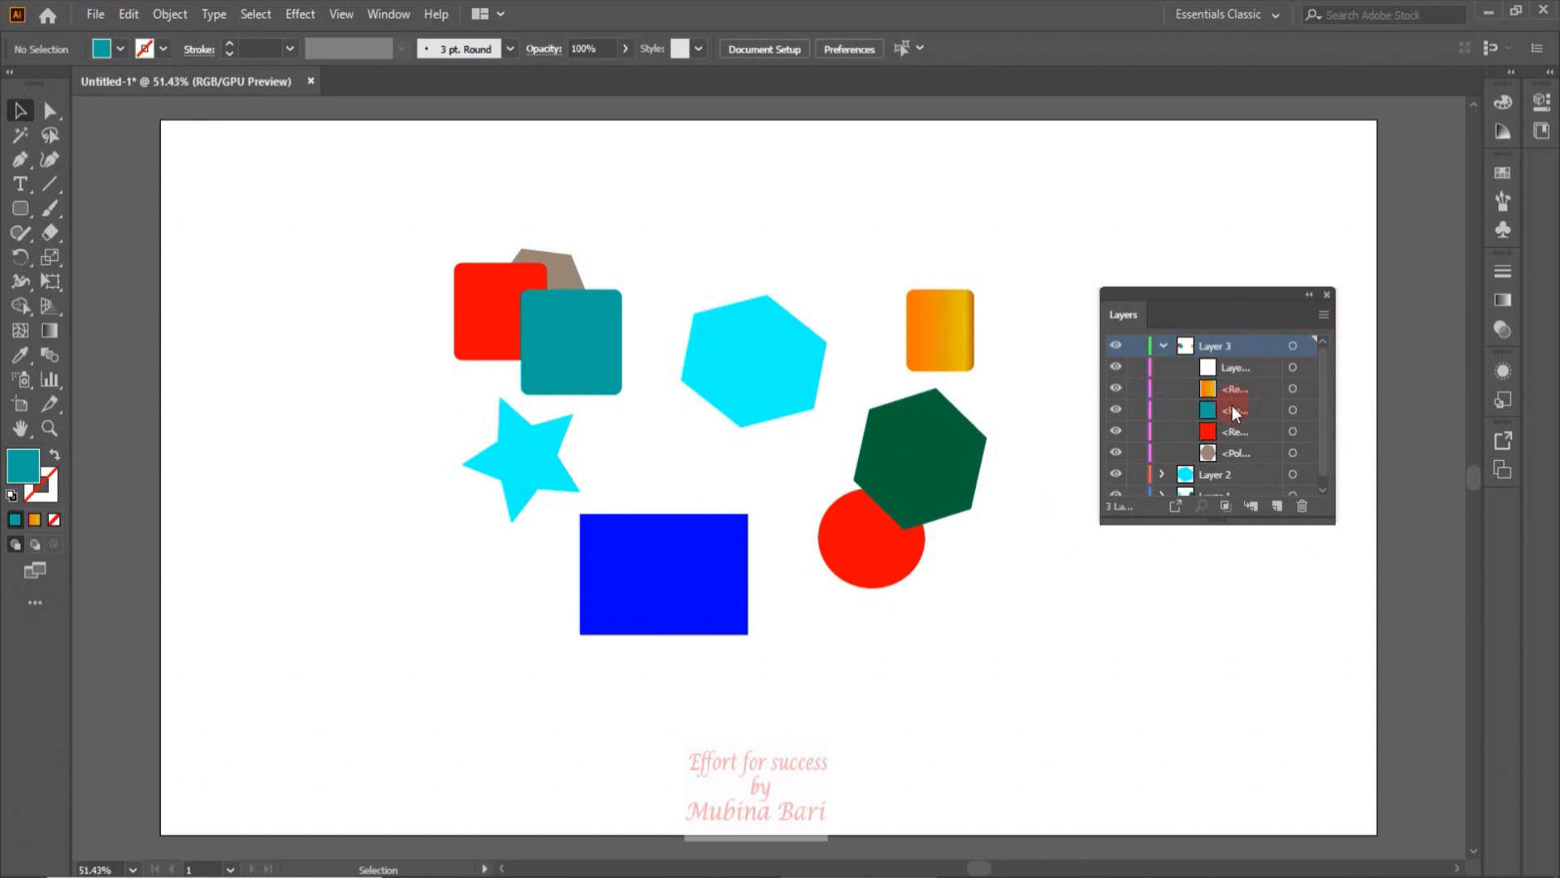
click(1167, 349)
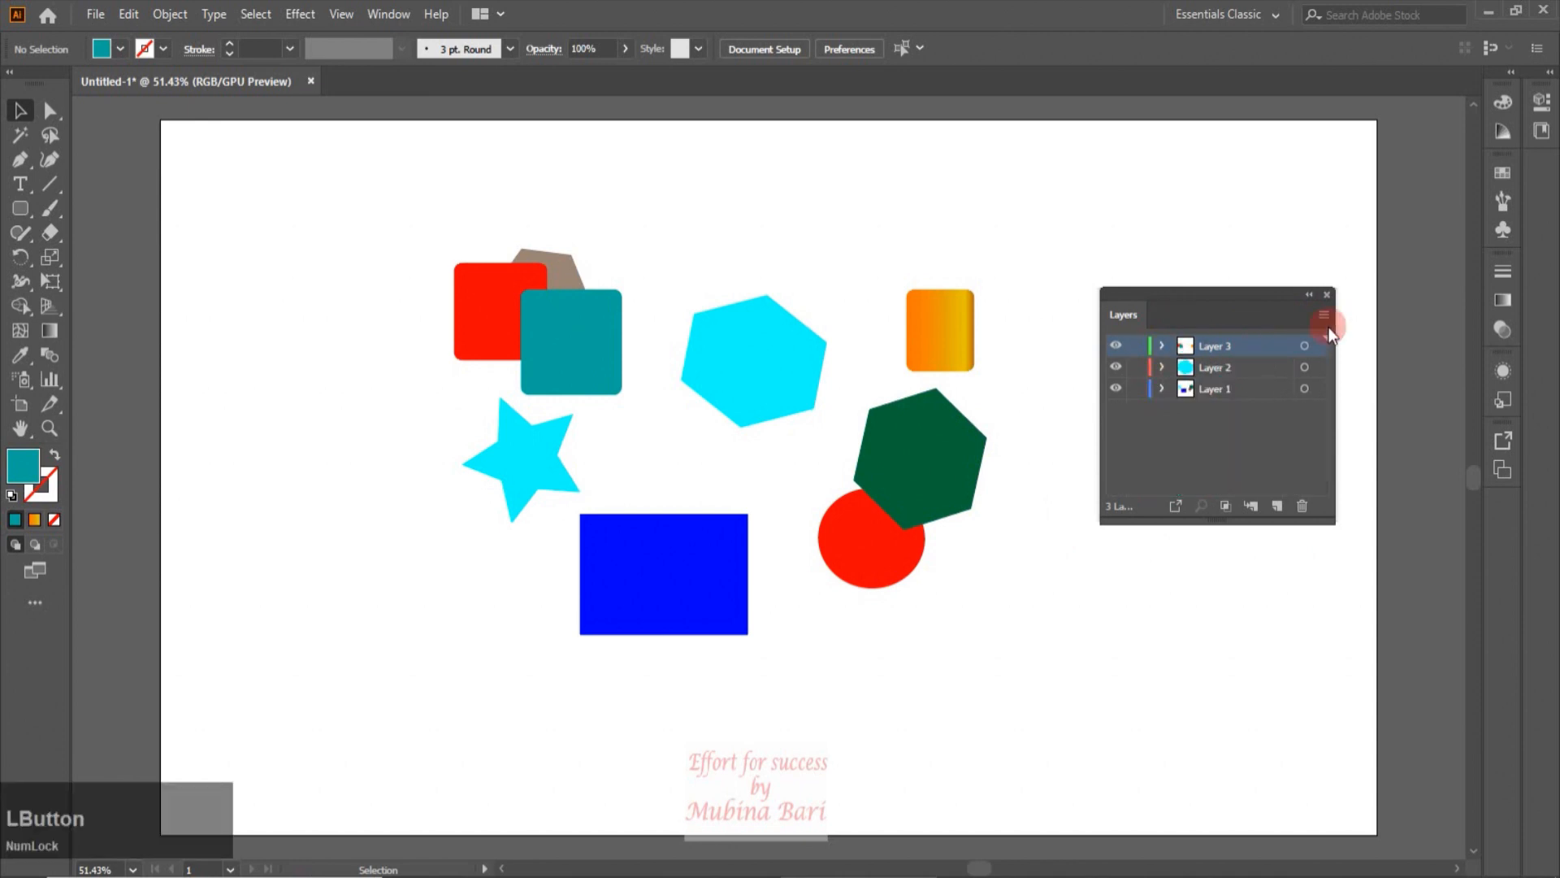
Move the dark green hexagon up and the orange gradient rectangle down so that the two shapes overlap.
click(1326, 325)
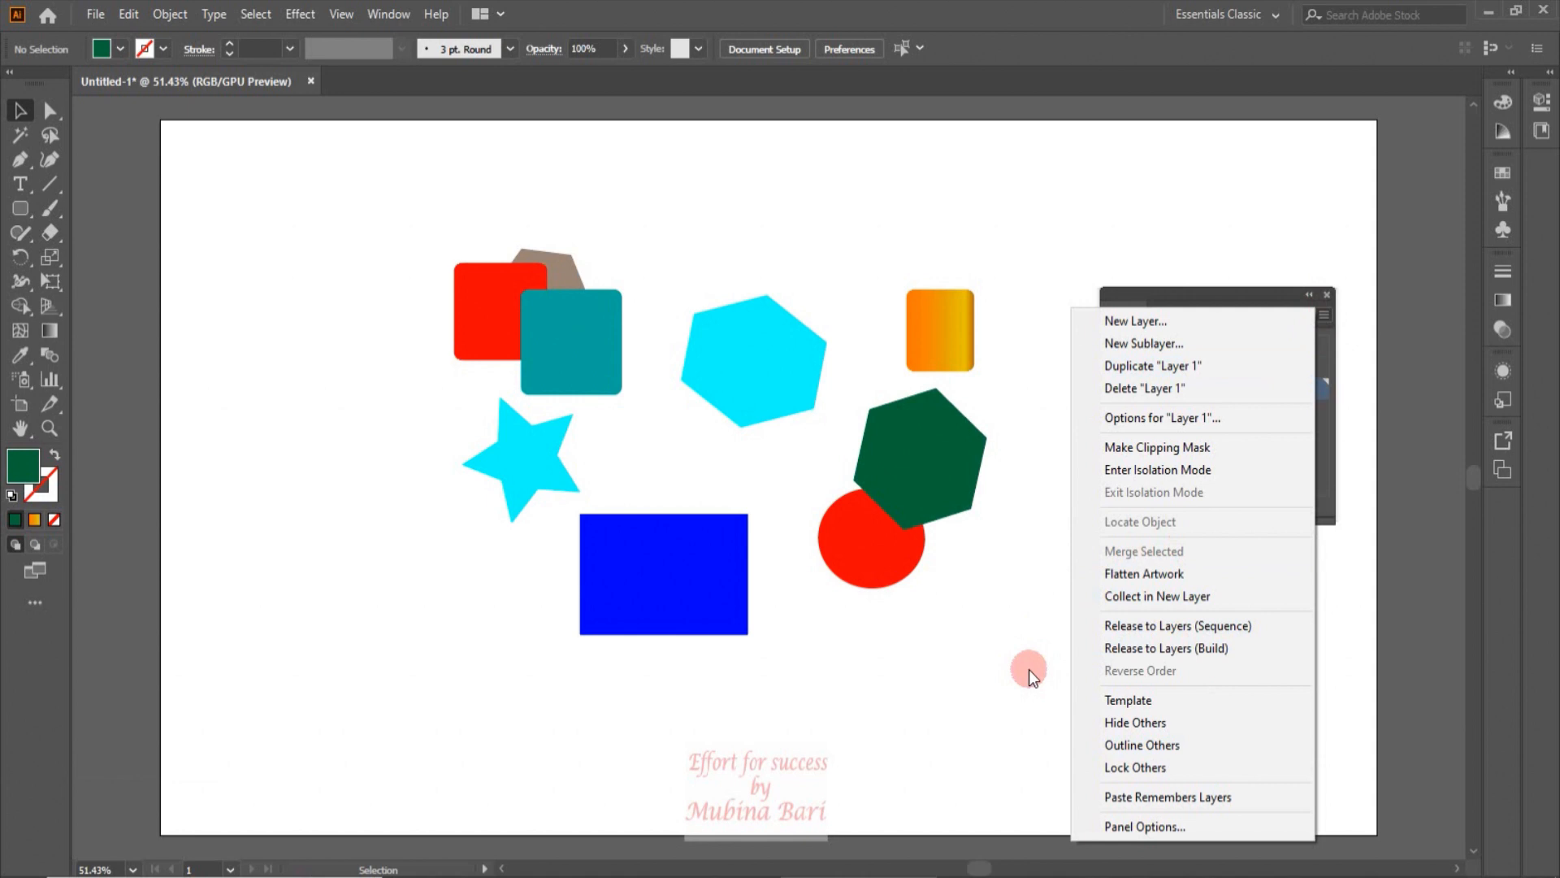
click(1228, 200)
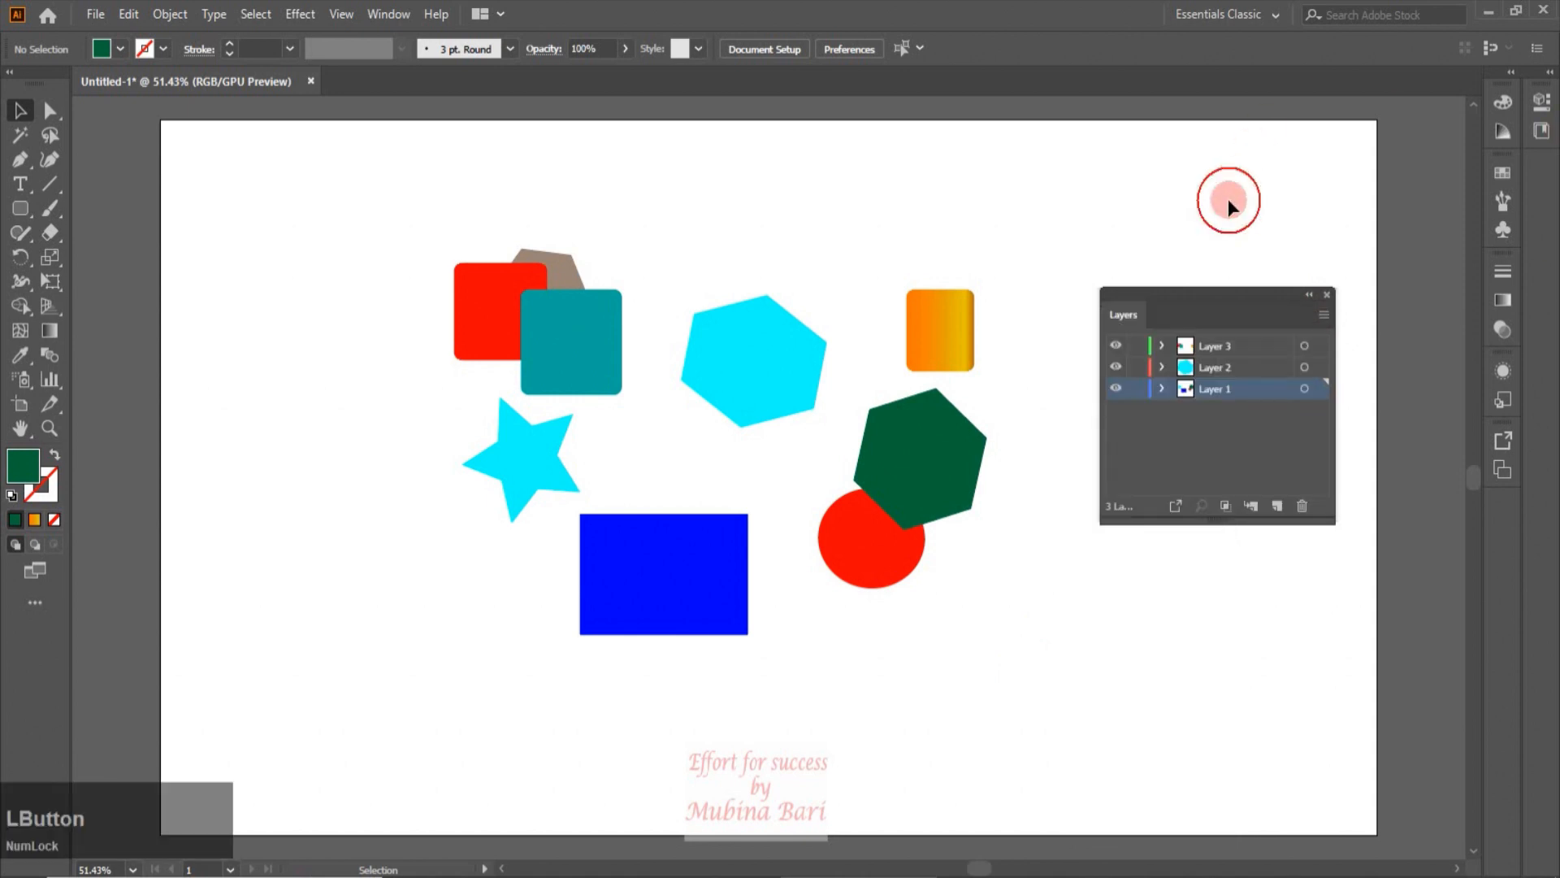
click(920, 509)
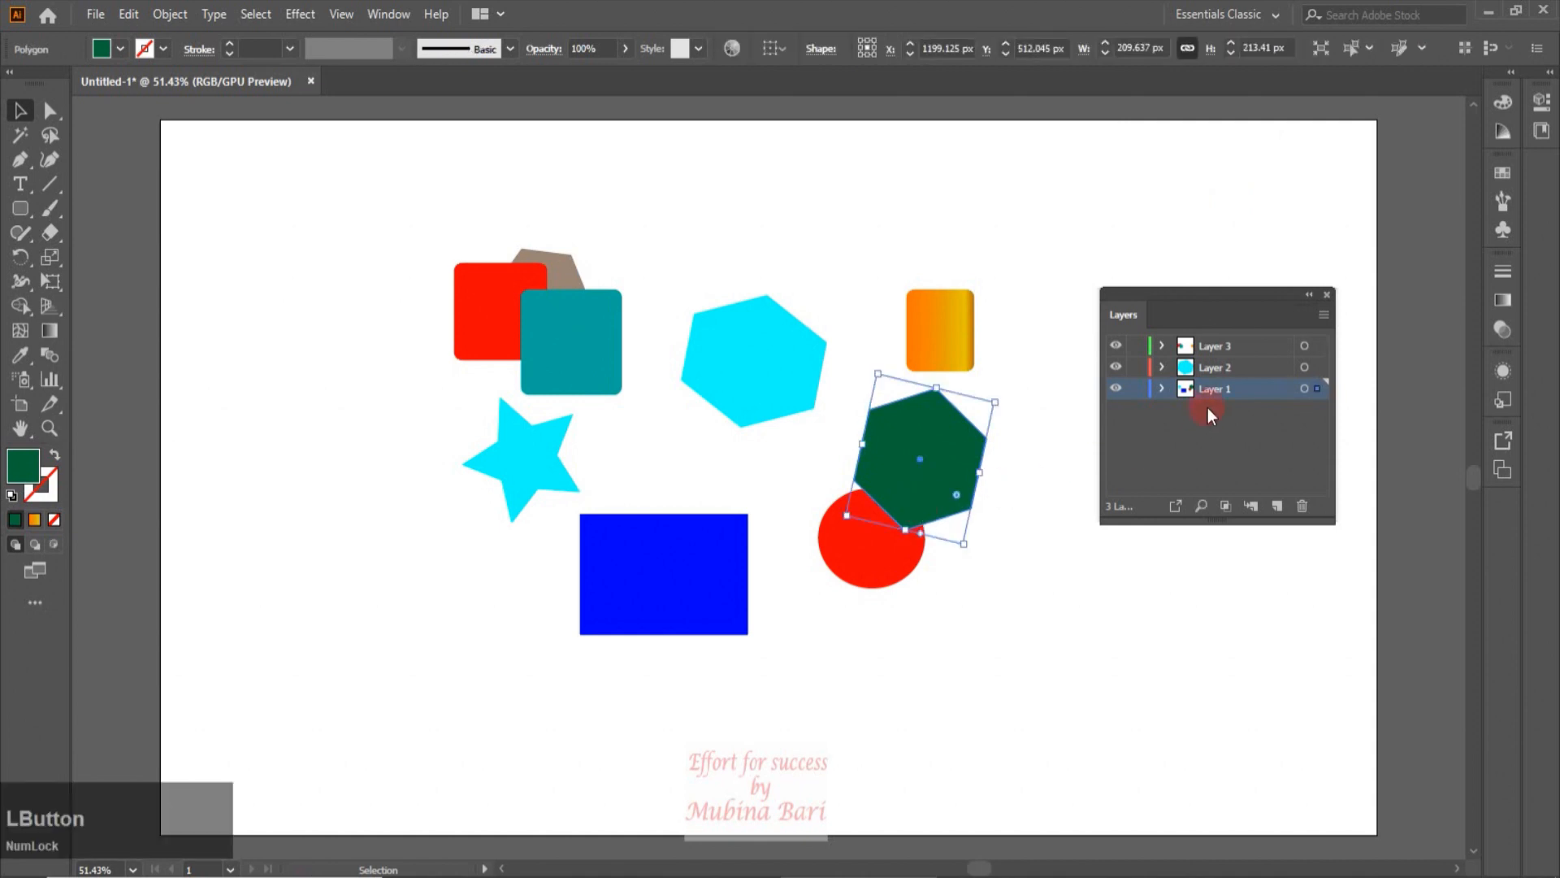
click(960, 317)
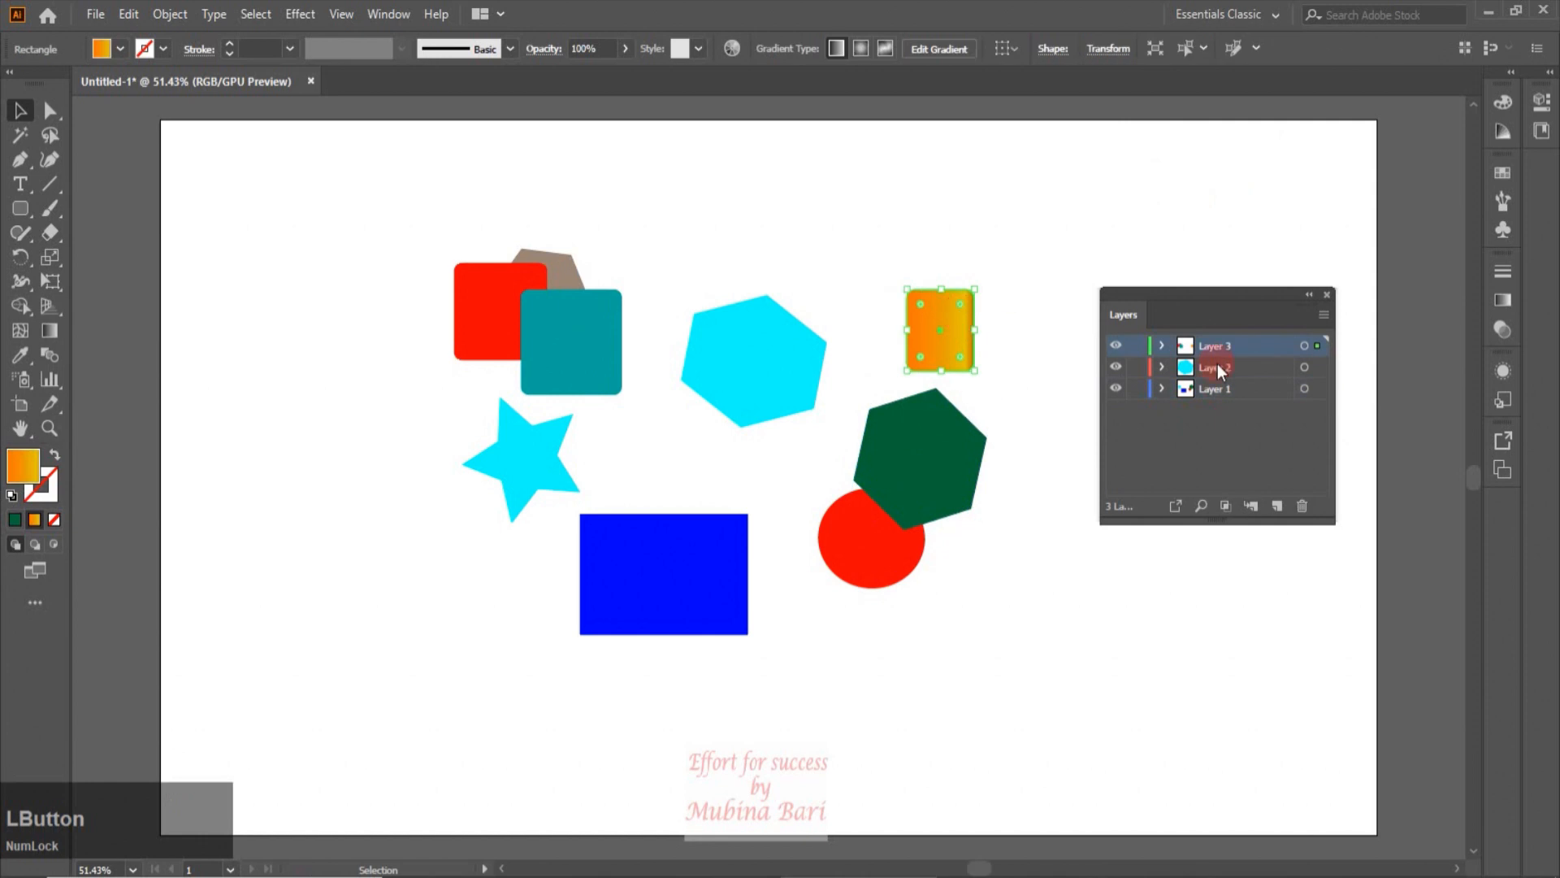
drag(943, 452, 953, 402)
drag(969, 311, 959, 342)
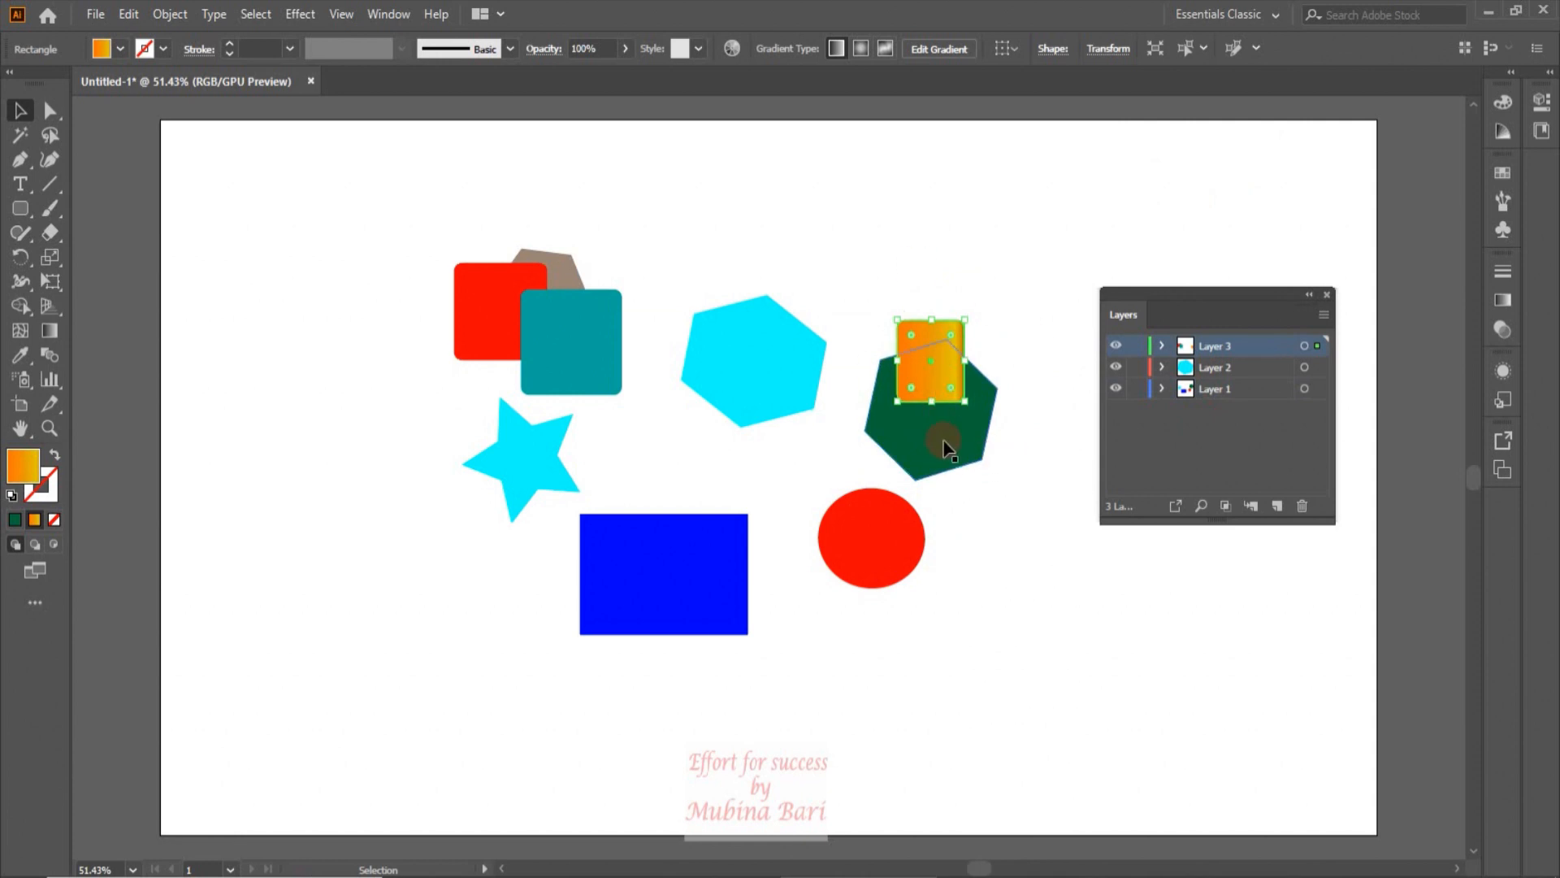
Try to arrange the dark green hexagon above the orange rectangle with Bring to Front, and deselect it.
right_click(944, 443)
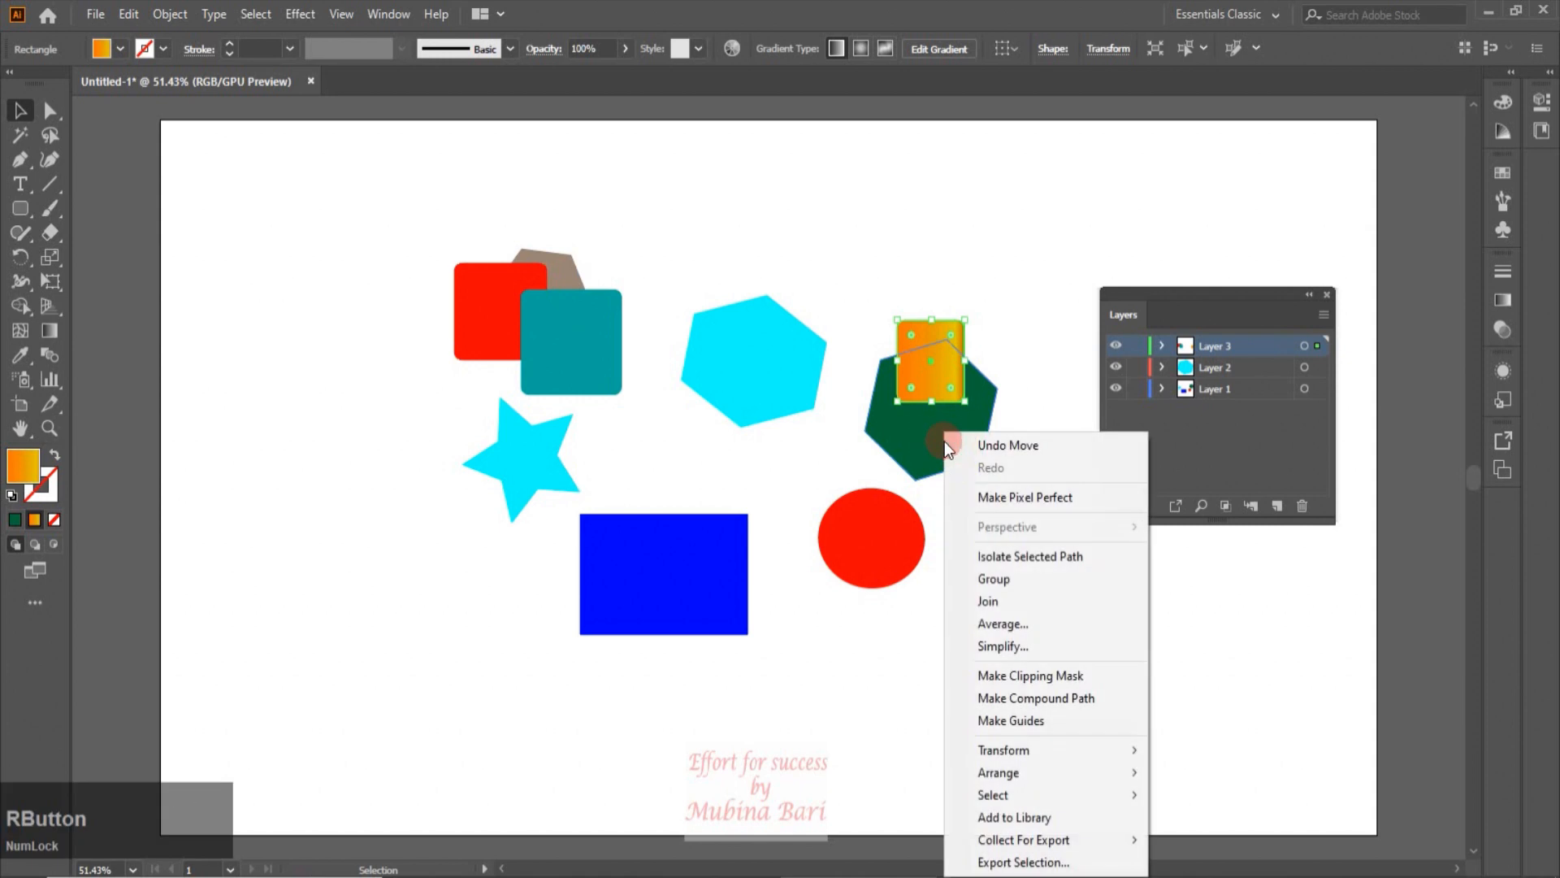
mouse_move(983, 354)
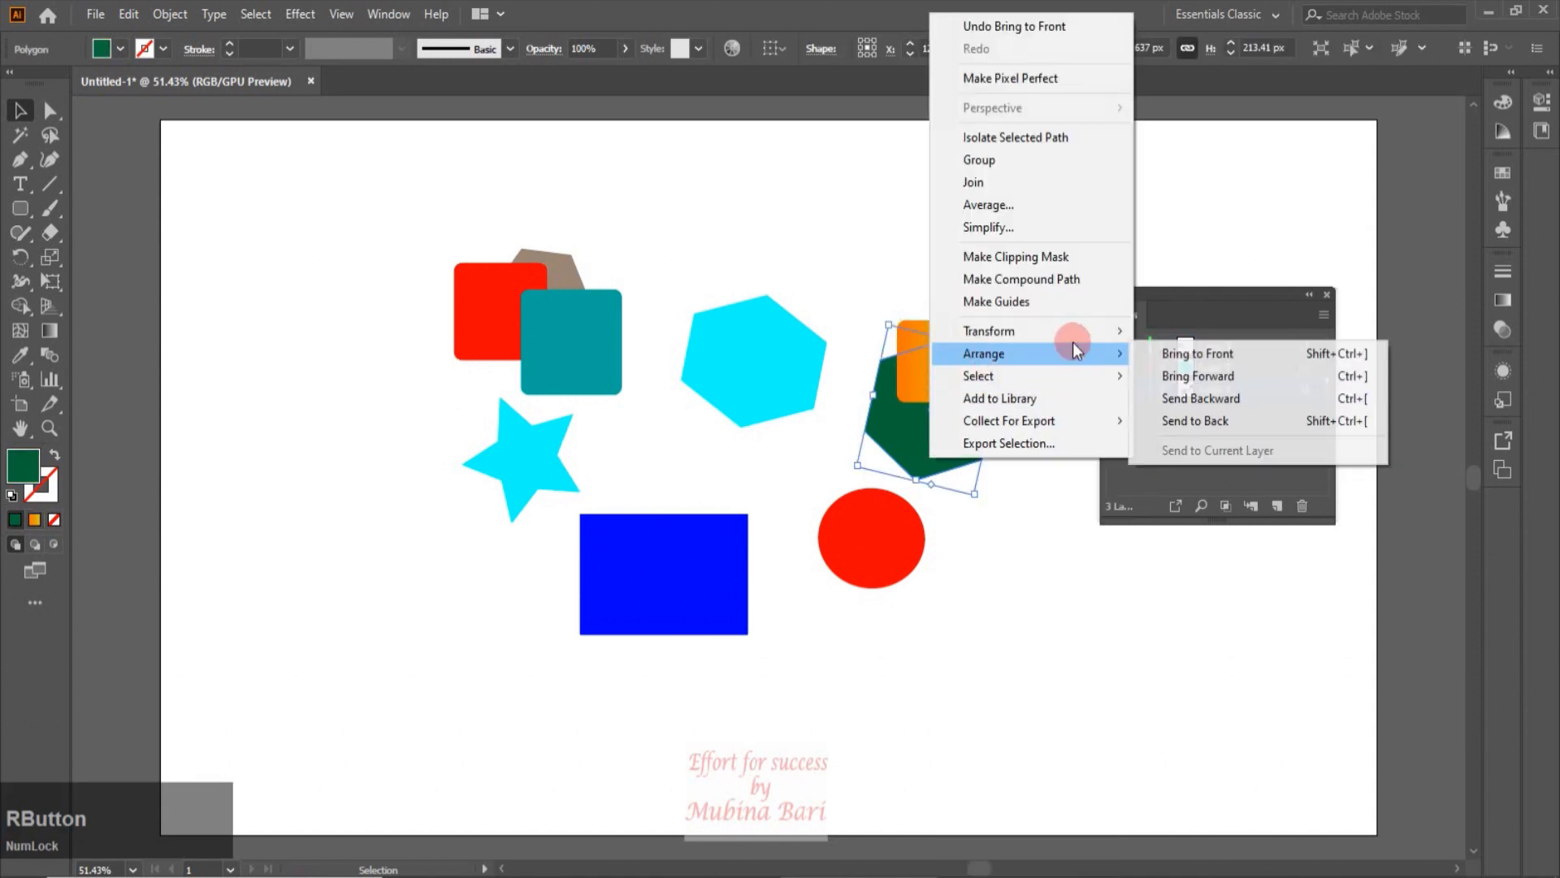
click(1217, 358)
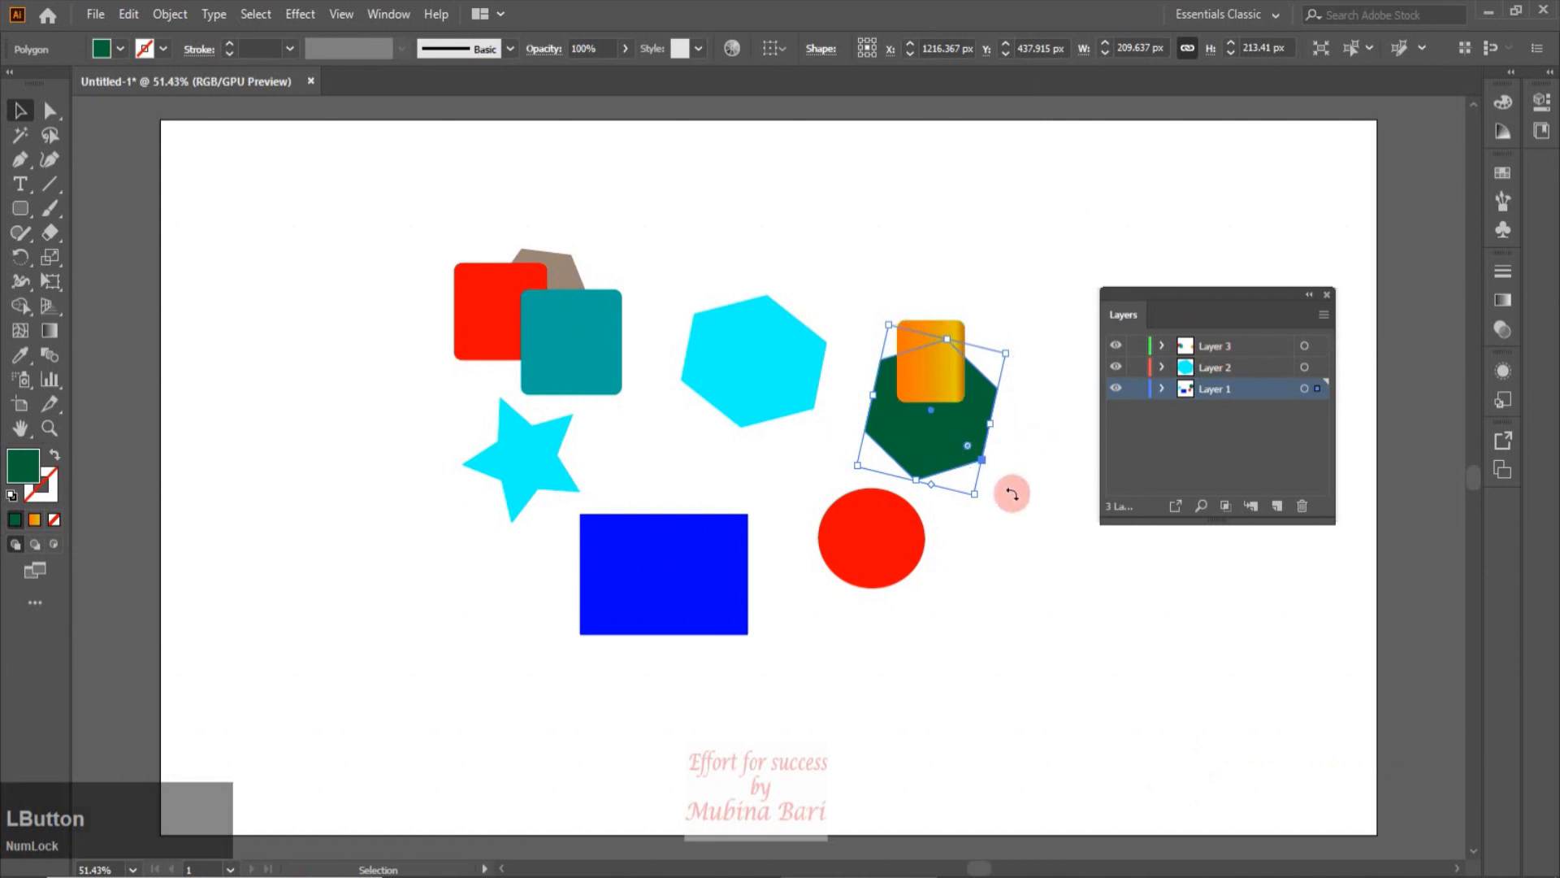
click(977, 256)
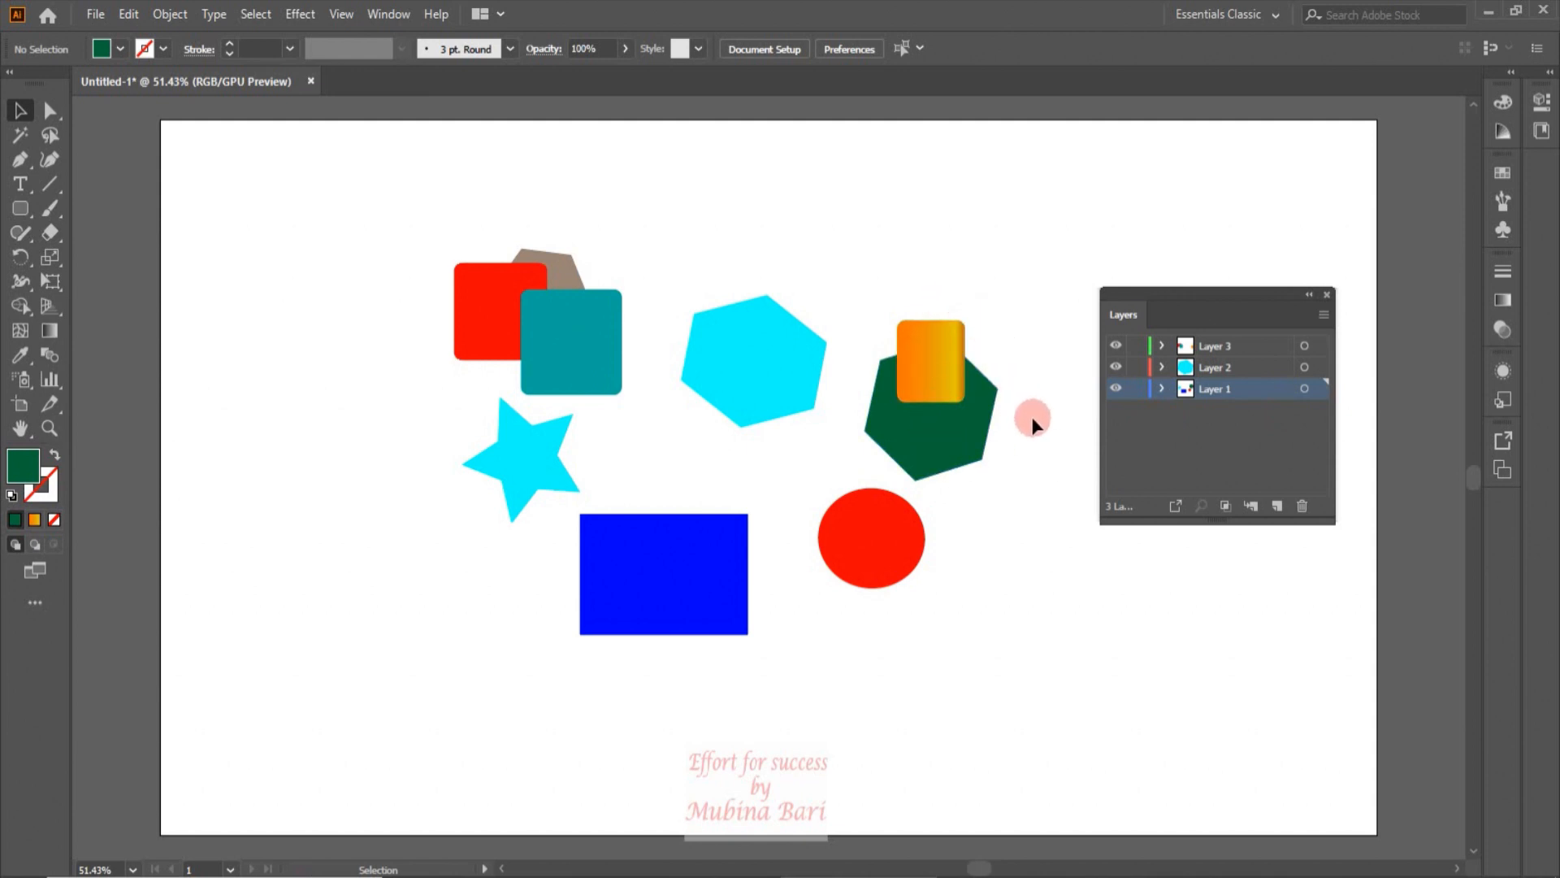
Add a new layer above Layer 1 and draw a small orange gradient rounded rectangle to the left of the green hexagon.
click(1230, 396)
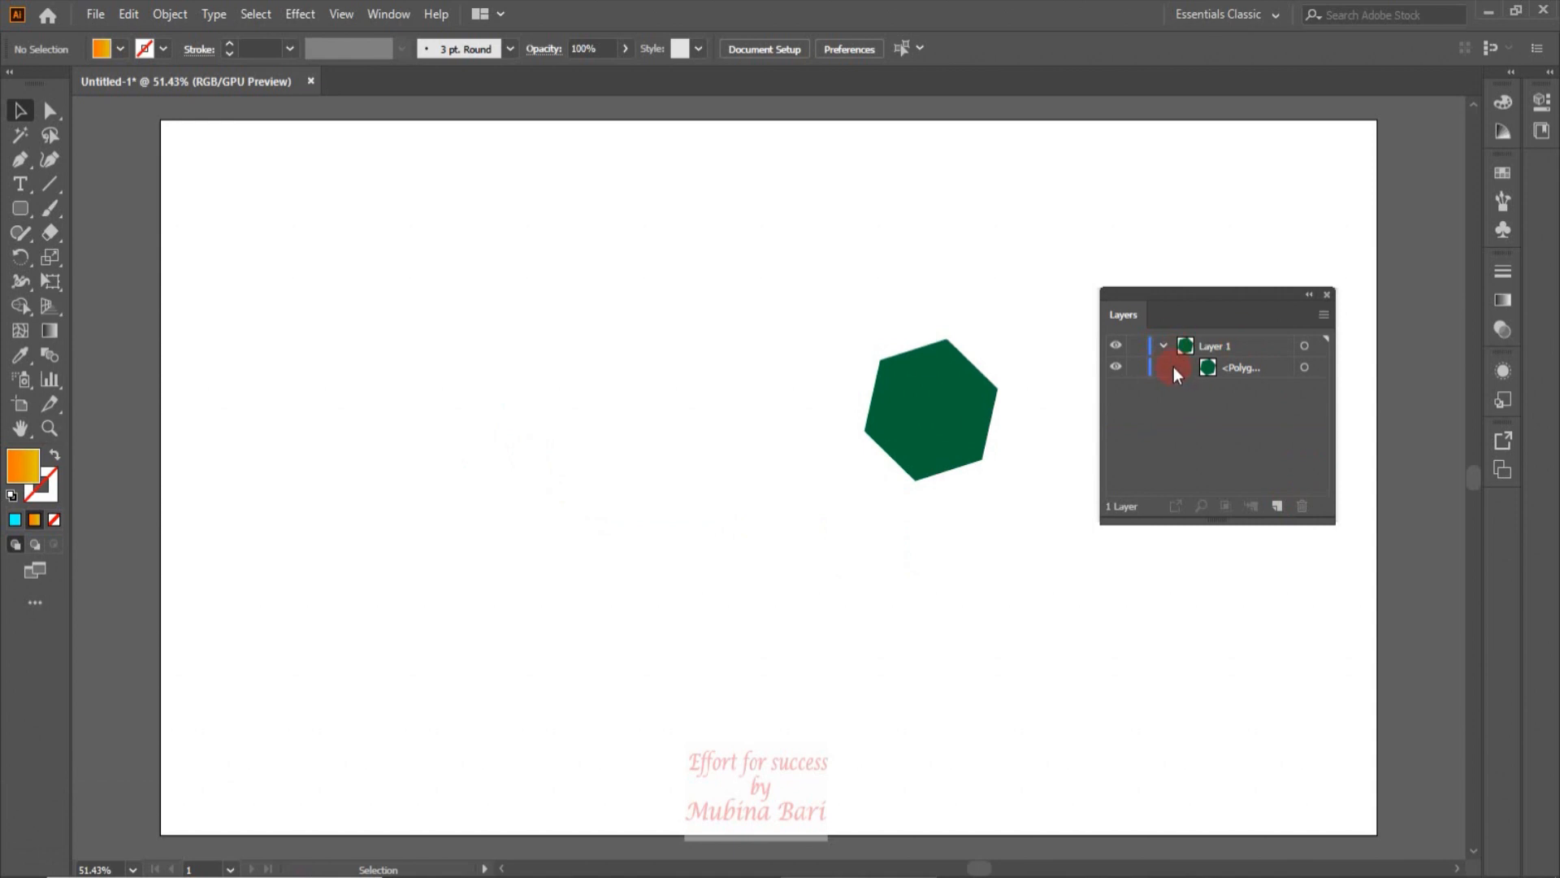
click(1162, 346)
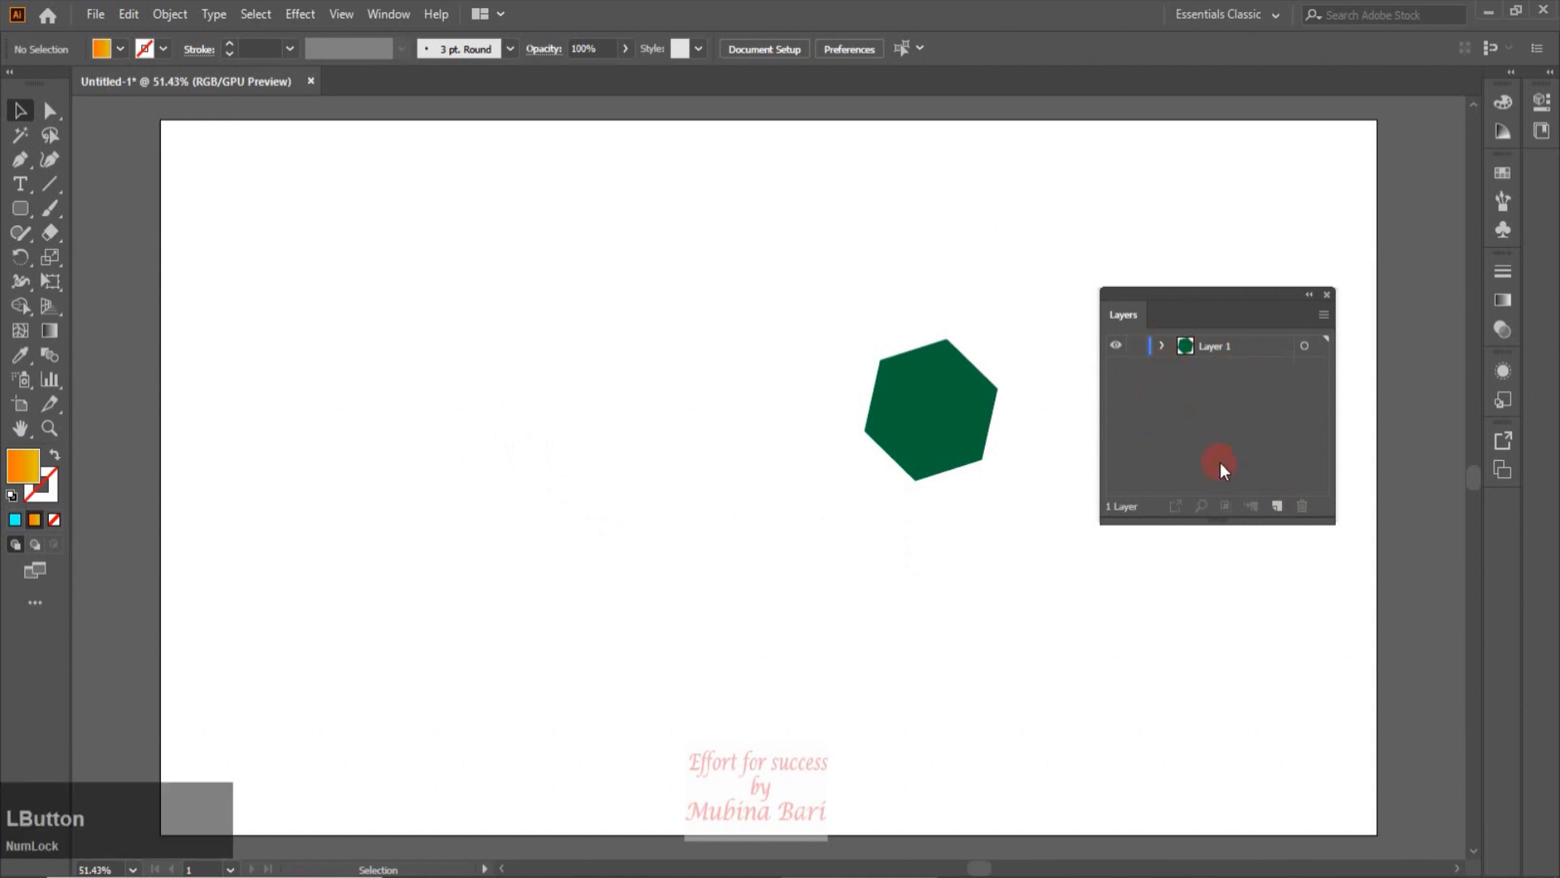
click(1276, 506)
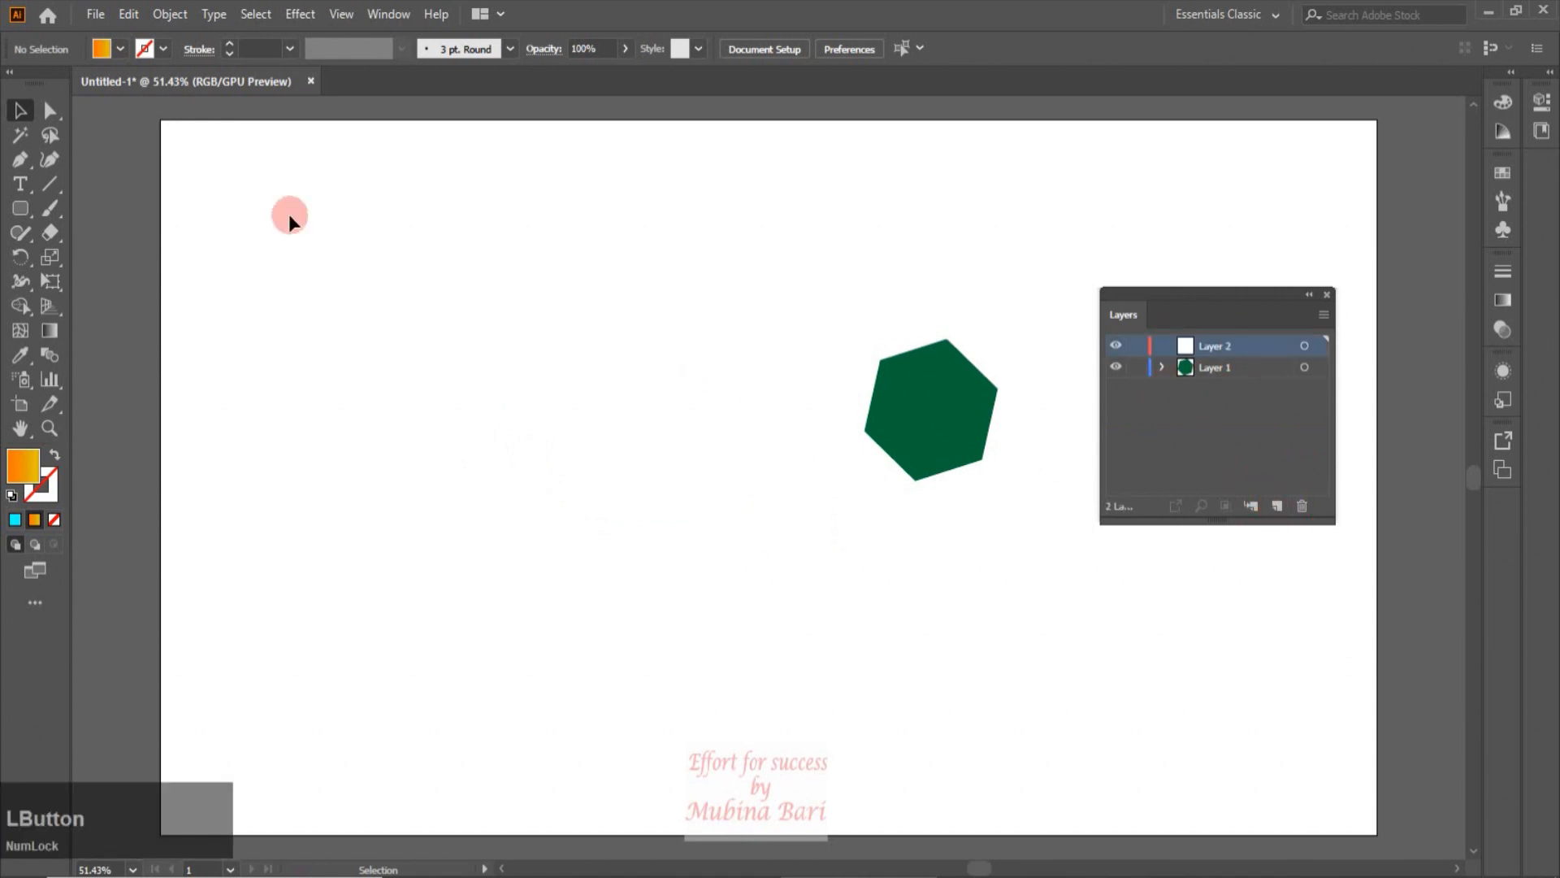
click(21, 208)
drag(680, 403, 743, 504)
Add another layer, draw a five-pointed star above the rounded rectangle, and fill it with blue.
click(1276, 506)
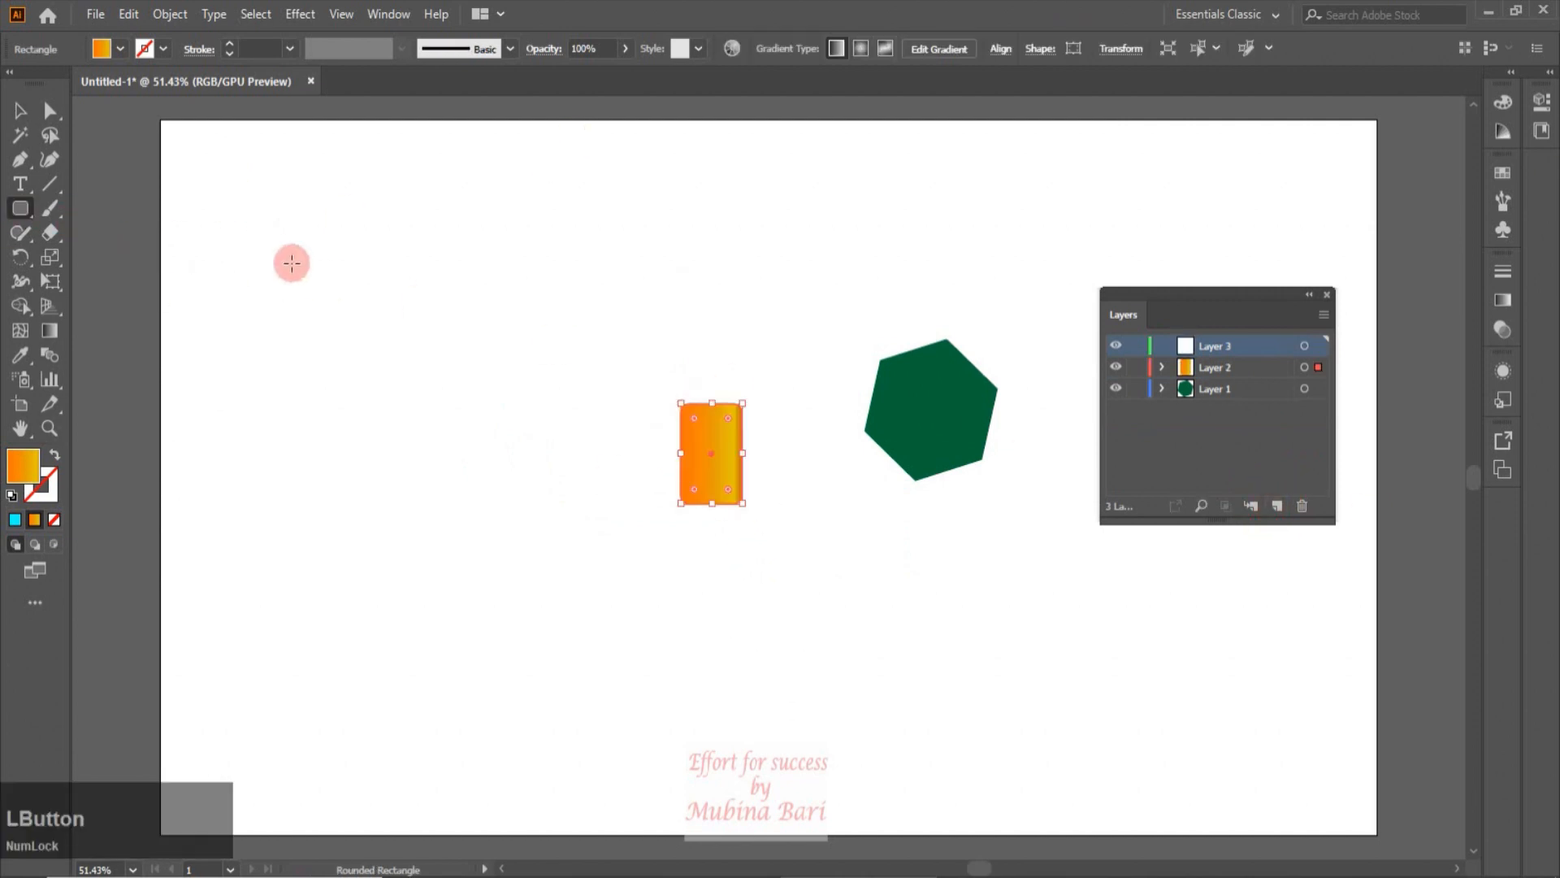
drag(20, 208, 82, 308)
drag(742, 255, 737, 163)
click(102, 49)
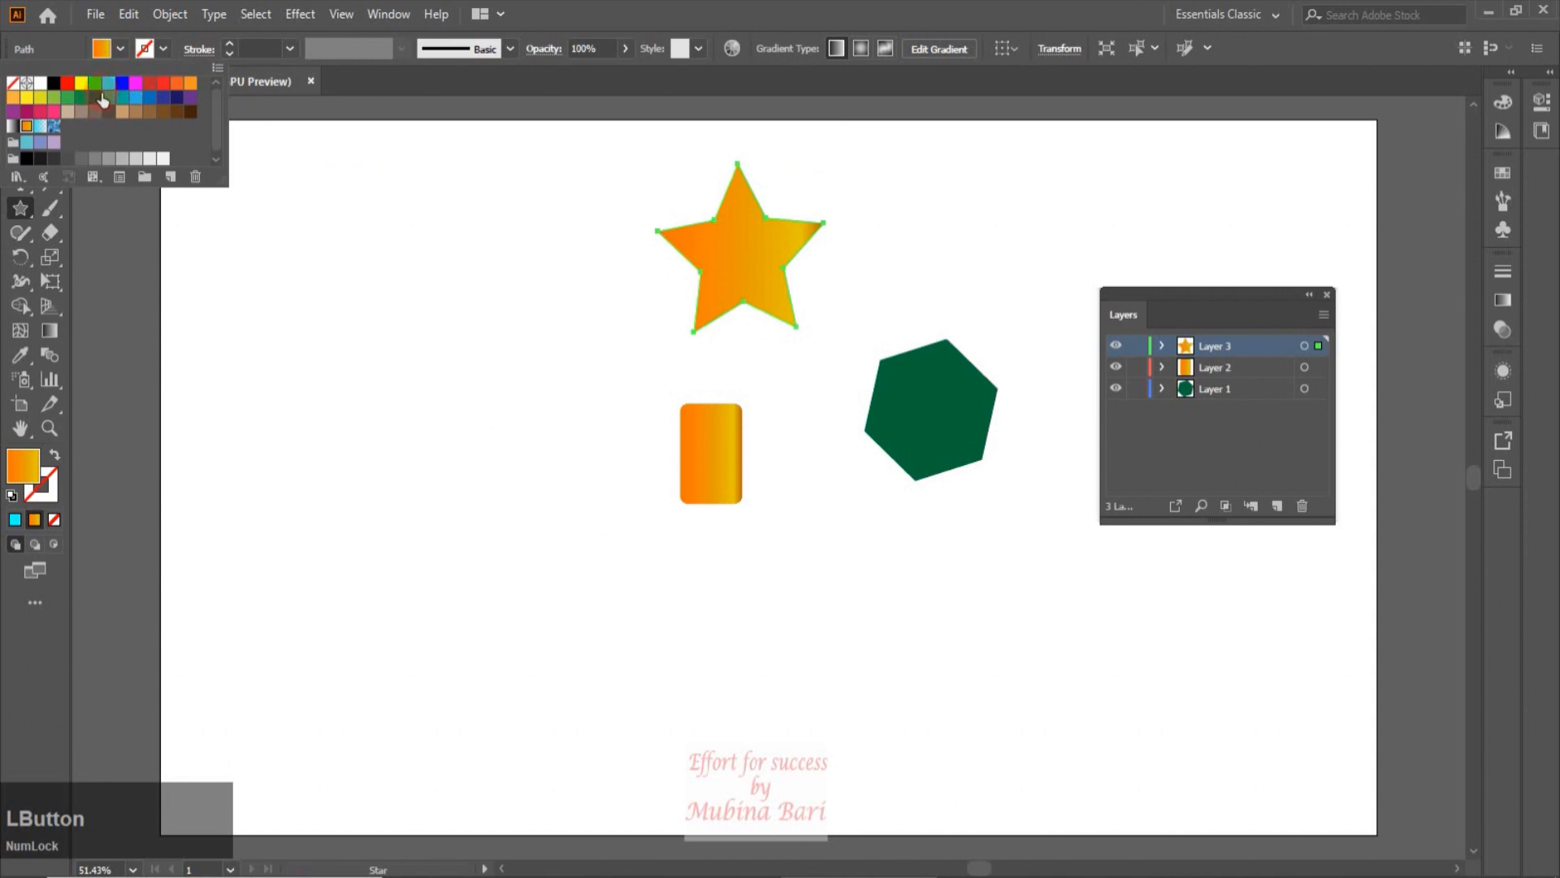
click(127, 83)
click(389, 266)
Move the blue star down and slightly right, and the orange rectangle slightly down and left.
click(20, 111)
drag(740, 264, 768, 323)
click(520, 406)
drag(696, 457, 677, 474)
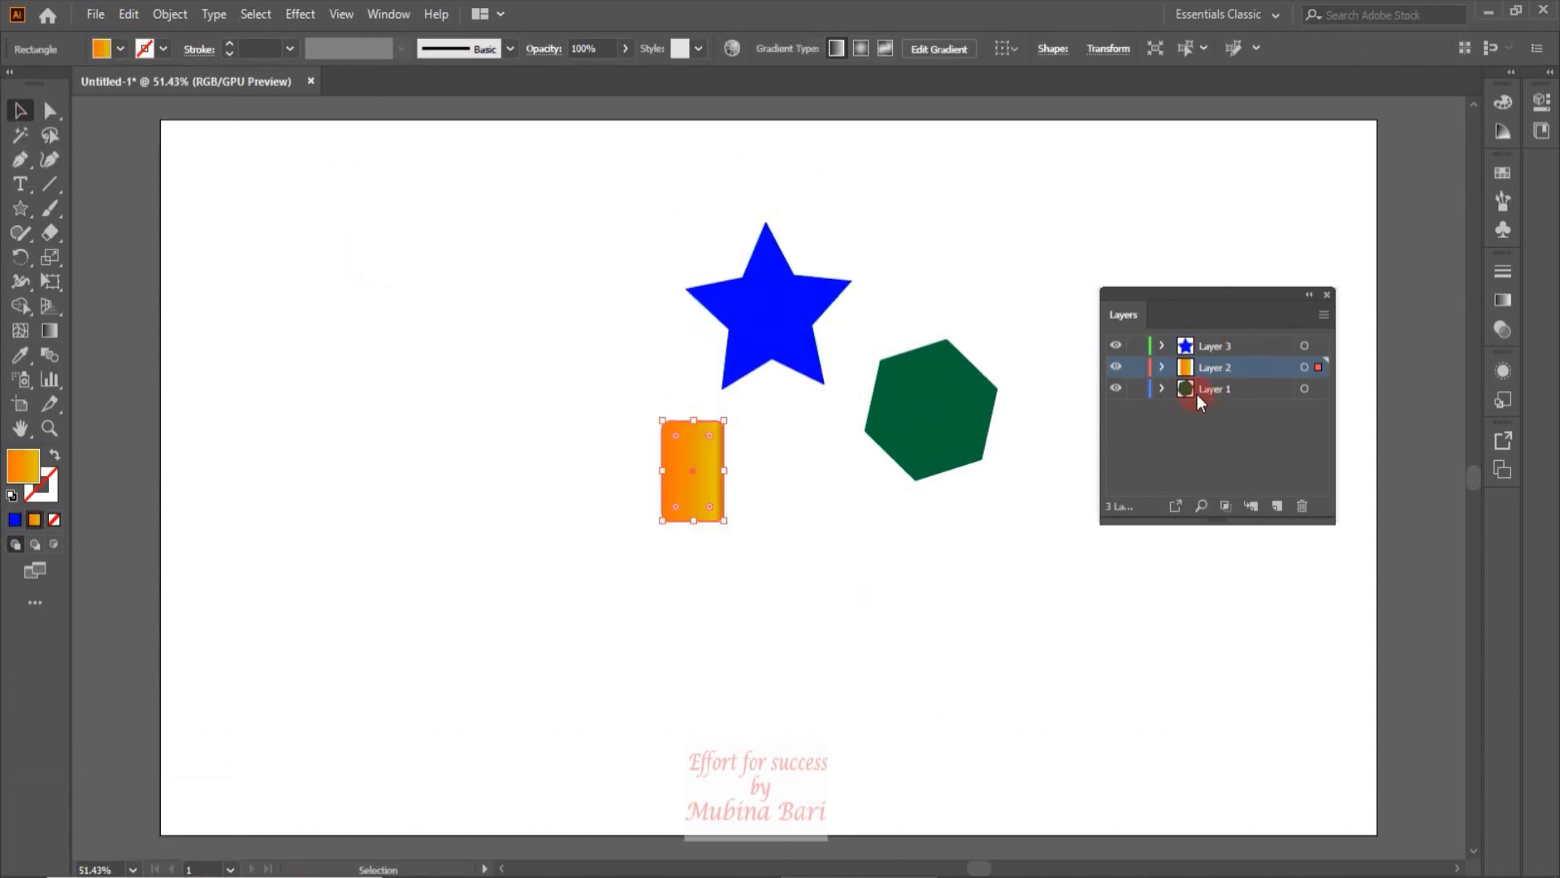
Select Layers 1 to 3 and combine them with Flatten Artwork.
click(1224, 348)
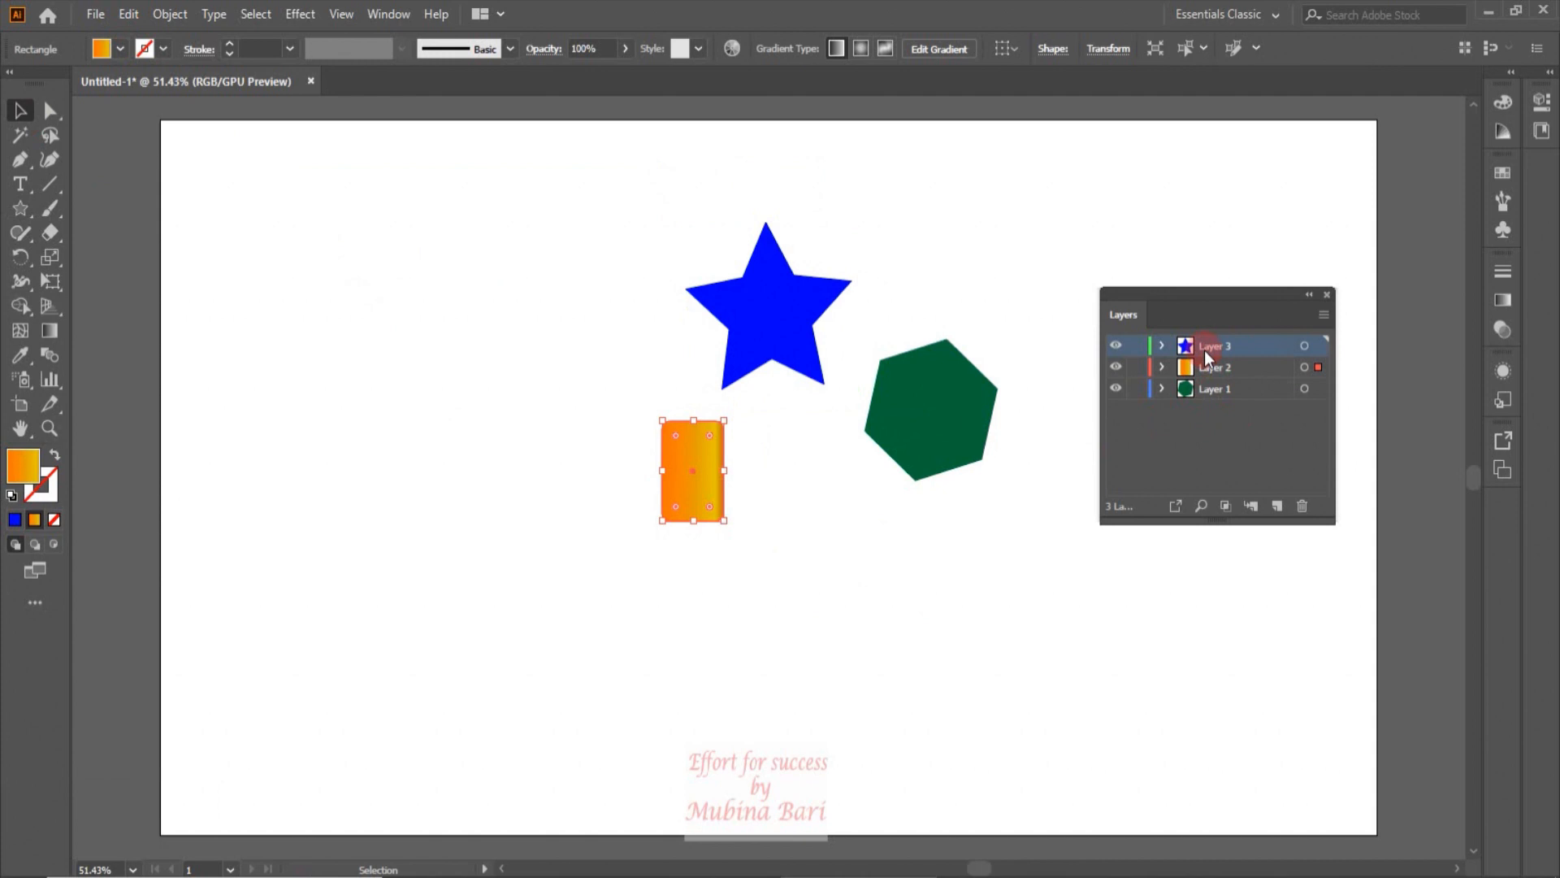
shift+click(1213, 367)
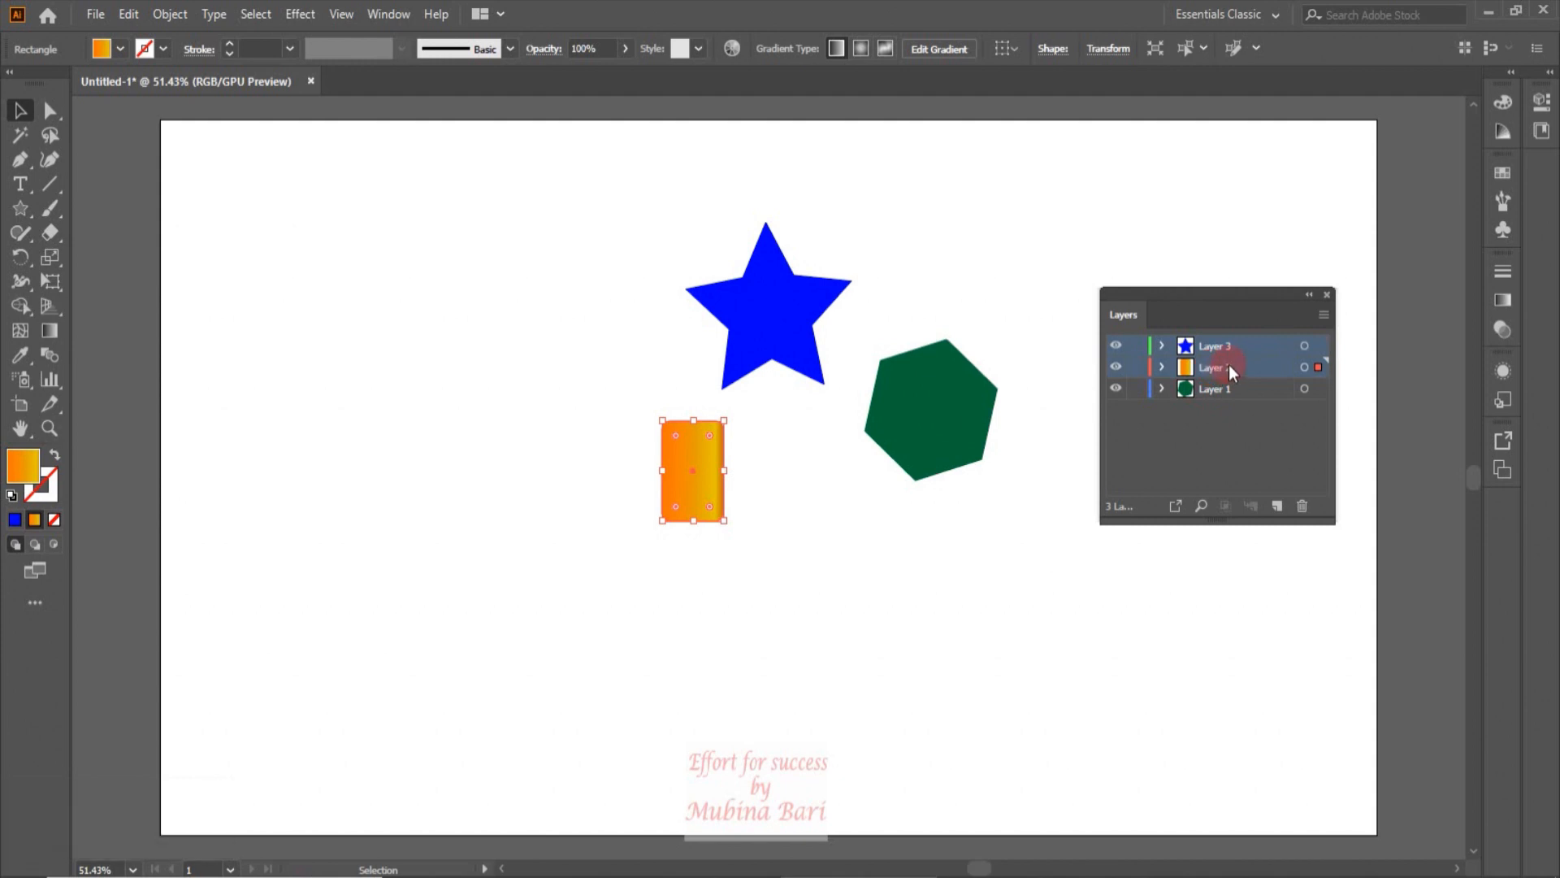
click(1258, 347)
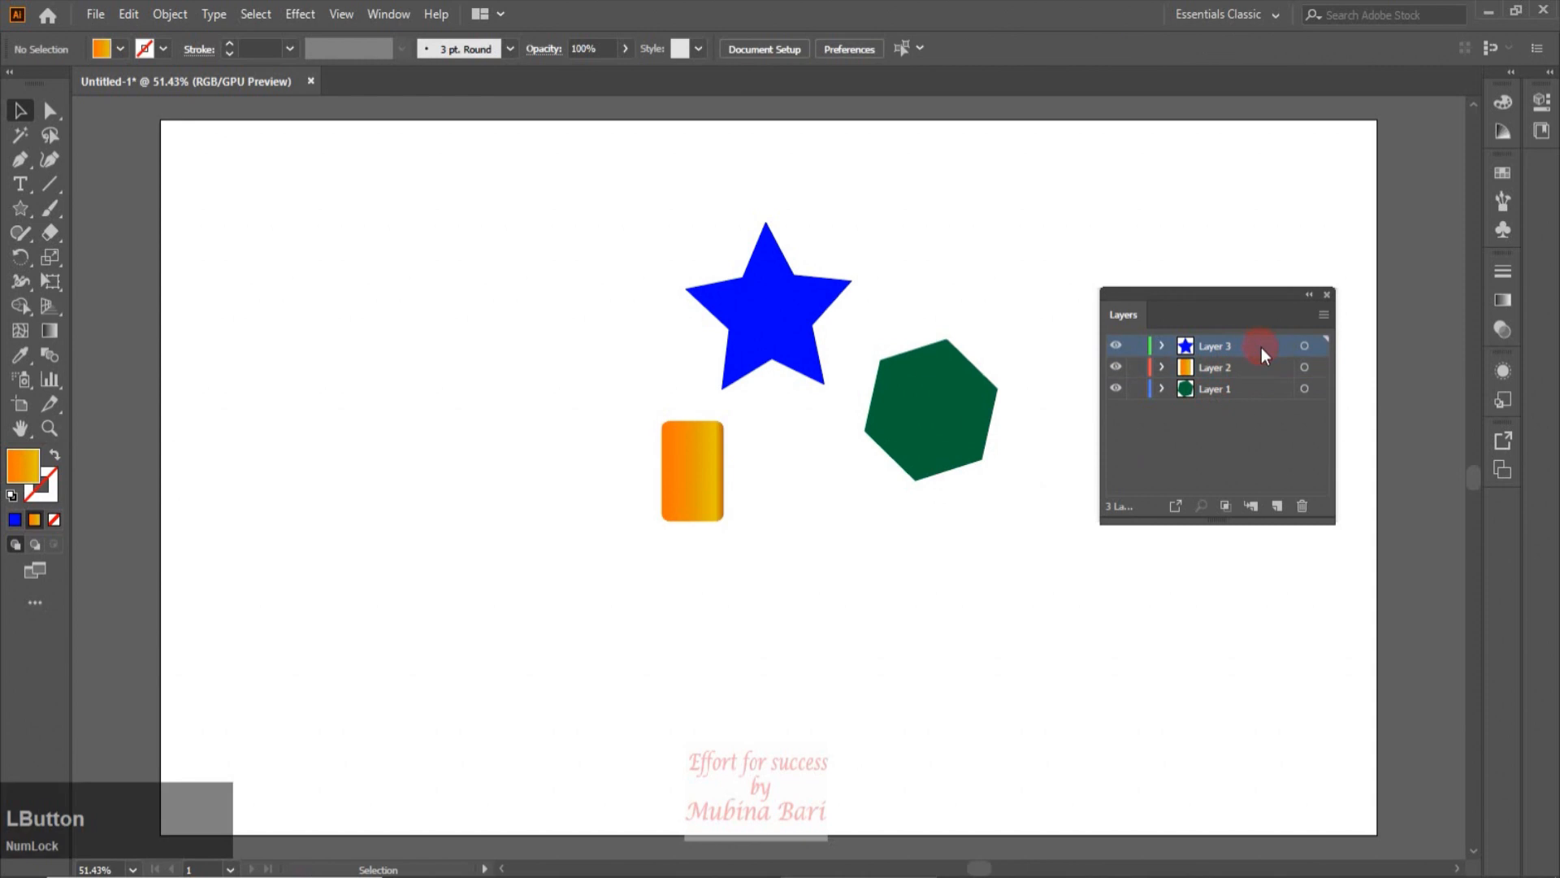
shift+click(1261, 397)
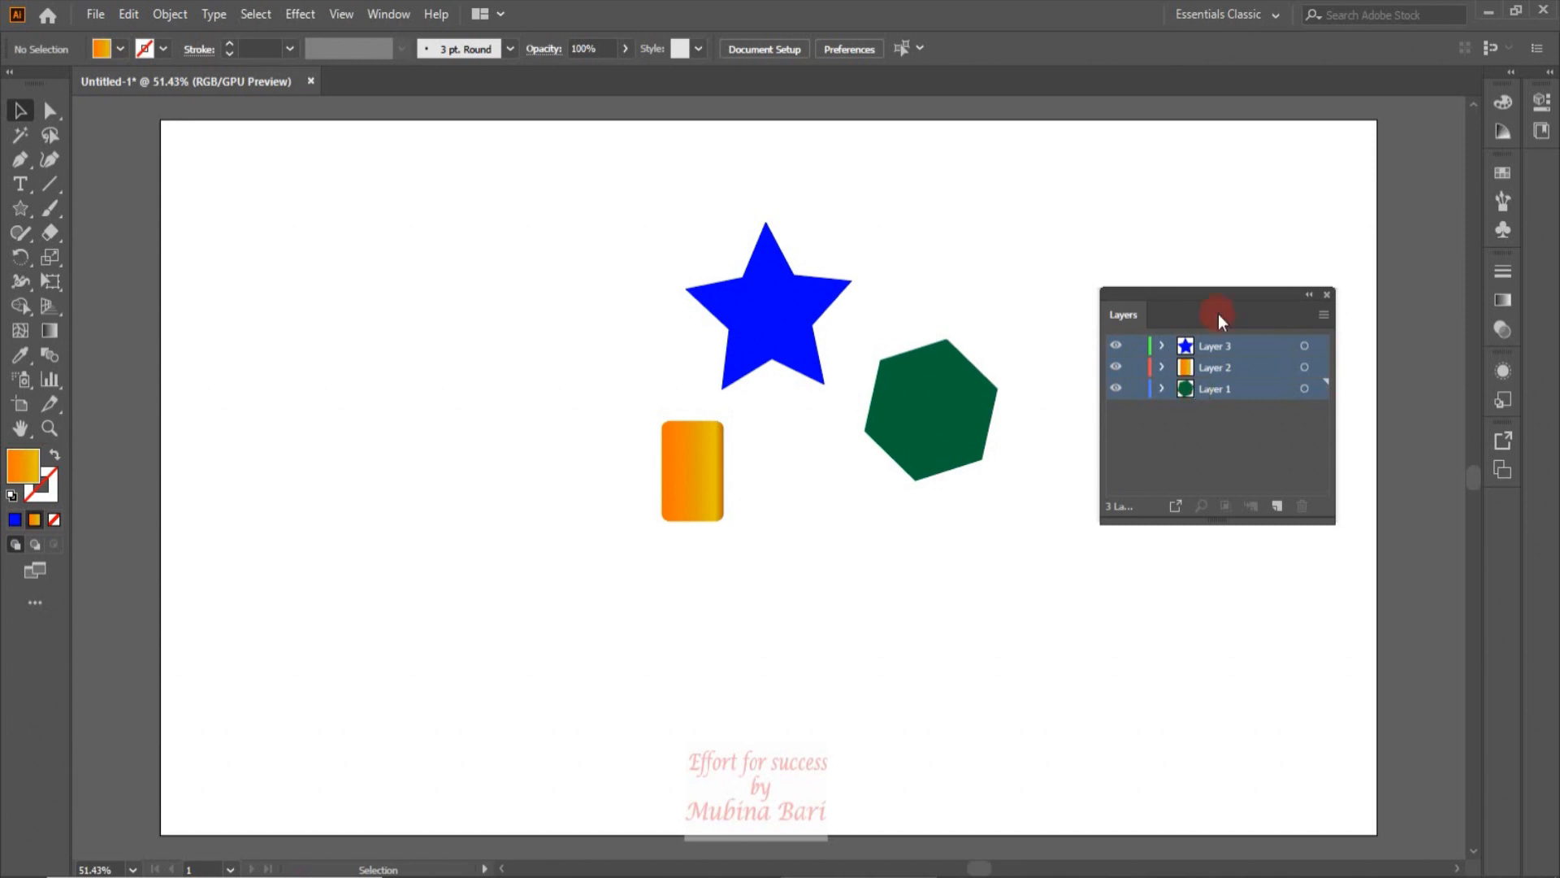
click(1326, 319)
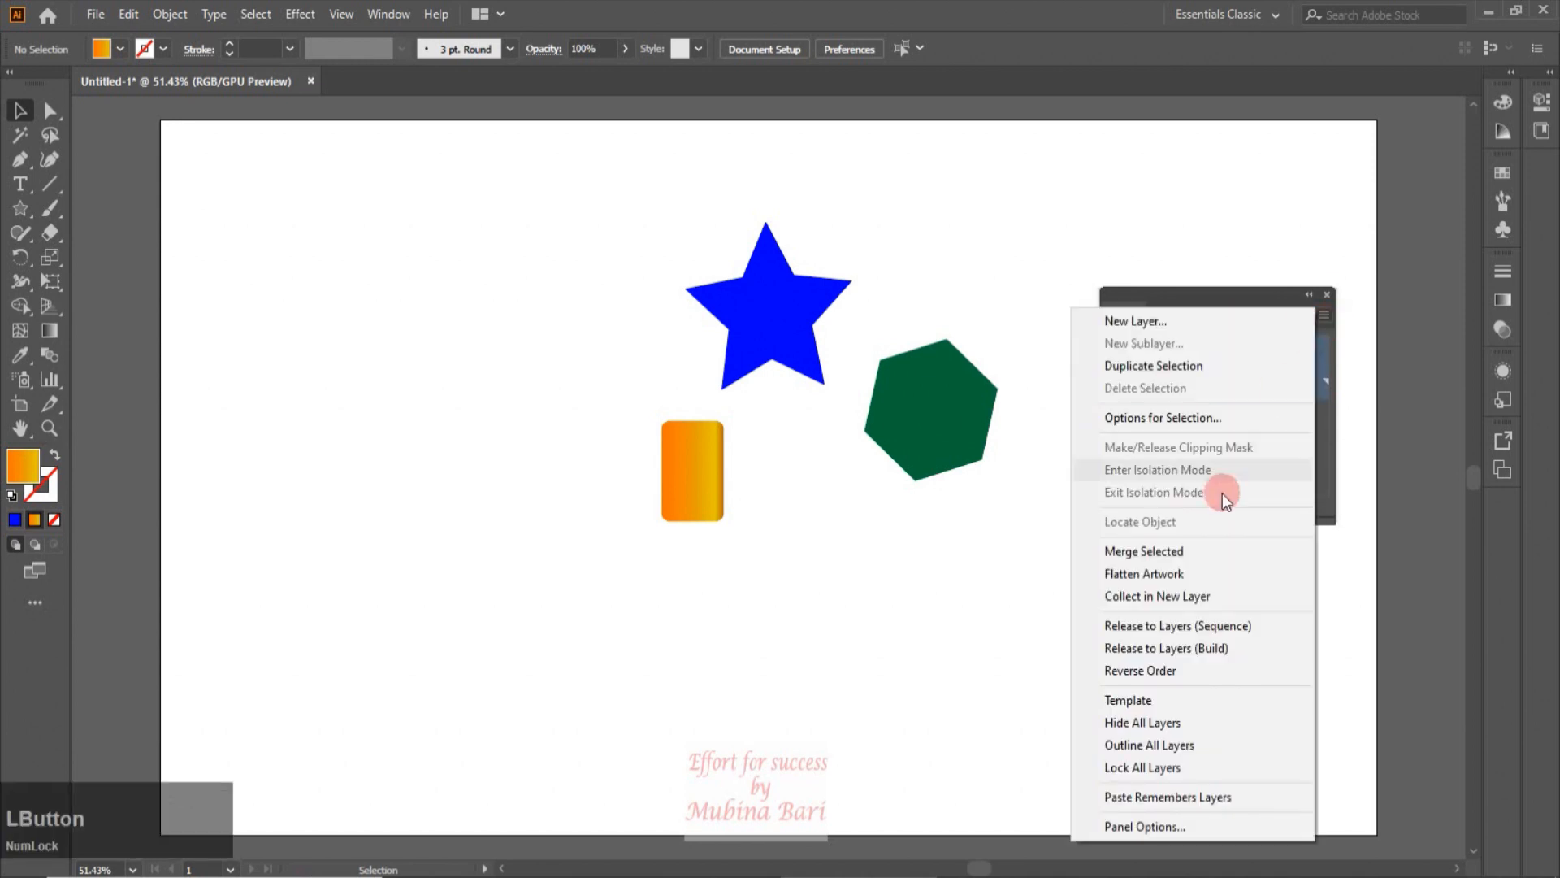
click(1163, 573)
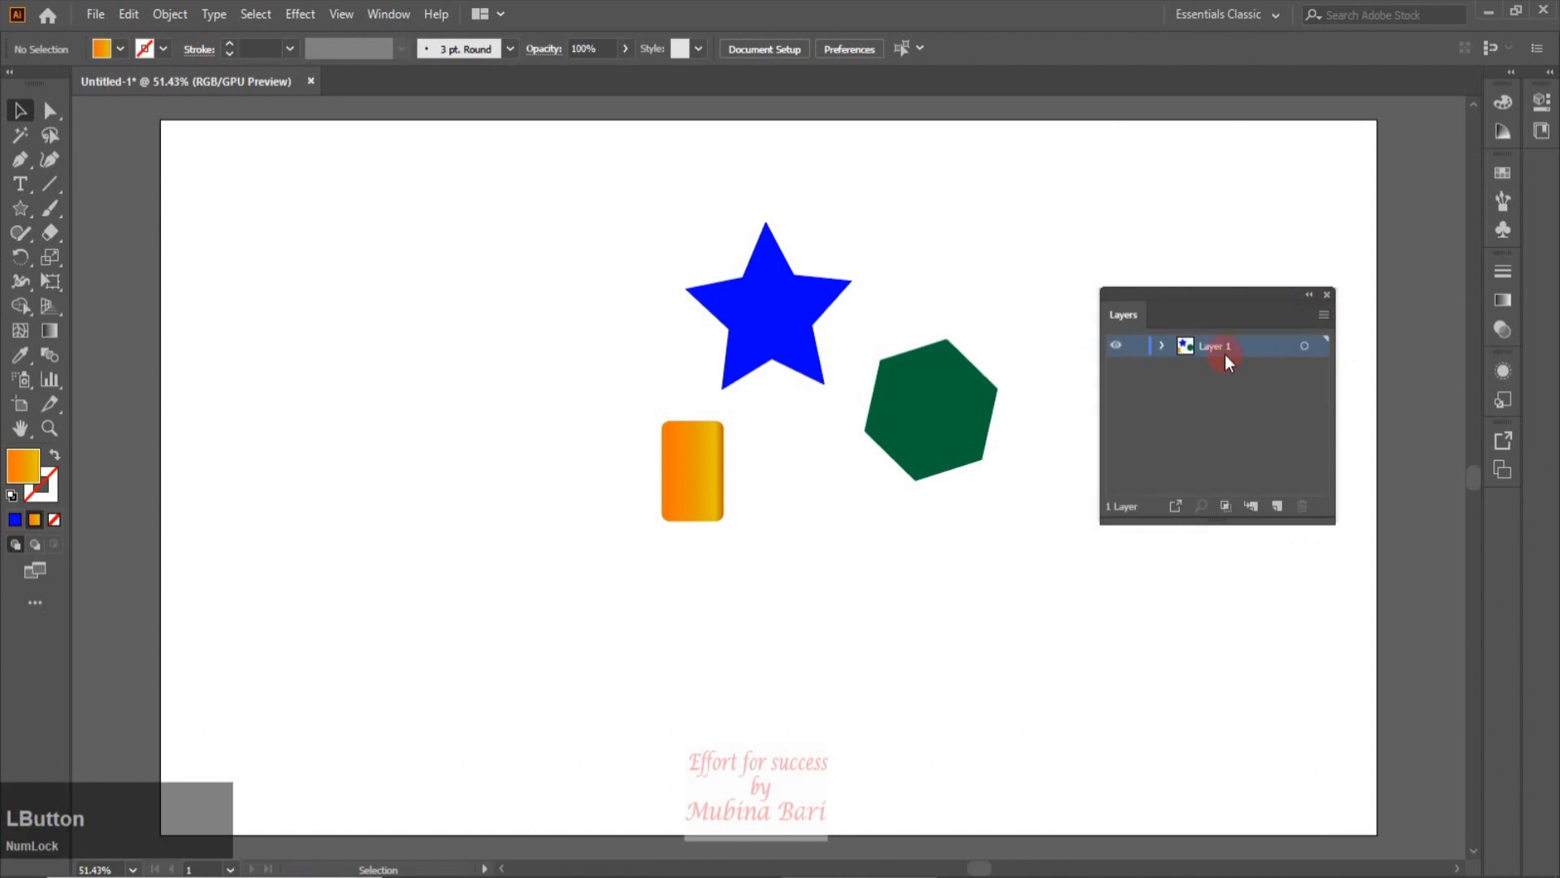
Examine the contents of the flattened Layer 1 and undo the flattening.
click(1162, 346)
click(1172, 344)
key(ctrl+z)
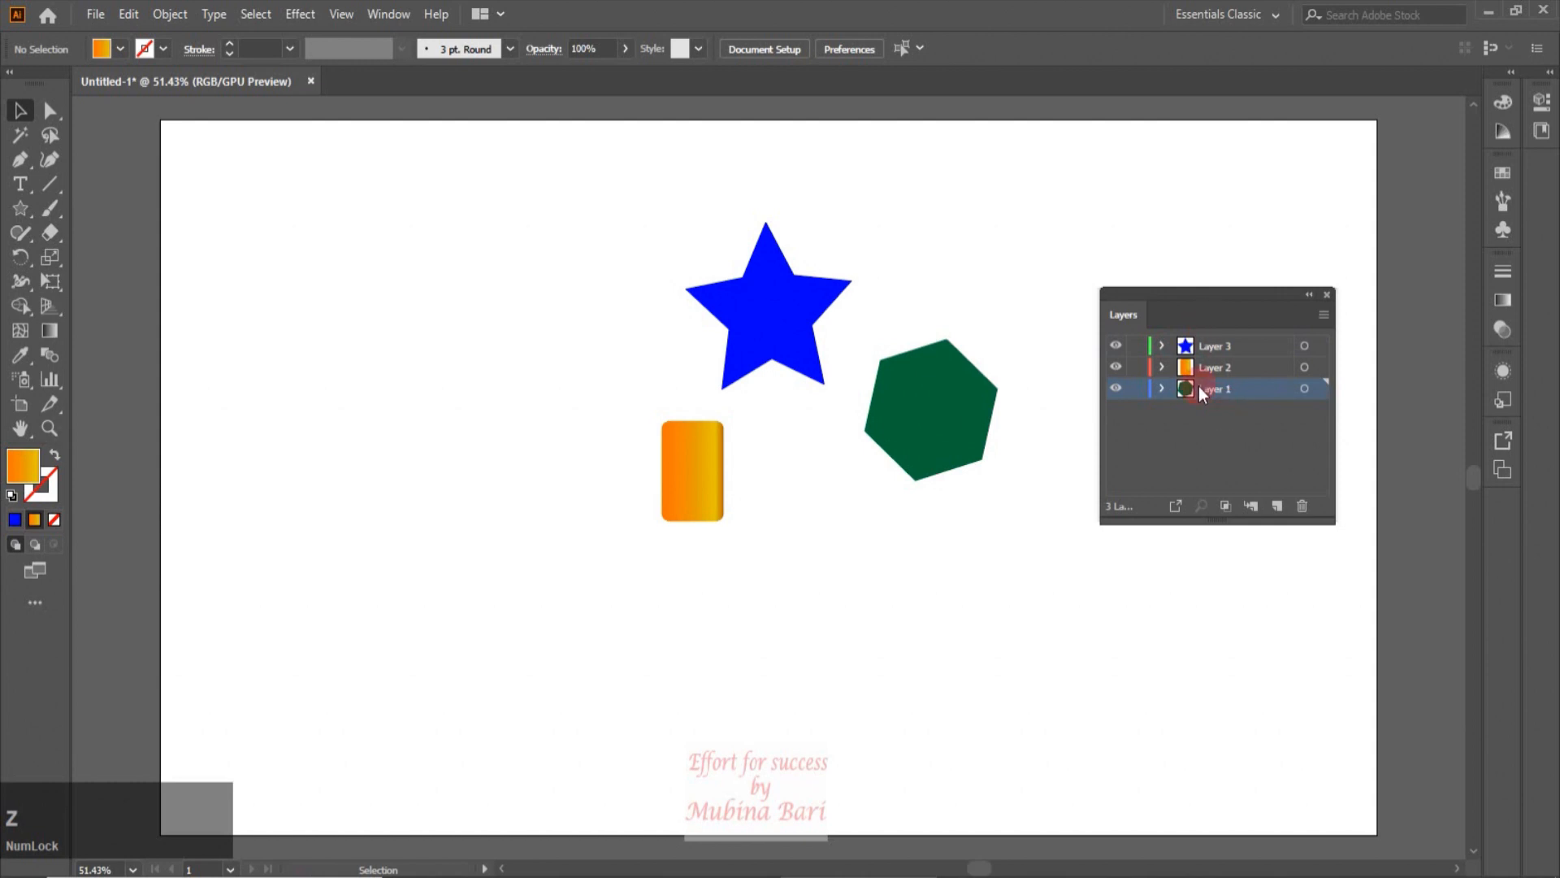
Gather Layers 1 to 3 as sublayers with Collect in New Layer, and expand the new layer.
click(1244, 348)
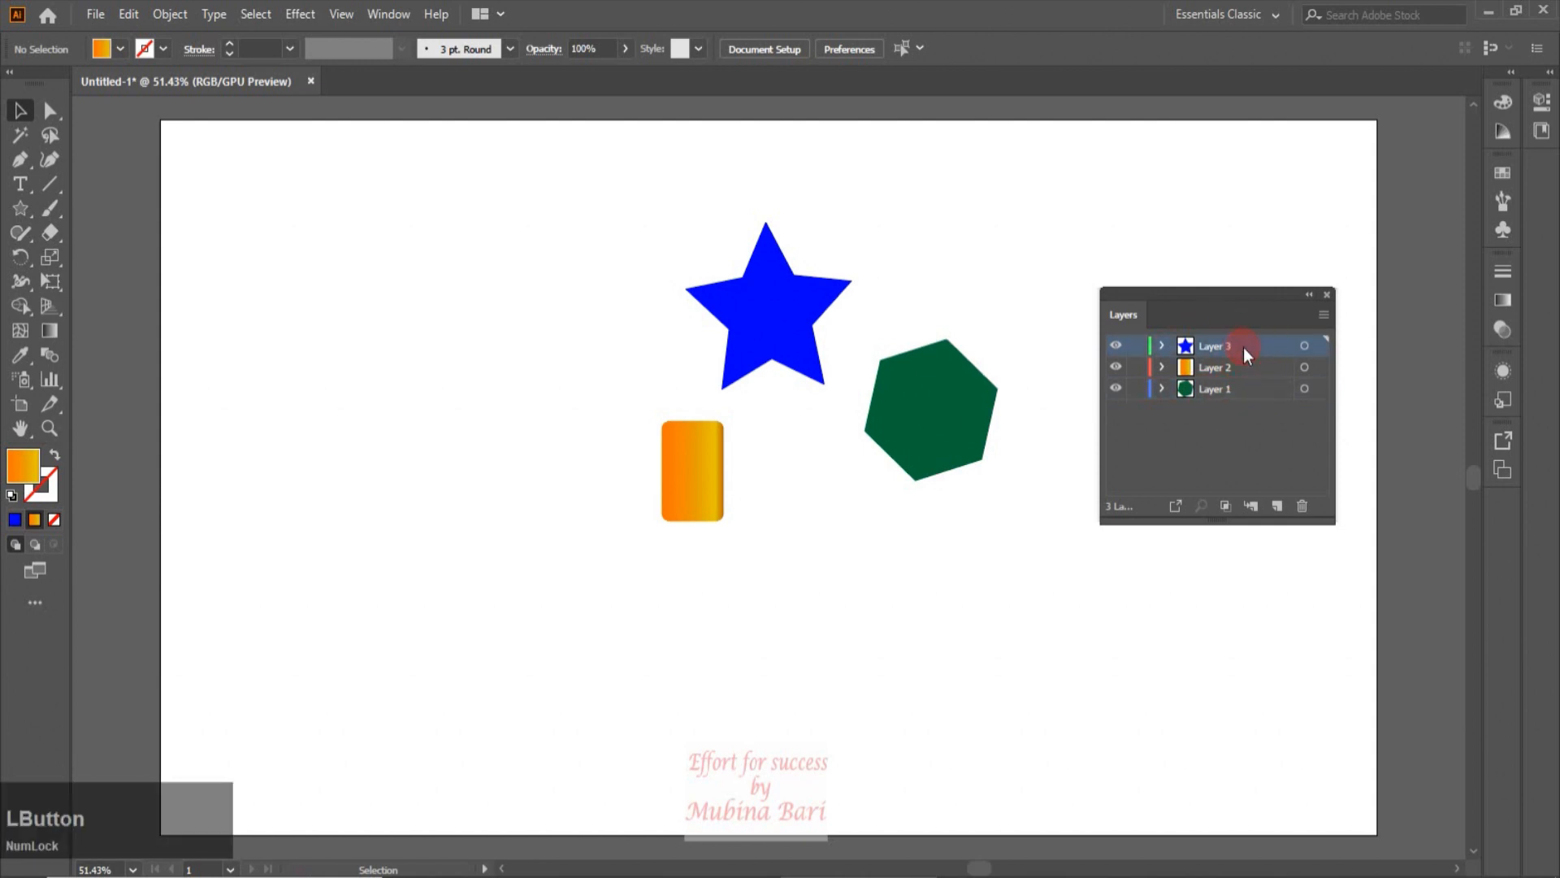
shift+click(1240, 397)
click(1324, 314)
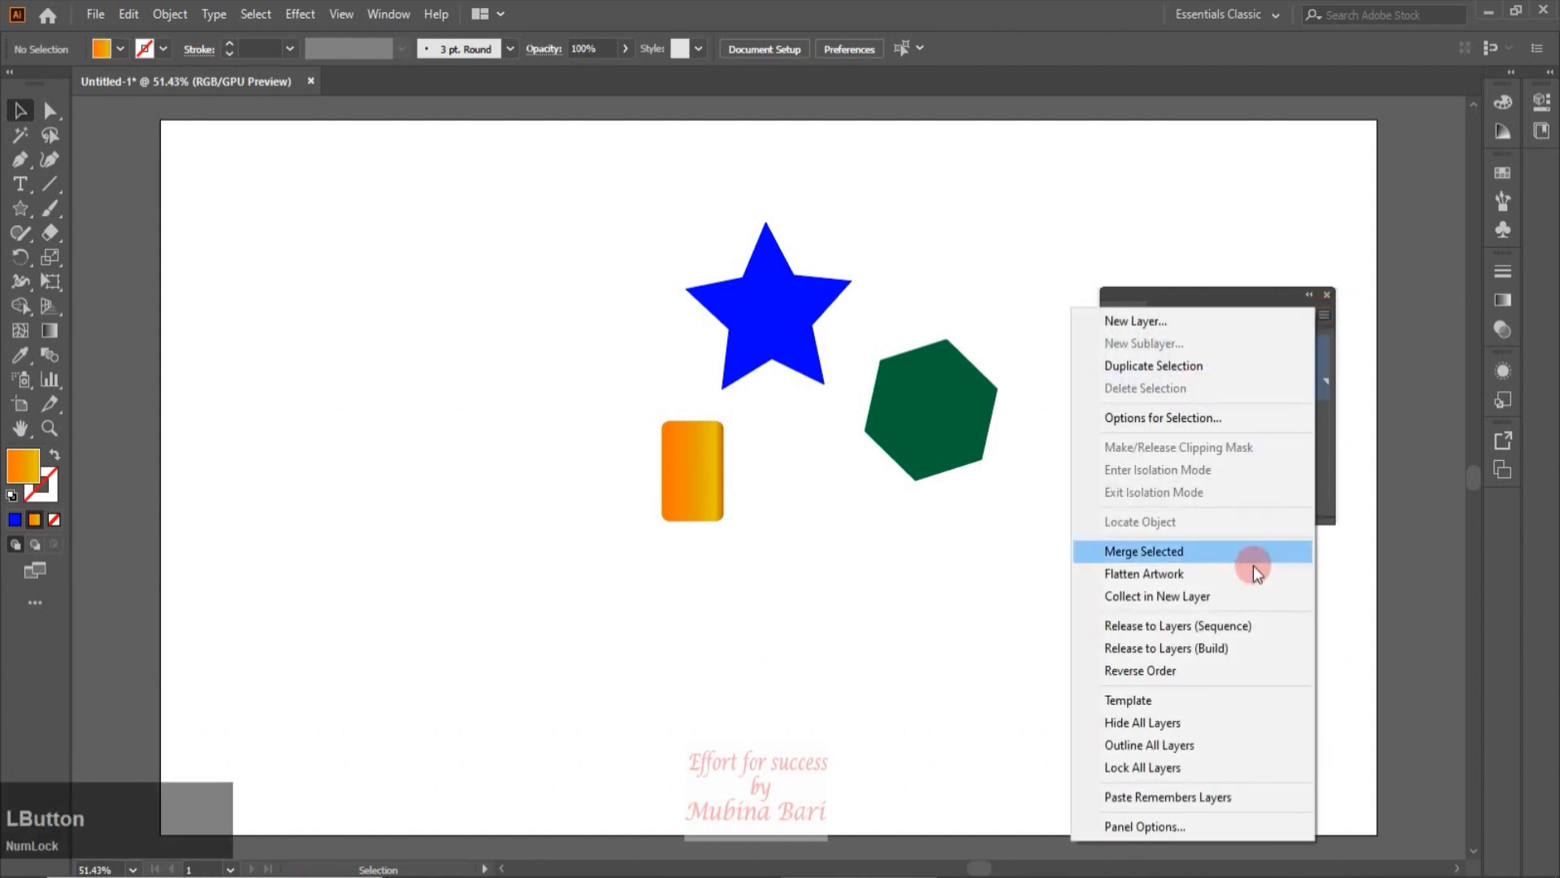
click(1216, 597)
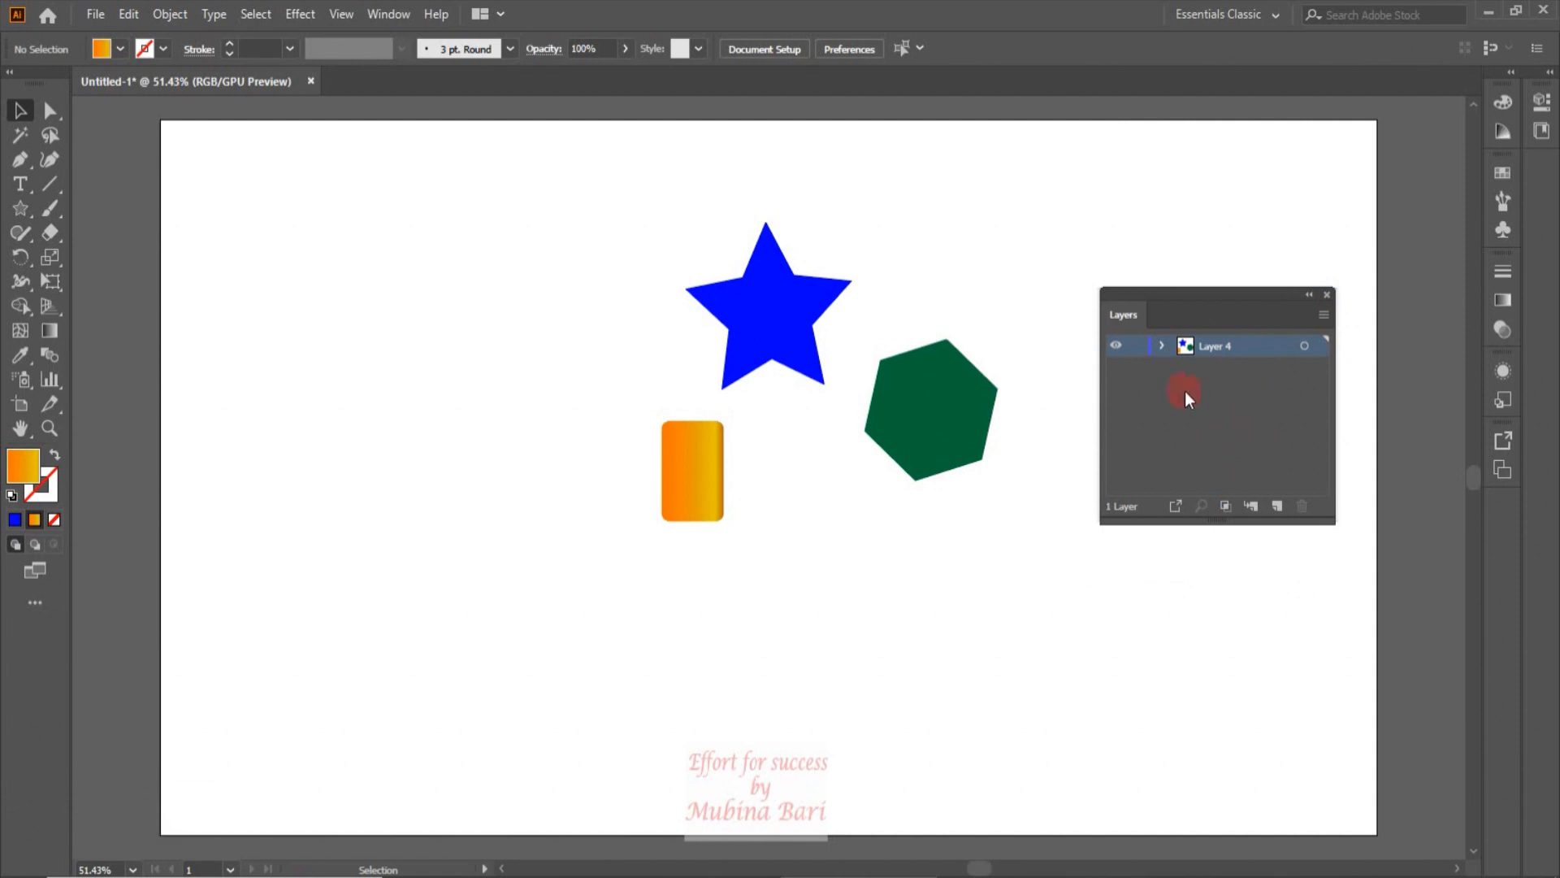
click(1162, 348)
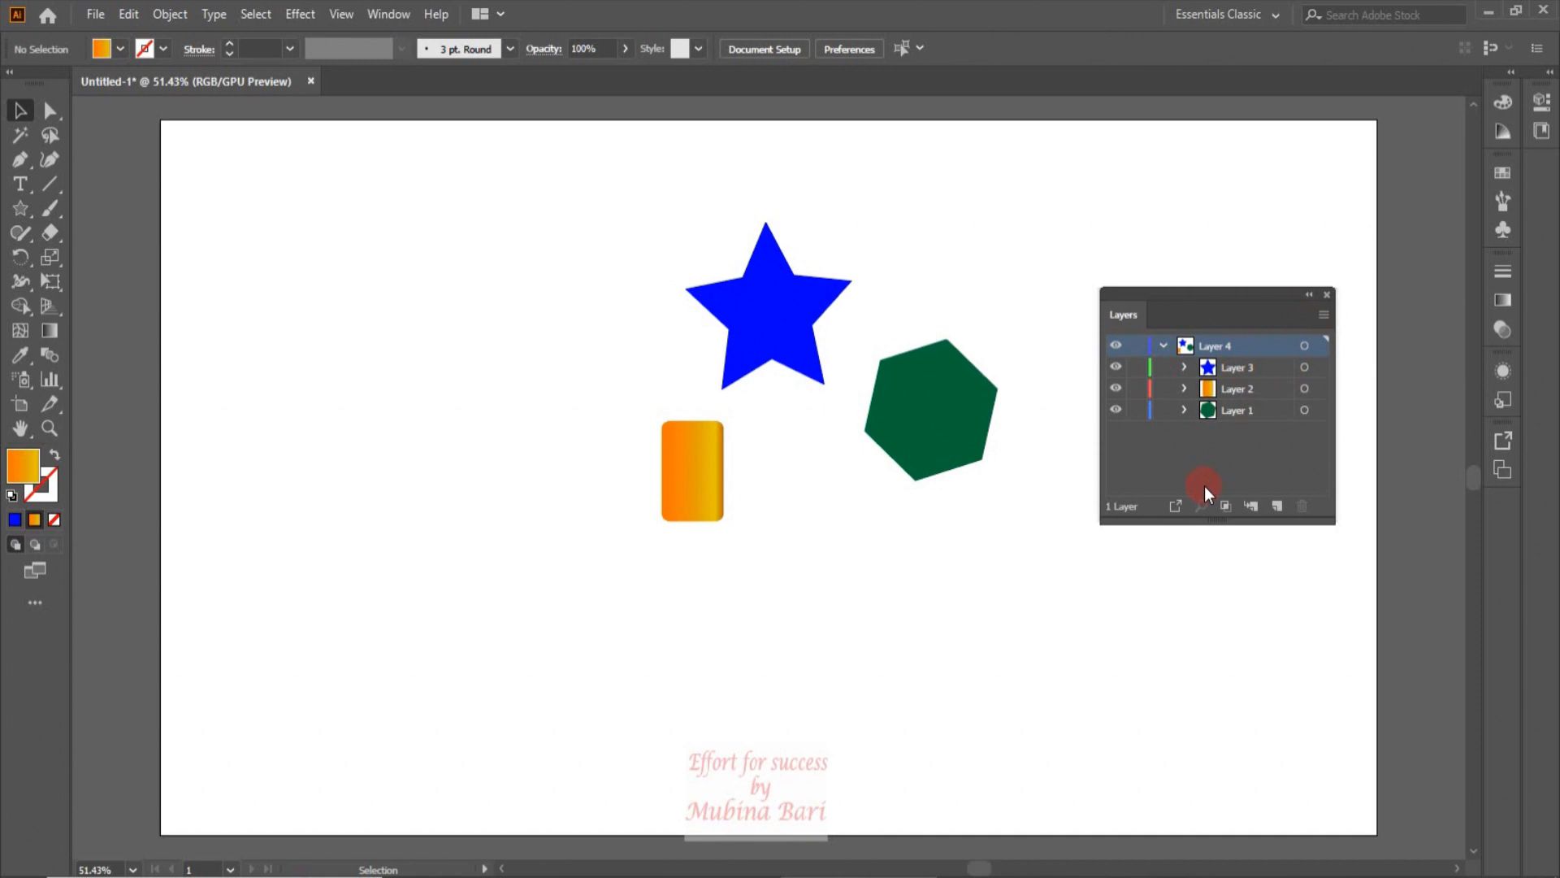
Clear the existing shapes and surplus layers, keeping a single empty Layer 2.
click(1324, 315)
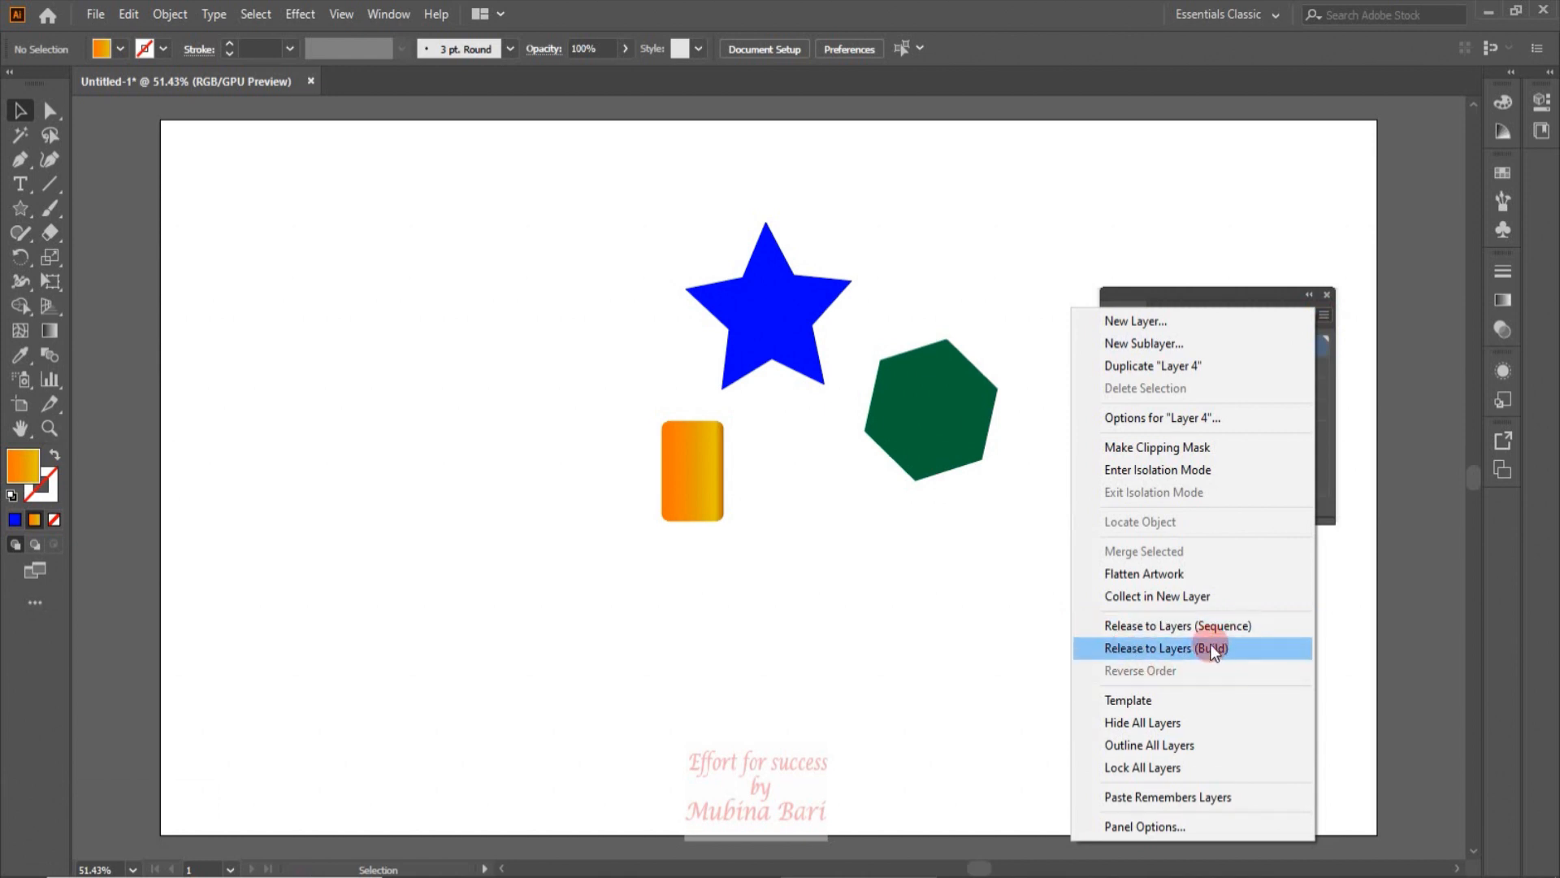
click(1174, 398)
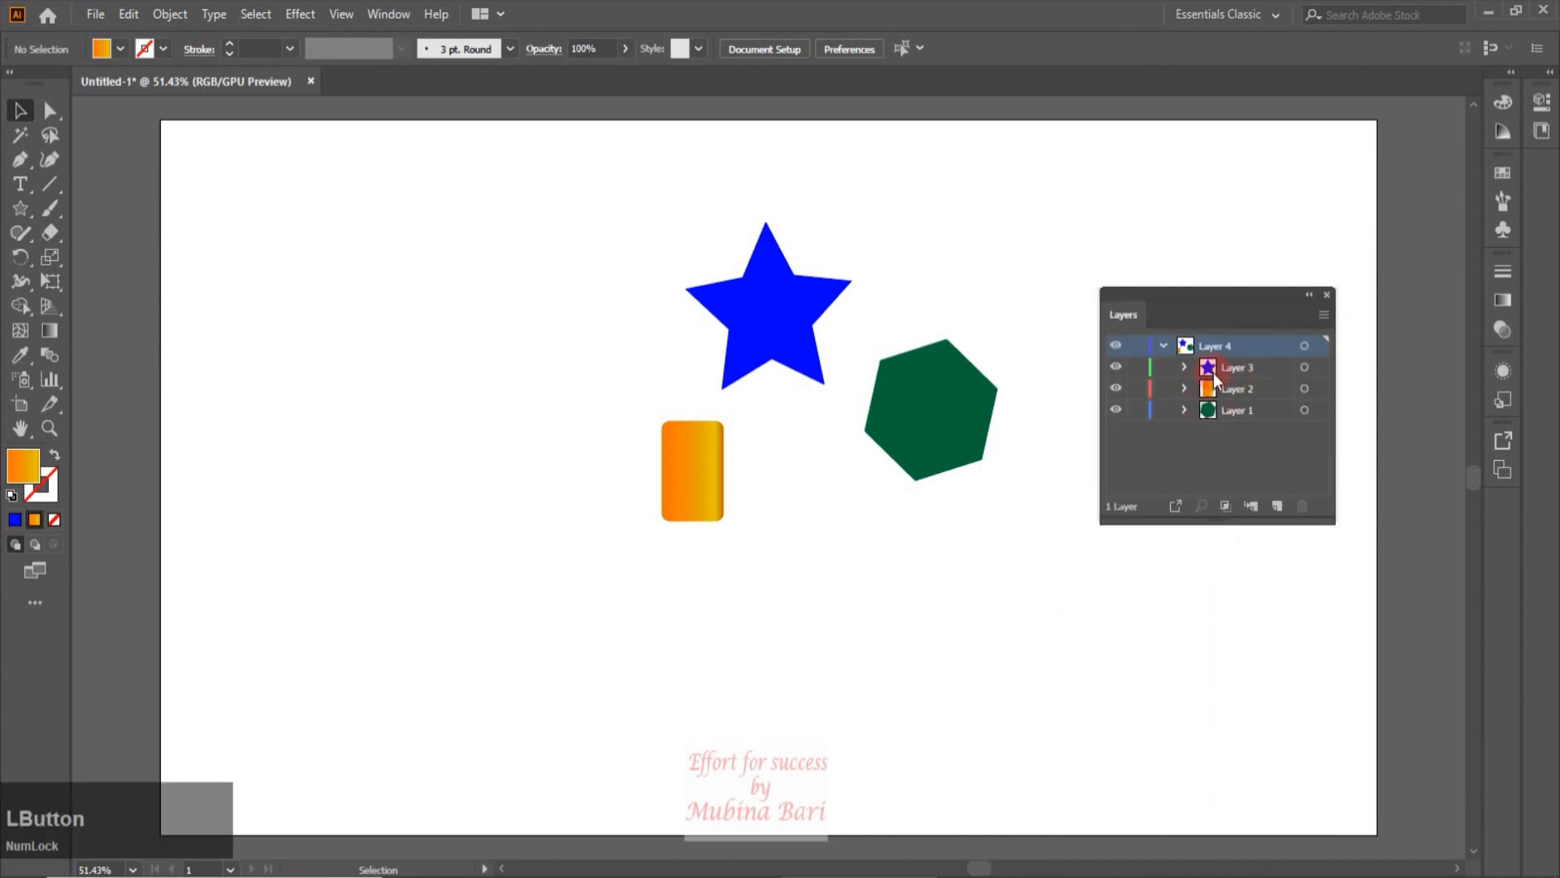
click(1211, 364)
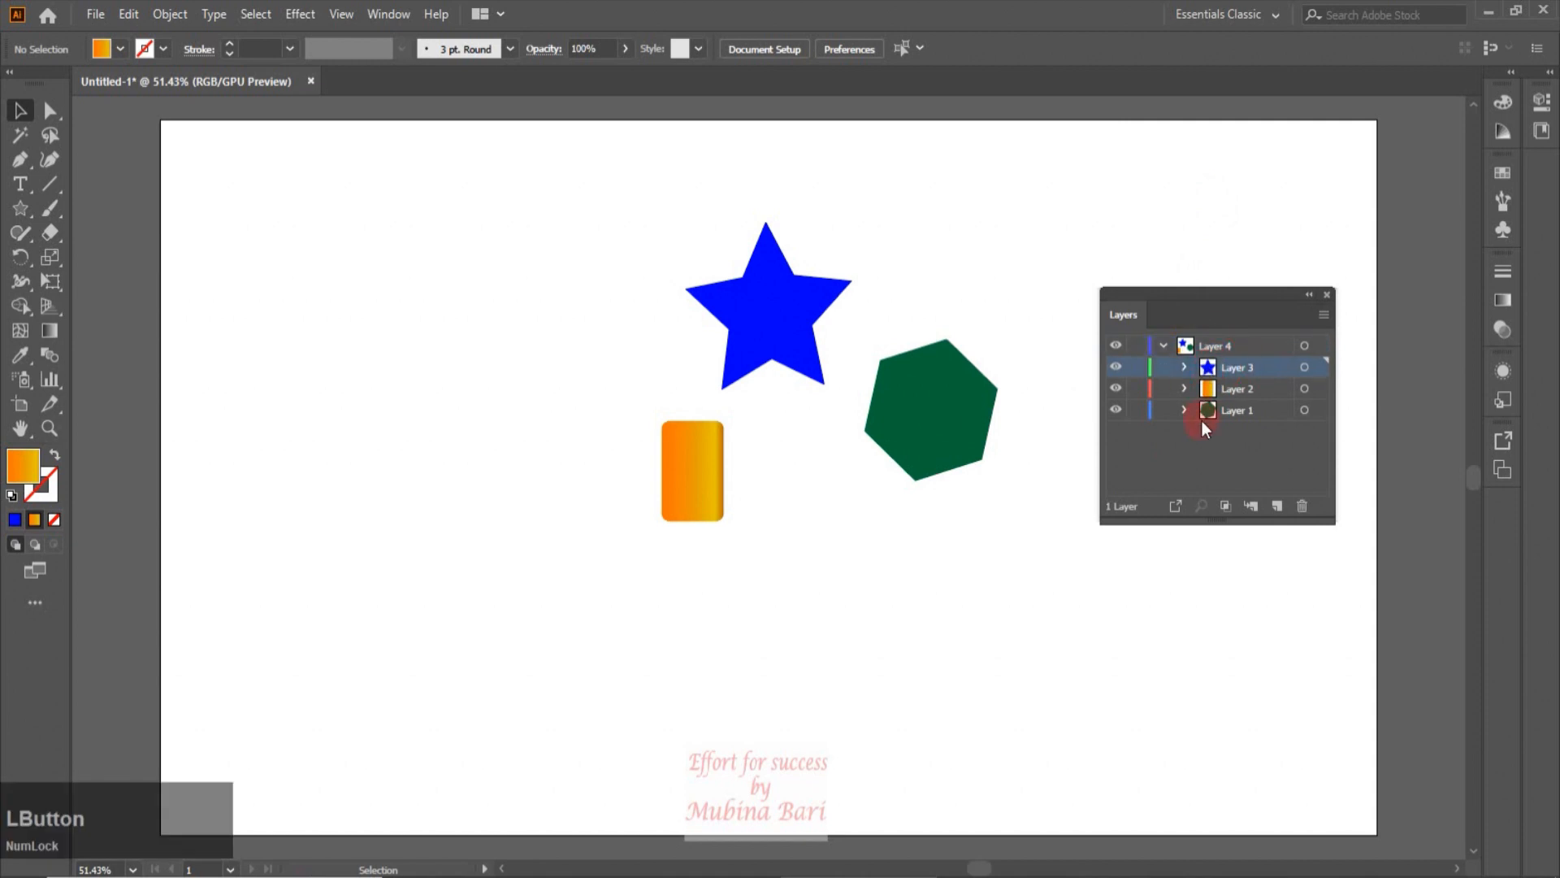
key(Delete)
click(1224, 375)
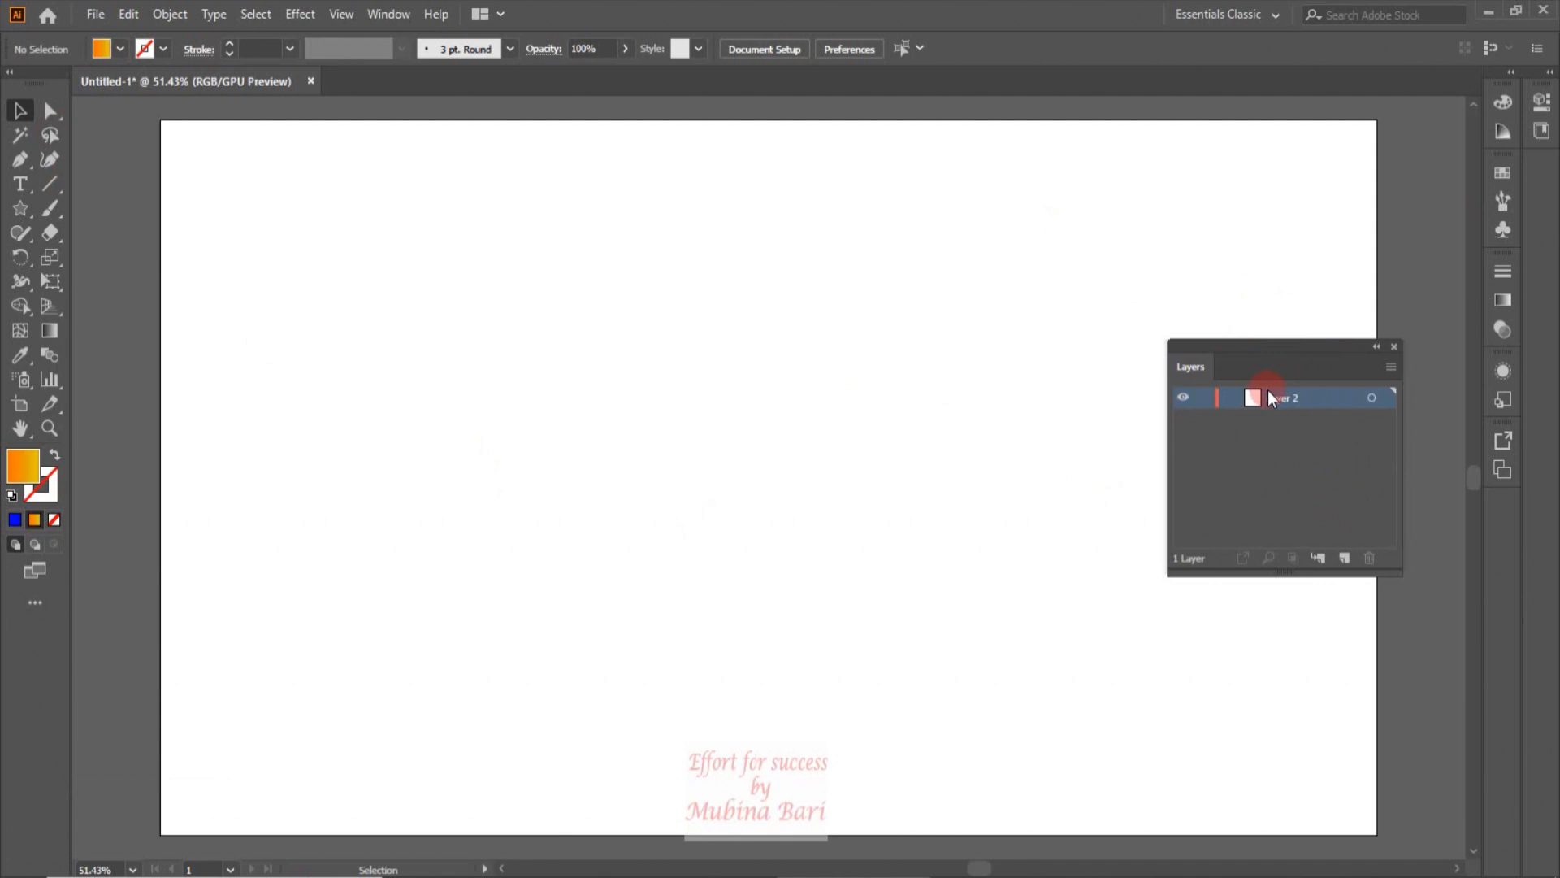
Draw a five-pointed star in the upper middle of the artboard and fill it blue.
click(19, 209)
drag(603, 355, 642, 404)
click(120, 49)
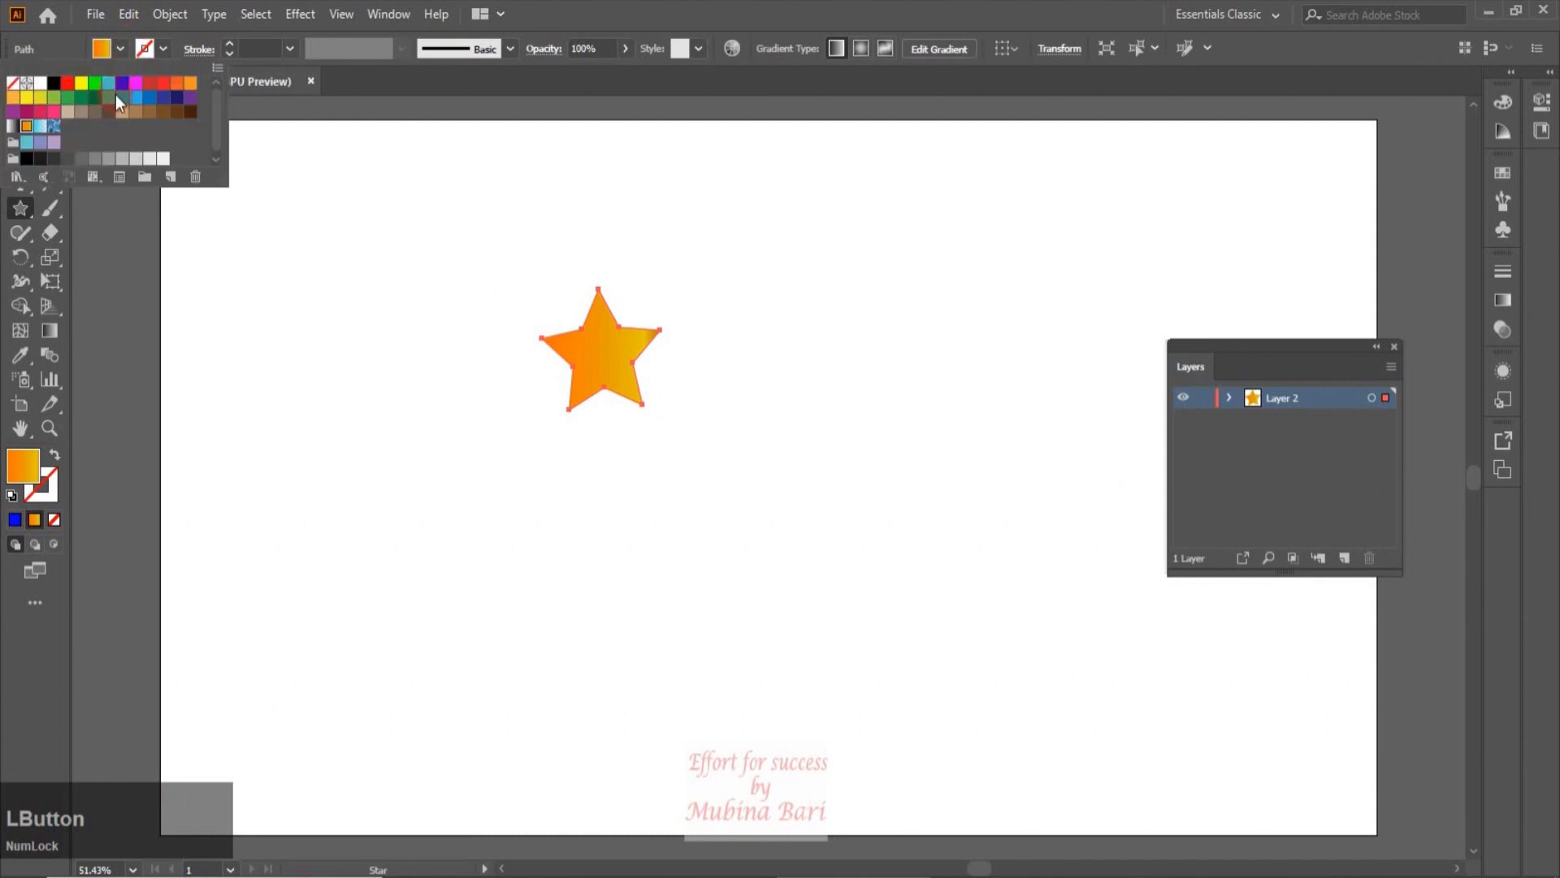
click(122, 82)
Draw an ellipse right of the star and fill it red.
click(35, 209)
drag(34, 210, 96, 259)
drag(718, 344, 821, 459)
click(121, 49)
click(151, 83)
Draw a hexagon, fill it purple, and move it just below the blue star.
drag(20, 208, 140, 285)
drag(554, 415, 601, 472)
click(121, 50)
click(87, 127)
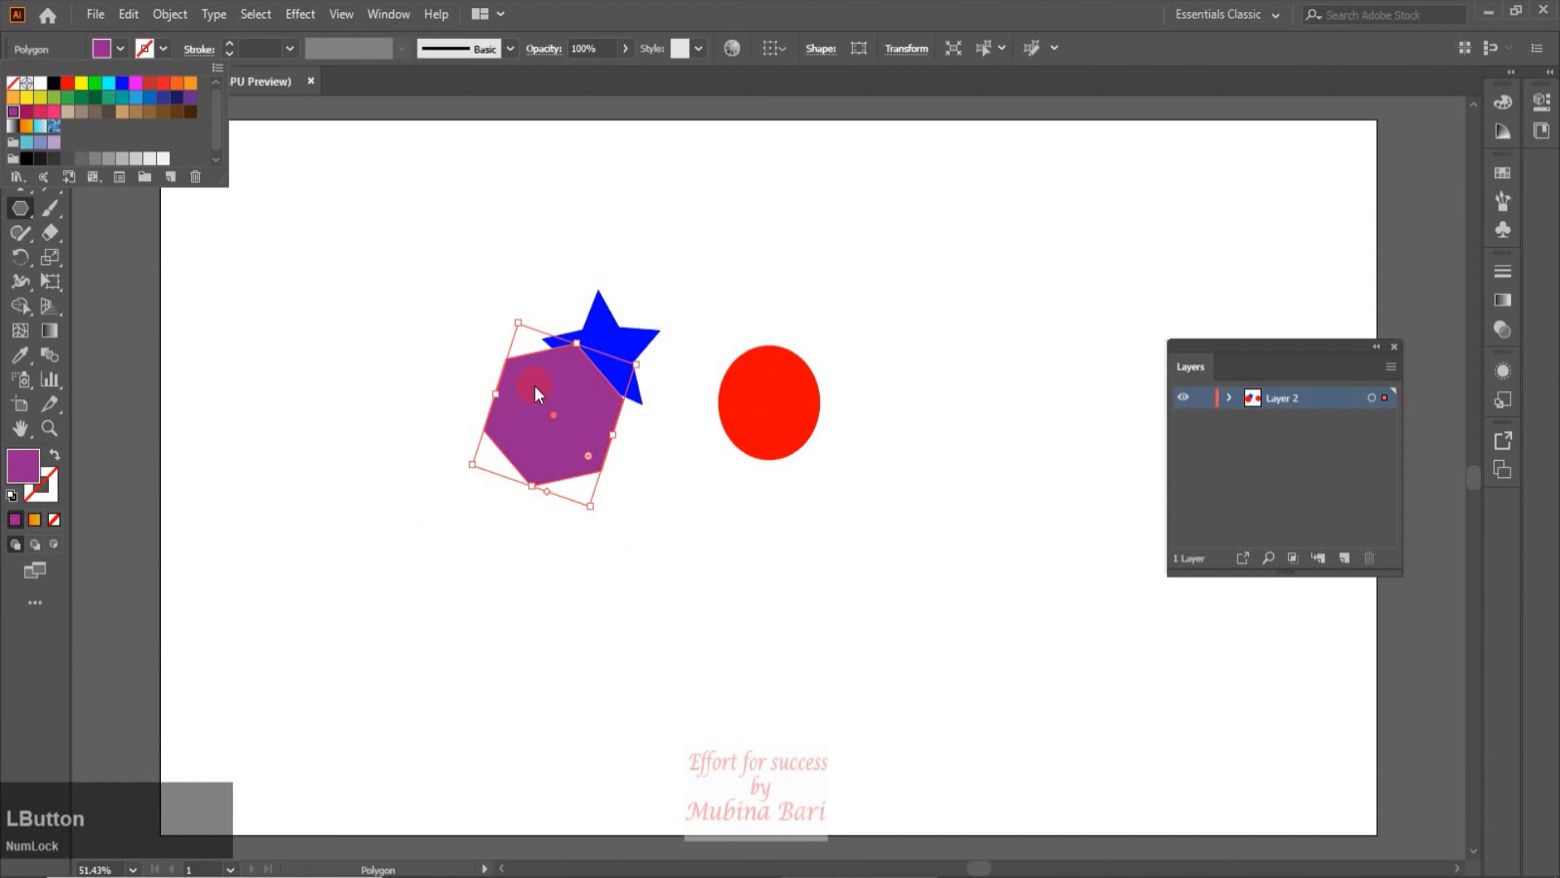
click(535, 387)
click(21, 111)
drag(474, 424, 548, 492)
Draw a rectangle about 178 by 122 px below the red ellipse and fill it green.
drag(21, 208, 139, 213)
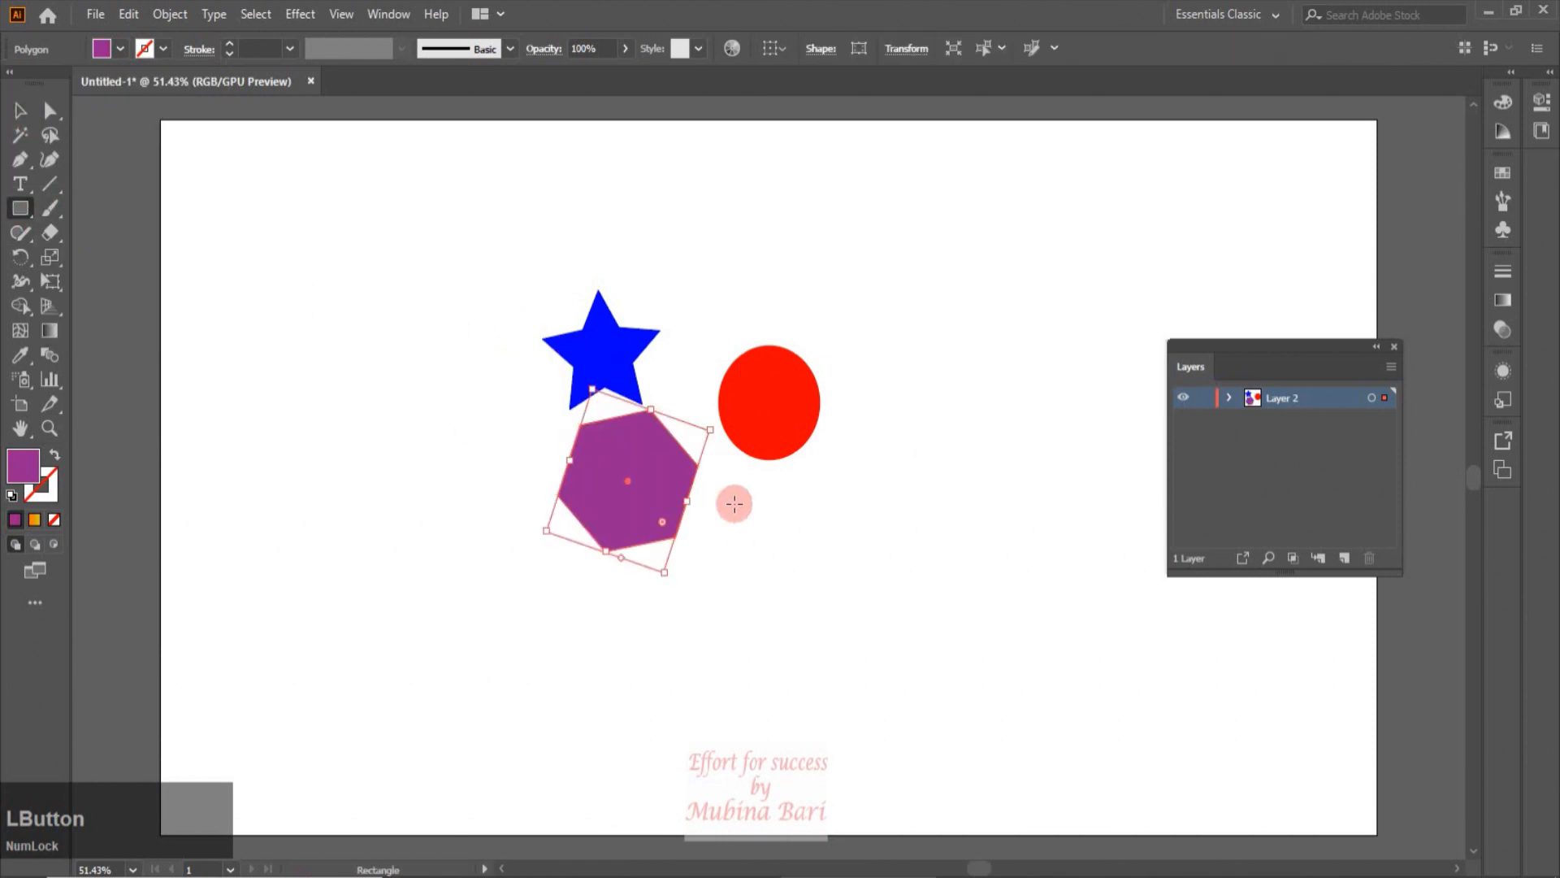
drag(735, 504, 847, 583)
click(120, 49)
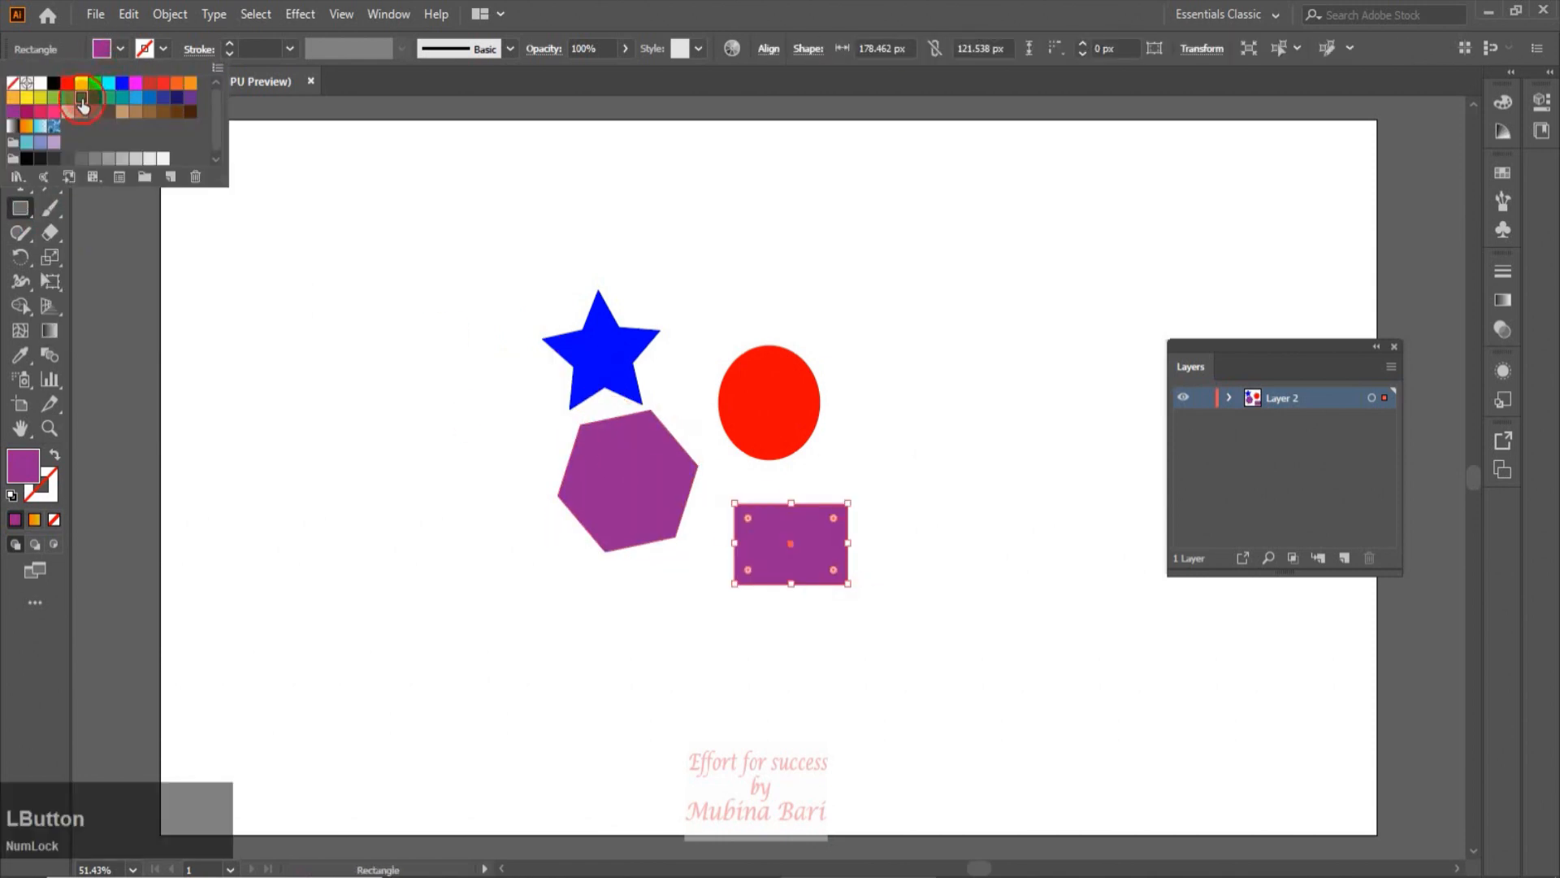
click(104, 99)
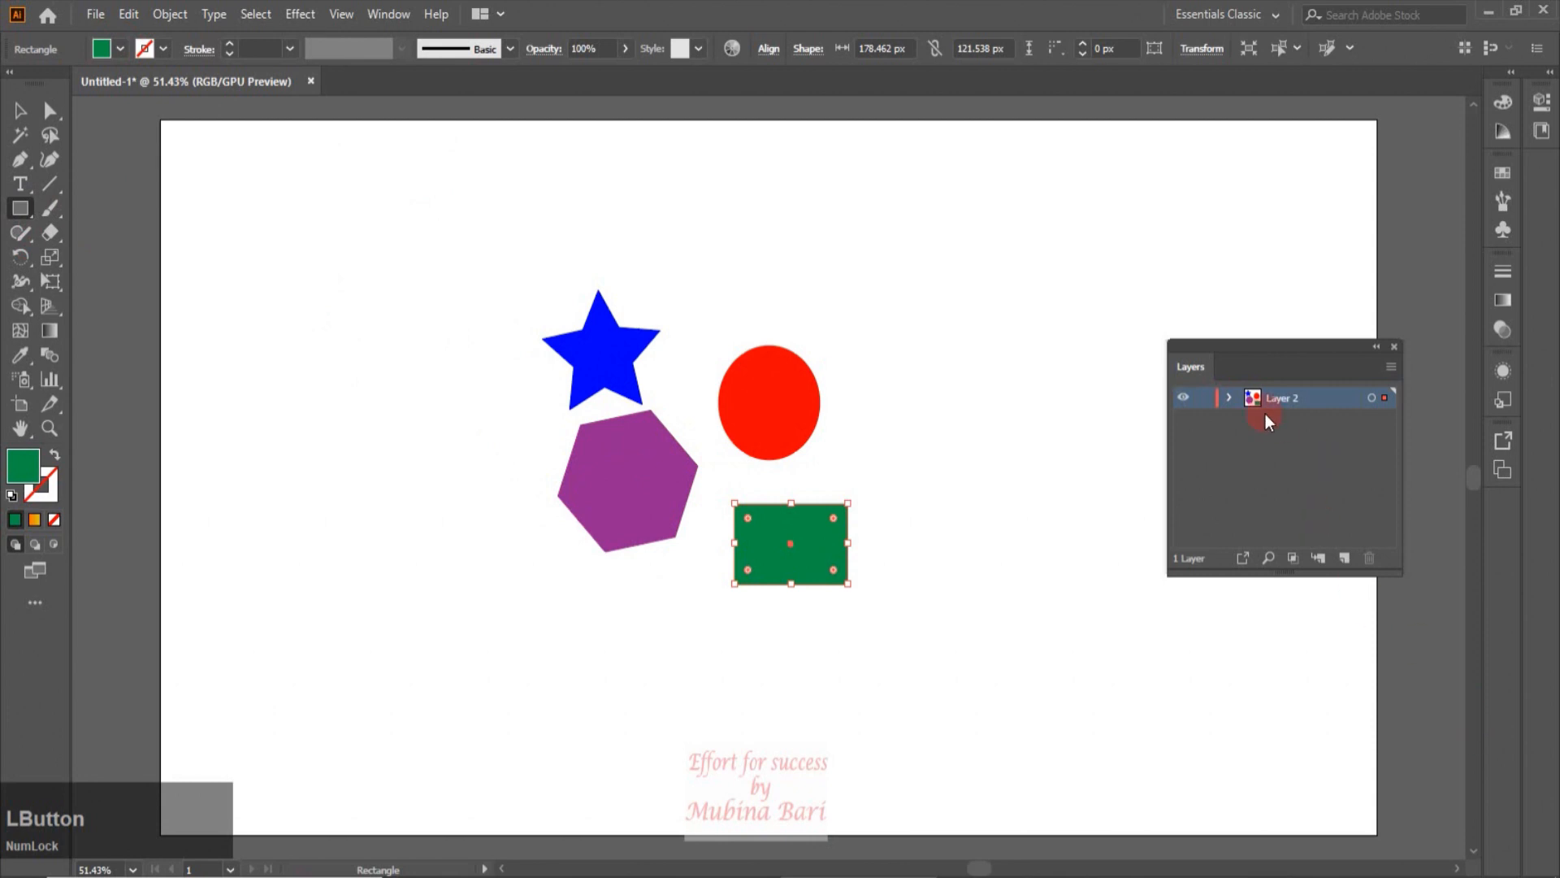
Split the shapes of Layer 2 into cumulative sublayers with Release to Layers (Build).
click(1234, 400)
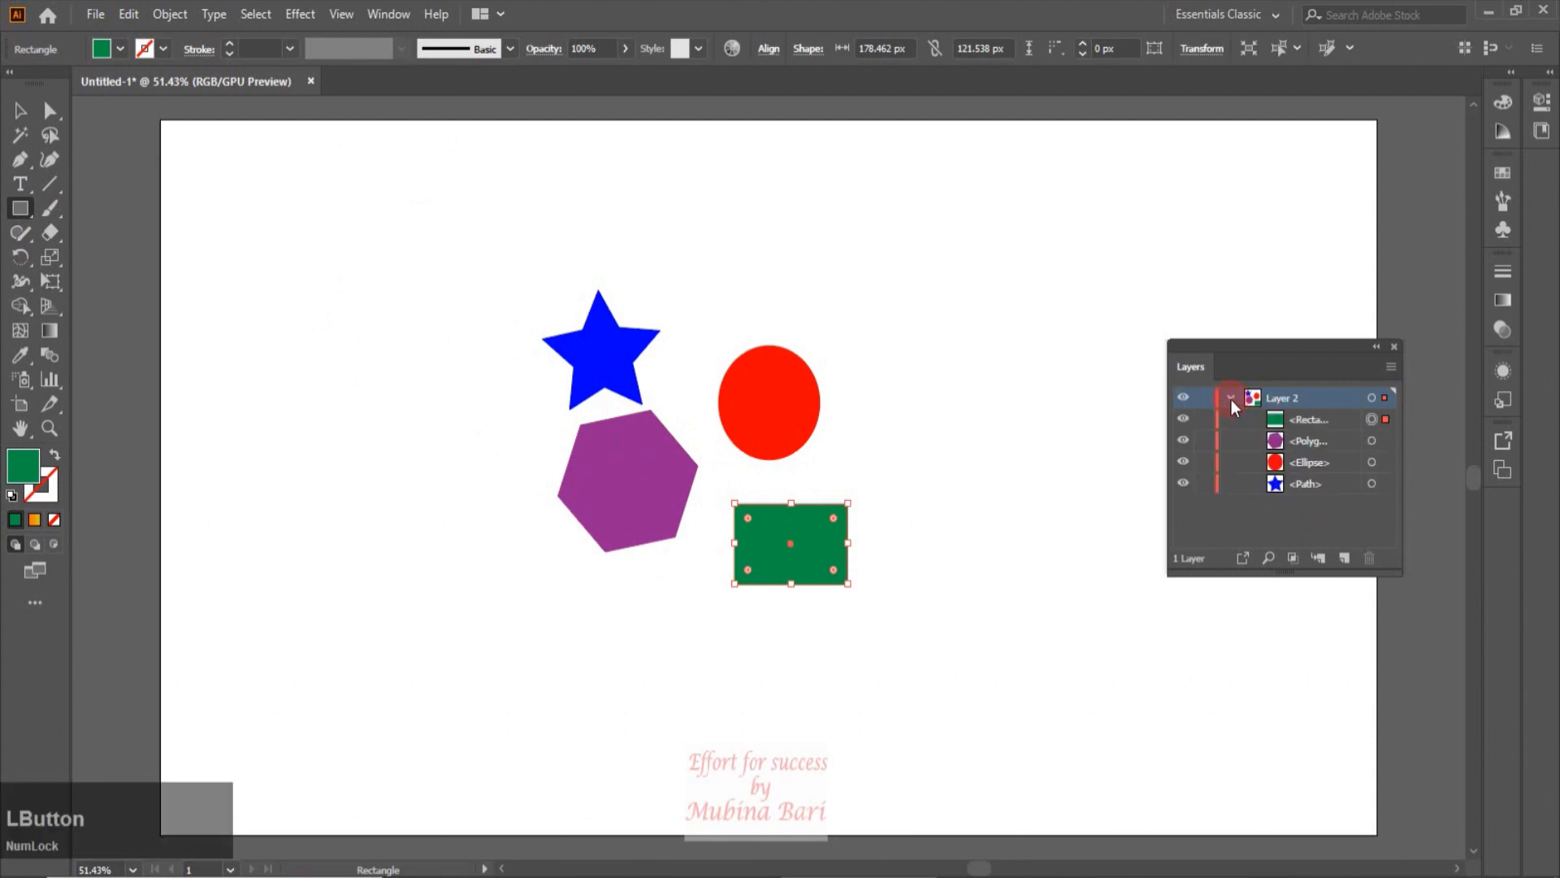
click(1231, 398)
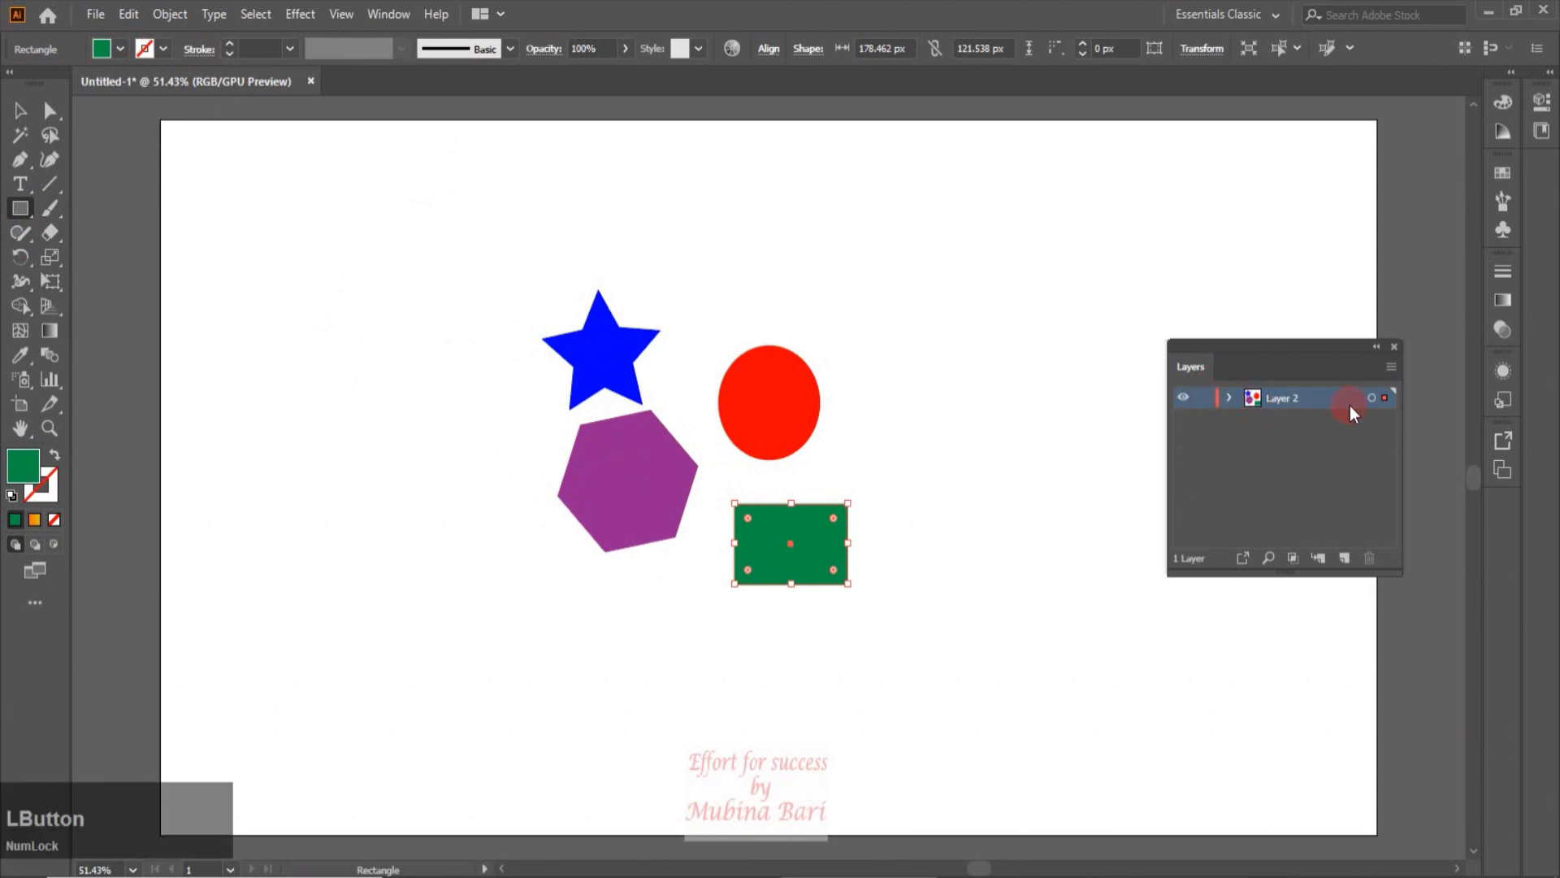
click(1389, 366)
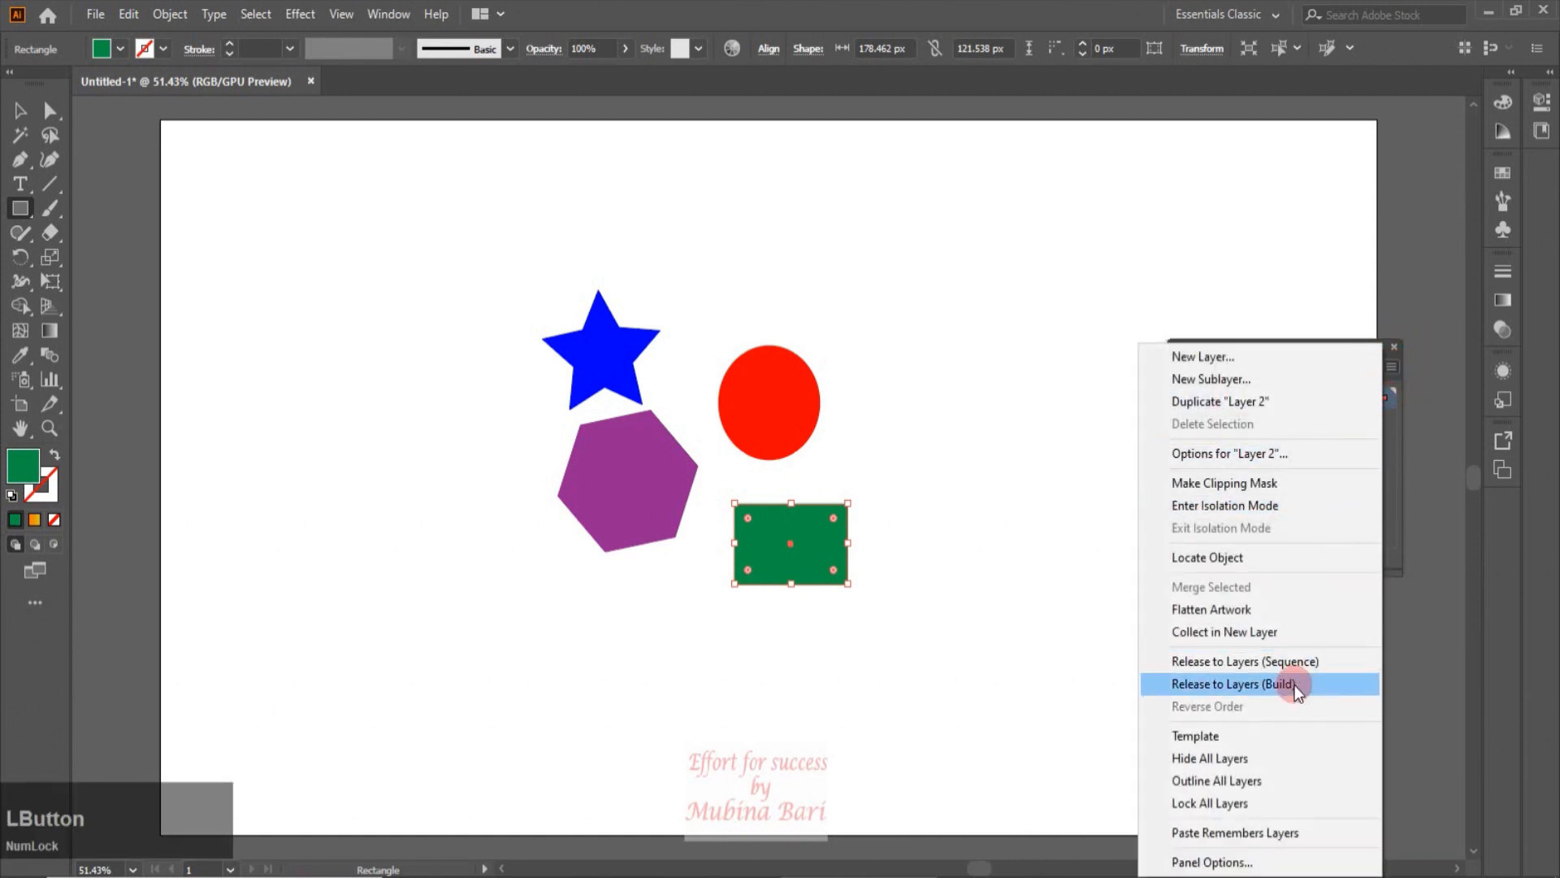
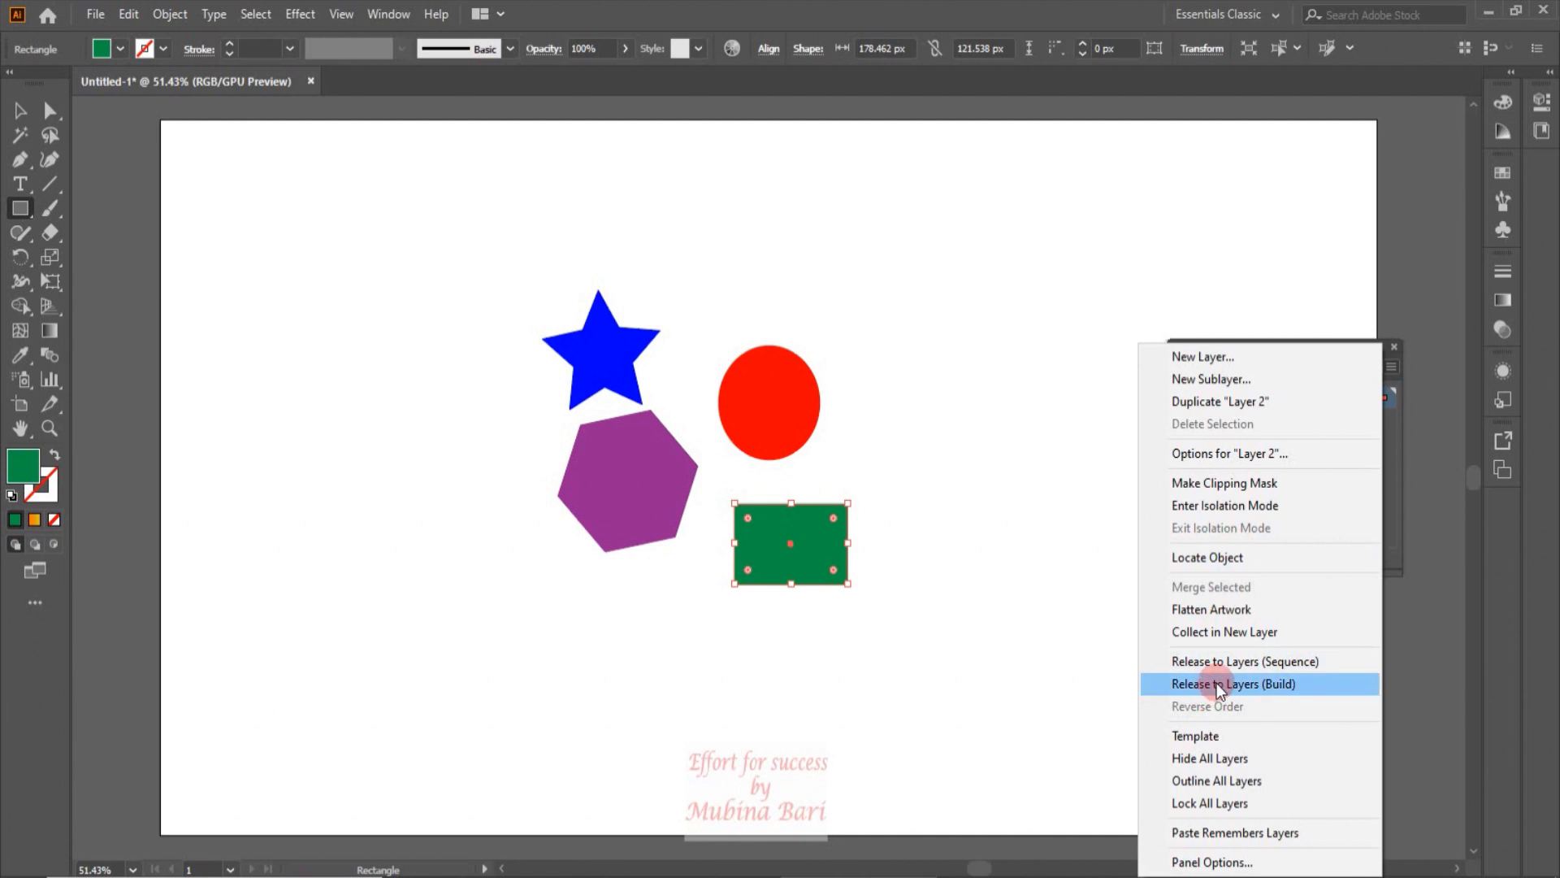
click(1217, 683)
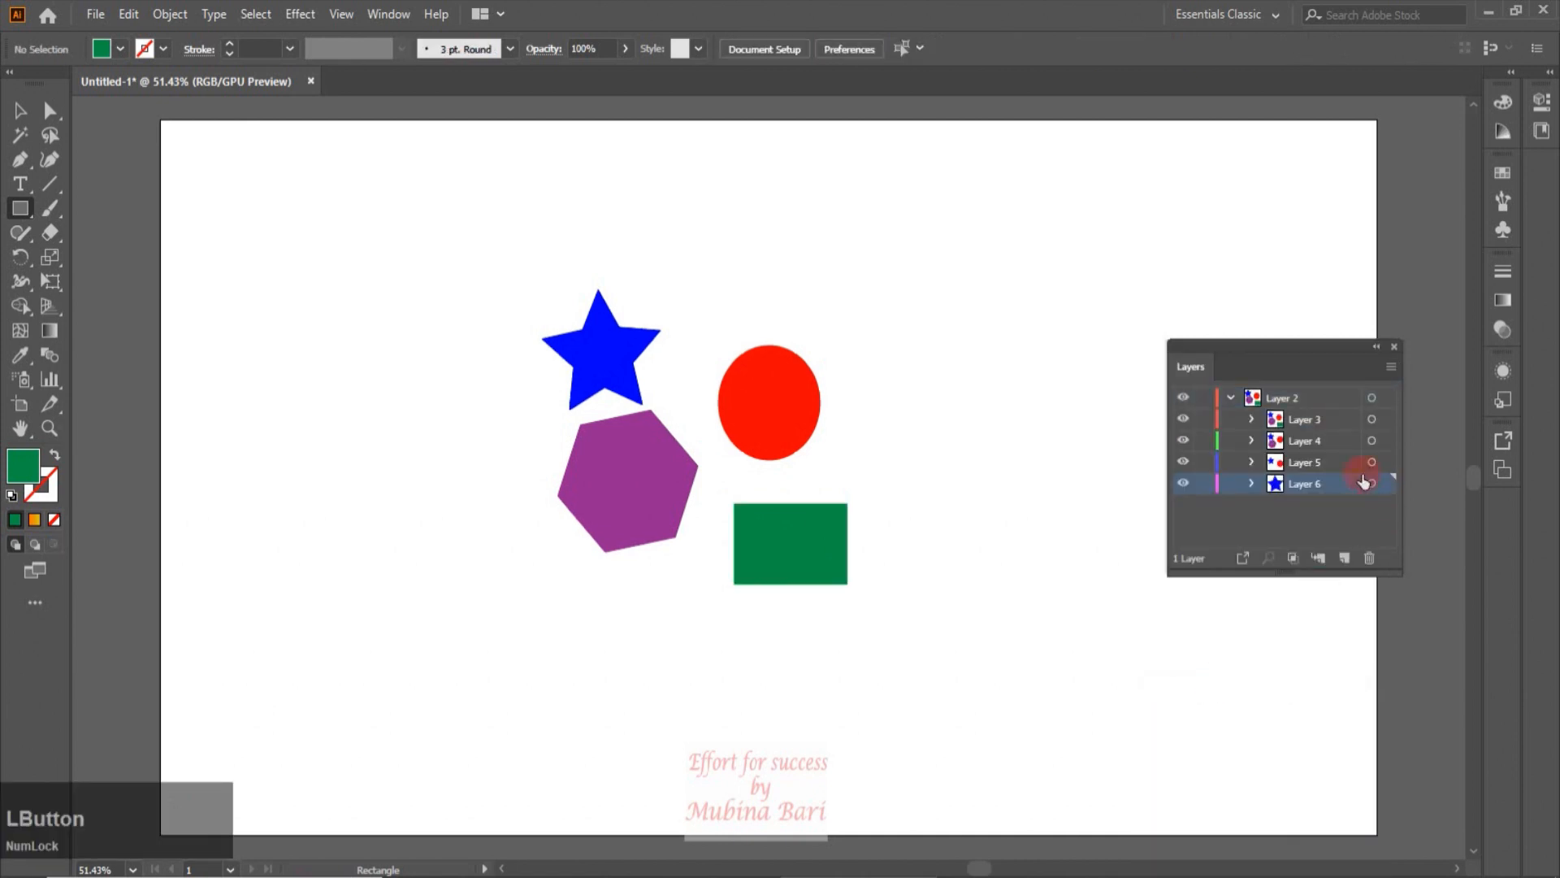
Examine which shapes each of the released sublayers, Layer 3 to Layer 6, contains.
click(1253, 418)
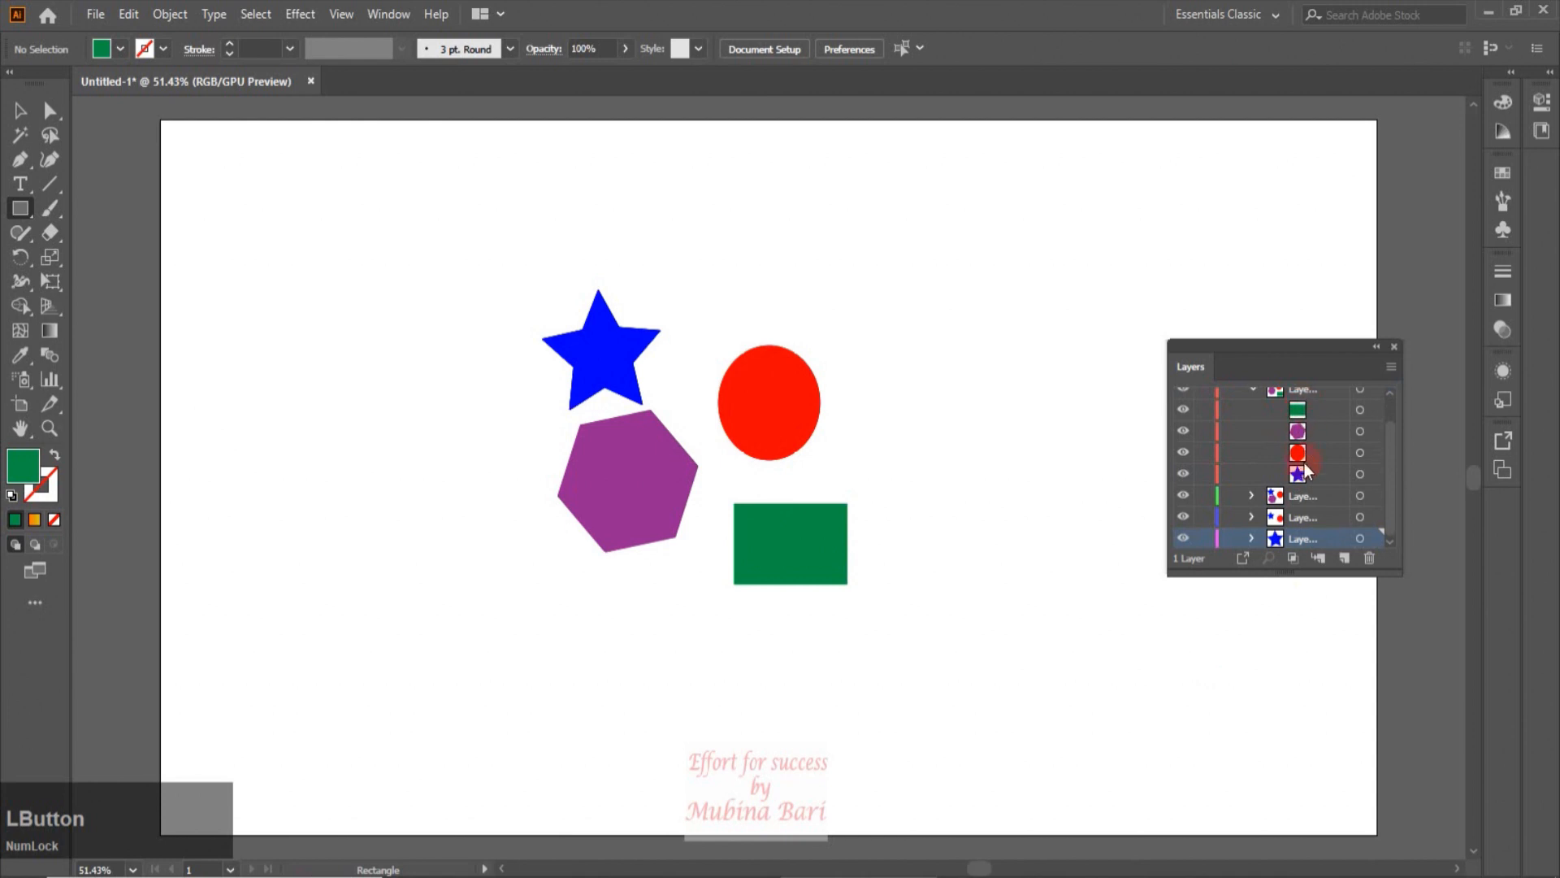
drag(1304, 451, 1305, 485)
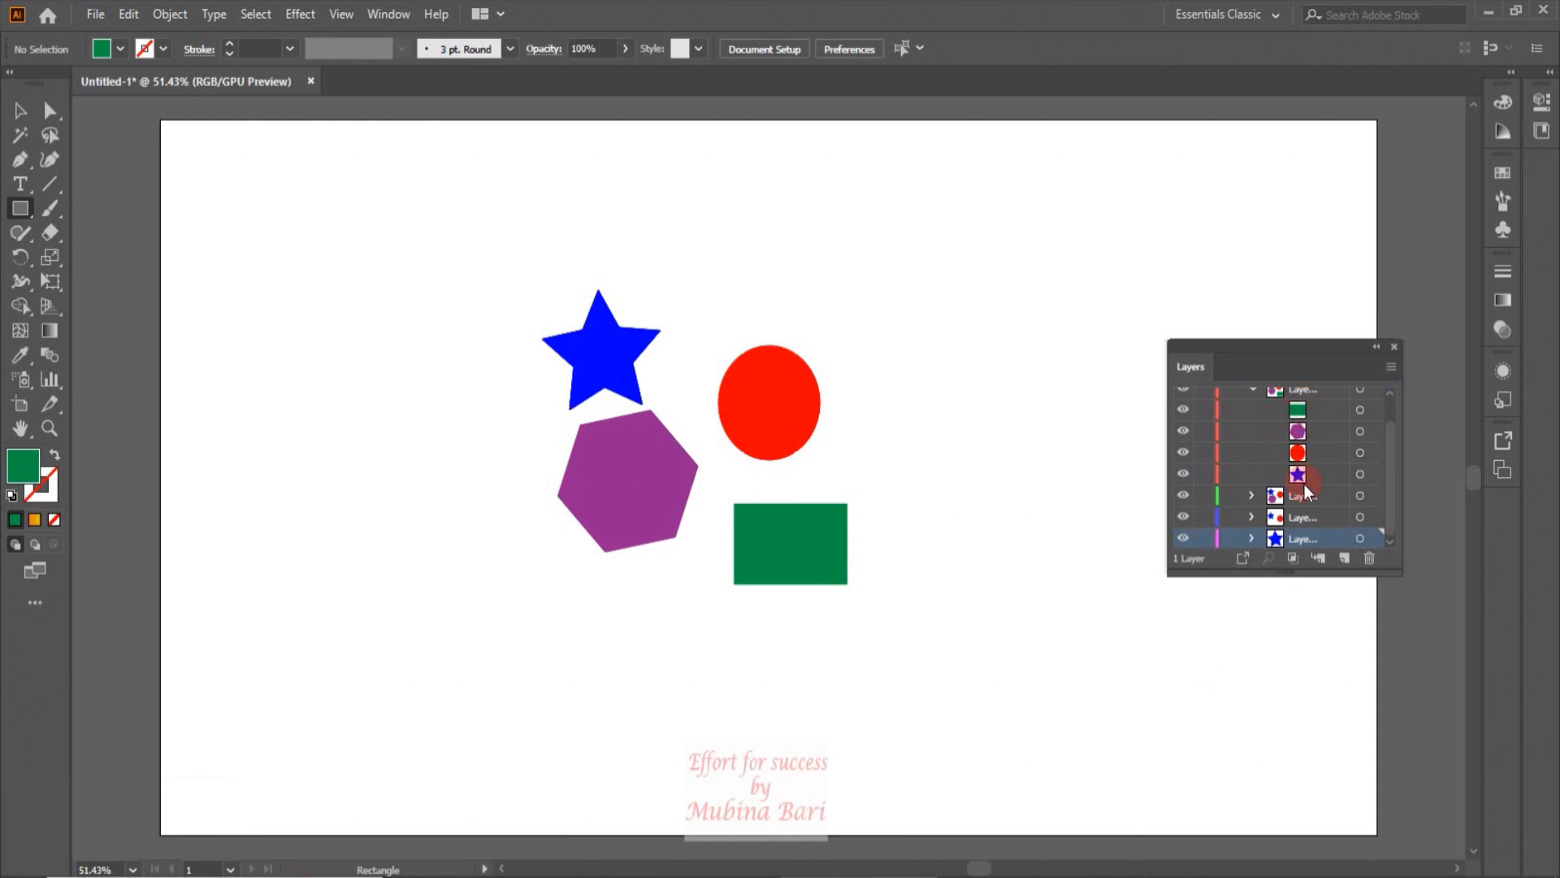
click(1252, 392)
click(1252, 443)
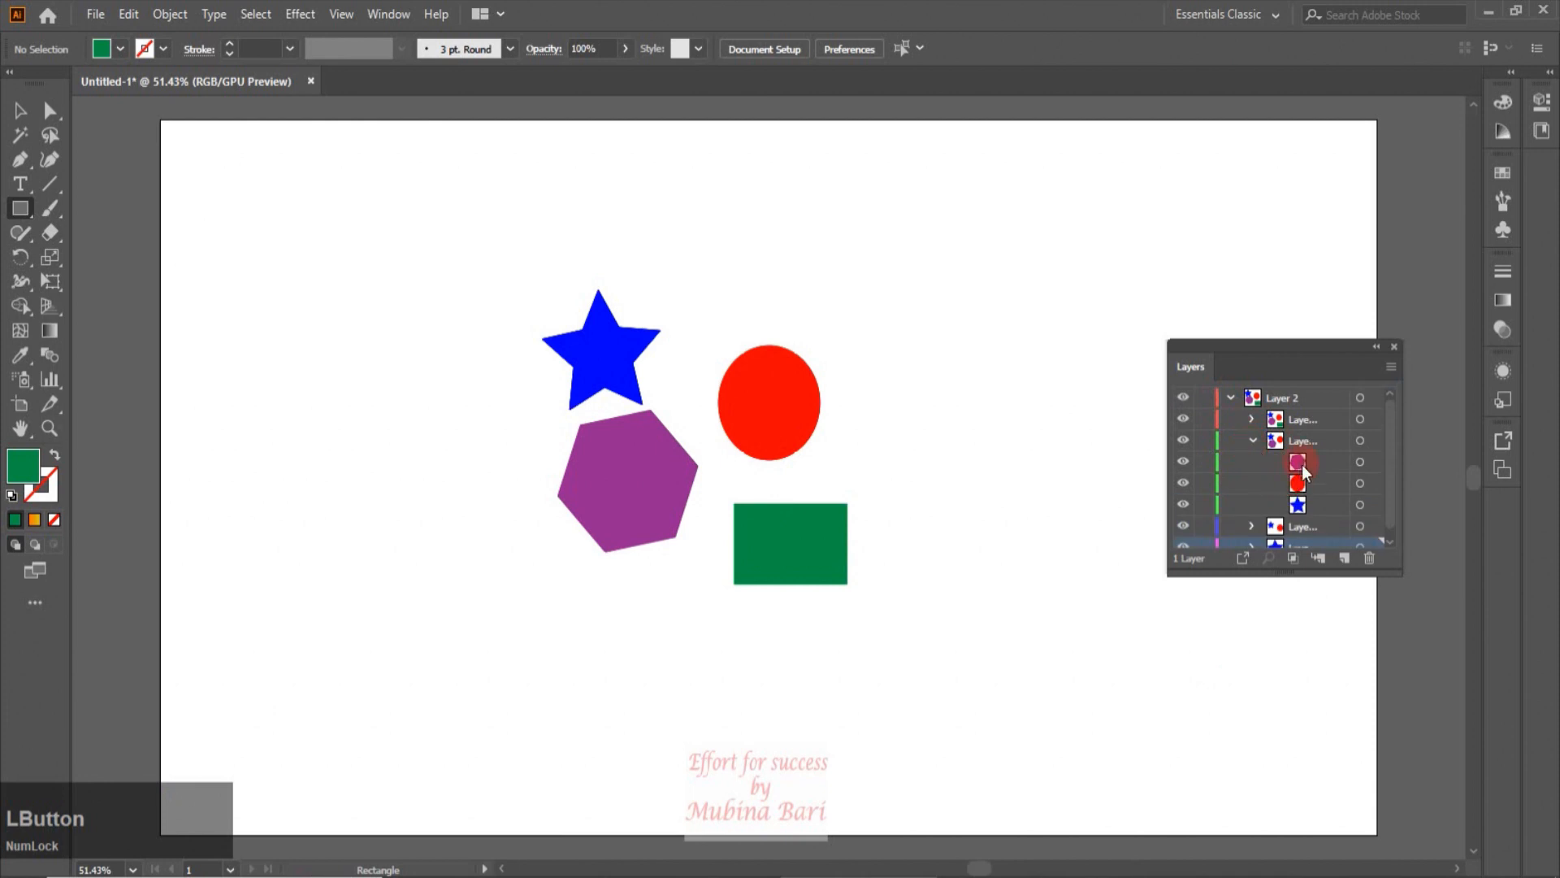
click(1251, 442)
click(1251, 462)
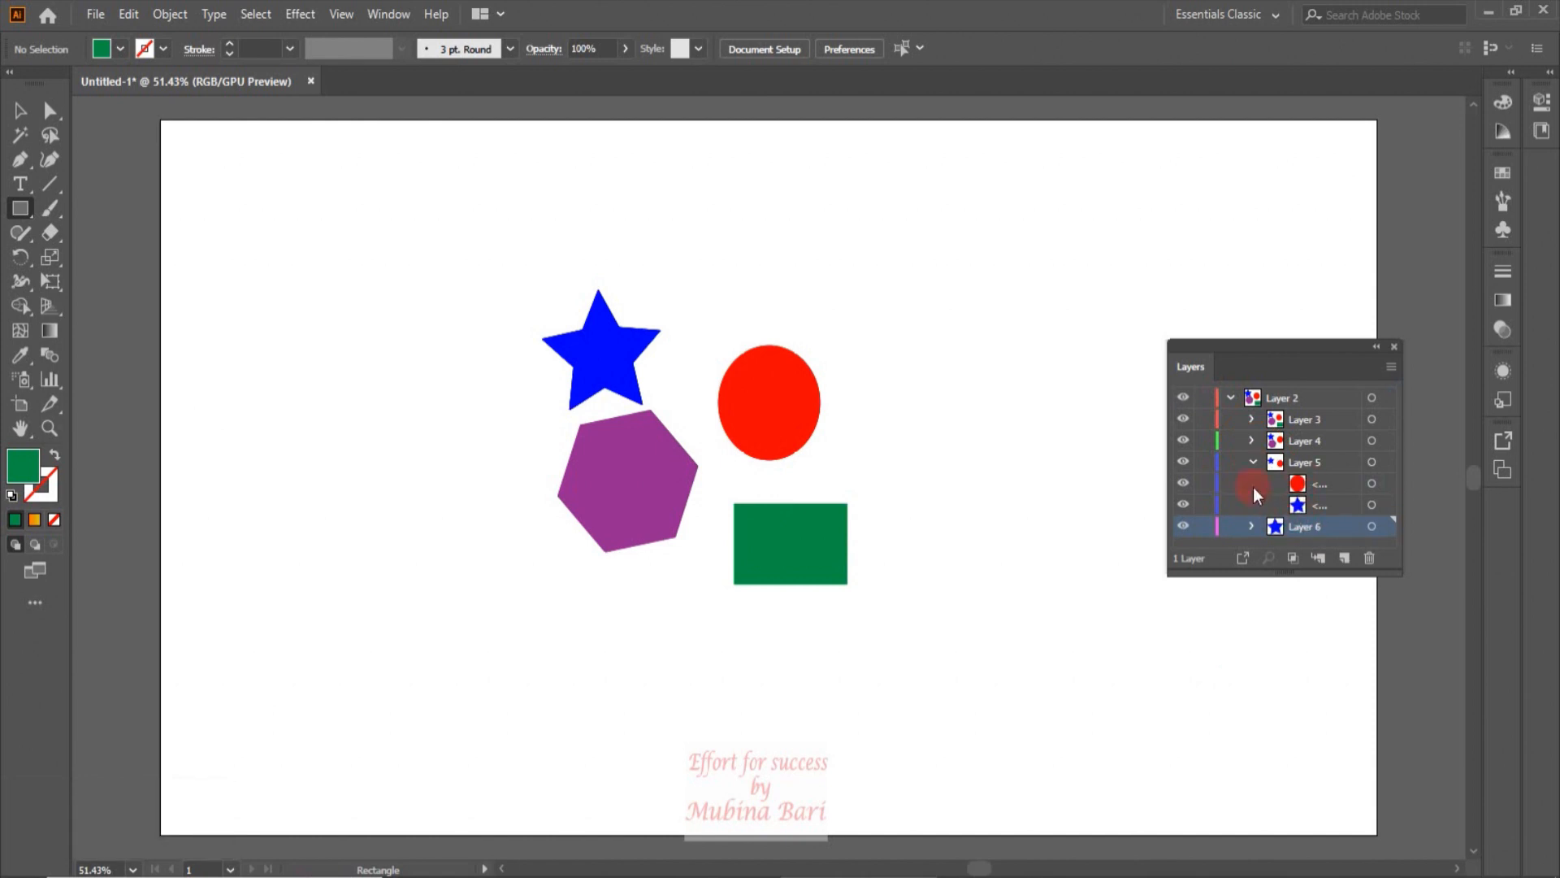
click(1251, 461)
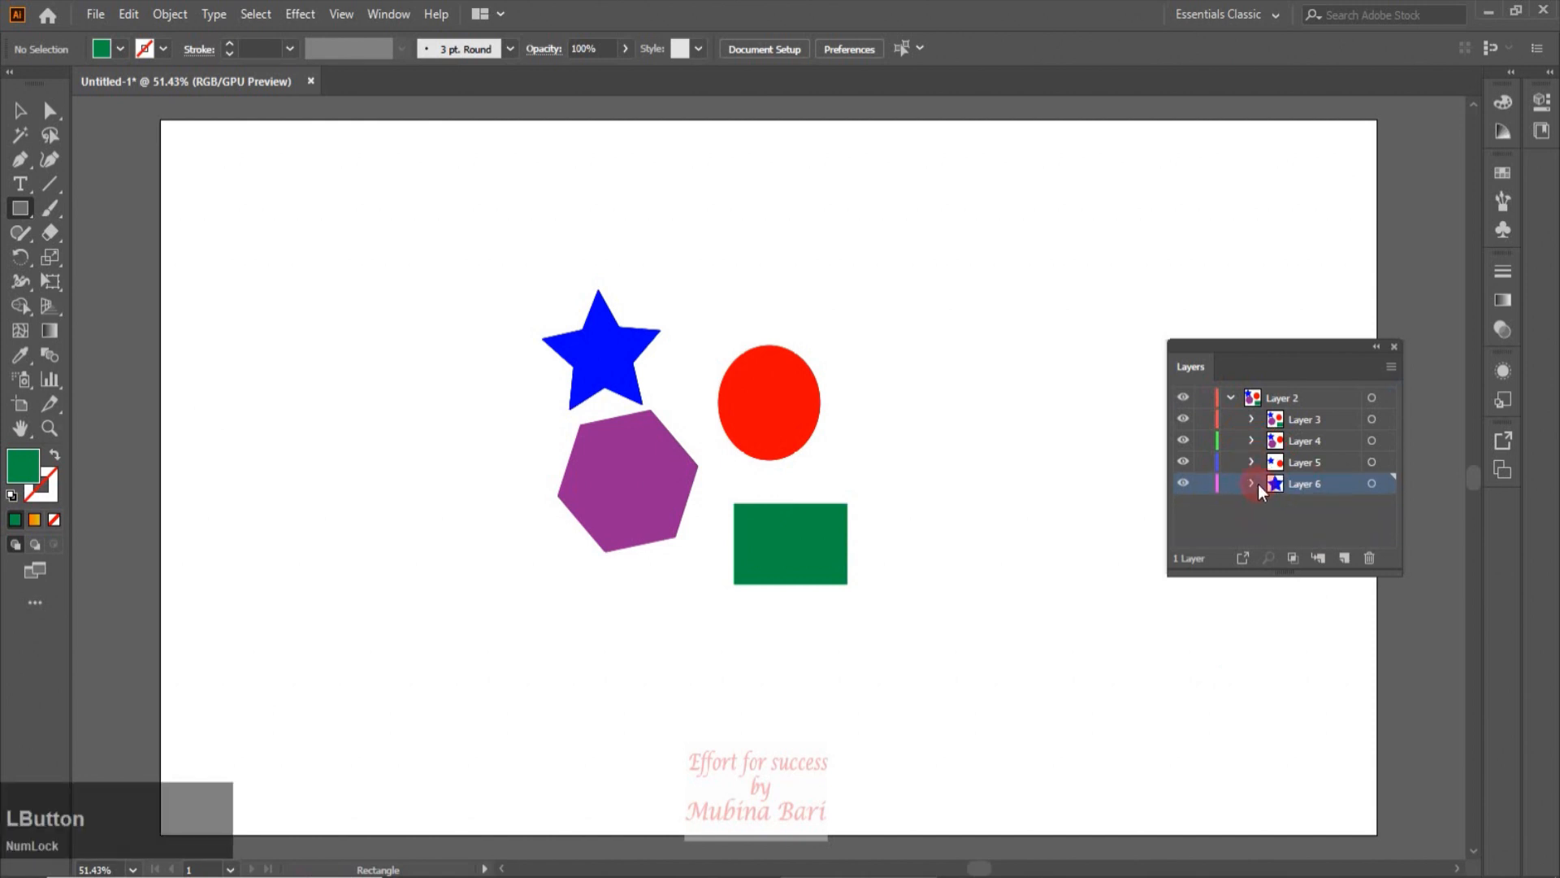
click(1256, 484)
click(1258, 486)
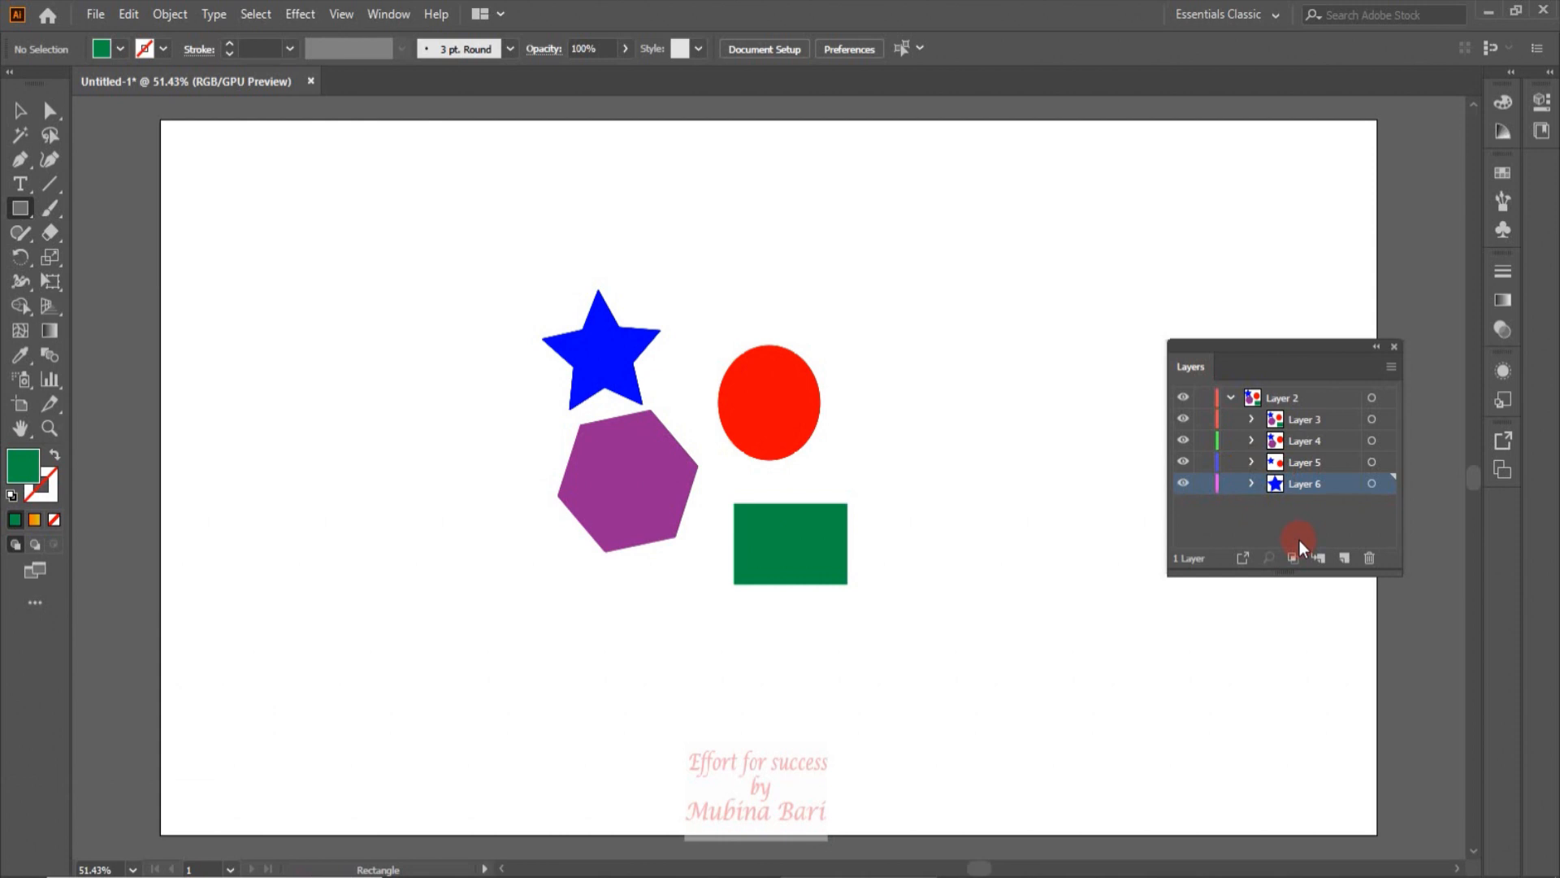
Undo the Build release and the drawing of the four shapes, emptying Layer 2.
key(ctrl+z)
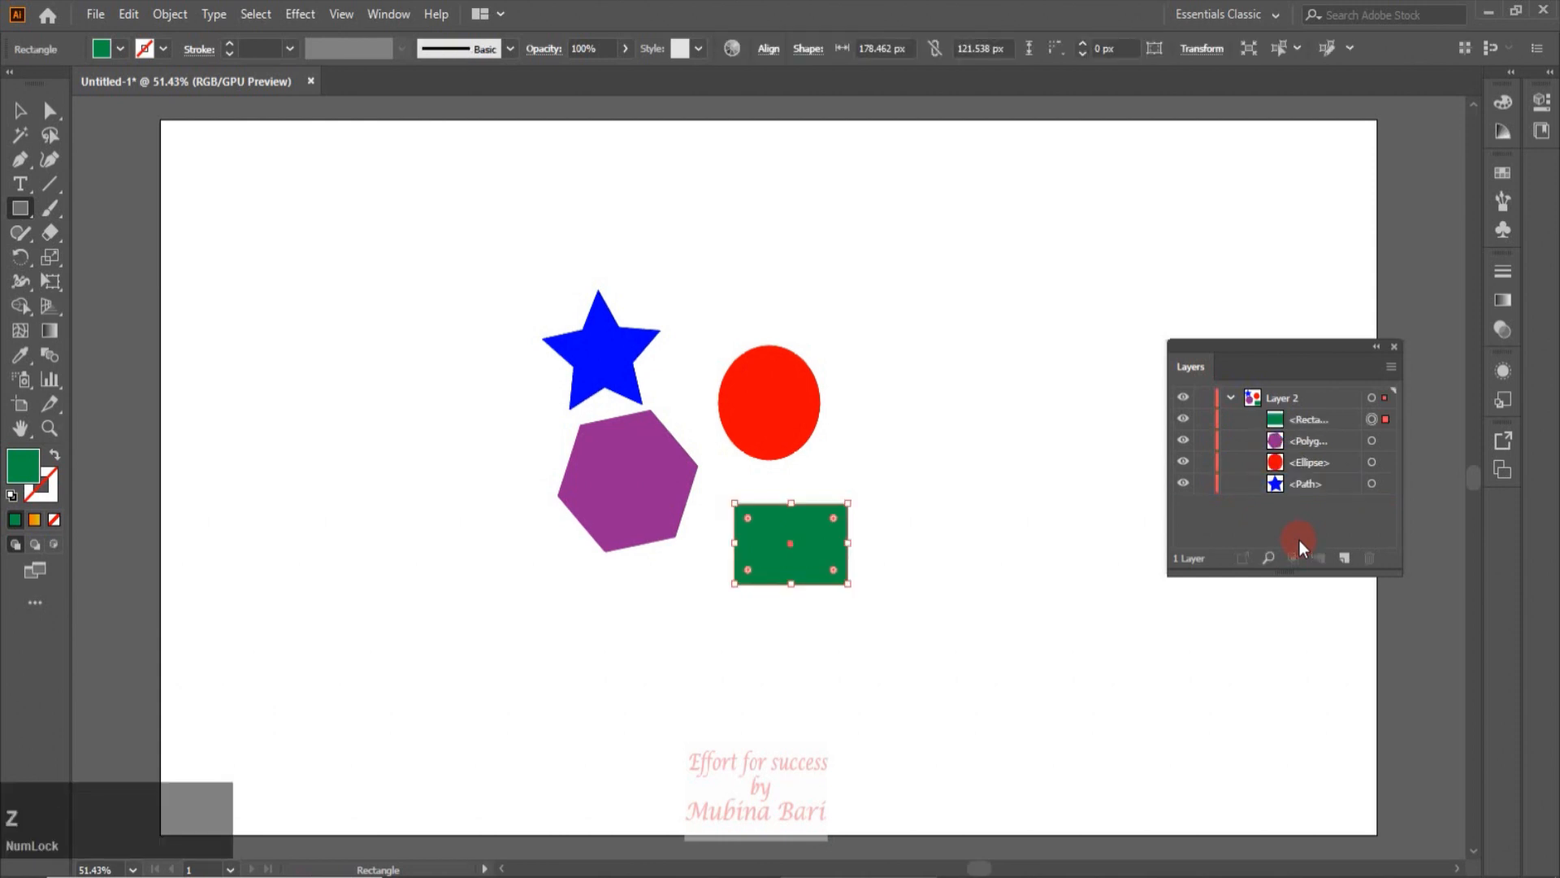
click(1261, 406)
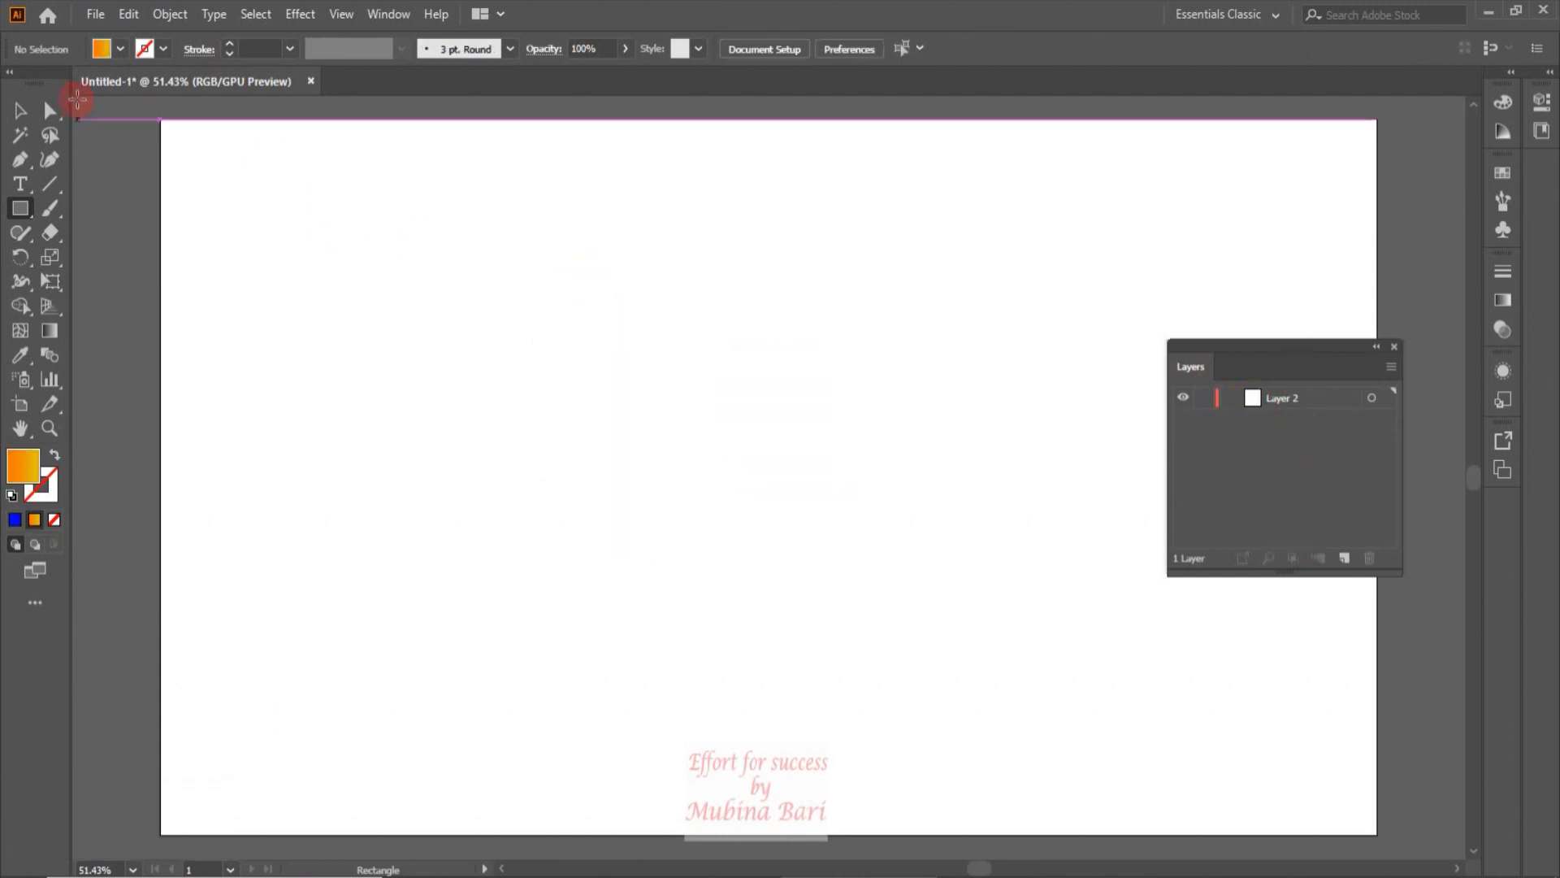
Draw an orange gradient hexagon in the upper middle and a blue star about 194 by 198 px to its left.
drag(22, 215, 93, 286)
drag(711, 374, 764, 382)
drag(20, 208, 98, 307)
click(97, 306)
drag(514, 328, 564, 374)
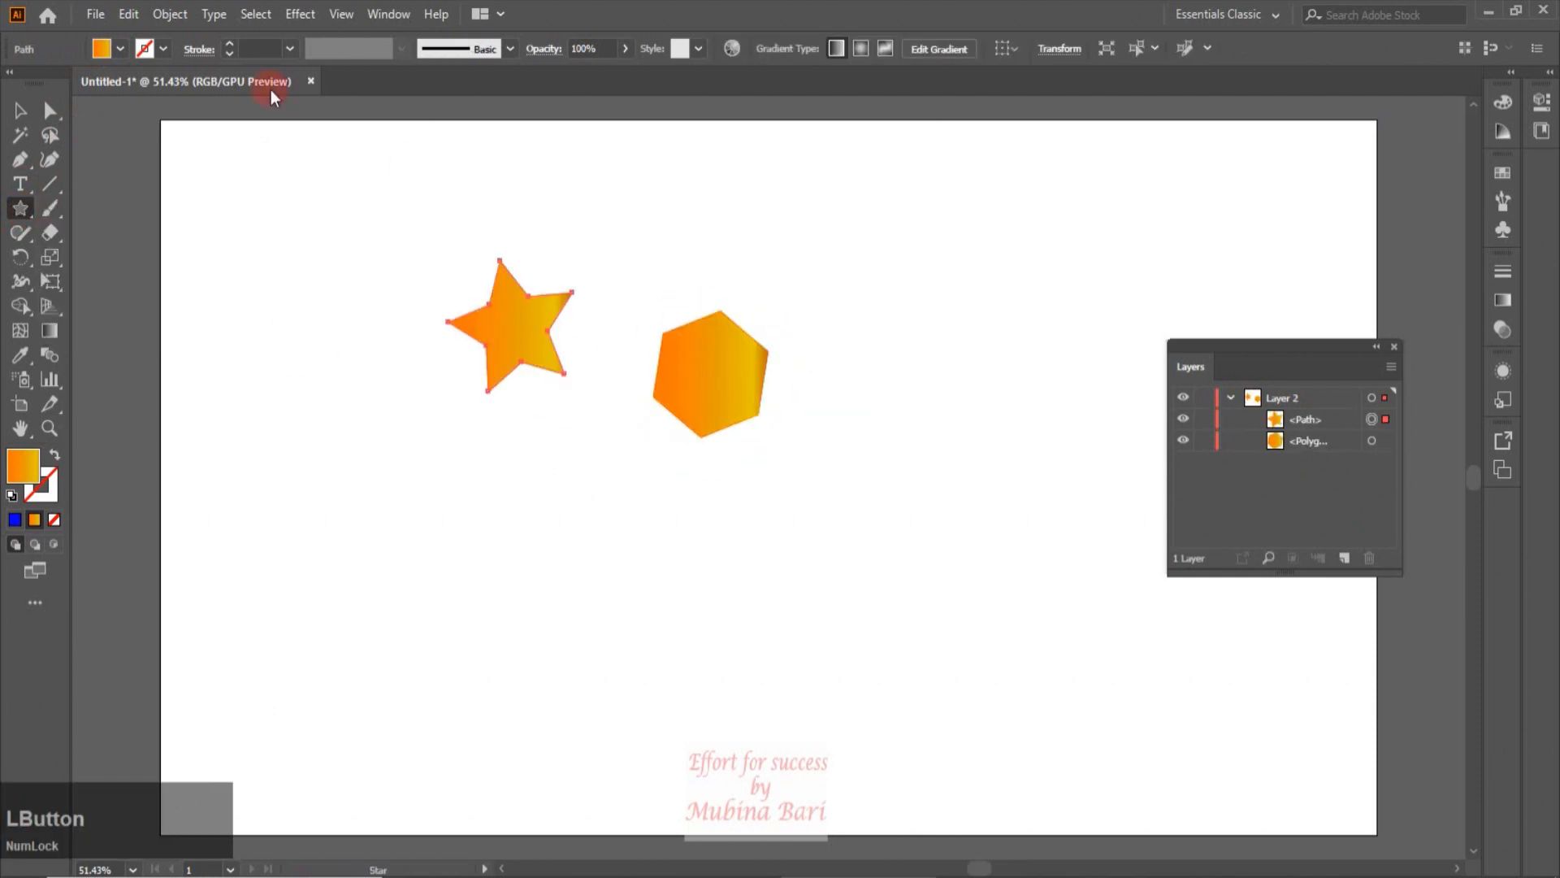
click(120, 49)
click(122, 86)
Draw an ellipse about 143 by 166 px below the hexagon and fill it pink.
click(27, 218)
drag(28, 218, 92, 266)
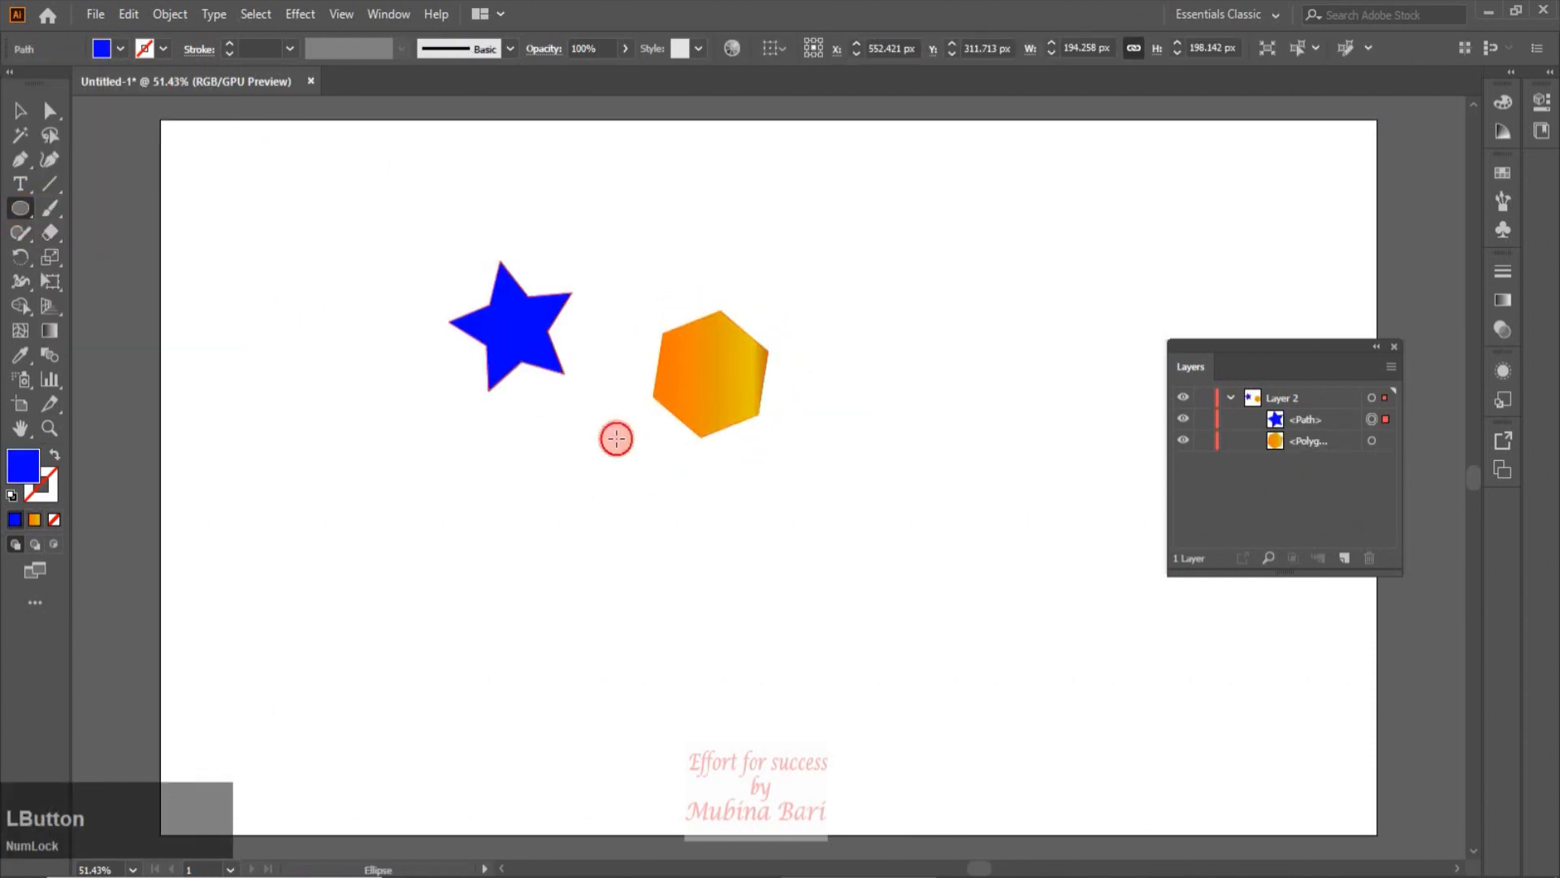
drag(614, 439, 705, 550)
click(121, 49)
click(149, 82)
click(191, 89)
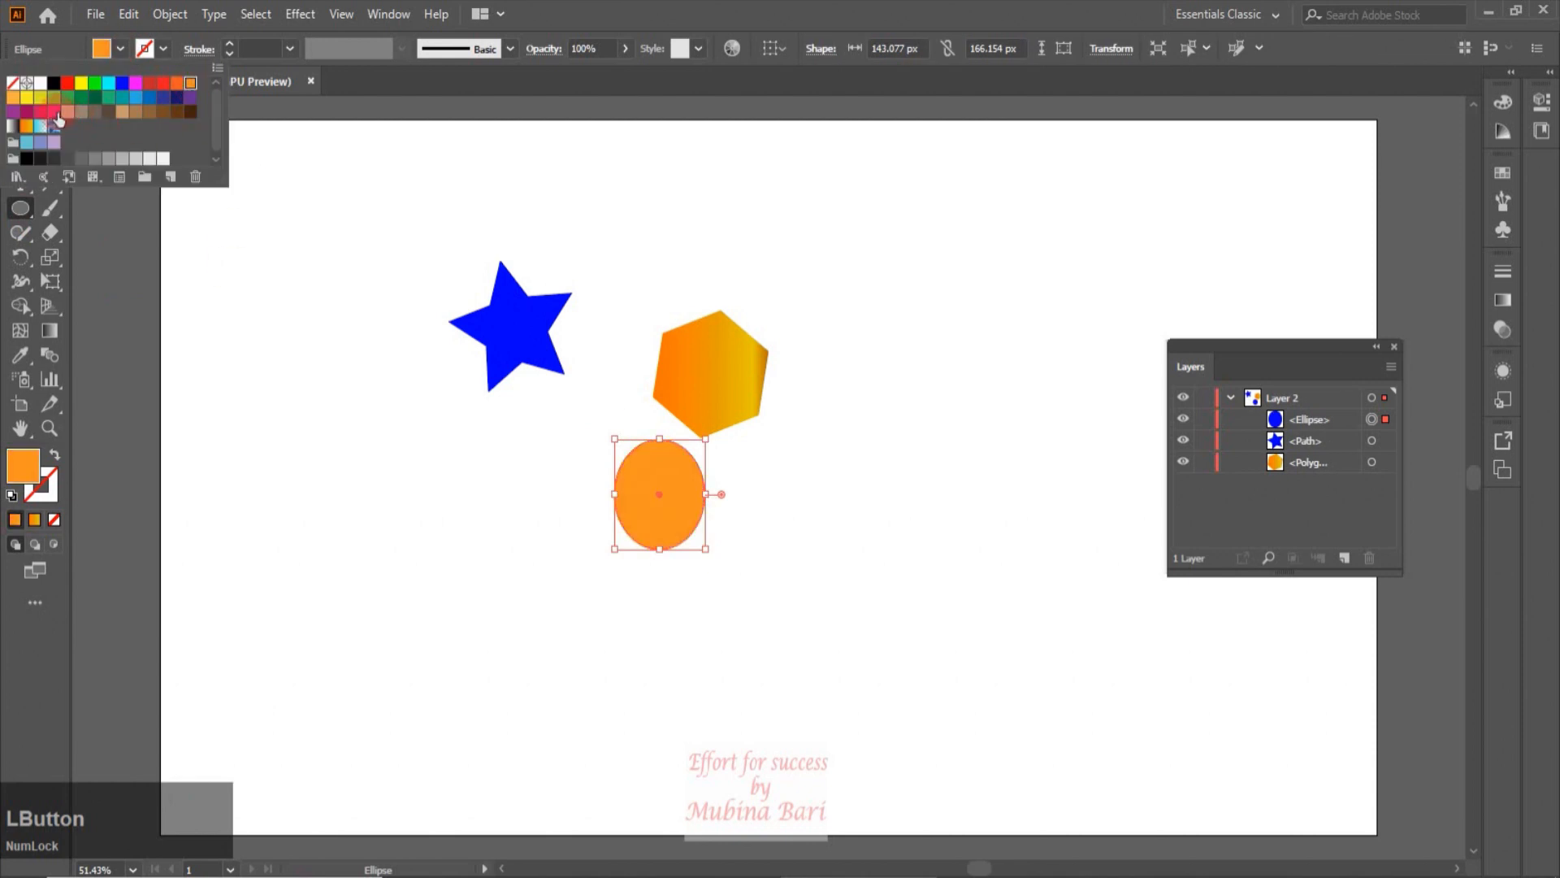
click(54, 111)
click(339, 323)
Draw a rectangle about 181 by 138 px below the blue star and fill it light green.
drag(32, 217, 104, 209)
mouse_move(457, 474)
mouse_down()
mouse_move(559, 537)
mouse_move(573, 564)
mouse_up()
click(119, 51)
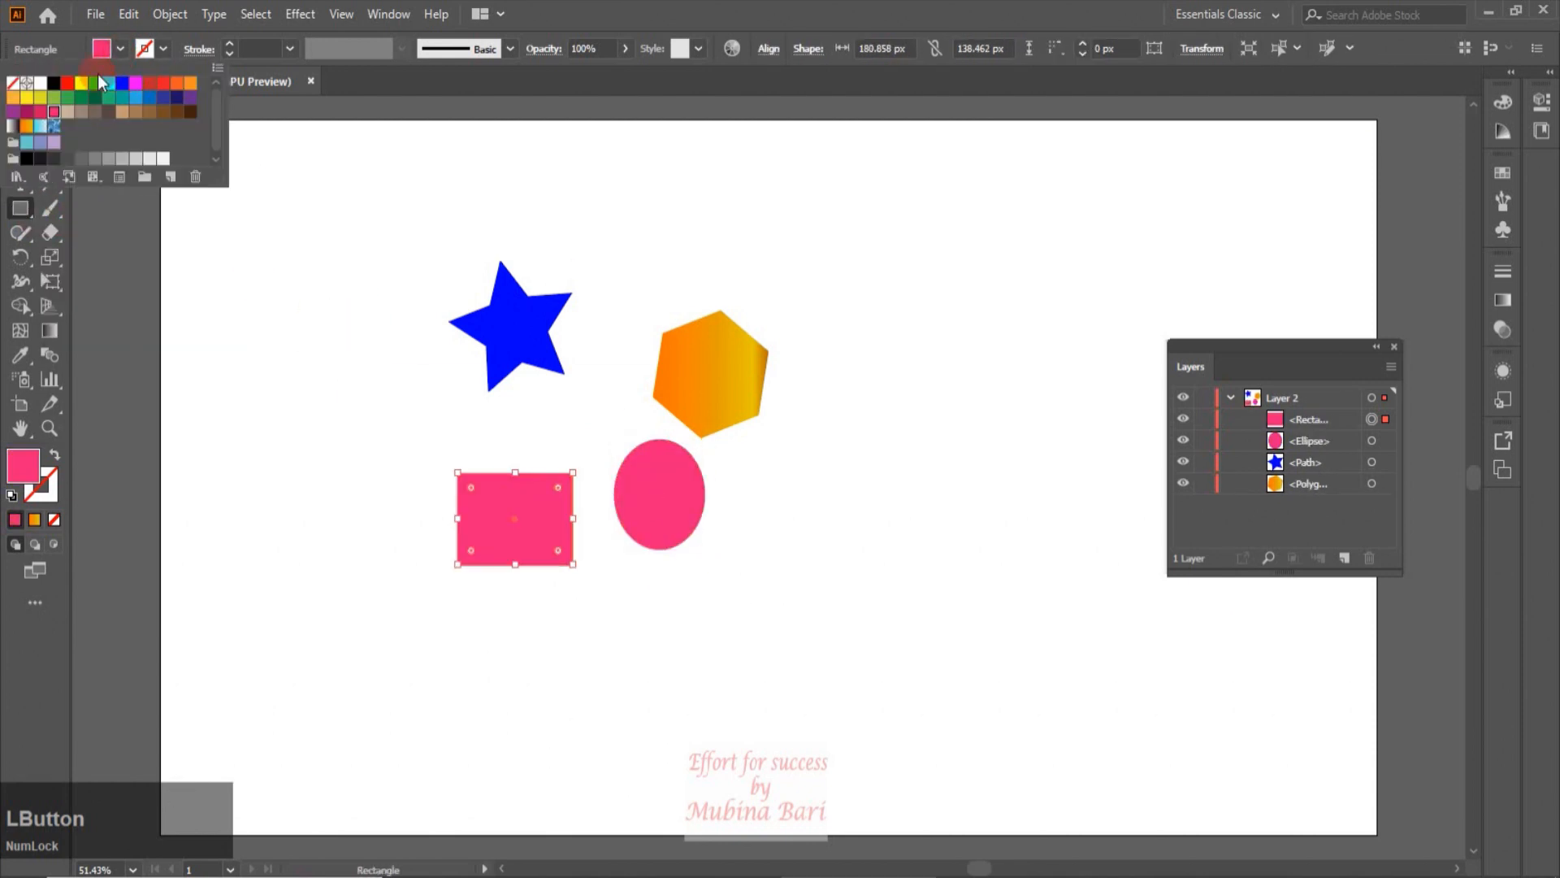
click(40, 97)
click(51, 99)
click(228, 278)
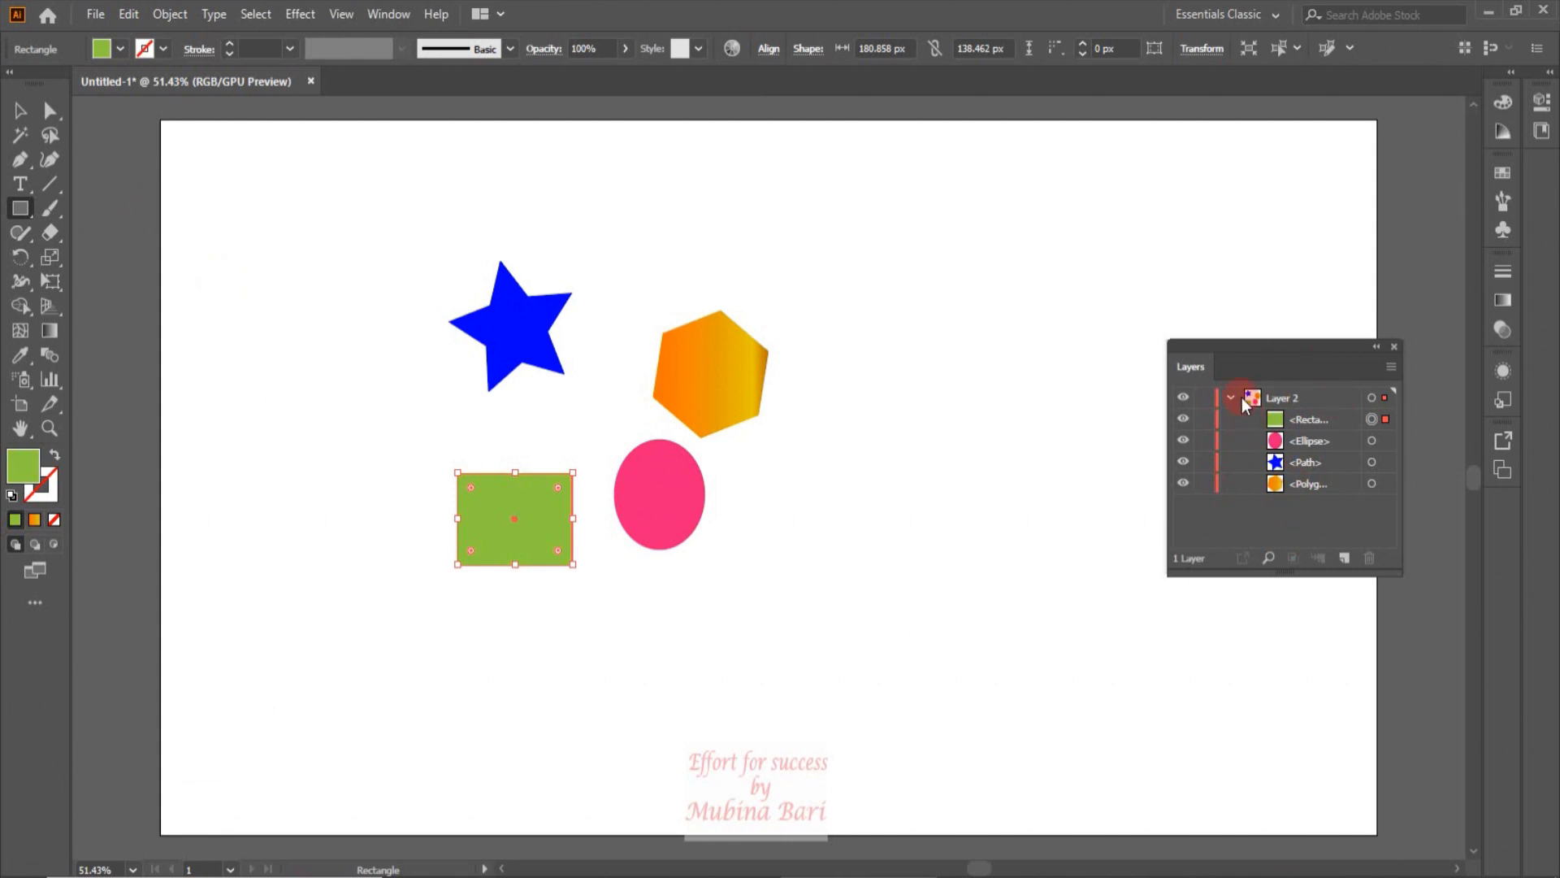
Split the shapes of Layer 2 into individual sublayers with Release to Layers (Sequence), leaving the layer expanded.
click(1305, 397)
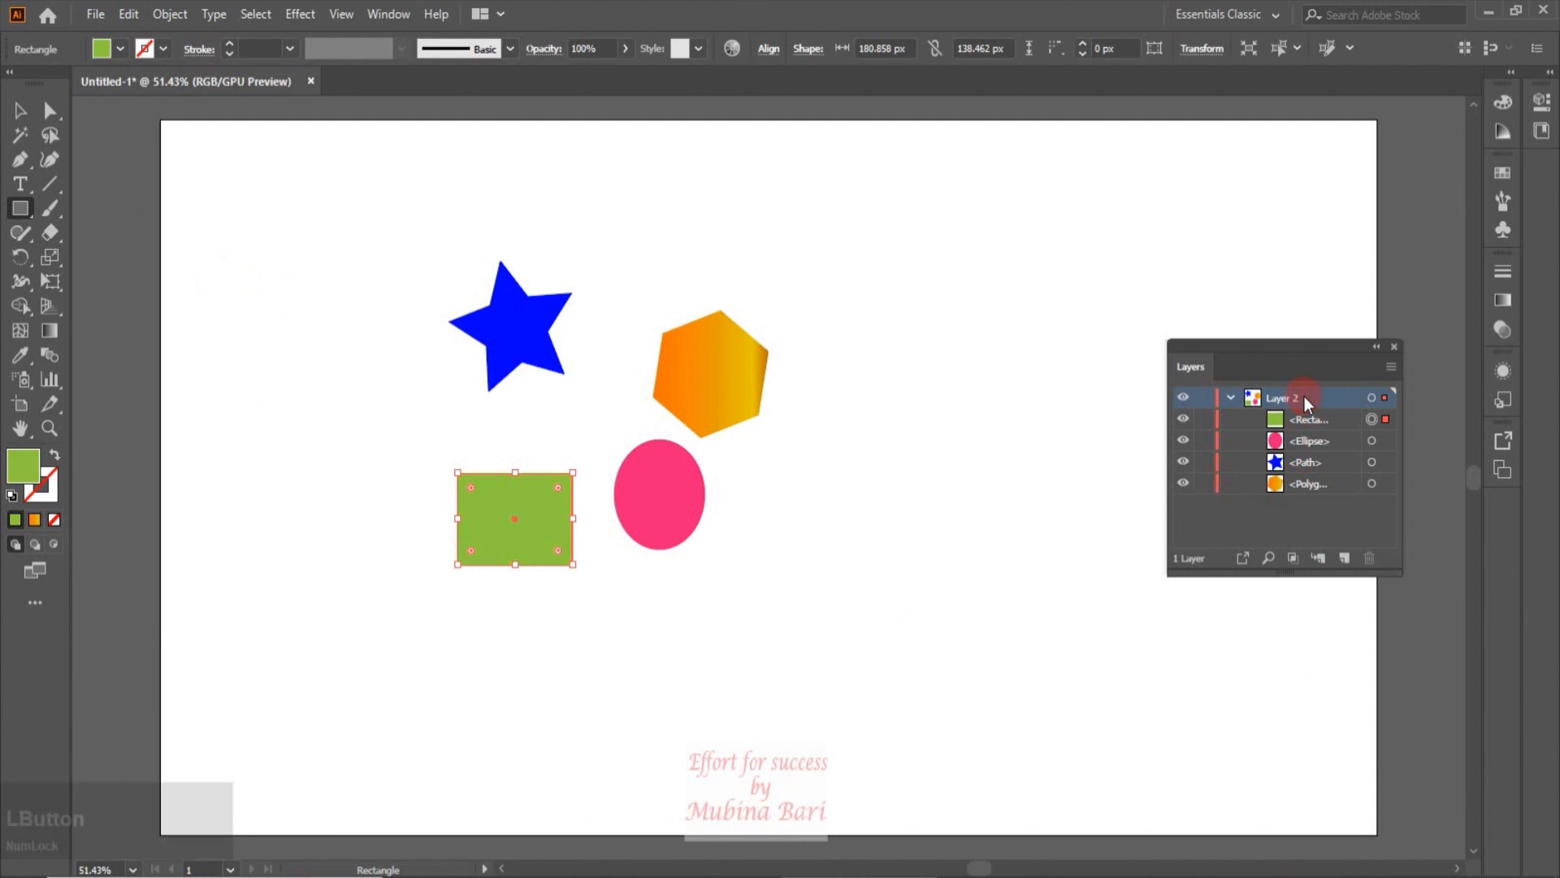
click(1395, 366)
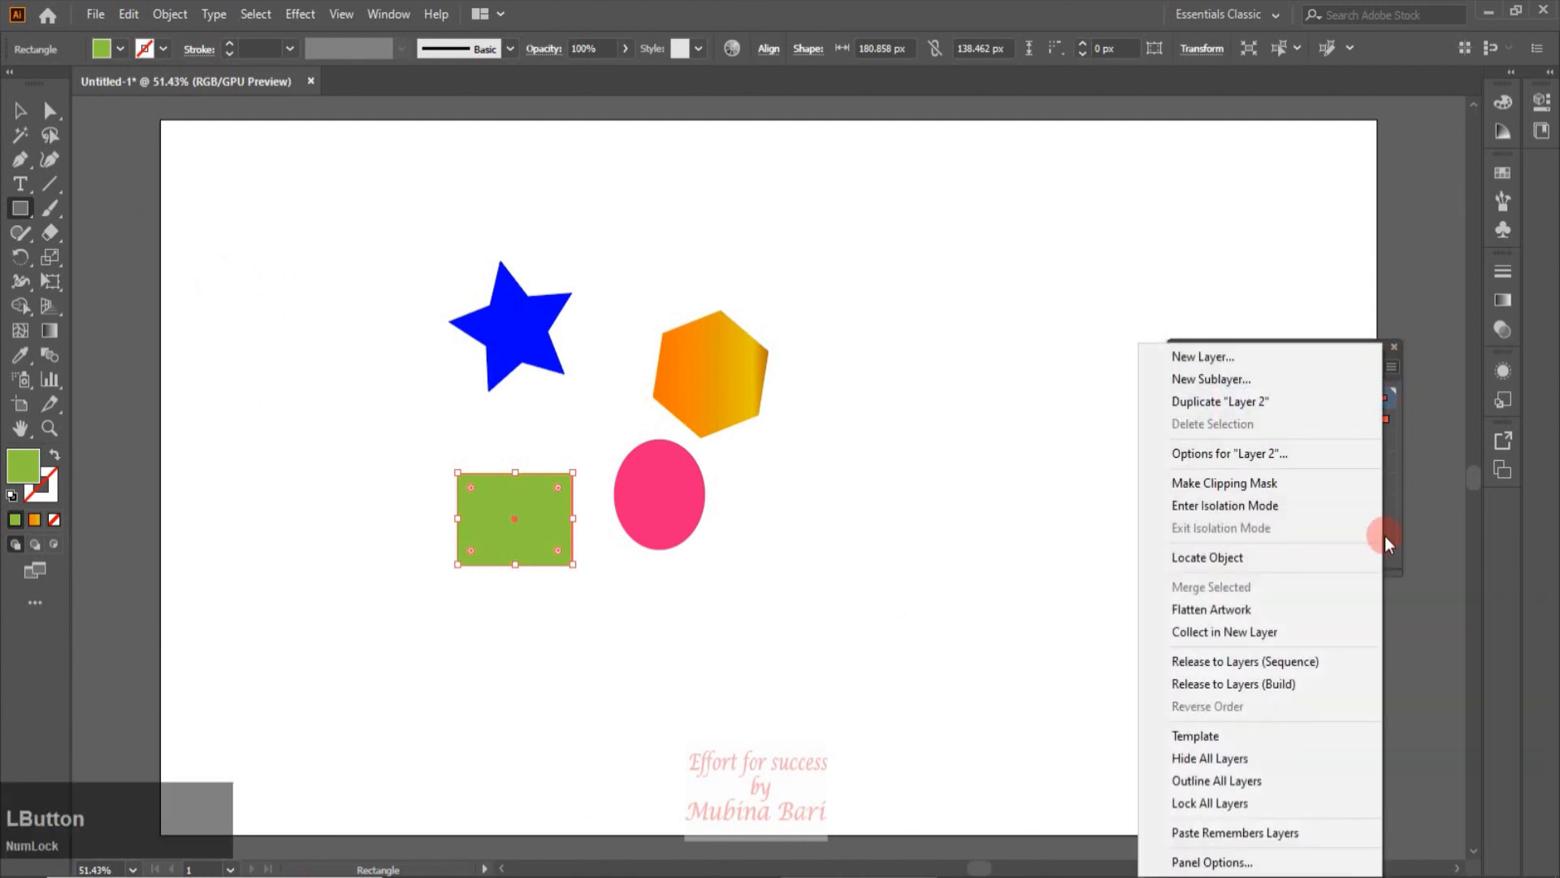
click(1271, 660)
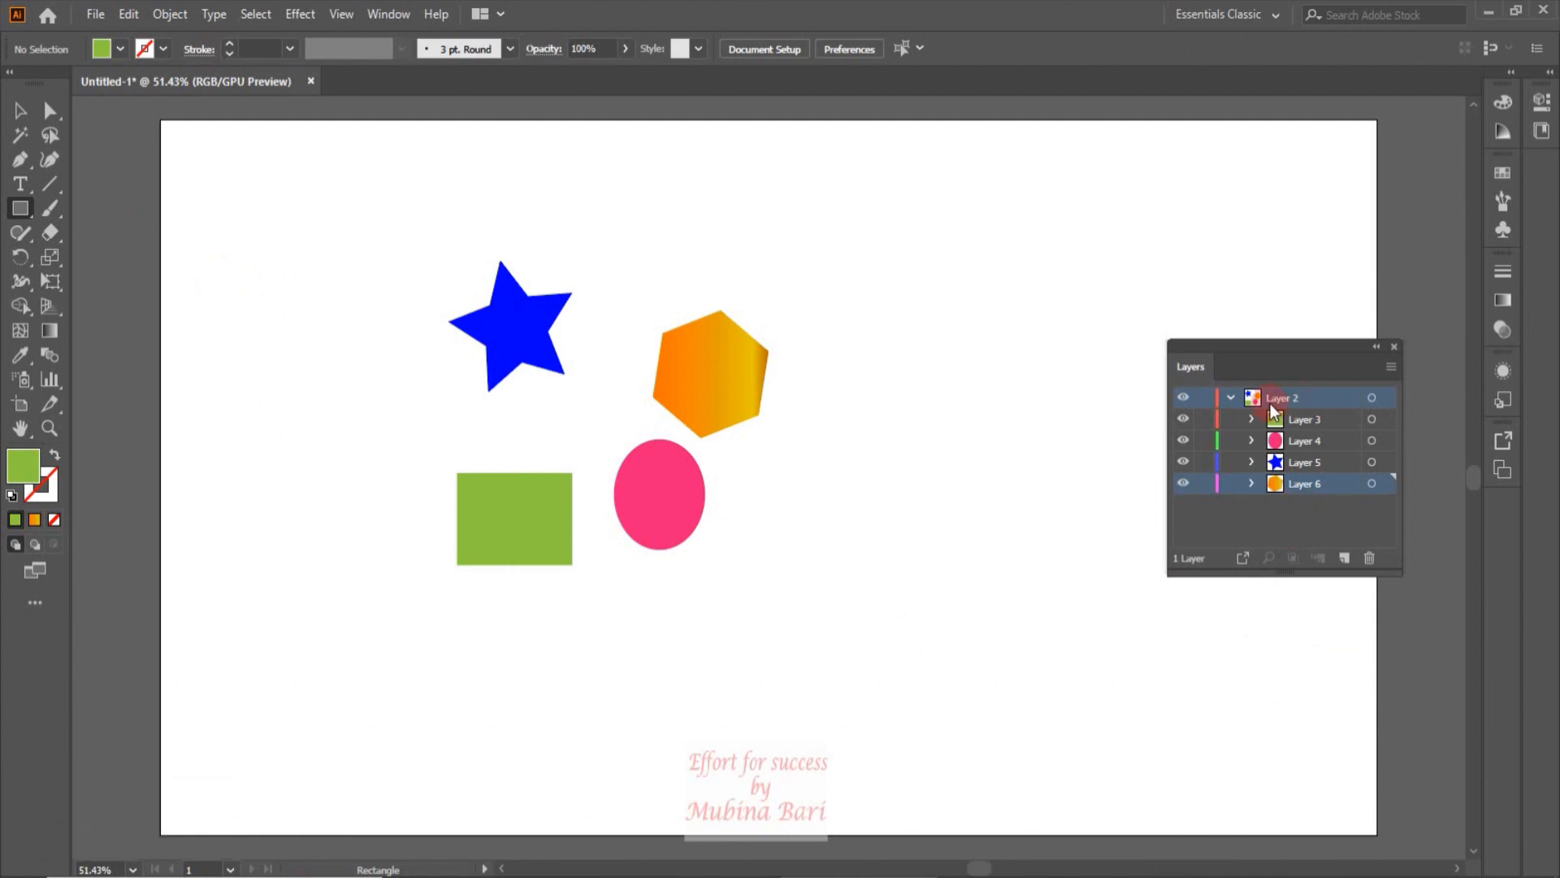
click(1230, 397)
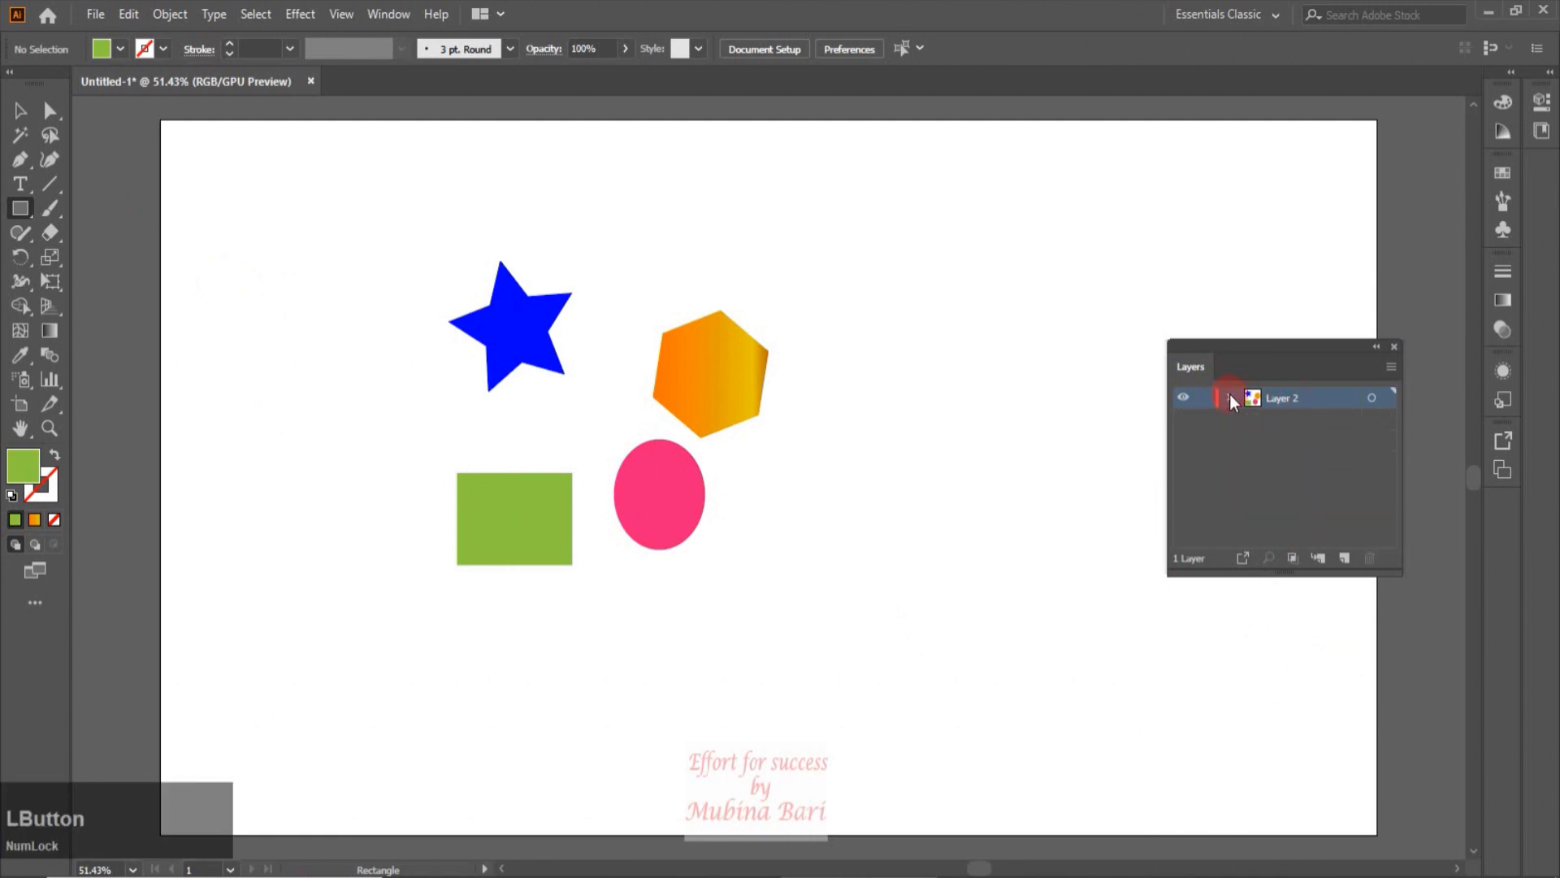
click(1231, 398)
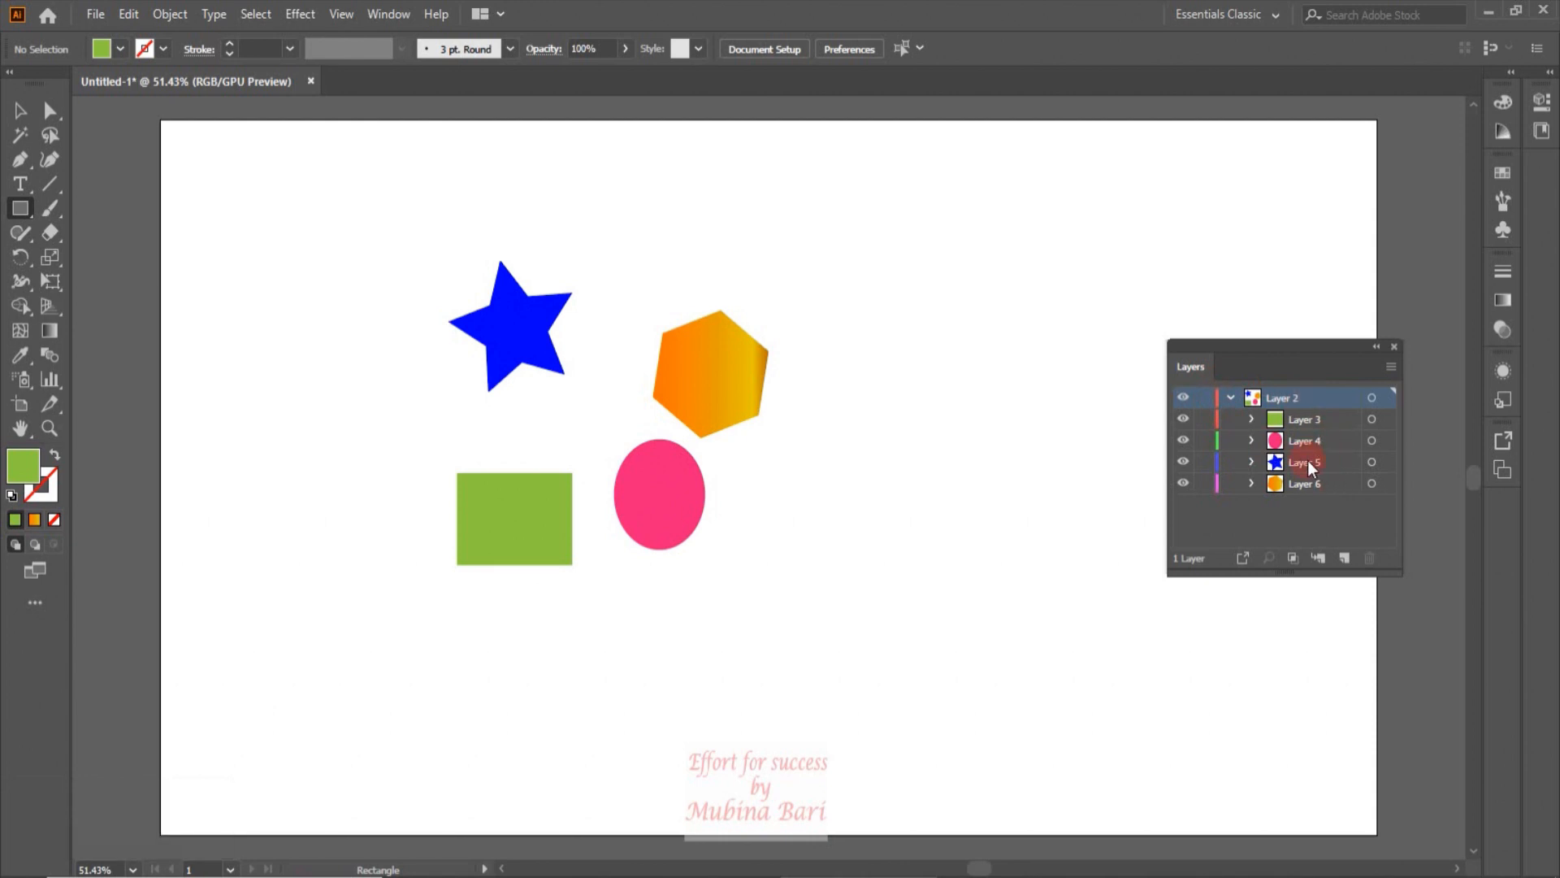
Move sublayers Layer 3 through Layer 6 out of Layer 2 to the top level and delete the emptied Layer 2.
click(1334, 421)
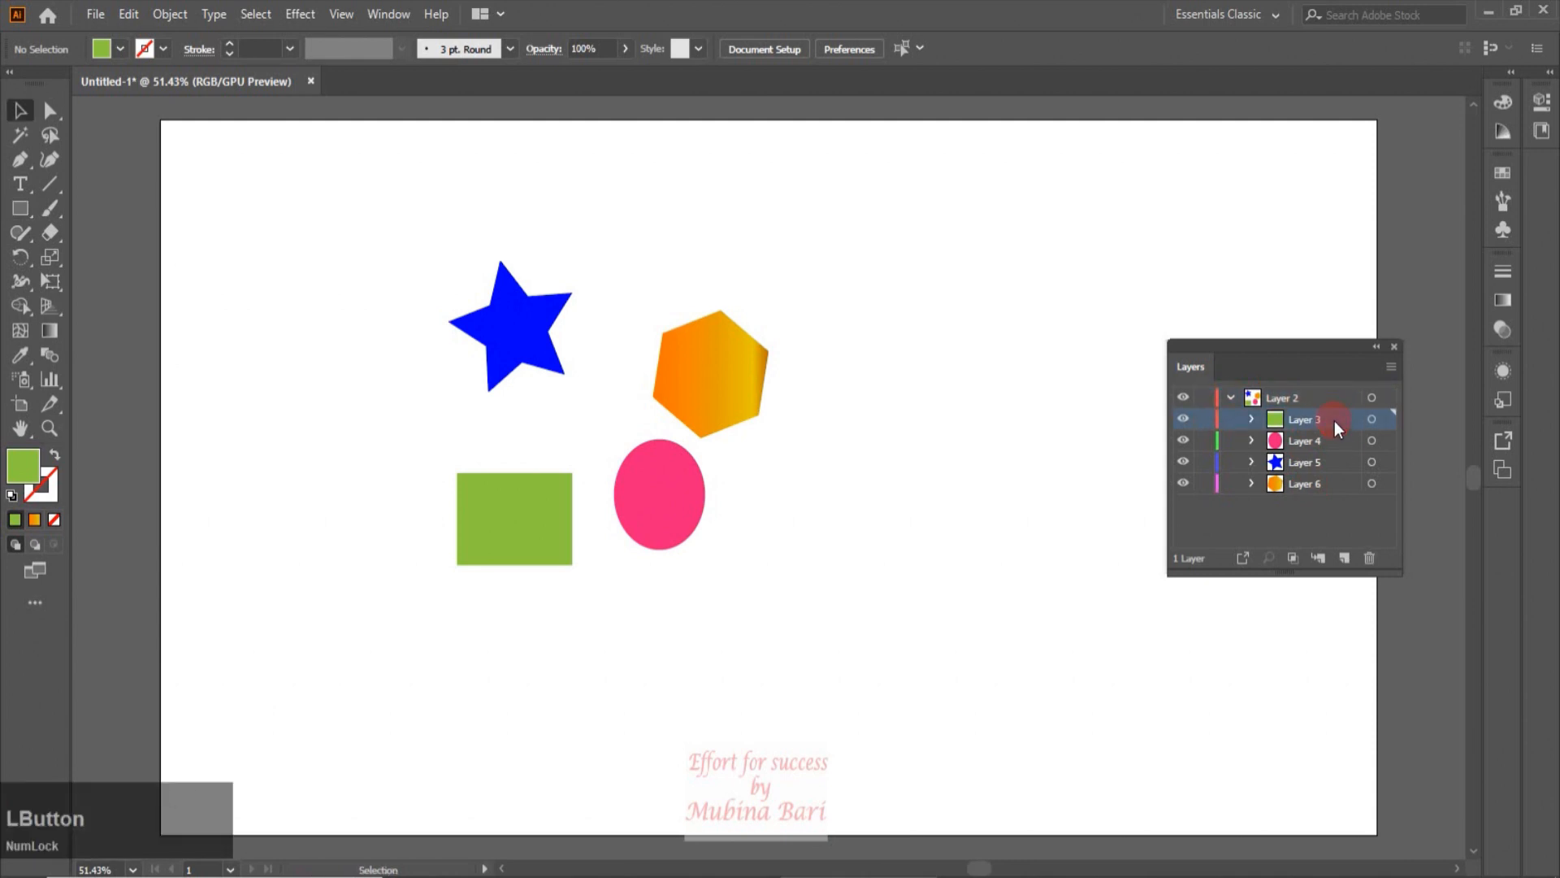
key(shift)
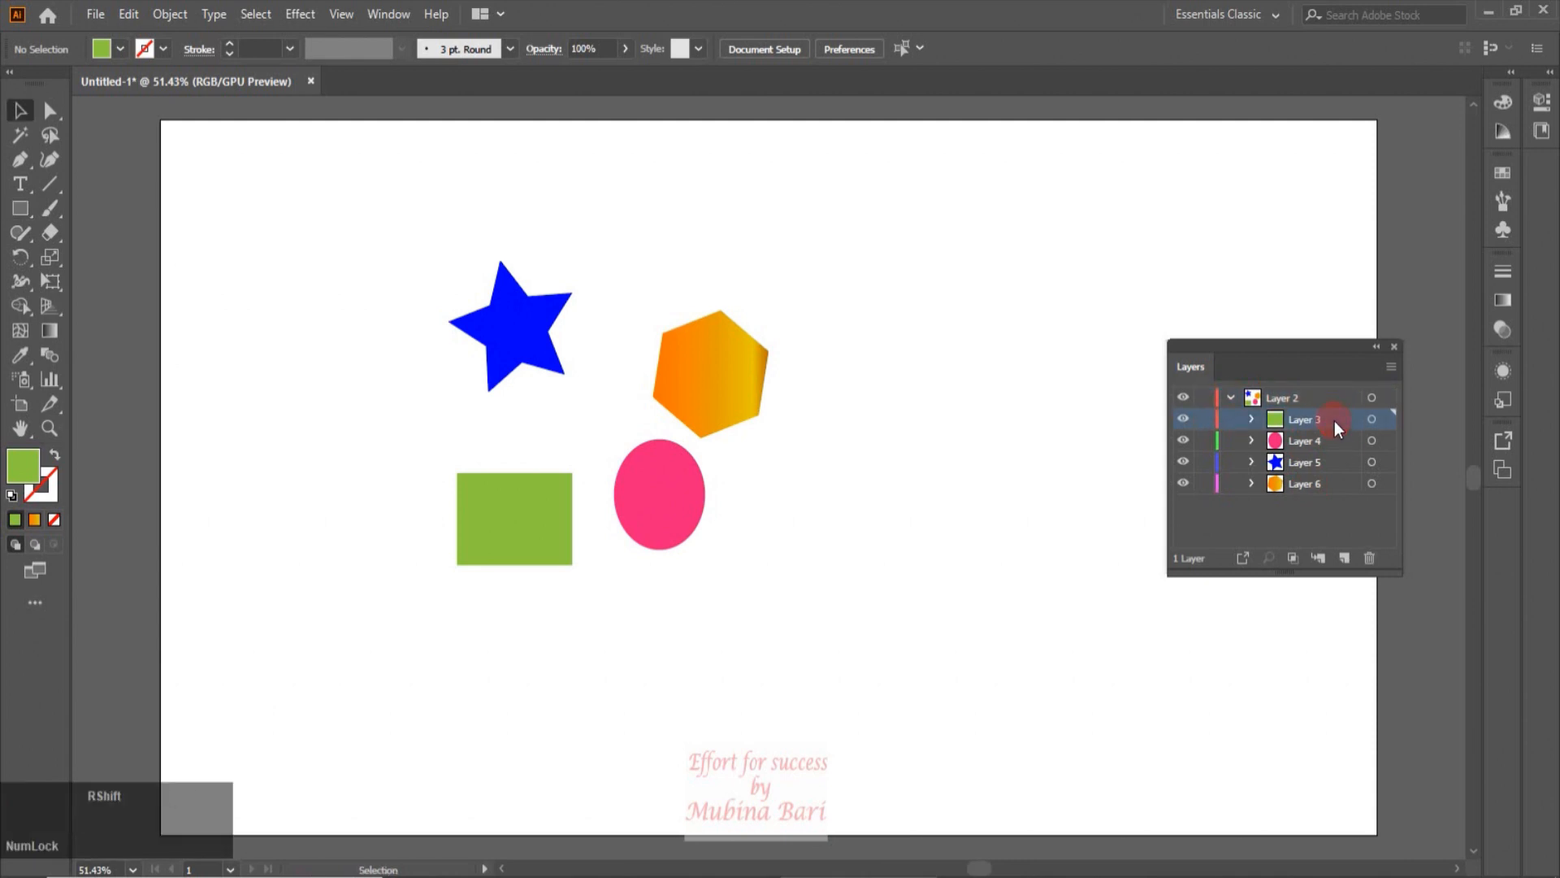
shift+click(1328, 486)
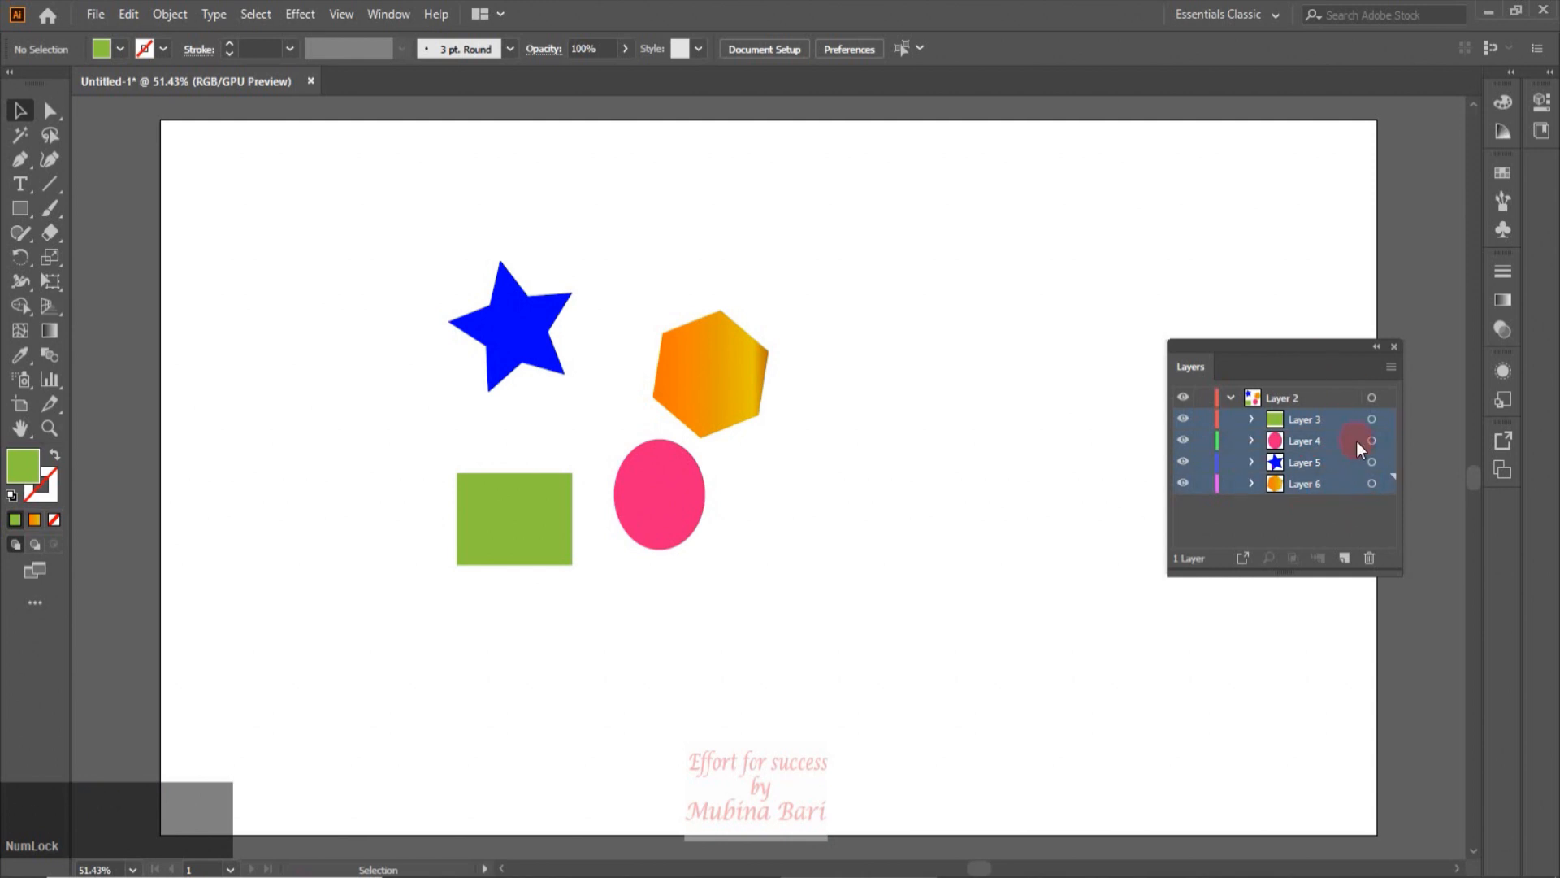
mouse_move(1351, 418)
mouse_down()
mouse_move(1348, 385)
mouse_move(1340, 398)
mouse_up()
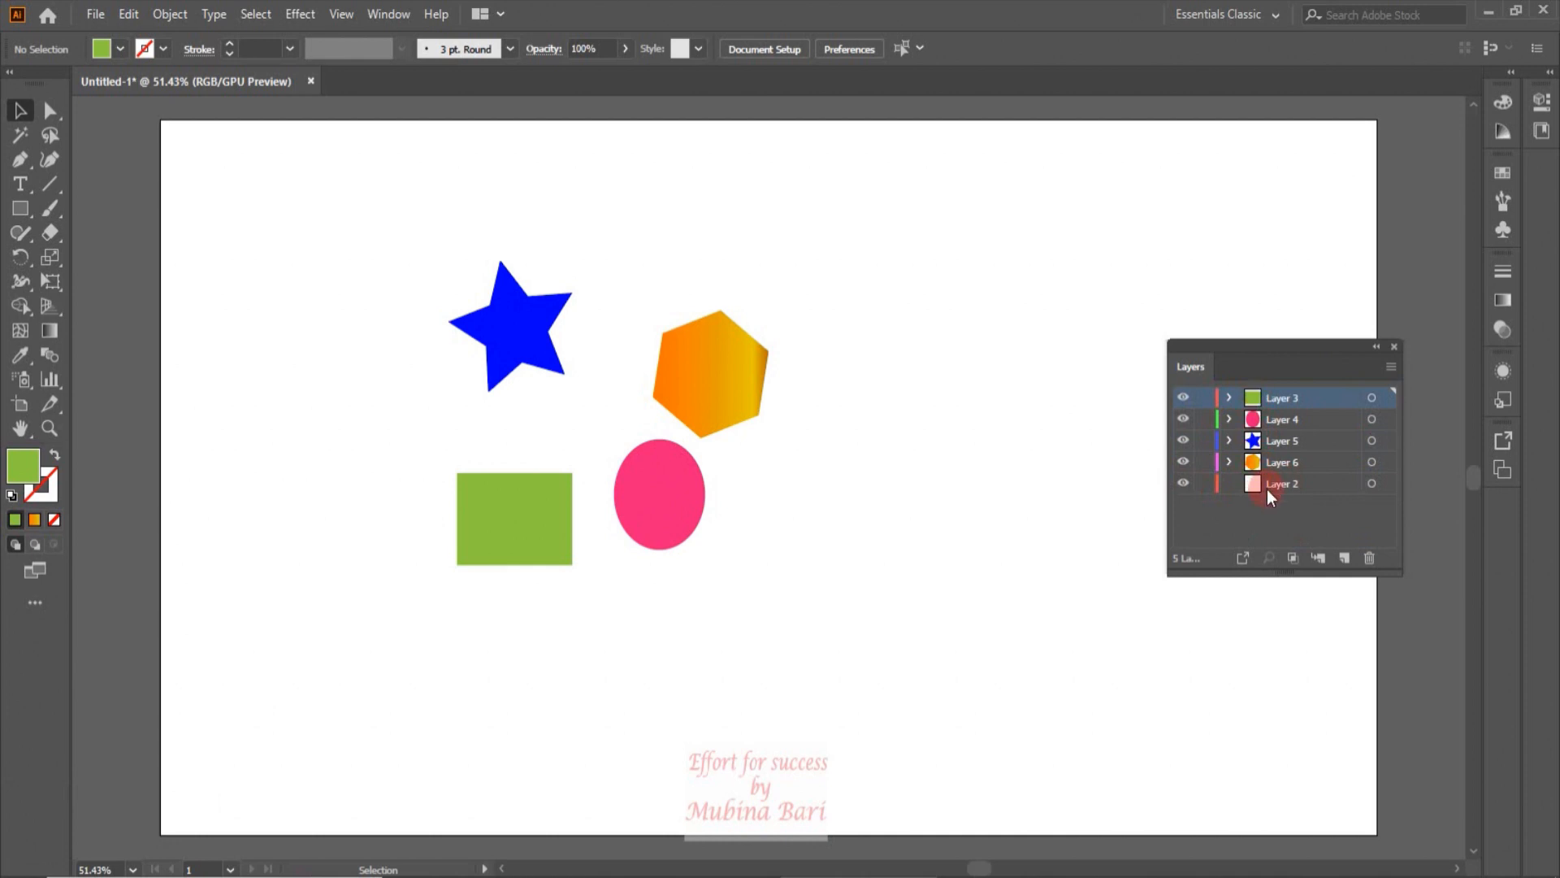
click(1300, 486)
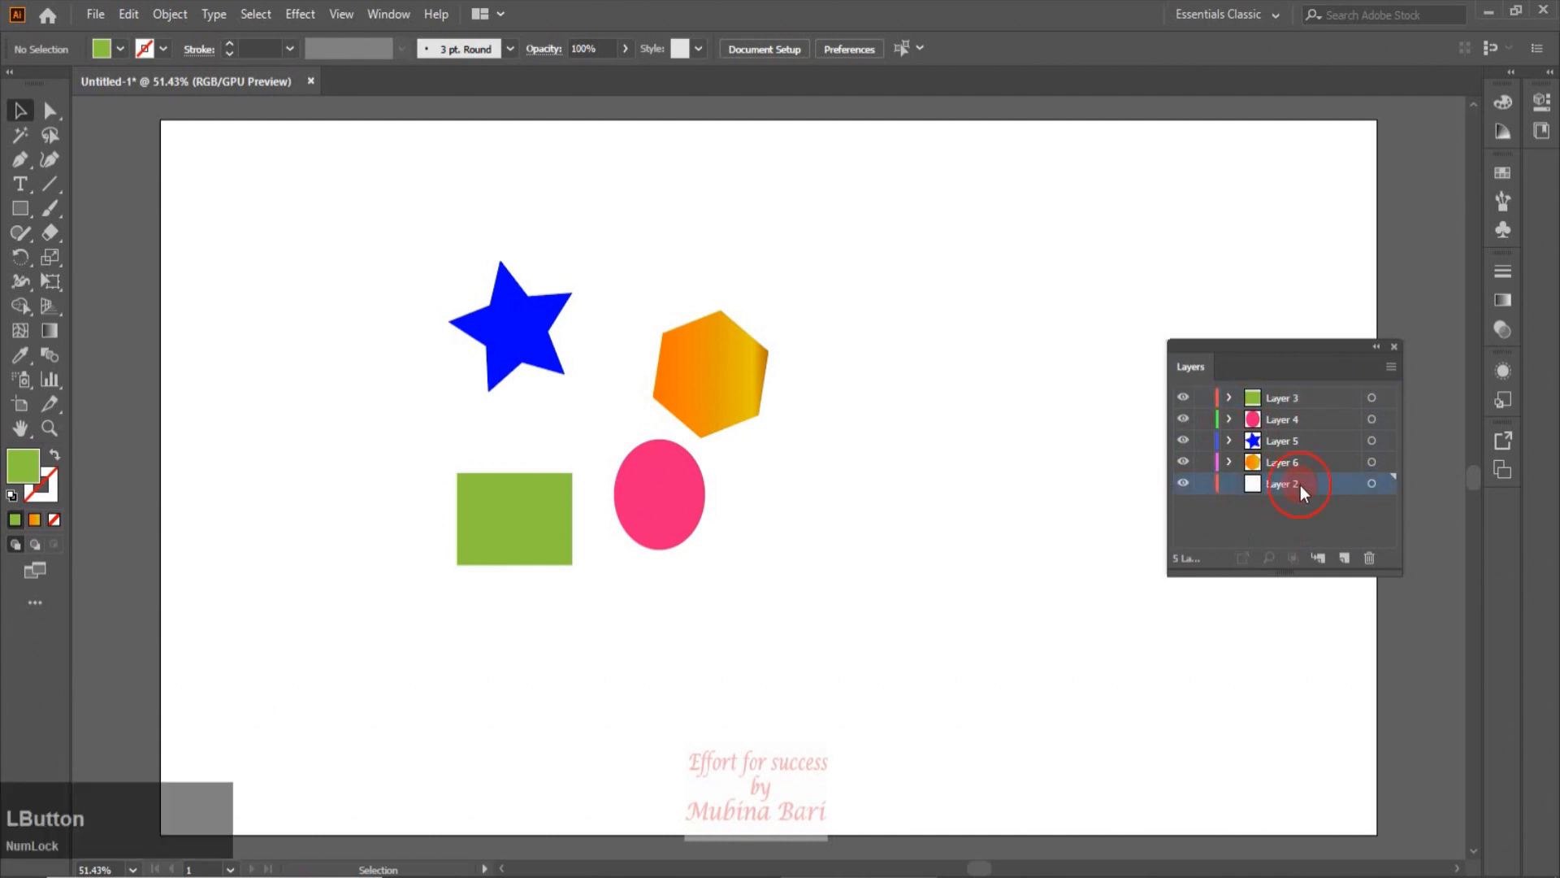
click(1365, 557)
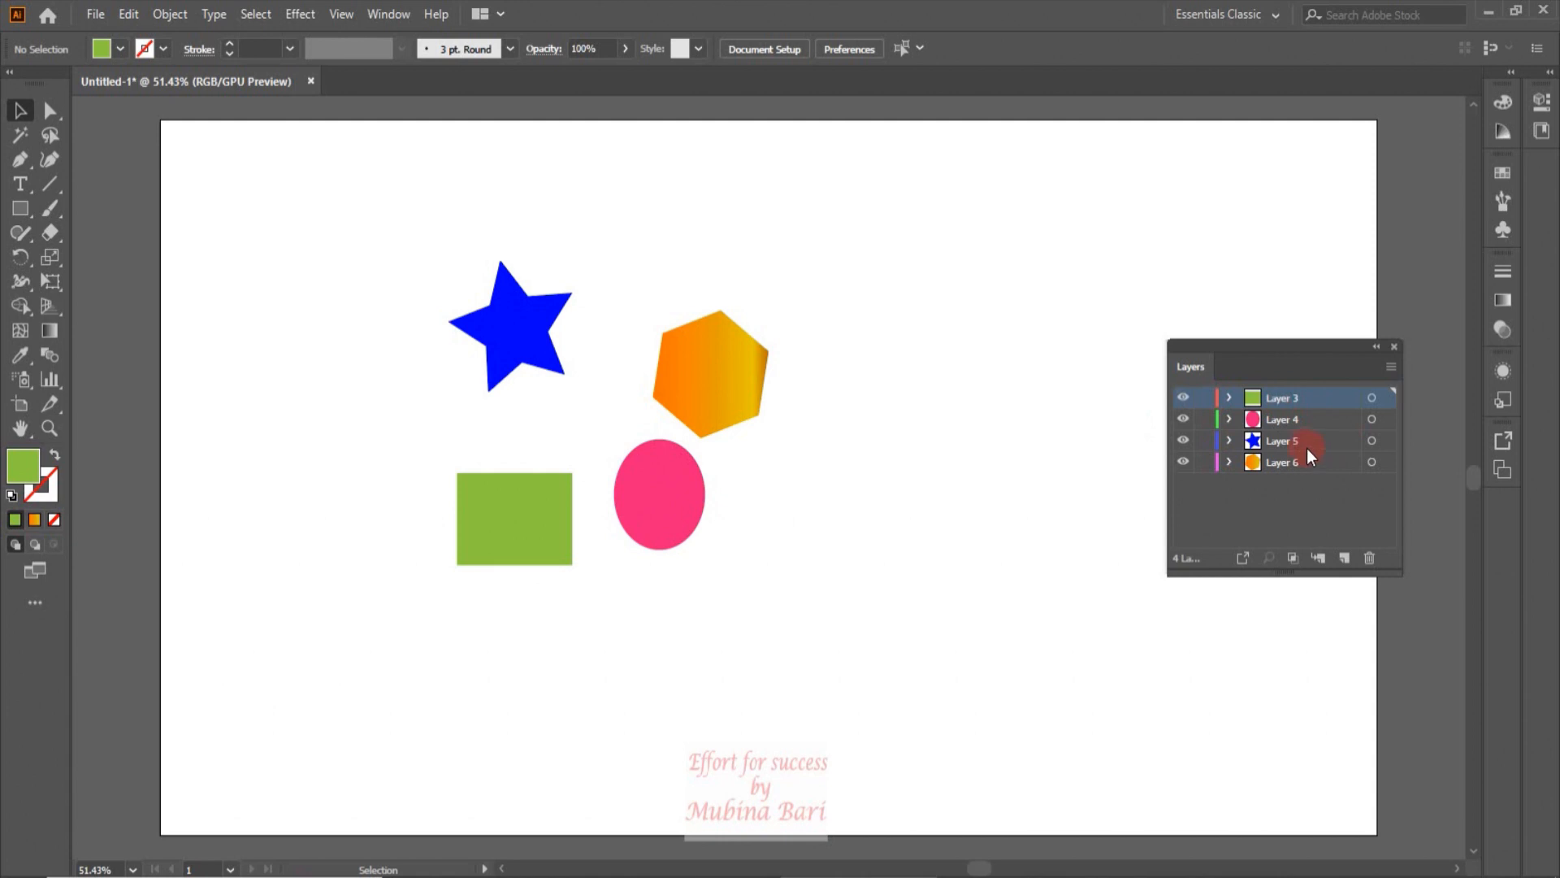
Rename the four layers by their shape colours, in order: green, pink, blue and orange.
double_click(1274, 398)
text(green)
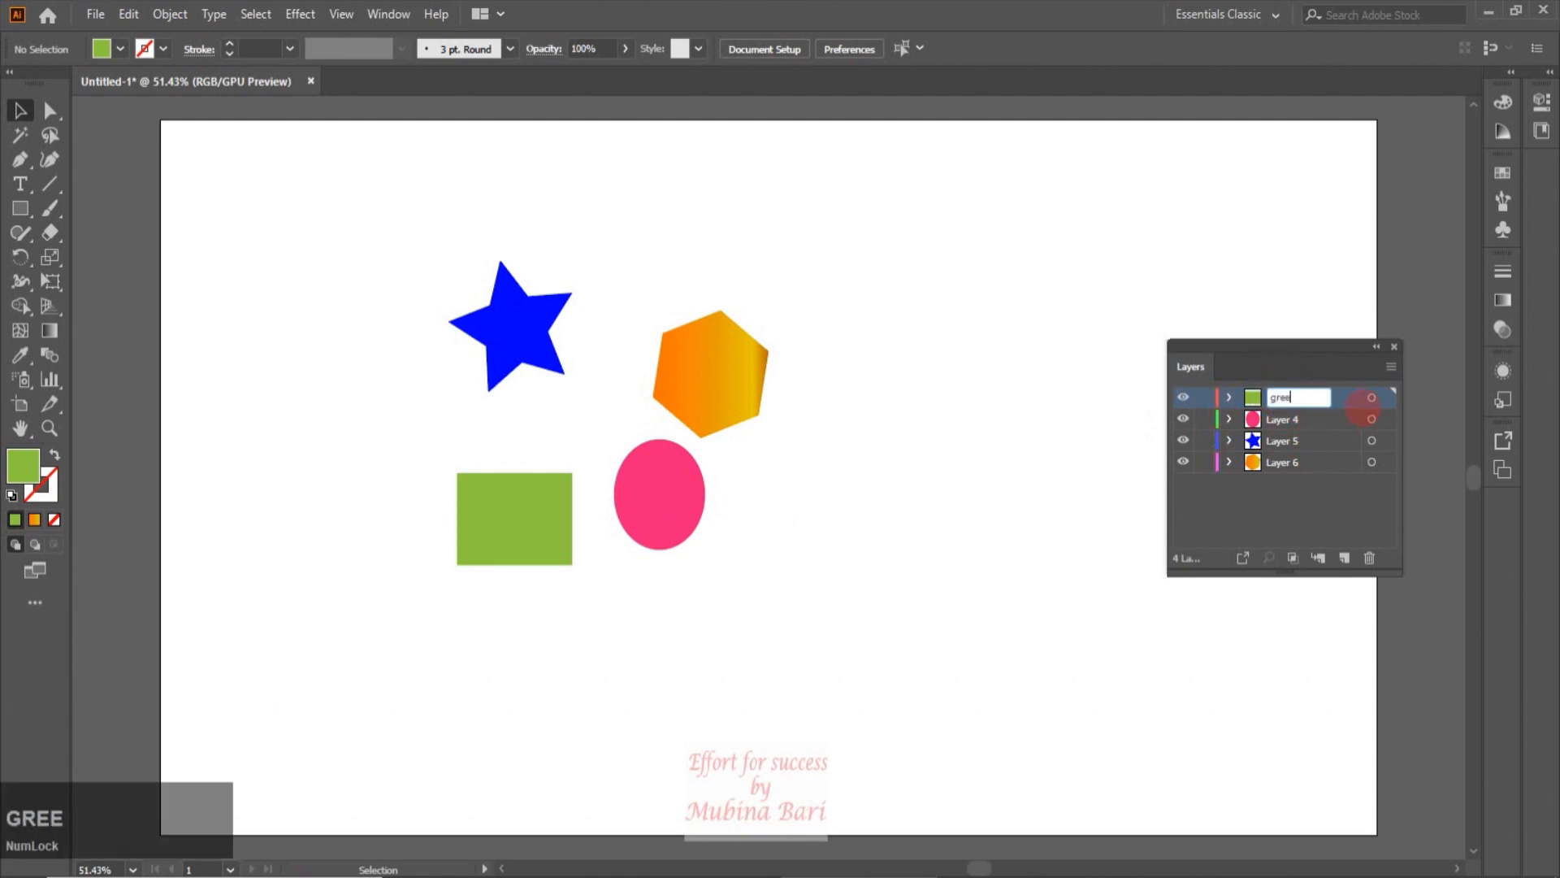
double_click(1287, 419)
text(pink)
double_click(1294, 440)
text(blue)
double_click(1282, 462)
text(orange)
click(1280, 362)
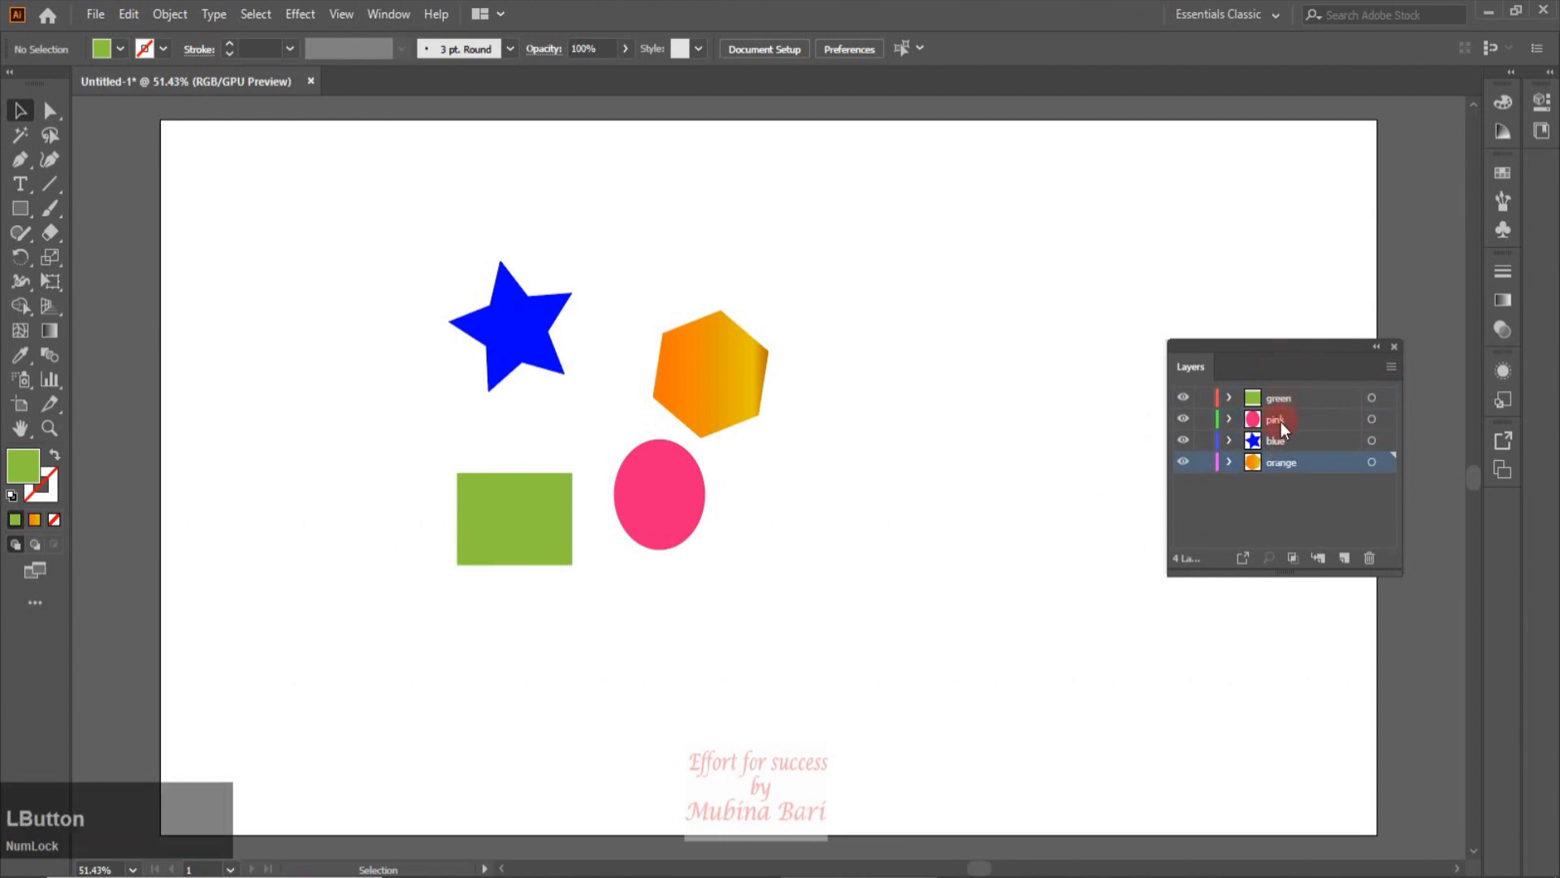
click(1280, 594)
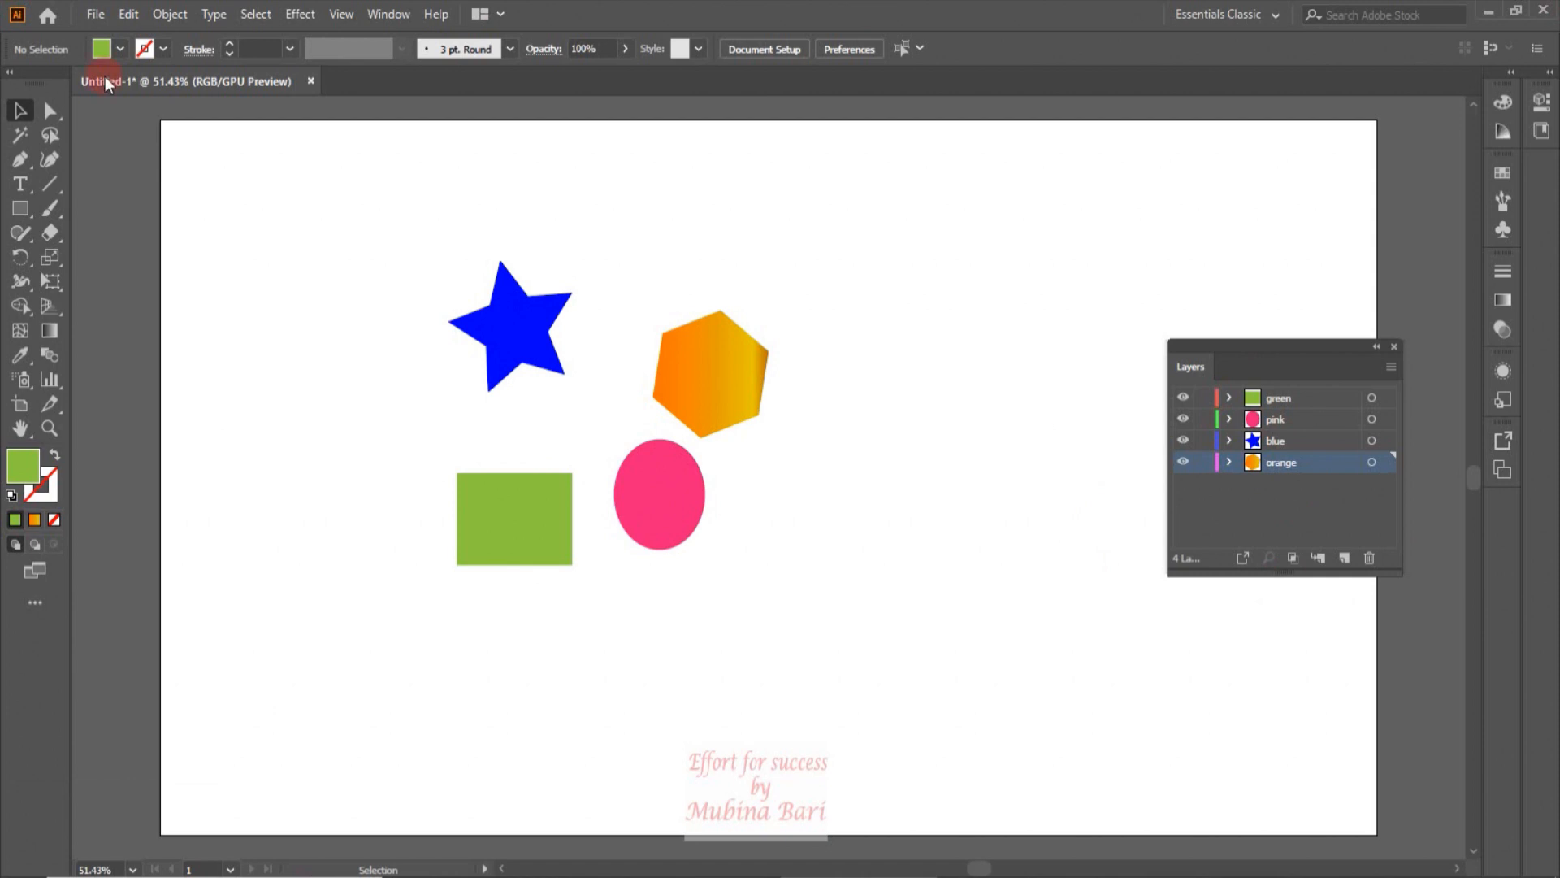
Save the document to the Desktop as an Adobe Illustrator file named layers, accepting the default save options.
click(95, 14)
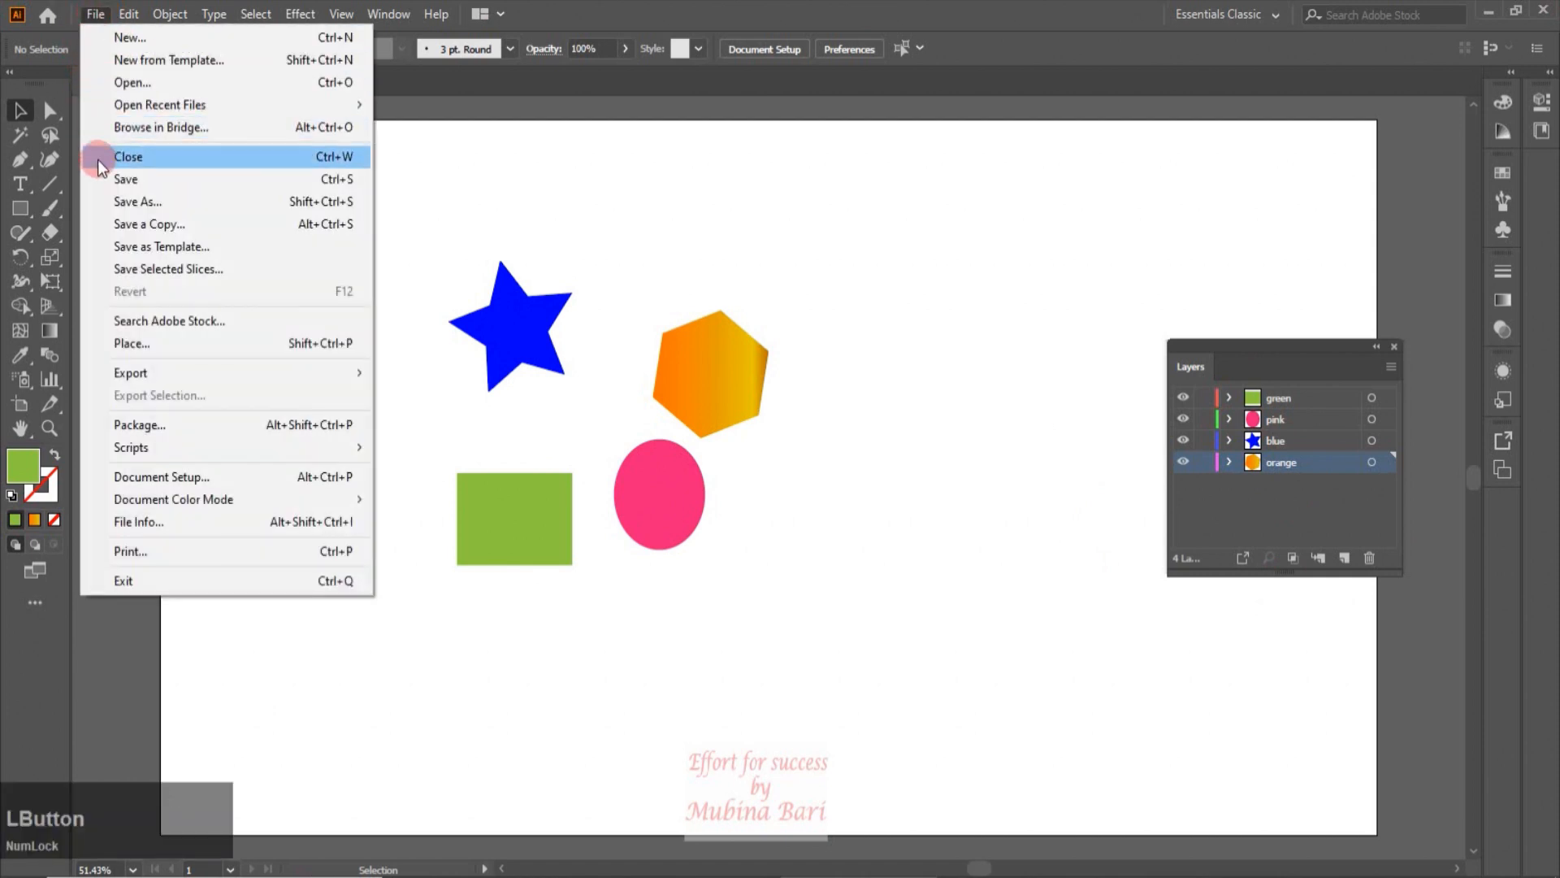
click(128, 200)
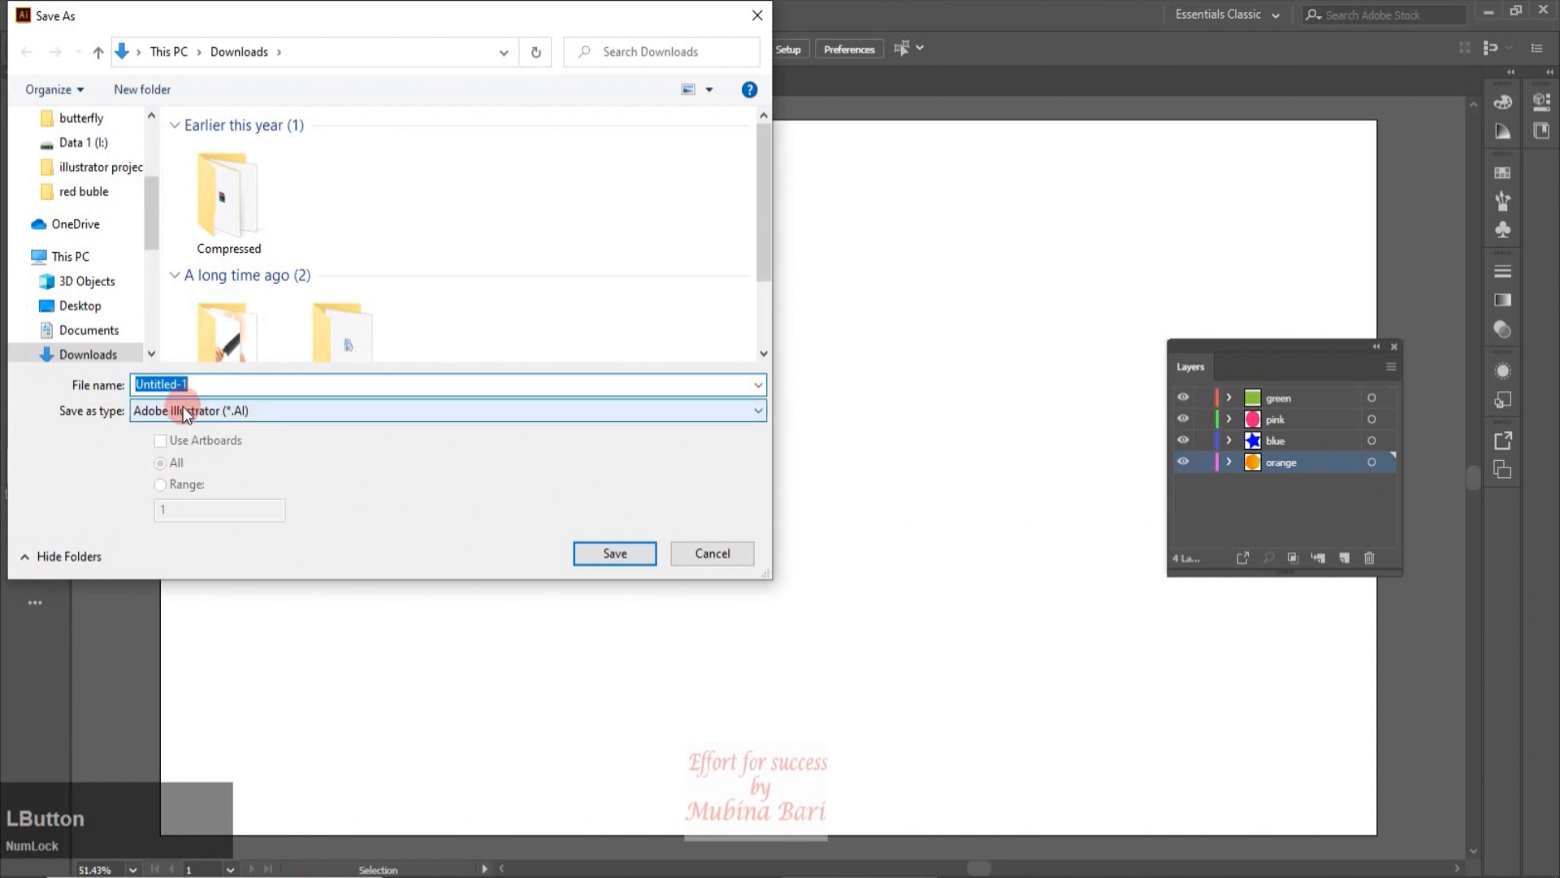
click(196, 386)
drag(195, 387, 126, 389)
text(layers)
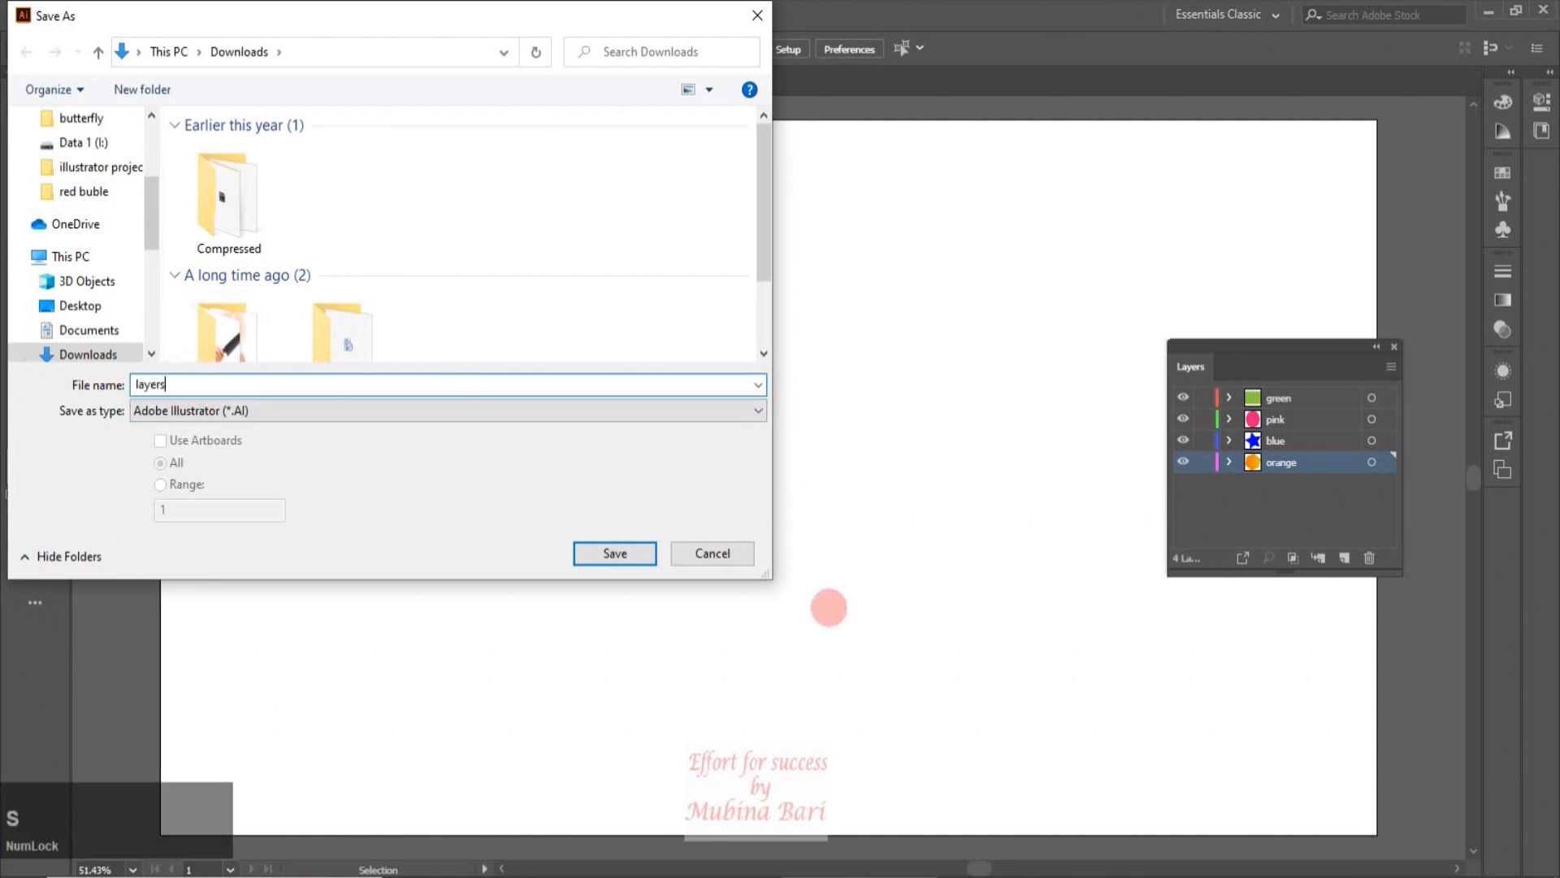
click(97, 310)
click(602, 552)
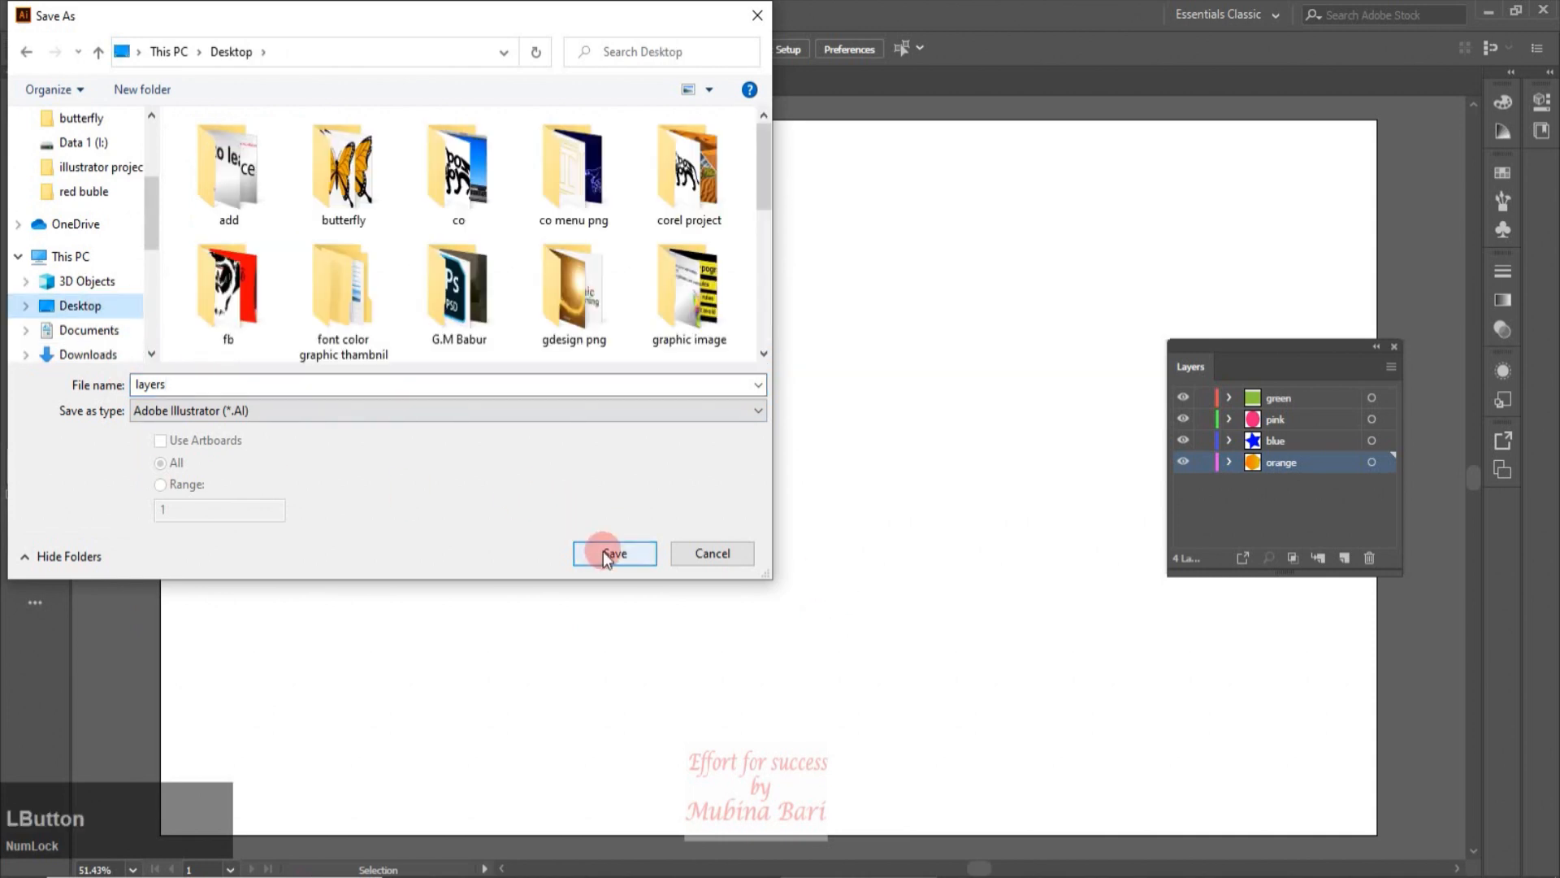
click(862, 739)
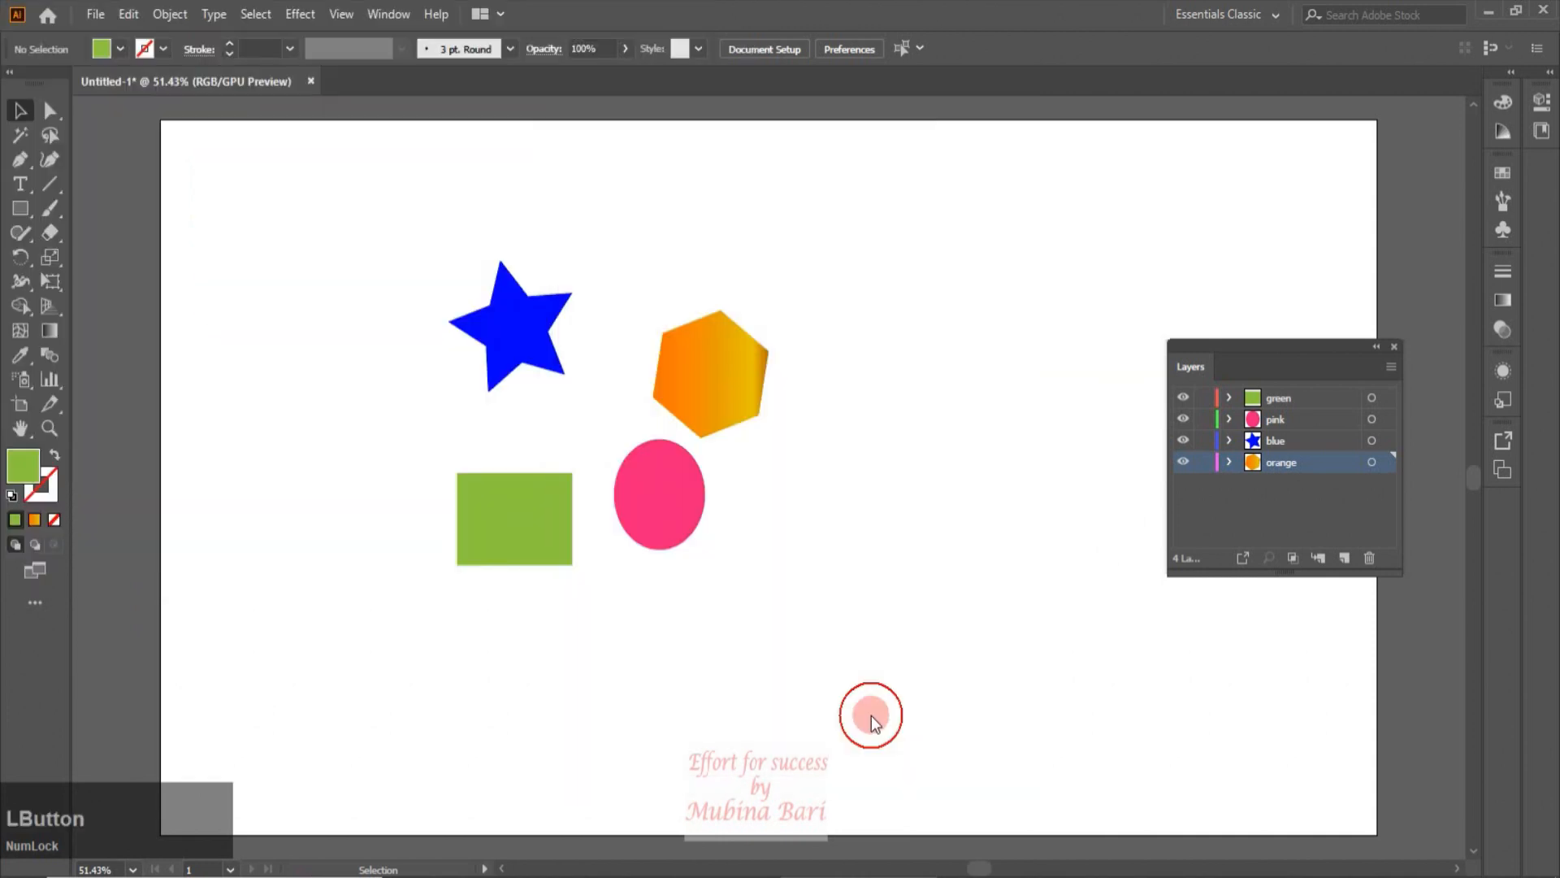
Minimize Illustrator and move the saved layers file to the empty middle area of the desktop.
click(1490, 14)
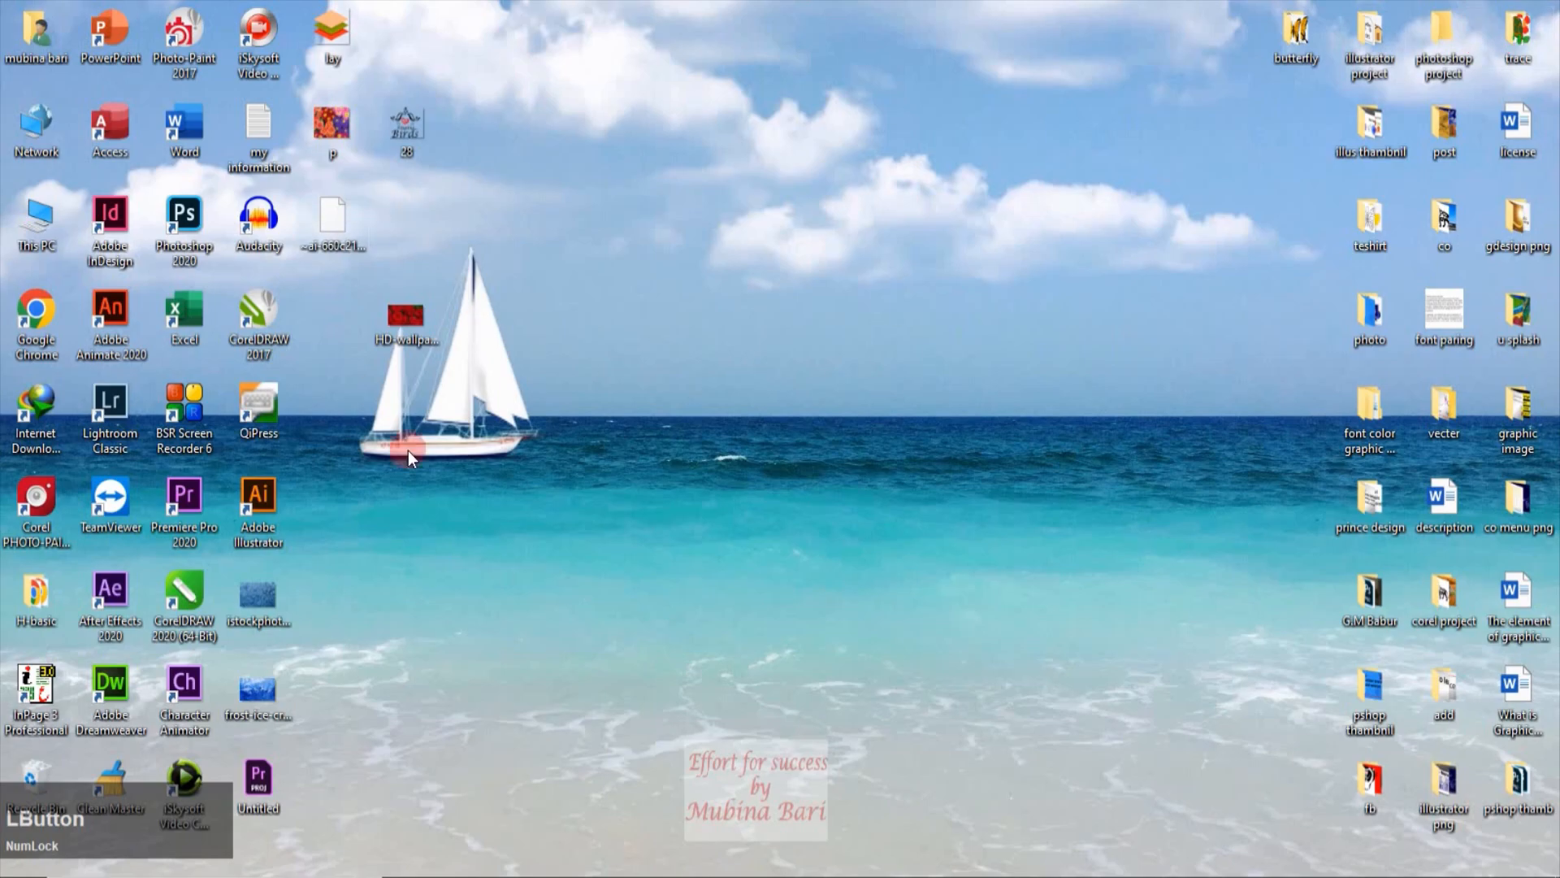
drag(332, 221, 756, 286)
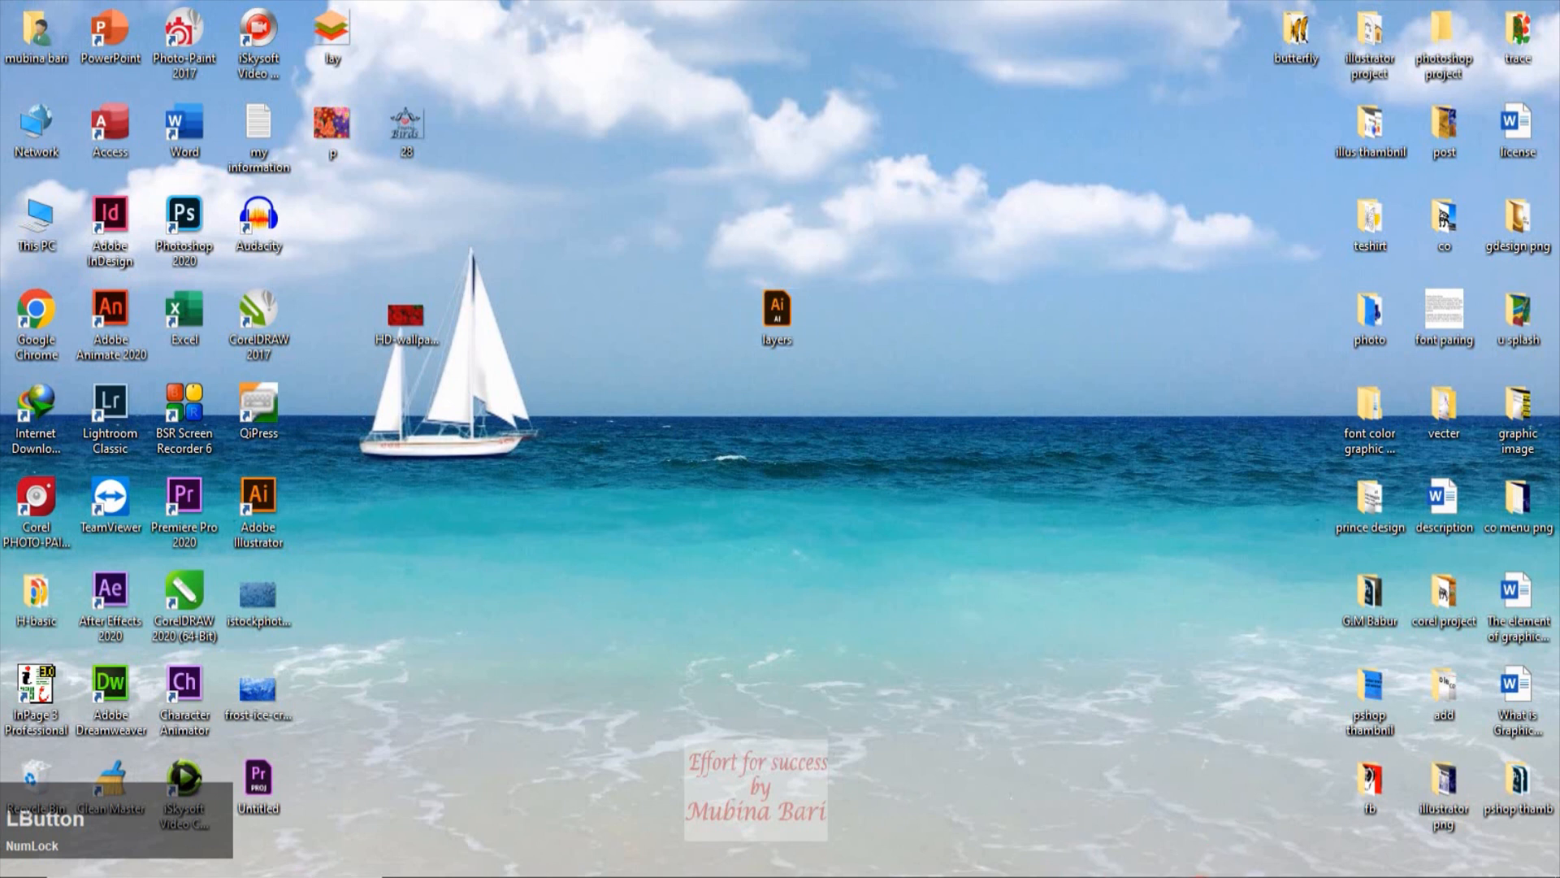
Switch to After Effects and import layers.ai from the Desktop with the import kind set to Composition.
click(1175, 875)
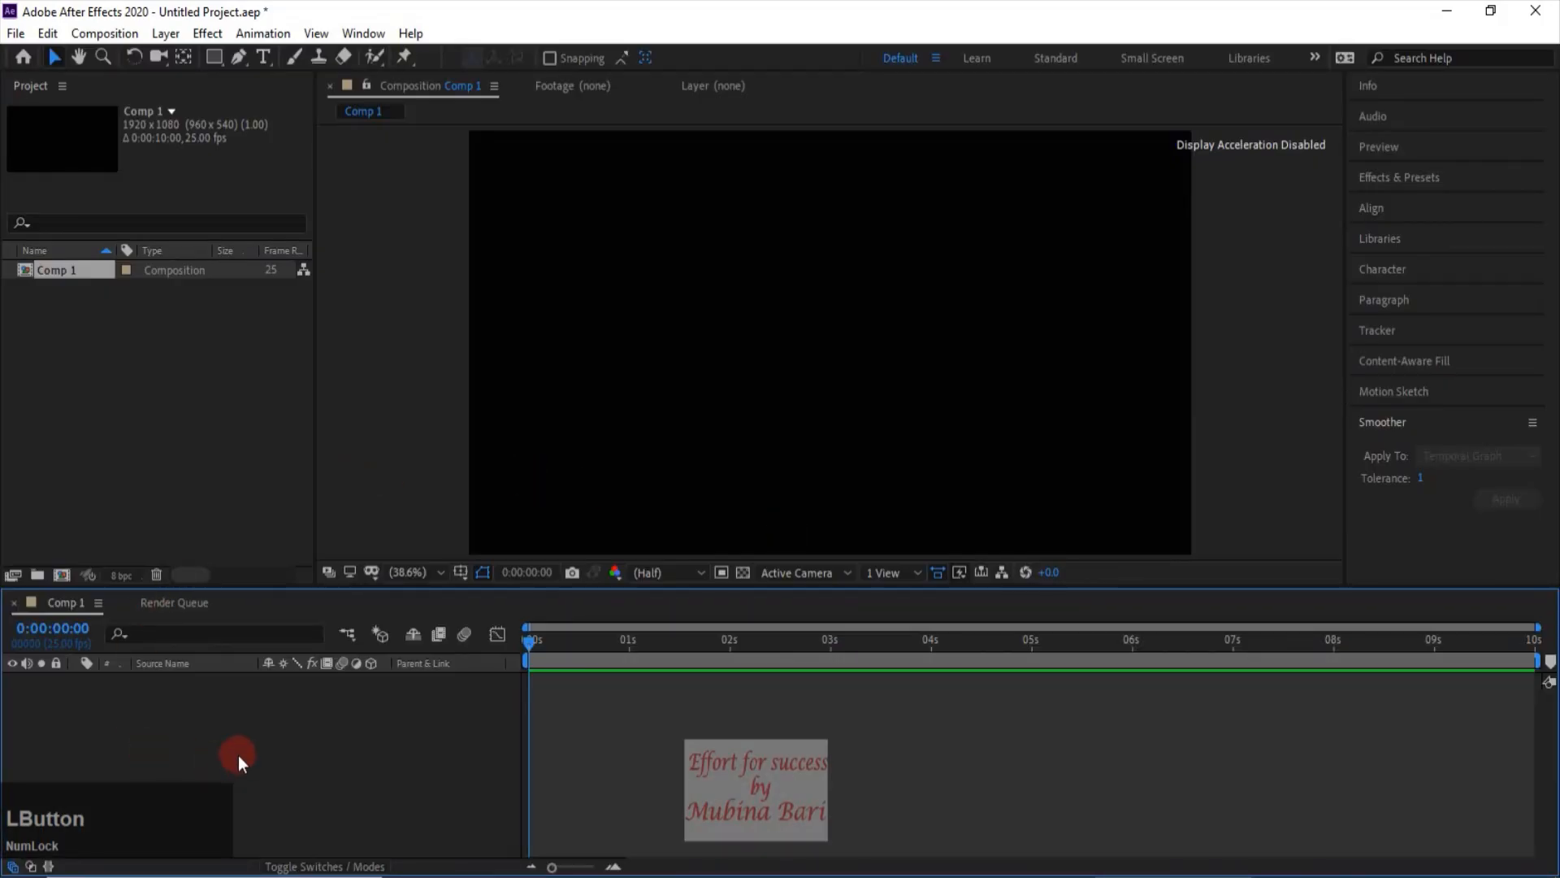
click(200, 364)
double_click(200, 364)
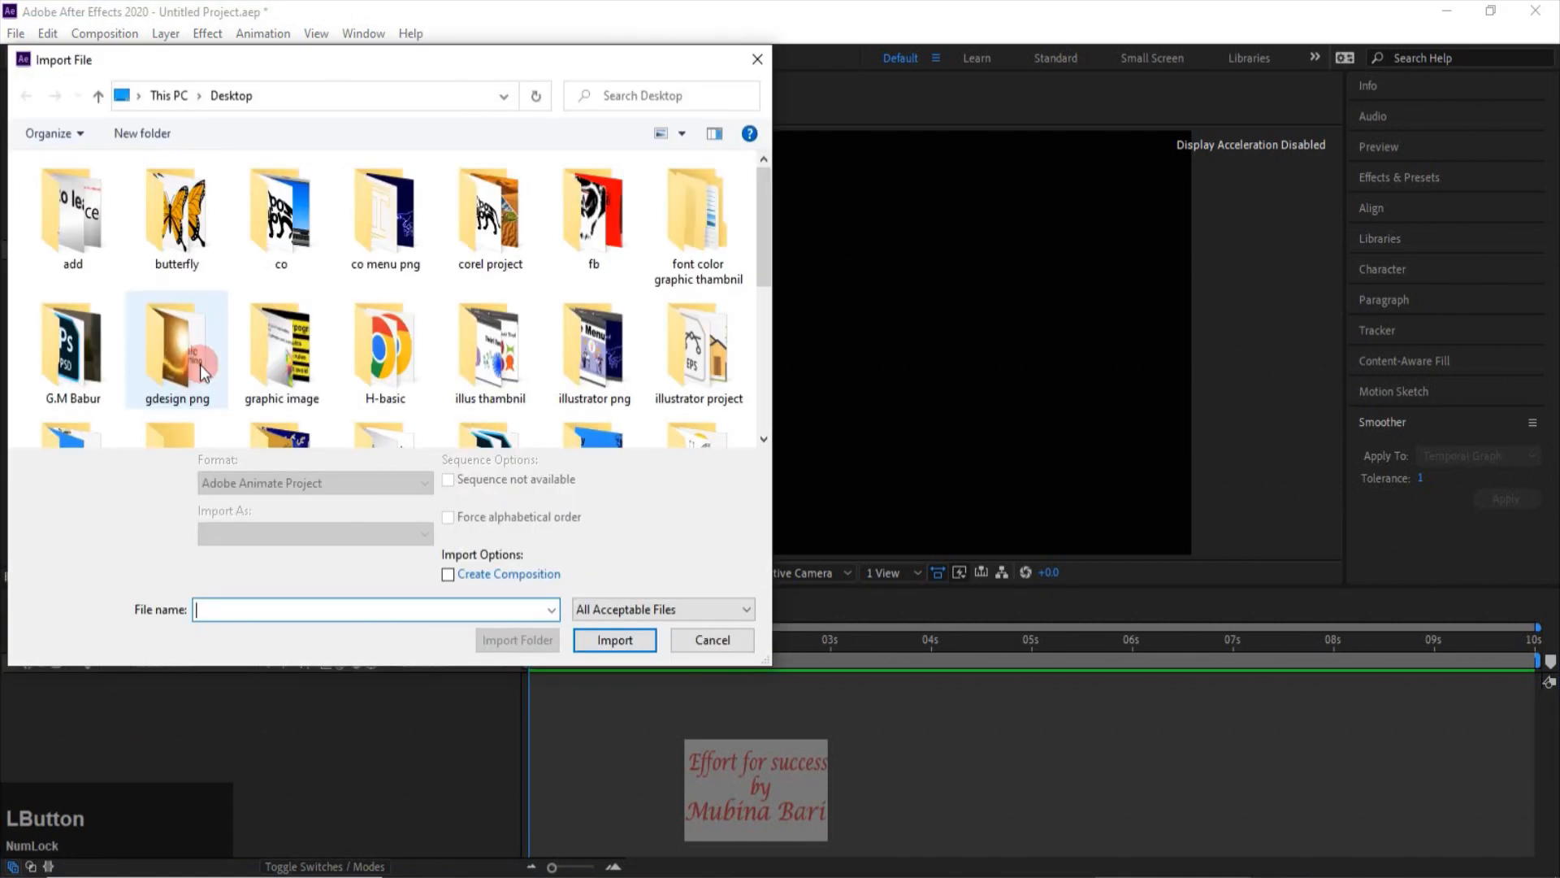
scroll(760, 256, down, 5)
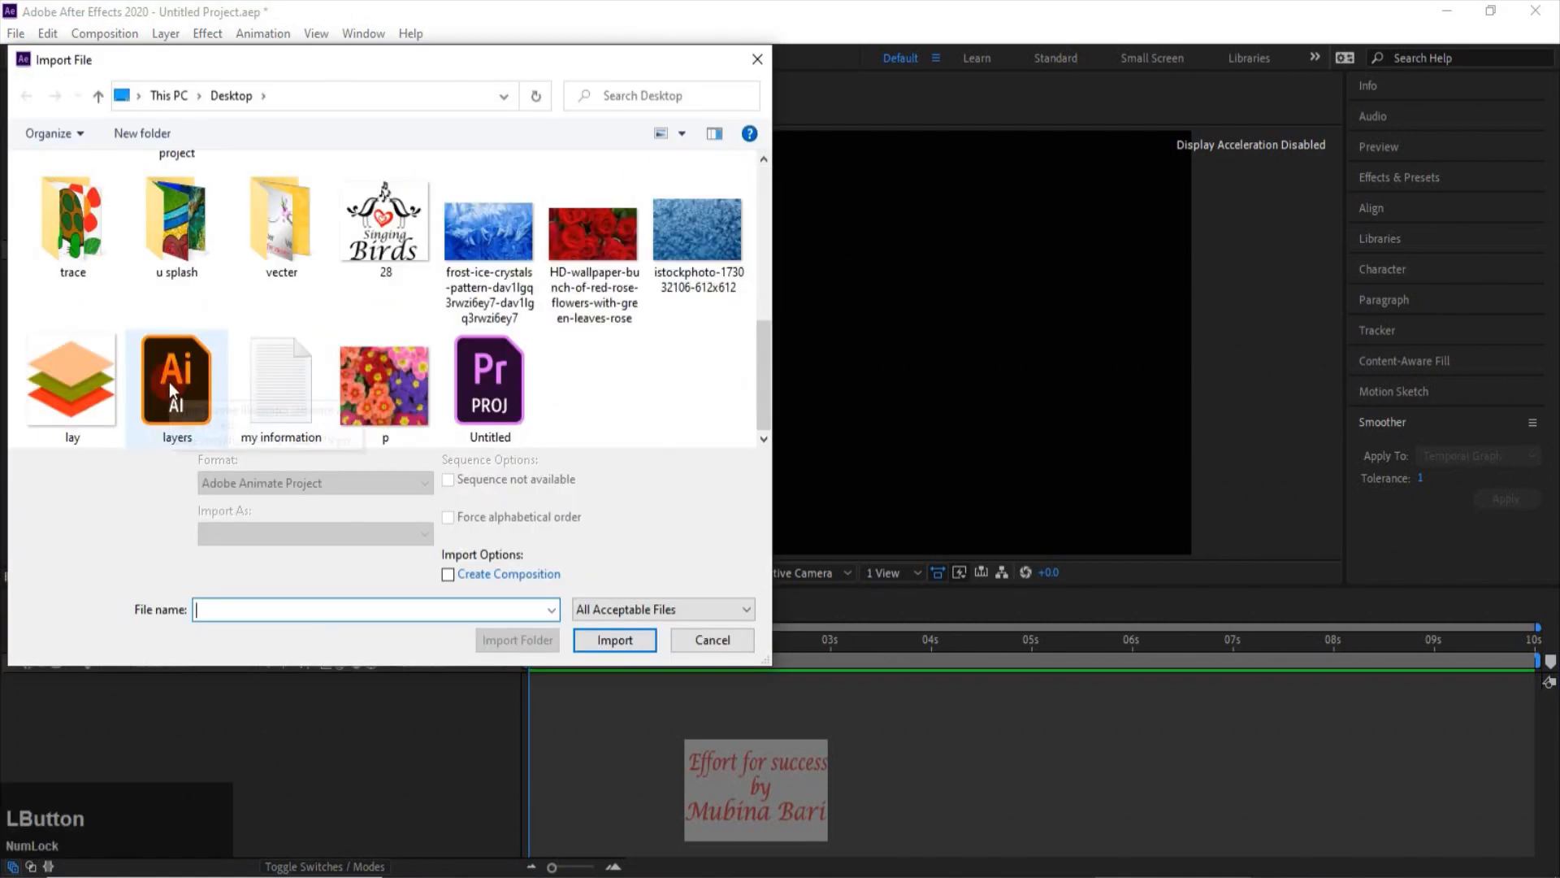
click(176, 356)
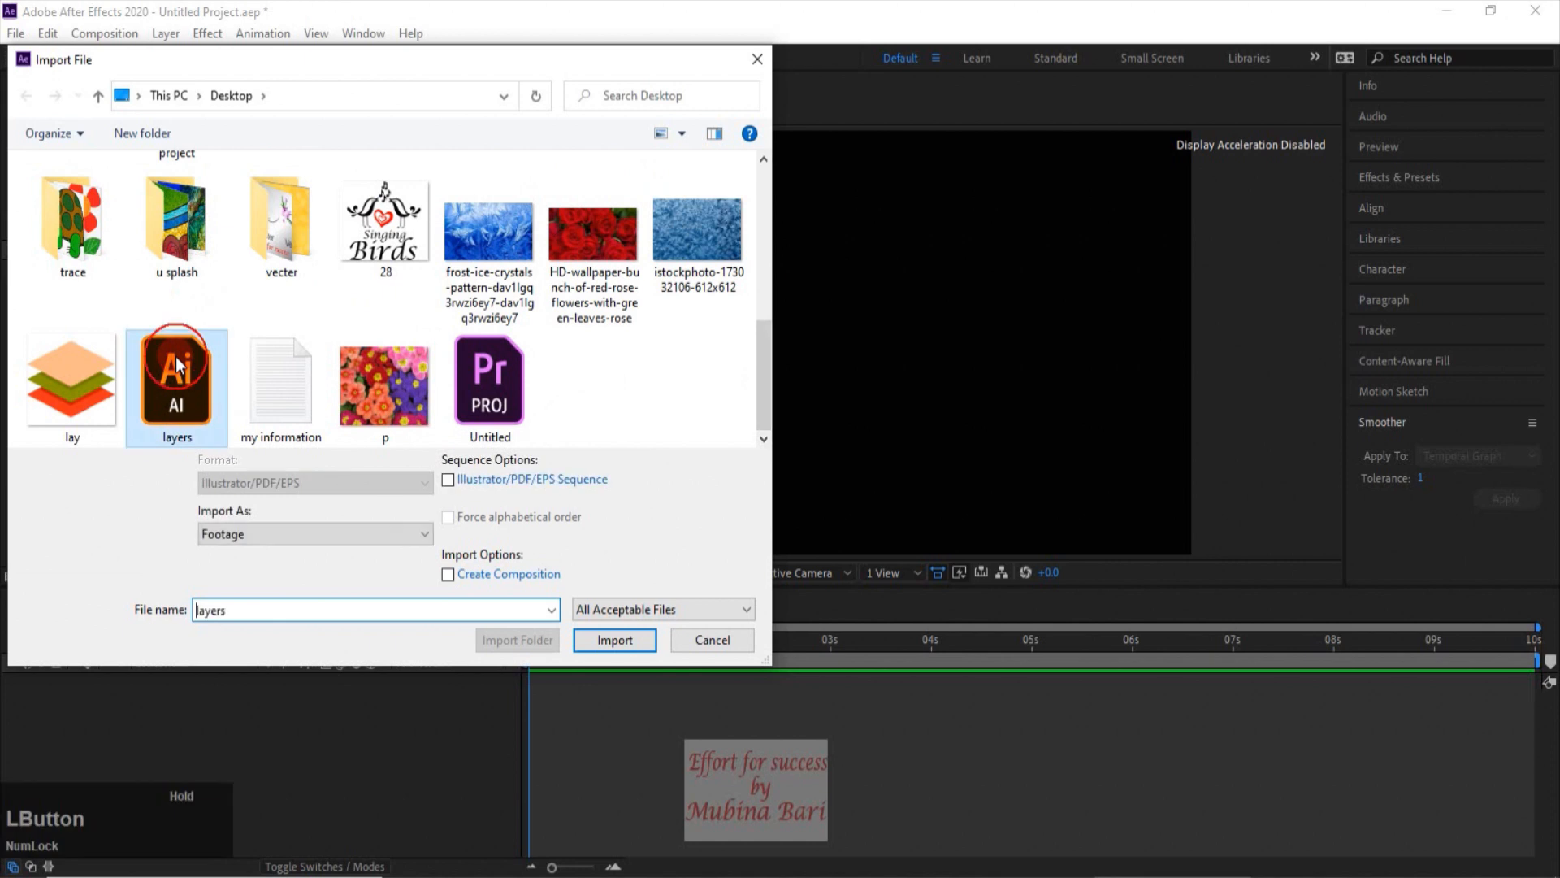
click(447, 575)
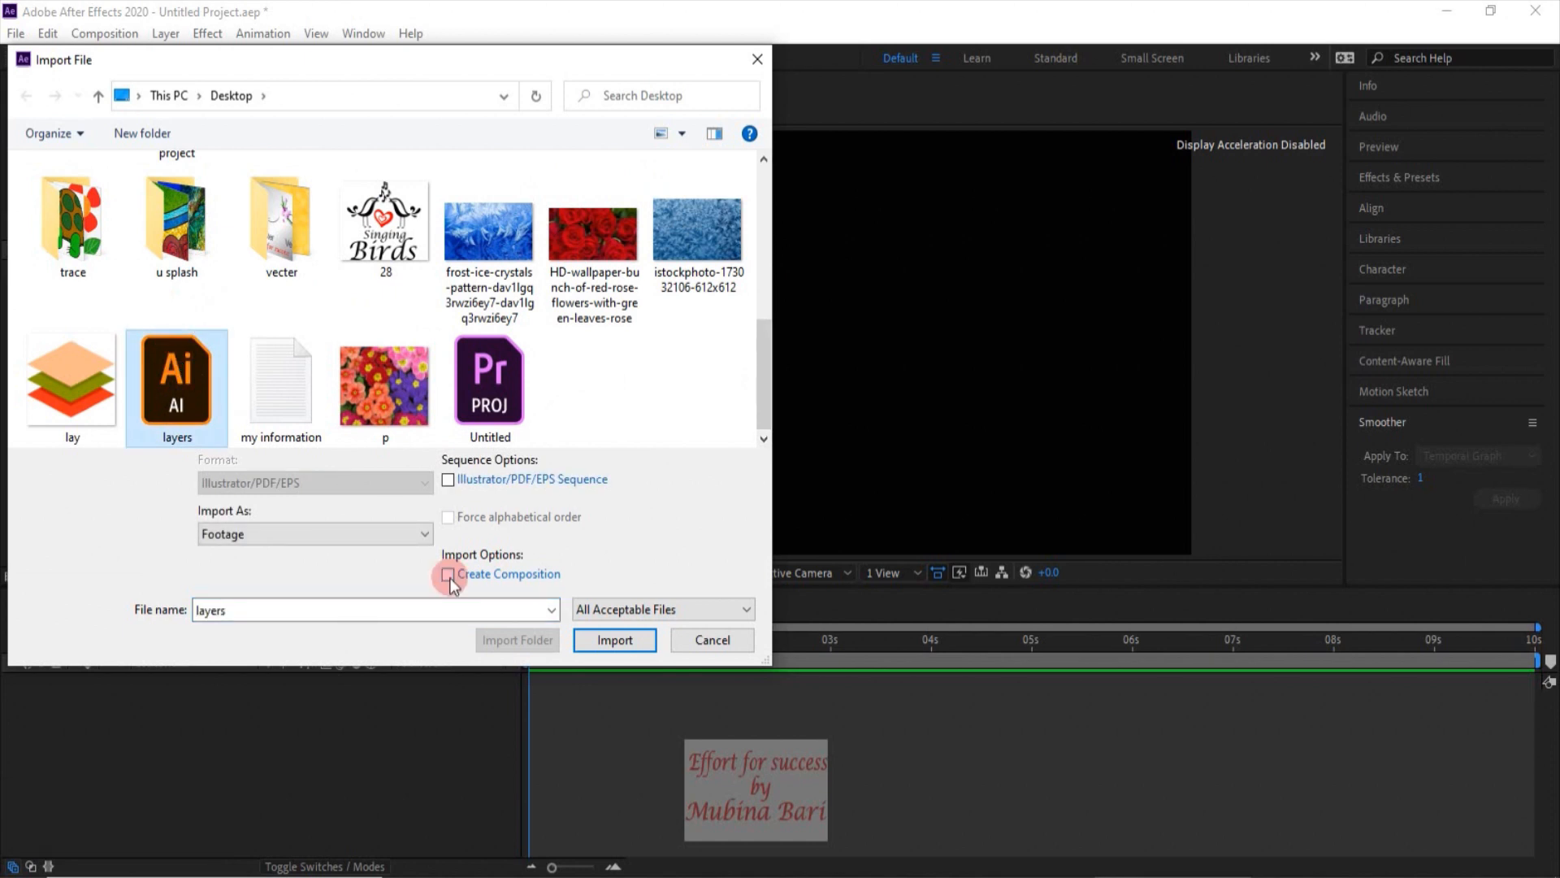
click(612, 640)
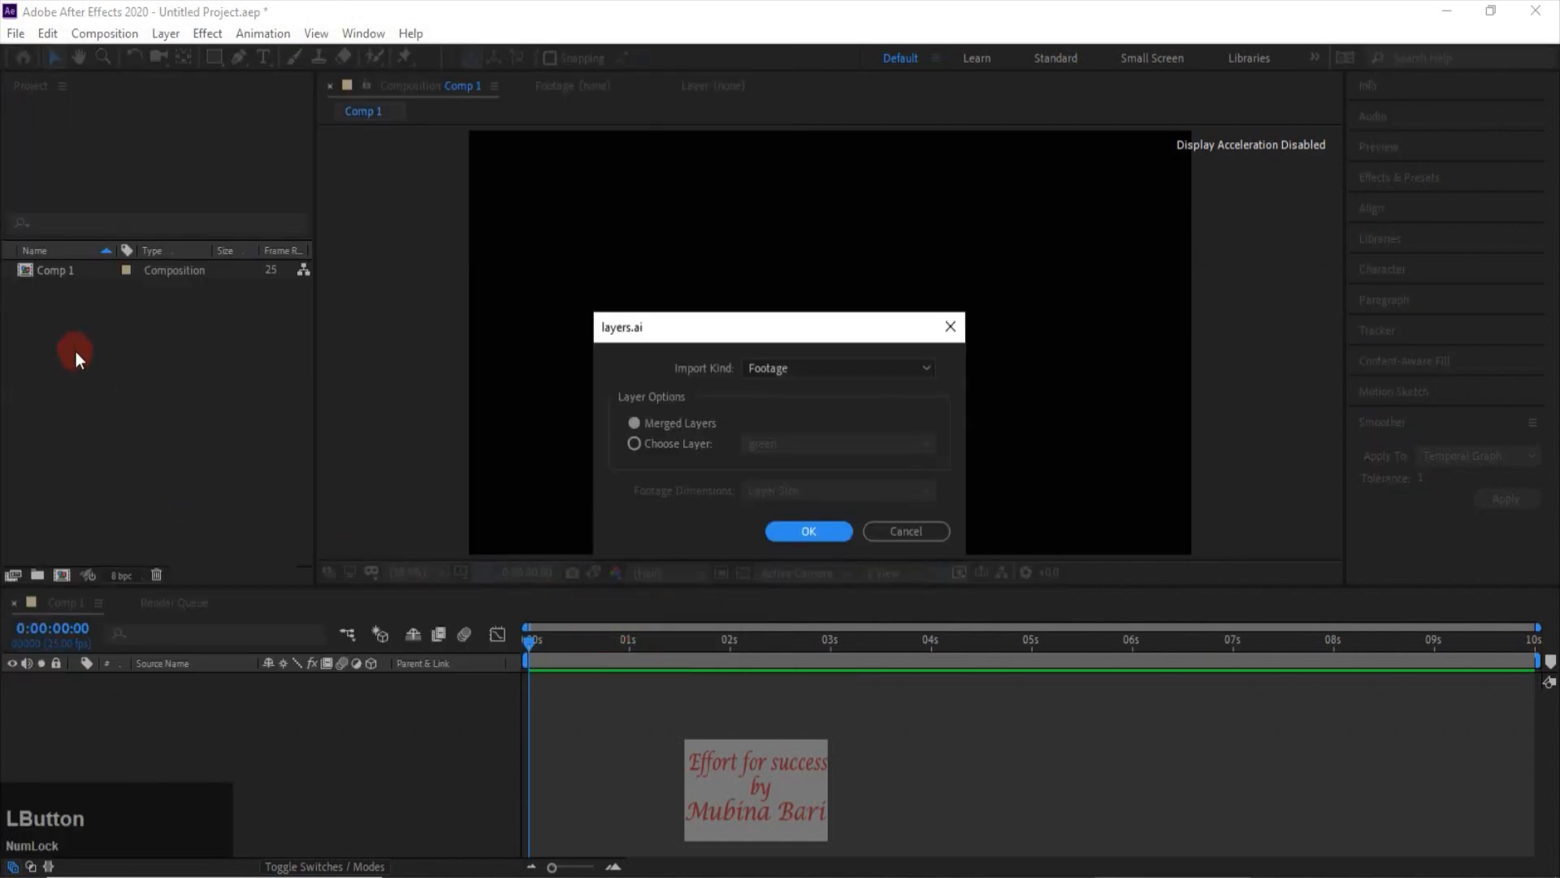
click(861, 368)
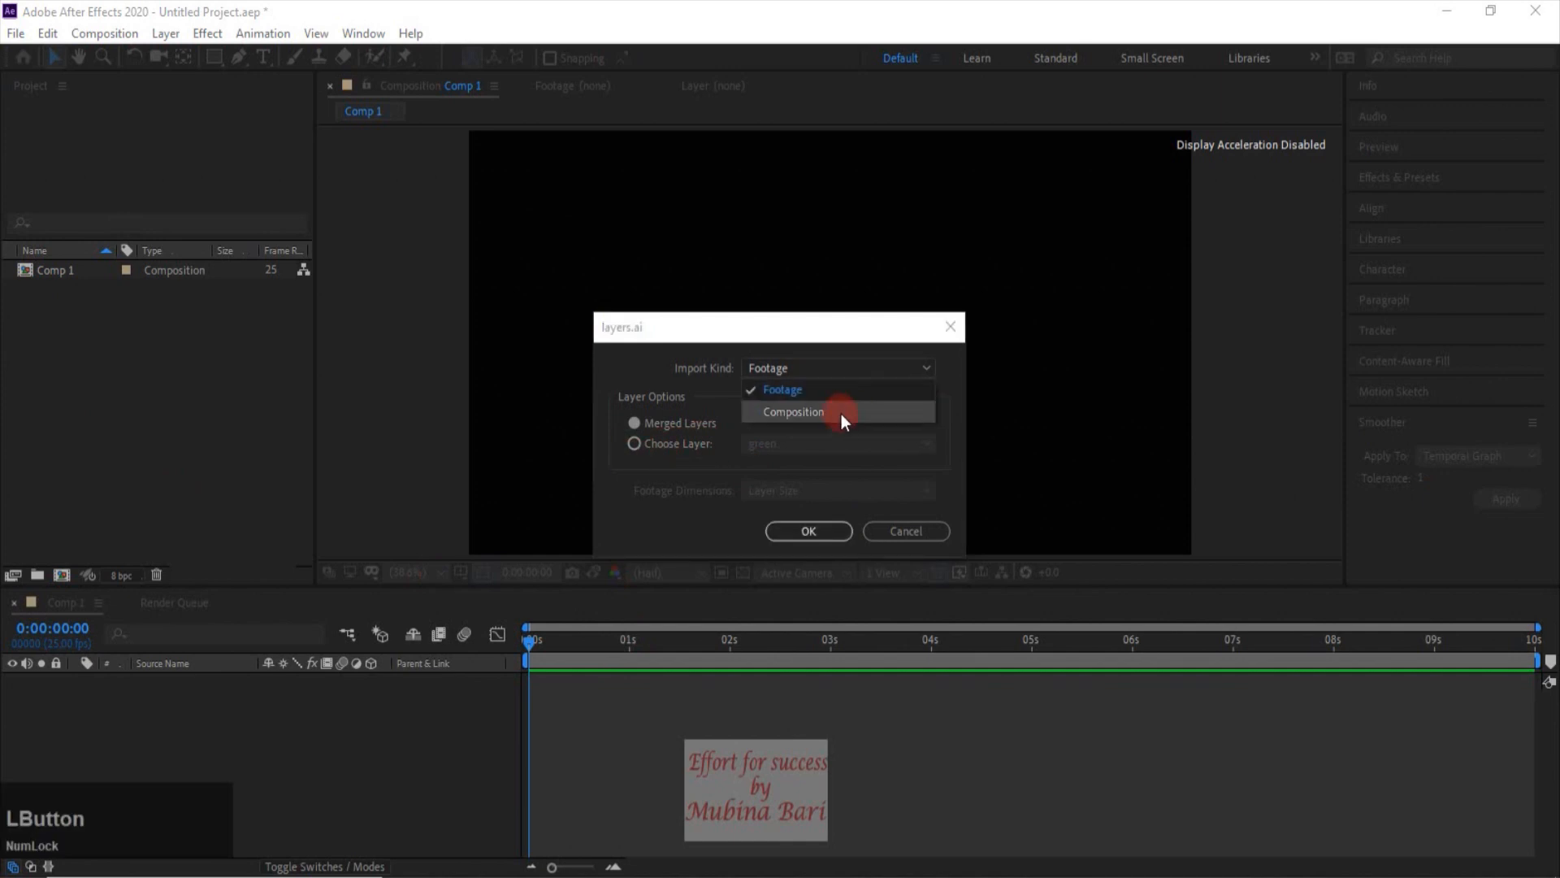
click(841, 412)
click(810, 530)
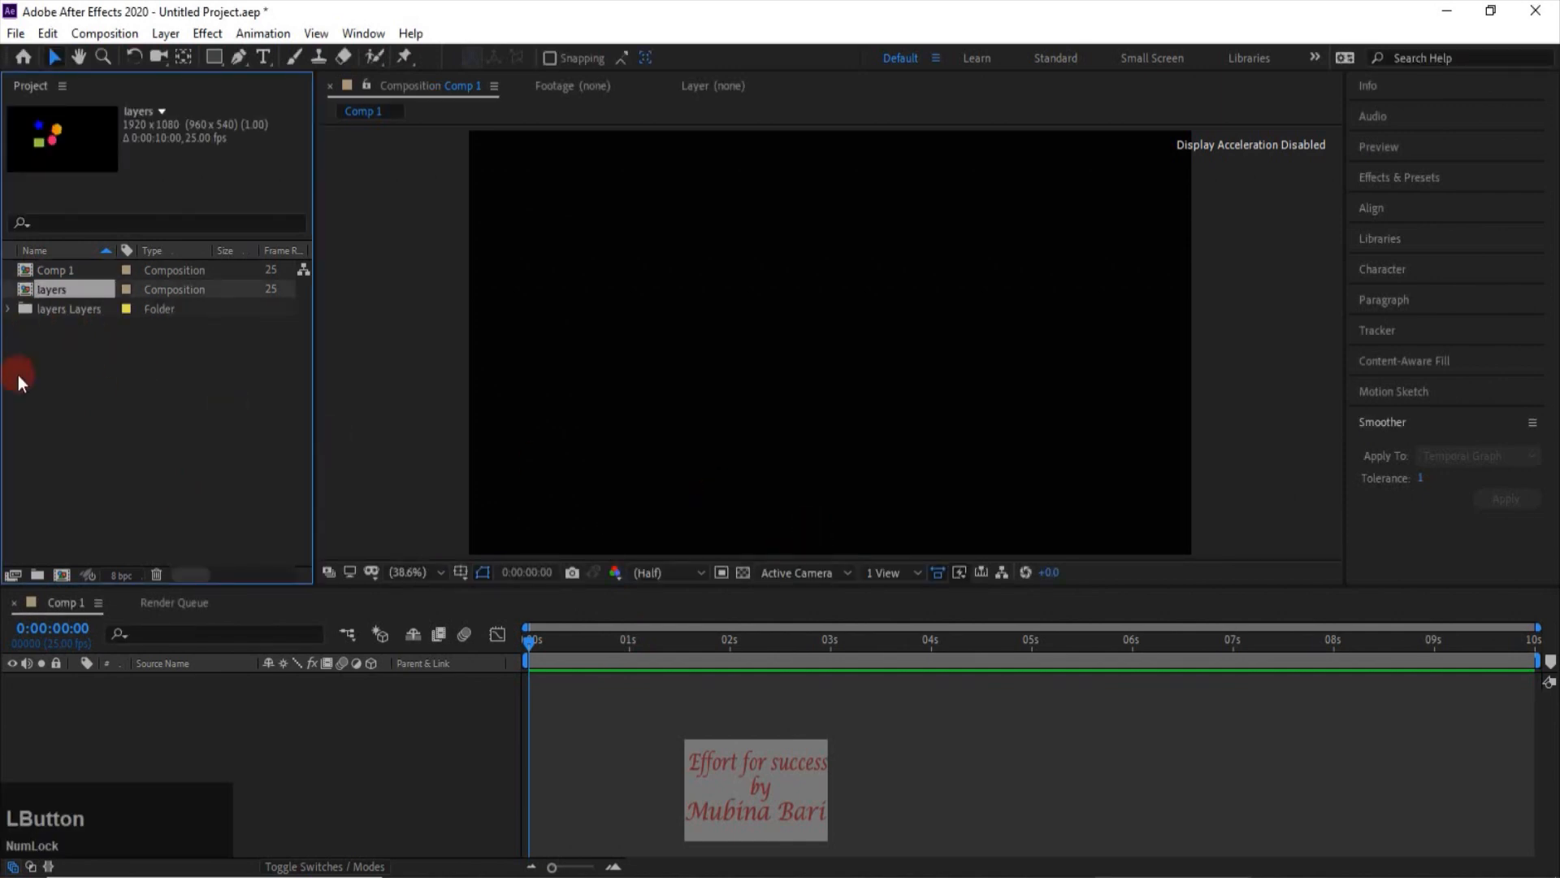
Add the orange and pink layers from the layers Layers folder to Comp 1, placing the hexagon at right and the ellipse at upper left.
click(8, 311)
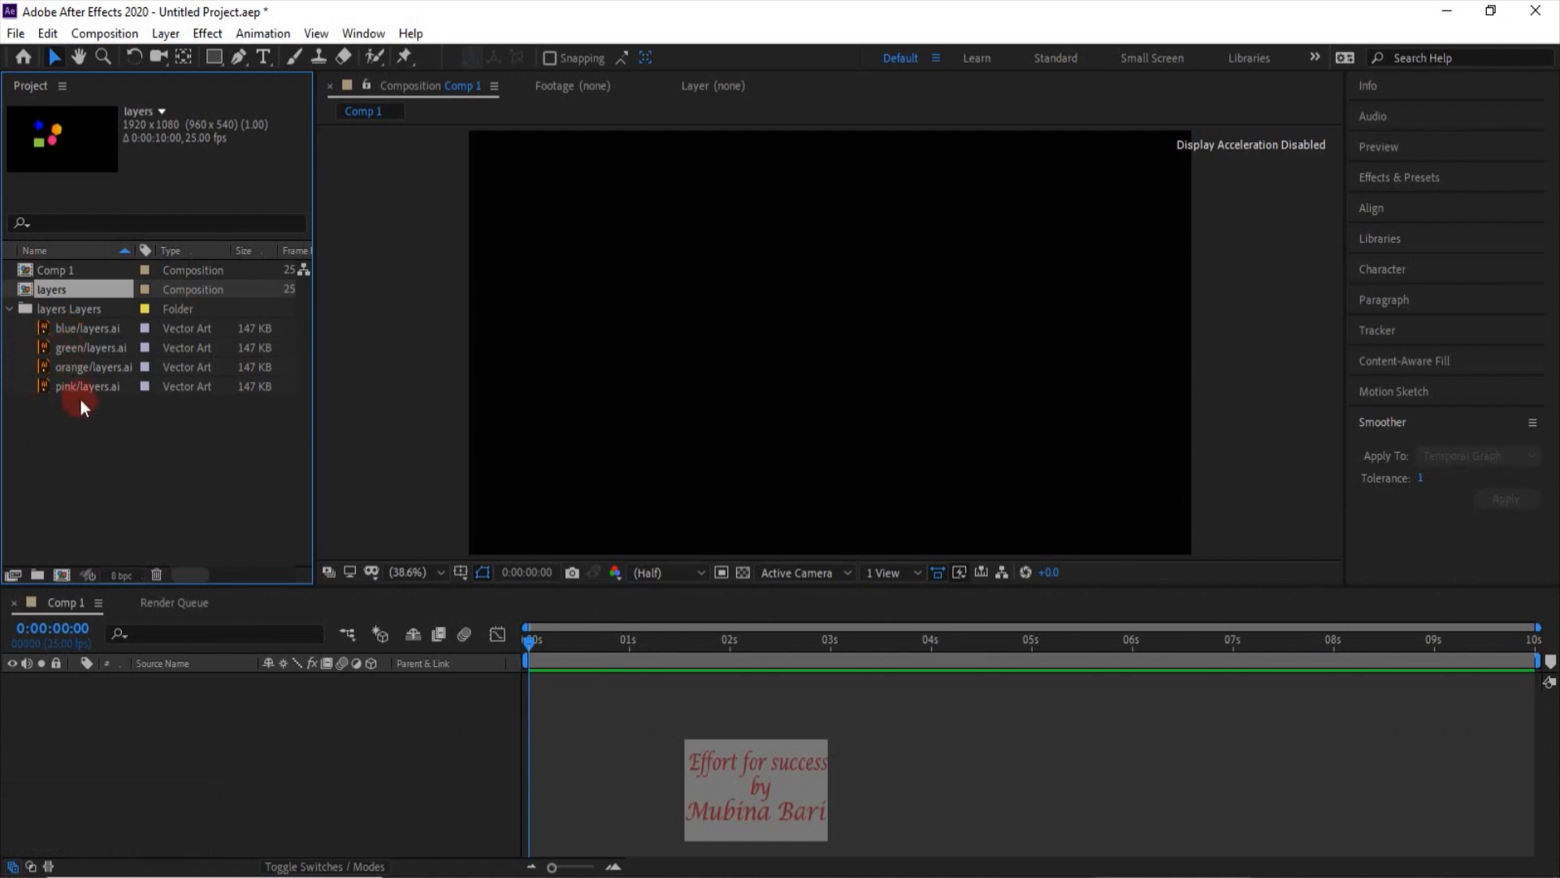
drag(66, 363, 115, 702)
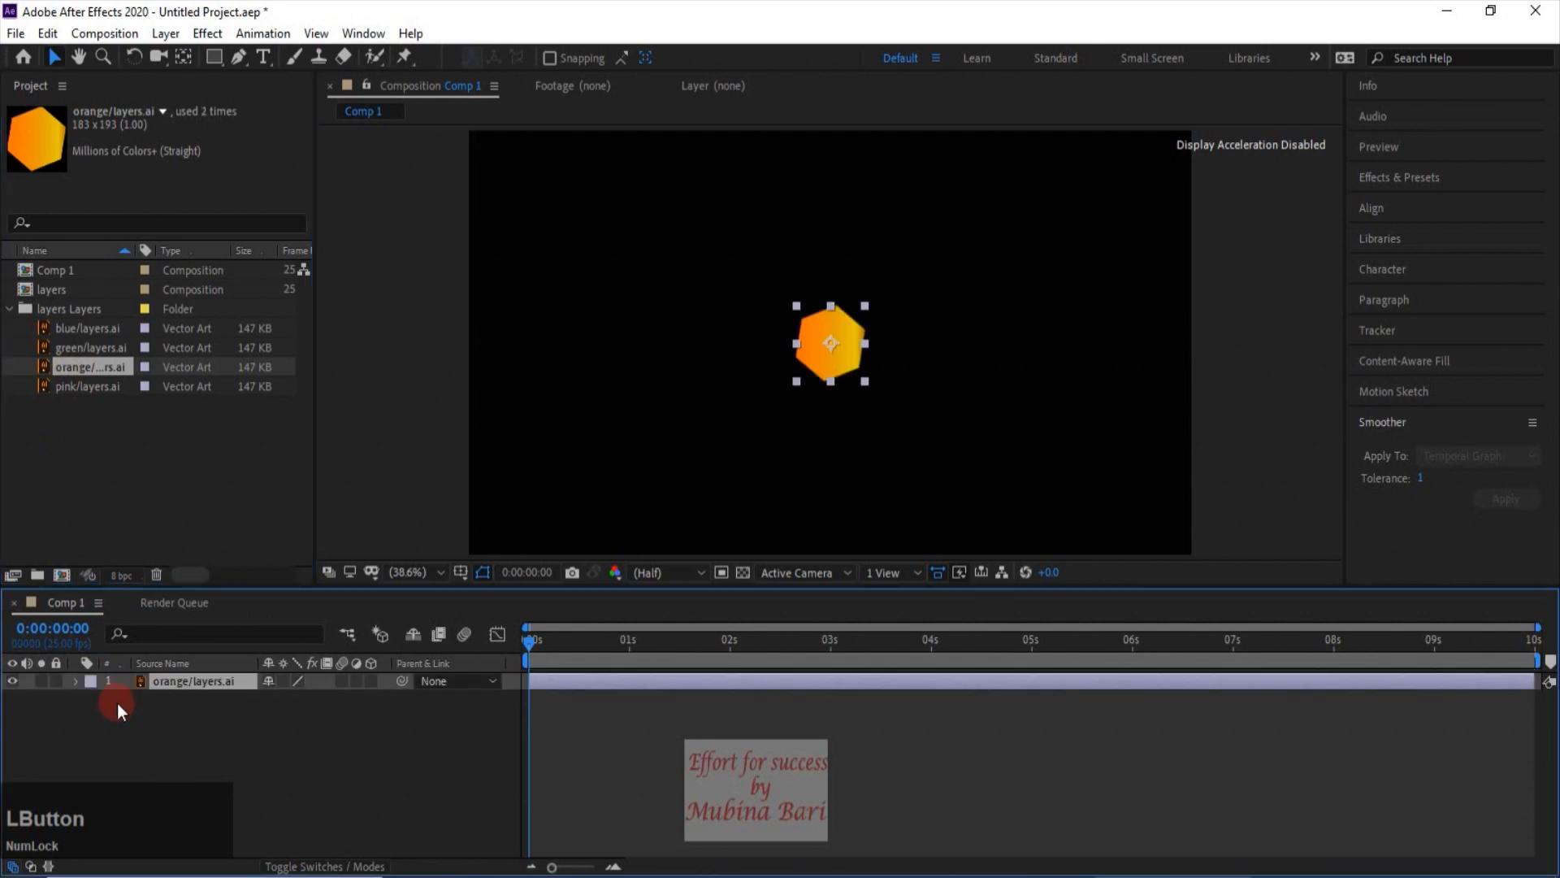
drag(847, 335, 1033, 307)
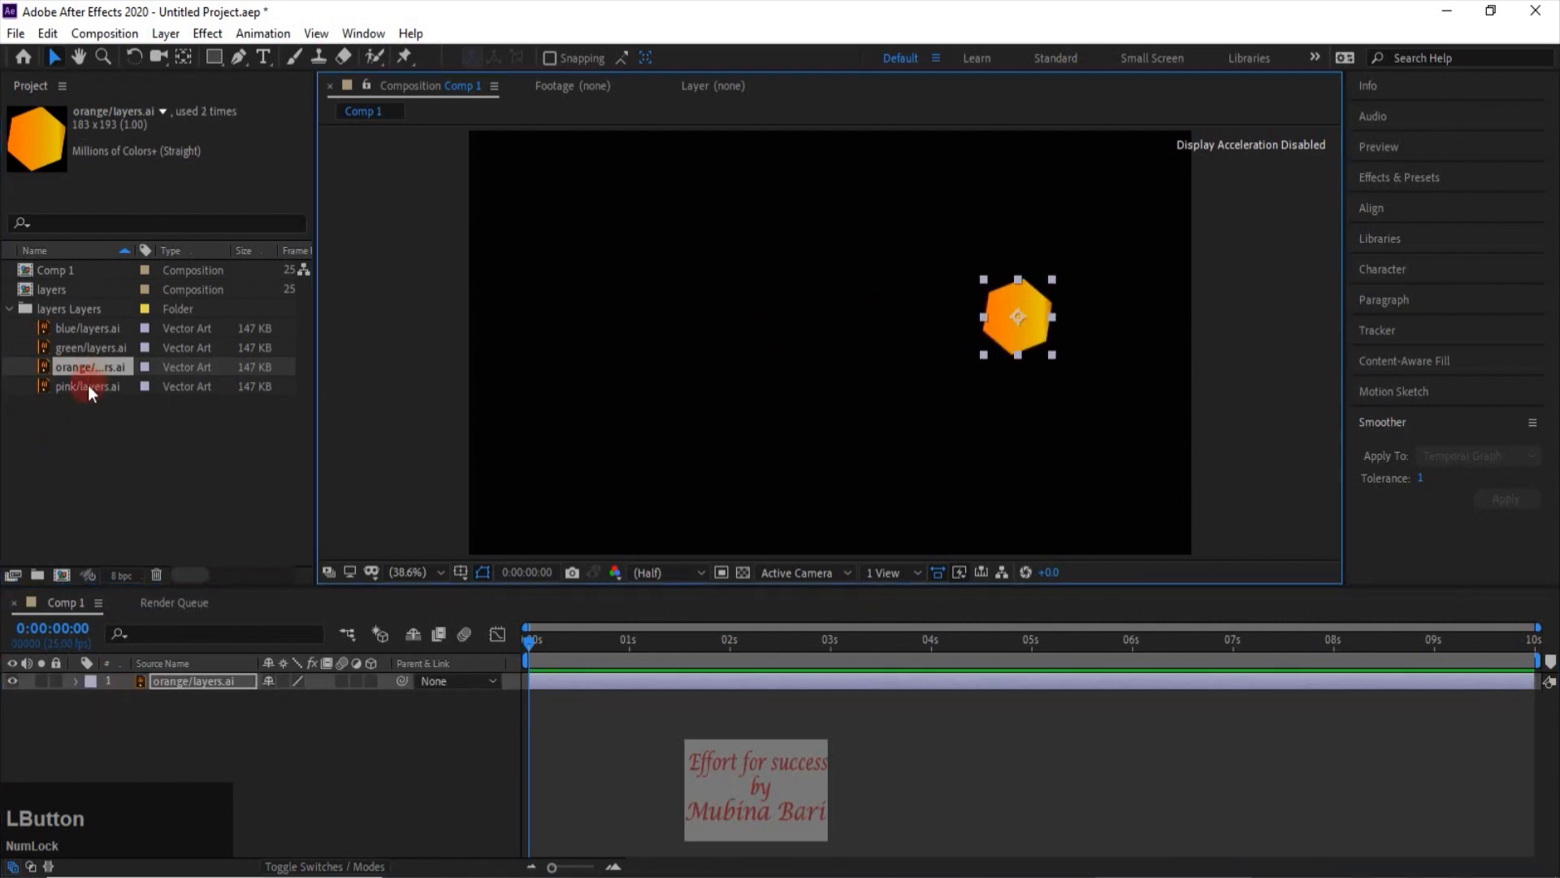
drag(78, 387, 145, 709)
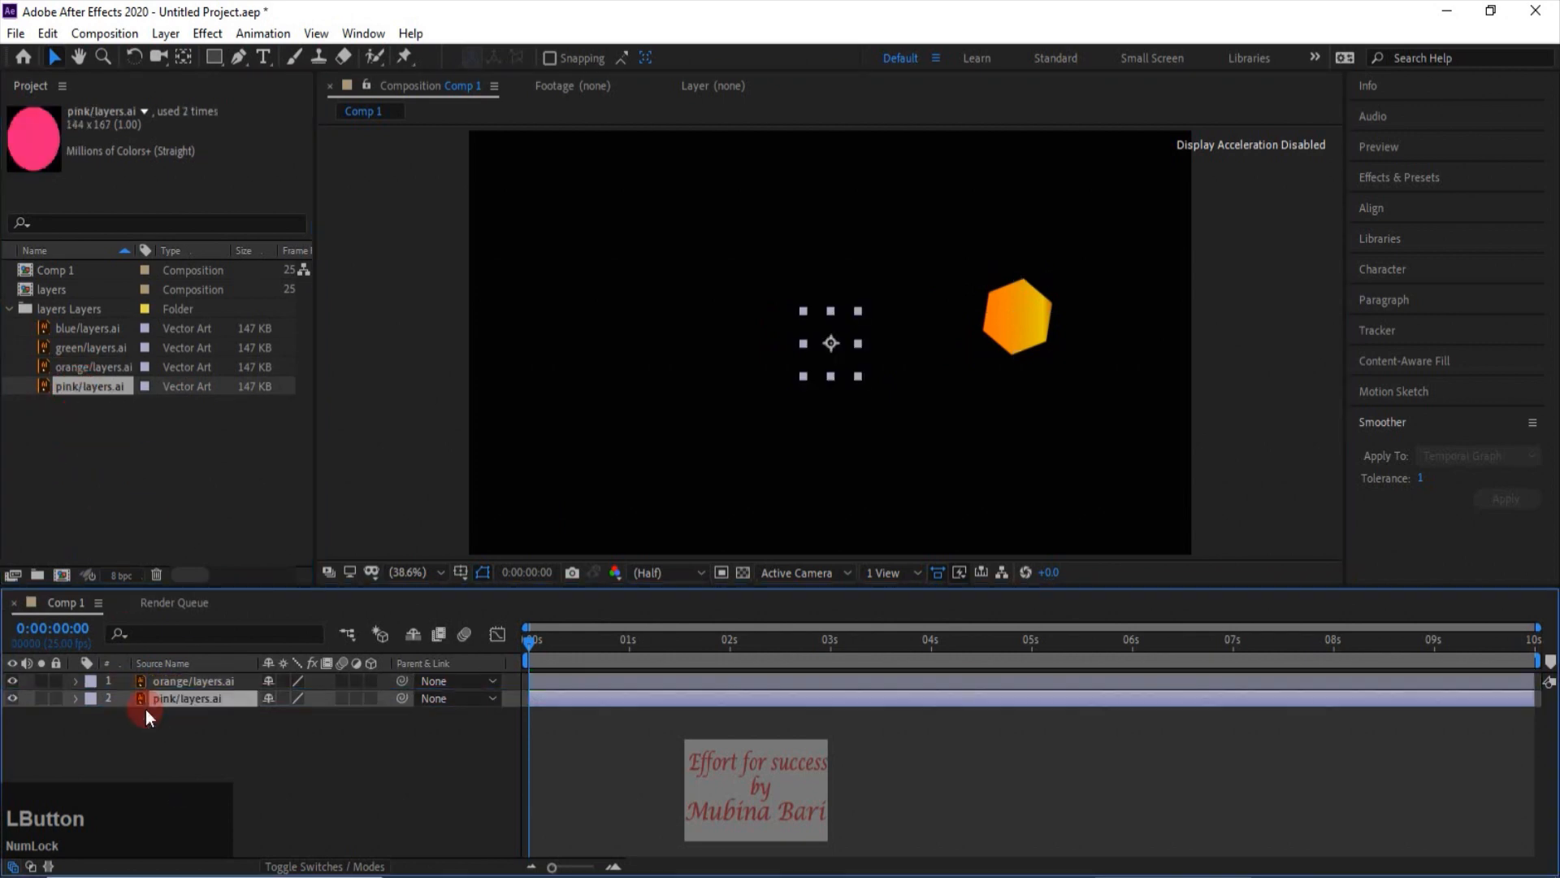
drag(827, 328, 656, 255)
Add the green and blue layers to Comp 1, placing the rectangle below the ellipse and the star below the hexagon.
drag(73, 351, 172, 737)
drag(826, 341, 680, 428)
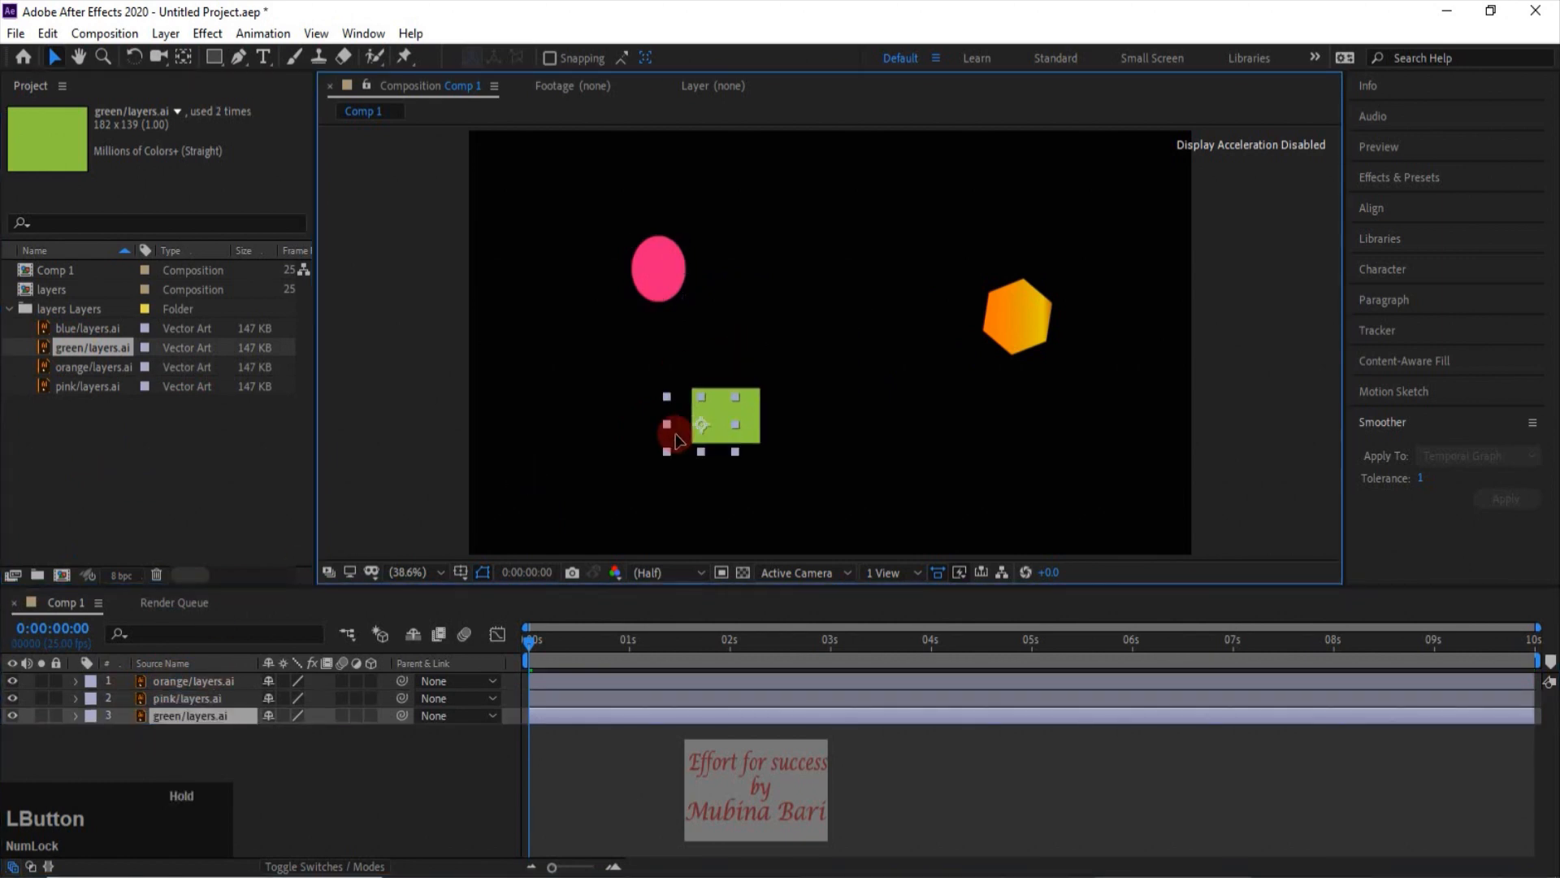
drag(71, 338, 174, 737)
drag(848, 356, 931, 446)
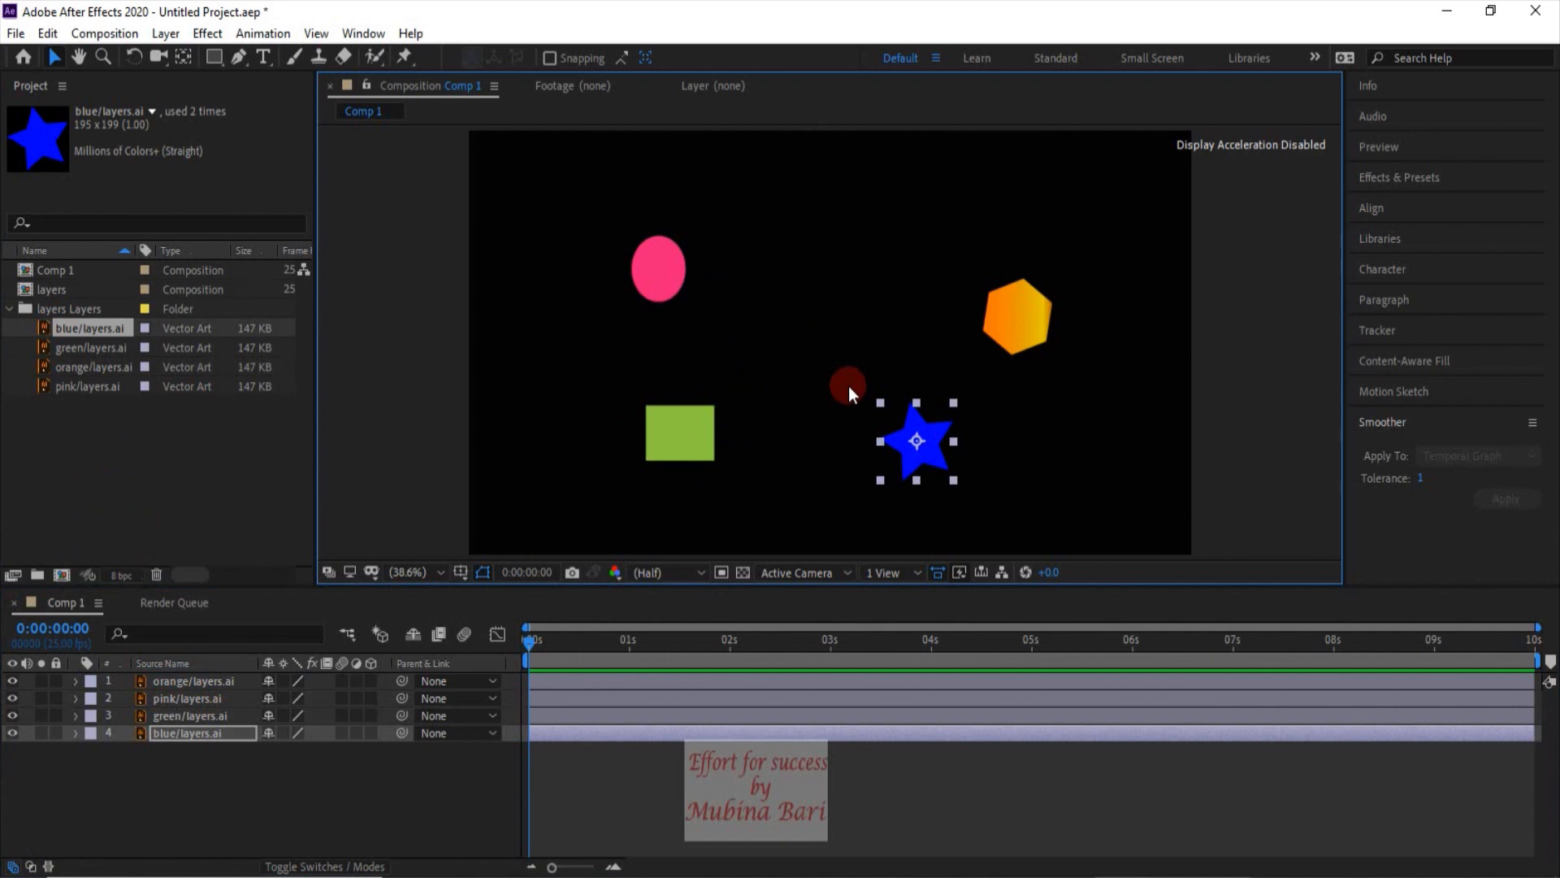
Close After Effects without saving the project and return to the layers.ai document in Illustrator.
click(1544, 16)
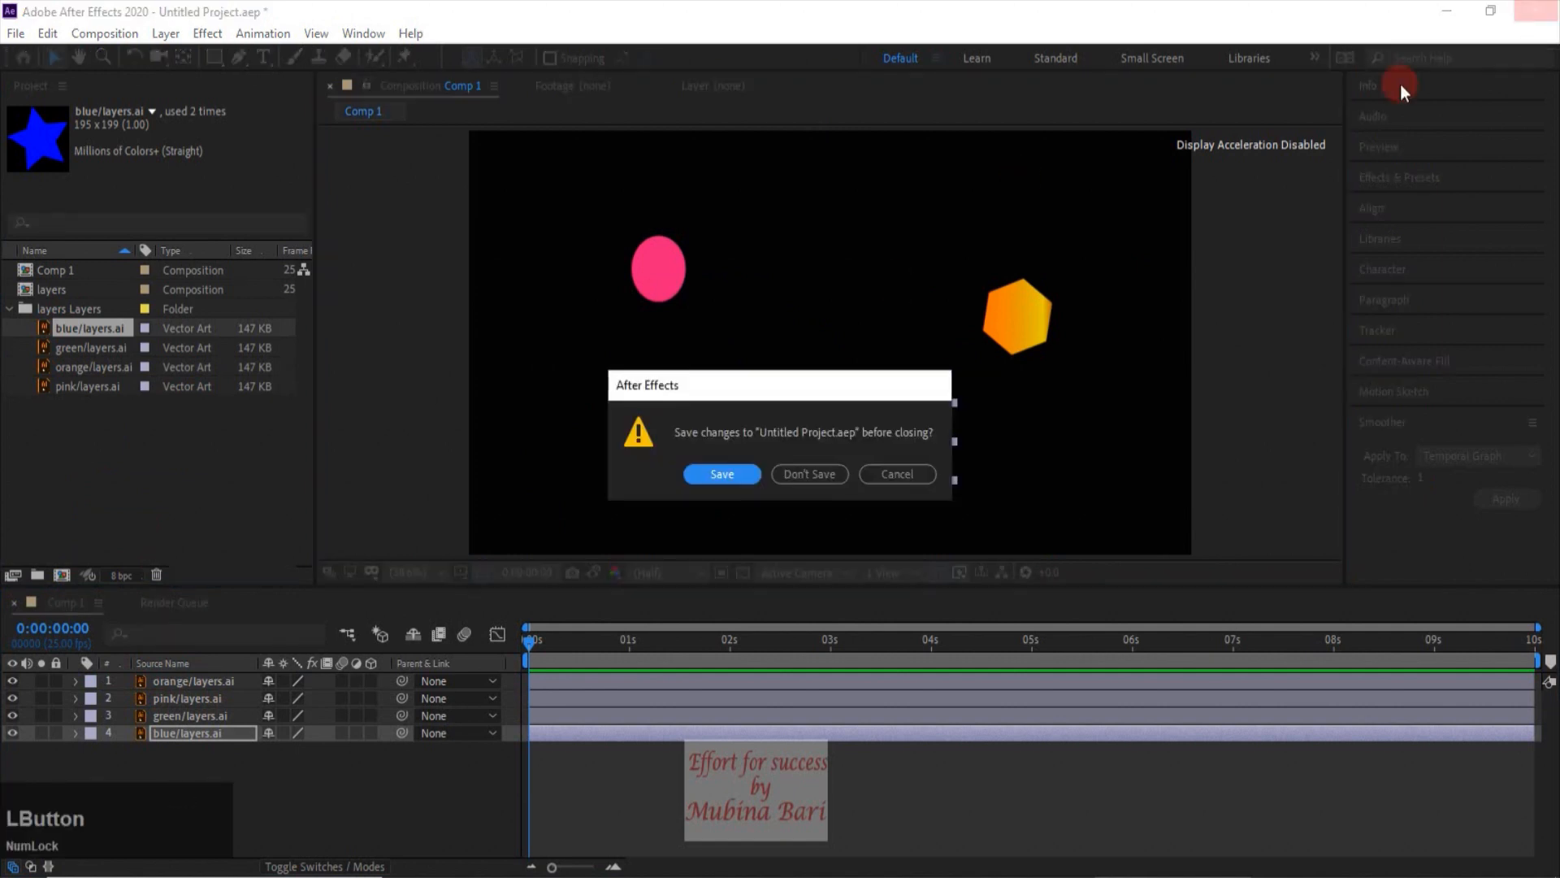
click(821, 476)
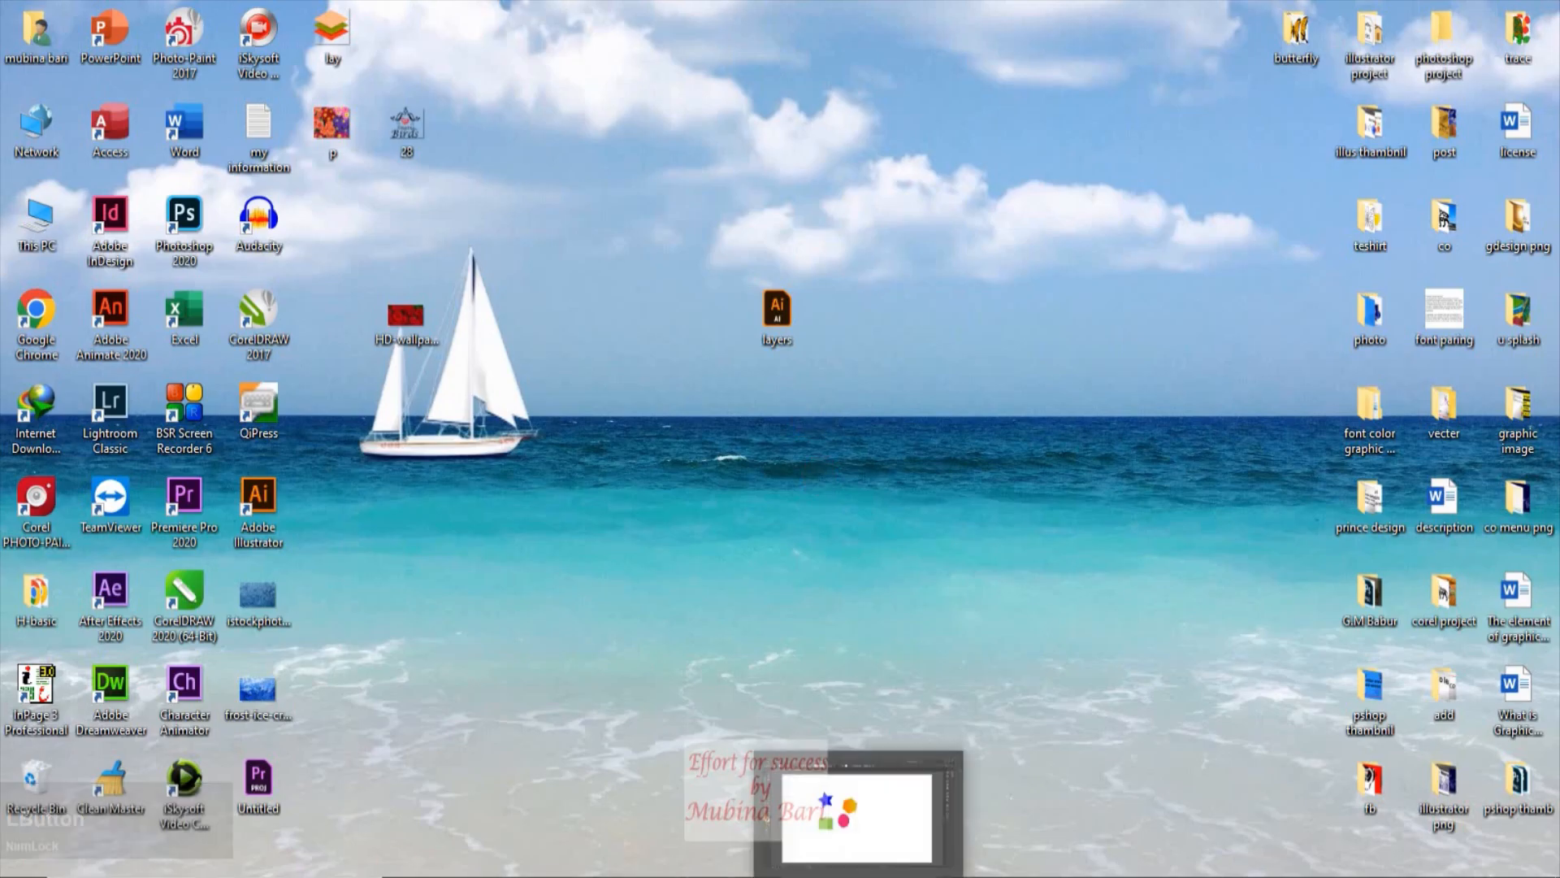
click(857, 876)
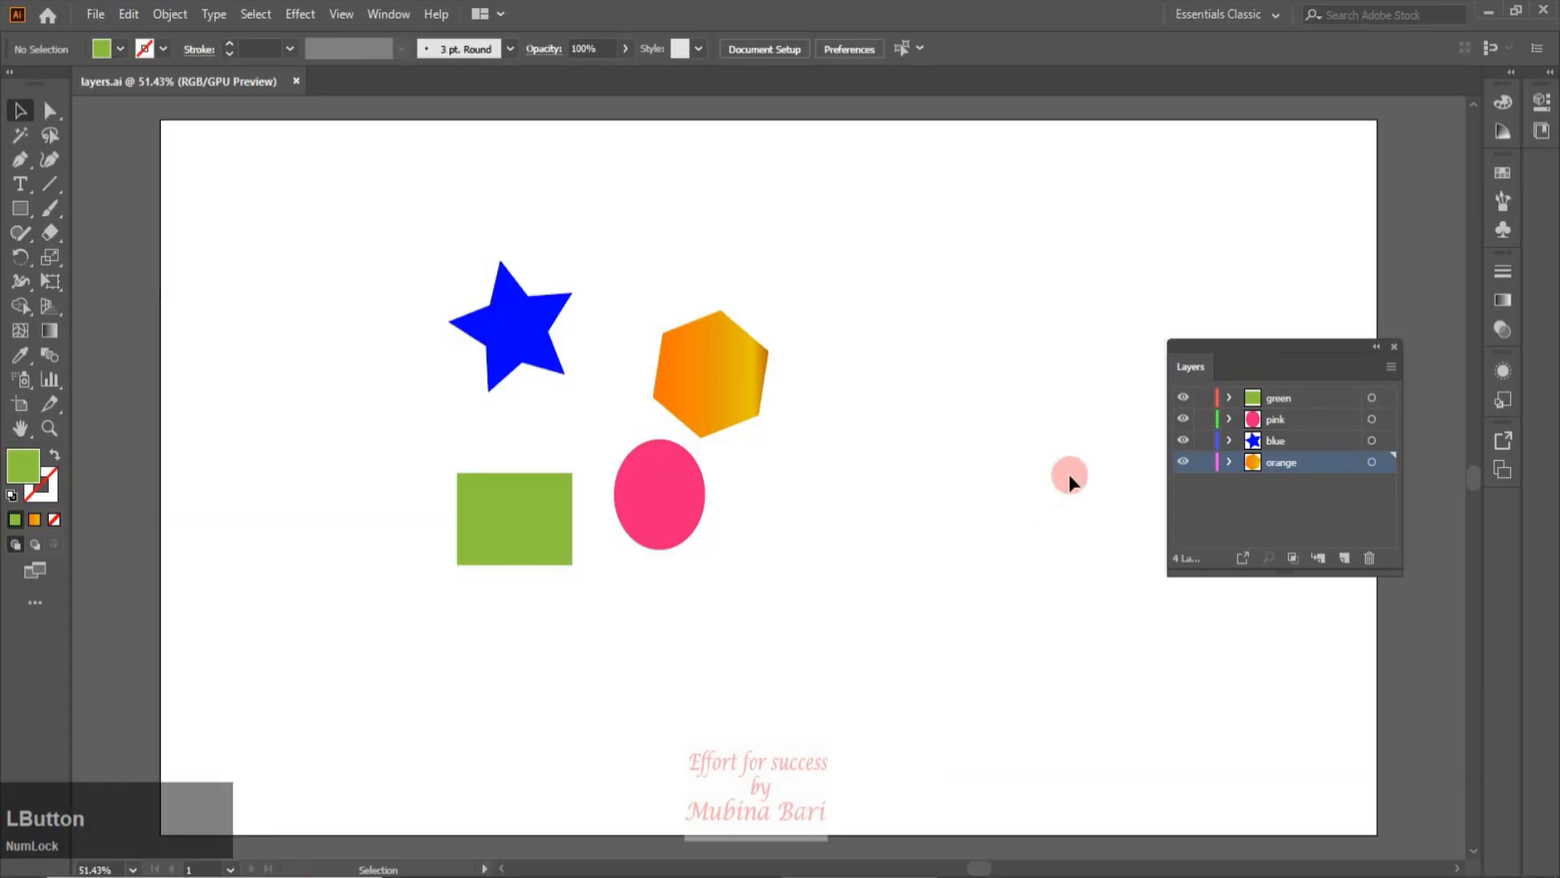
Turn the orange layer into a template layer.
click(1392, 367)
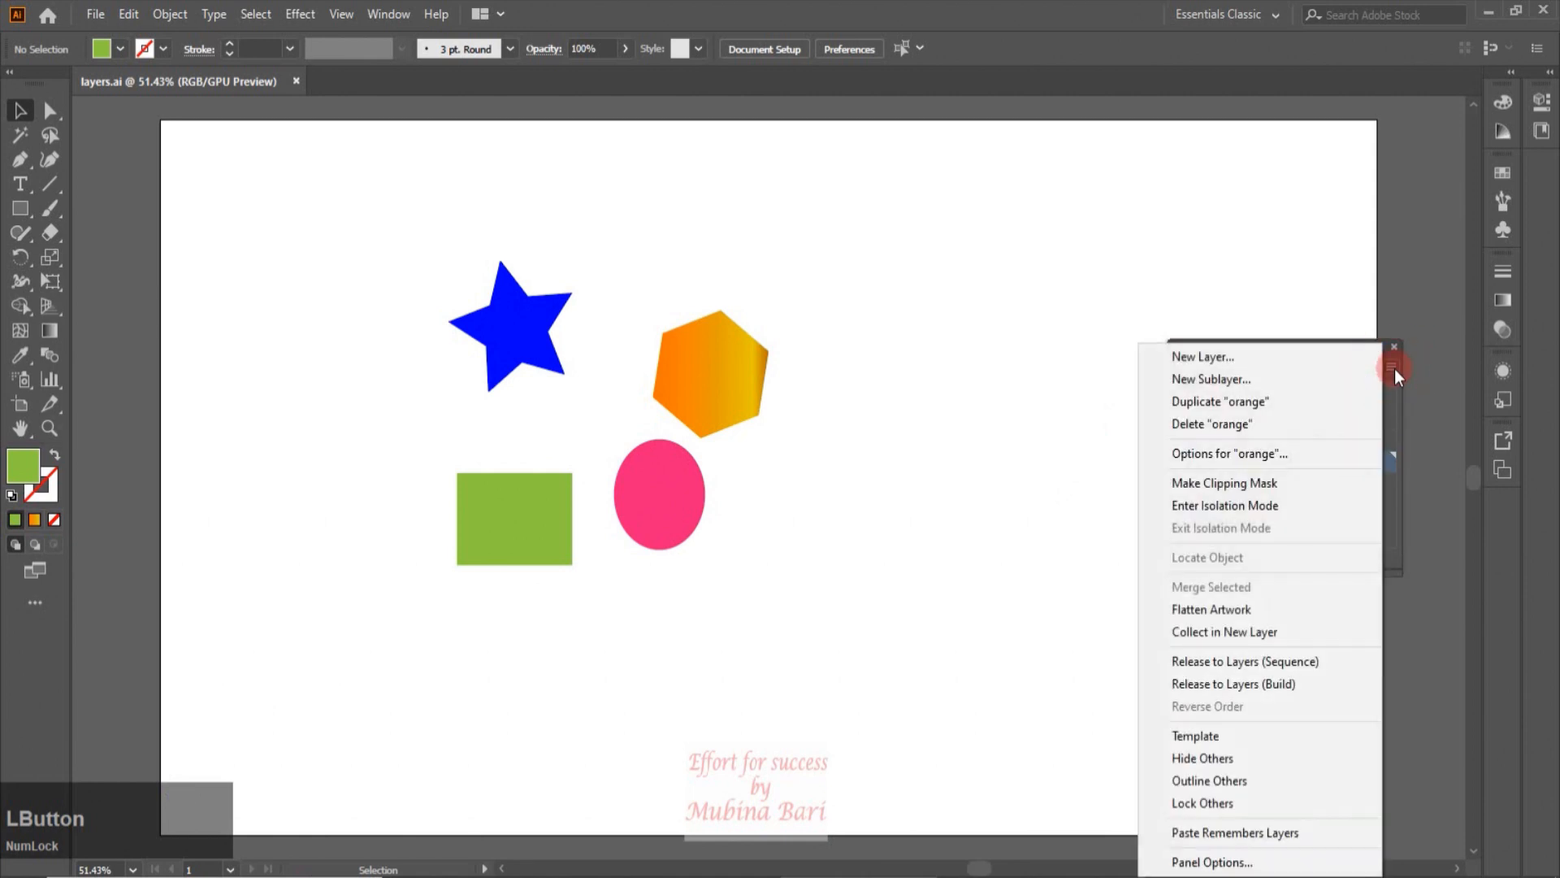
click(1193, 736)
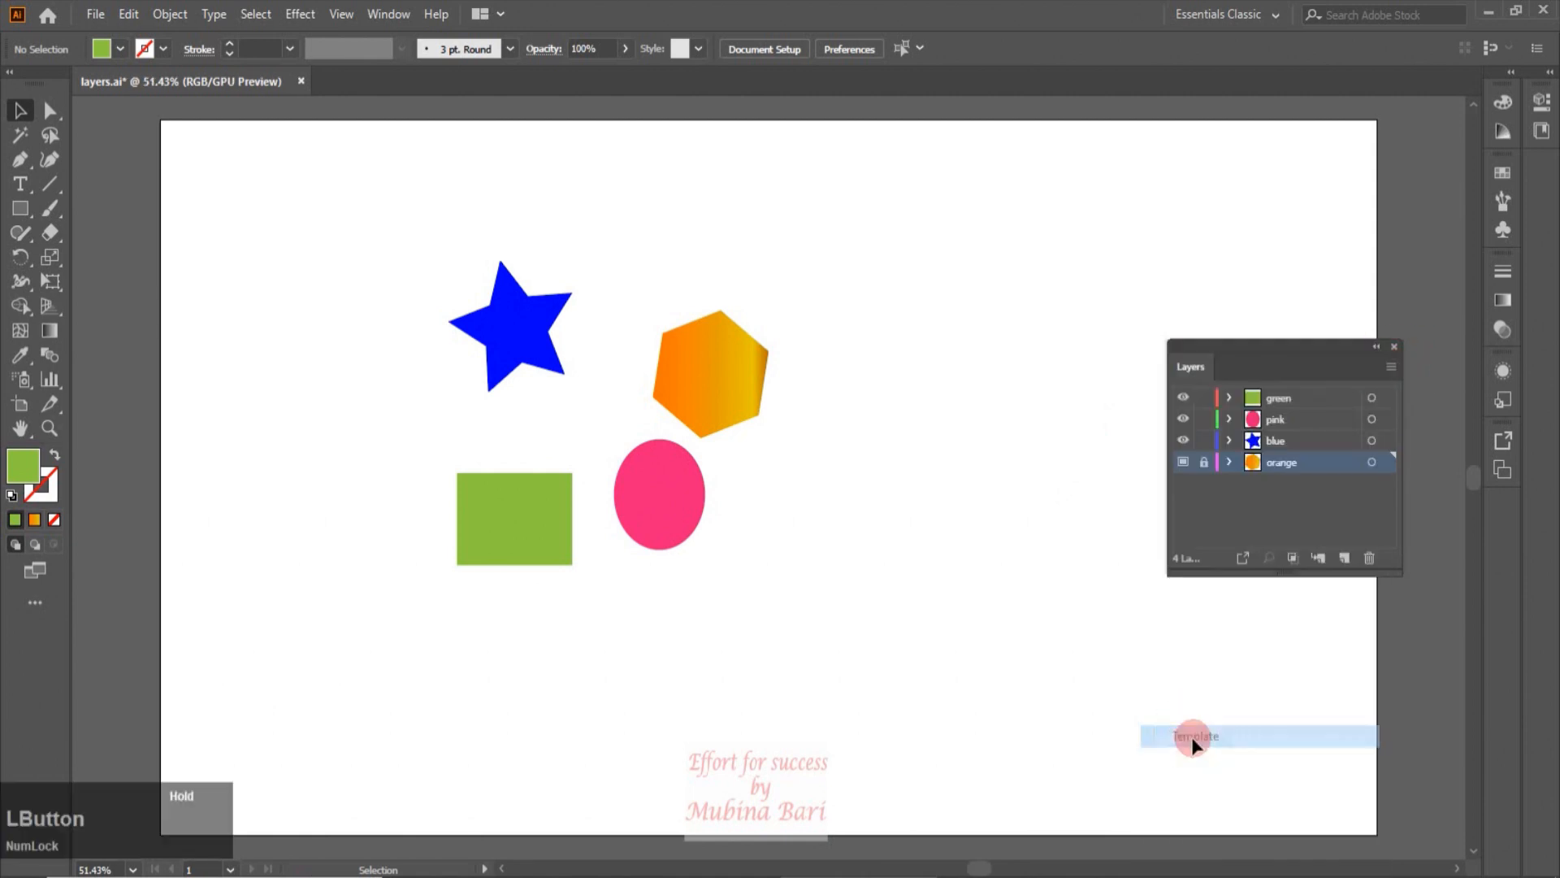
Try to select and move the orange hexagon on the locked template layer.
click(1284, 465)
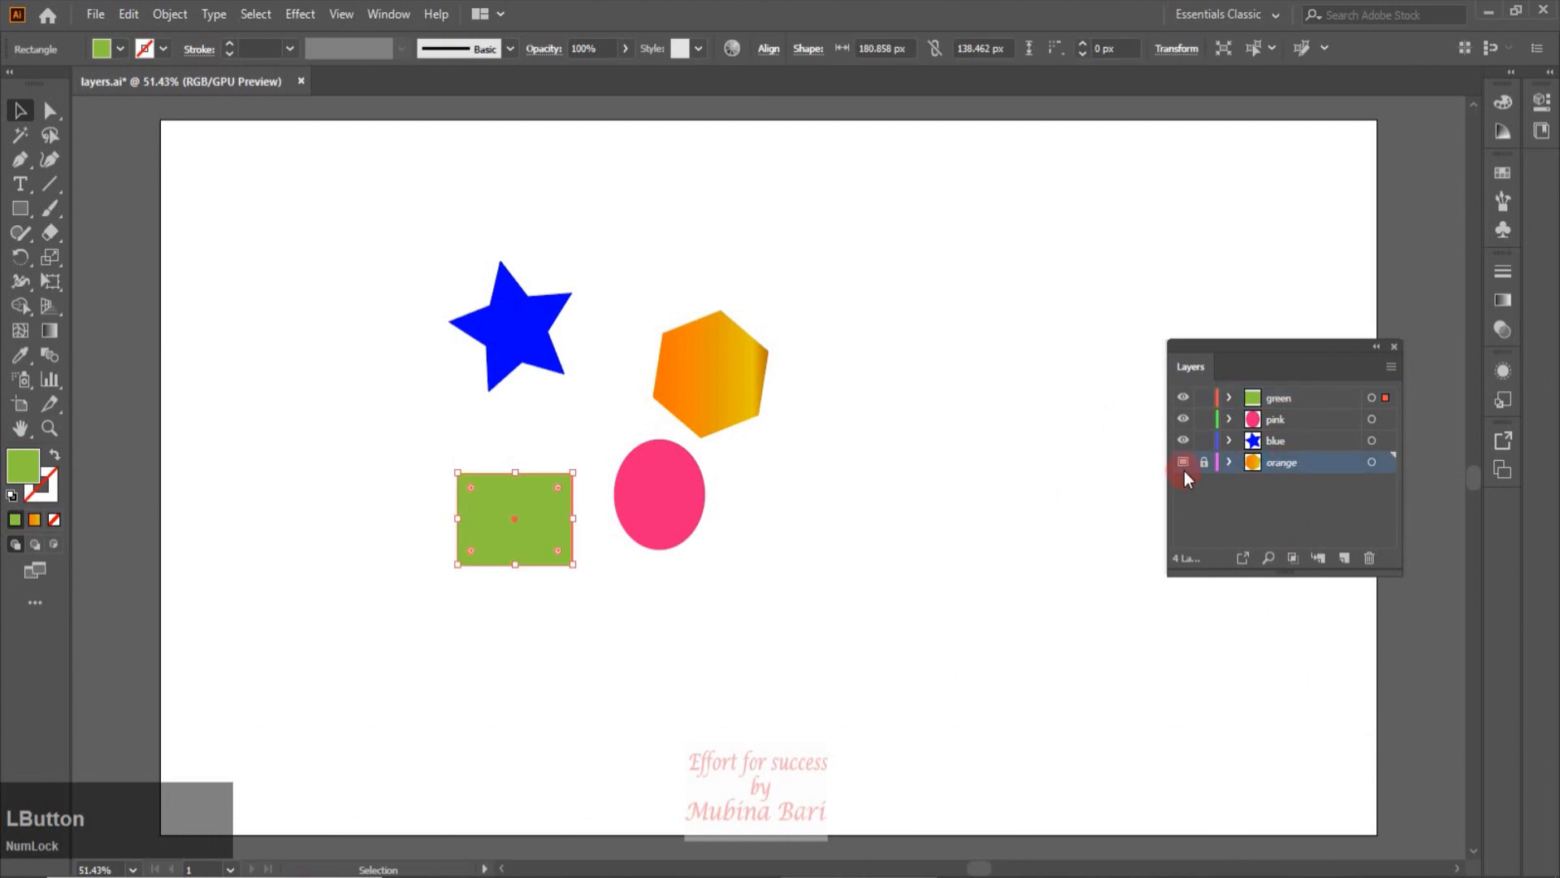
click(712, 376)
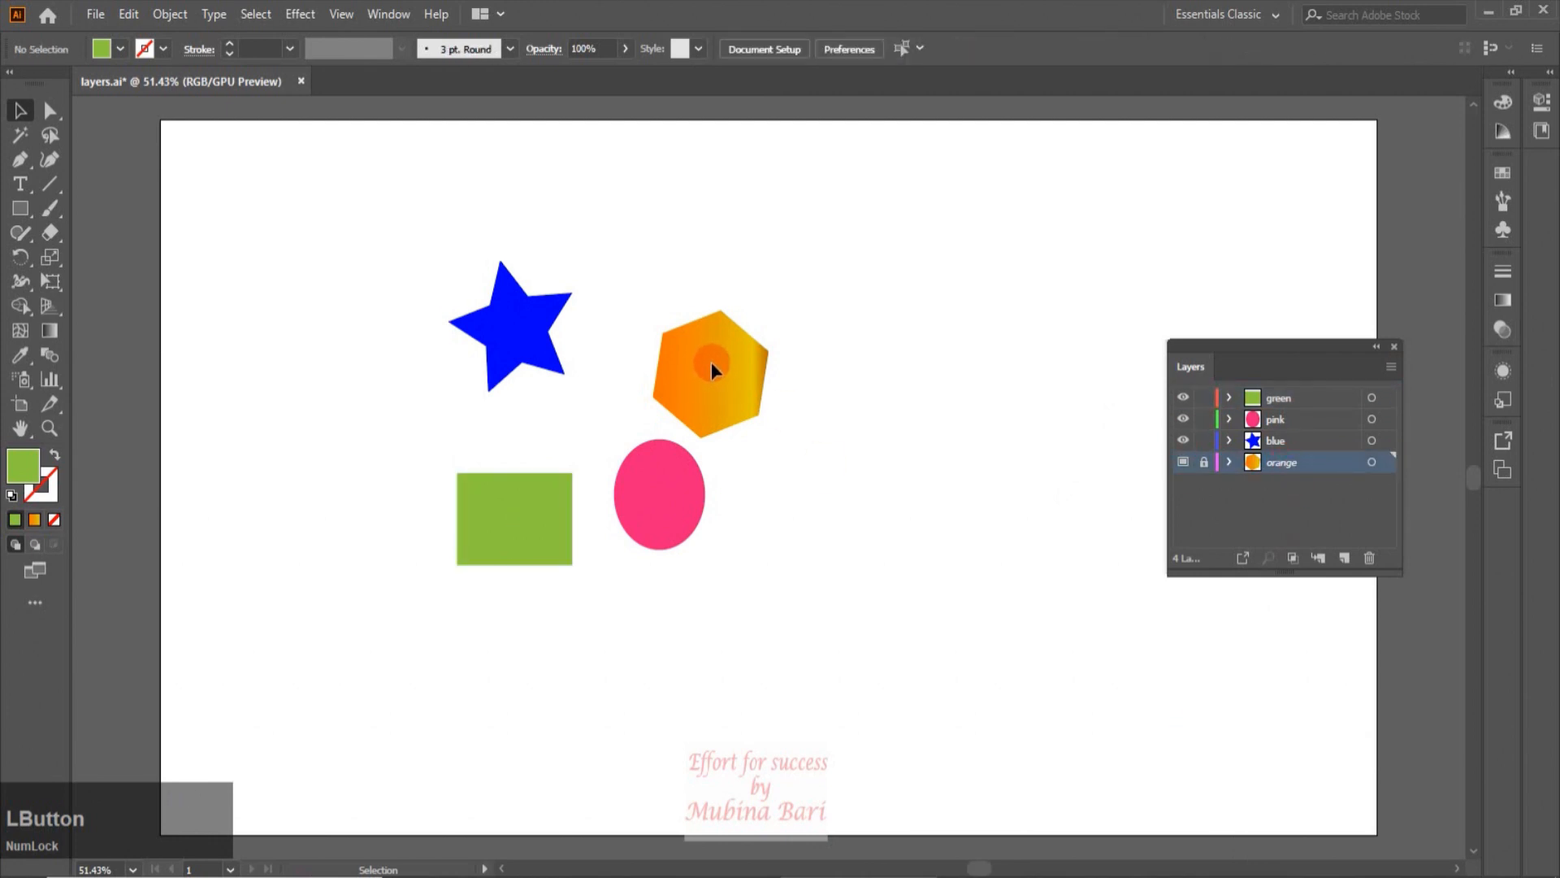
drag(723, 362, 829, 475)
Move the green rectangle down and right, the blue star down, and the pink ellipse slightly down and right.
drag(610, 502, 673, 557)
drag(469, 473, 511, 519)
click(543, 258)
drag(536, 335, 537, 388)
click(746, 376)
drag(664, 514, 706, 529)
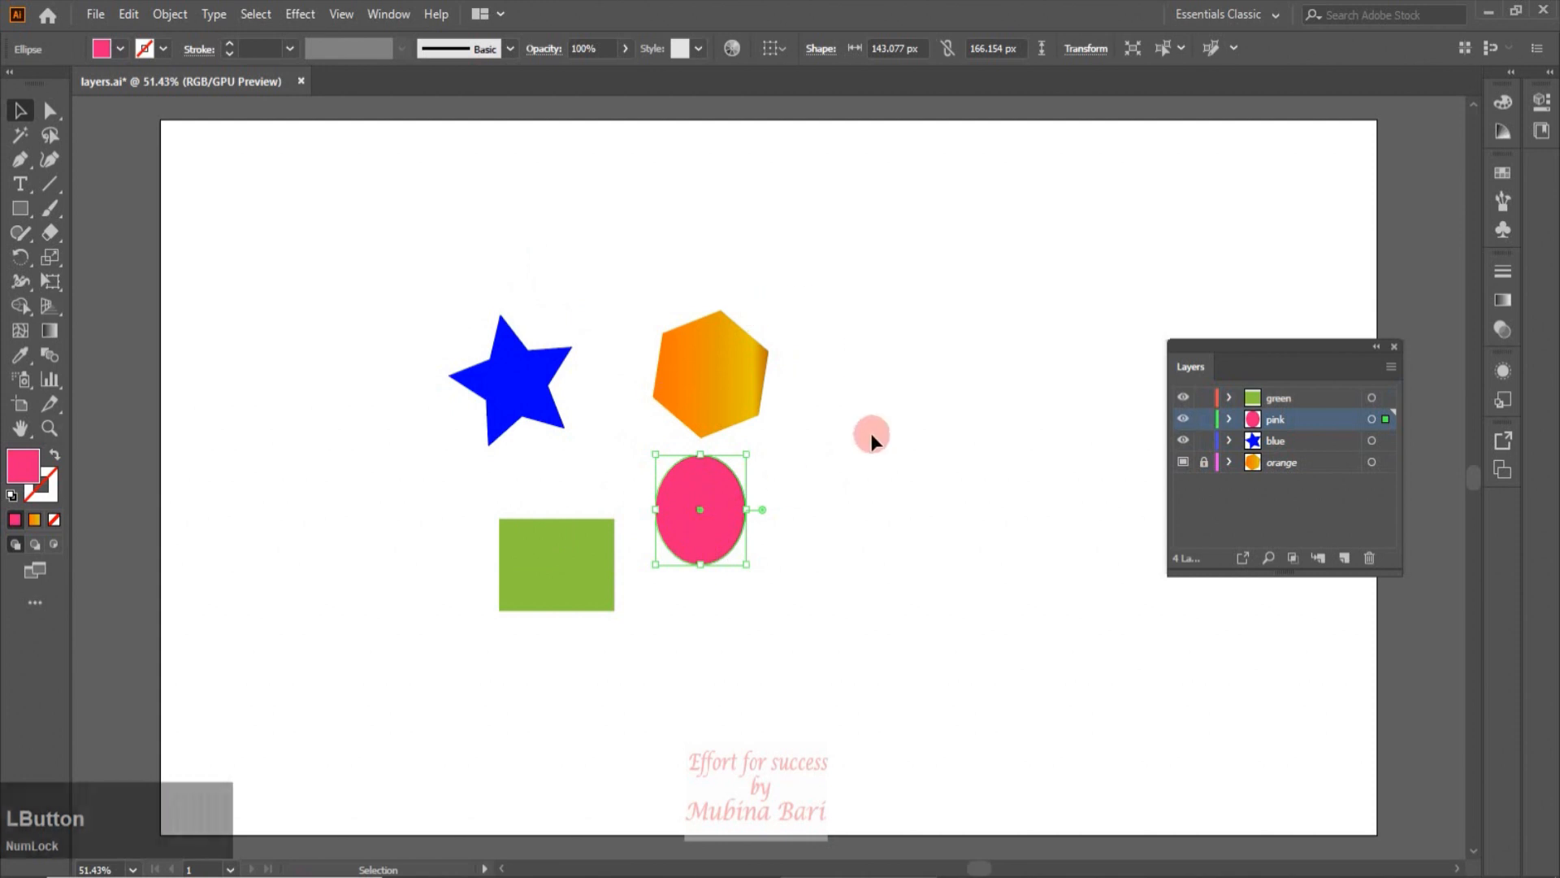
click(974, 509)
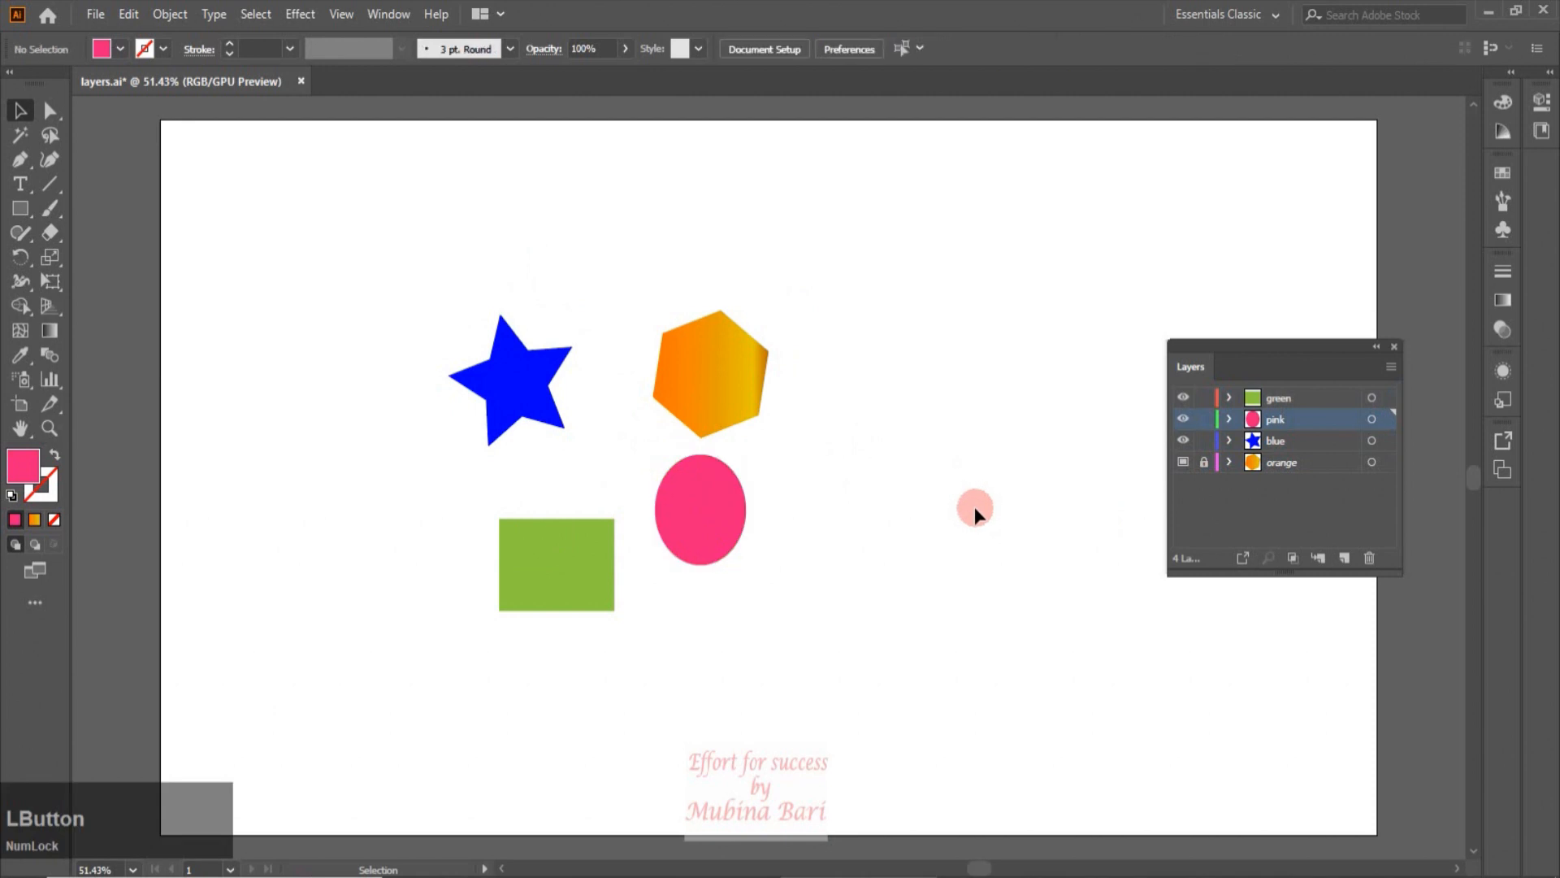
Unlock the orange template layer and toggle its visibility, leaving it shown.
click(1206, 465)
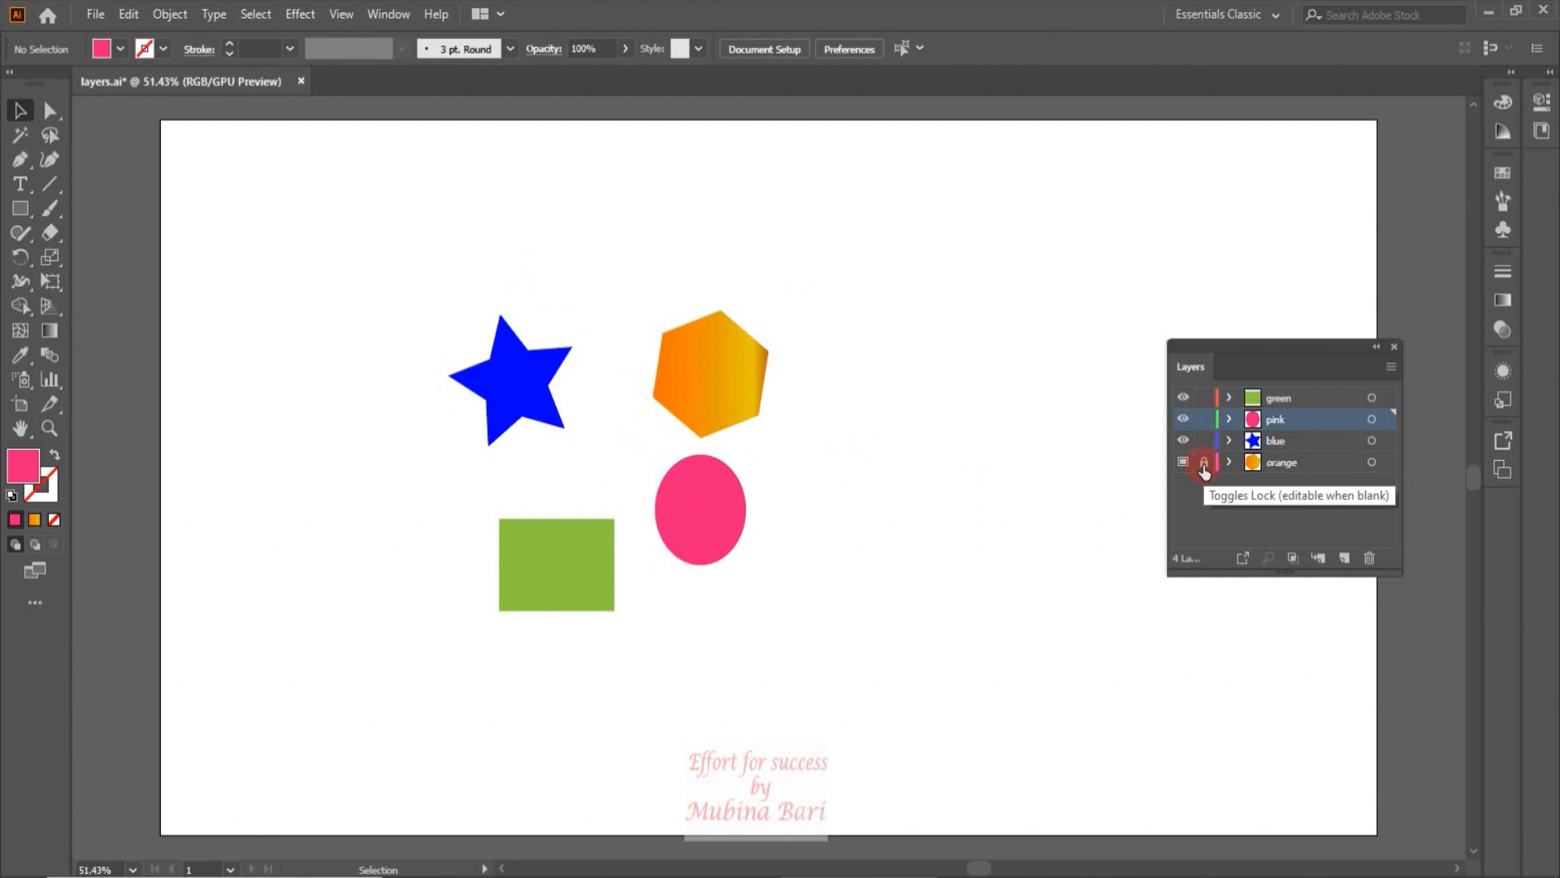
click(1204, 467)
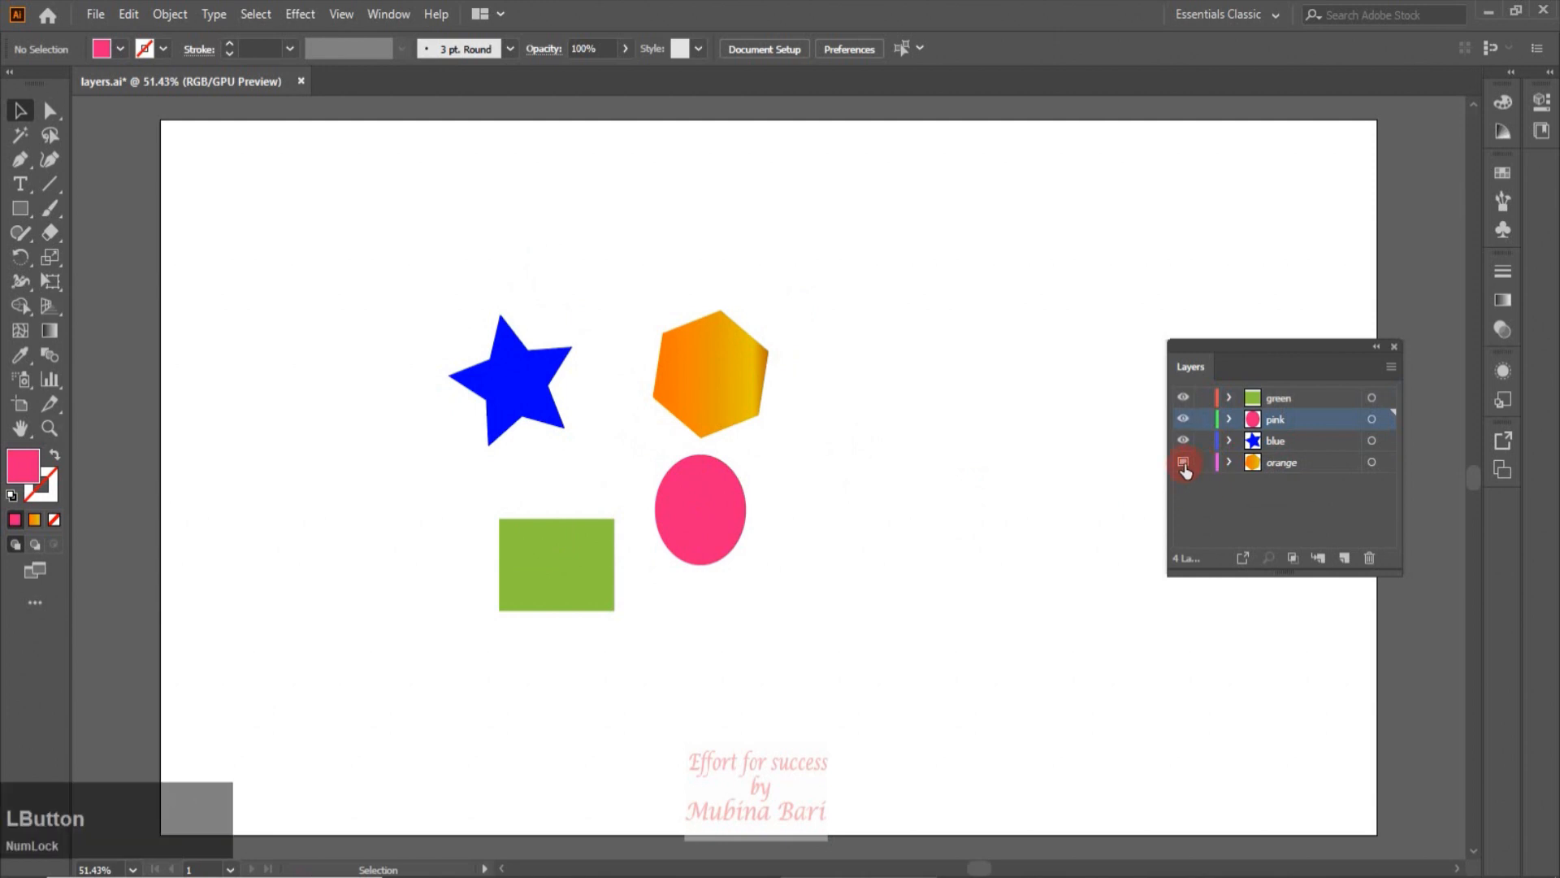
click(1183, 463)
click(1184, 463)
click(1184, 462)
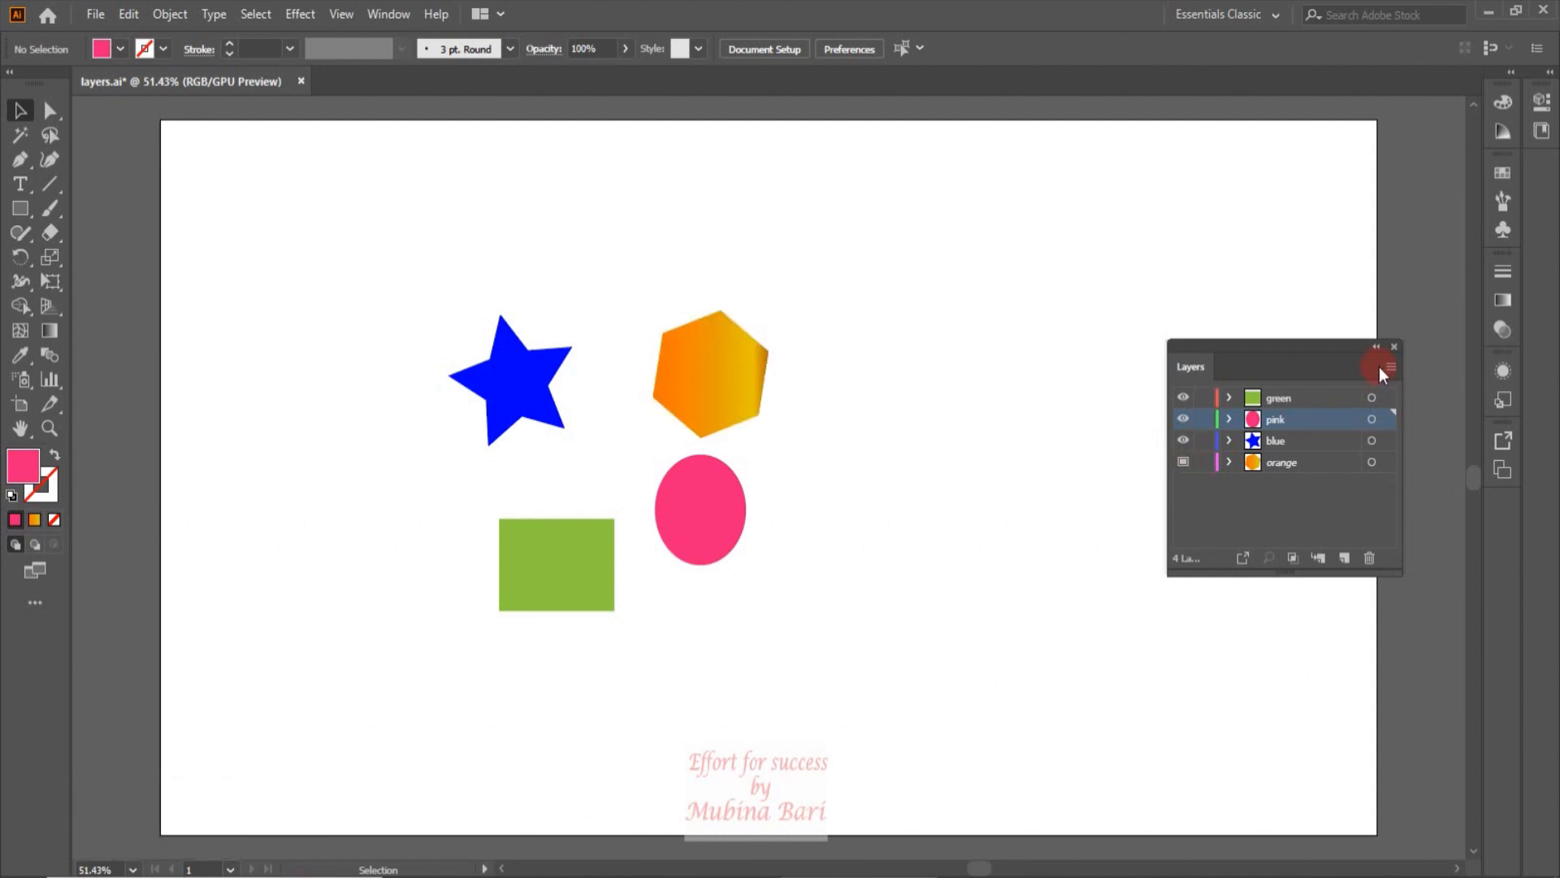
Add a new layer above pink and place the red flower photo from Downloads on it, about 320 by 426 px.
click(1344, 558)
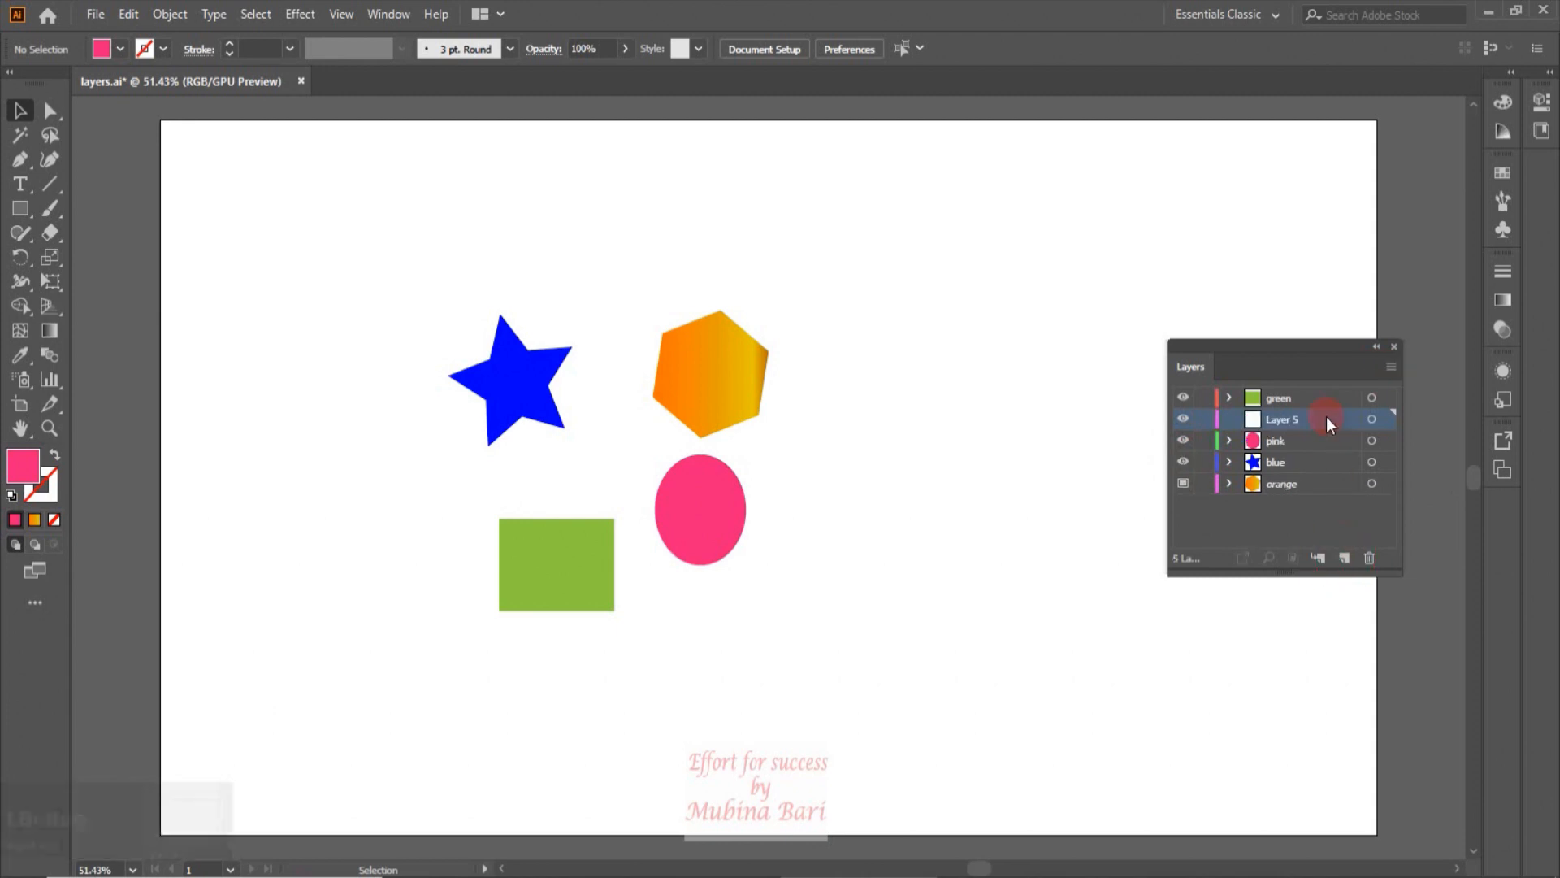
click(97, 15)
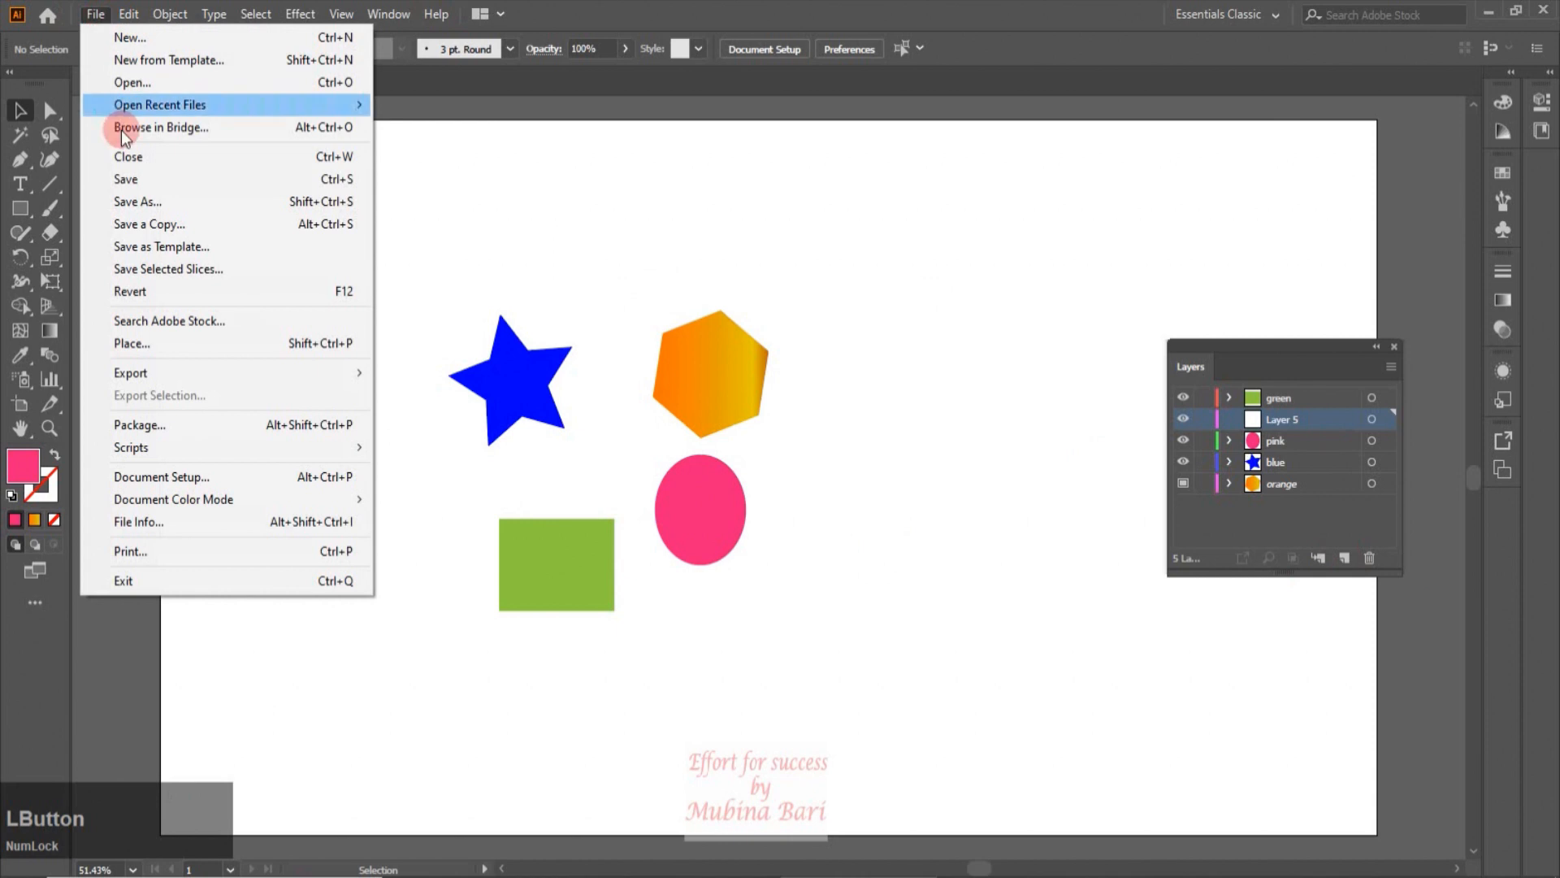
click(149, 348)
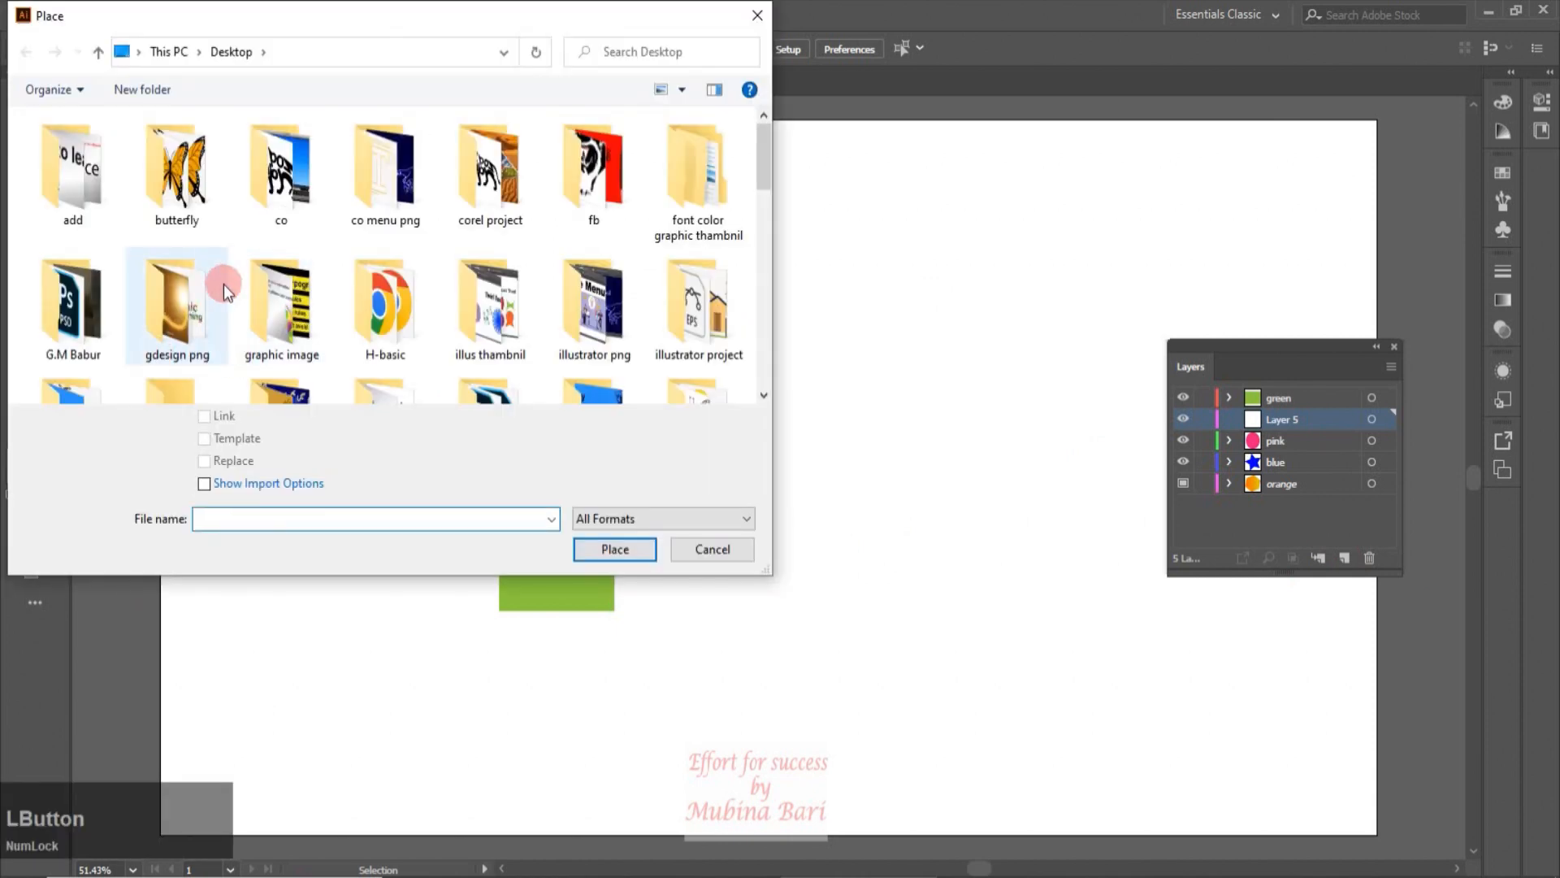
click(169, 52)
double_click(62, 217)
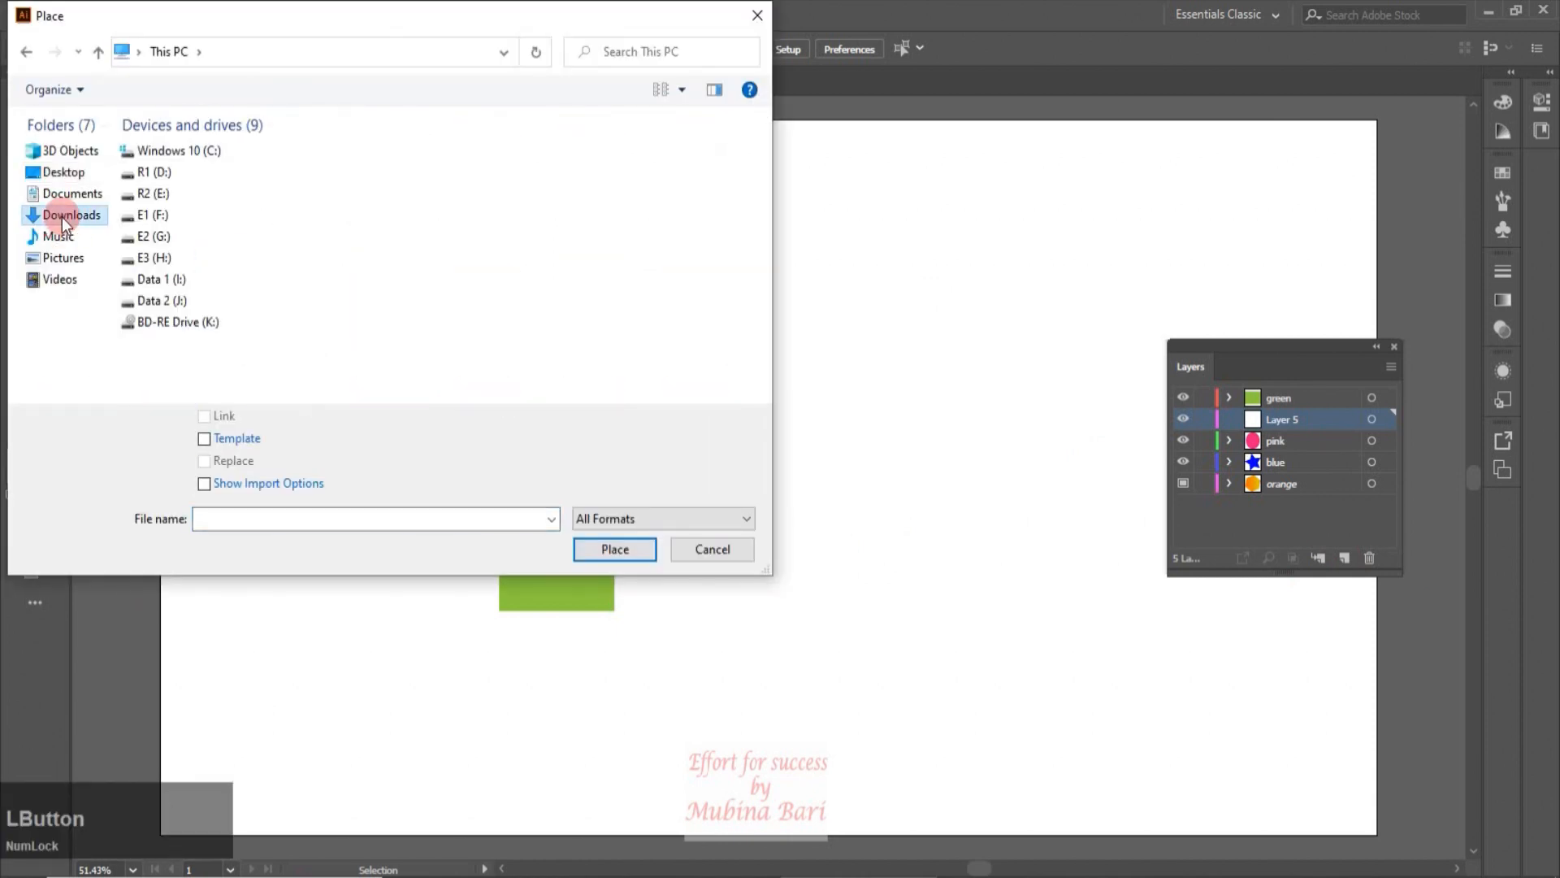
double_click(62, 217)
click(400, 198)
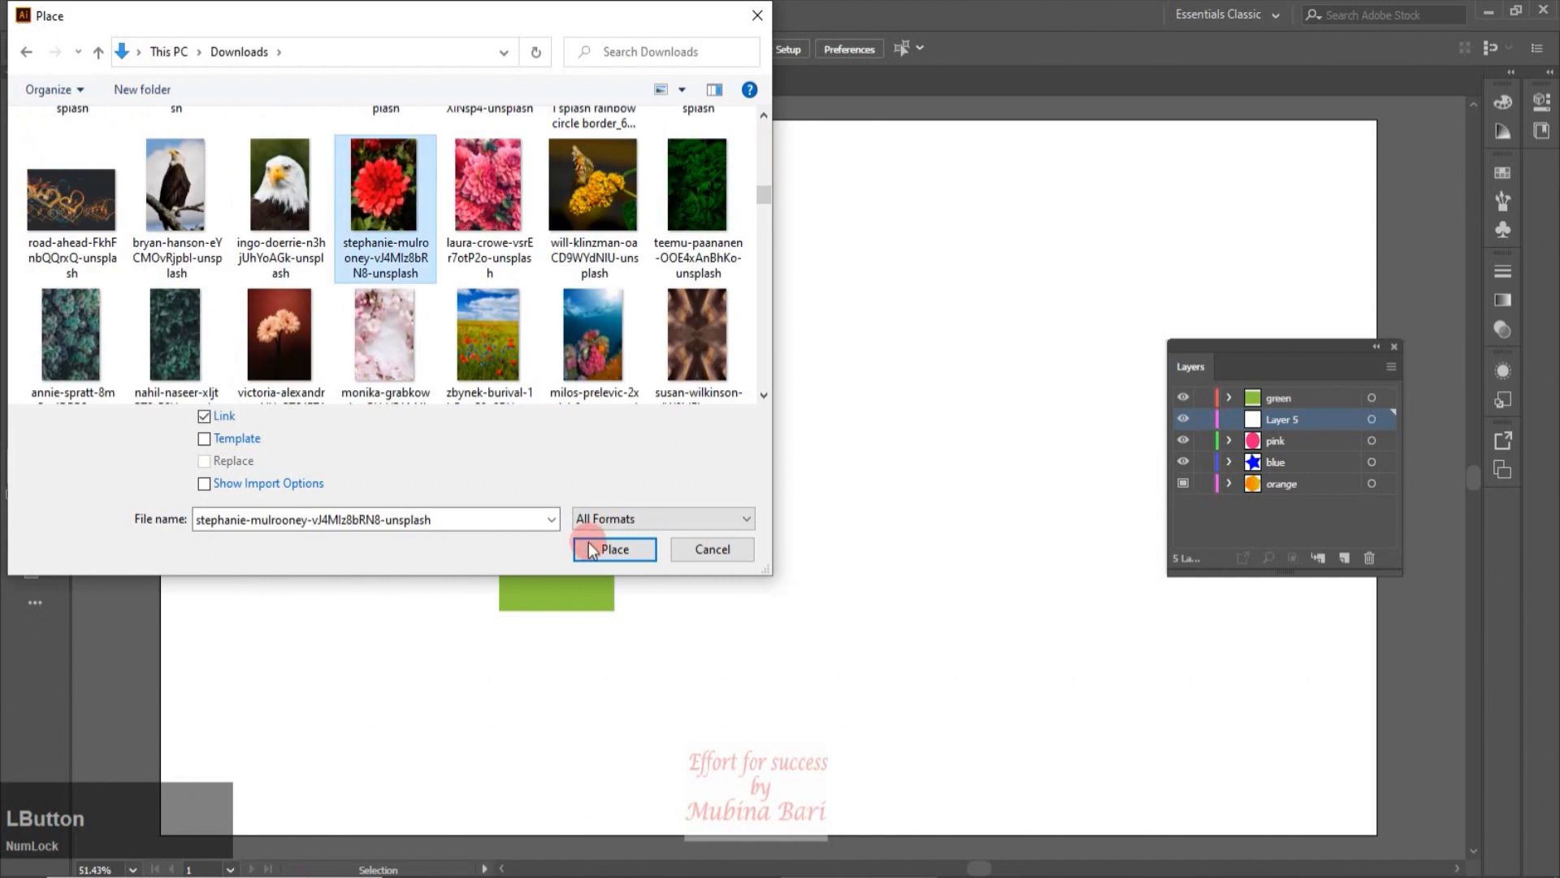
click(611, 550)
drag(584, 283, 822, 565)
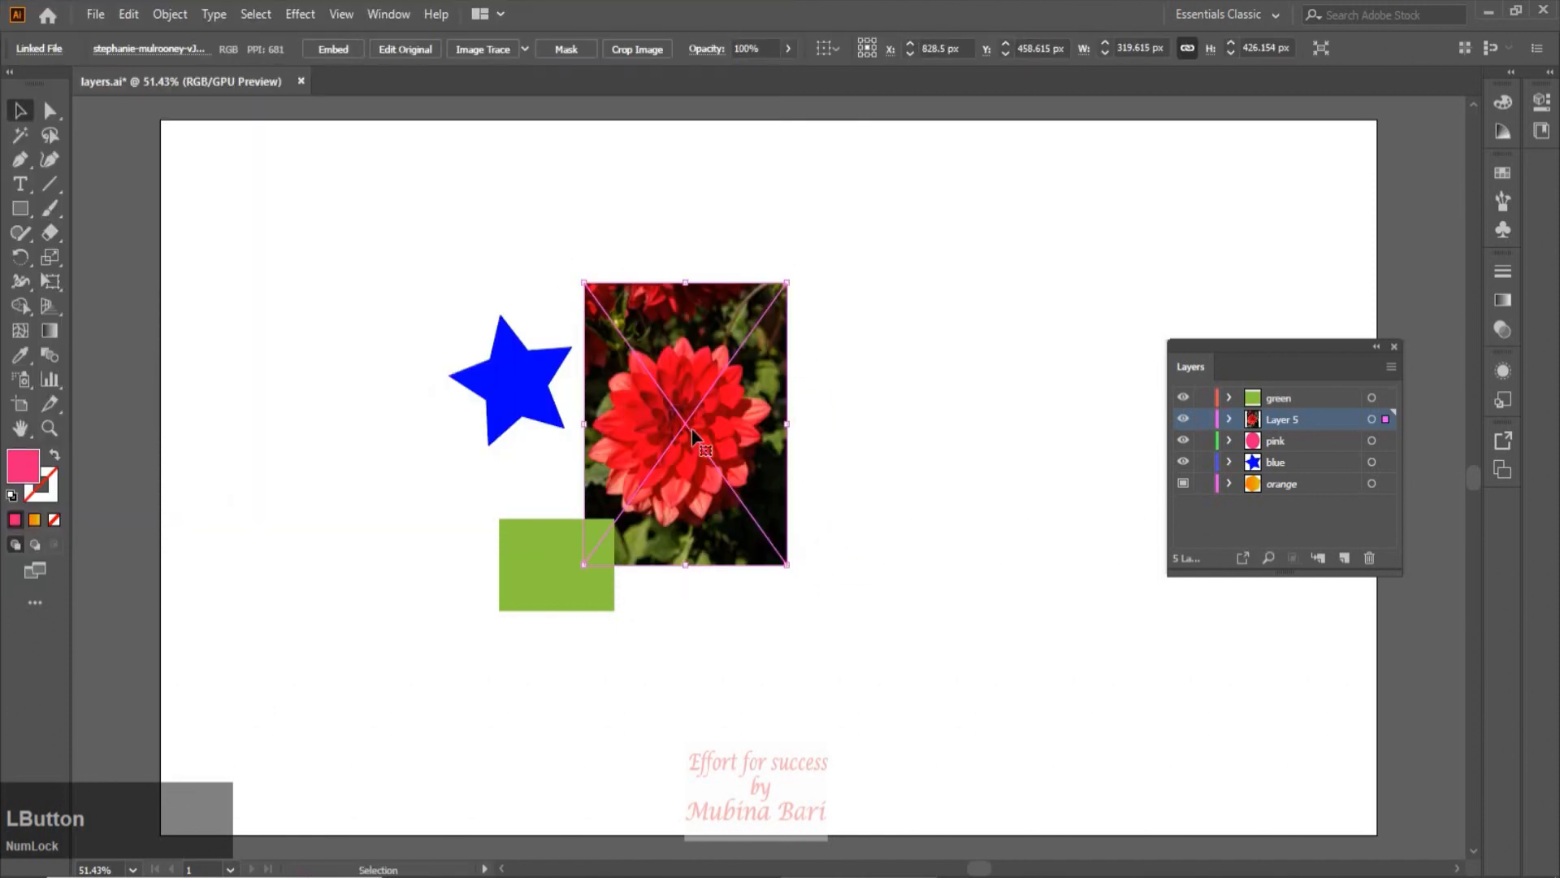
Embed the red flower photo and turn Layer 5 into a template layer.
click(335, 50)
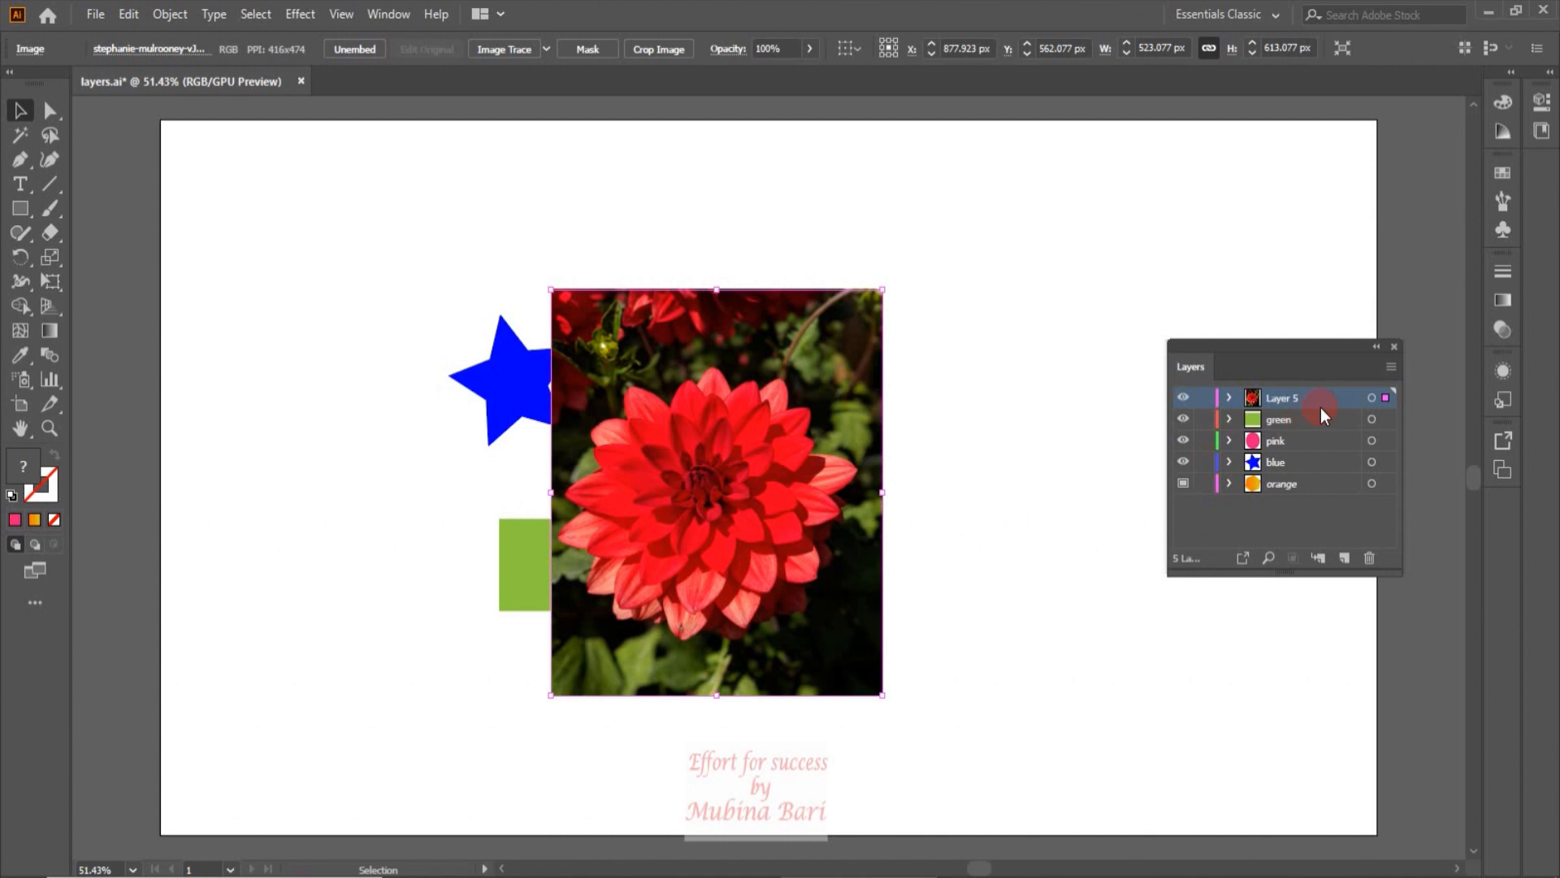
click(1388, 371)
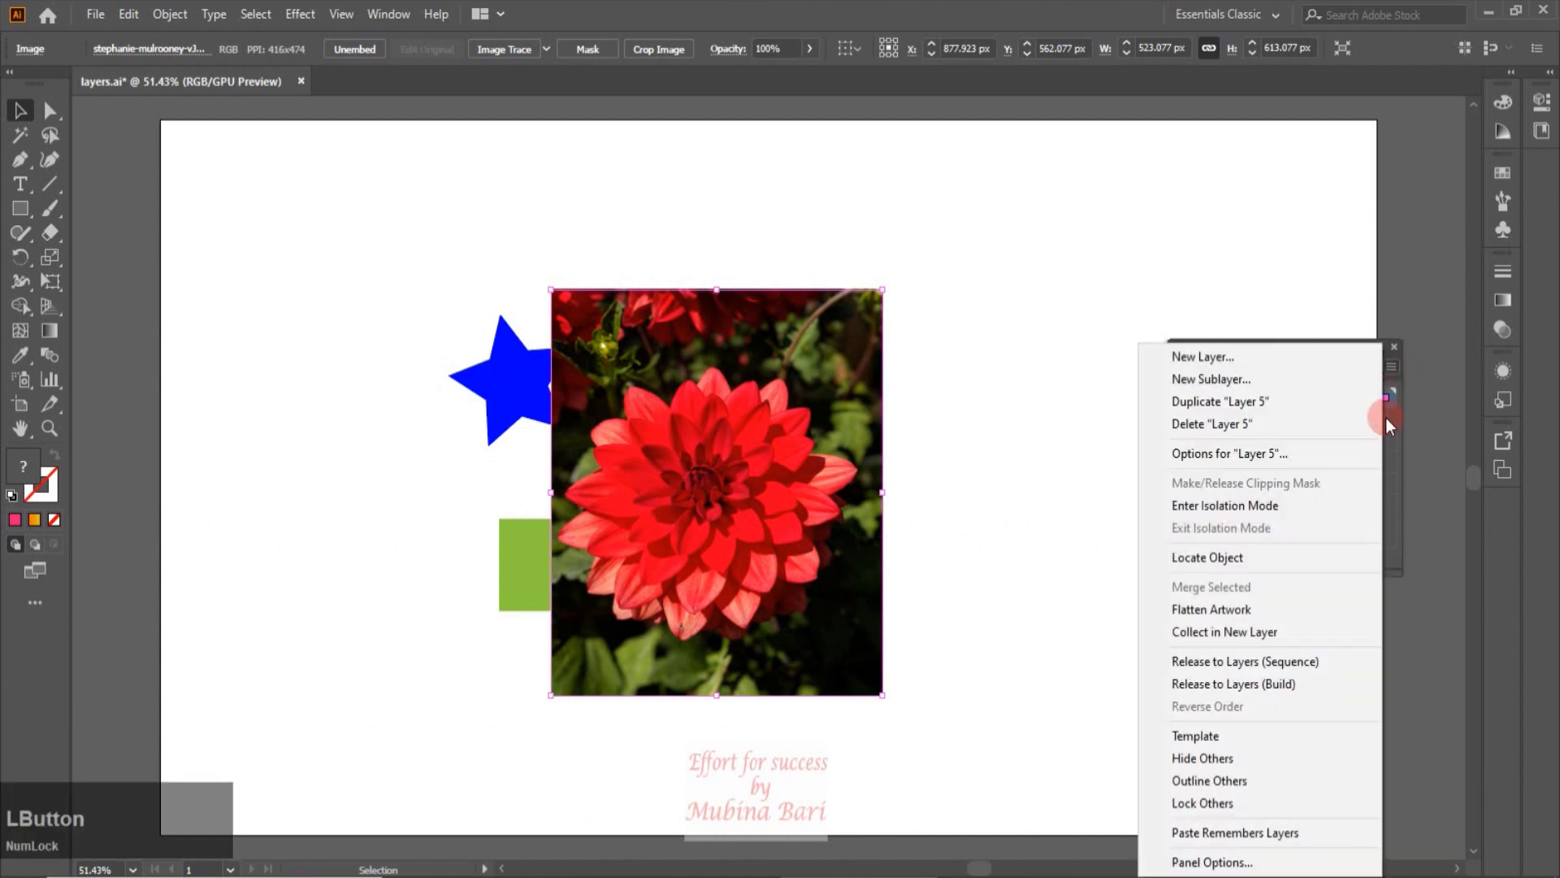
click(1219, 742)
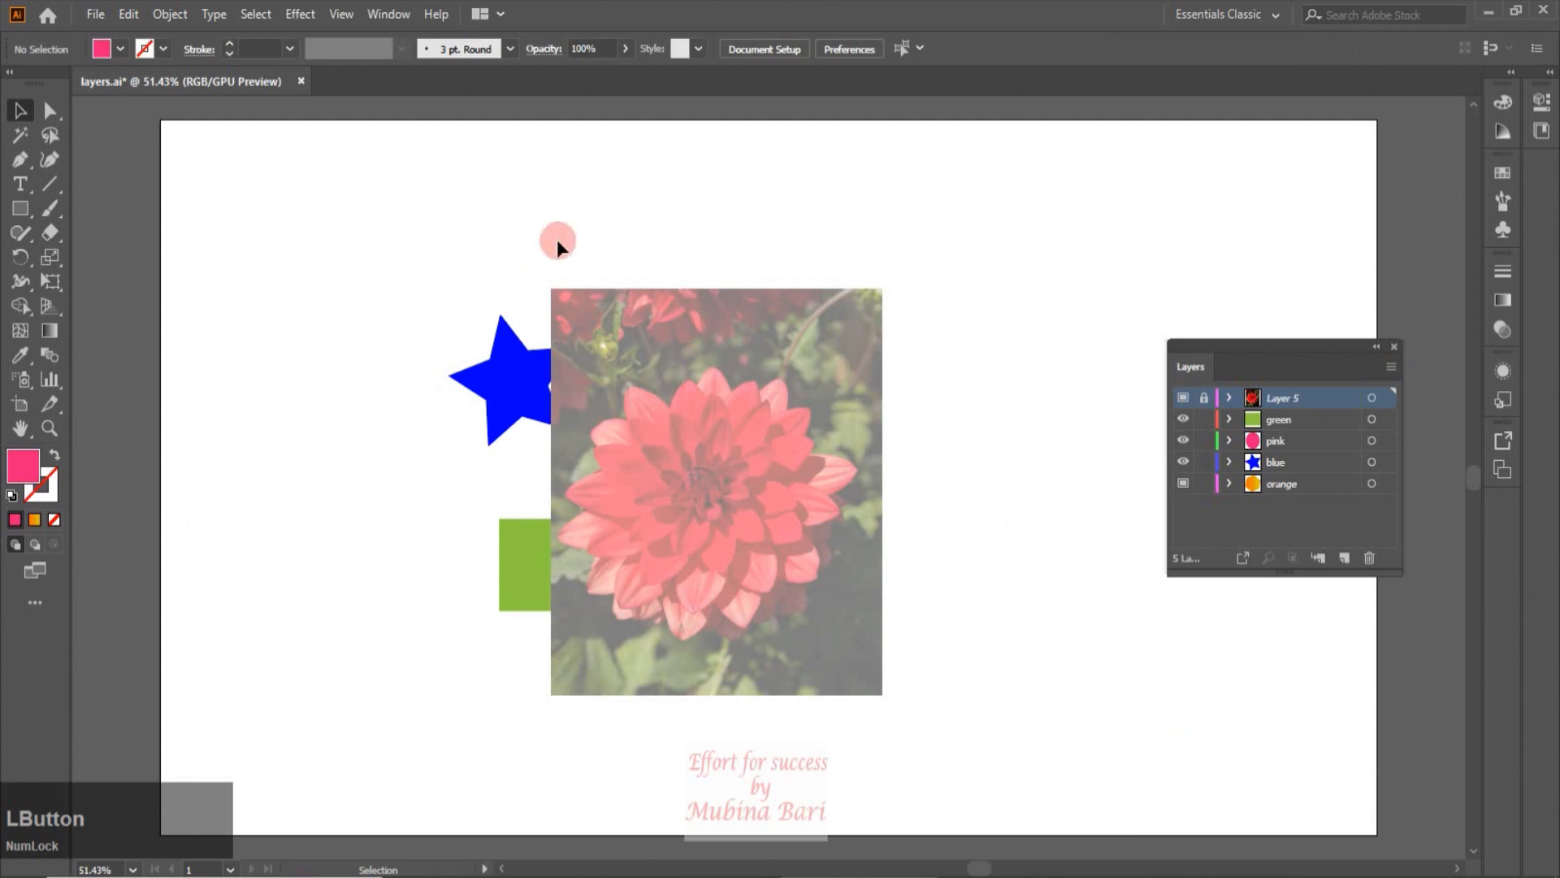
Move the orange hexagon beneath the dimmed photo down and right, and the pink ellipse out to the right of the photo.
drag(776, 458, 706, 465)
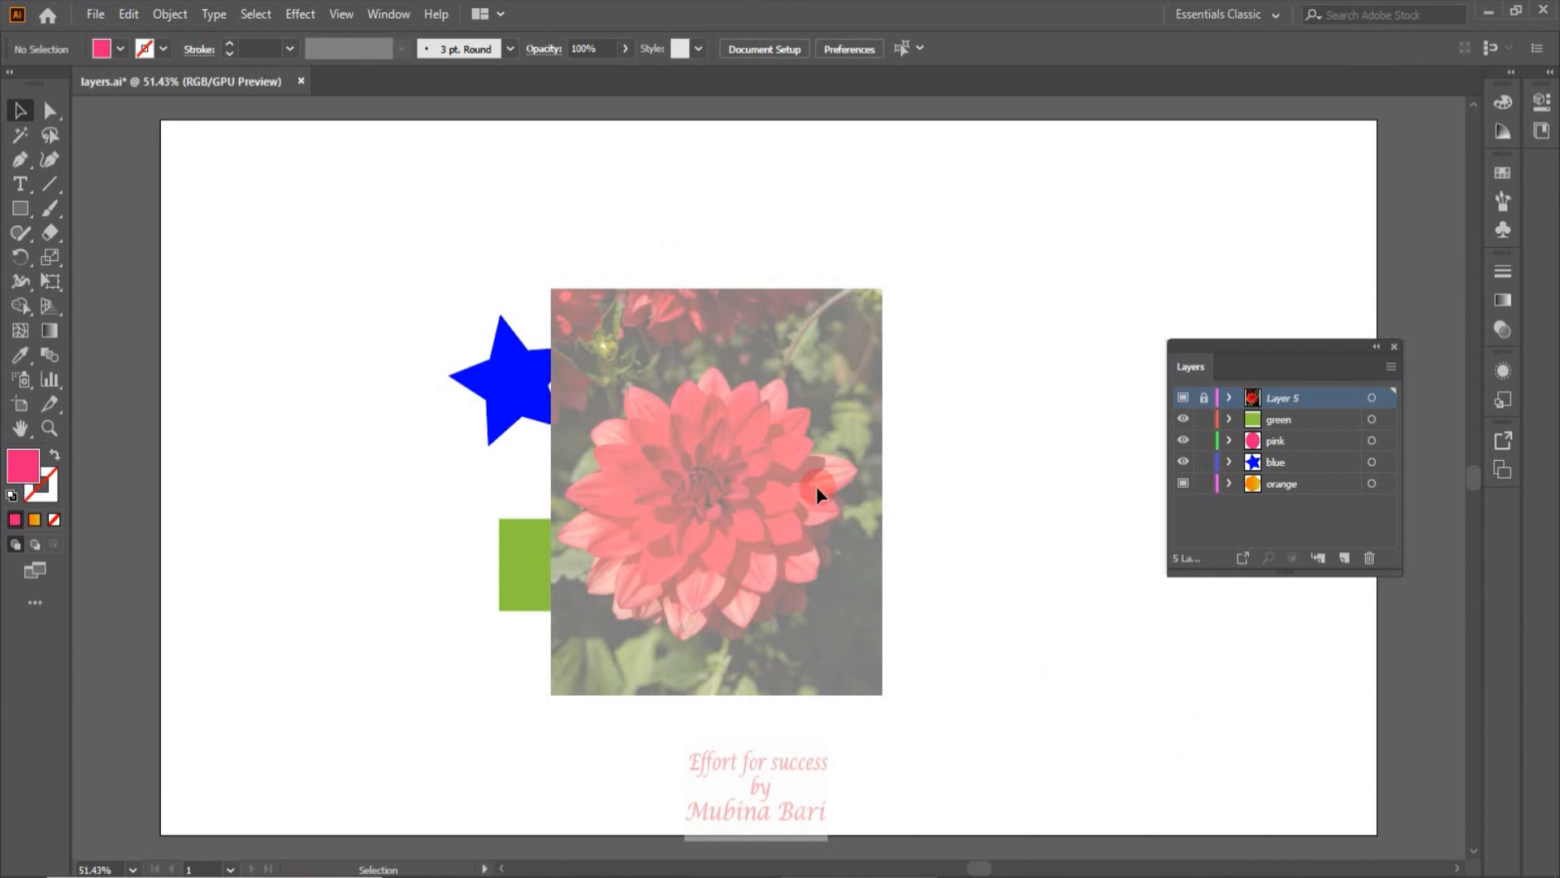
drag(779, 454, 774, 547)
drag(651, 490, 689, 531)
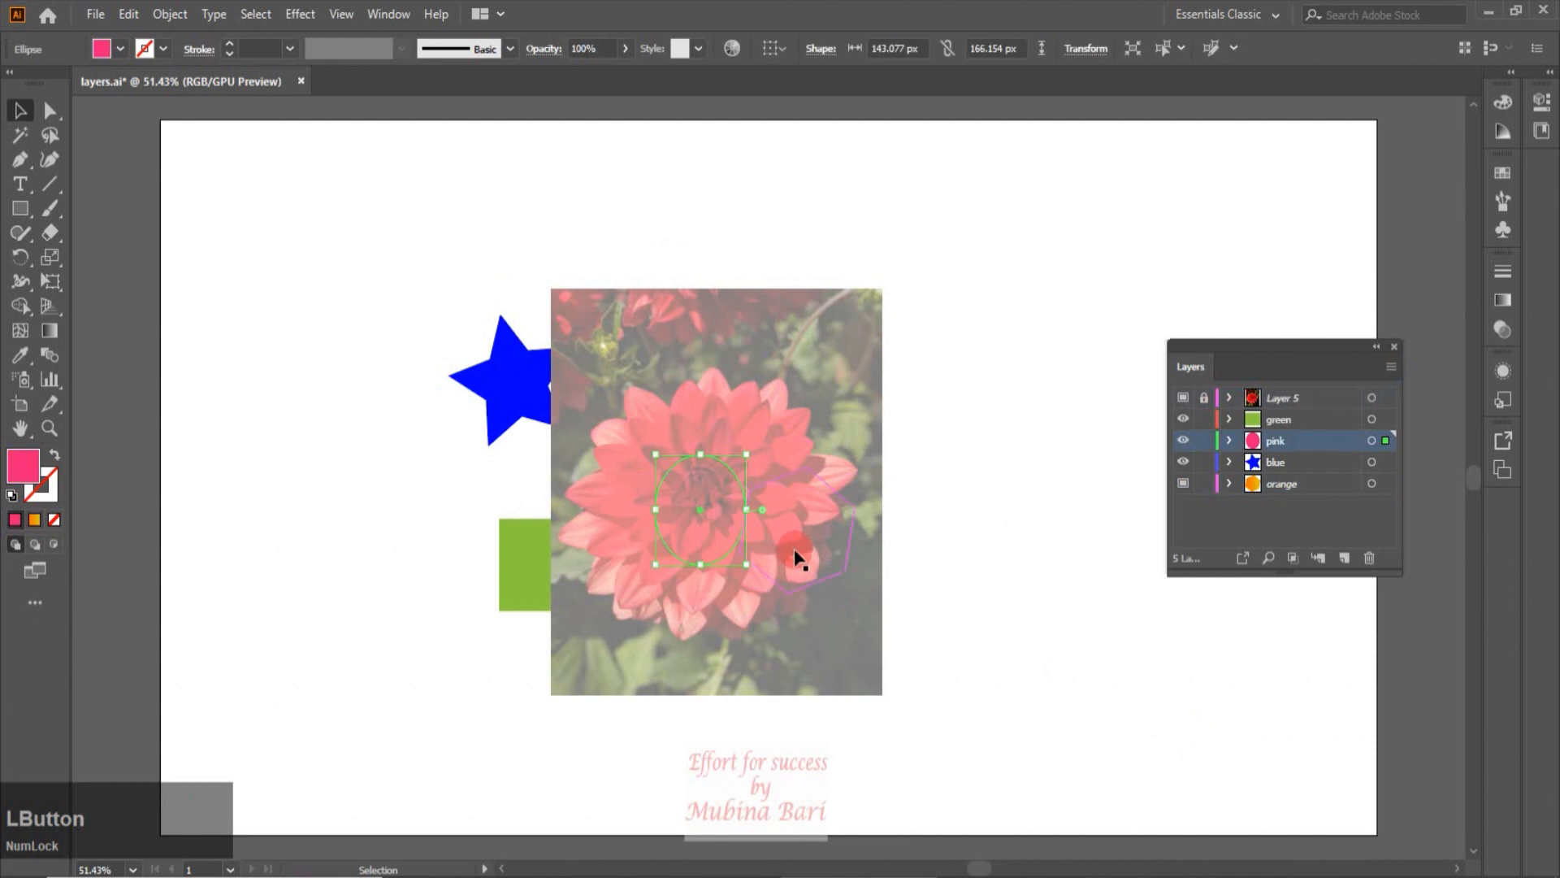
drag(711, 376, 782, 436)
drag(689, 492, 1005, 385)
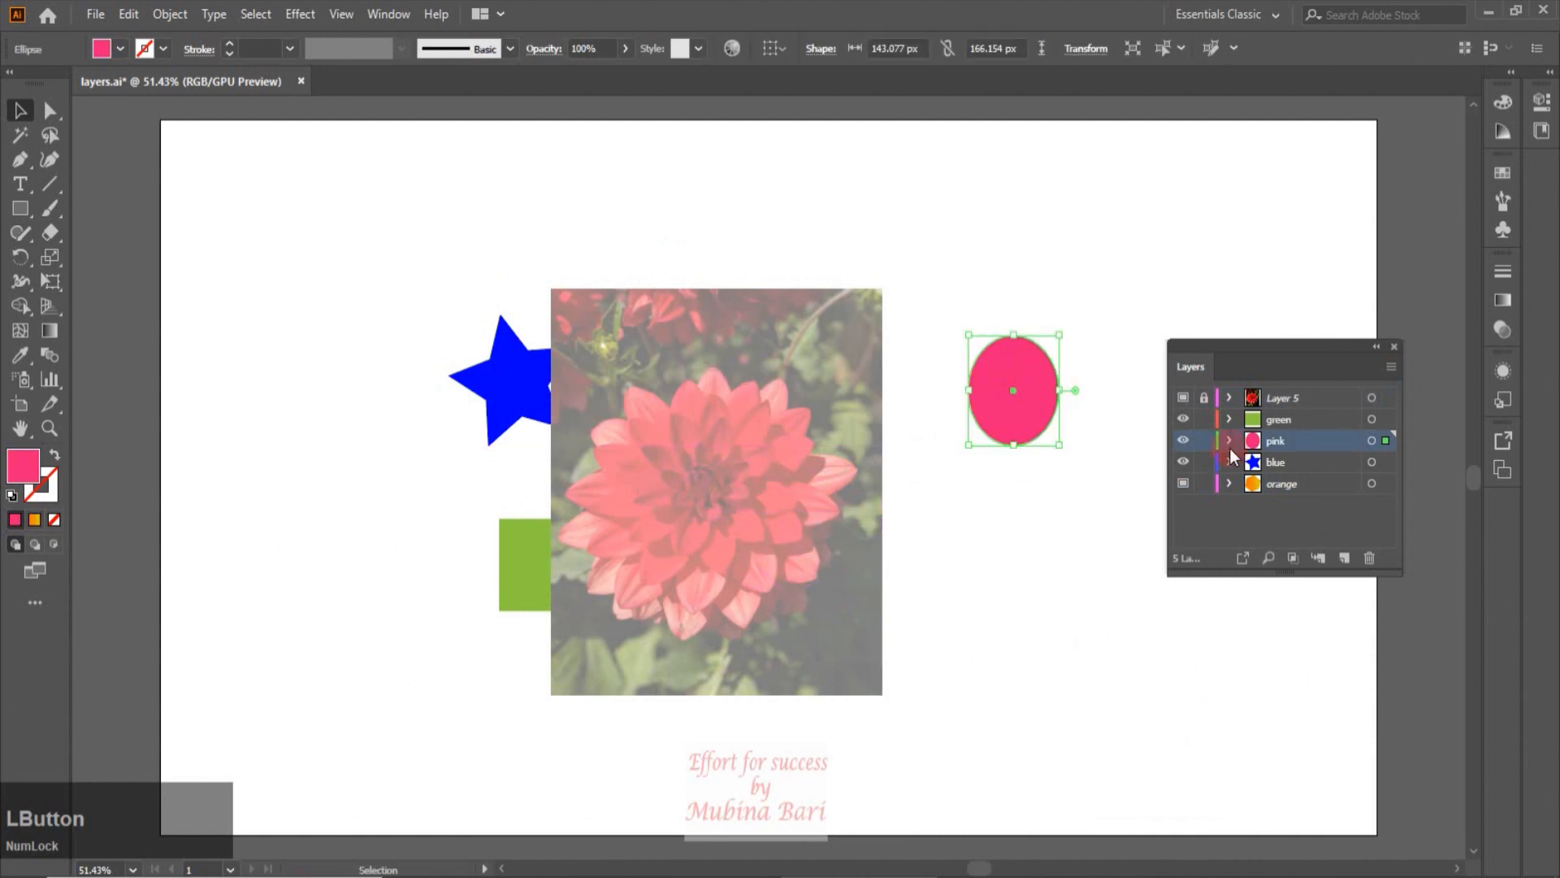
click(723, 482)
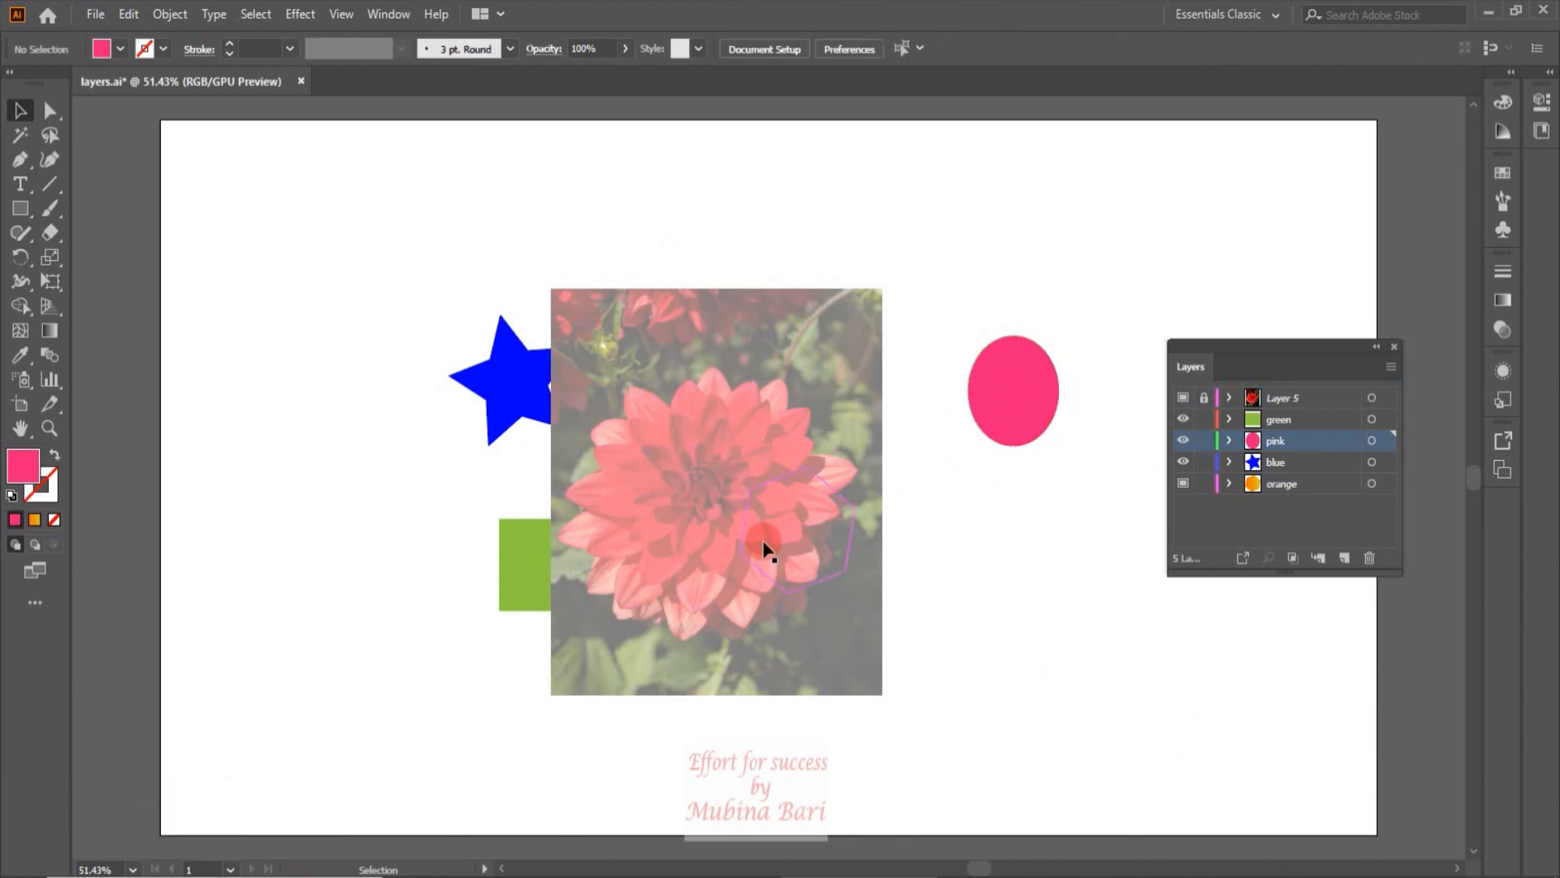
Delete Layer 5 with the flower photo, and clear the selection on the artboard.
click(1315, 398)
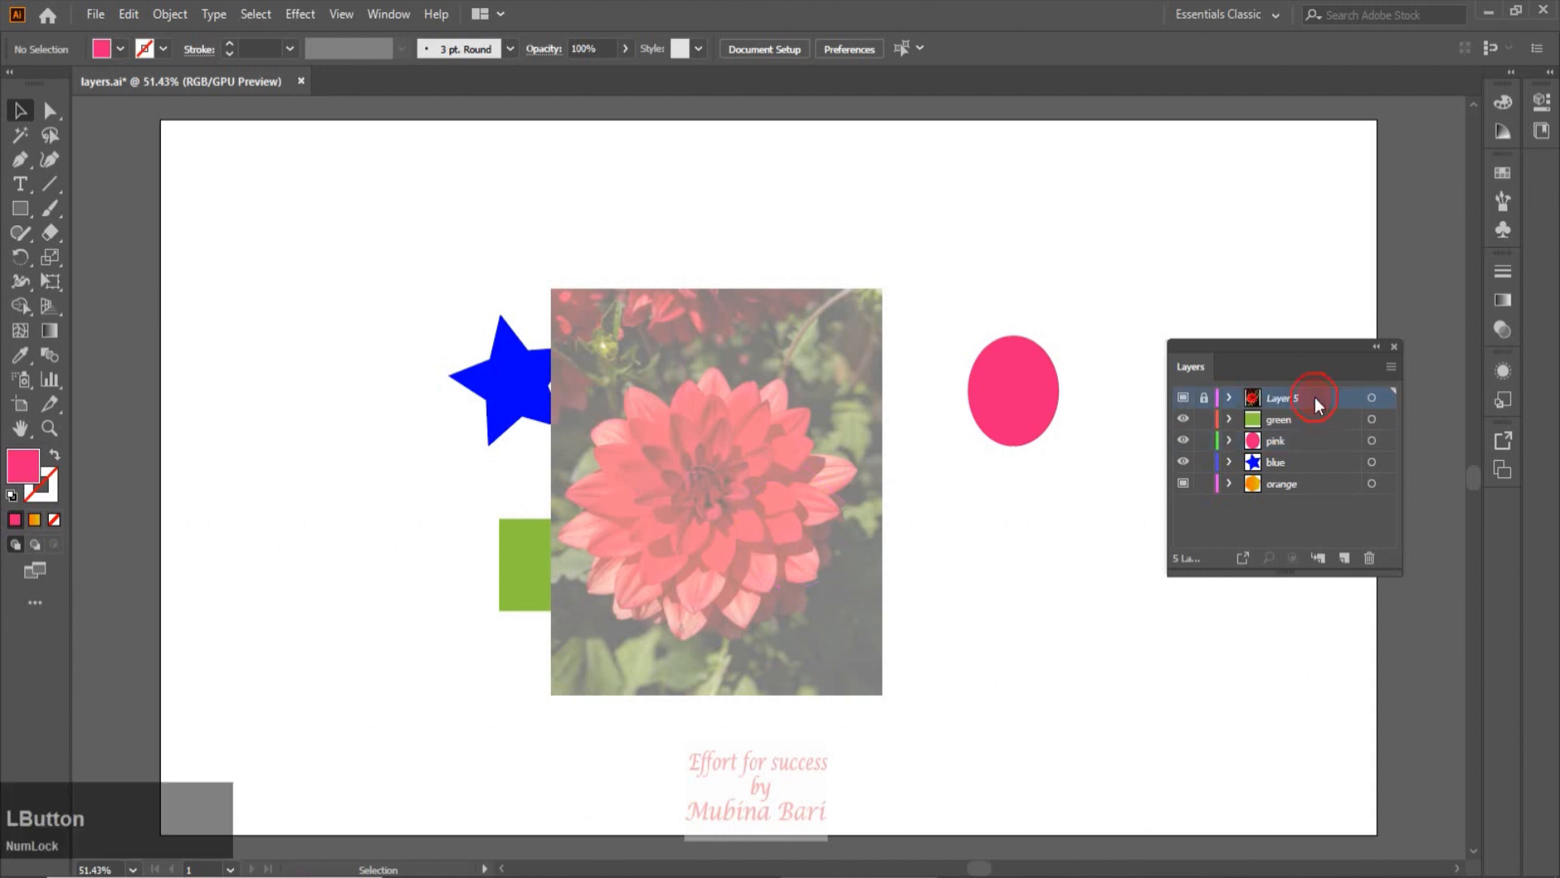
key(Delete)
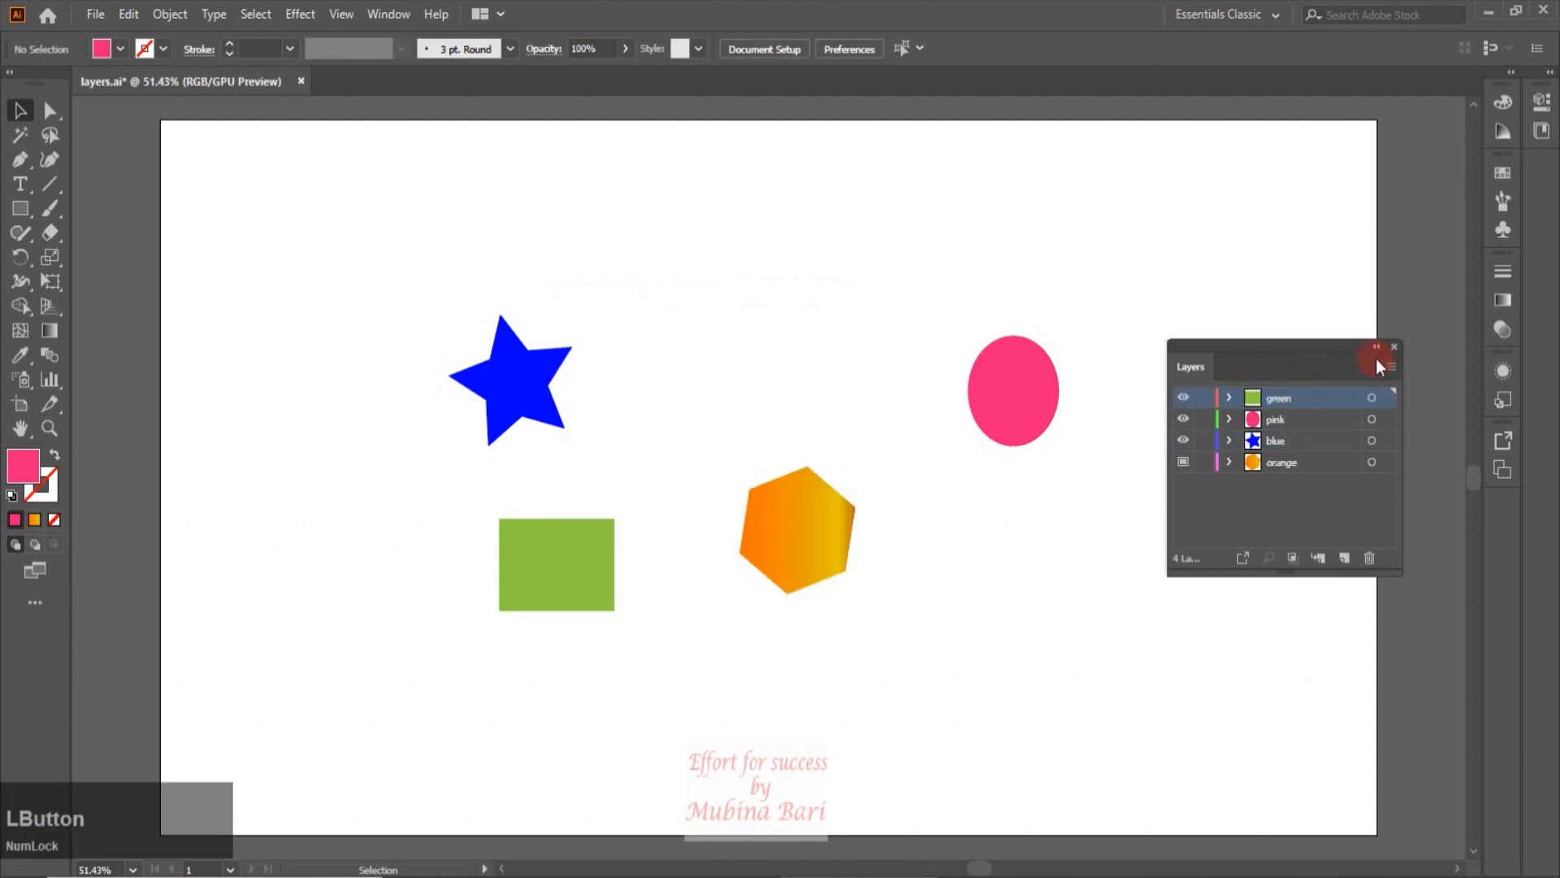
click(1385, 366)
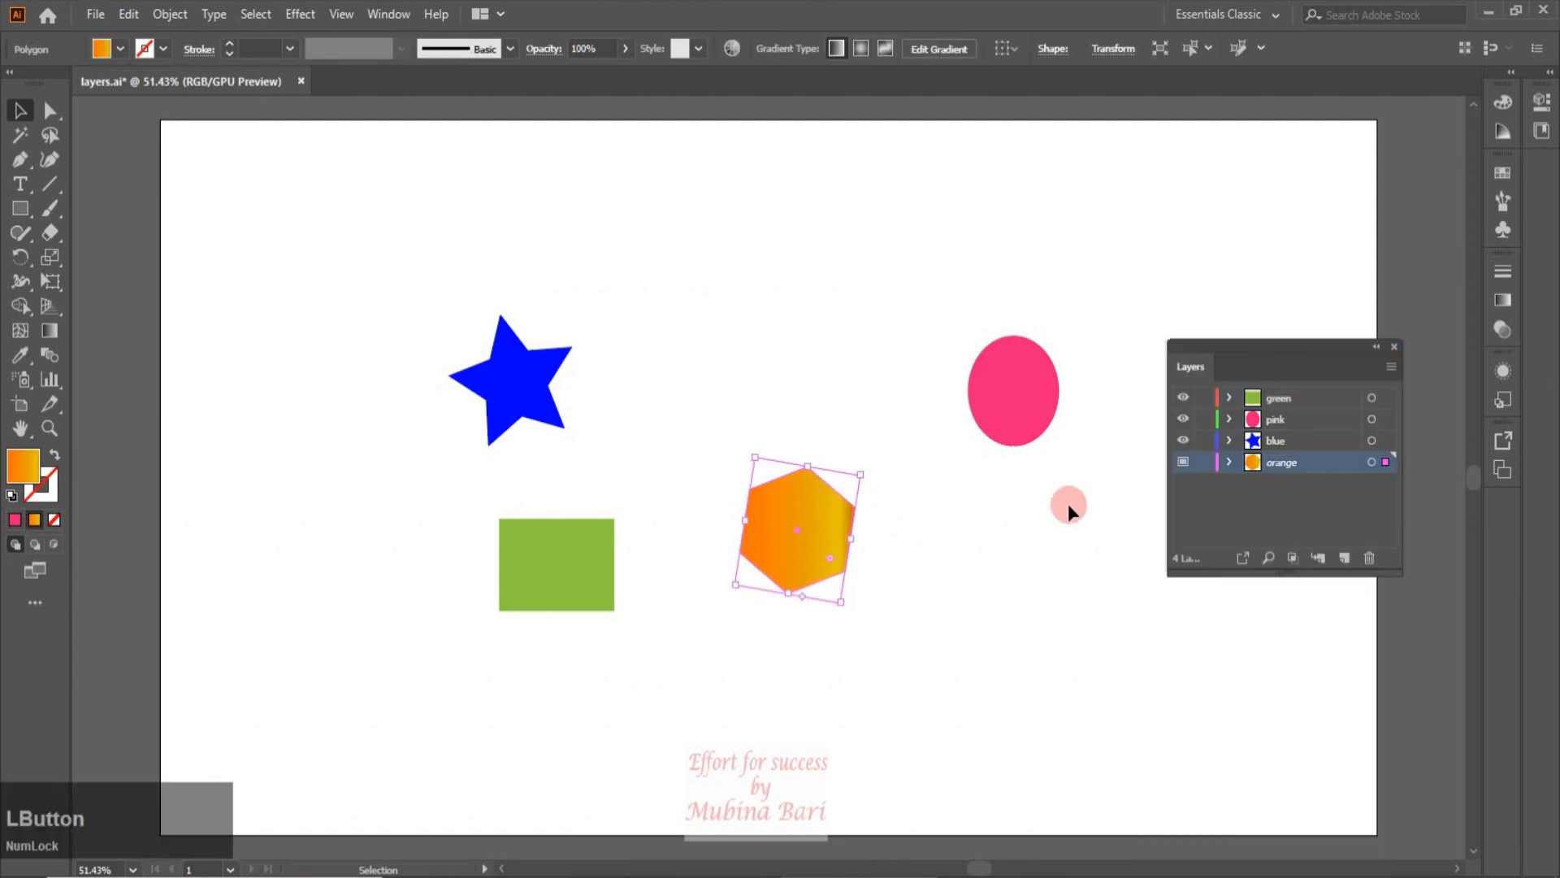
click(1068, 504)
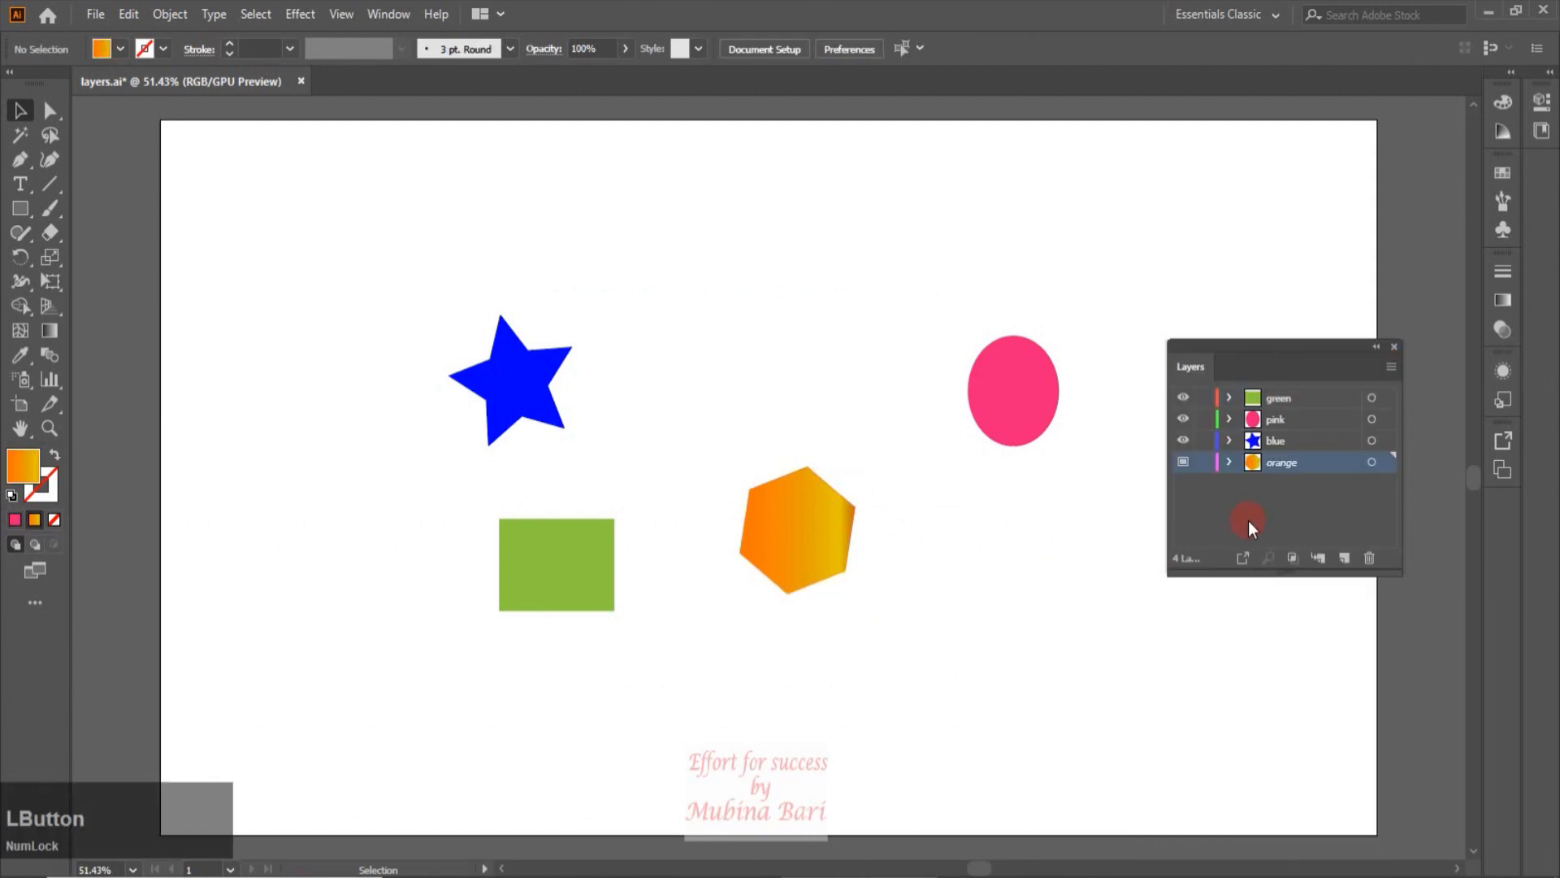
Hide all layers except green with Hide Others, and restore them with Show All Layers.
click(1315, 398)
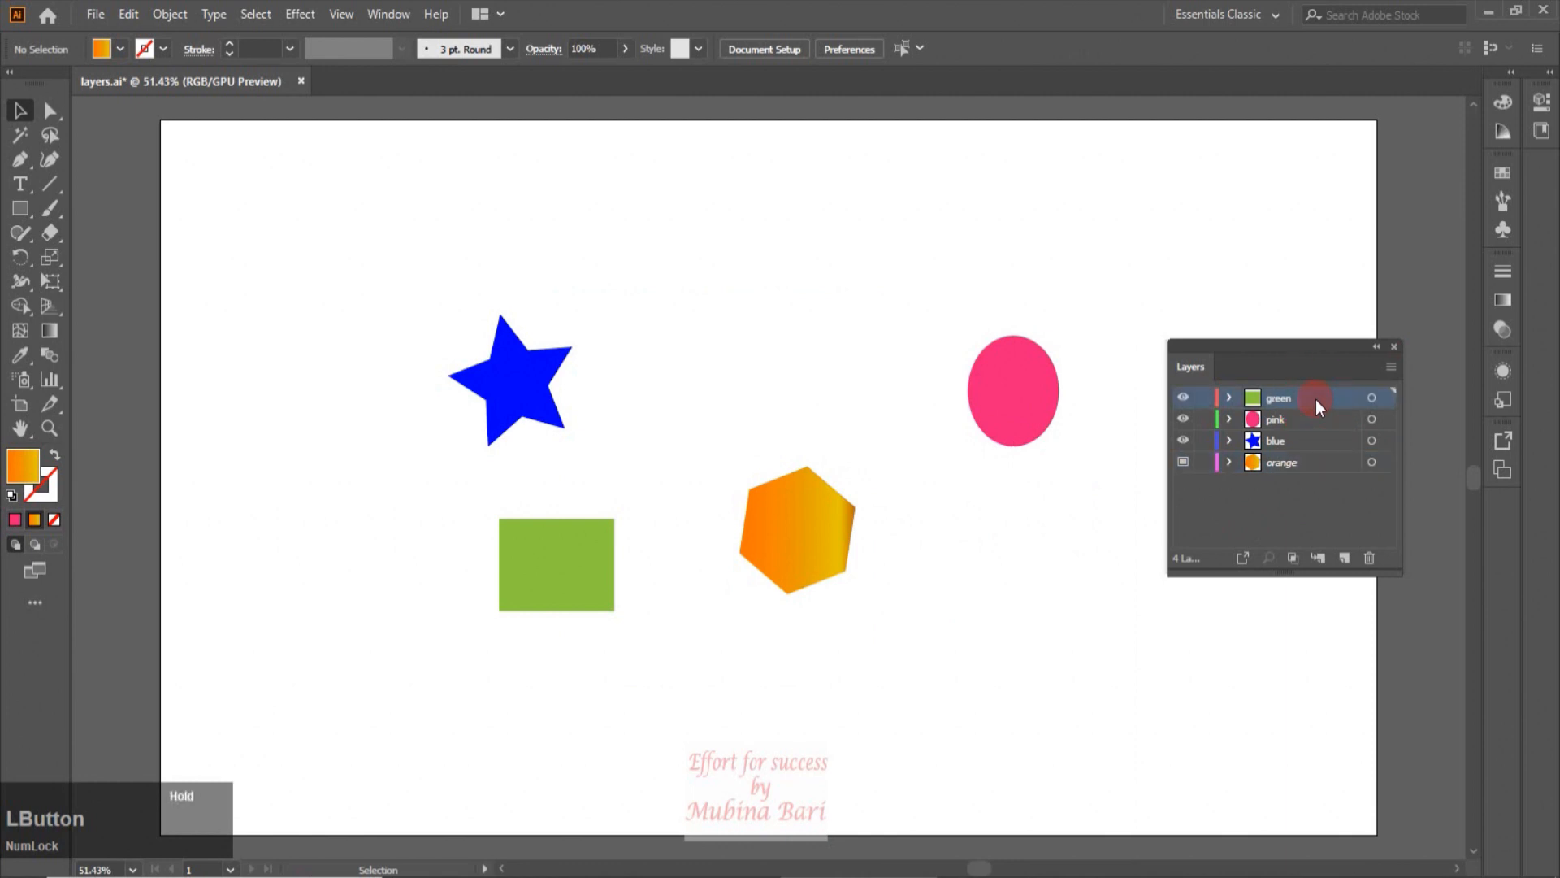
click(1392, 366)
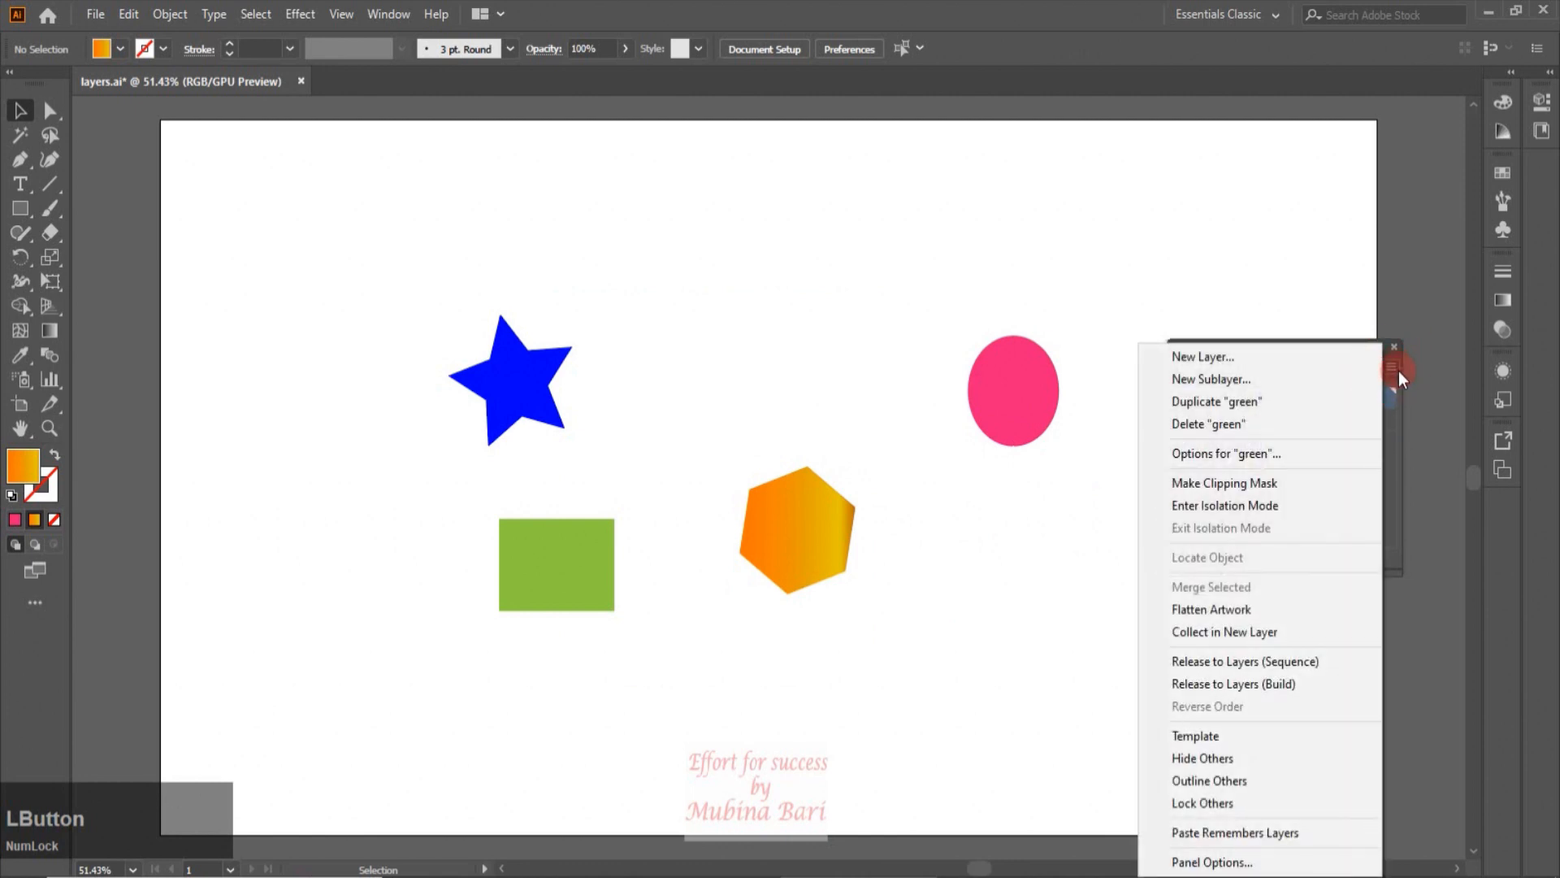
click(1265, 758)
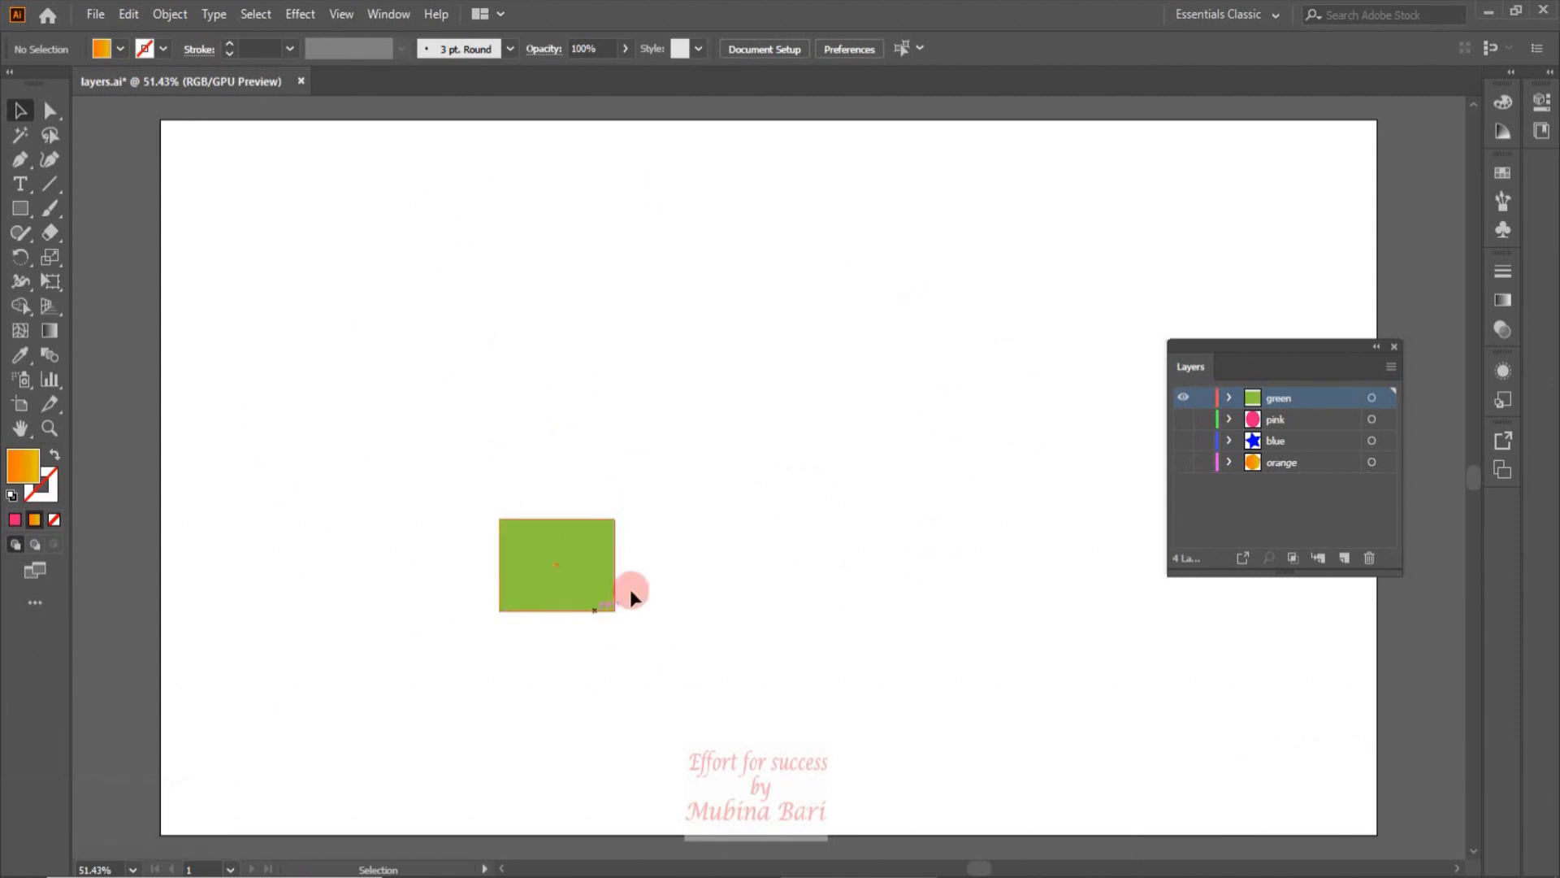
click(544, 608)
click(1115, 547)
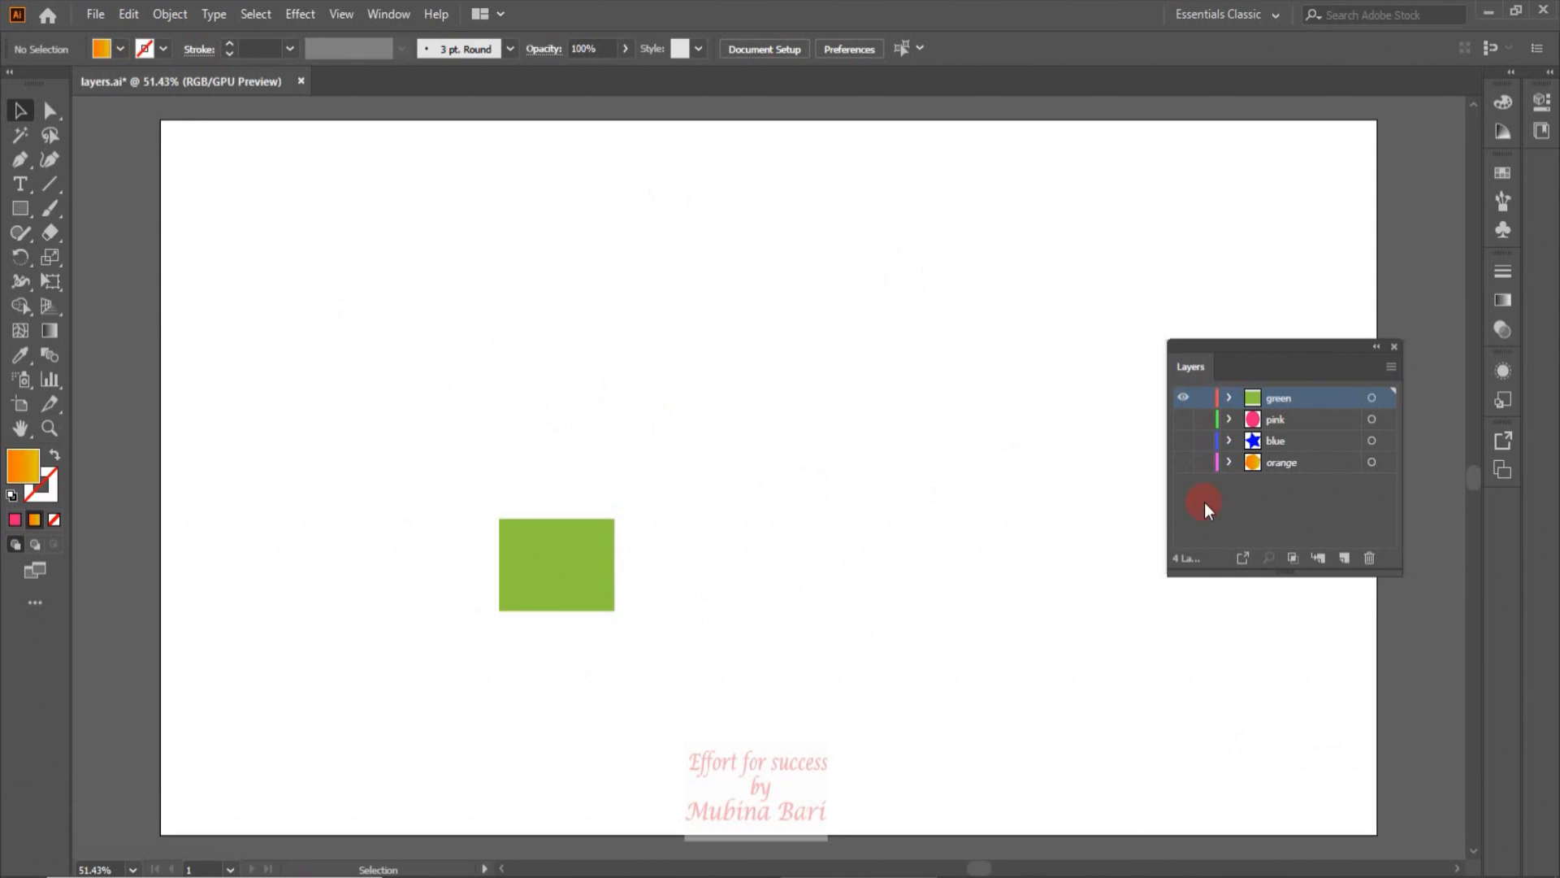
click(1391, 368)
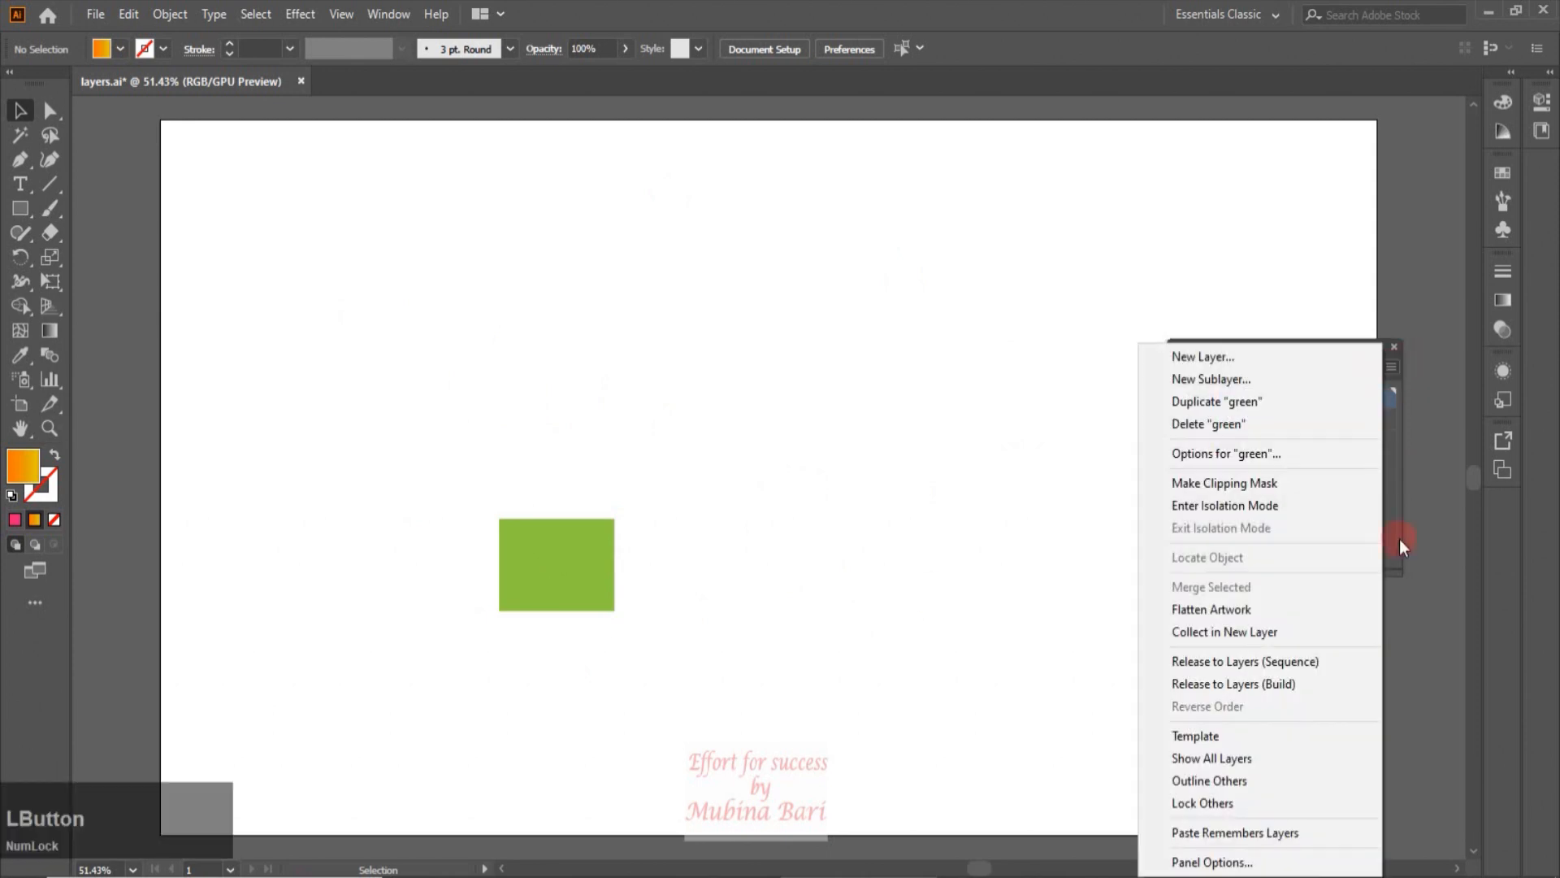
click(1265, 754)
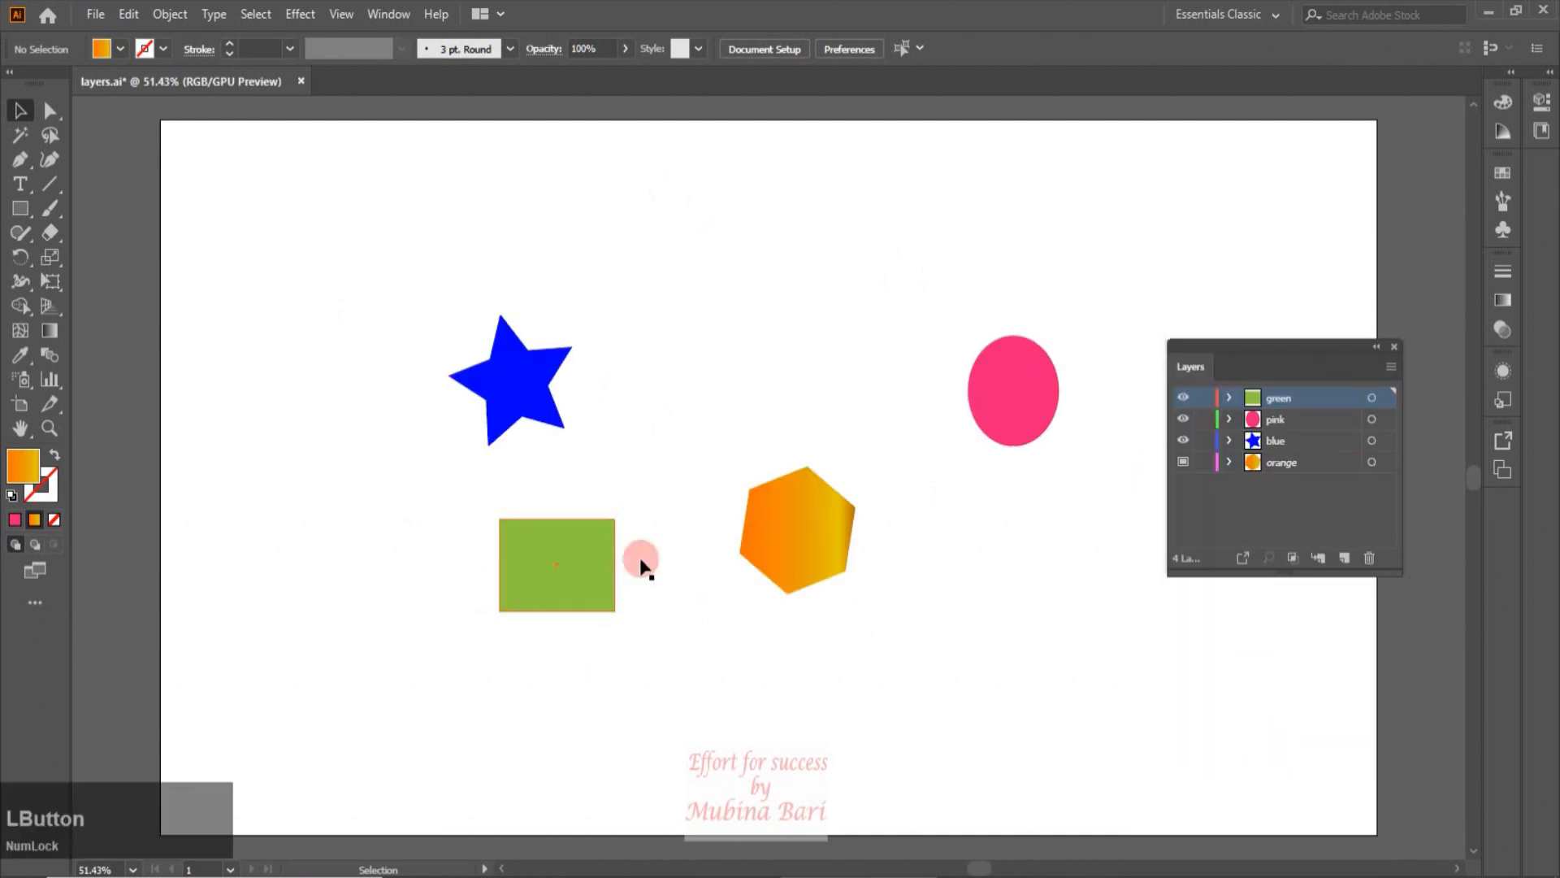
Display every layer except green as outlines with Outline Others, and restore them with Preview All Layers.
click(1394, 367)
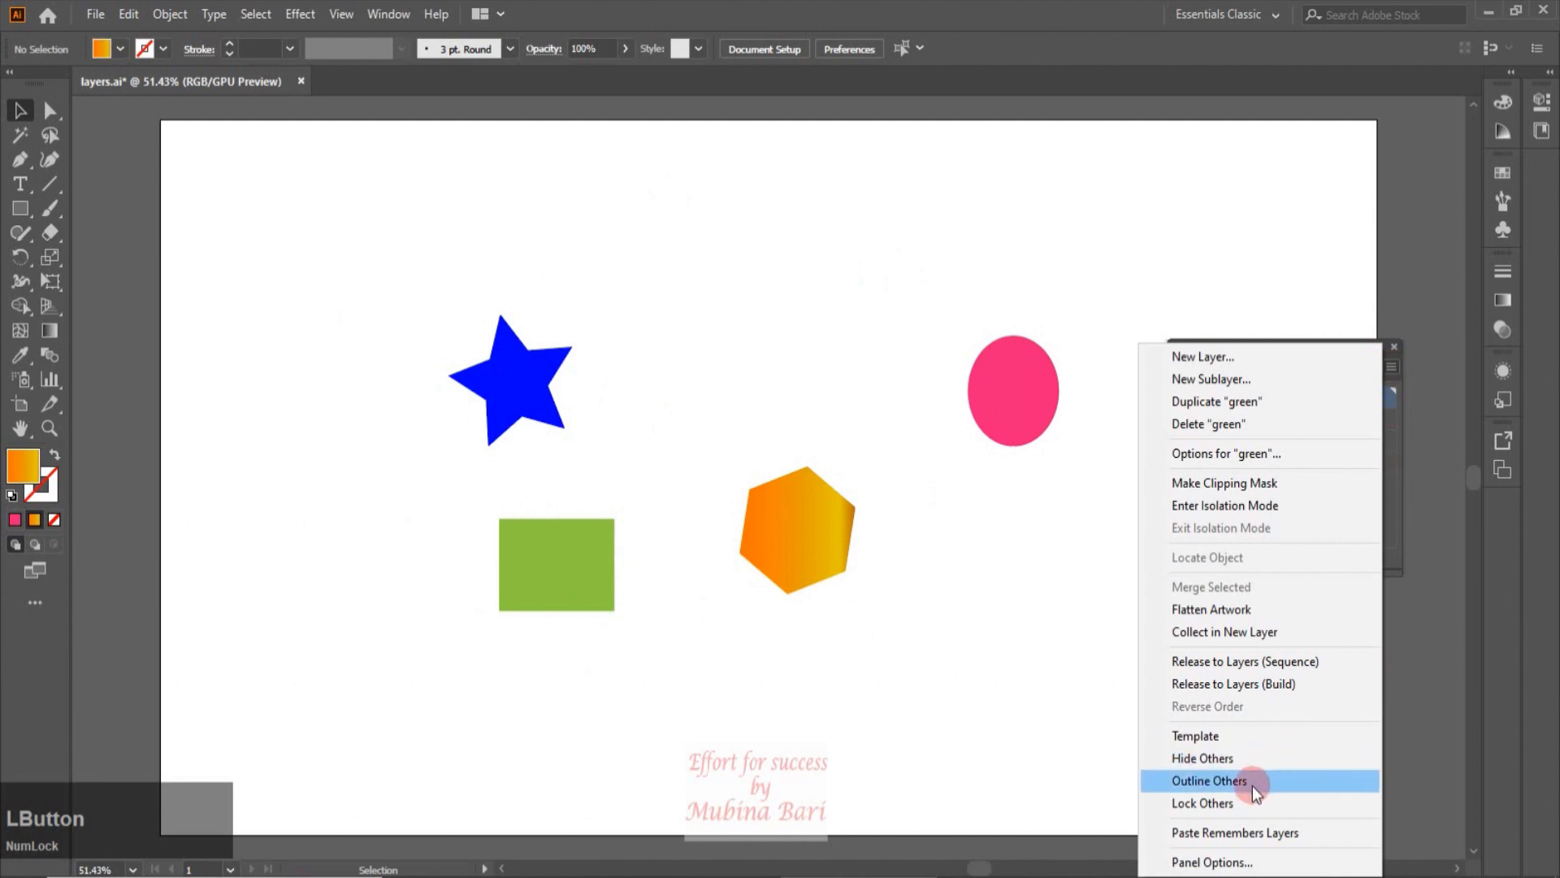
click(1209, 781)
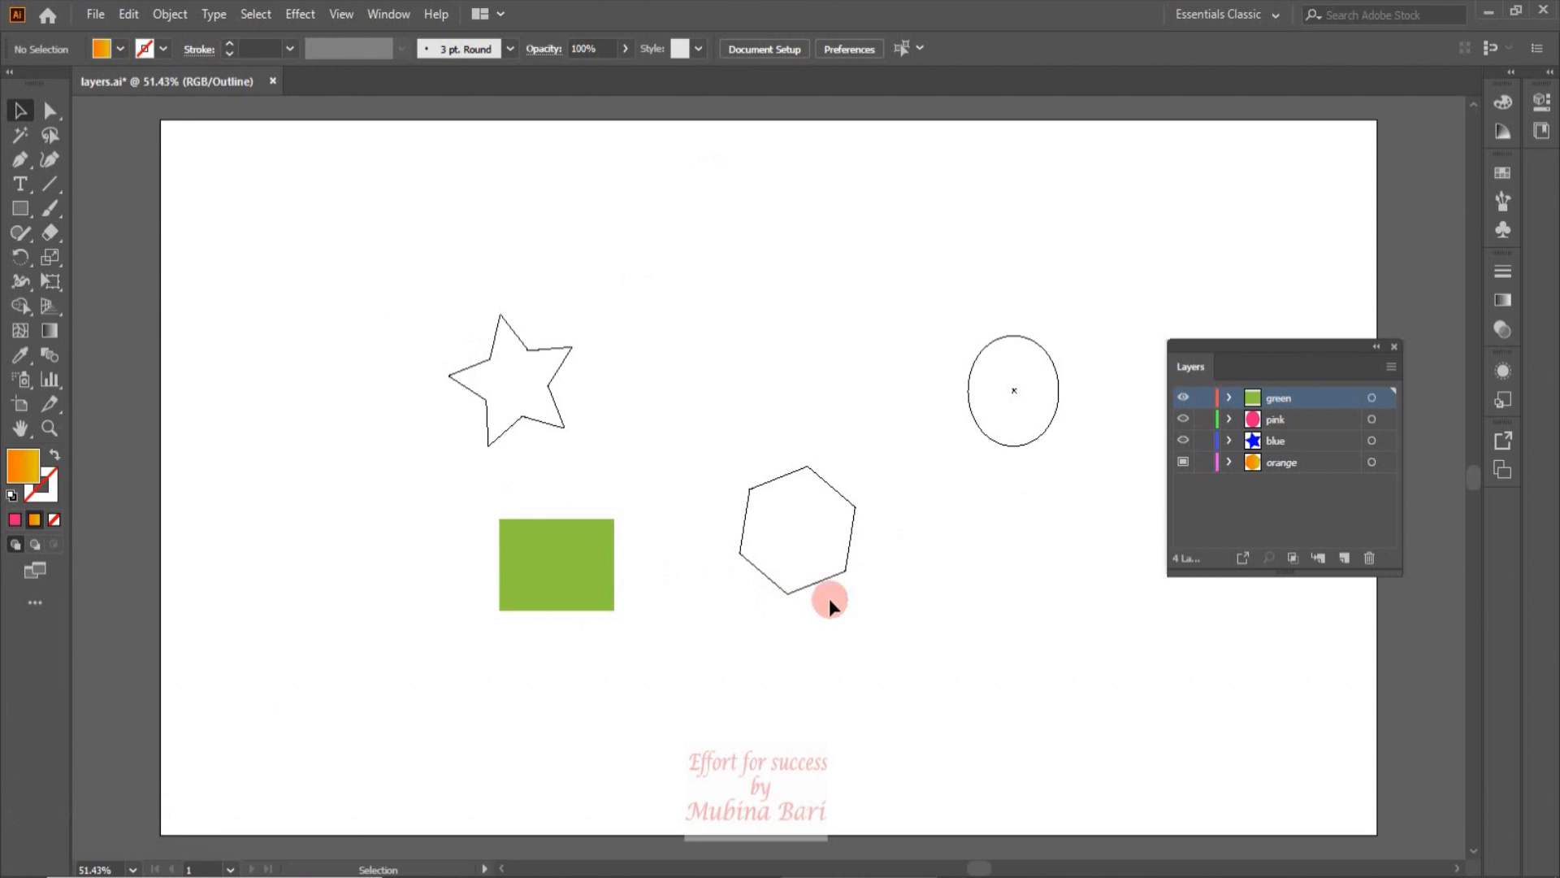
click(1391, 367)
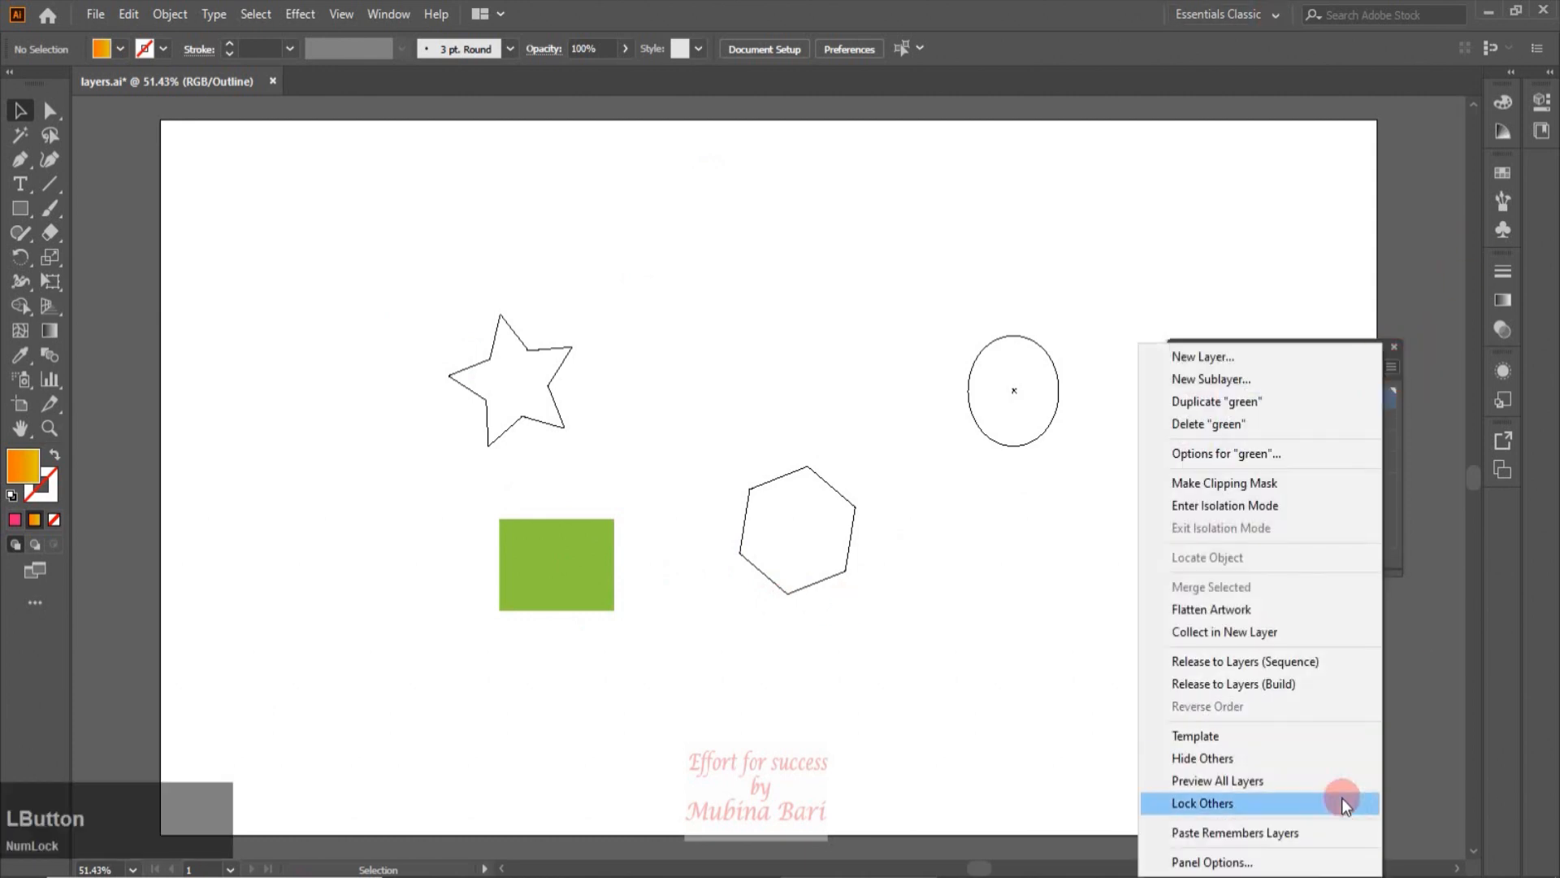
click(1211, 785)
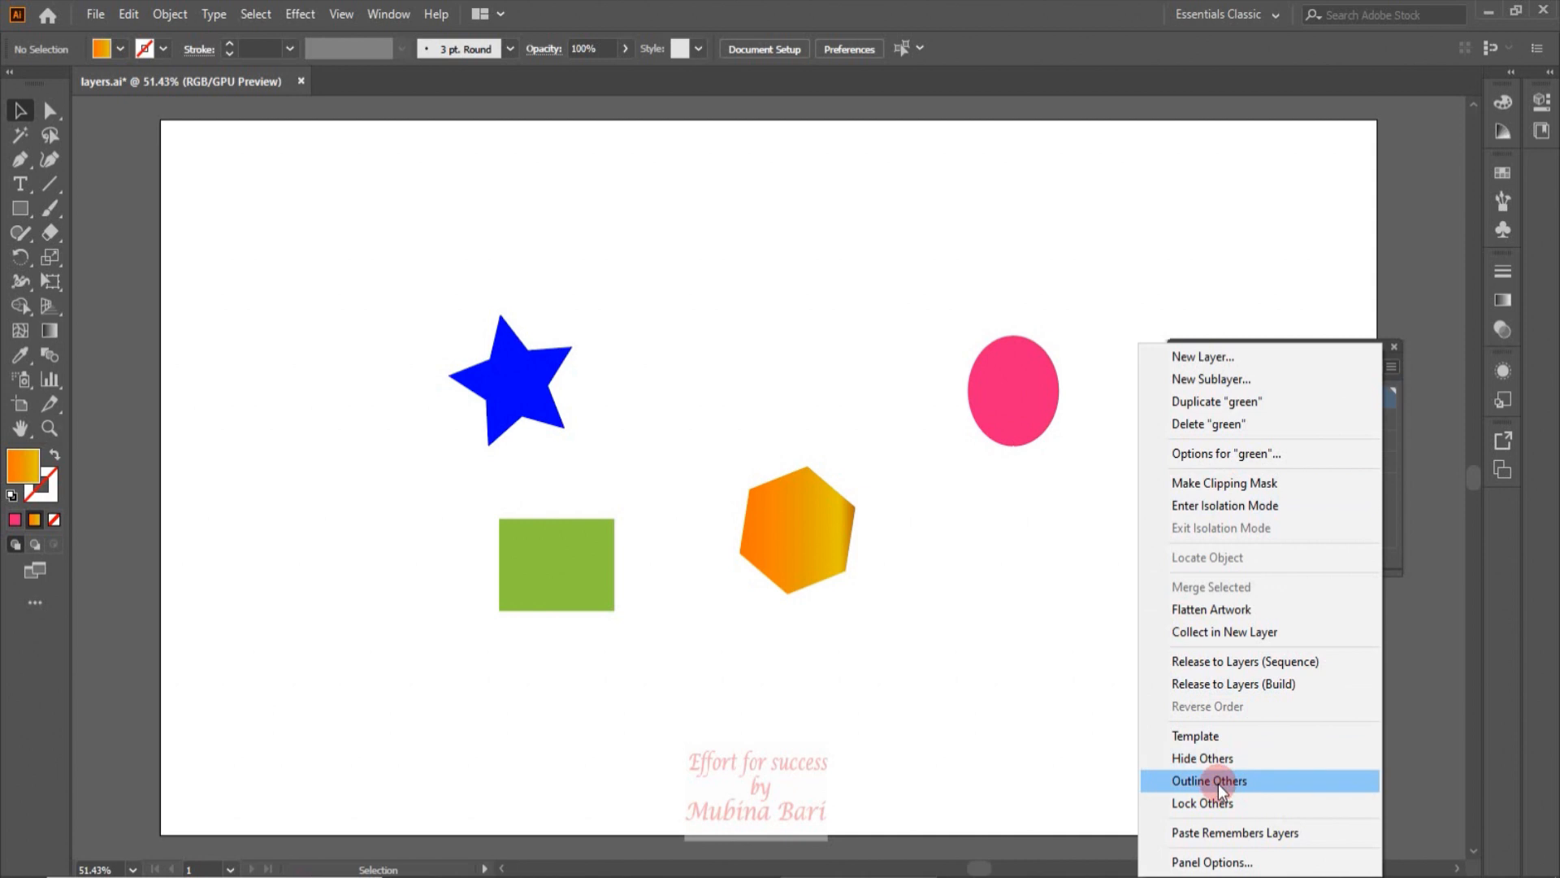
click(1236, 289)
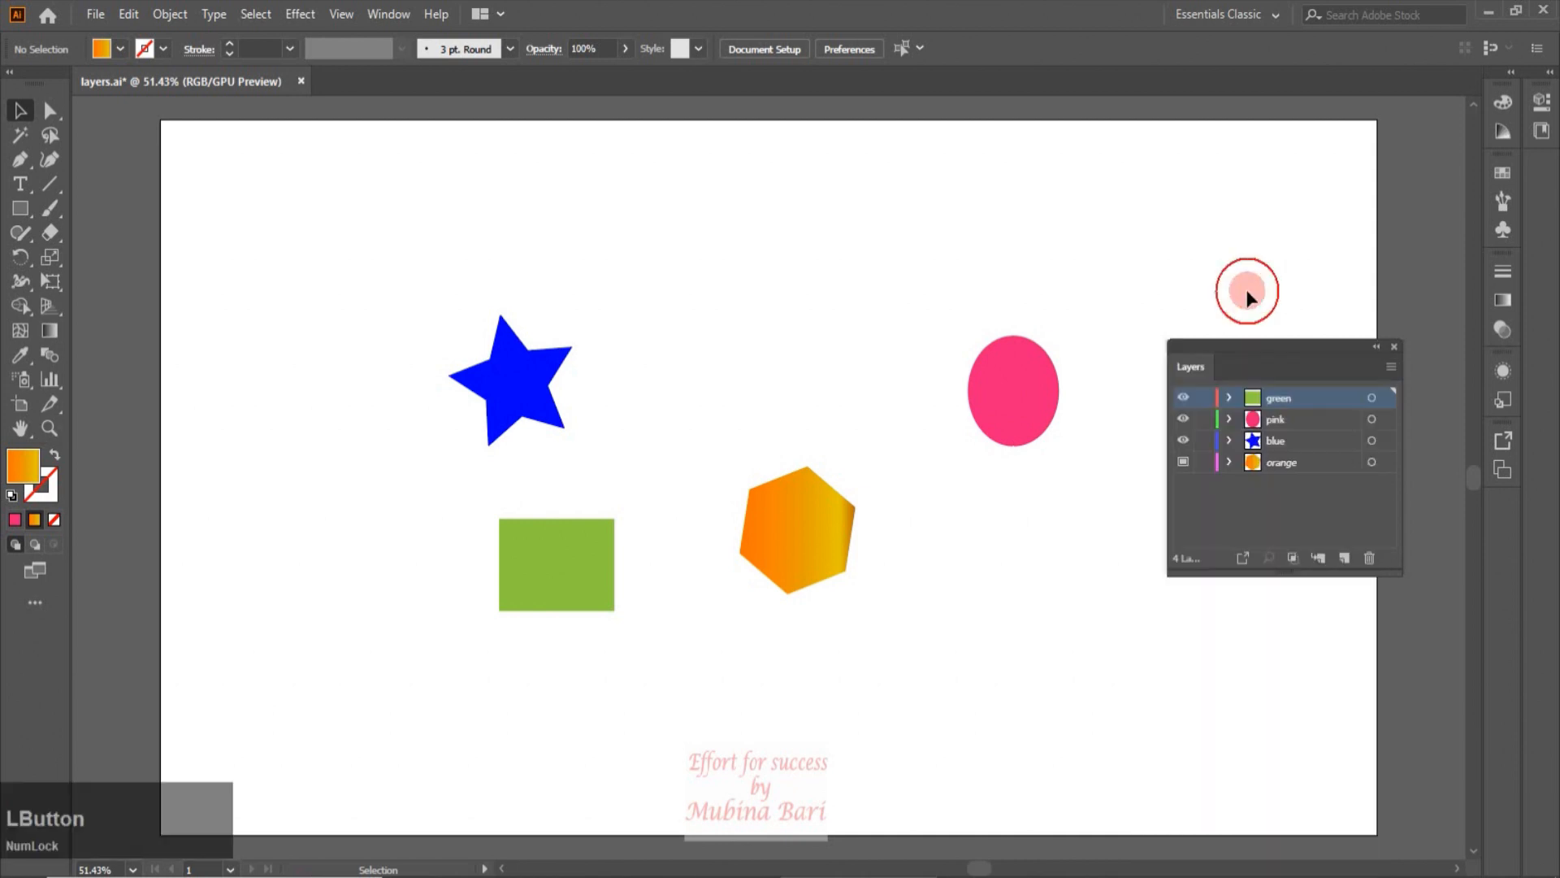
Hide all layers except green through its visibility toggle, and show the pink, blue and orange layers again one by one.
alt+click(1183, 404)
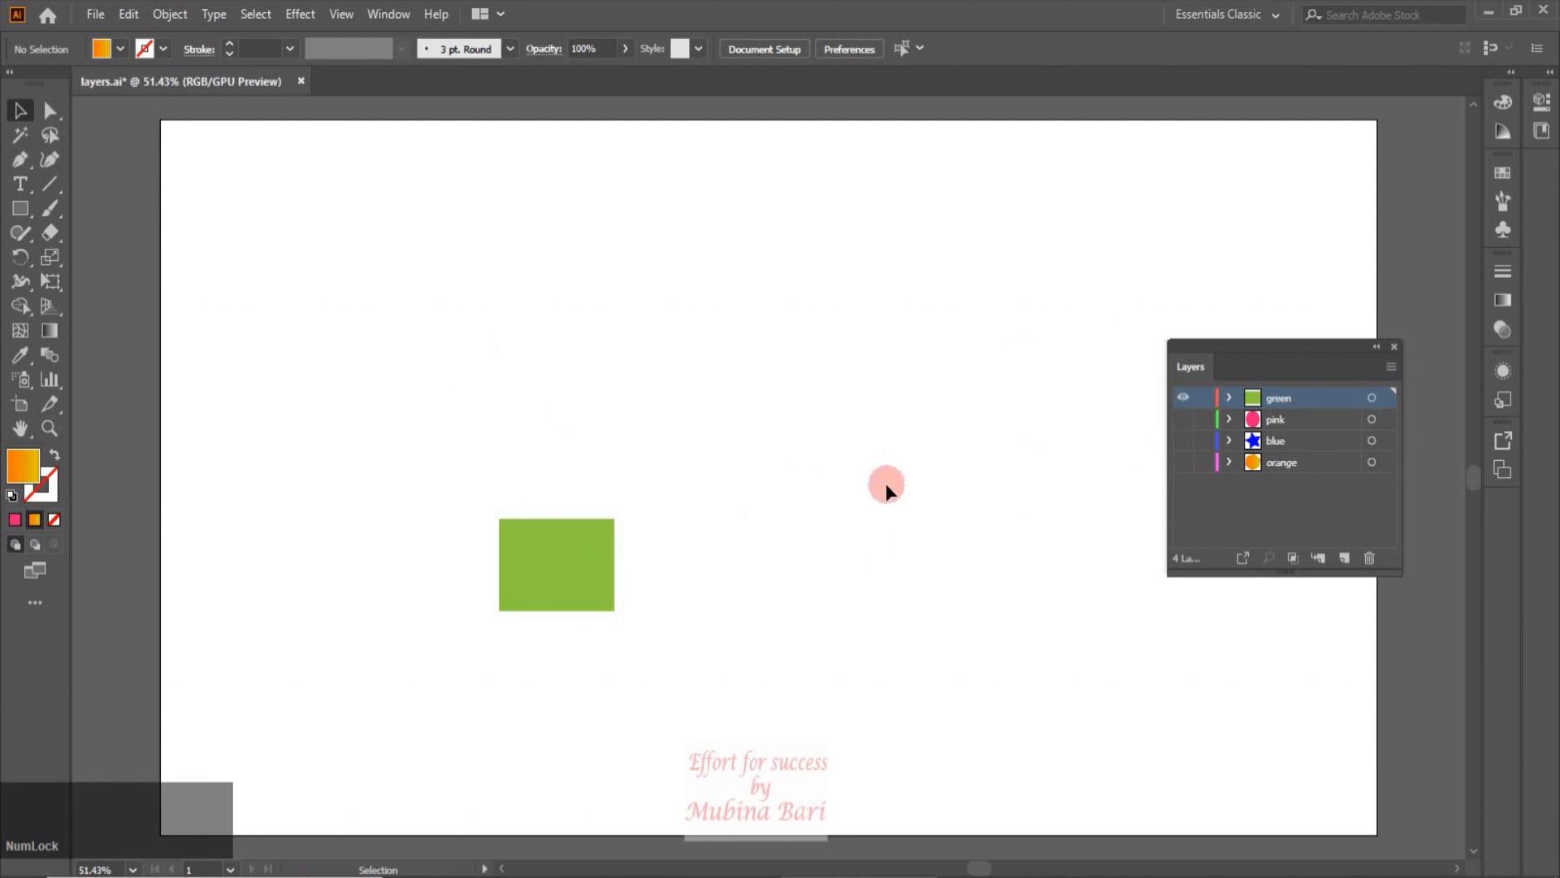
click(1183, 420)
click(1183, 440)
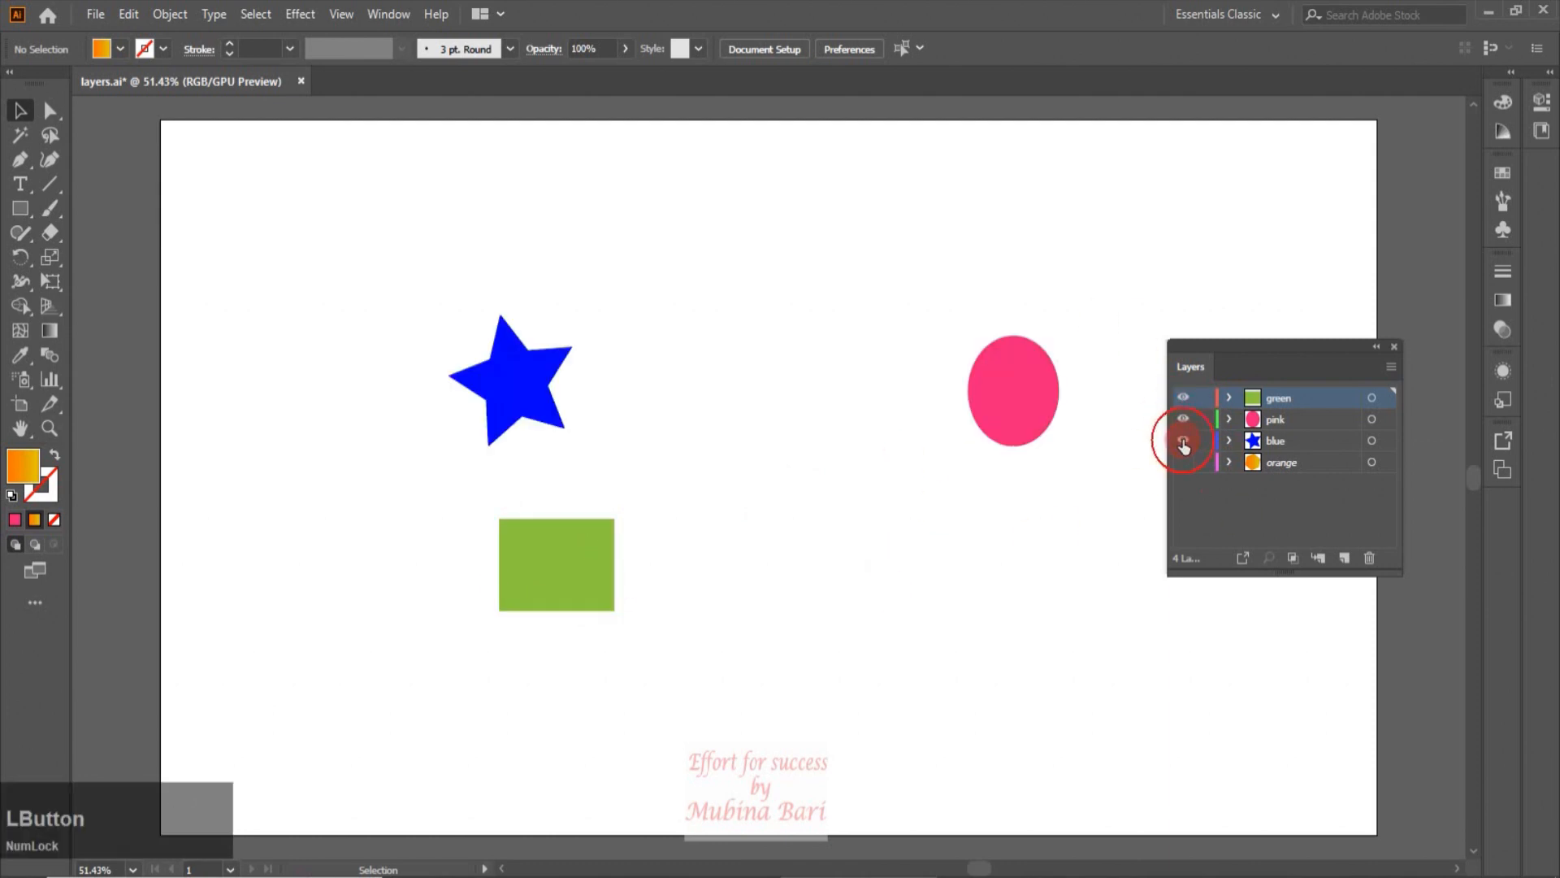
click(1183, 462)
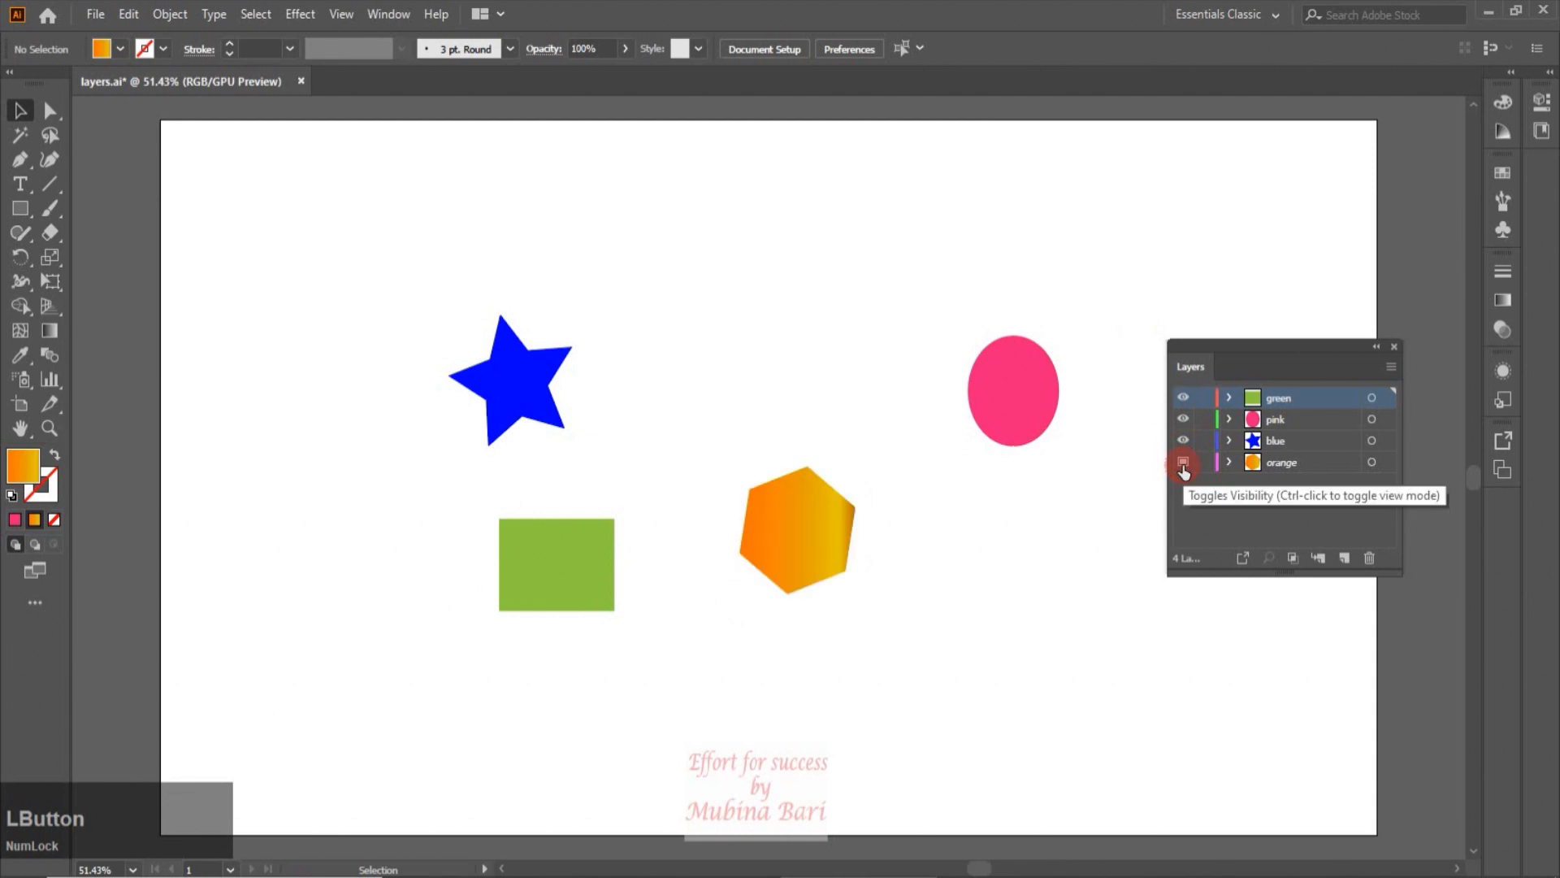
Switch only the green layer to outline view, and return it to preview by toggling its visibility off and on.
ctrl+click(1183, 398)
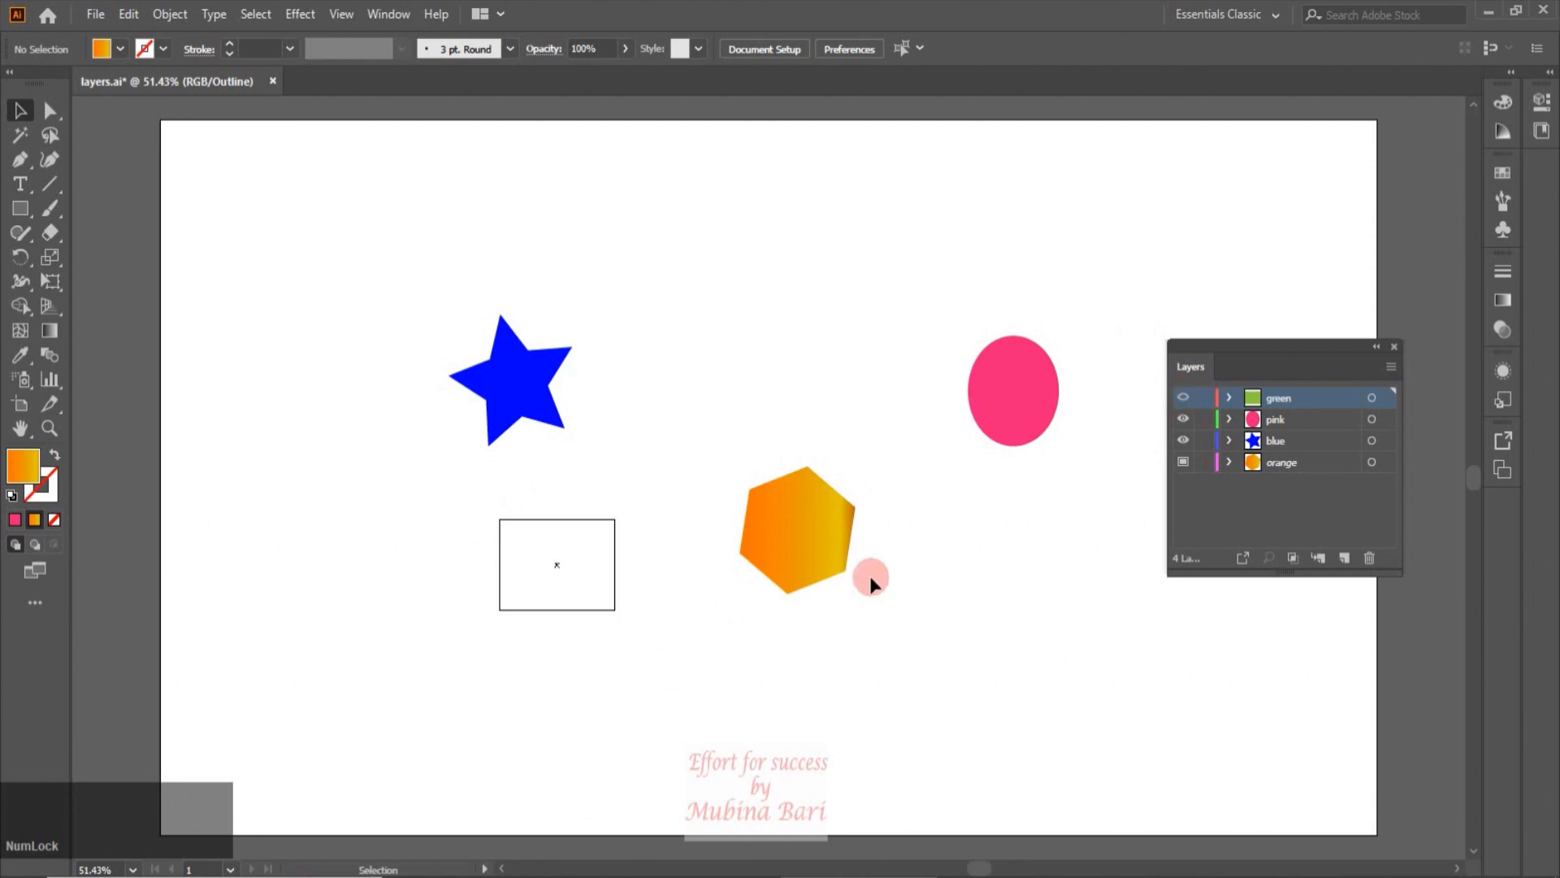
click(1182, 399)
click(1182, 398)
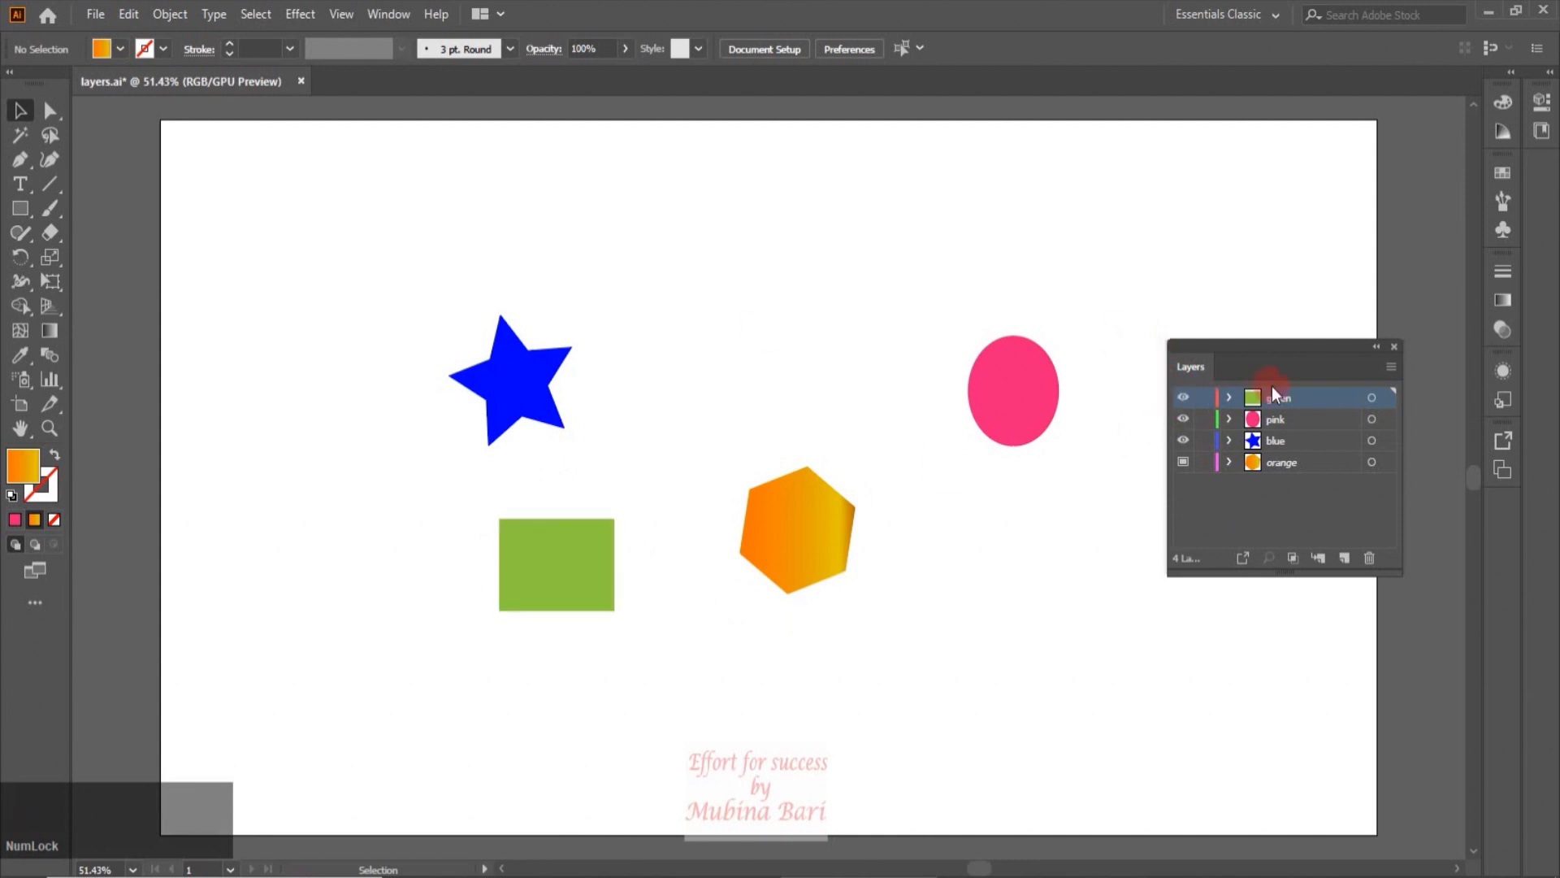
Lock every layer except pink with Lock Others.
click(1392, 366)
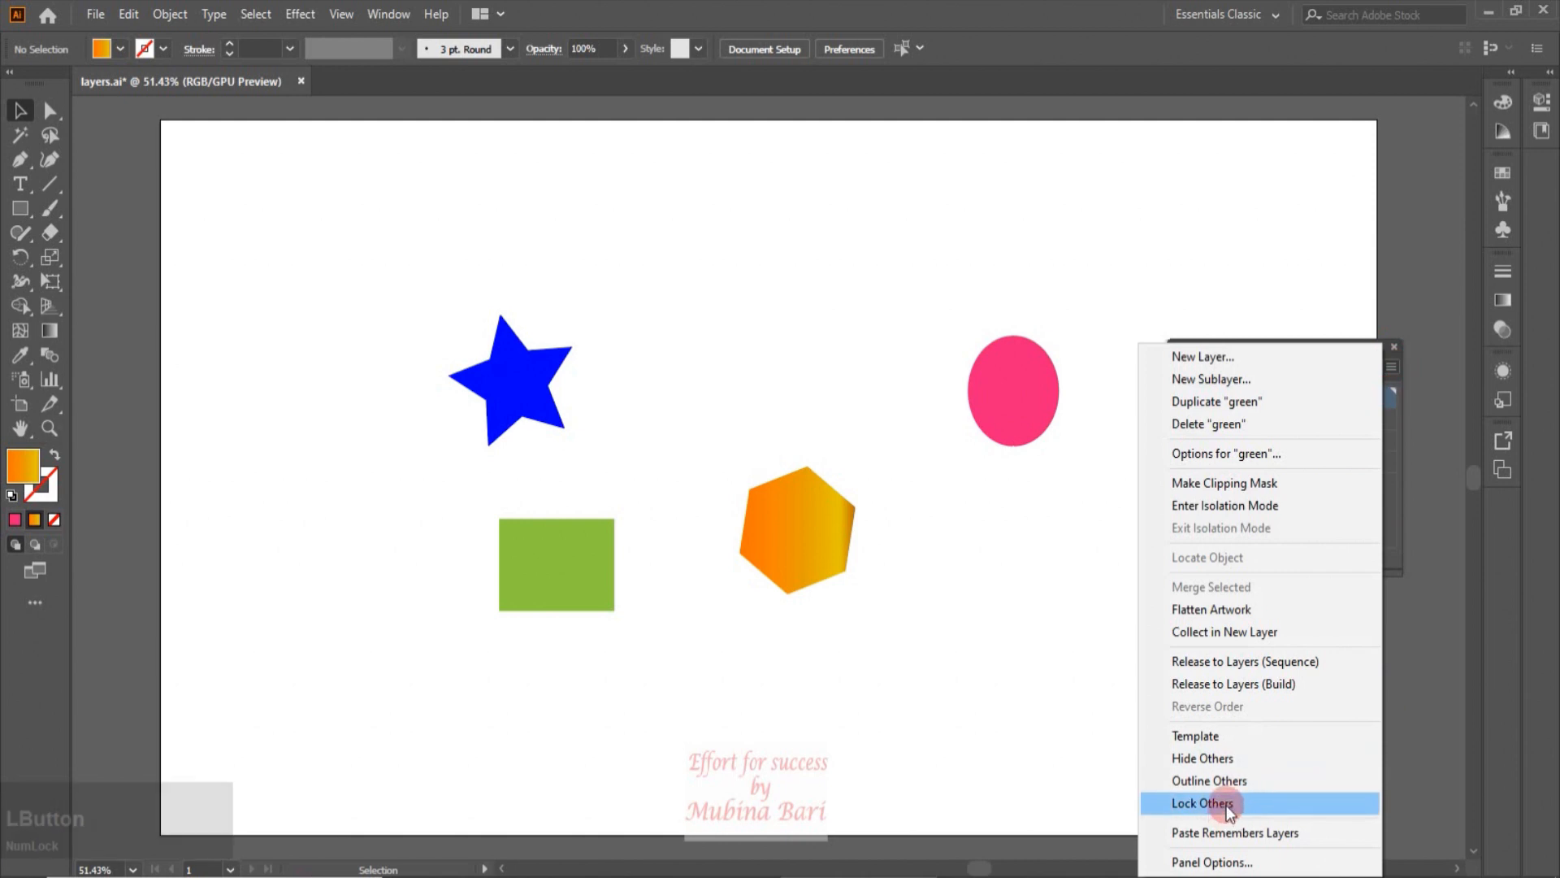
click(978, 656)
click(1314, 418)
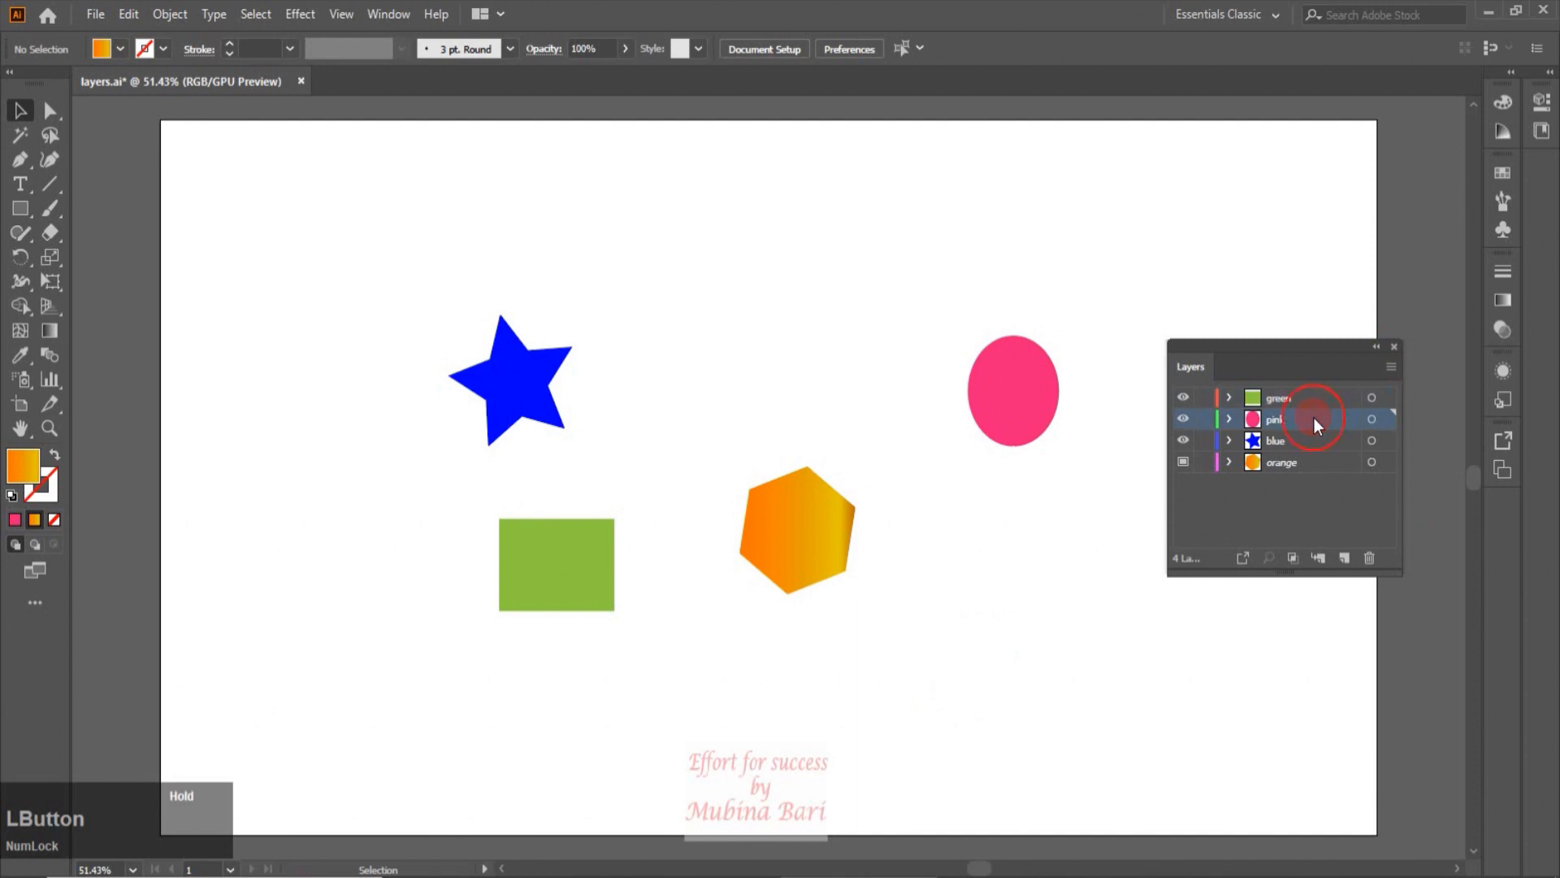
click(1389, 369)
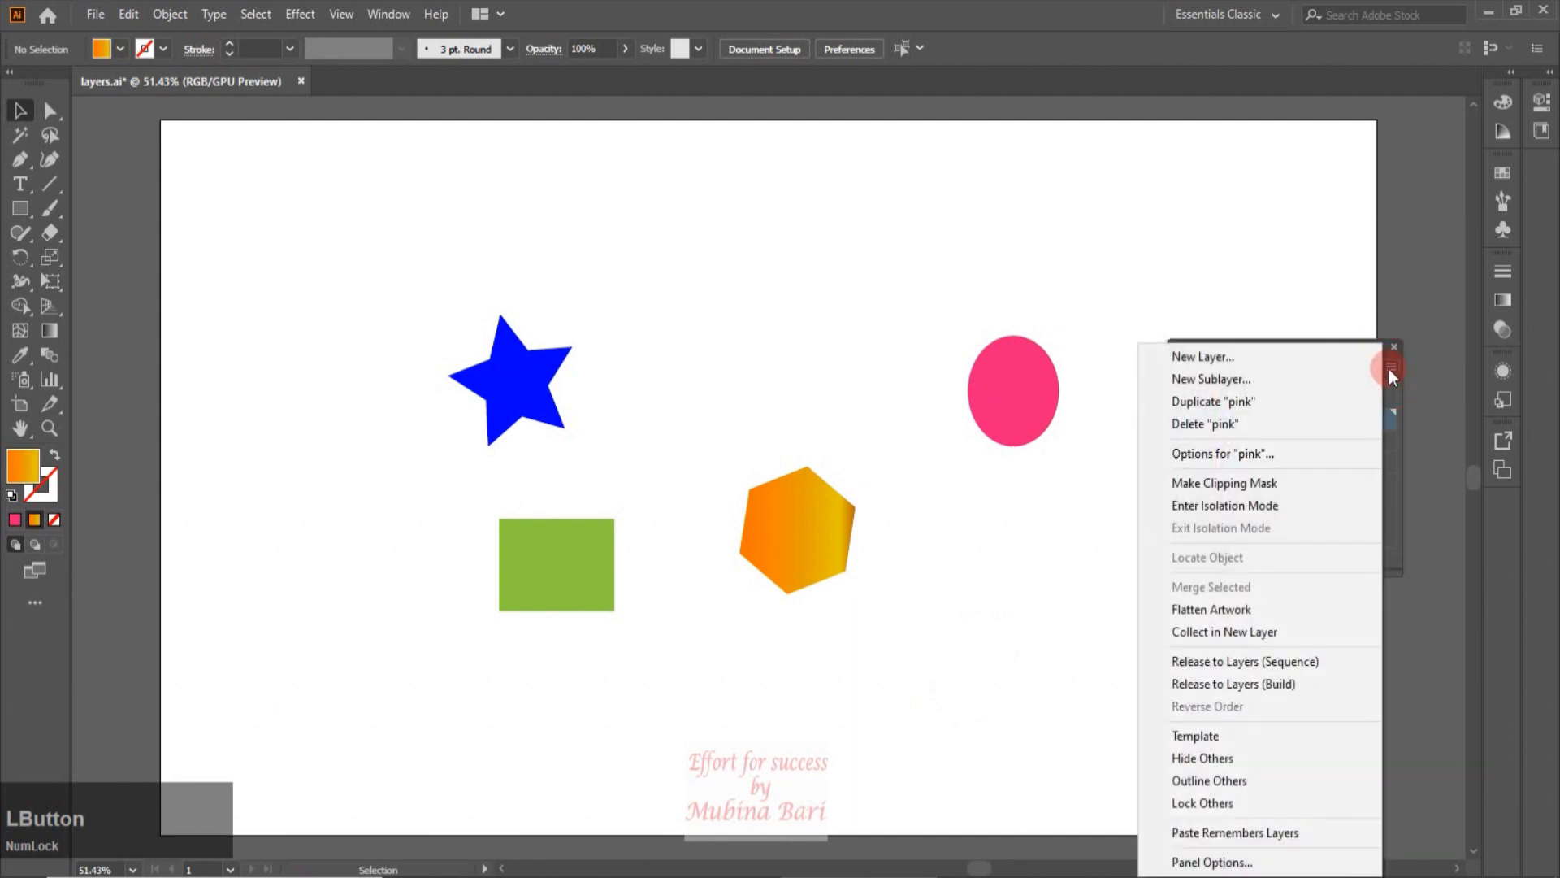
click(1241, 803)
click(1201, 464)
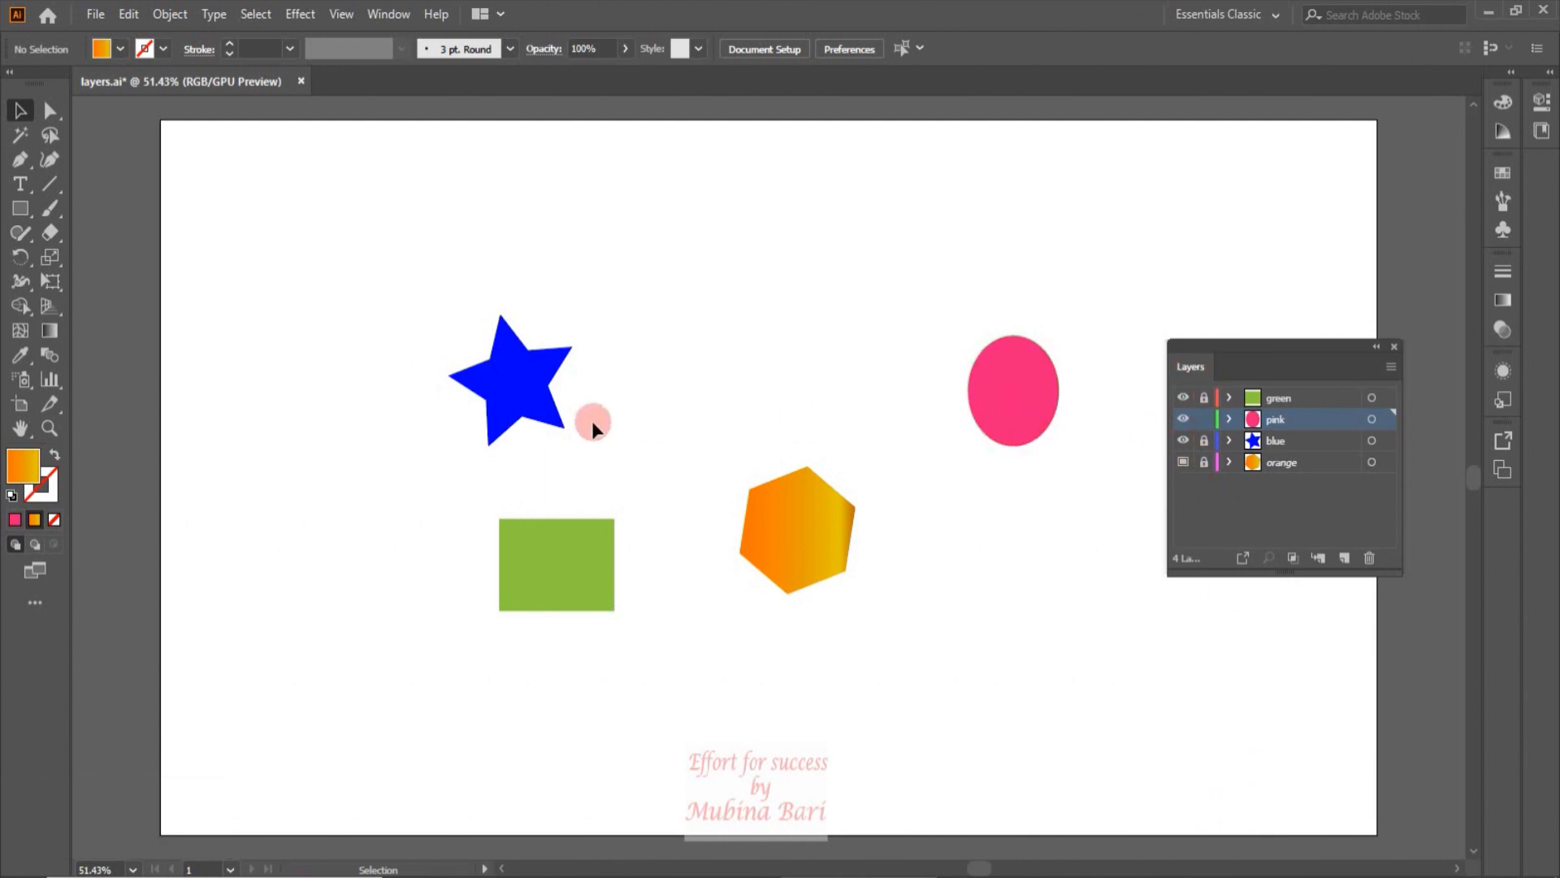
Check which shapes can be selected by trying the blue star, the orange hexagon and the pink ellipse.
click(560, 419)
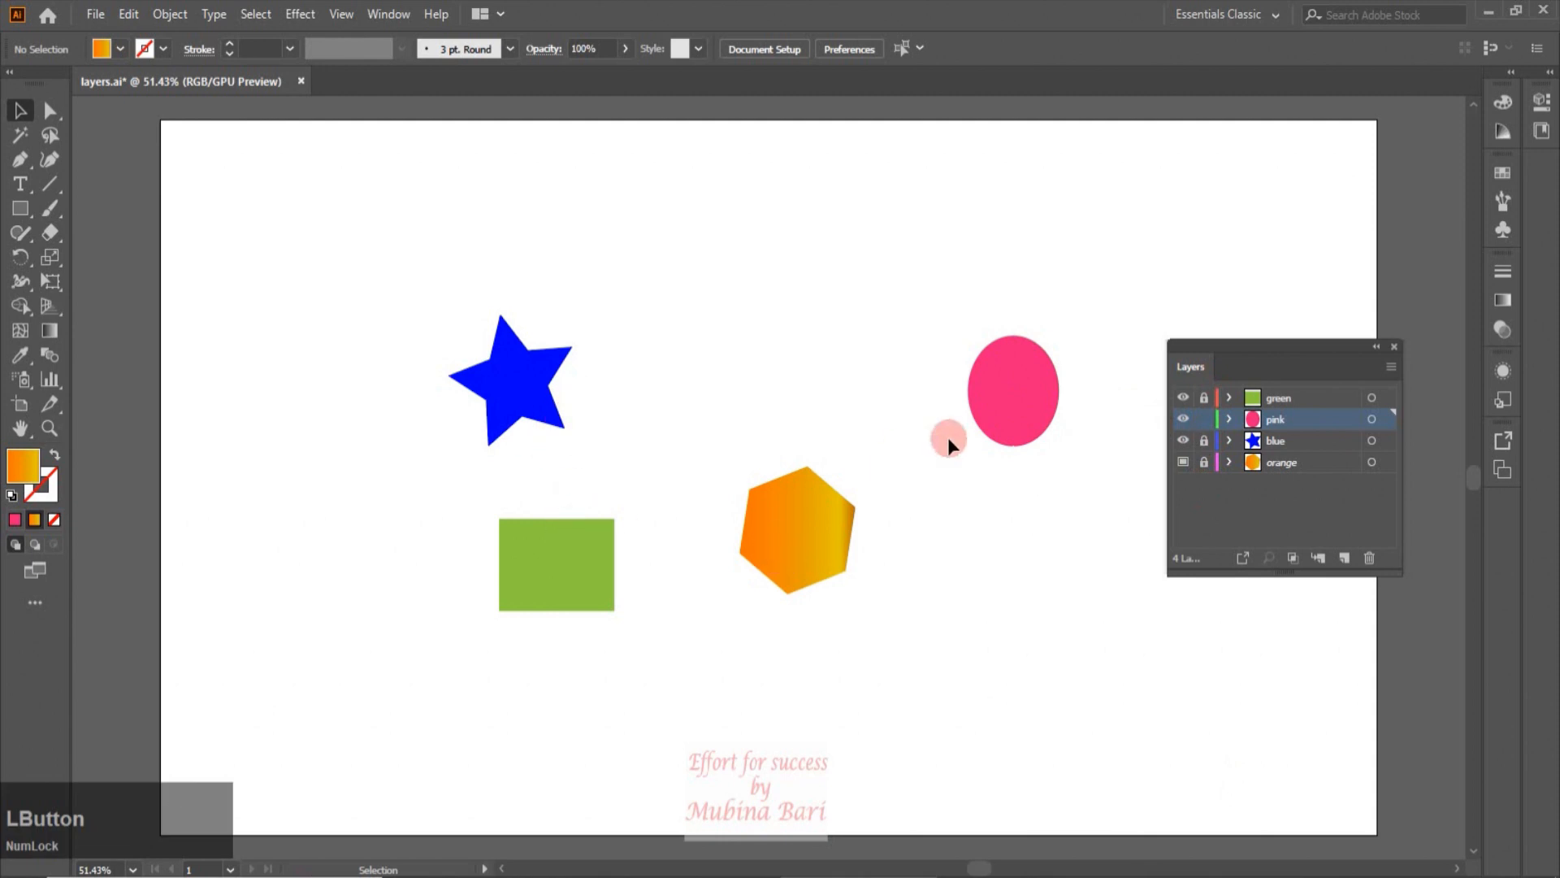
click(982, 412)
click(839, 567)
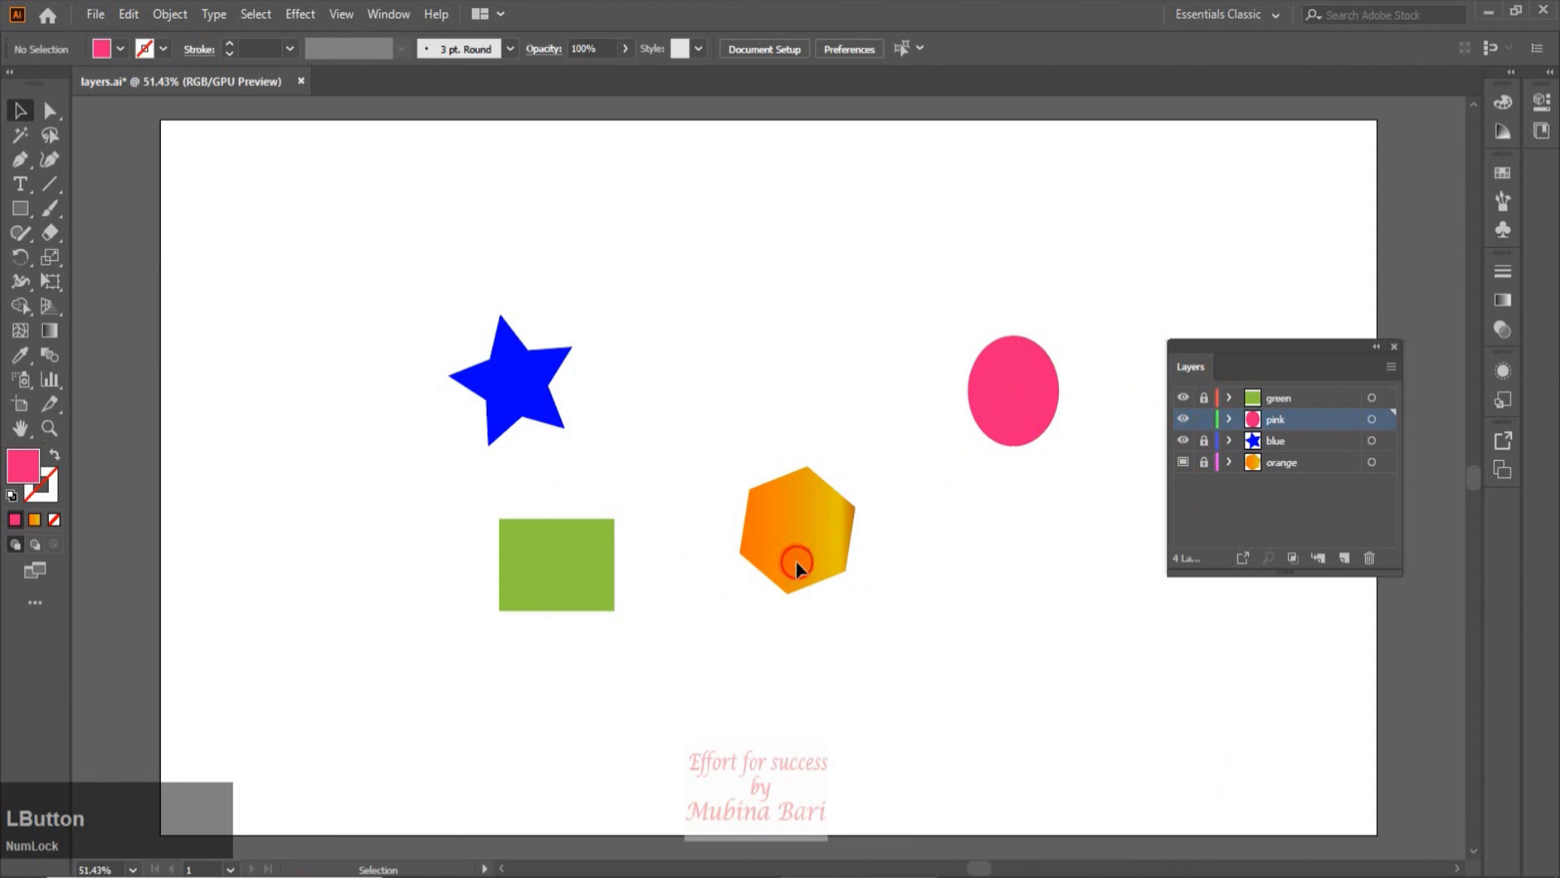
click(986, 409)
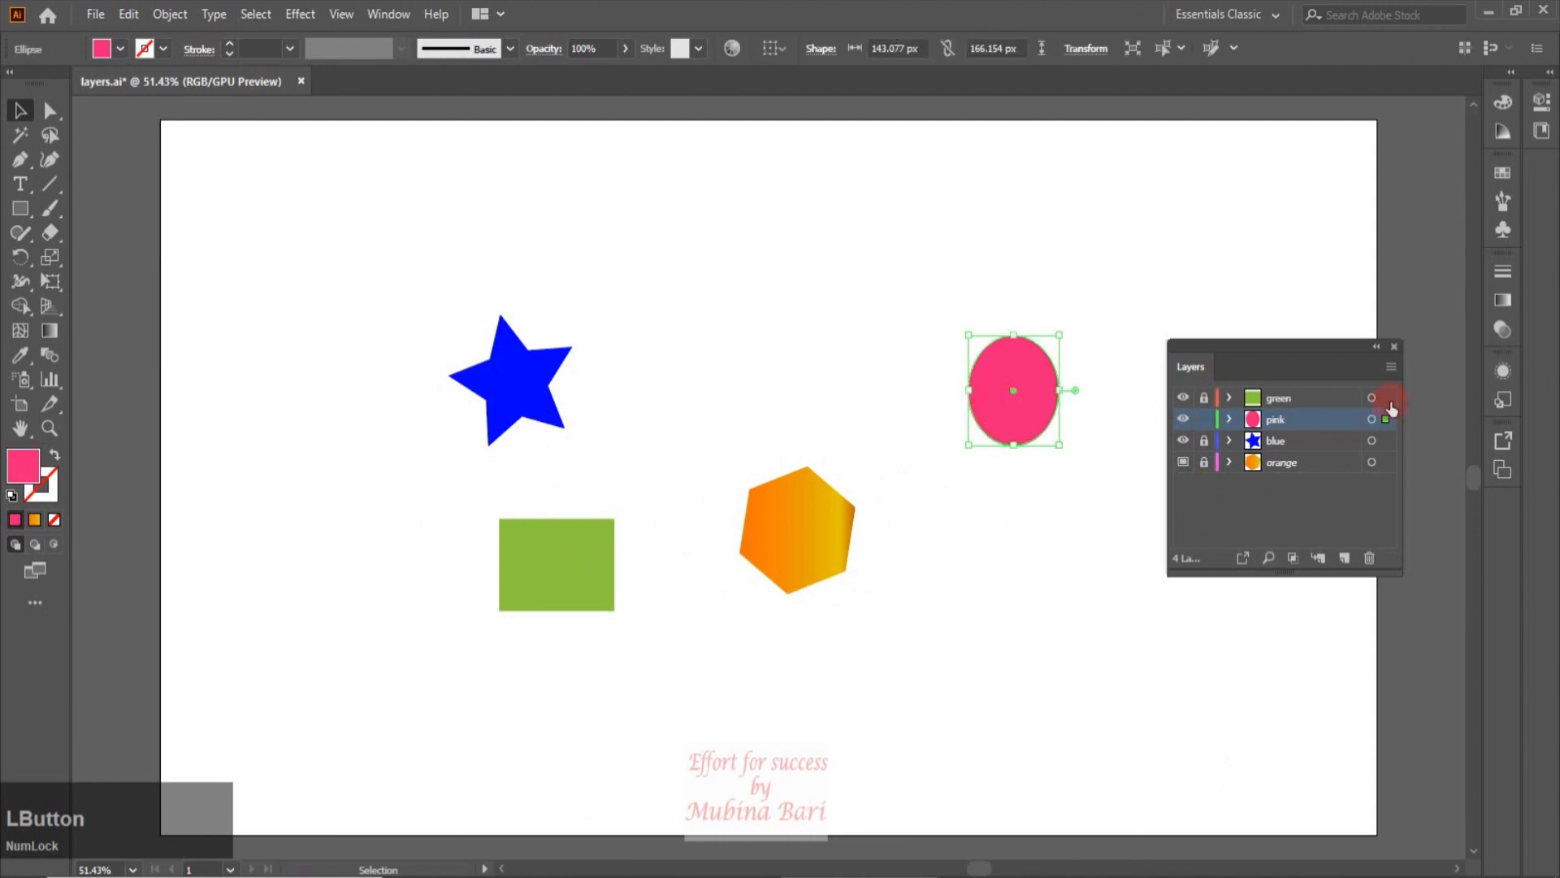
Unlock all layers with Unlock All Layers, and clear the selection on the artboard.
click(1393, 364)
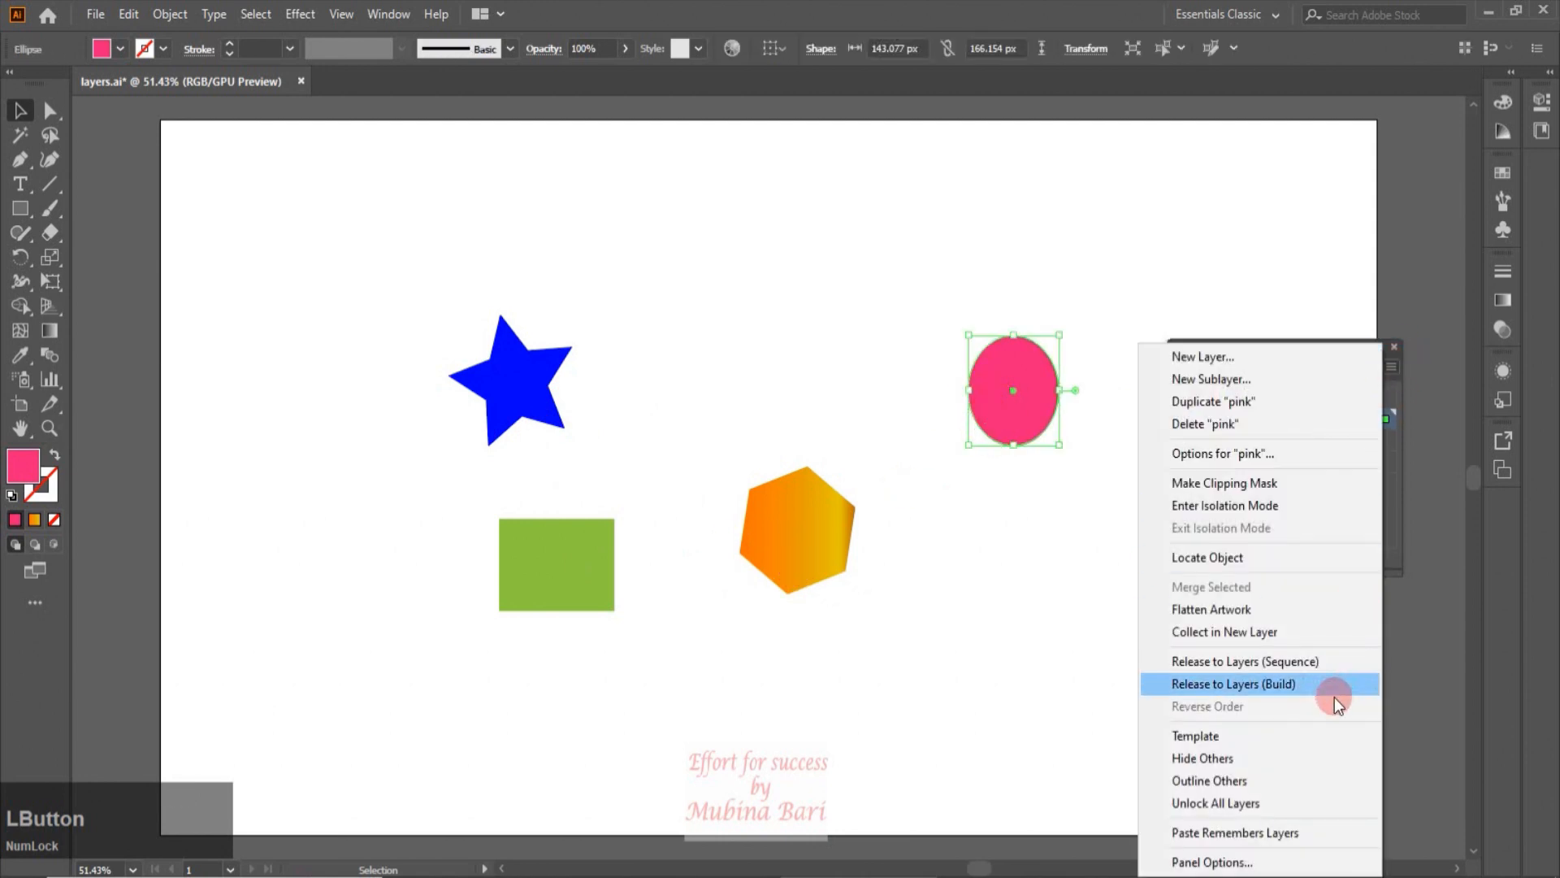
click(1271, 805)
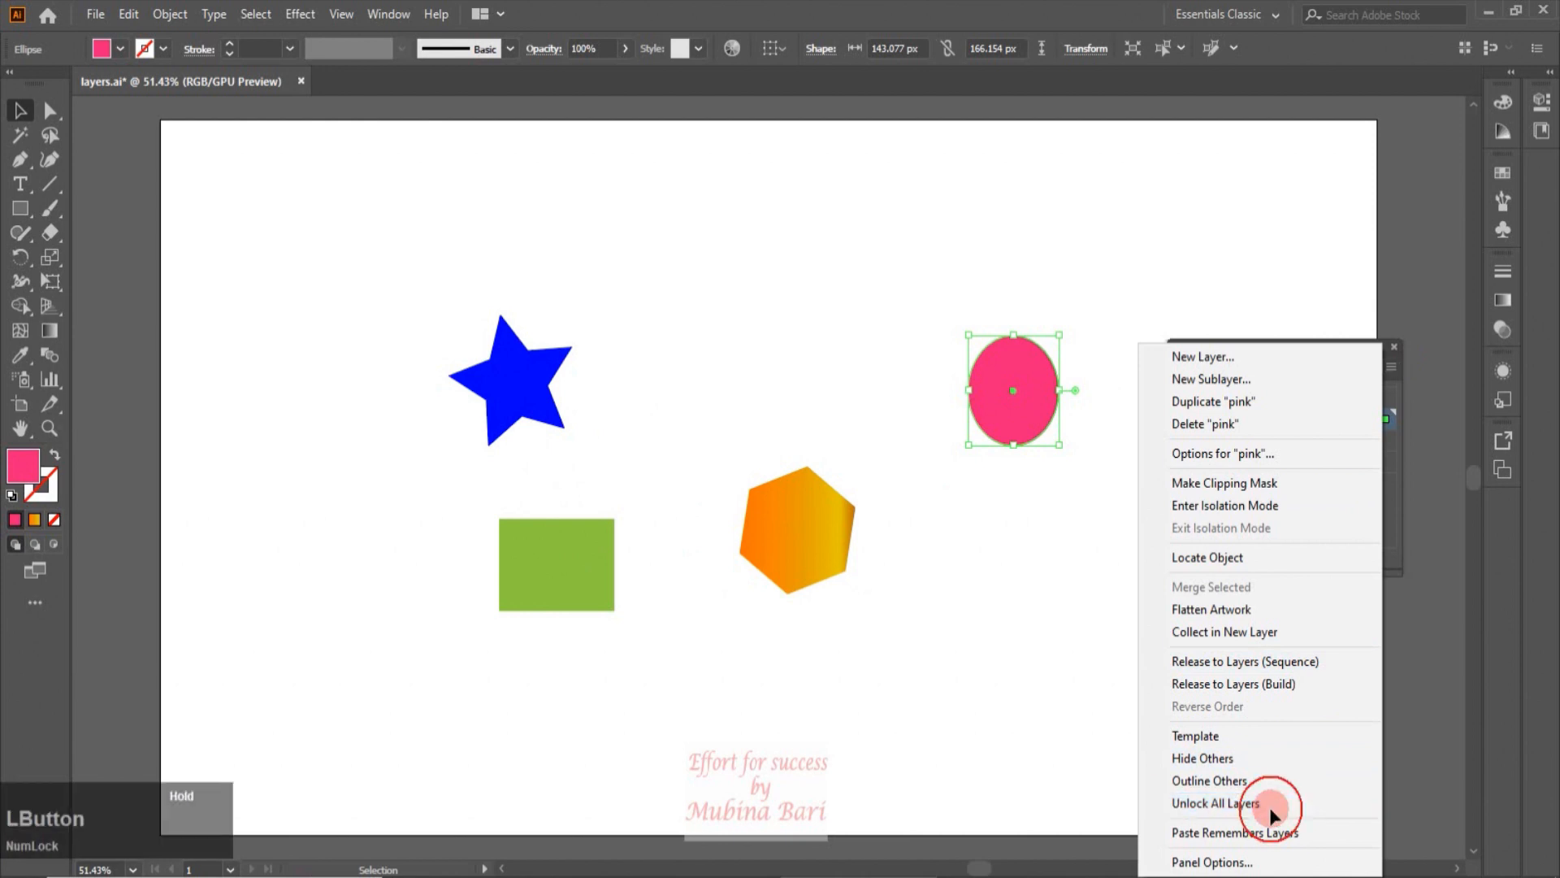
click(1052, 660)
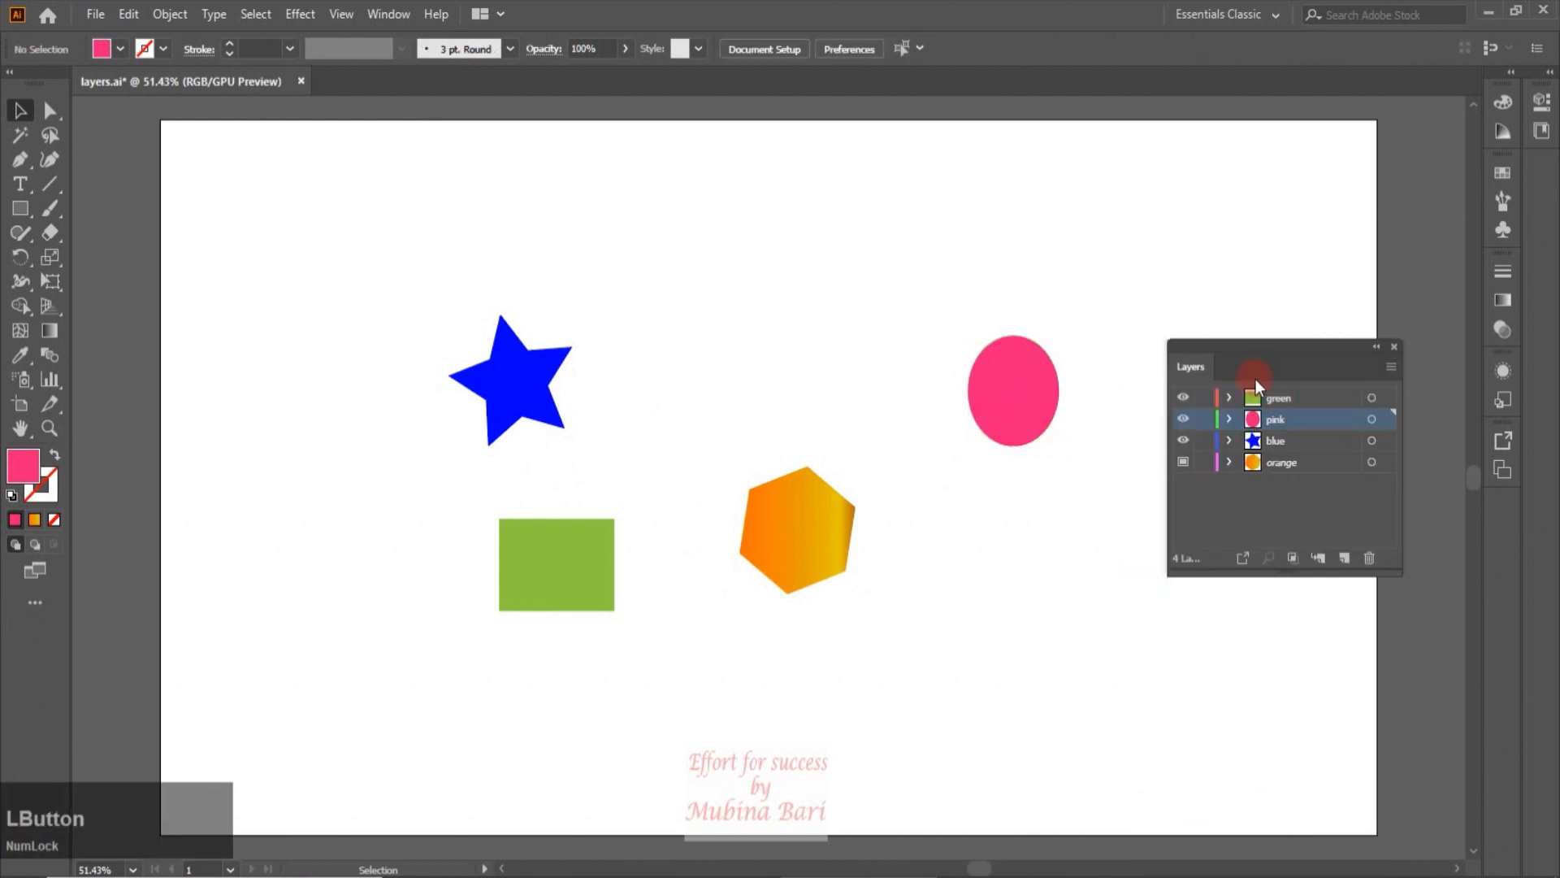
Look up the Paste Remembers Layers option among the layer commands, and create a new blank document.
click(1393, 369)
click(1387, 367)
click(1388, 371)
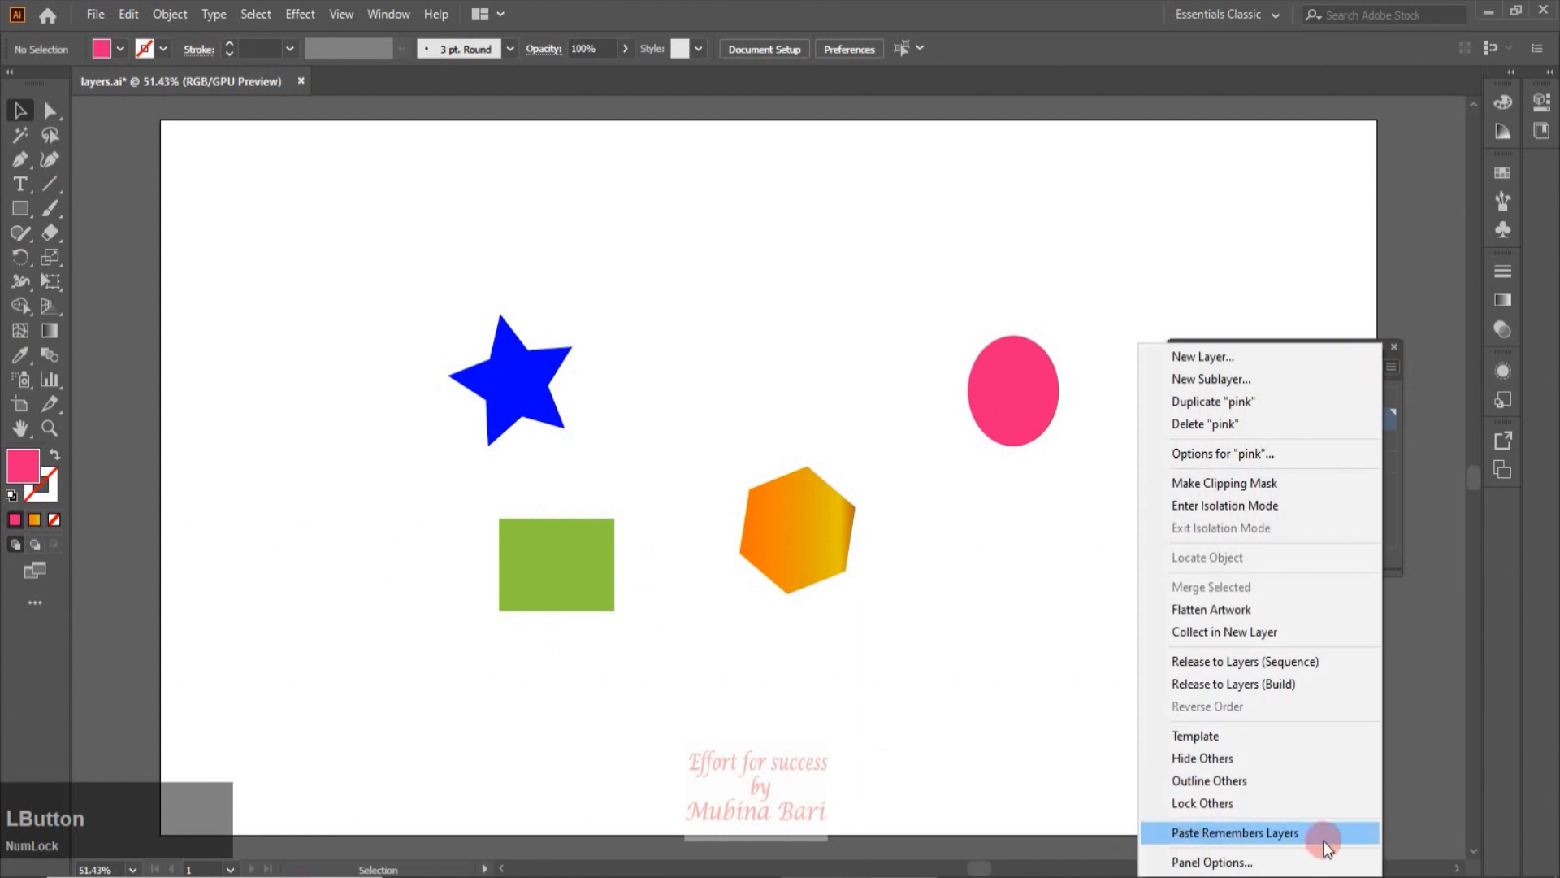
click(4, 10)
click(95, 14)
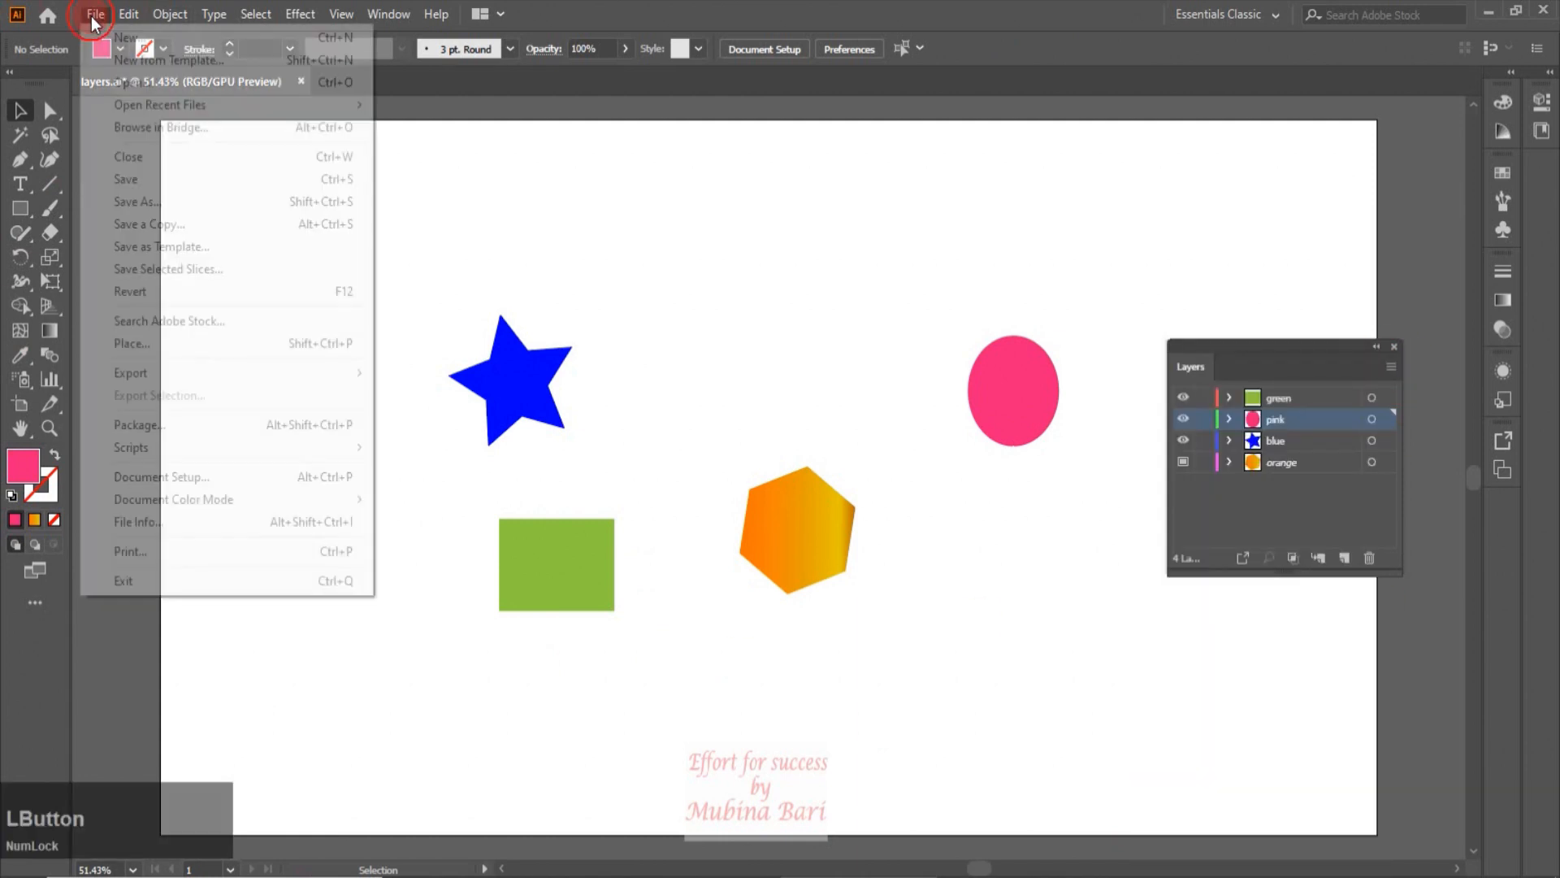
click(104, 37)
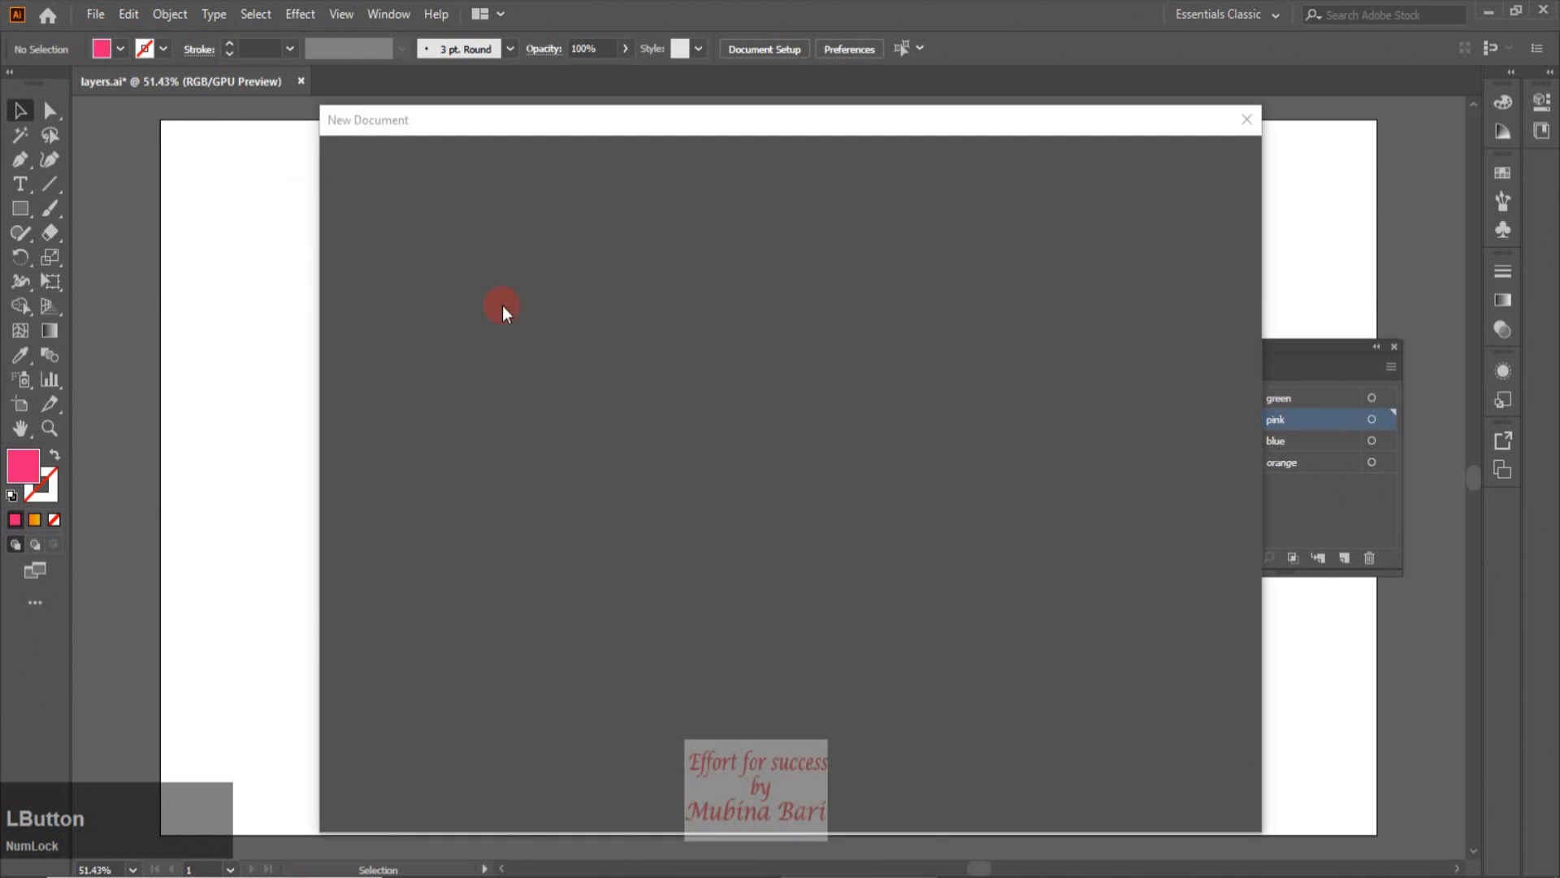
double_click(815, 534)
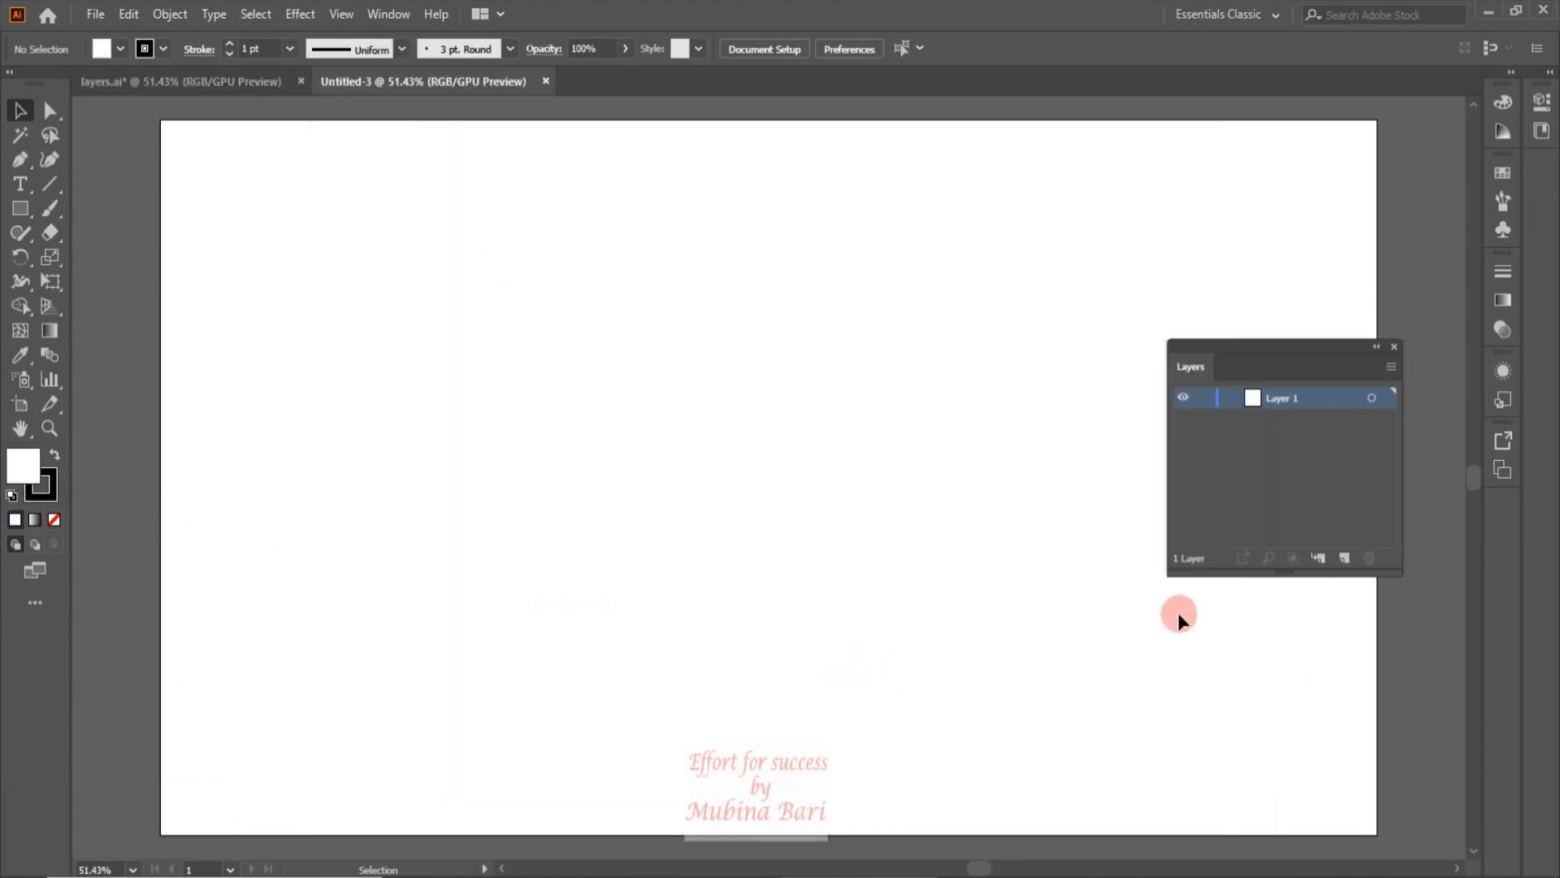
Copy the pink ellipse from layers.ai and paste it into the Untitled-3 document.
click(1297, 575)
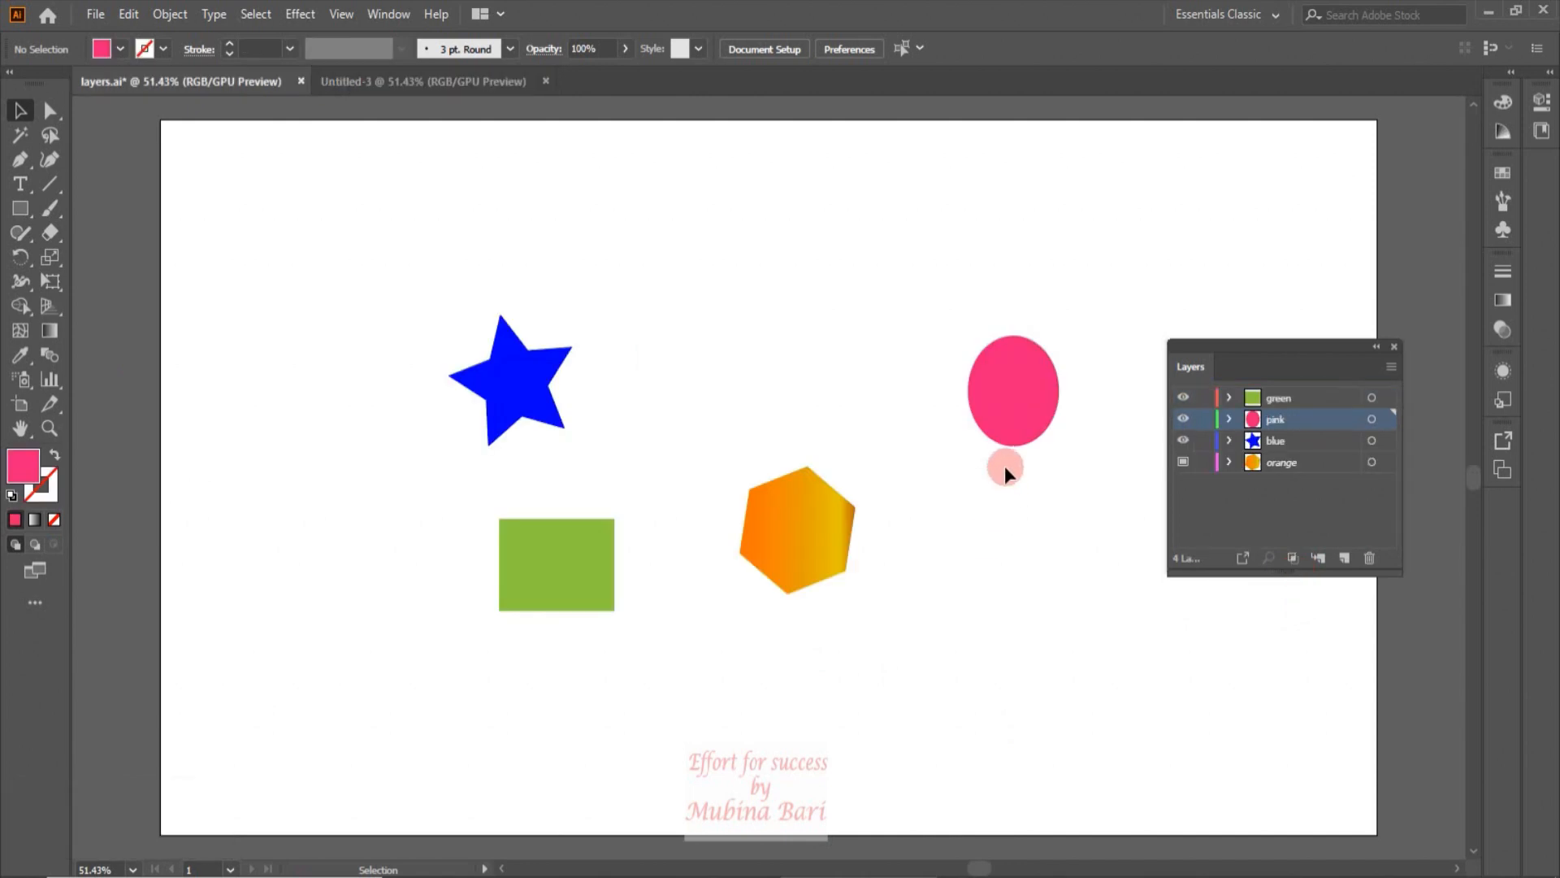
click(1008, 439)
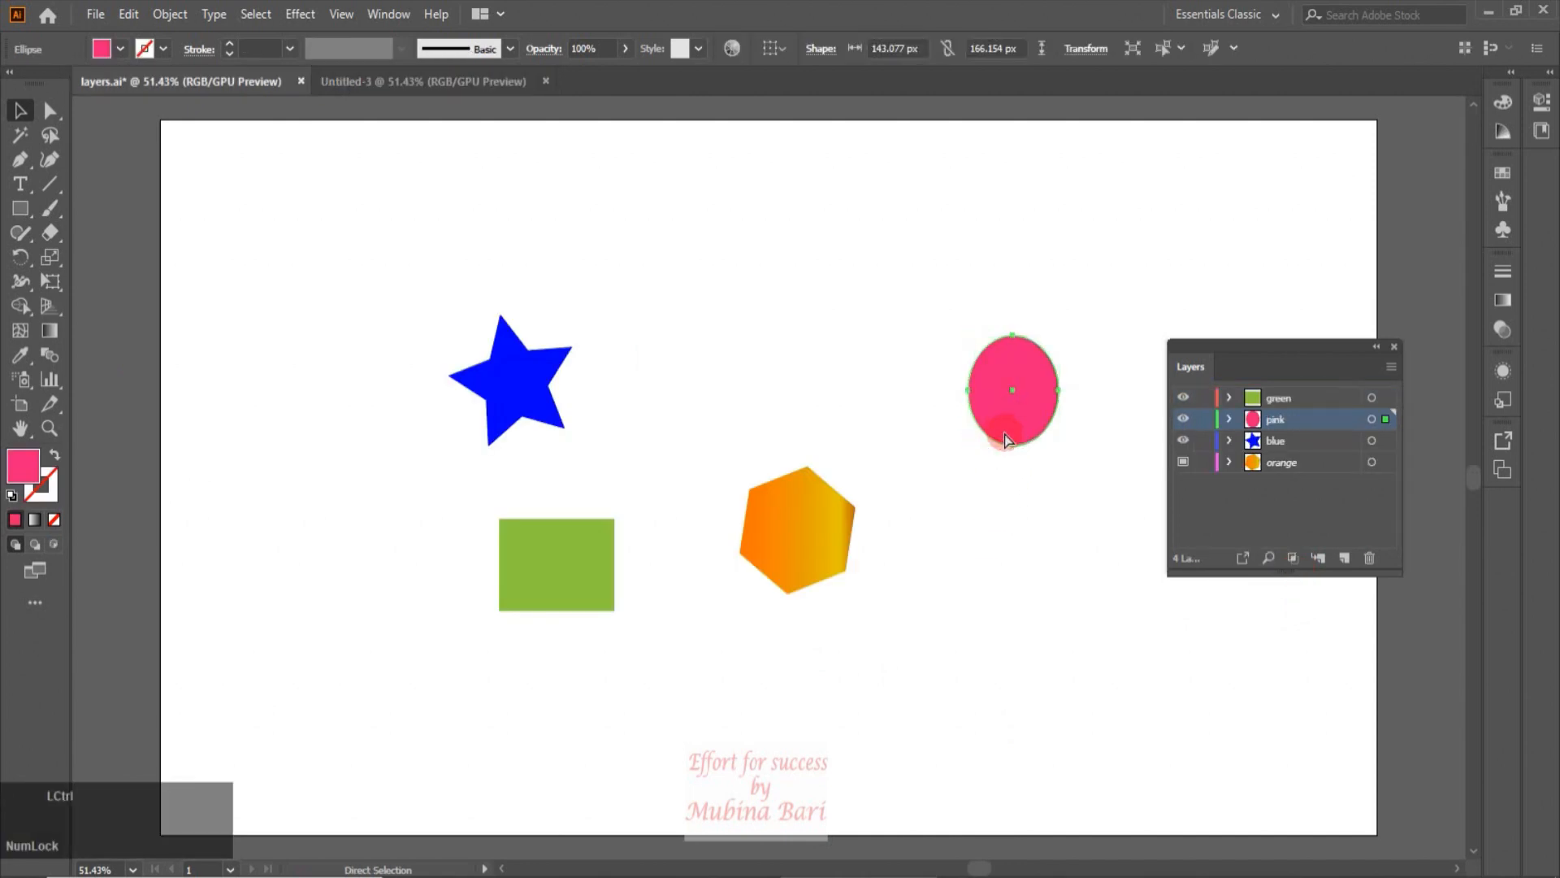
click(412, 81)
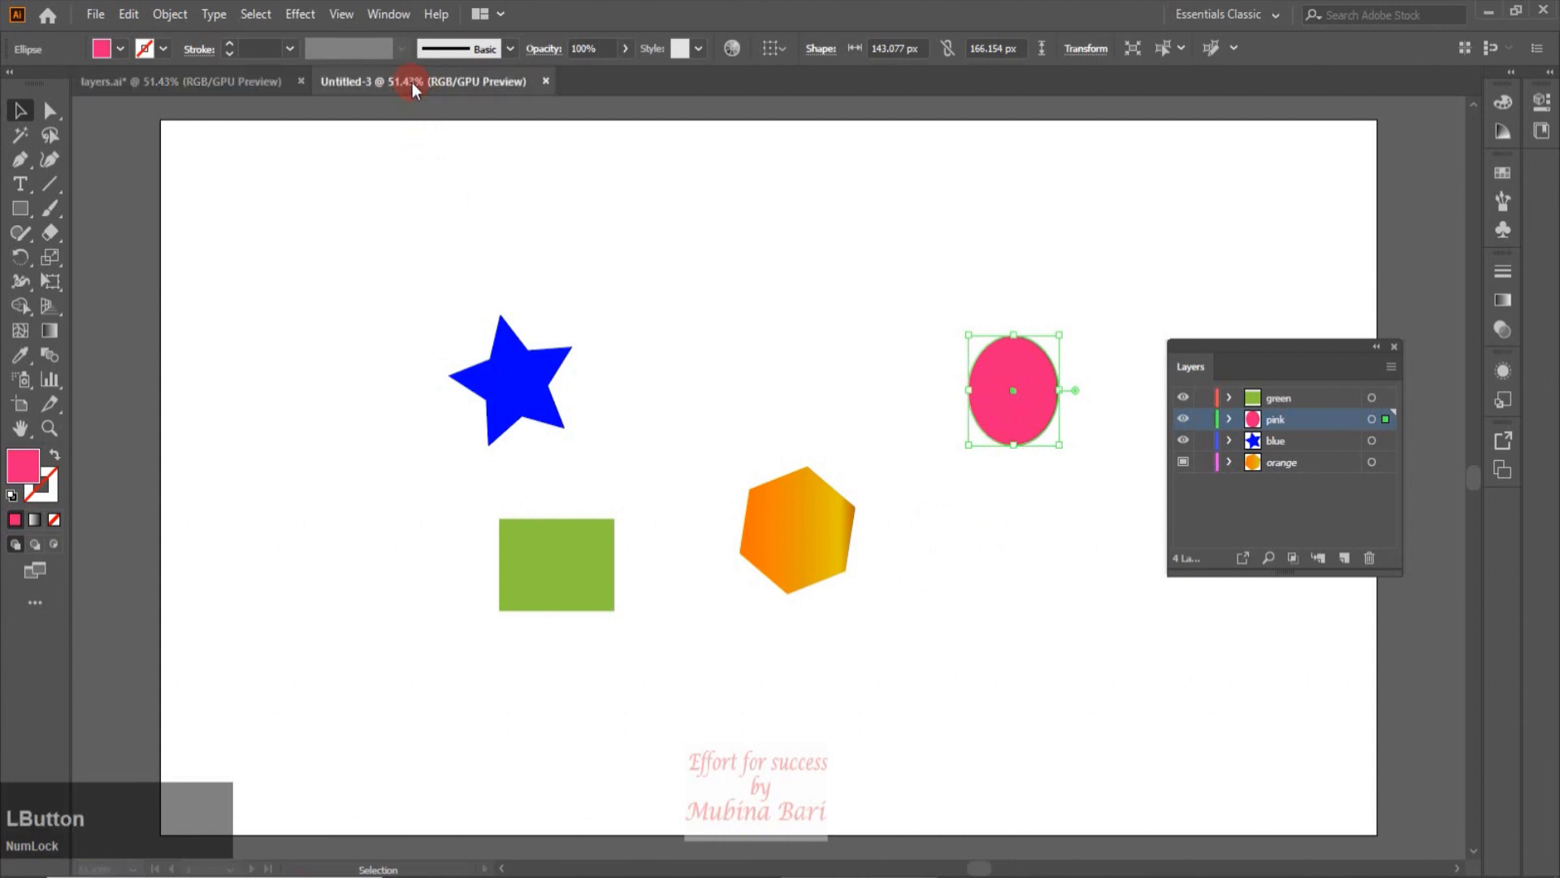
key(ctrl+v)
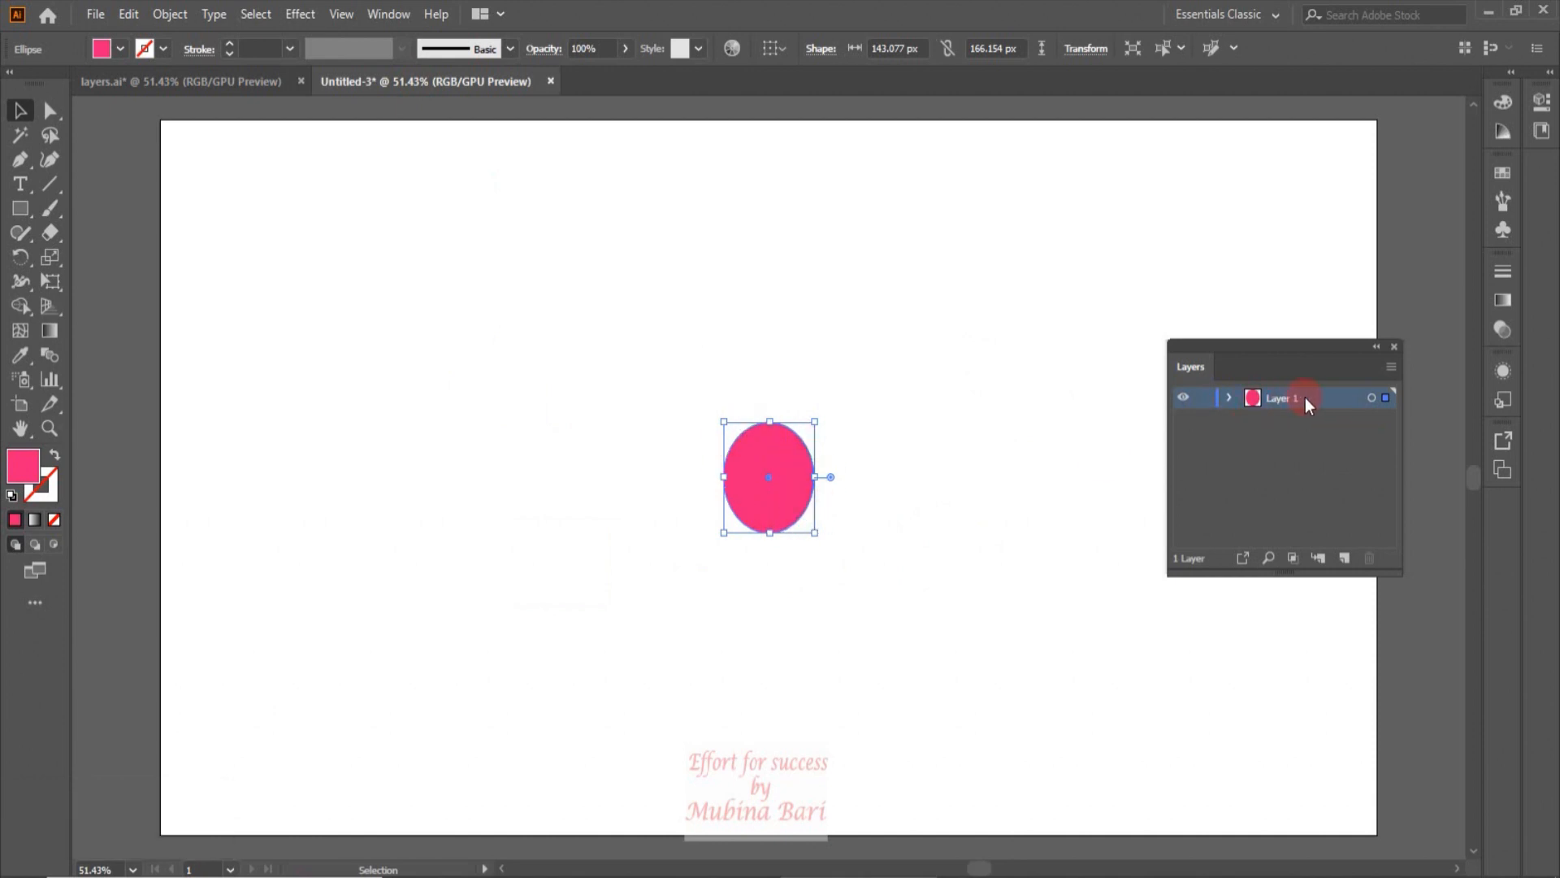
Return to layers.ai and turn on Paste Remembers Layers.
click(228, 85)
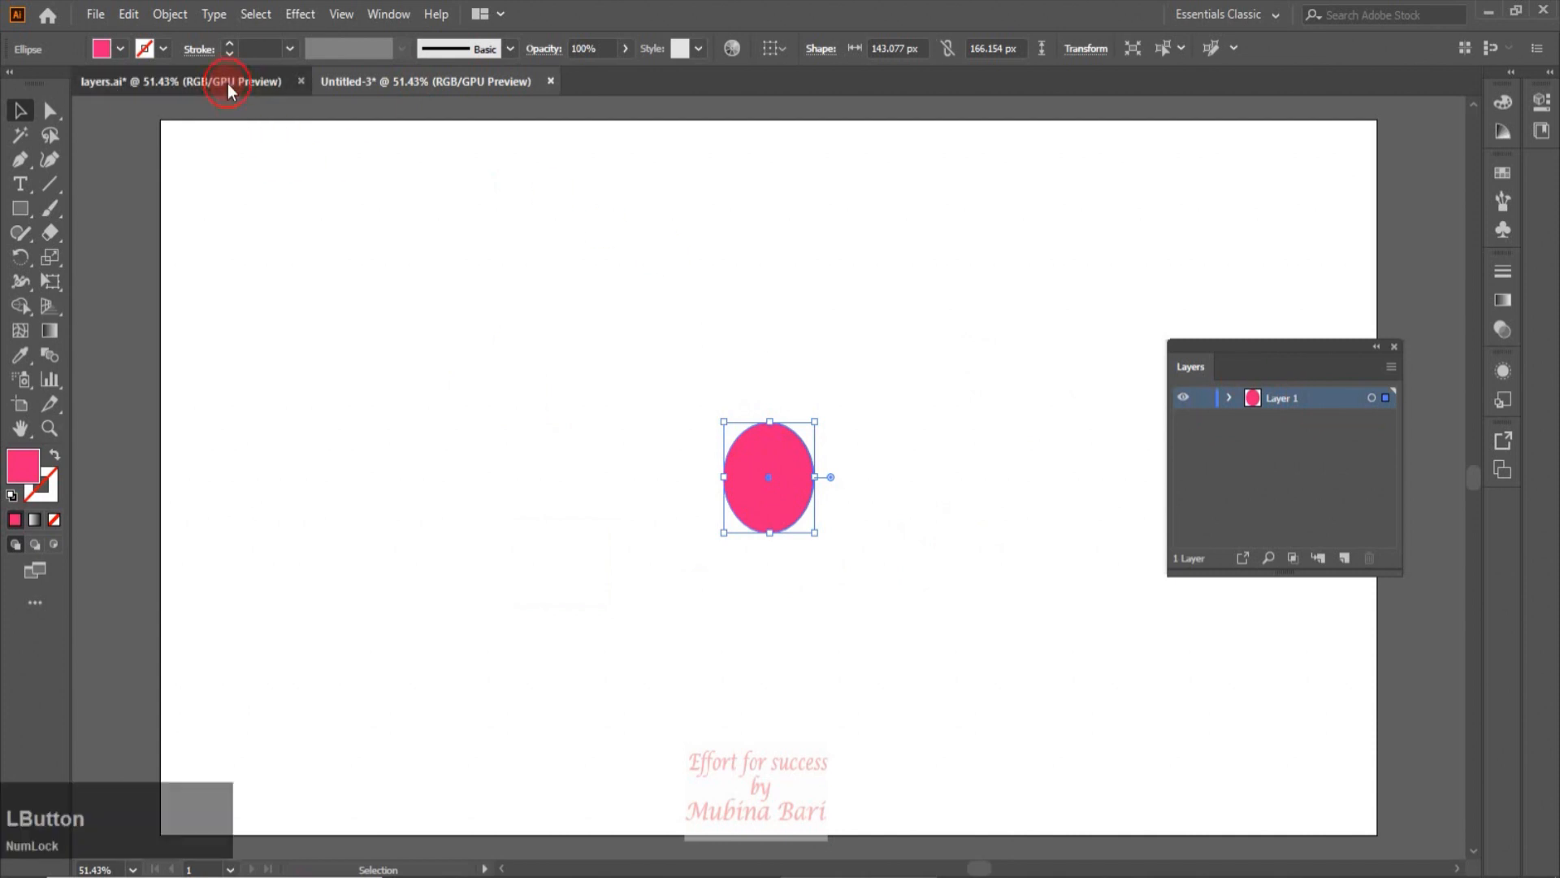
click(1391, 367)
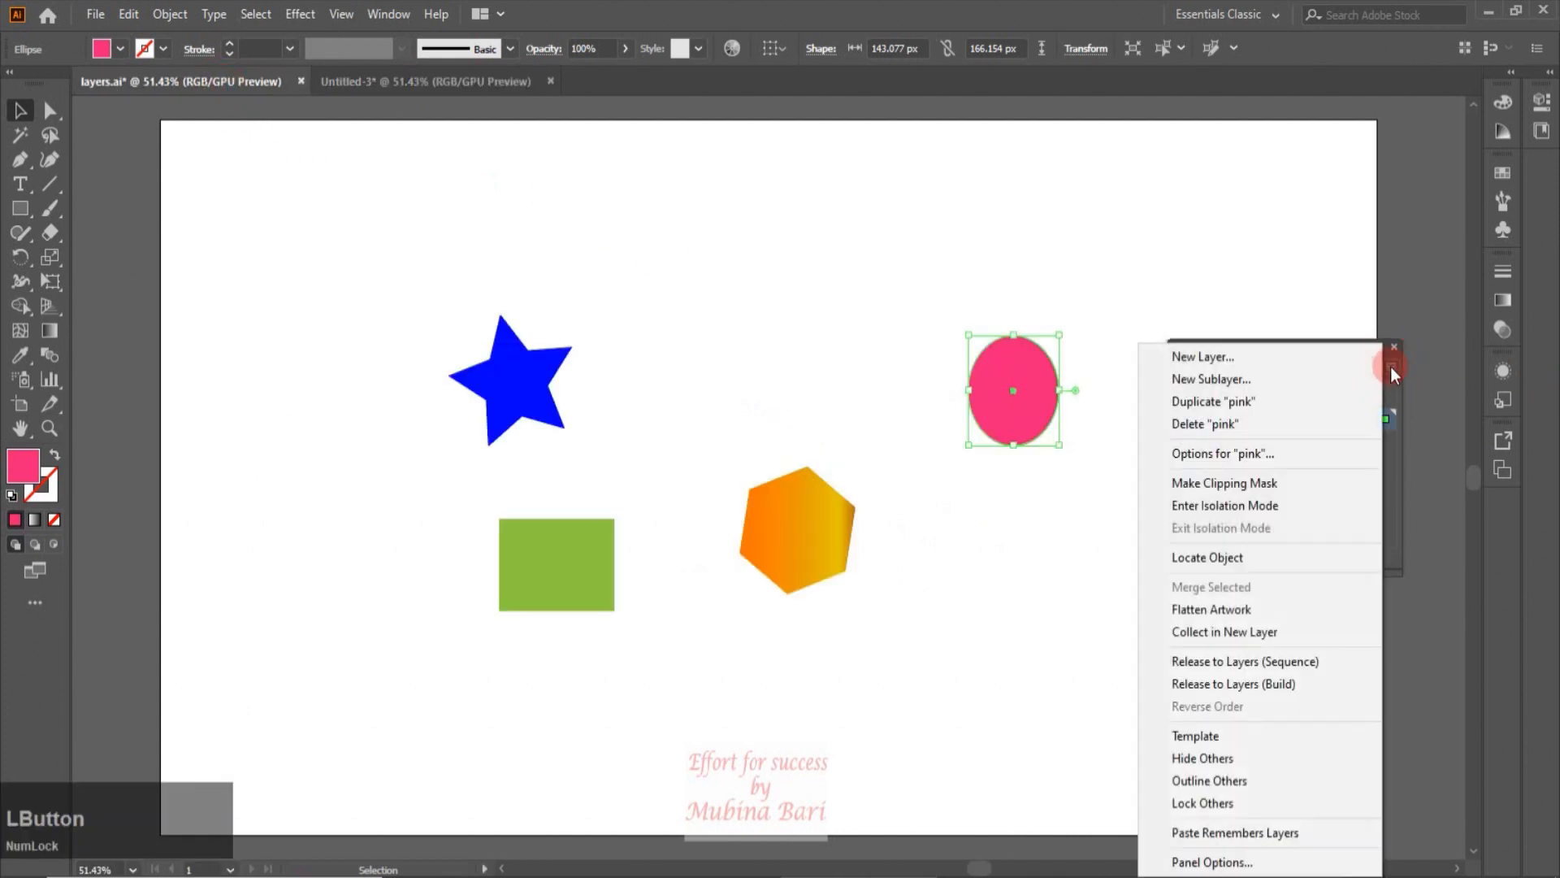
click(1252, 832)
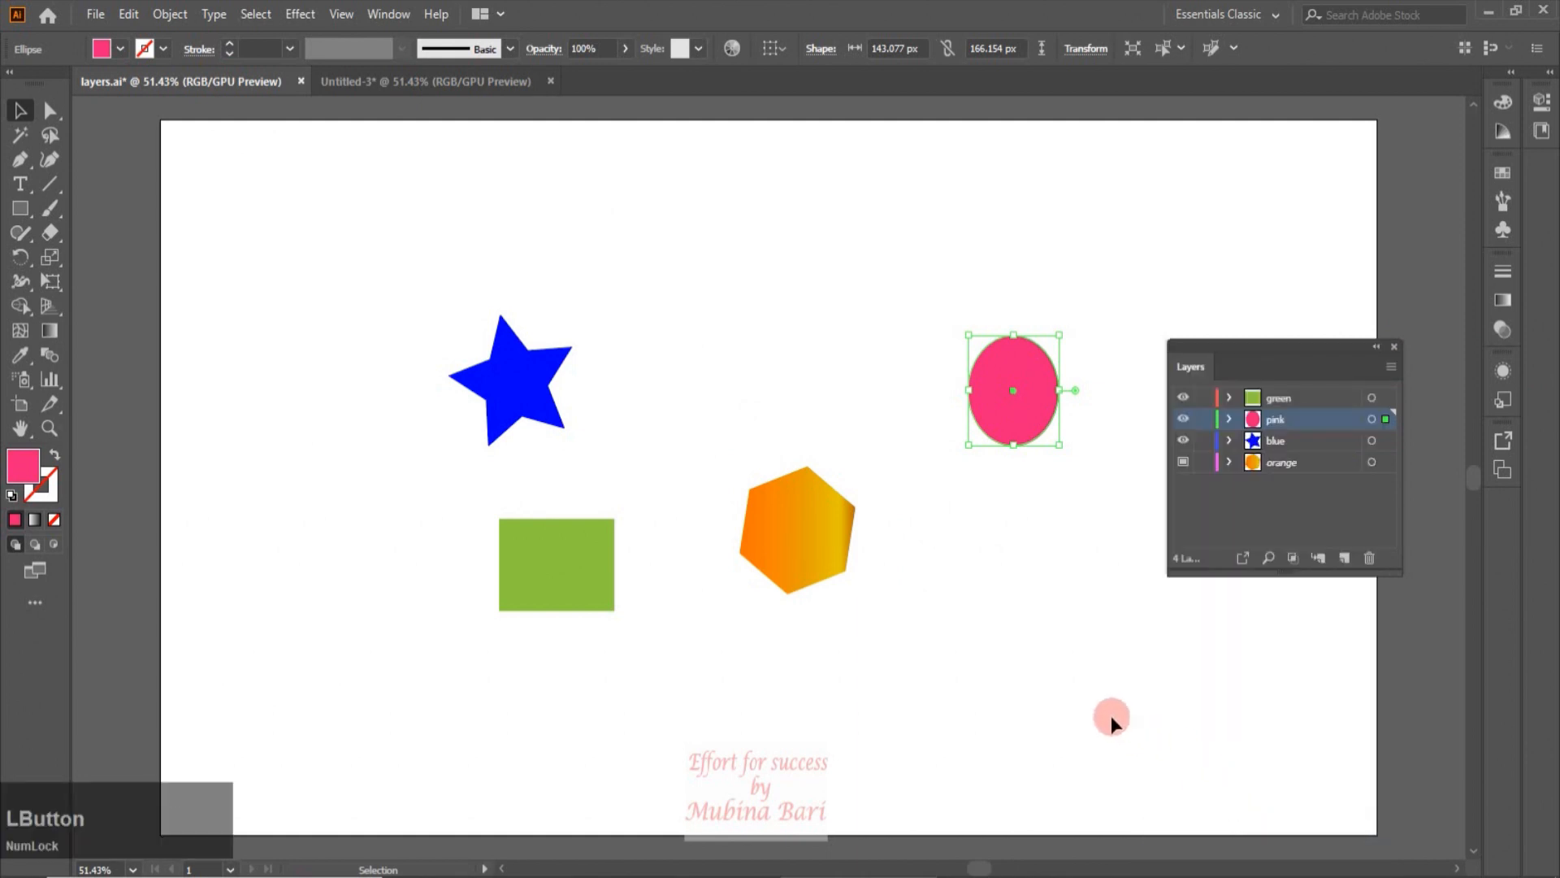
Copy the orange hexagon from layers.ai and paste it into the Untitled-3 document.
click(786, 562)
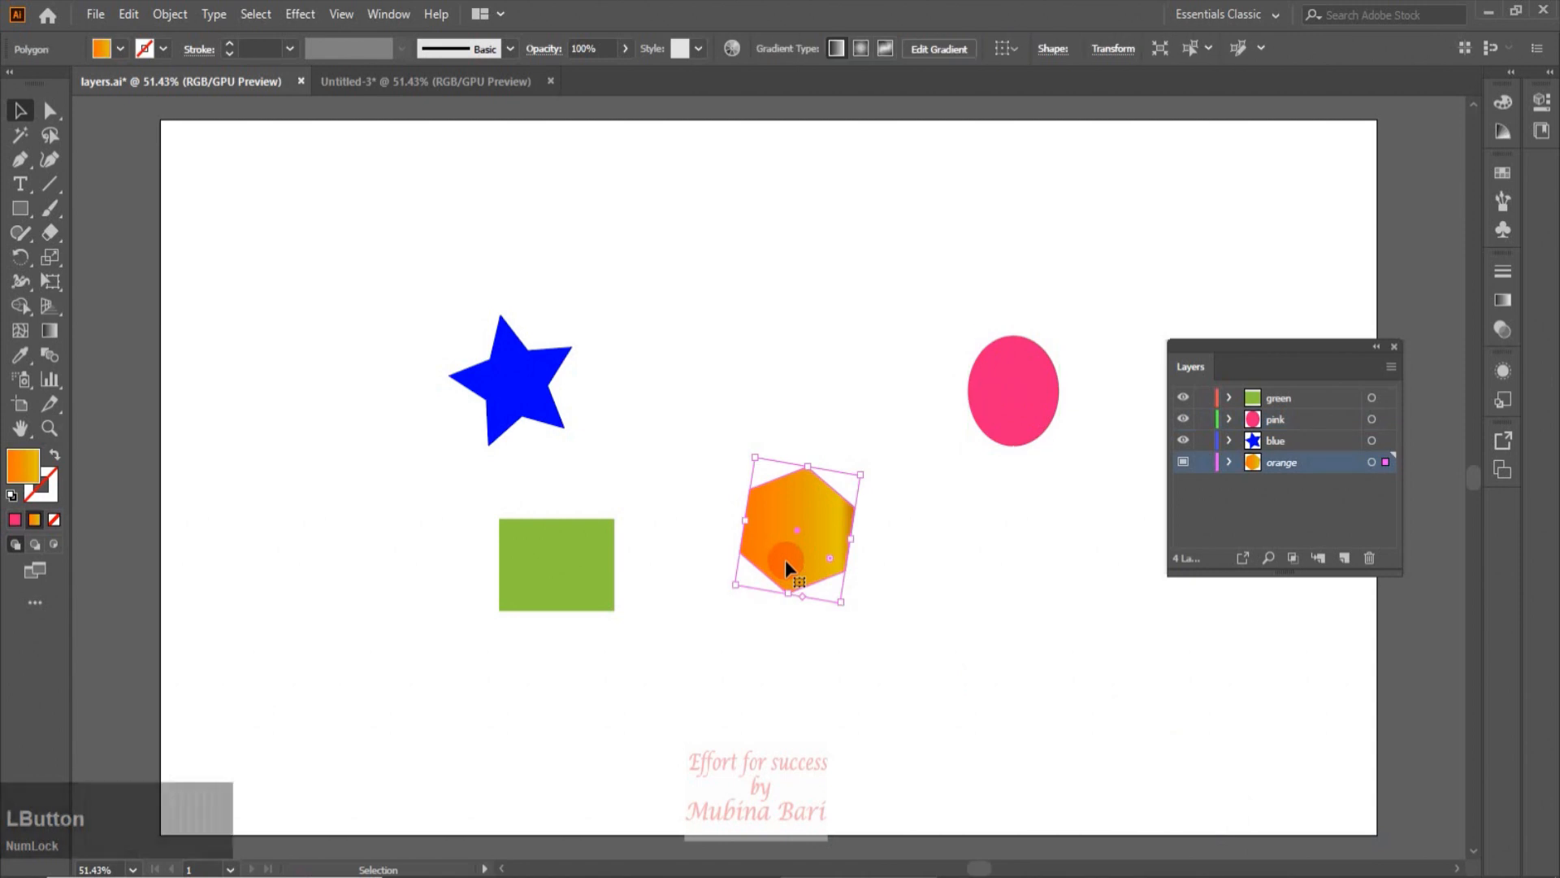
key(ctrl)
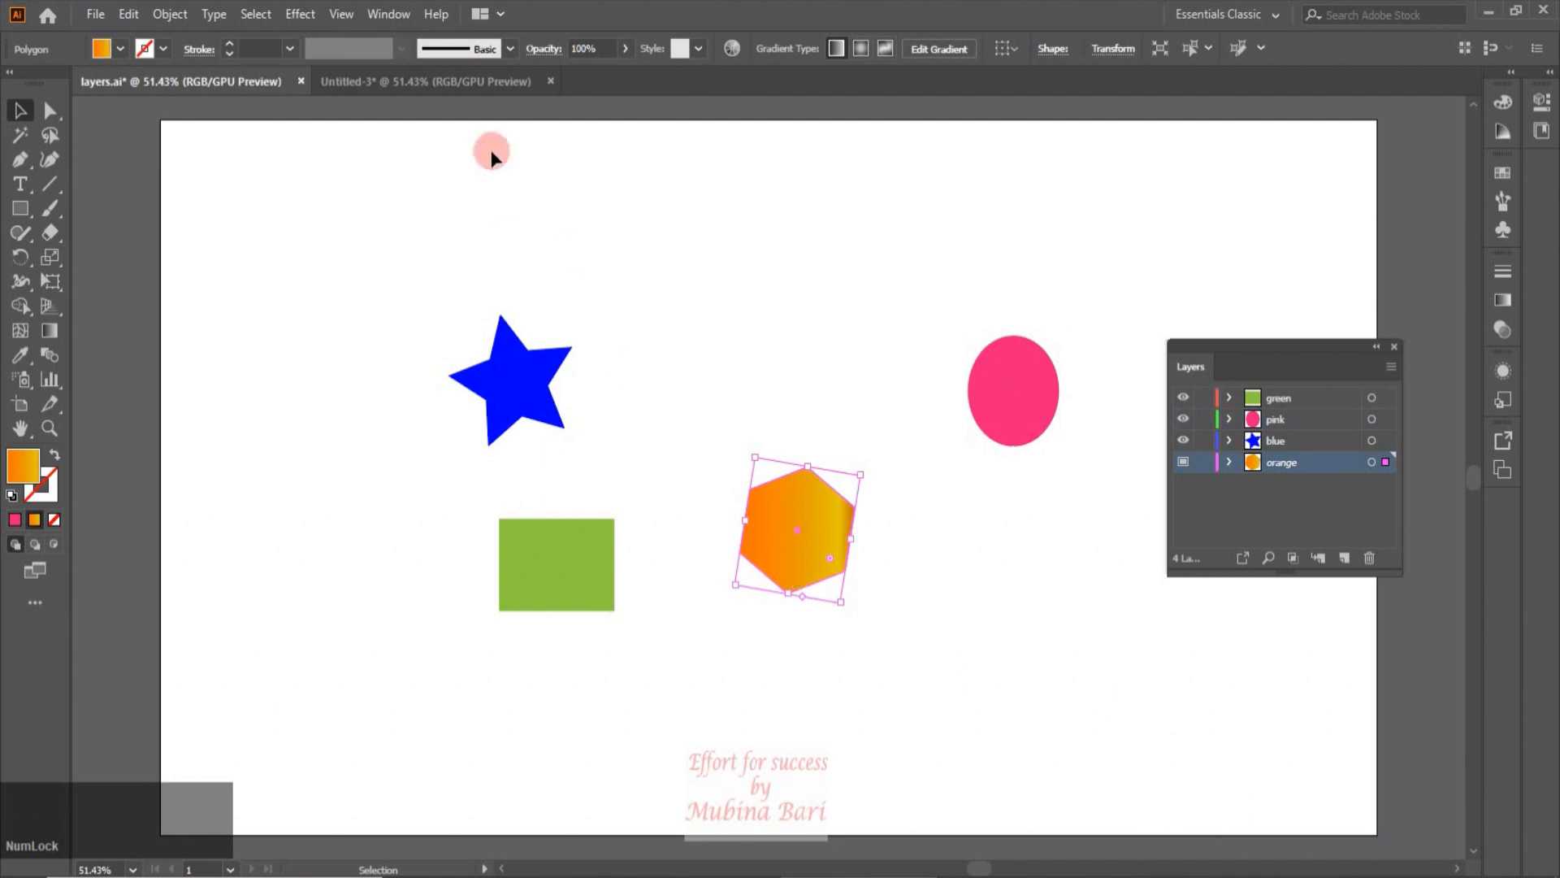
click(473, 81)
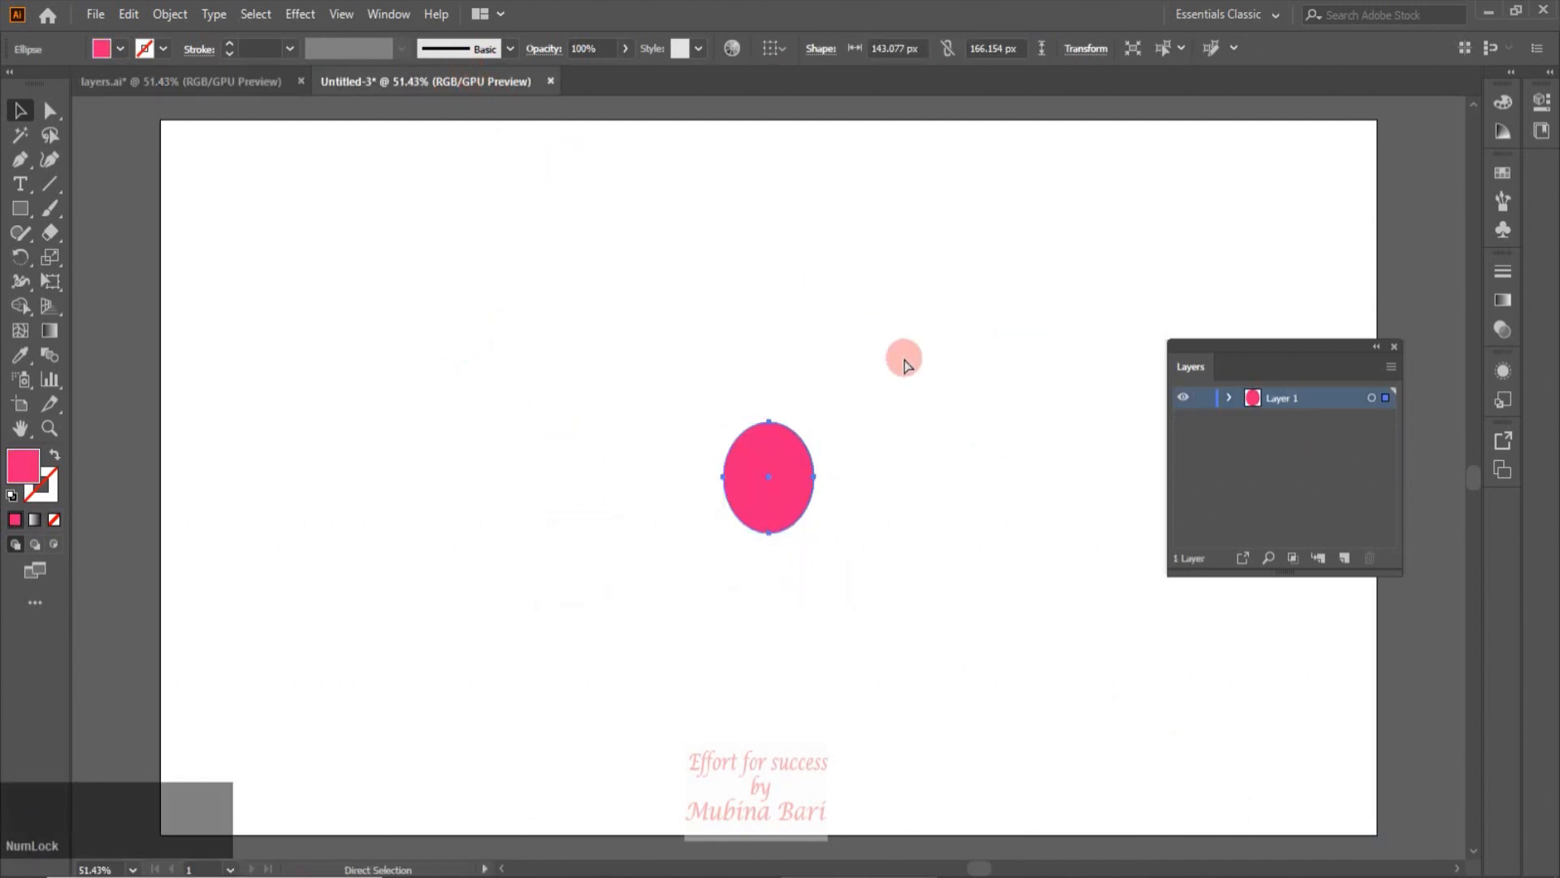
key(ctrl+v)
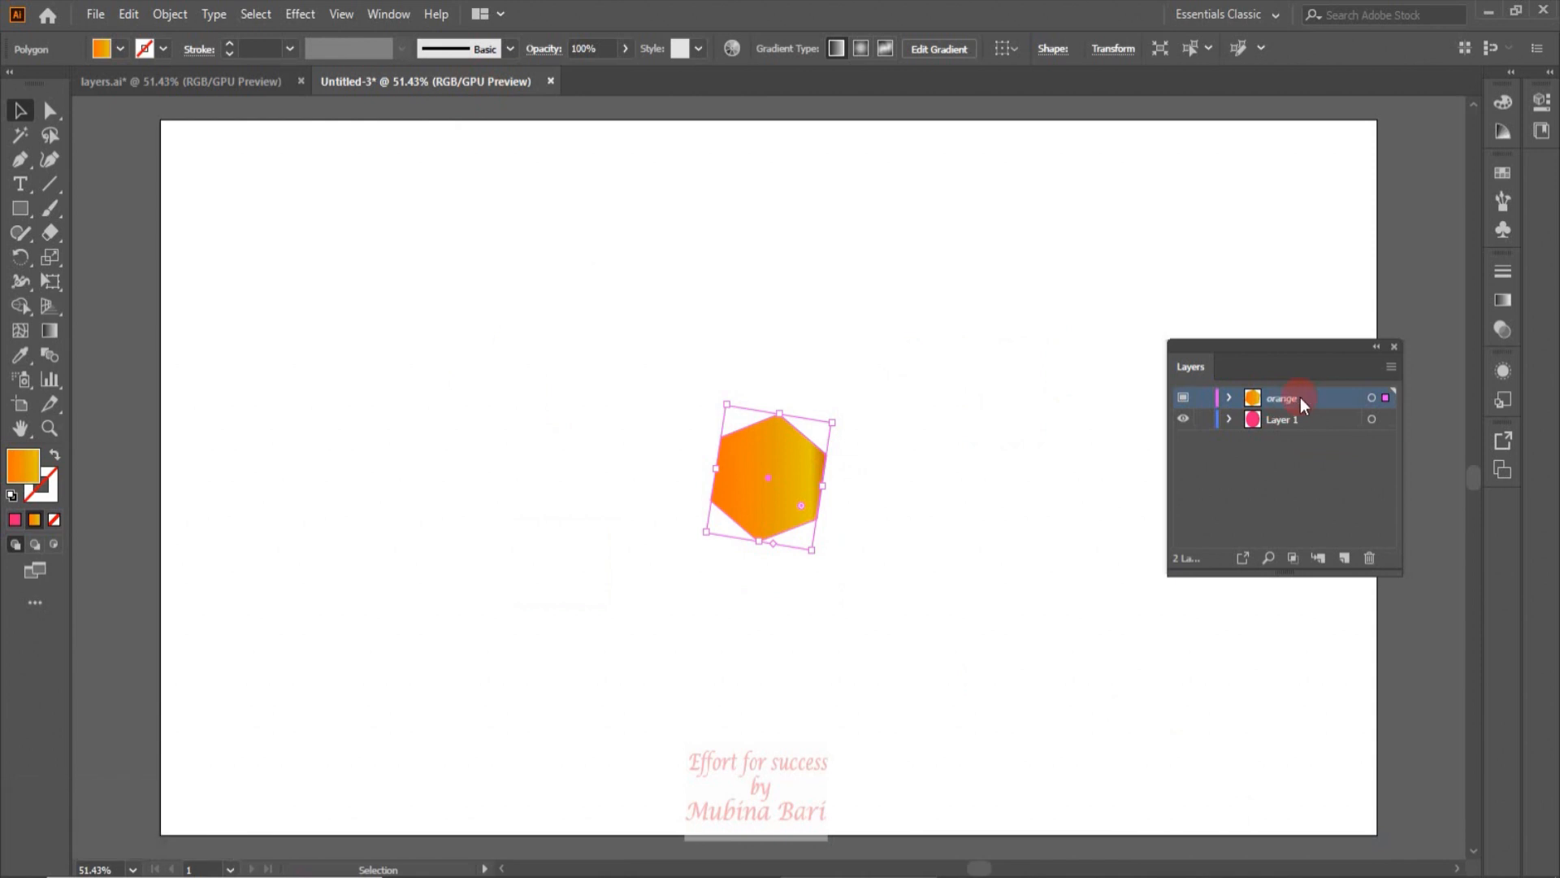
Copy the blue star from layers.ai into Untitled-3, and move the star left and the hexagon down, off the pink ellipse.
click(226, 87)
click(538, 397)
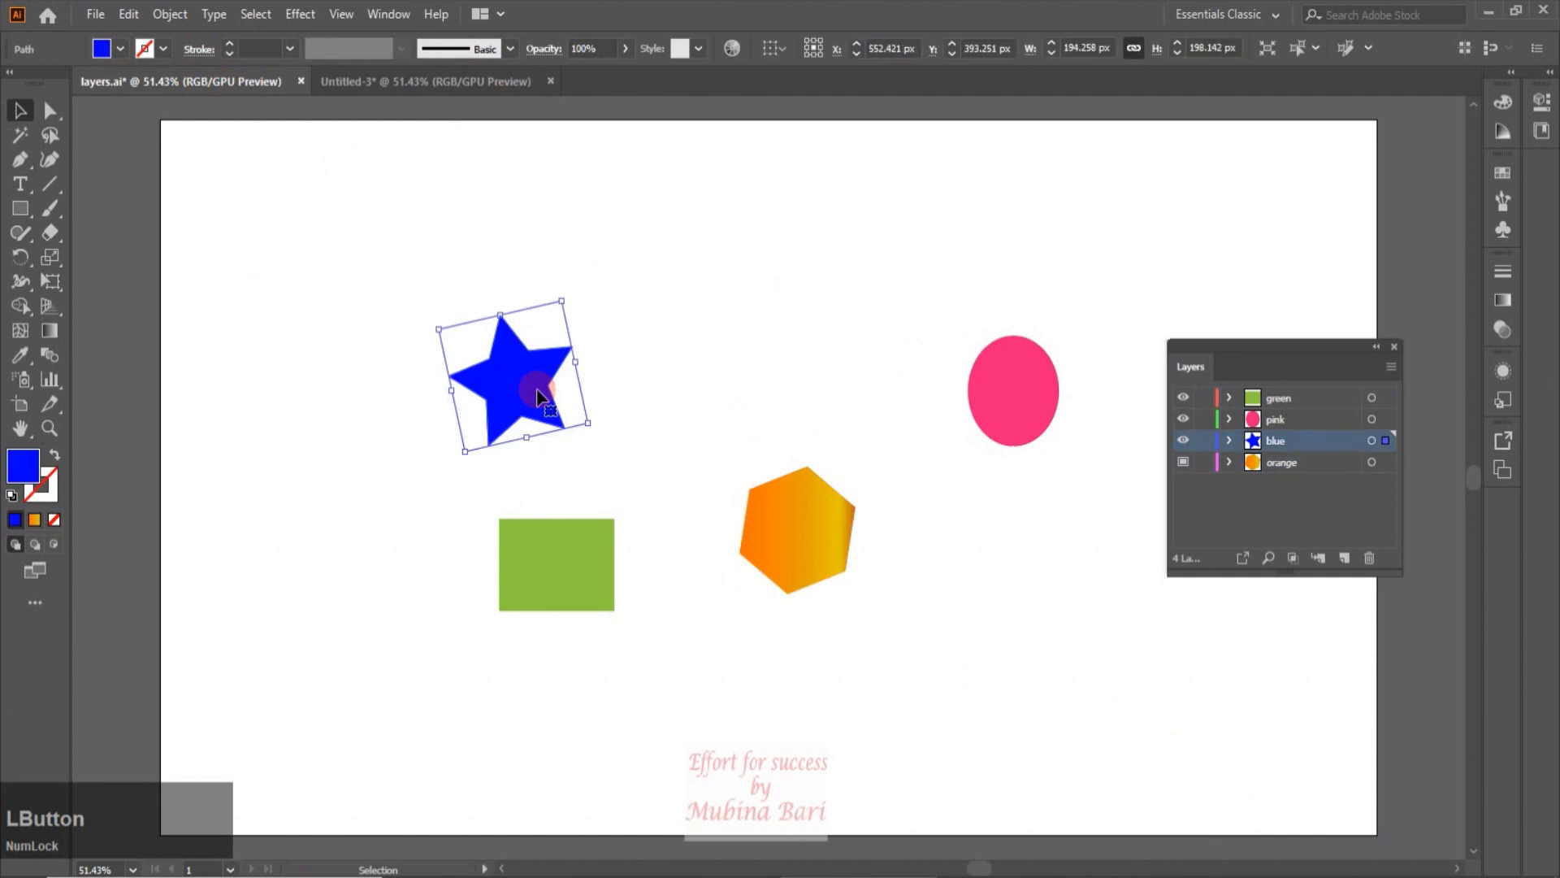
key(ctrl+c)
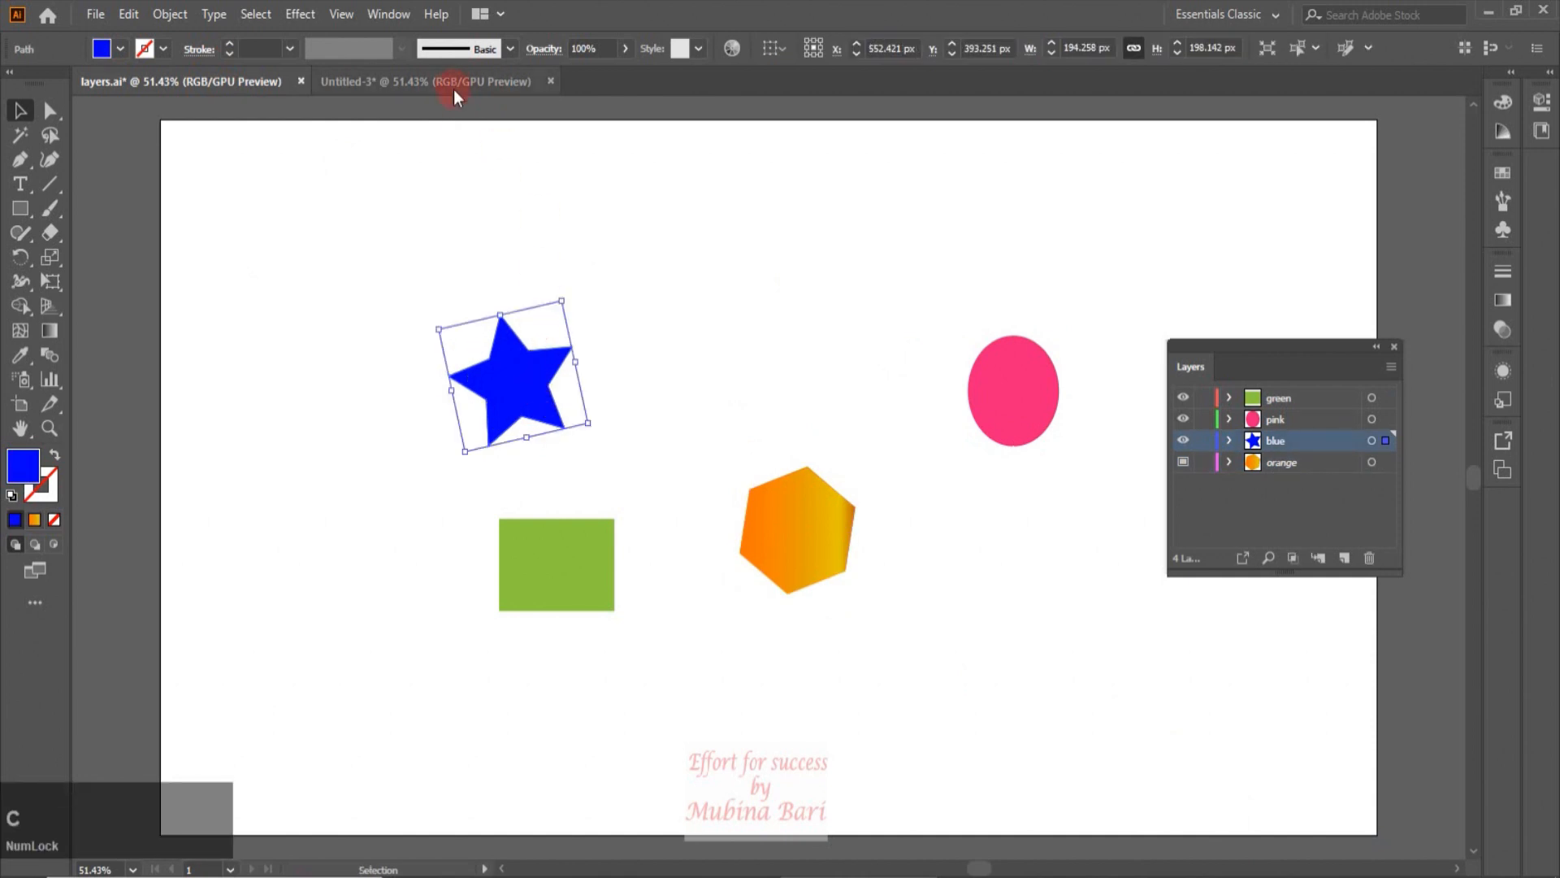
click(454, 91)
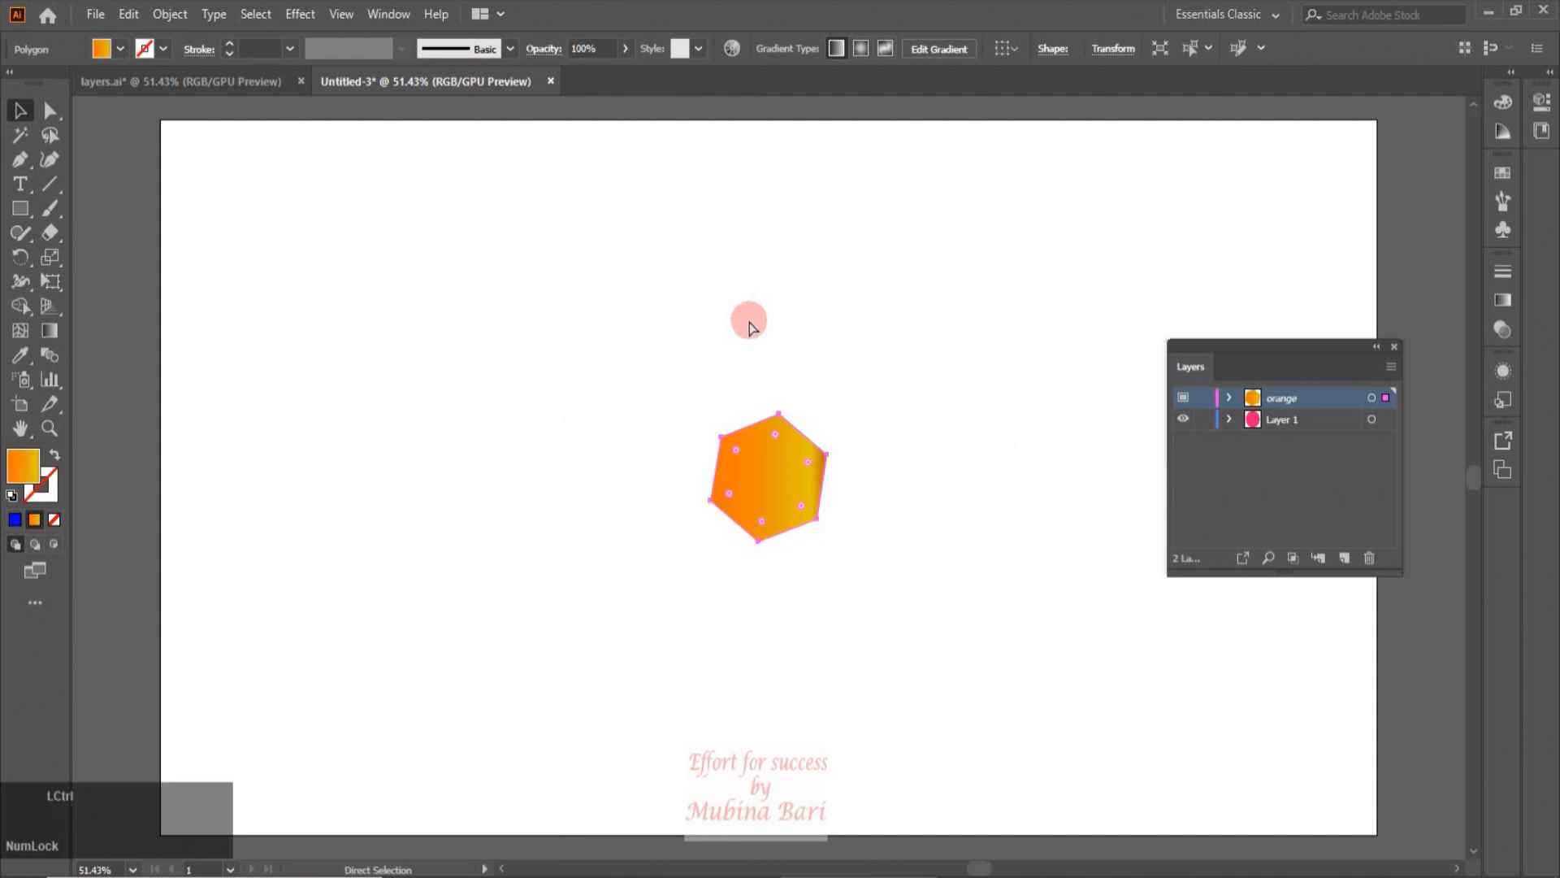
key(ctrl+v)
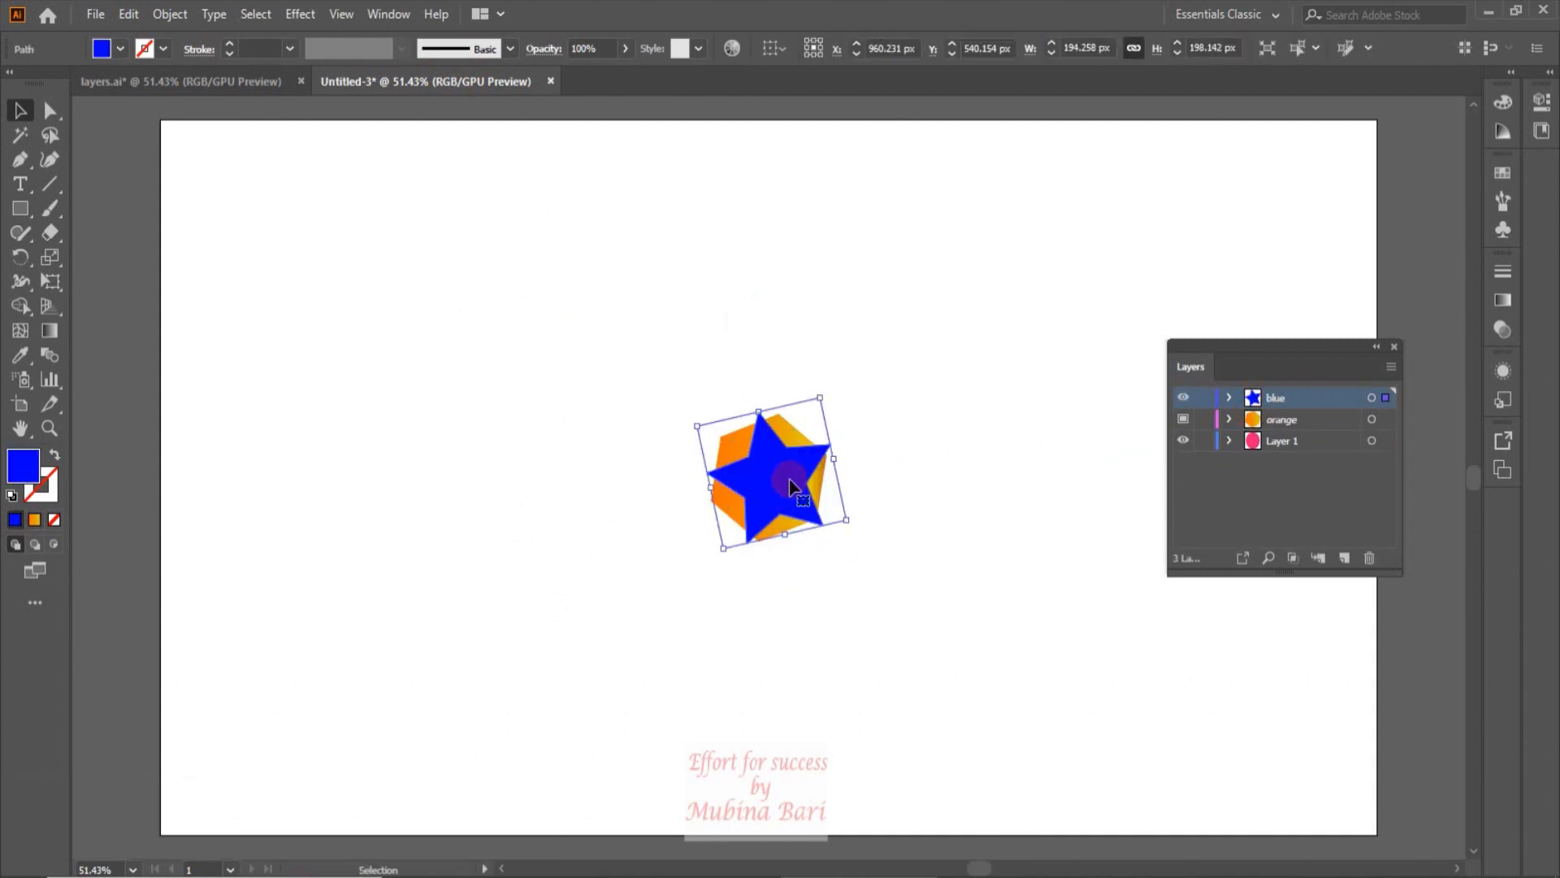
drag(795, 489, 559, 487)
drag(785, 491, 762, 580)
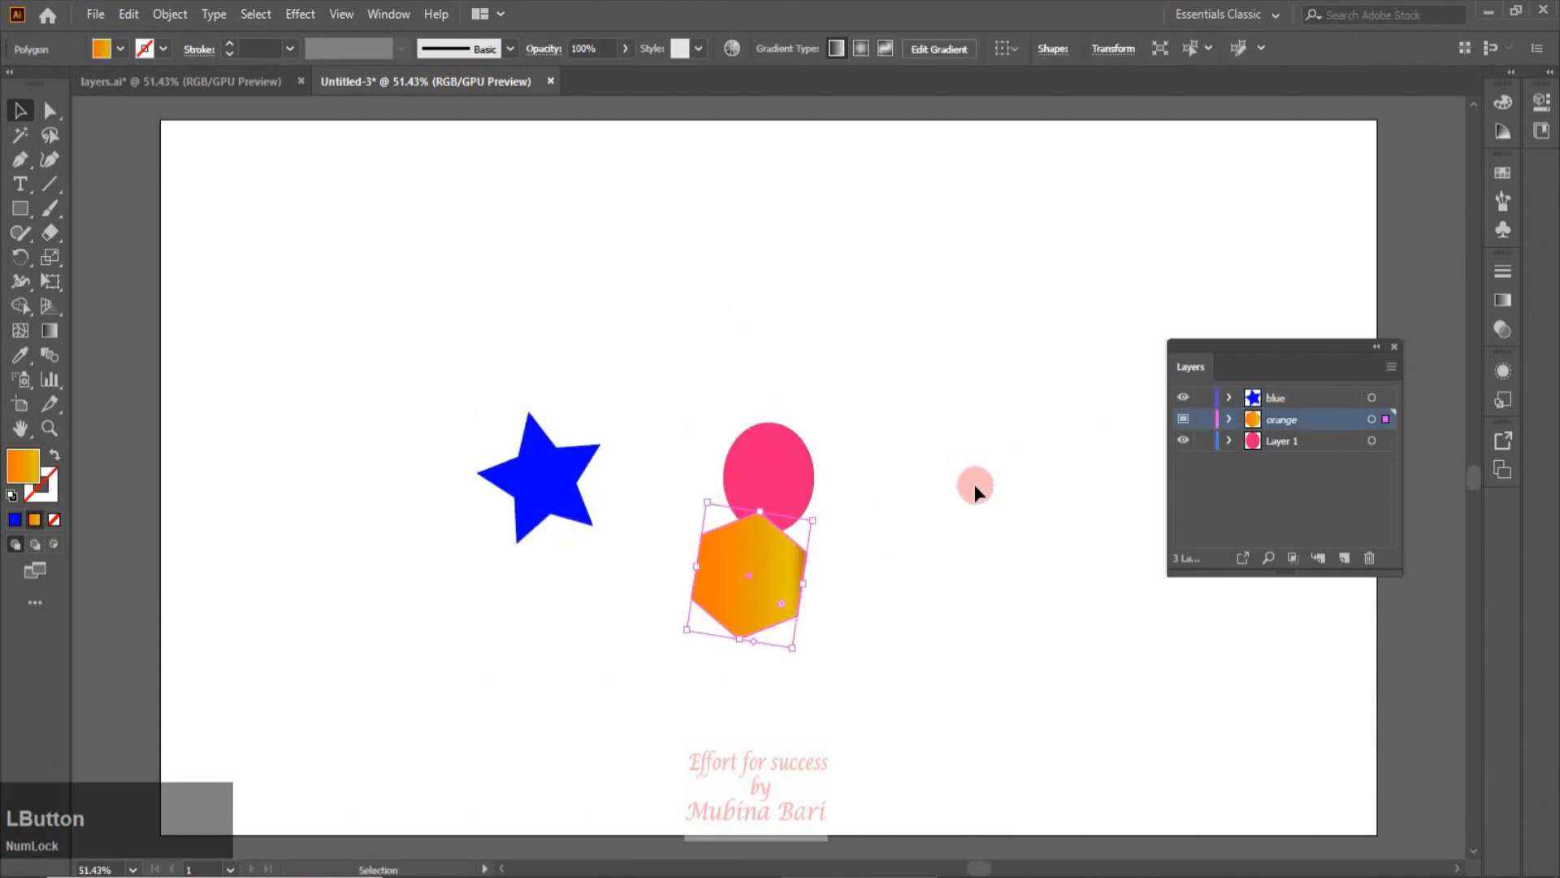
Move the pink ellipse up and right in Untitled-3, and turn off Paste Remembers Layers in layers.ai.
drag(832, 448, 915, 413)
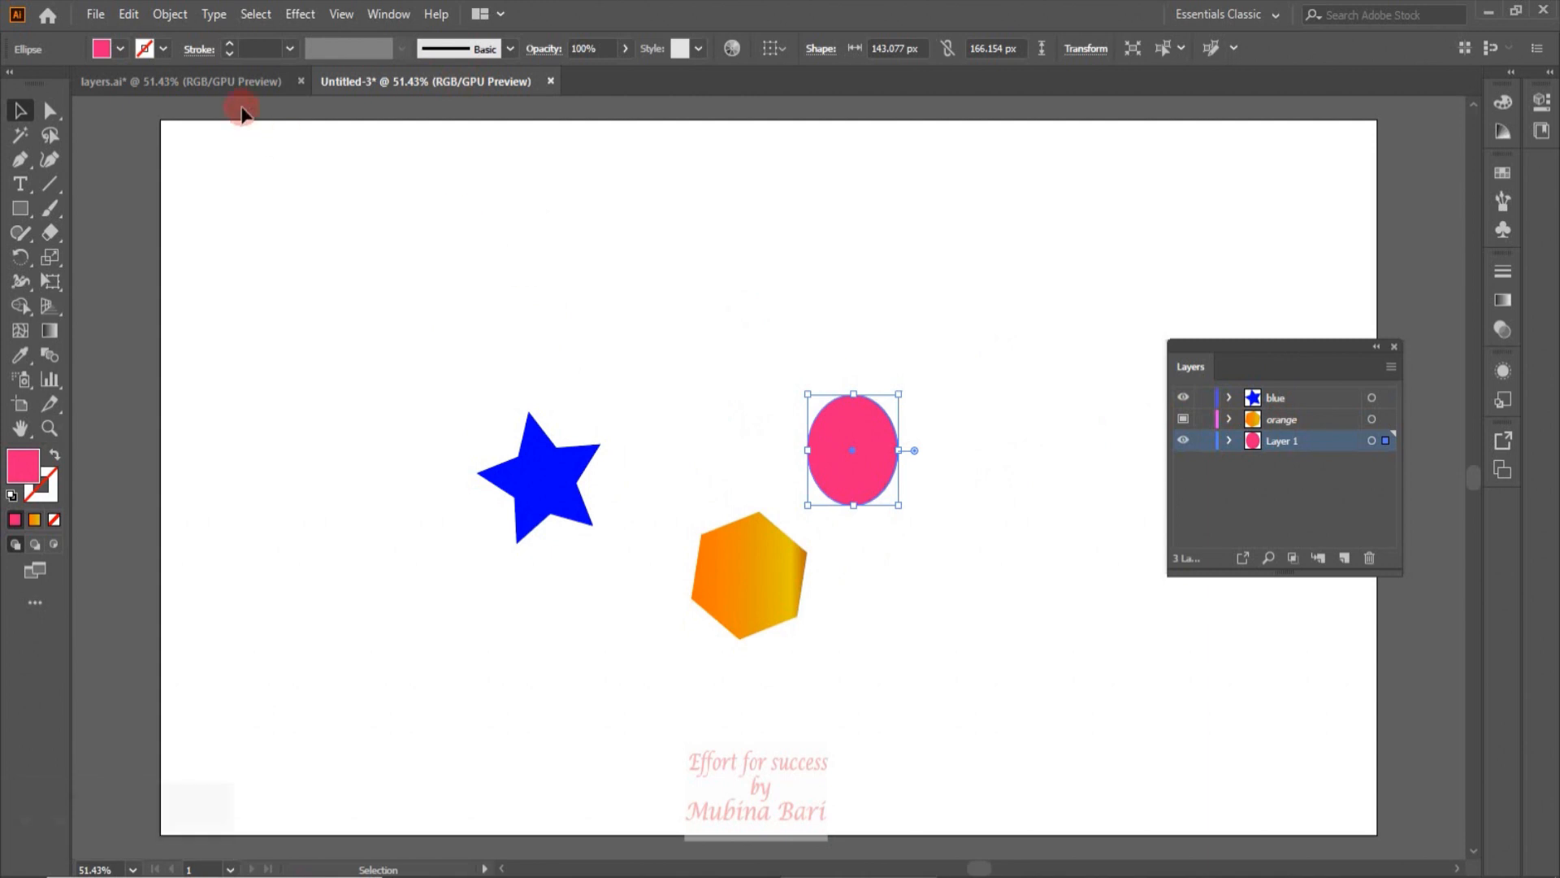
click(241, 85)
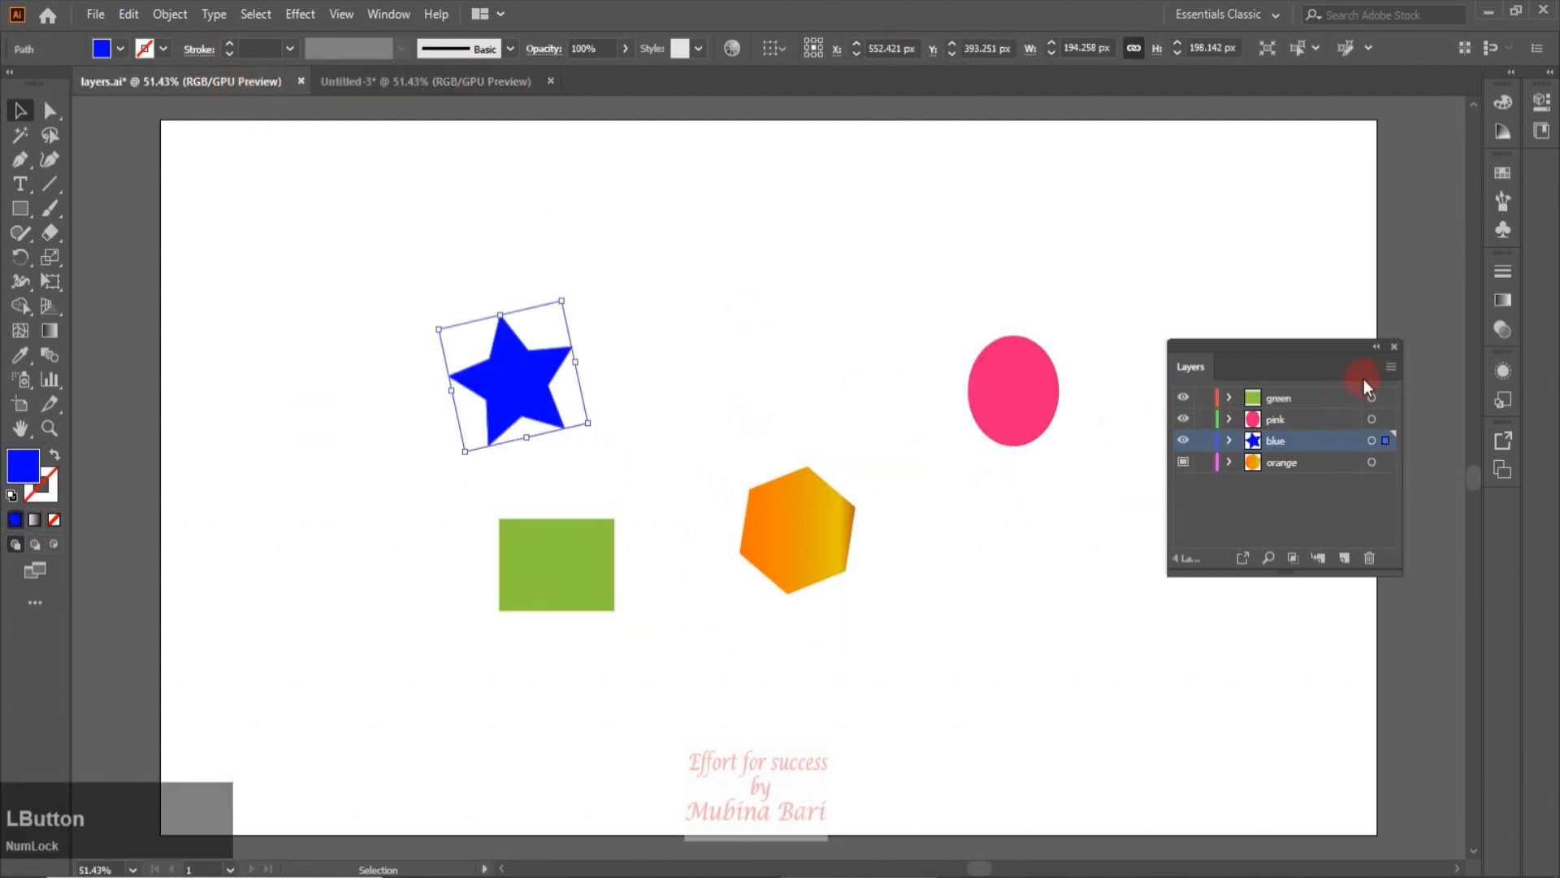
click(1390, 366)
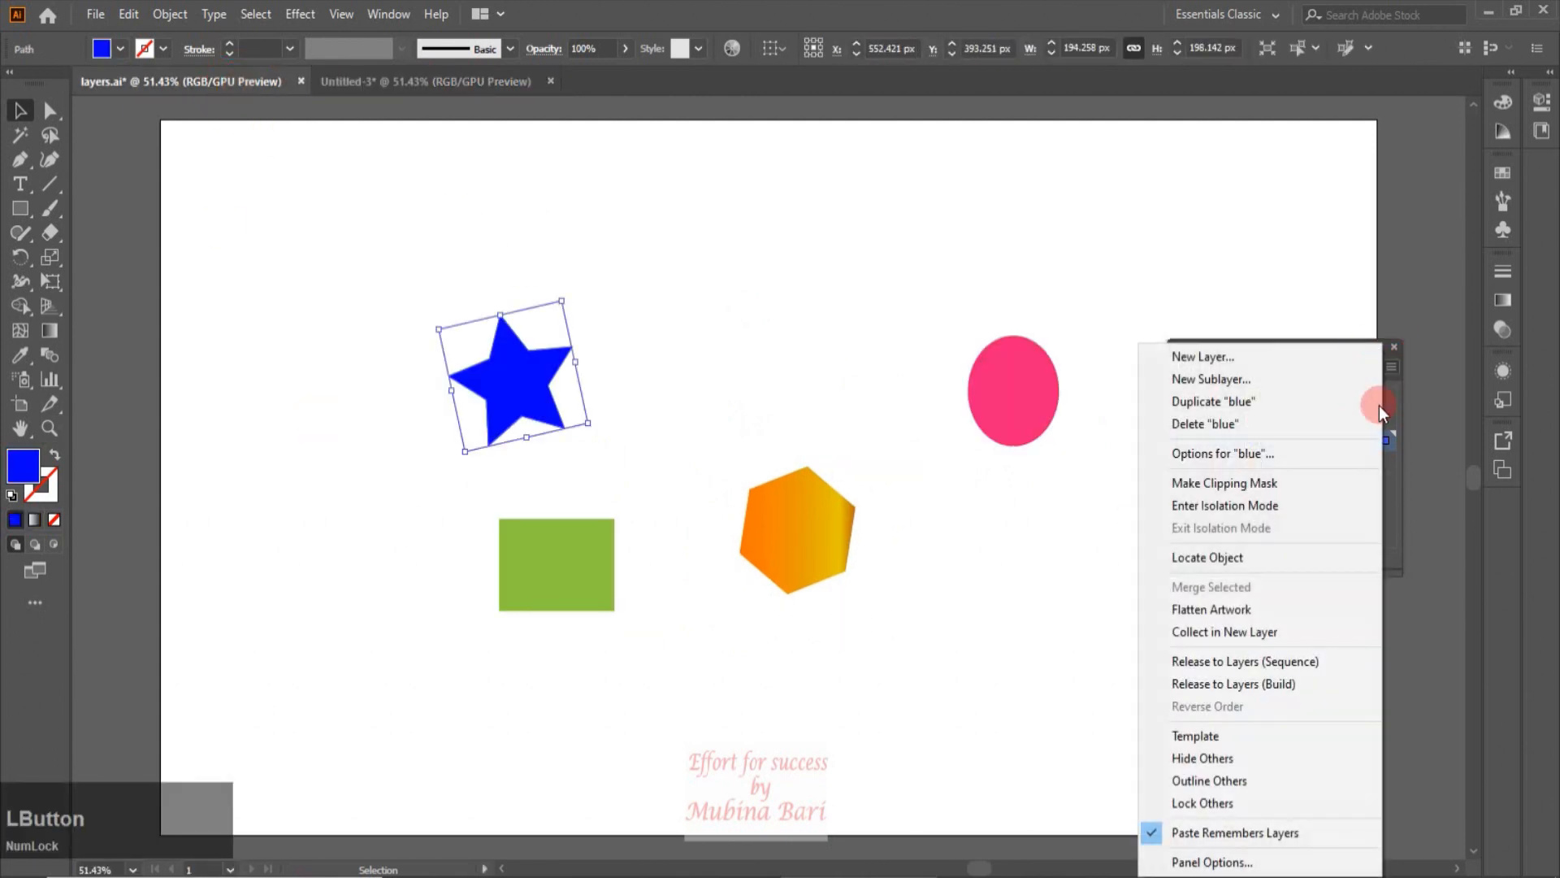
click(1152, 831)
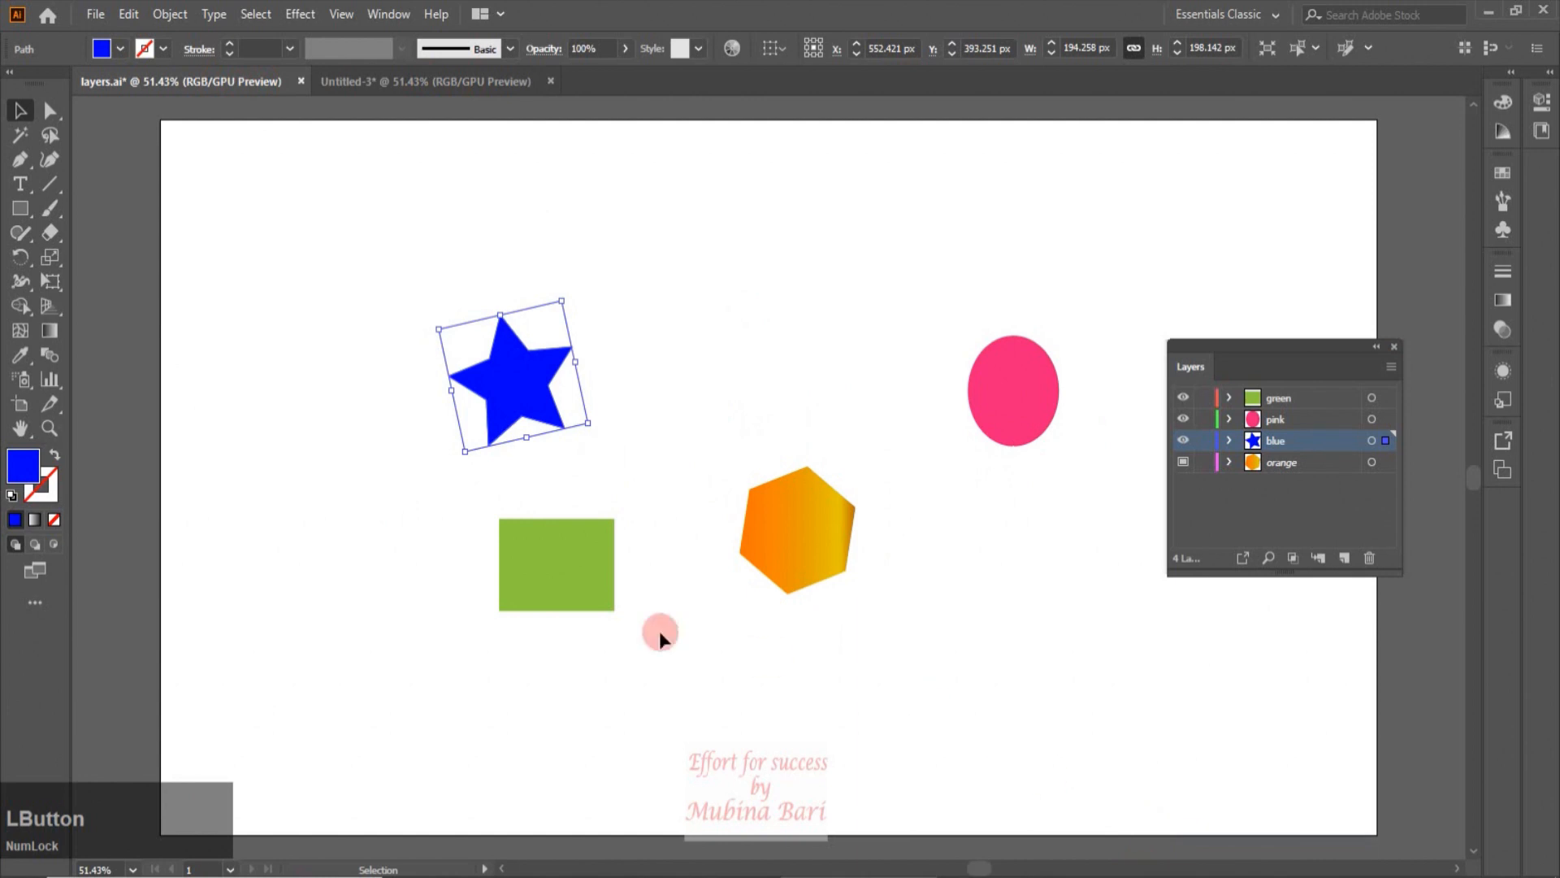
Copy the green rectangle from layers.ai into Untitled-3, move it above the other shapes, and inspect the contents of Layer 1.
click(550, 594)
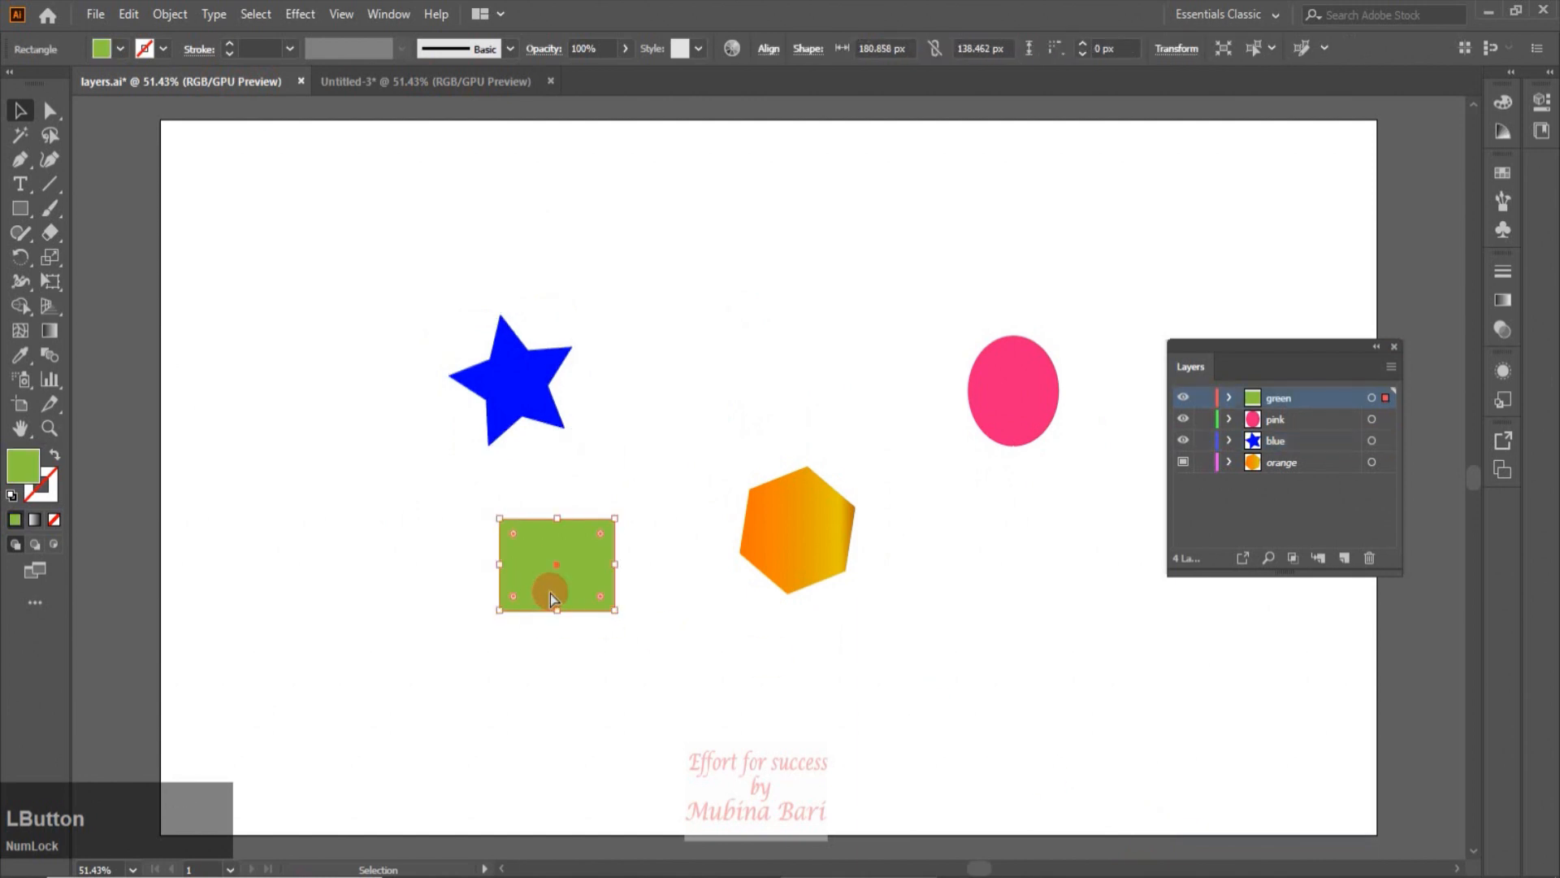
click(445, 81)
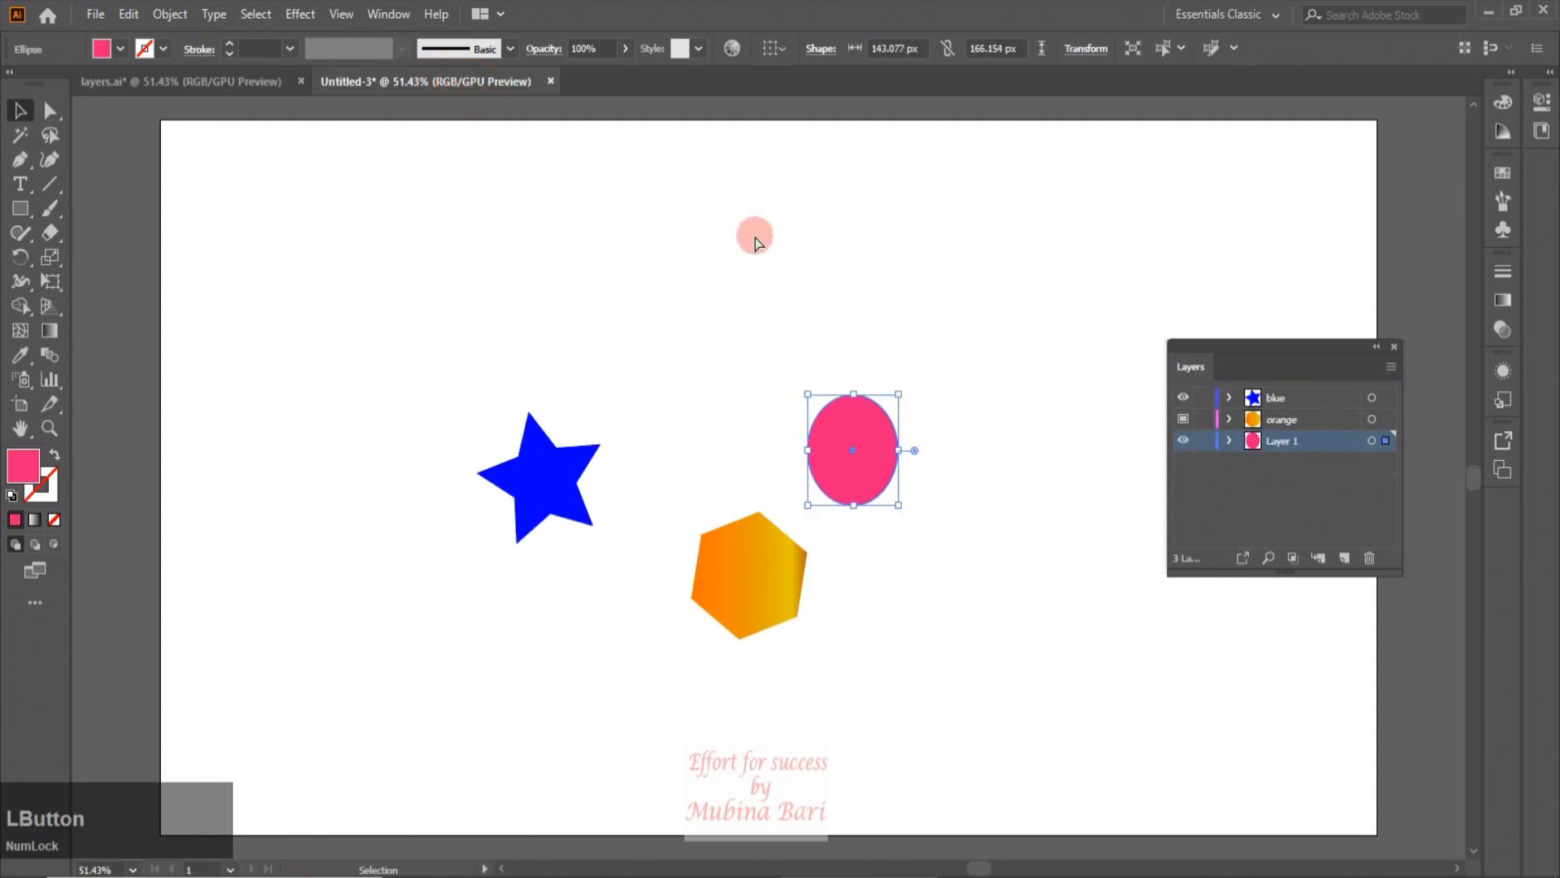
key(ctrl+v)
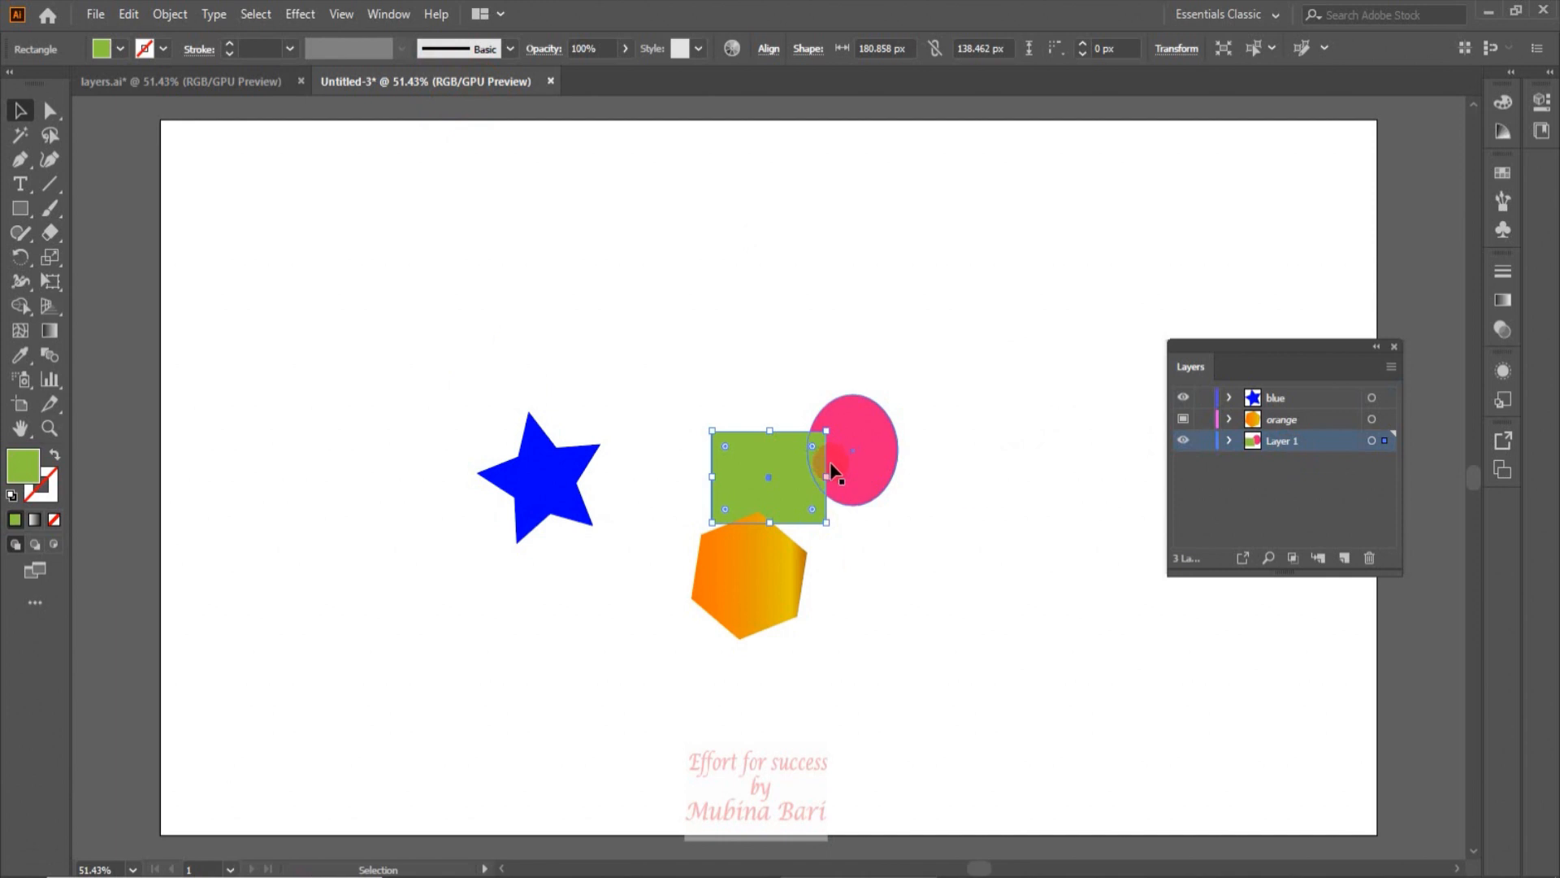
drag(770, 453, 734, 342)
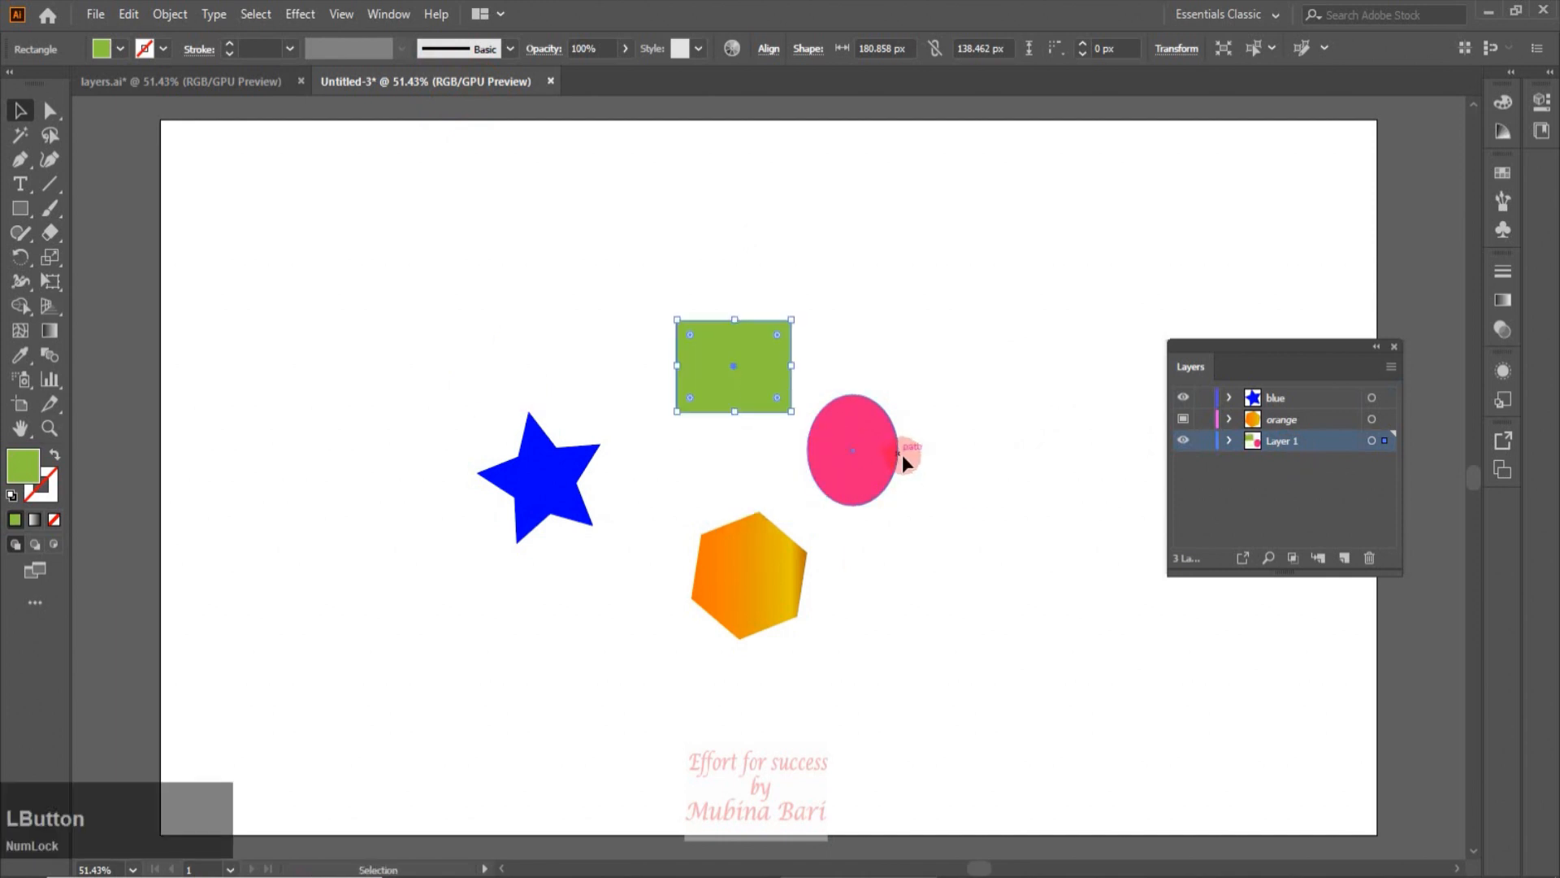
click(1230, 439)
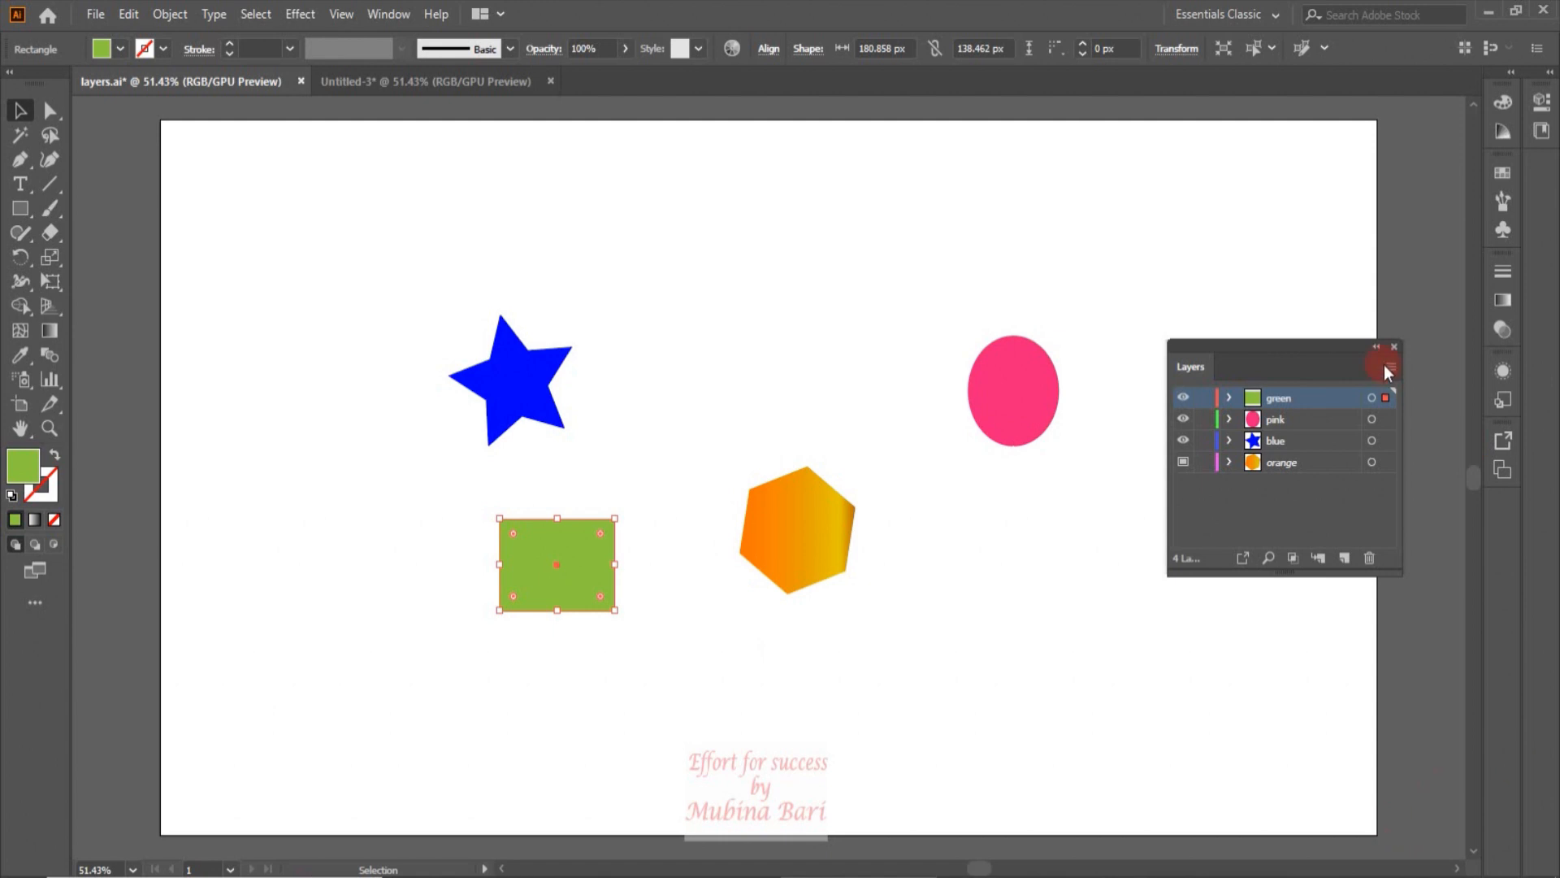
Turn on Show Layers Only in the Layers panel options of layers.ai.
drag(1385, 370, 1247, 863)
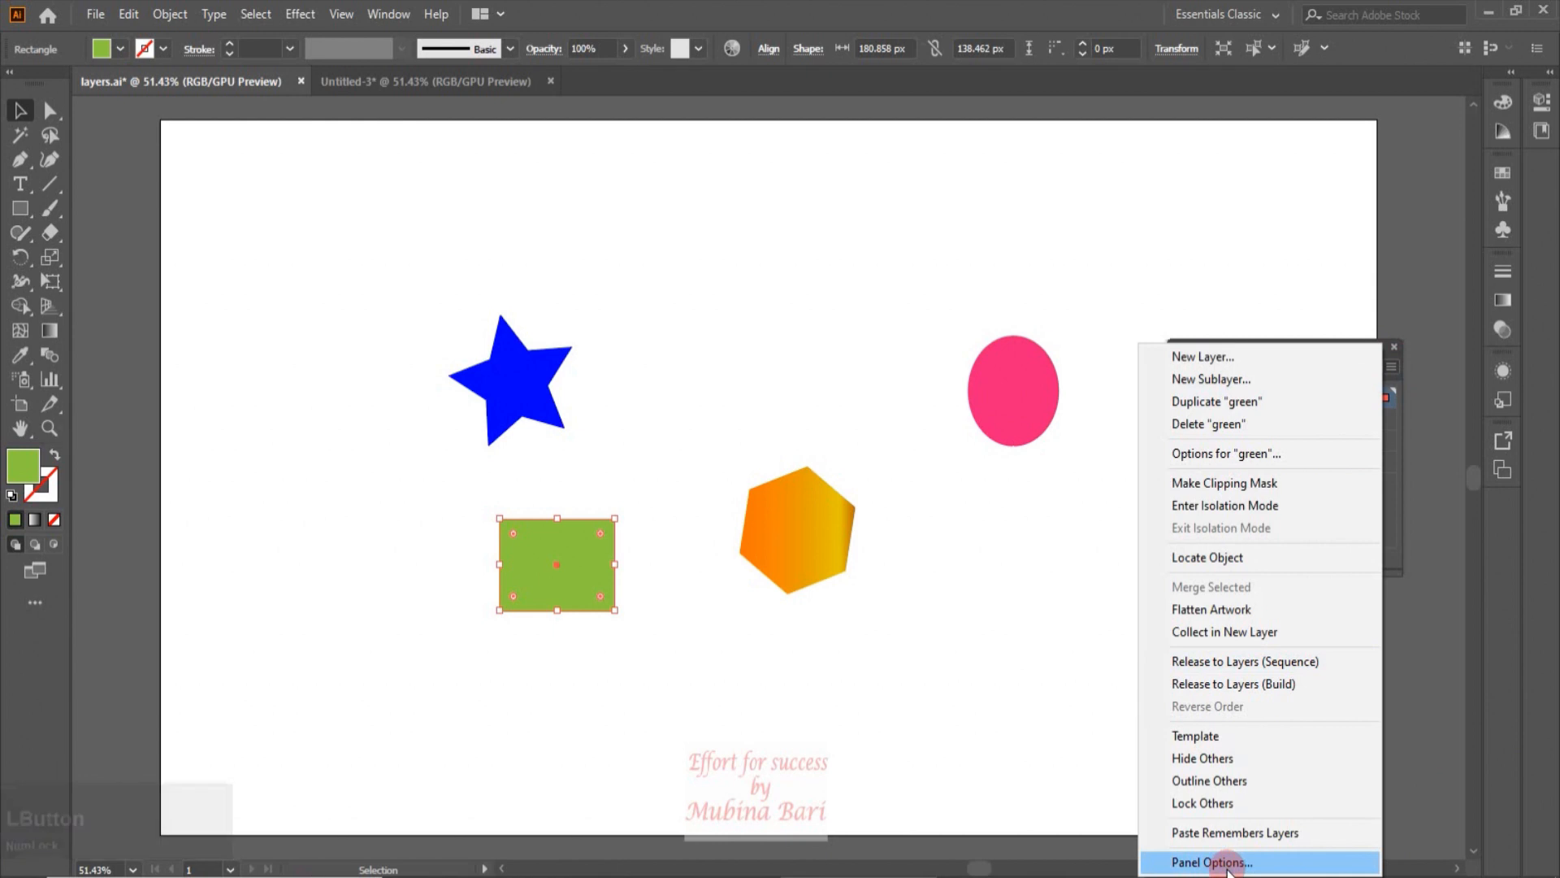
click(1227, 864)
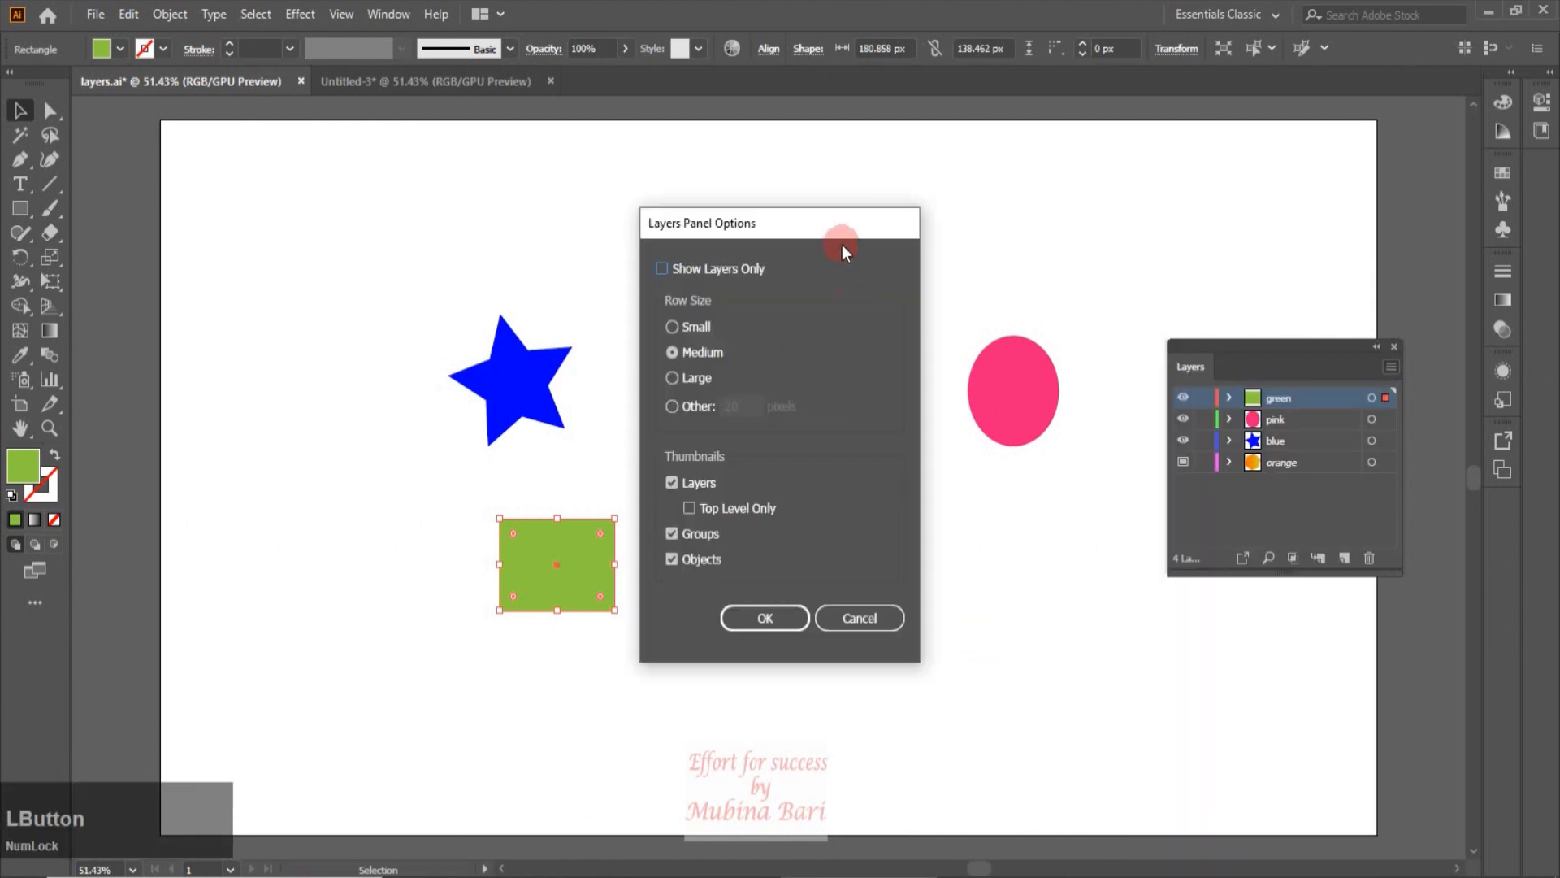
drag(837, 226, 746, 205)
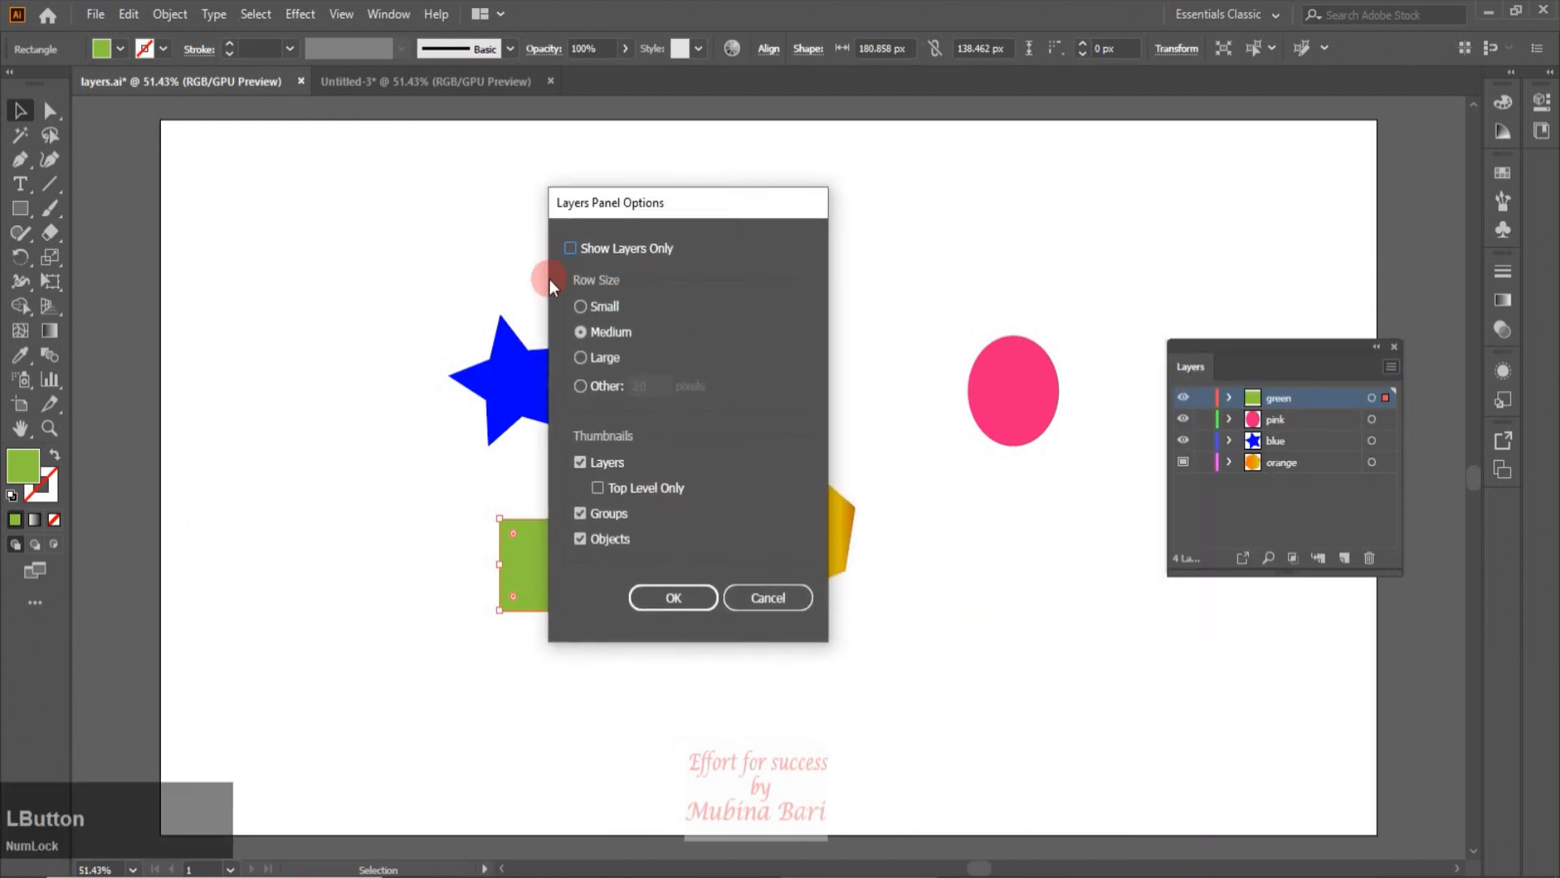
click(571, 249)
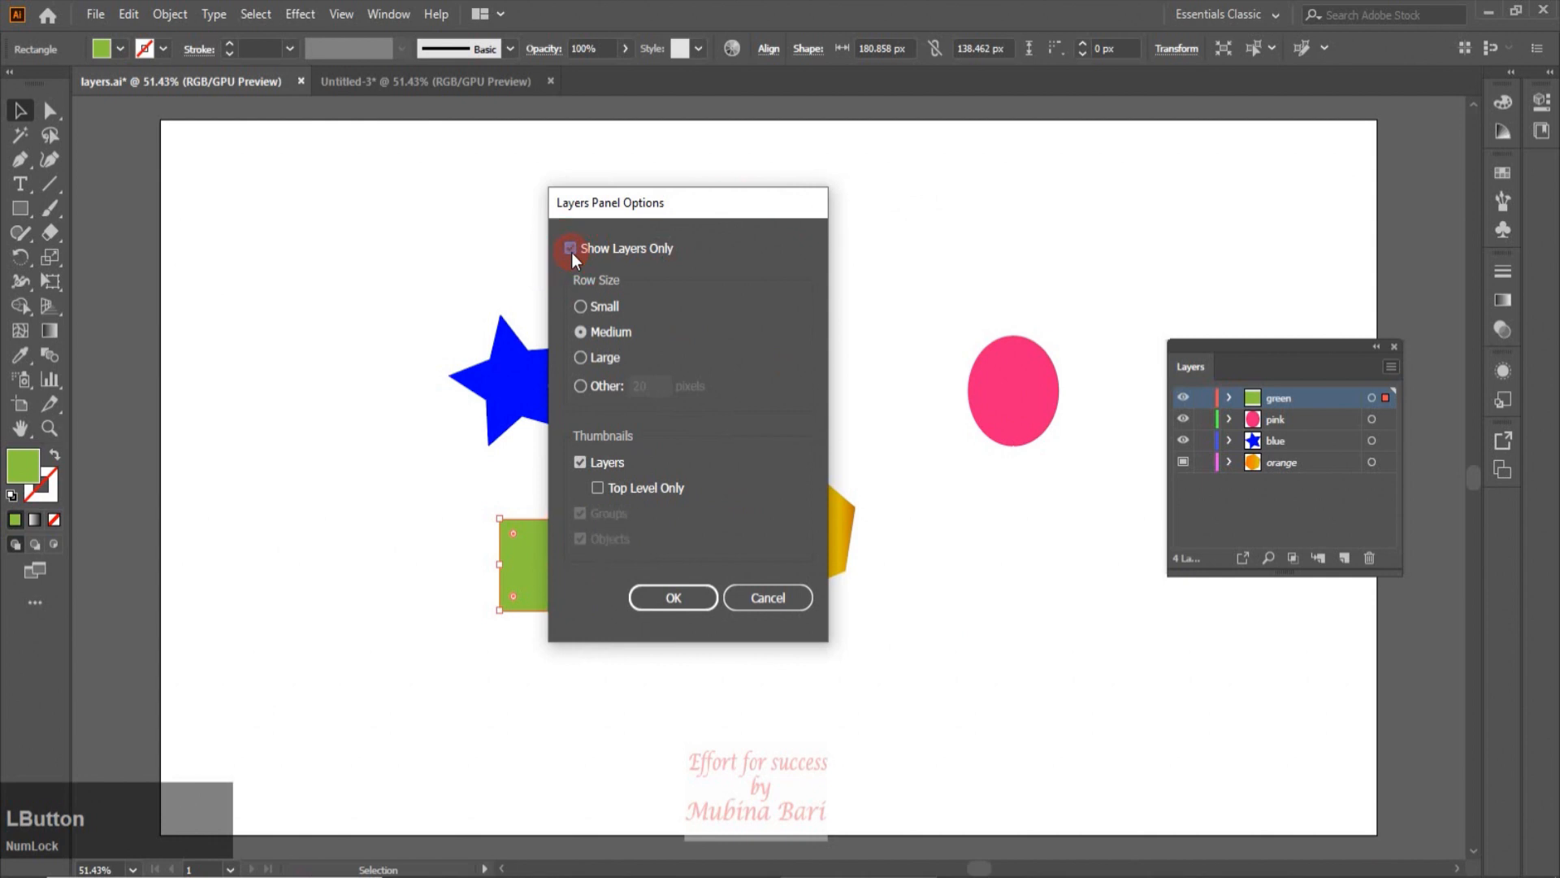
click(672, 598)
click(1184, 462)
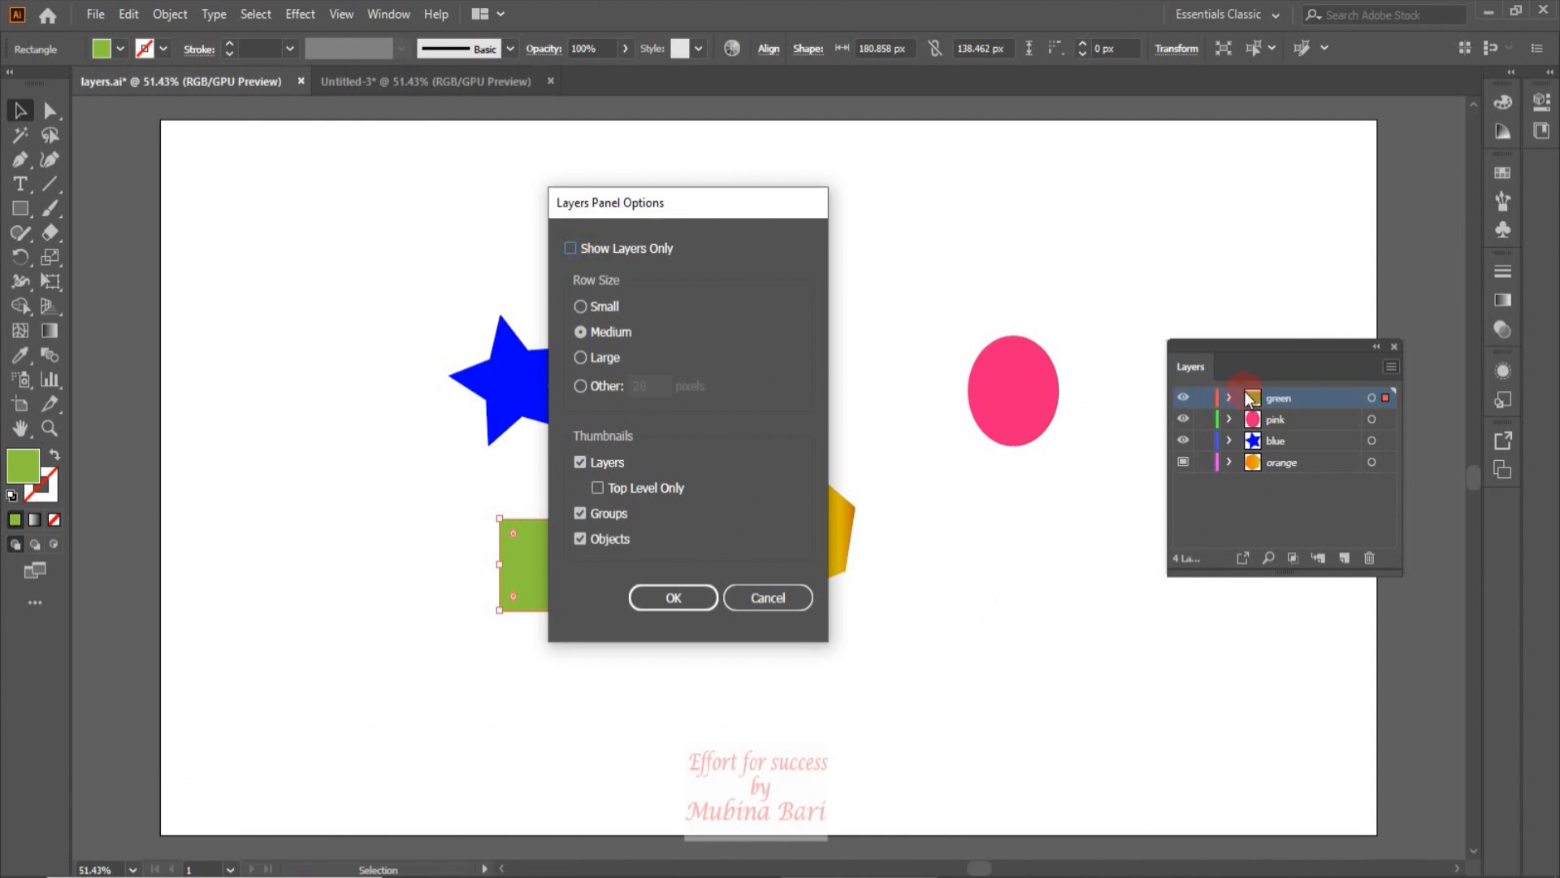
click(570, 249)
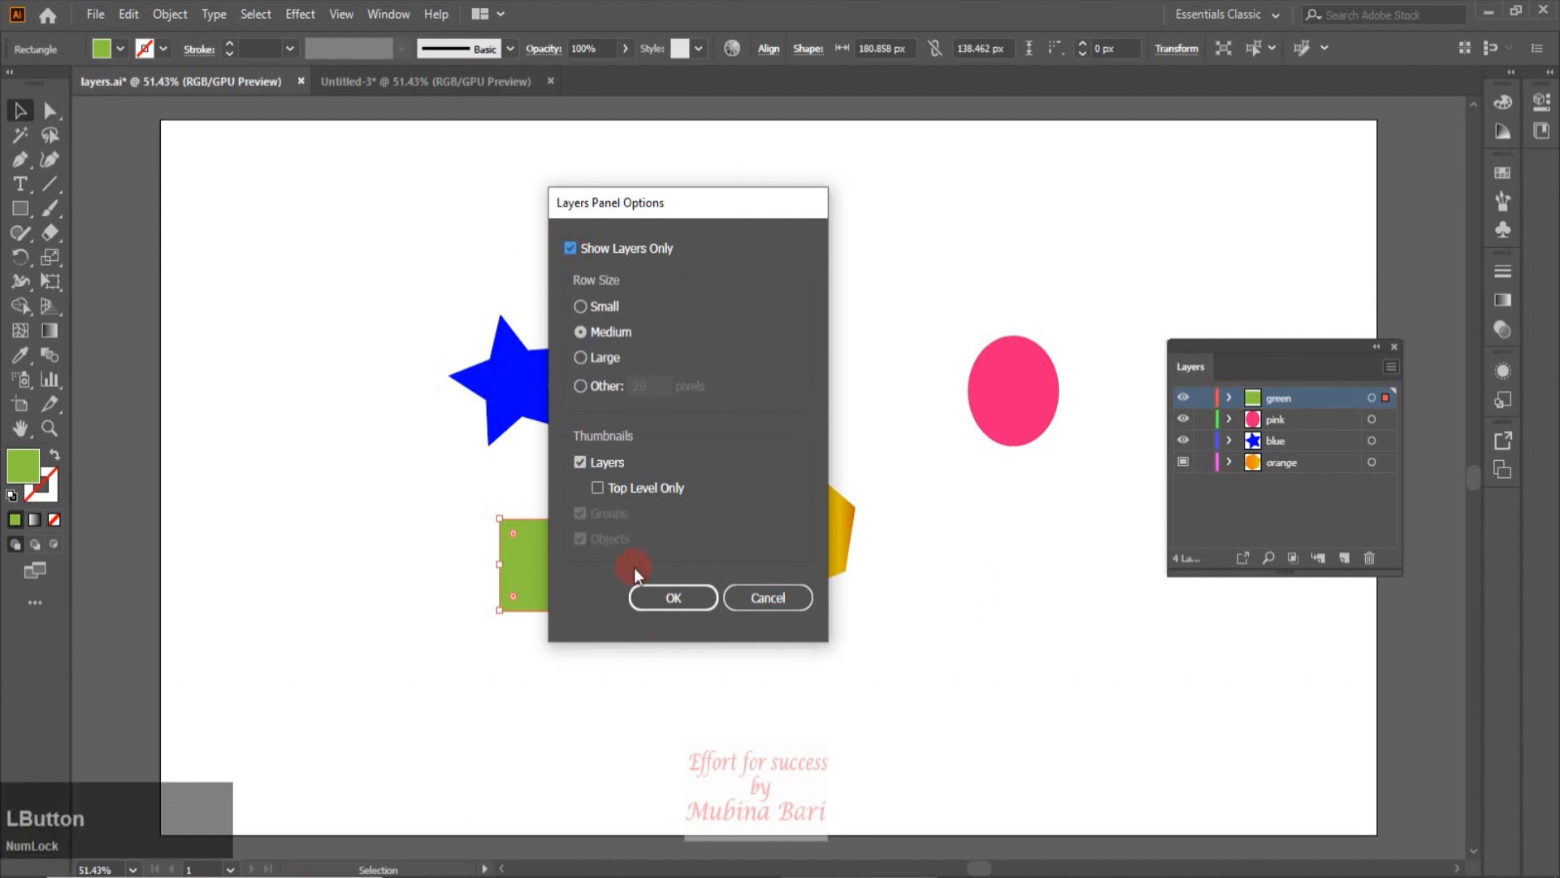
click(694, 602)
click(1193, 488)
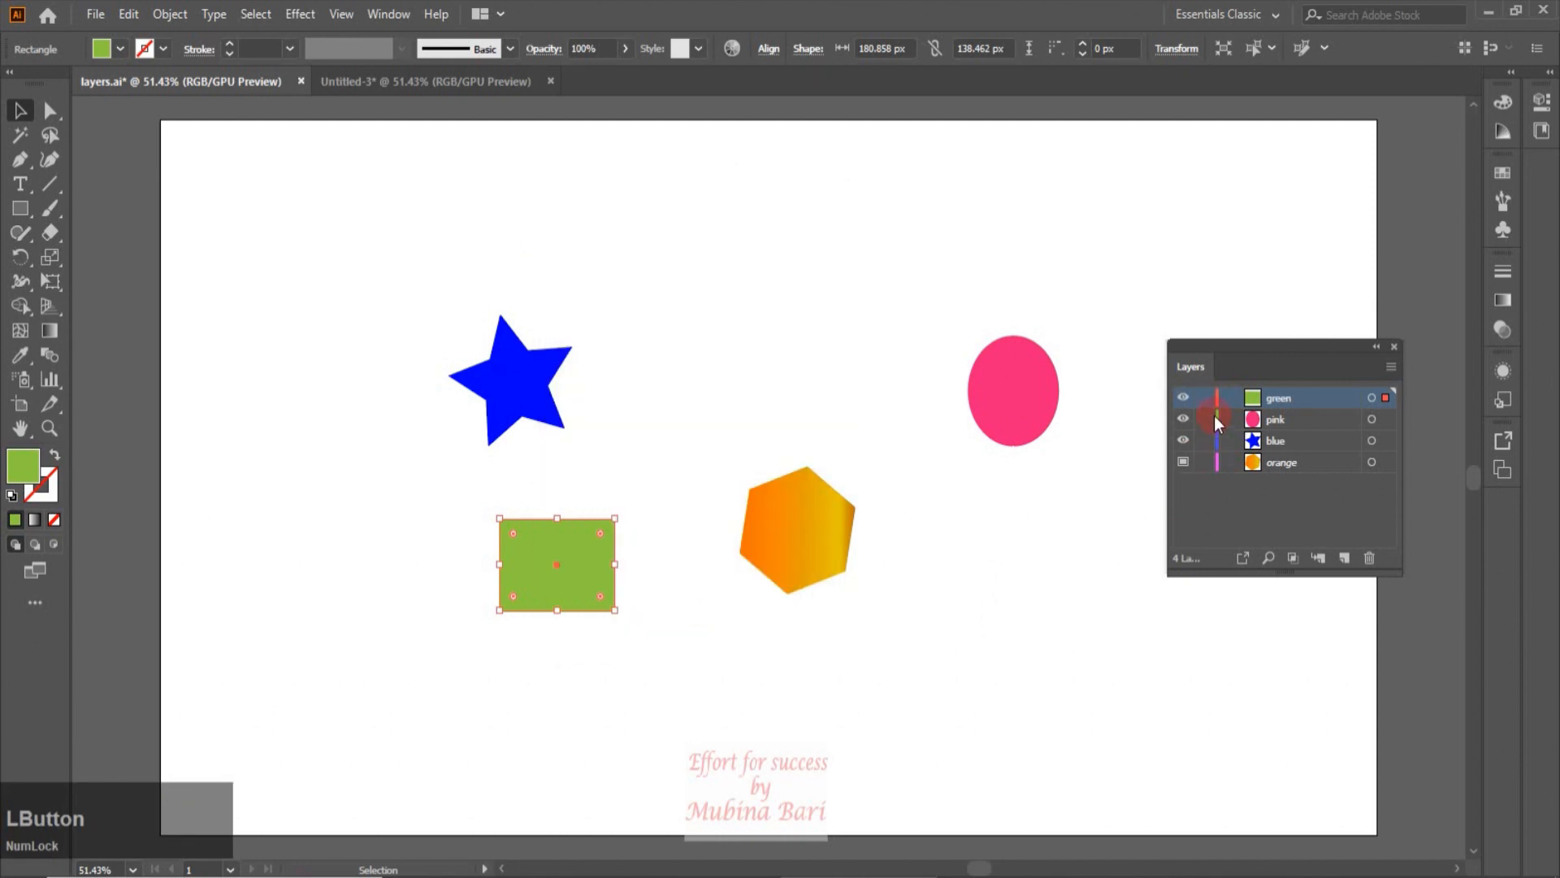
drag(1232, 393, 1241, 460)
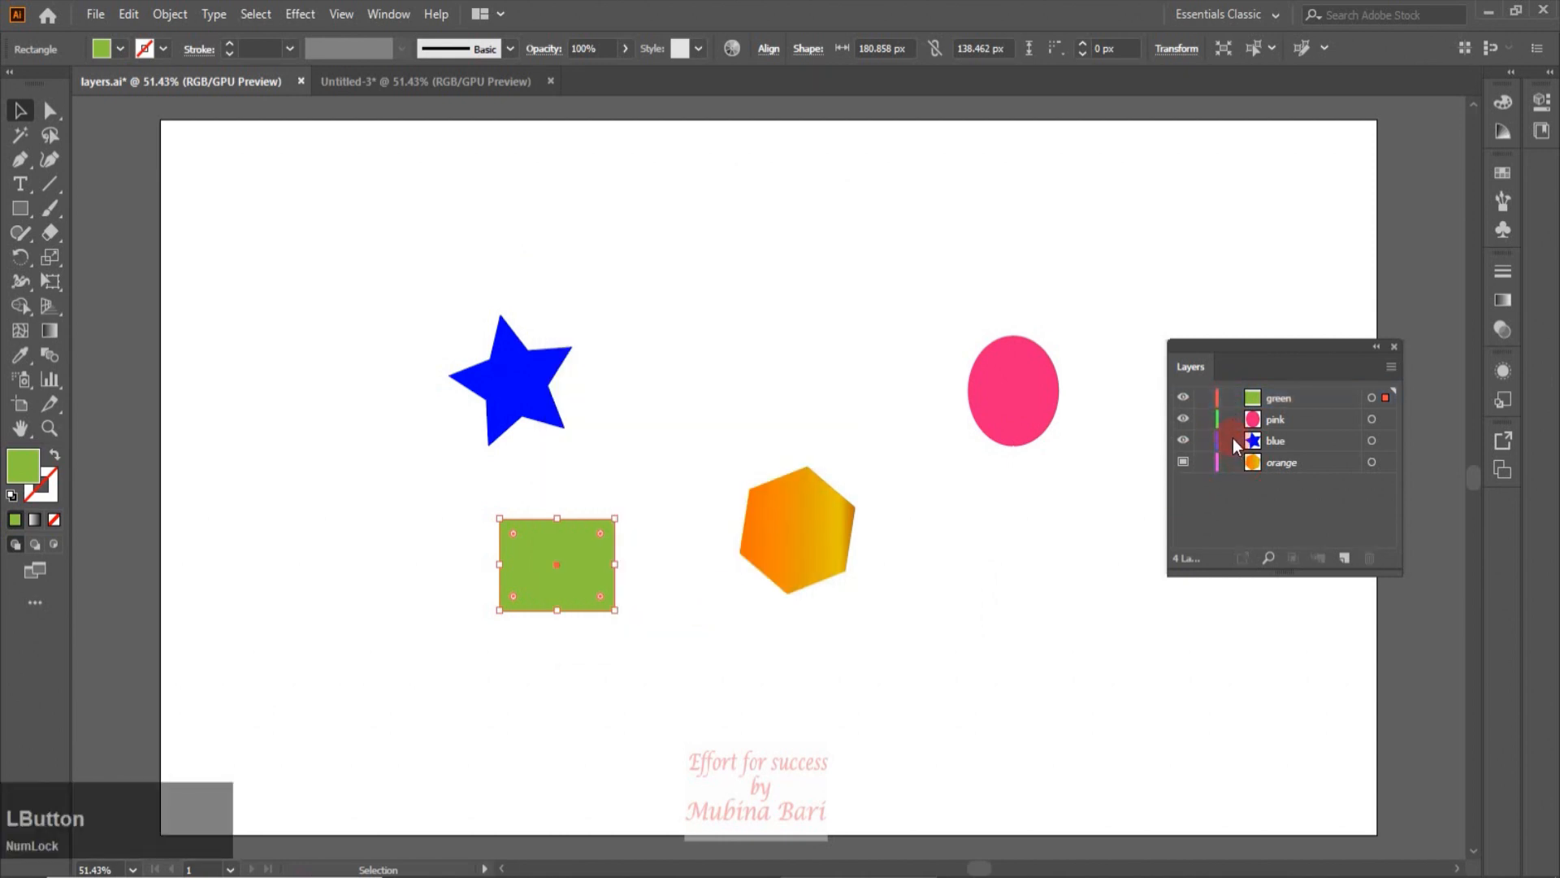
Turn off Show Layers Only and set the Layers panel row size to Large, checking the green layer's expanded contents.
click(1389, 369)
click(1264, 859)
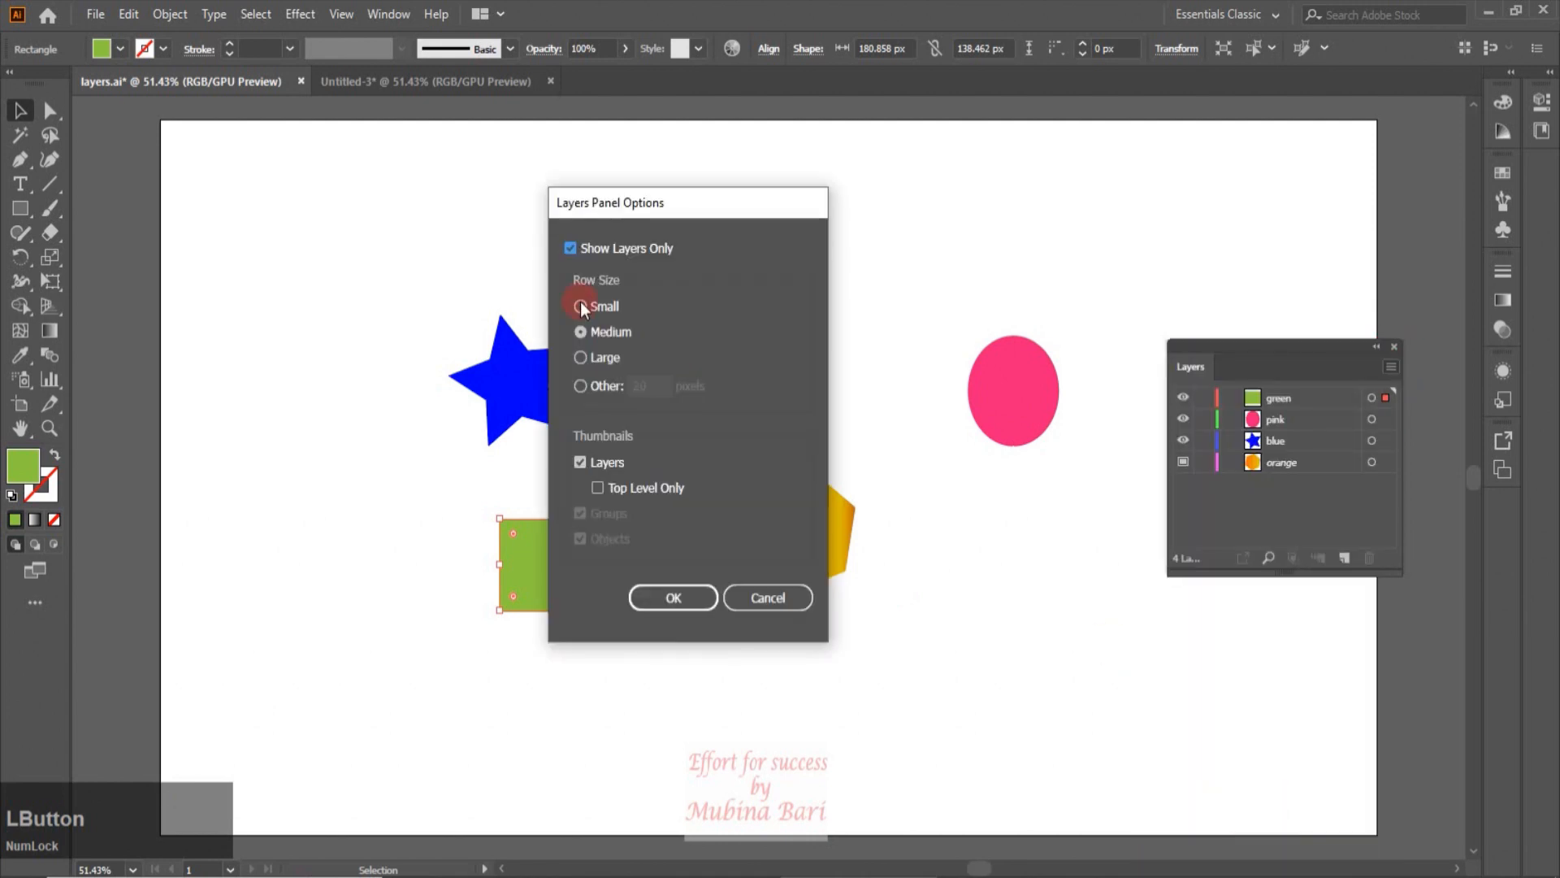
click(576, 249)
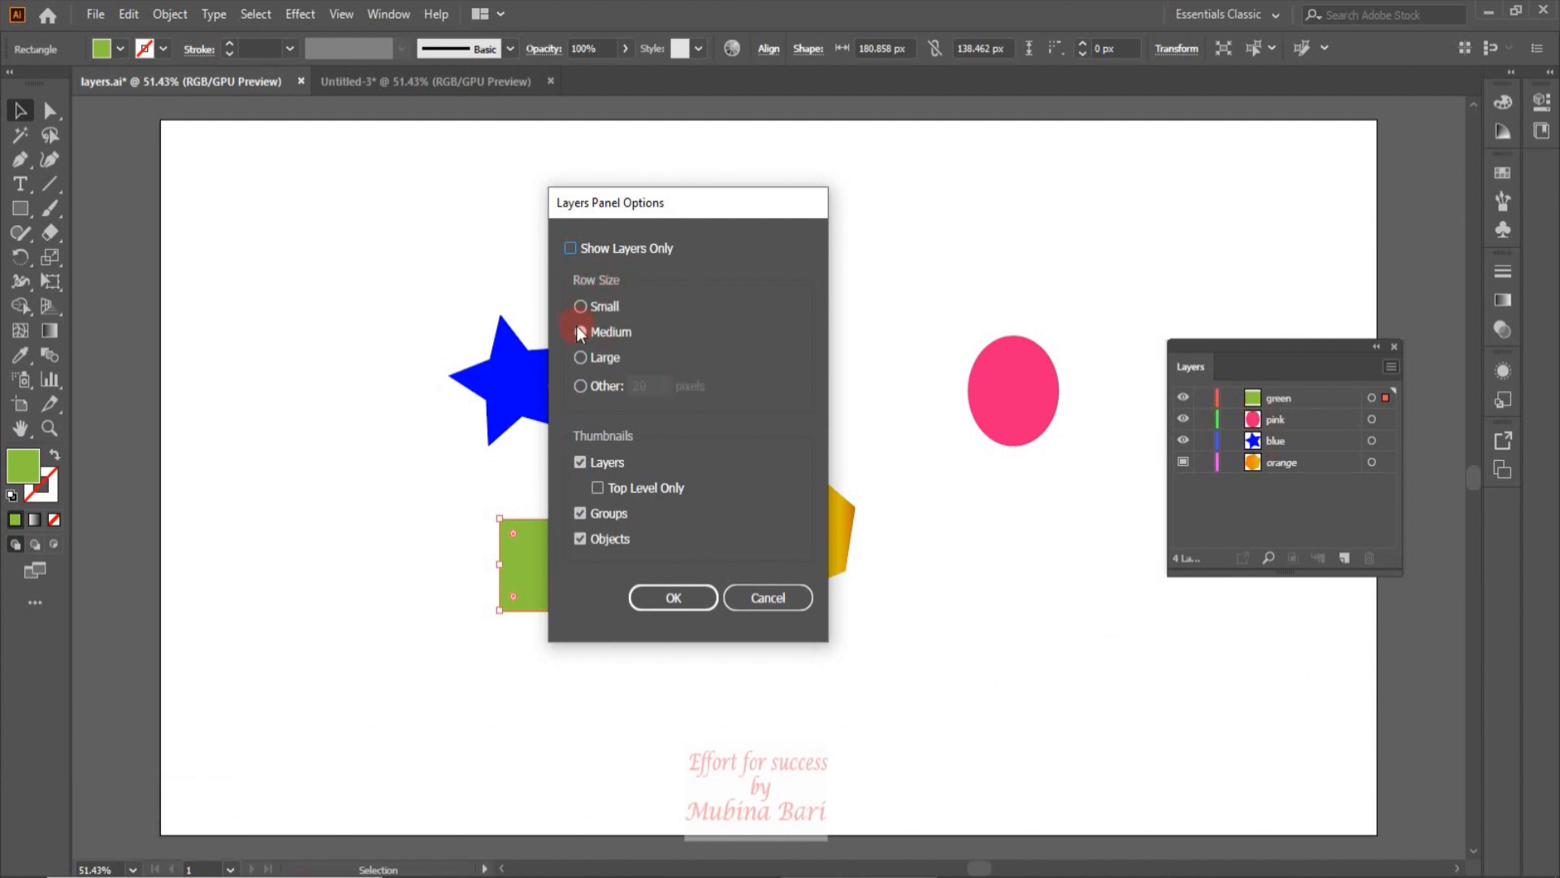
click(581, 387)
click(646, 387)
click(580, 357)
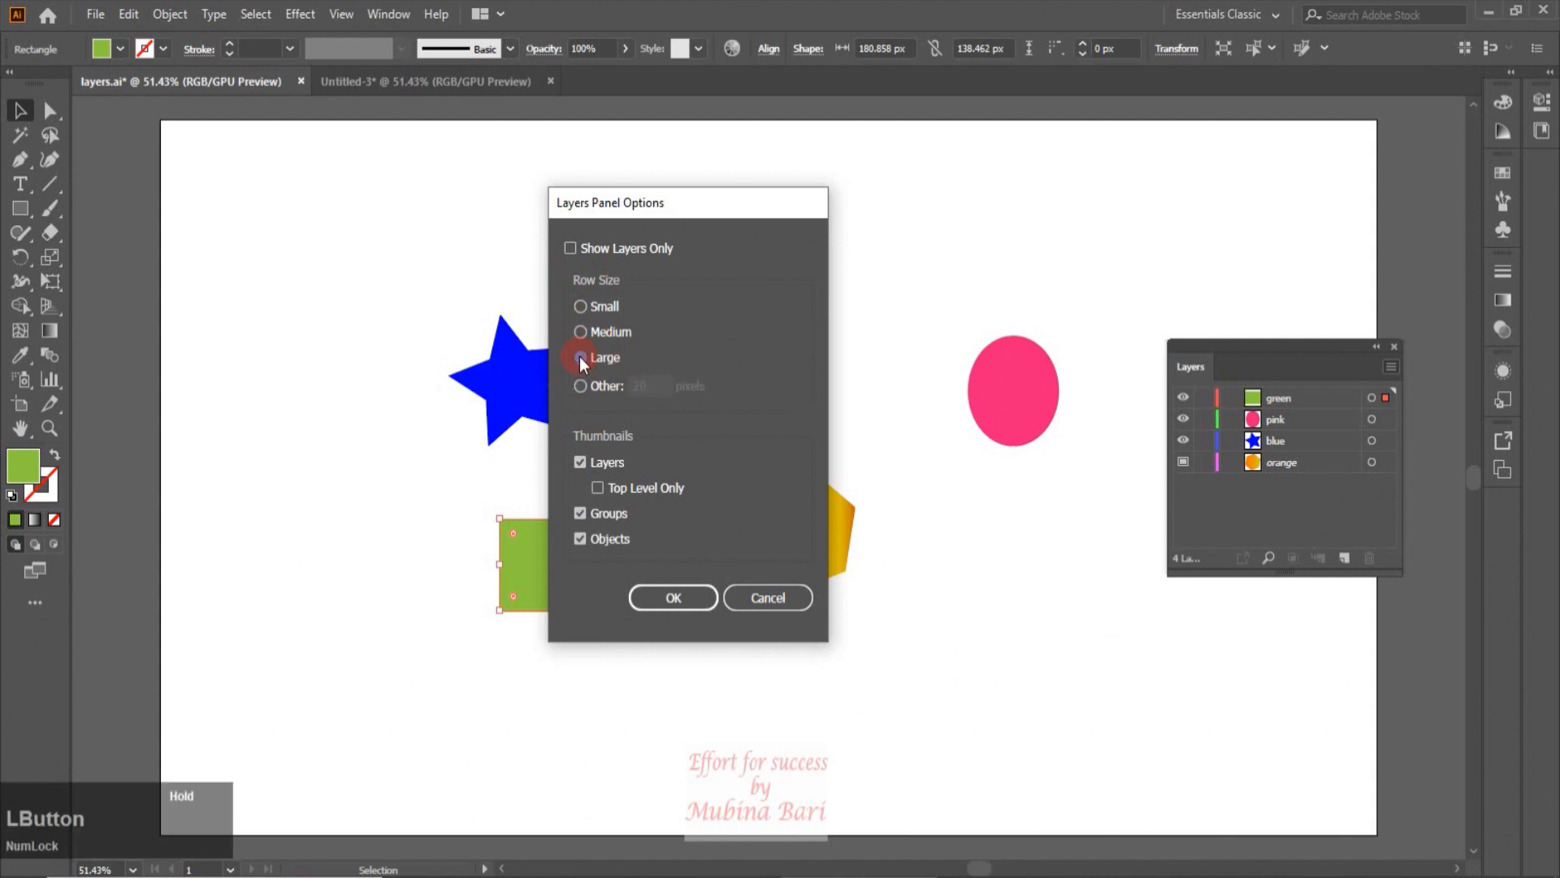
click(686, 598)
click(1332, 363)
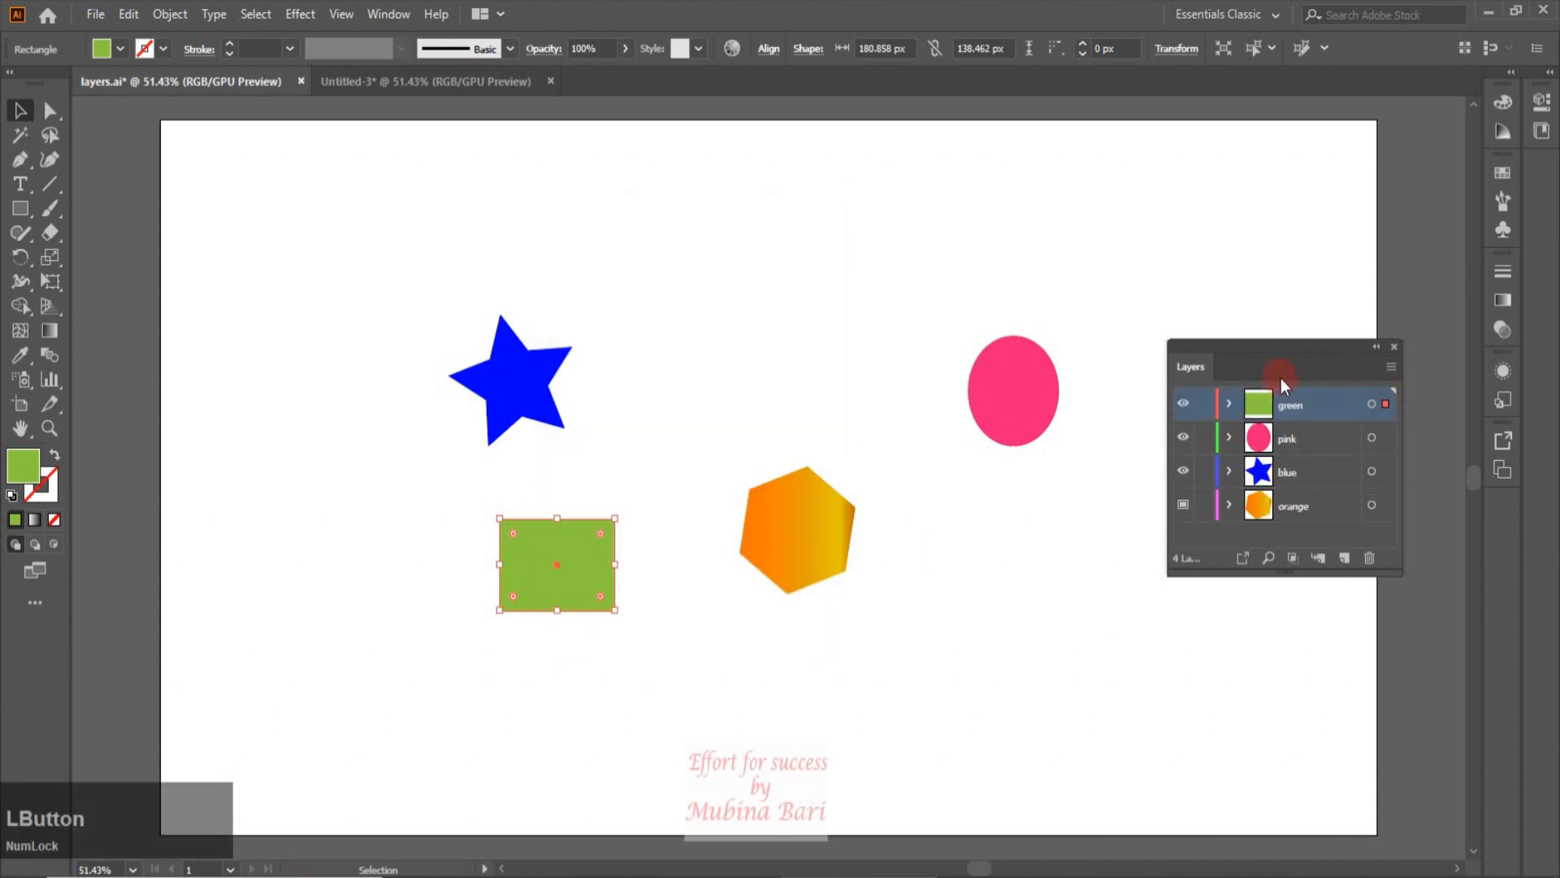
click(1227, 406)
click(1227, 408)
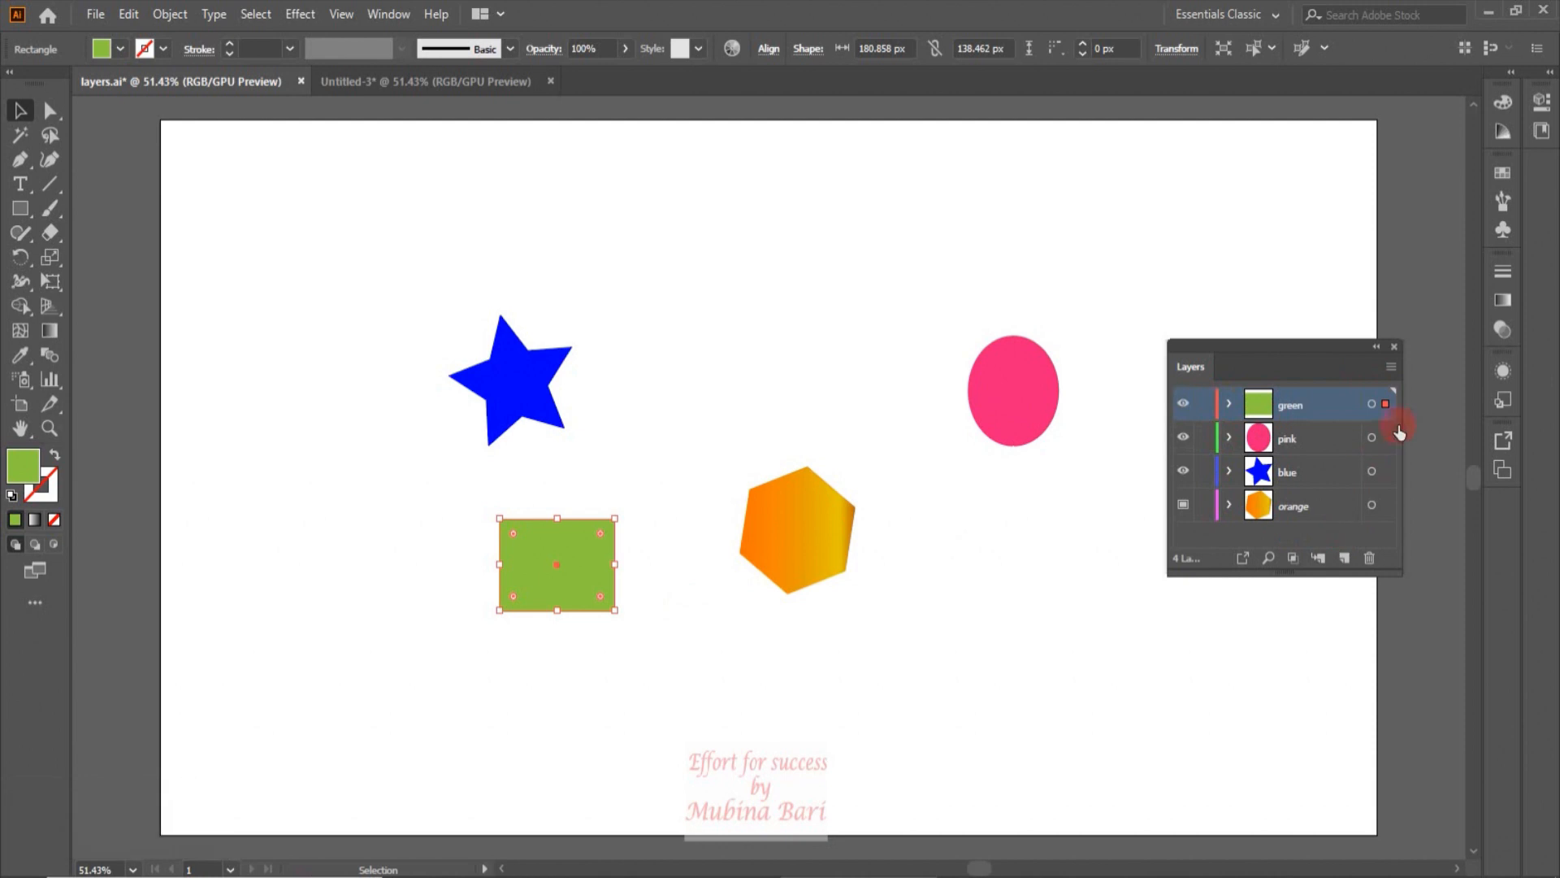
Try the Small, Medium and Large row sizes in the Layers panel options.
click(1388, 367)
click(1262, 851)
click(593, 309)
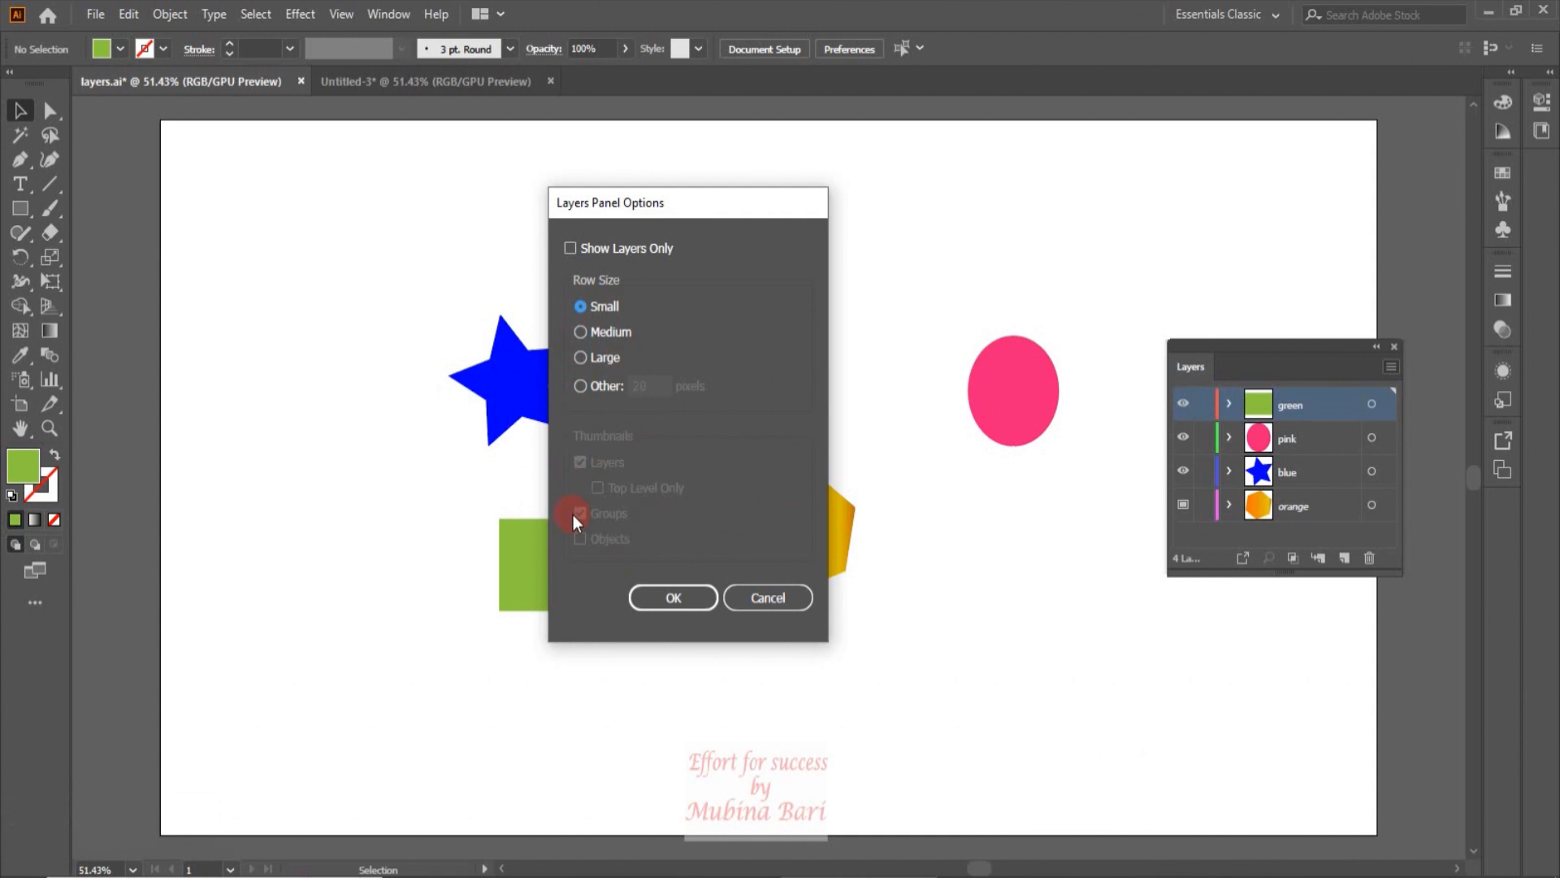
click(585, 333)
click(577, 360)
click(577, 387)
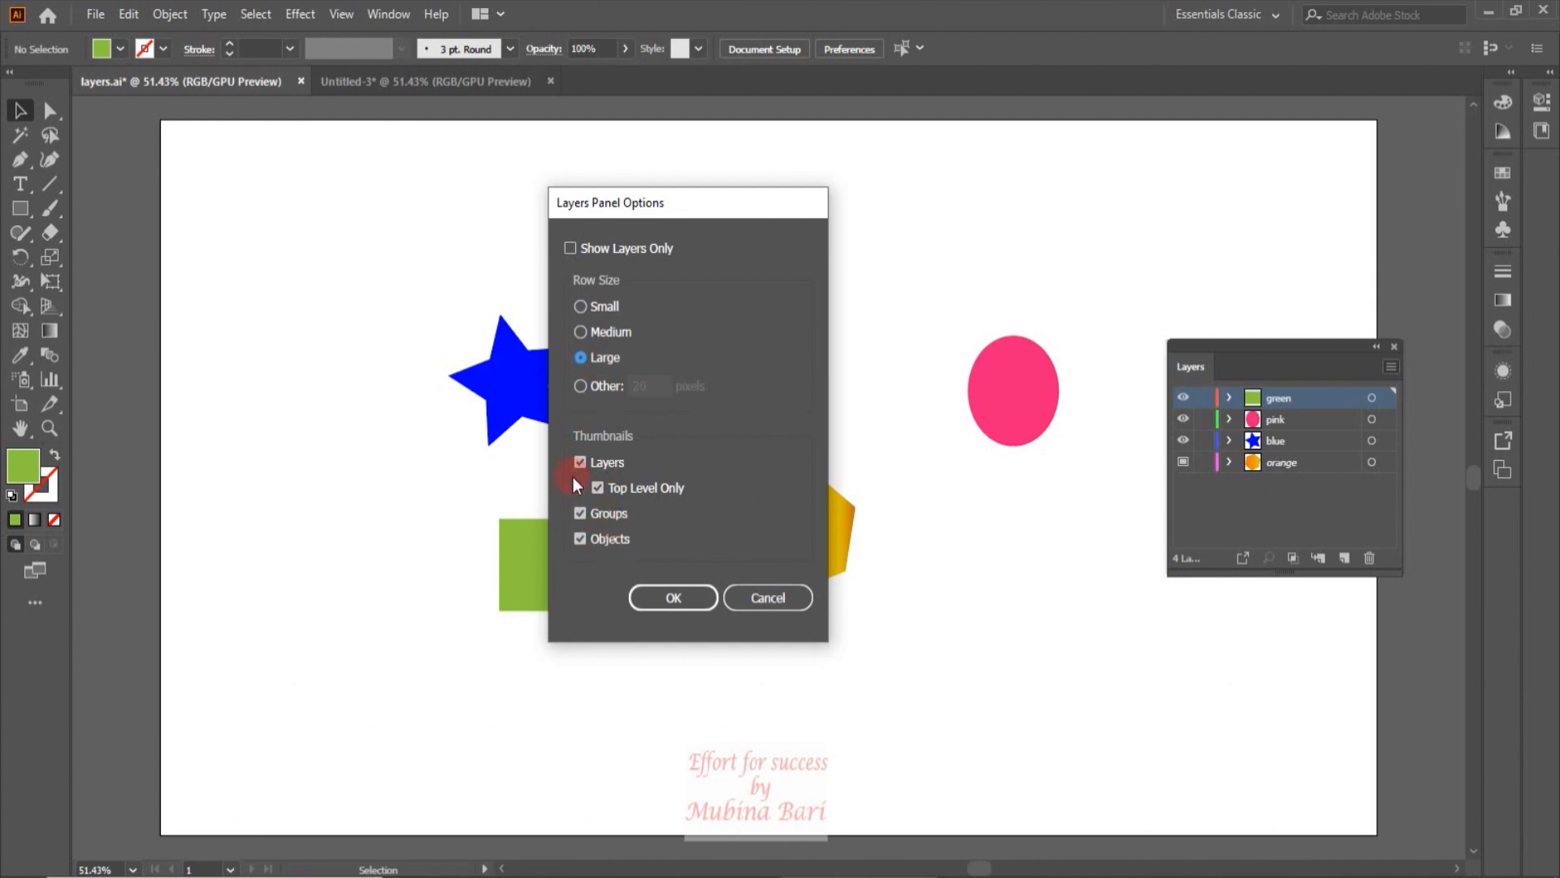
Set the Layers panel row size to Other, 50 pixels, and turn off the Top Level Only, Layers and Groups thumbnail options.
click(581, 387)
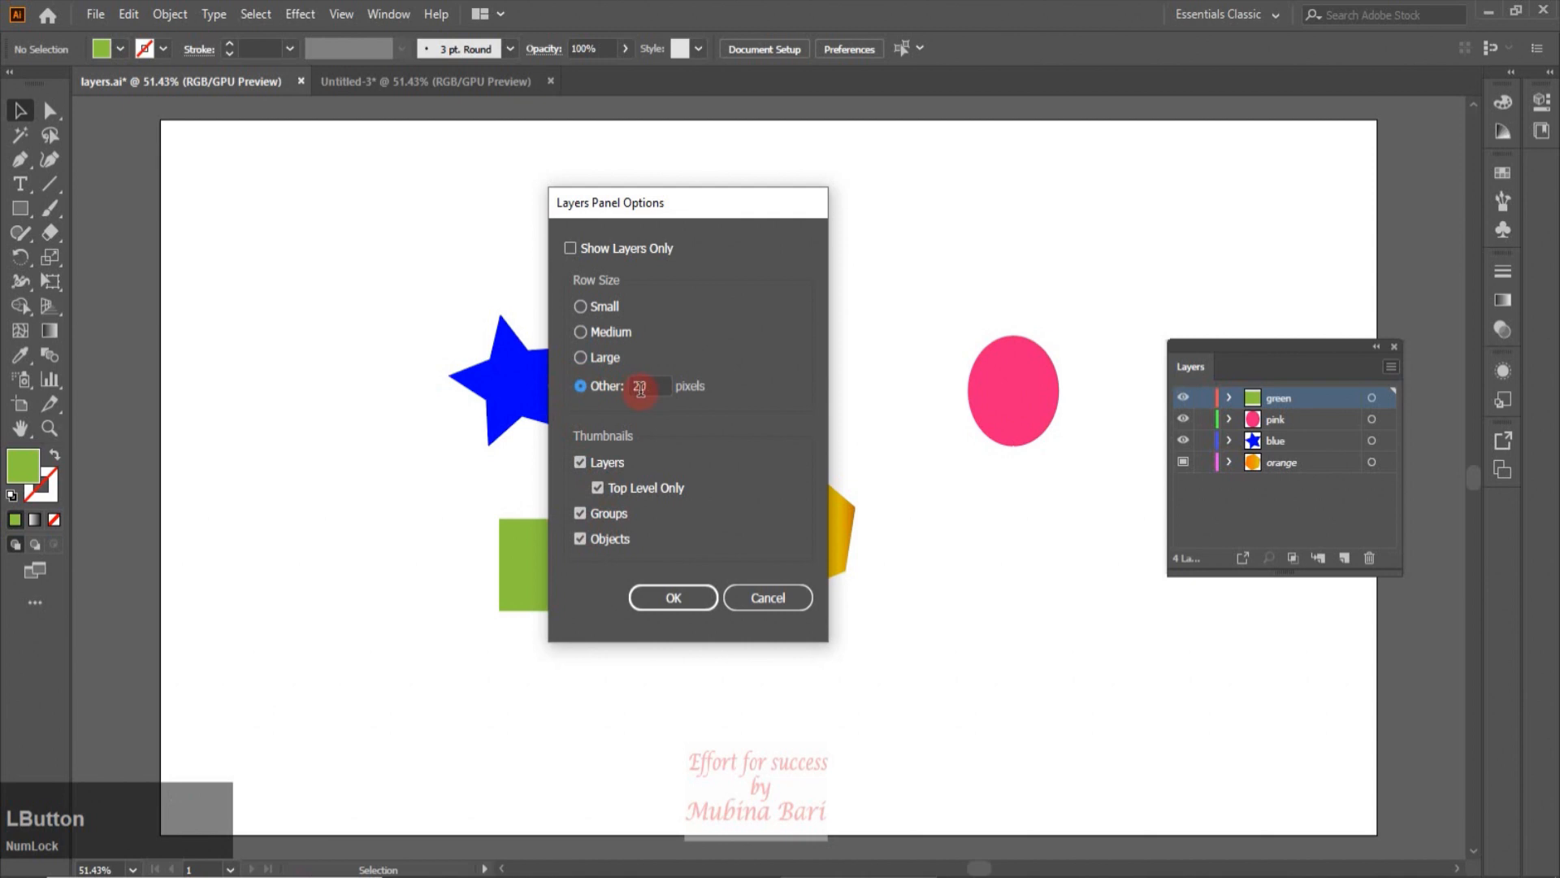
double_click(654, 387)
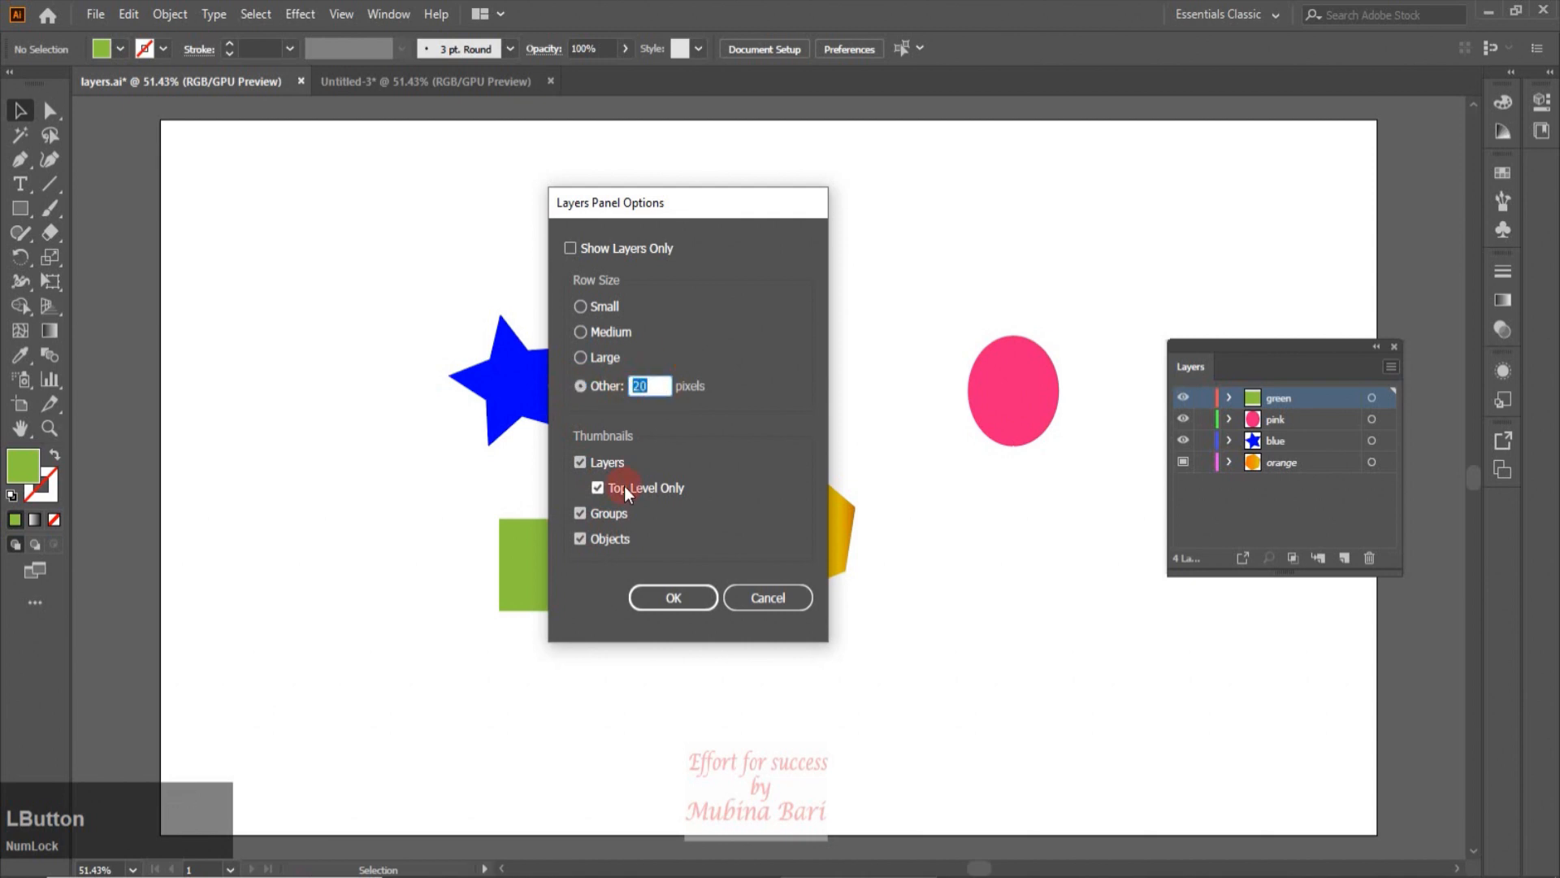
text(50)
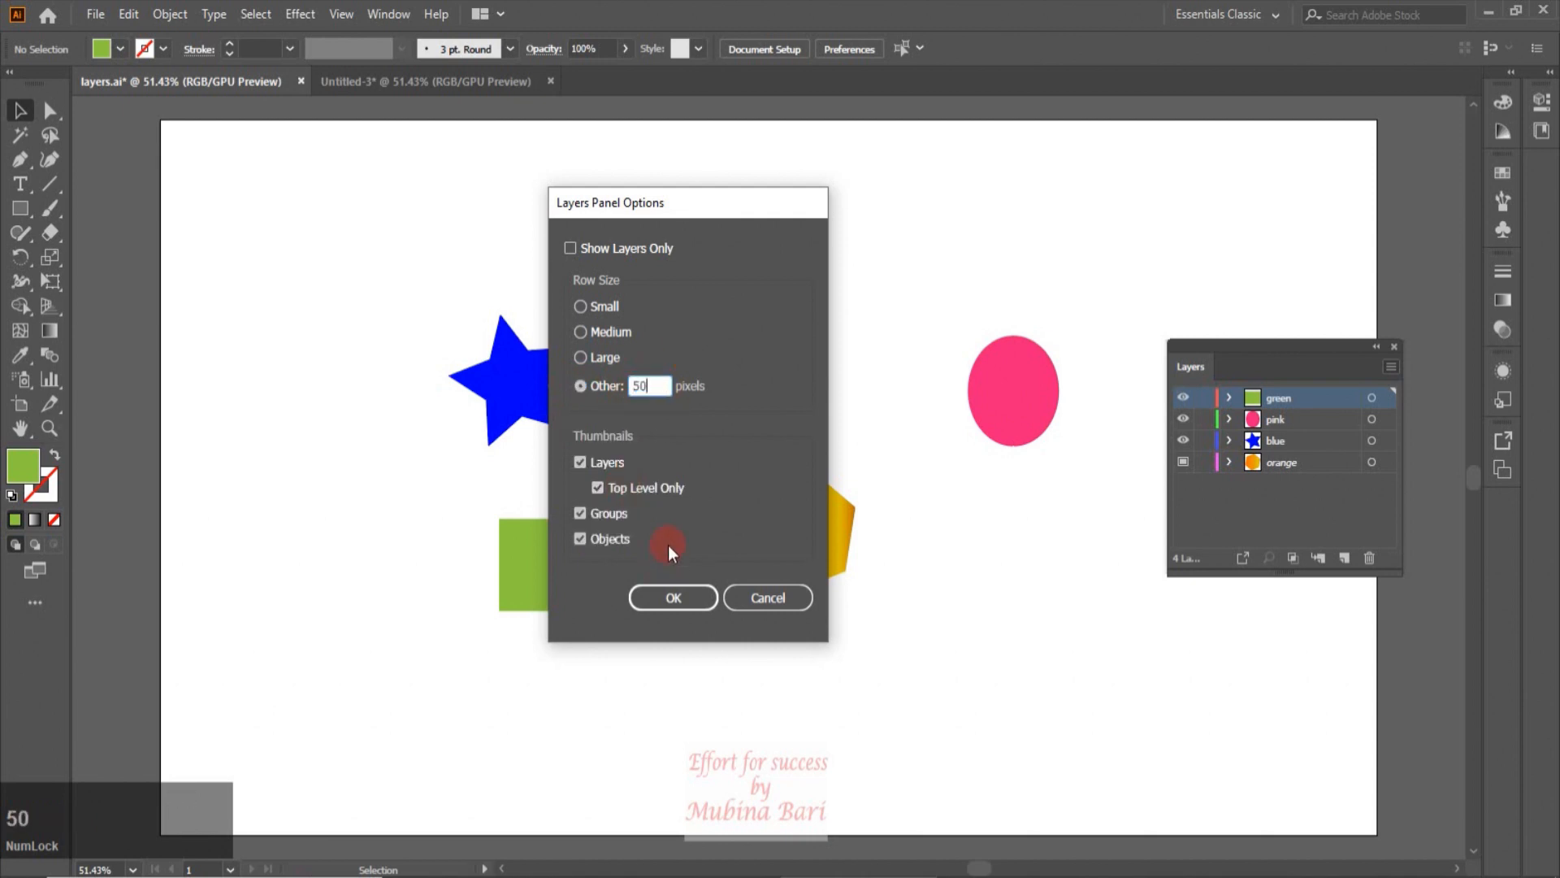
click(668, 547)
click(597, 487)
click(580, 461)
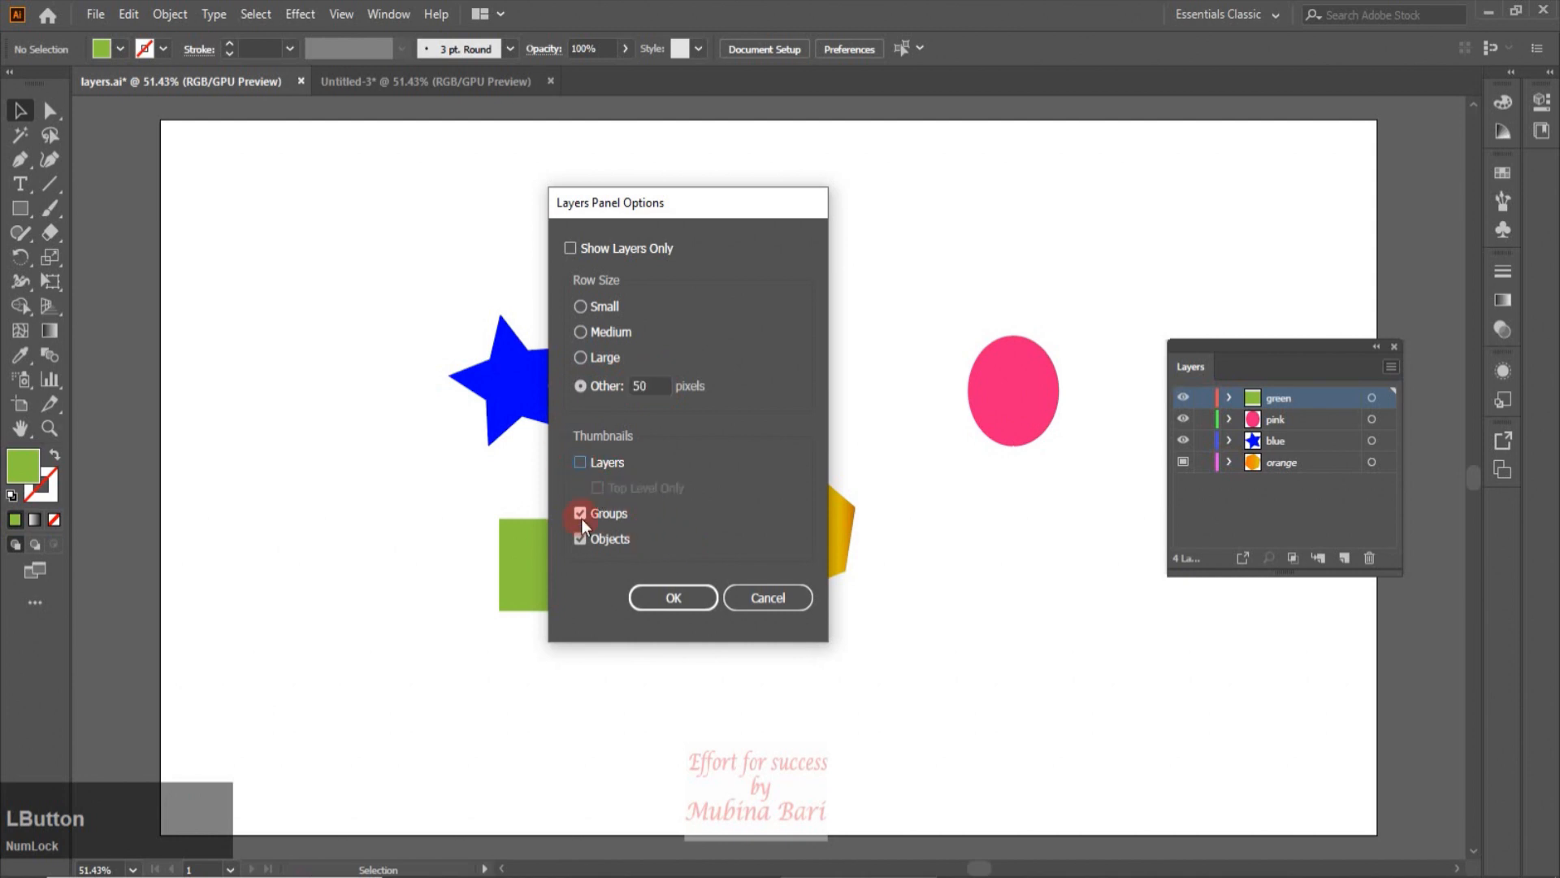
click(582, 517)
click(673, 599)
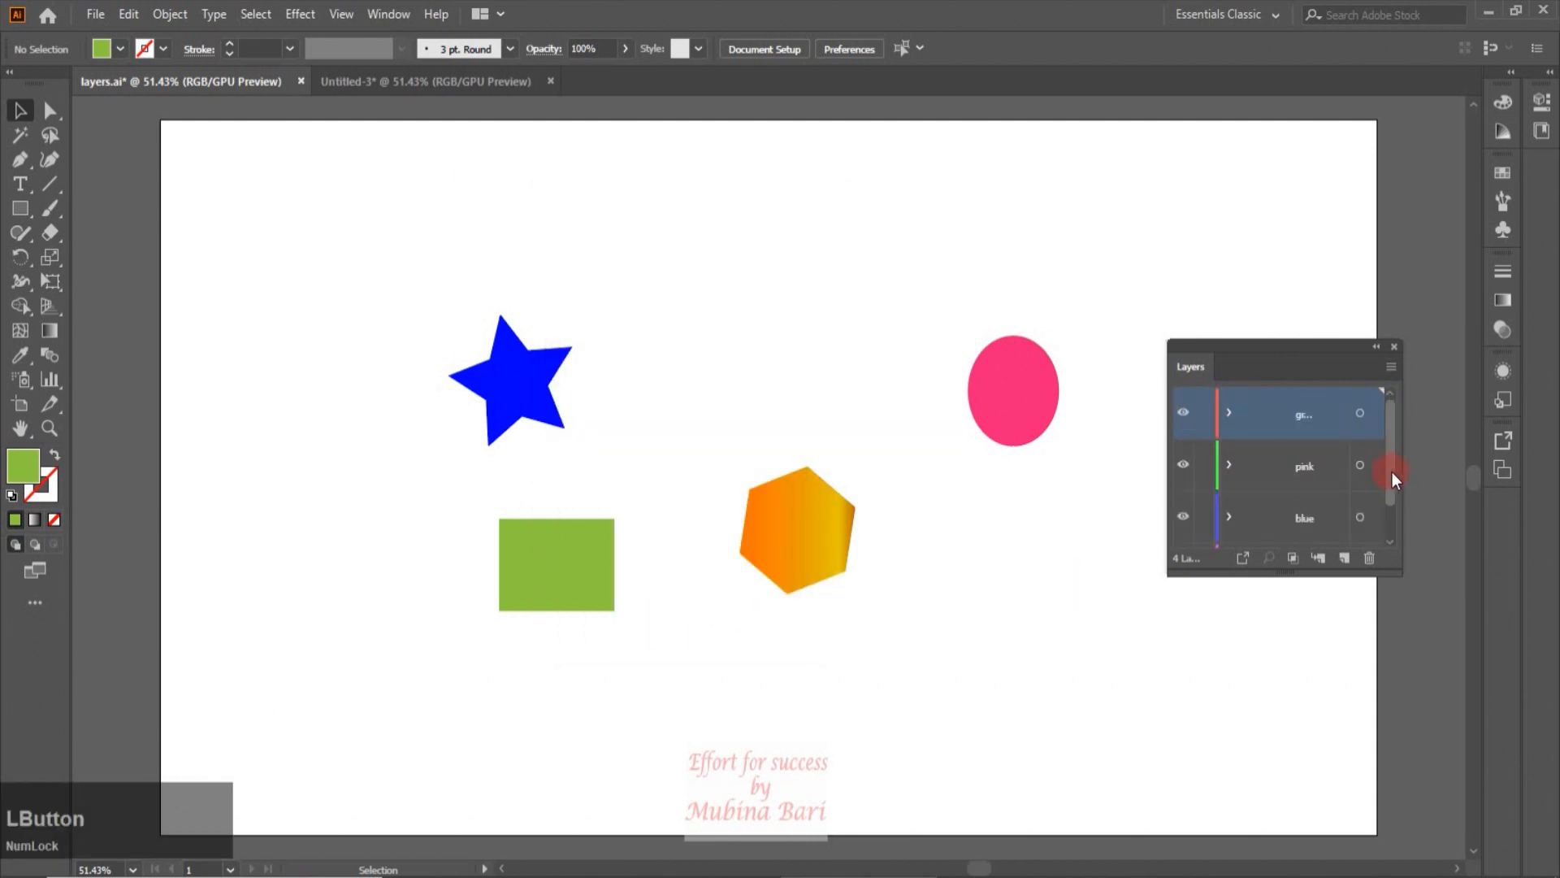
drag(1393, 453, 1376, 522)
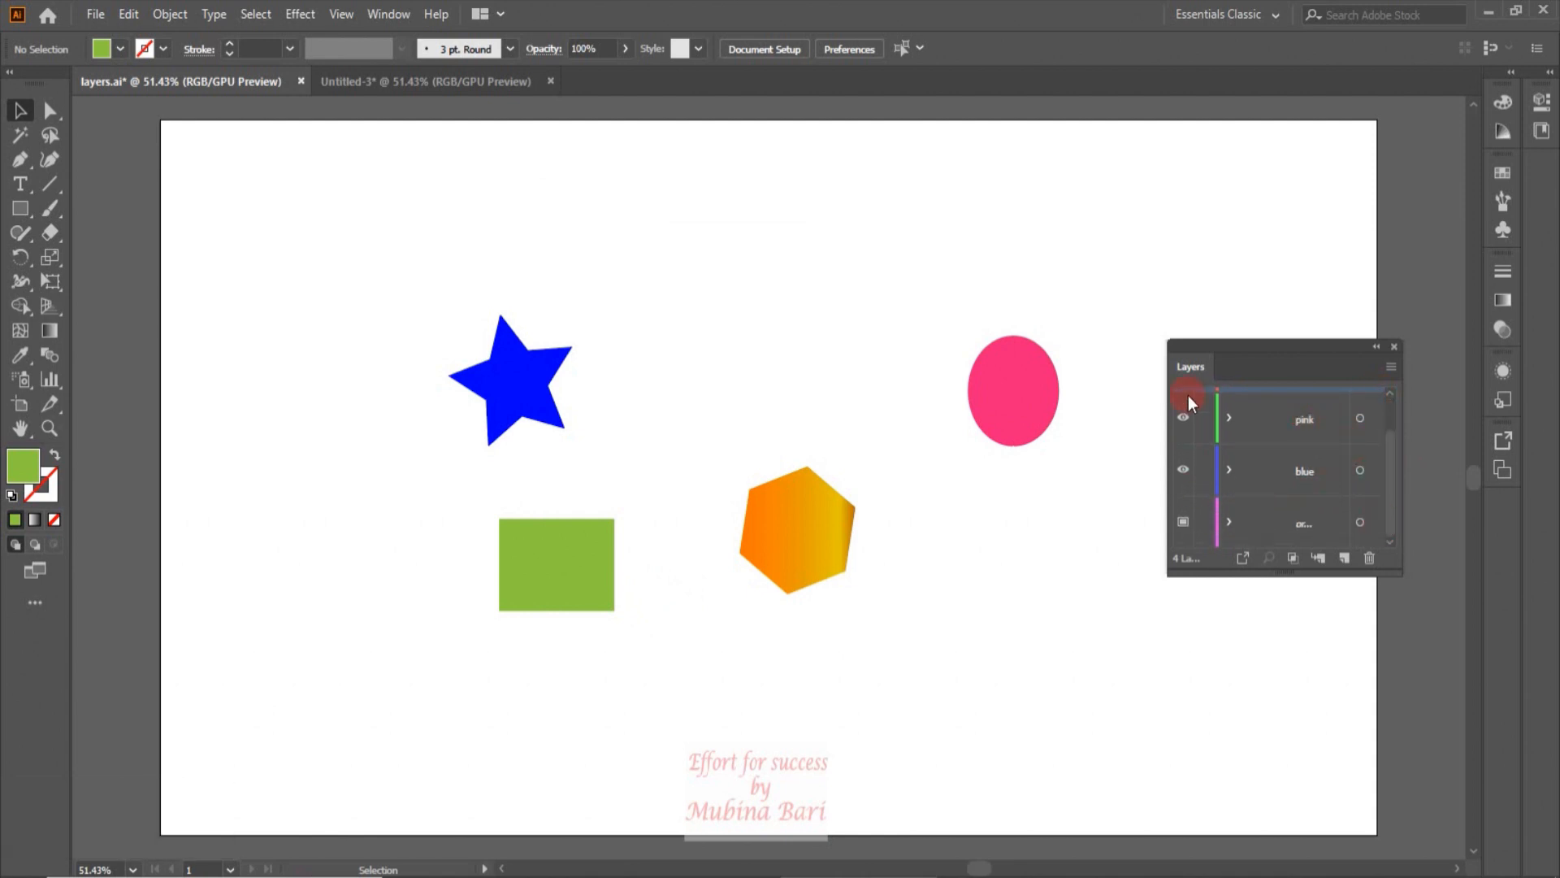
Turn the Groups thumbnails back on in the Layers panel options.
click(1387, 363)
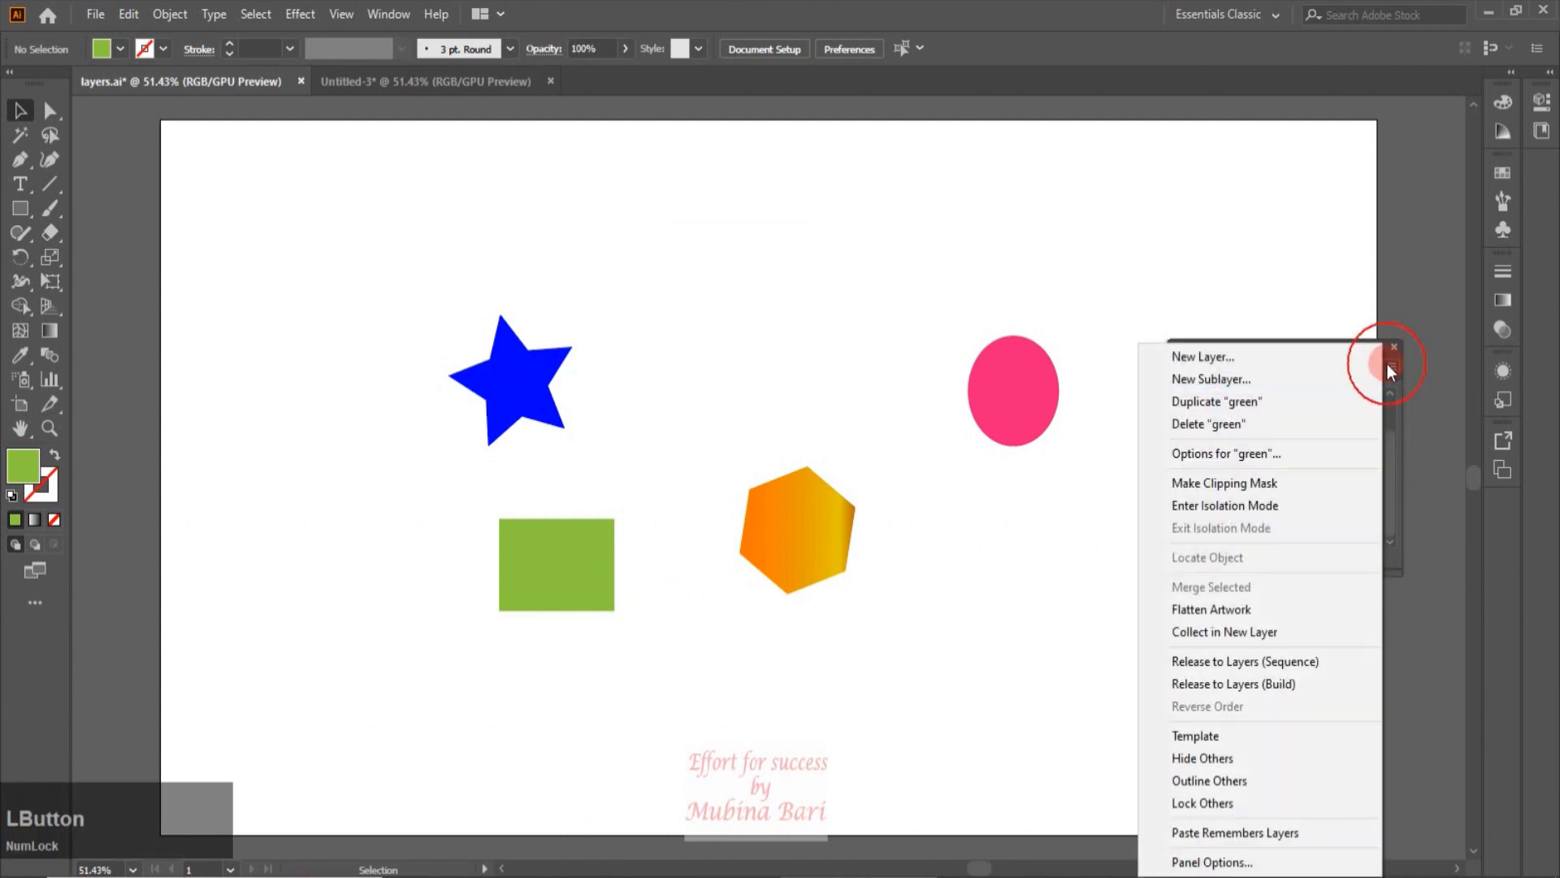
click(1213, 863)
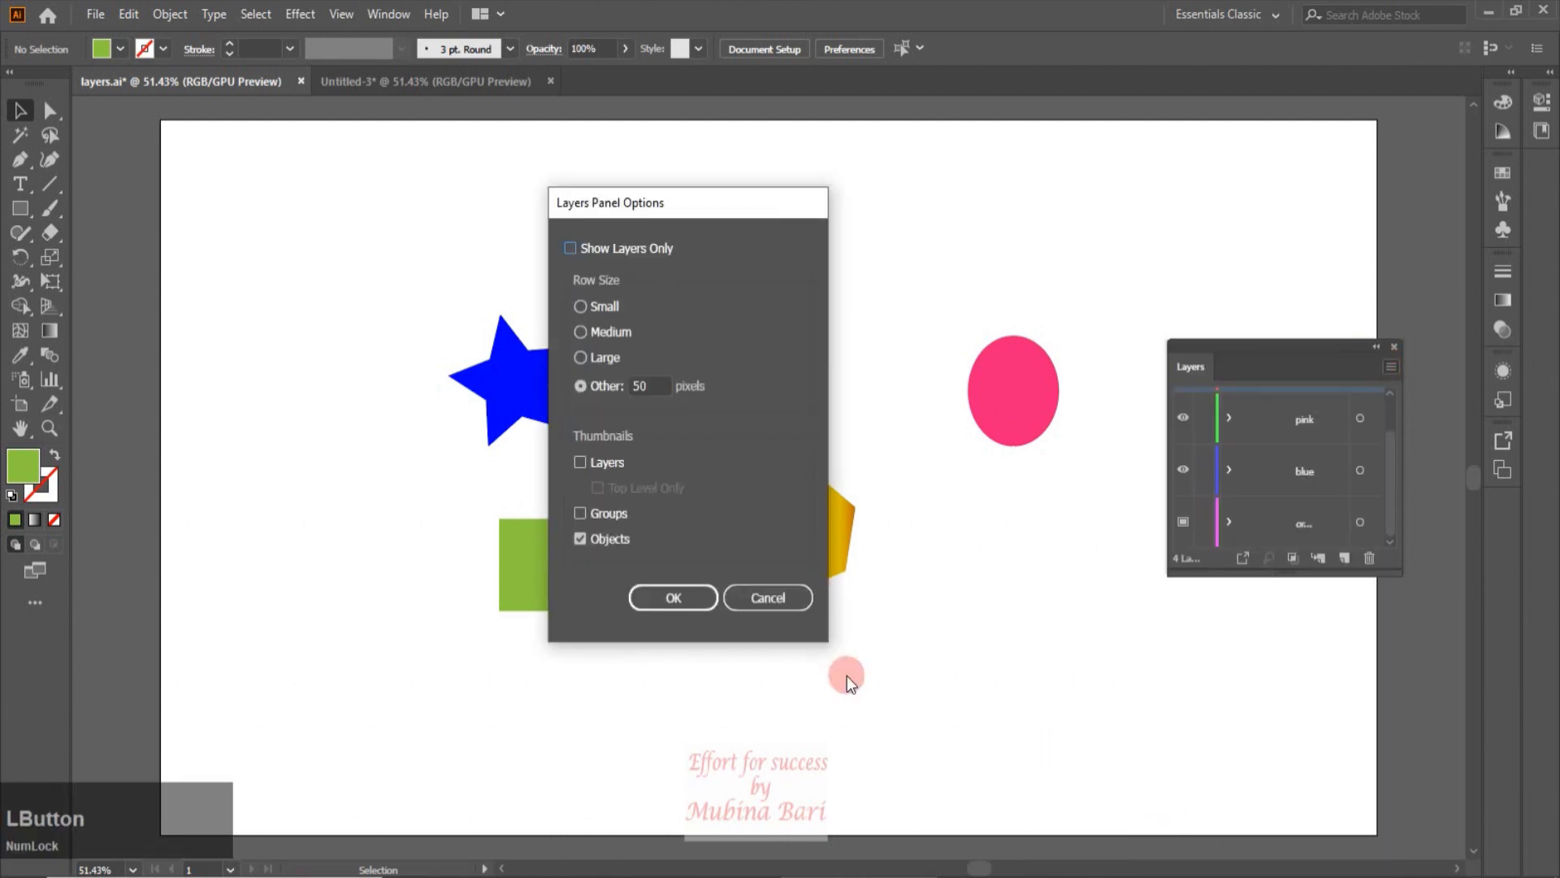
click(582, 513)
click(661, 599)
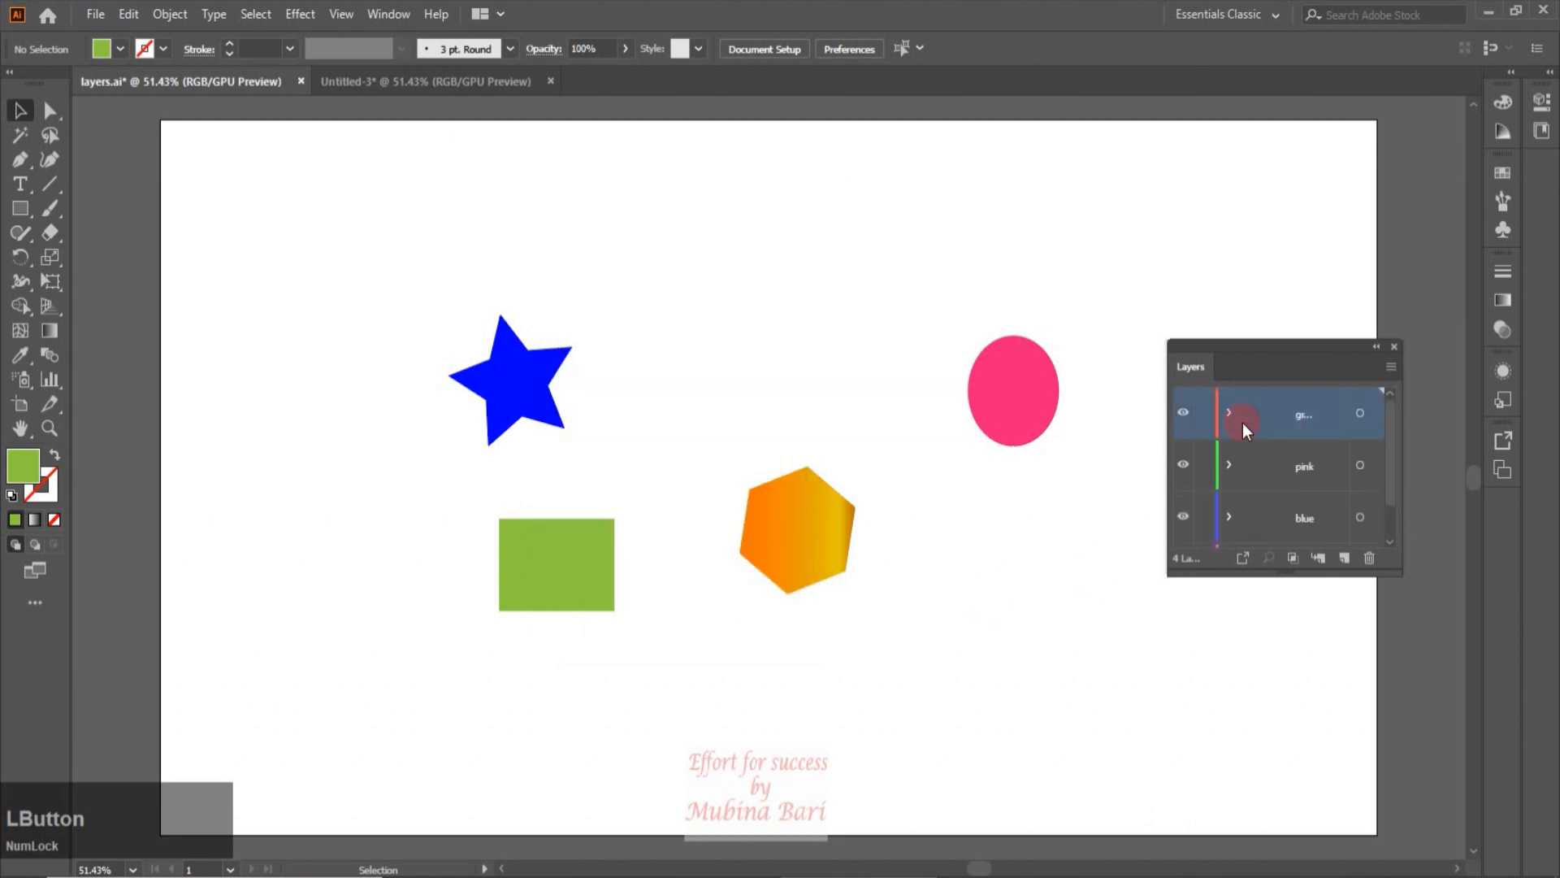
Turn the Layers thumbnails back on in the Layers panel options.
click(1391, 368)
click(1240, 850)
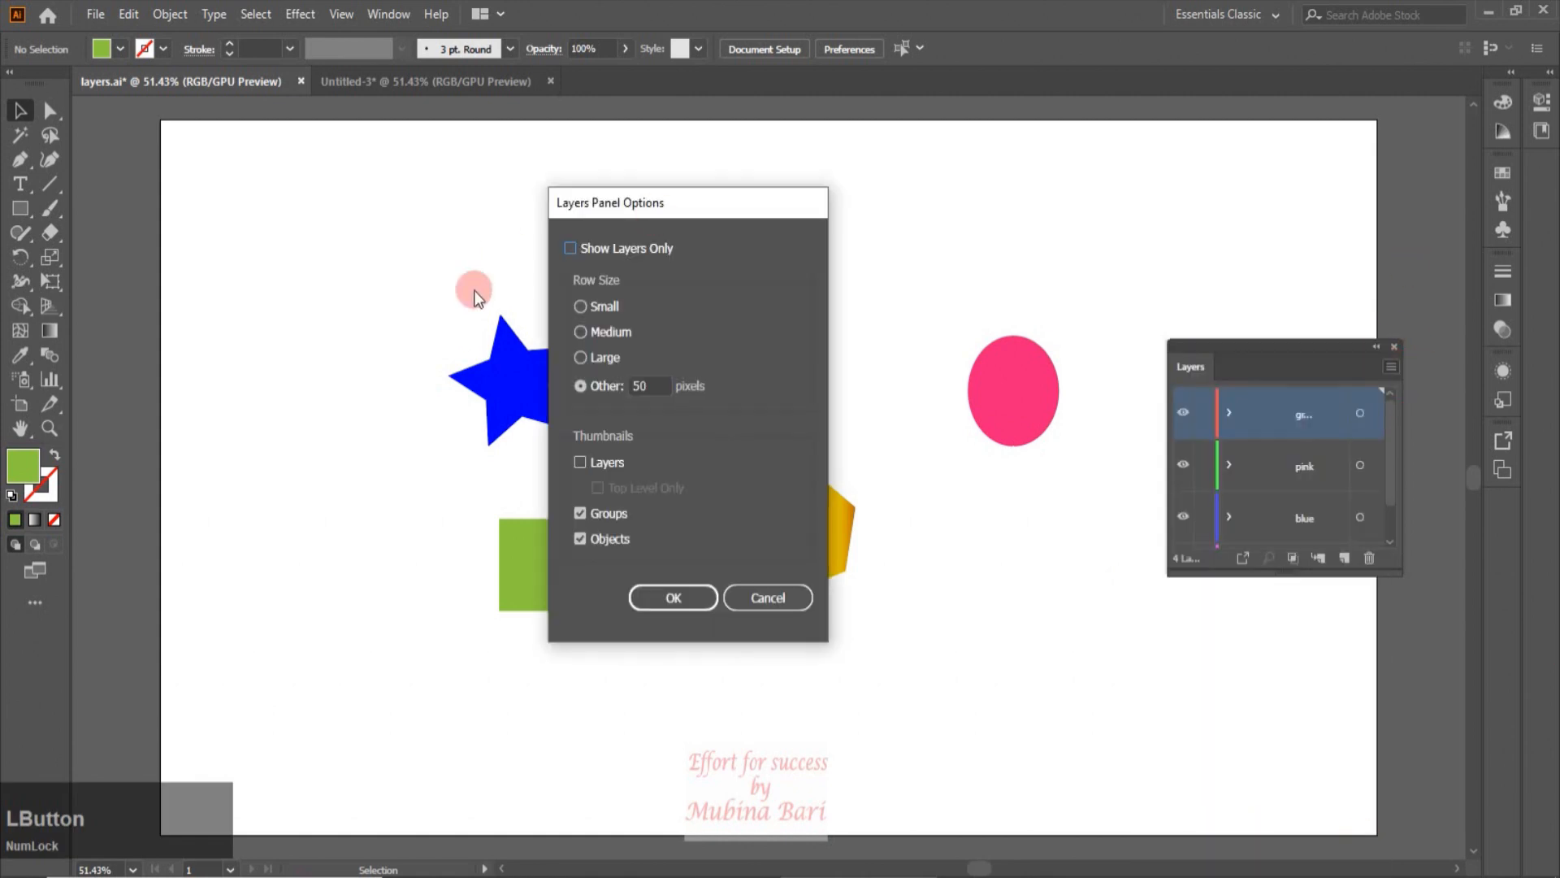
click(580, 462)
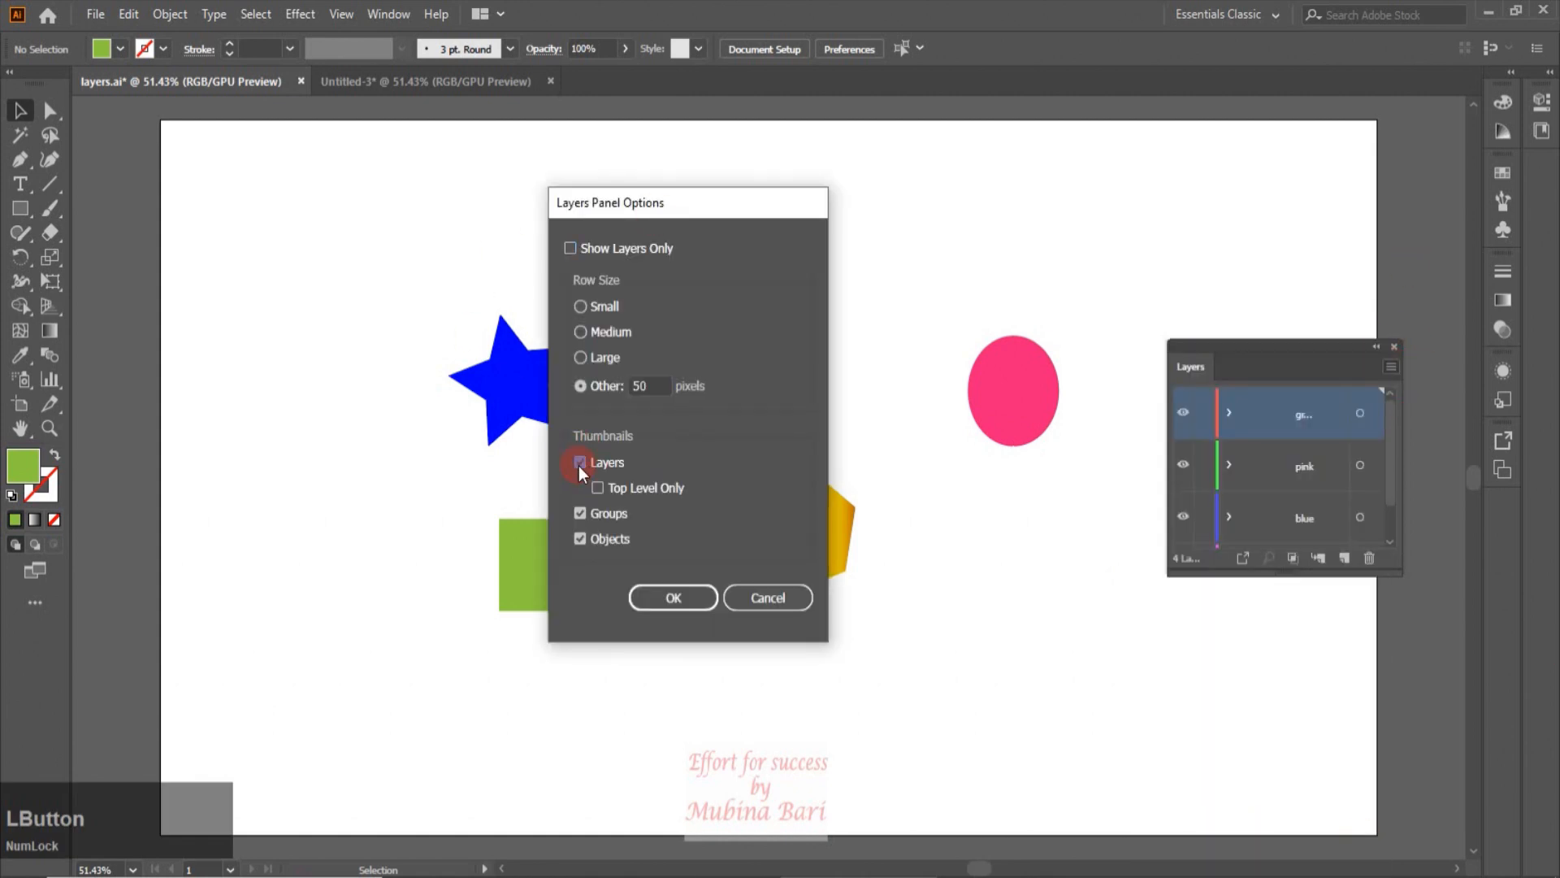
click(676, 599)
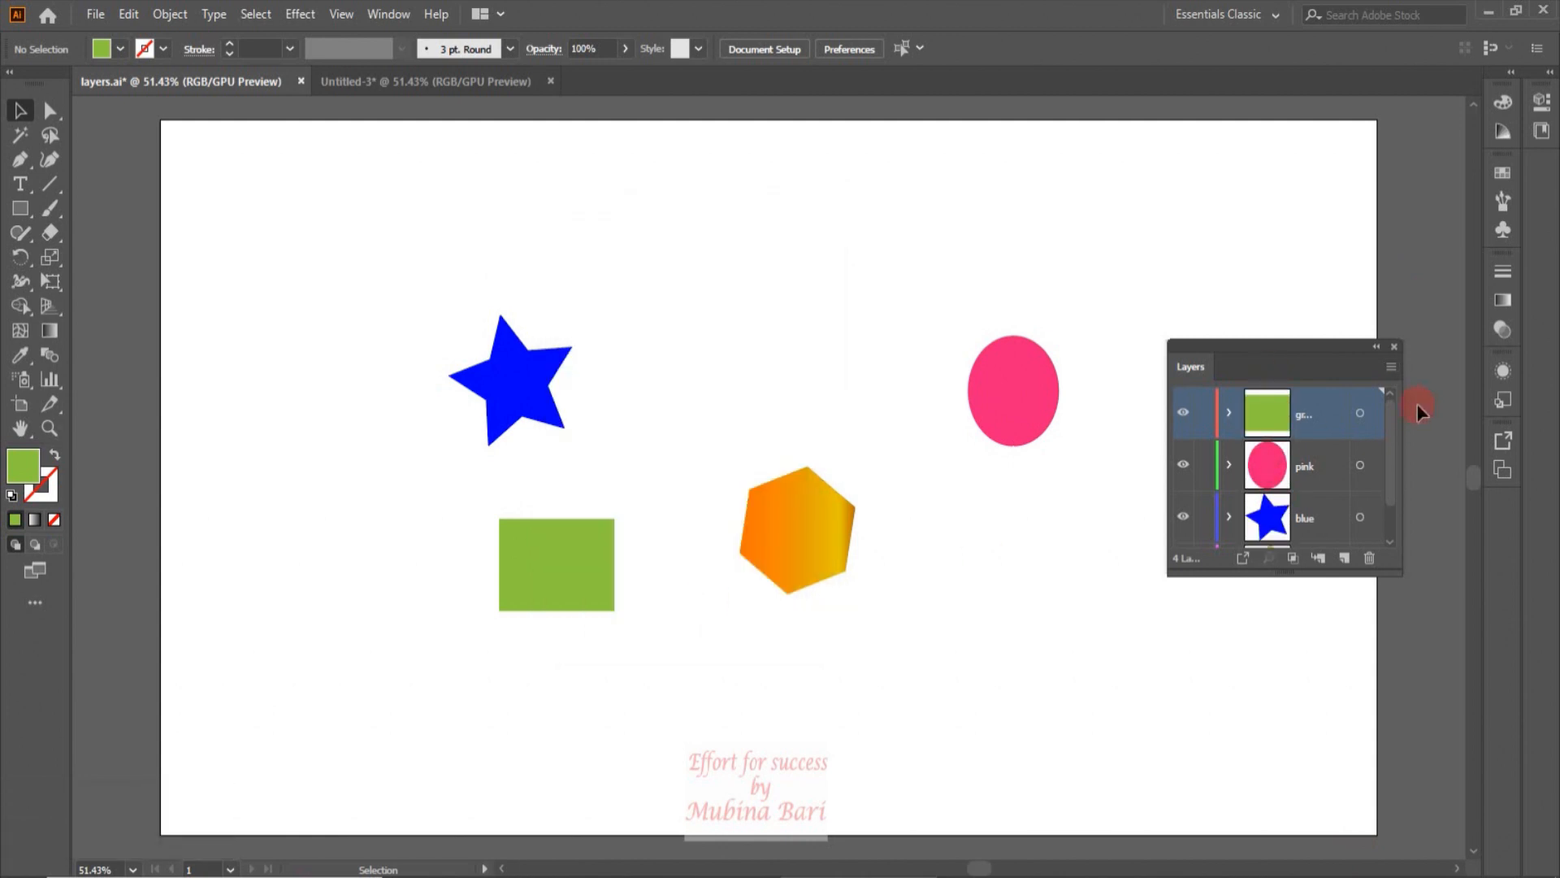
Set the Layers panel row size back to Medium.
click(1389, 369)
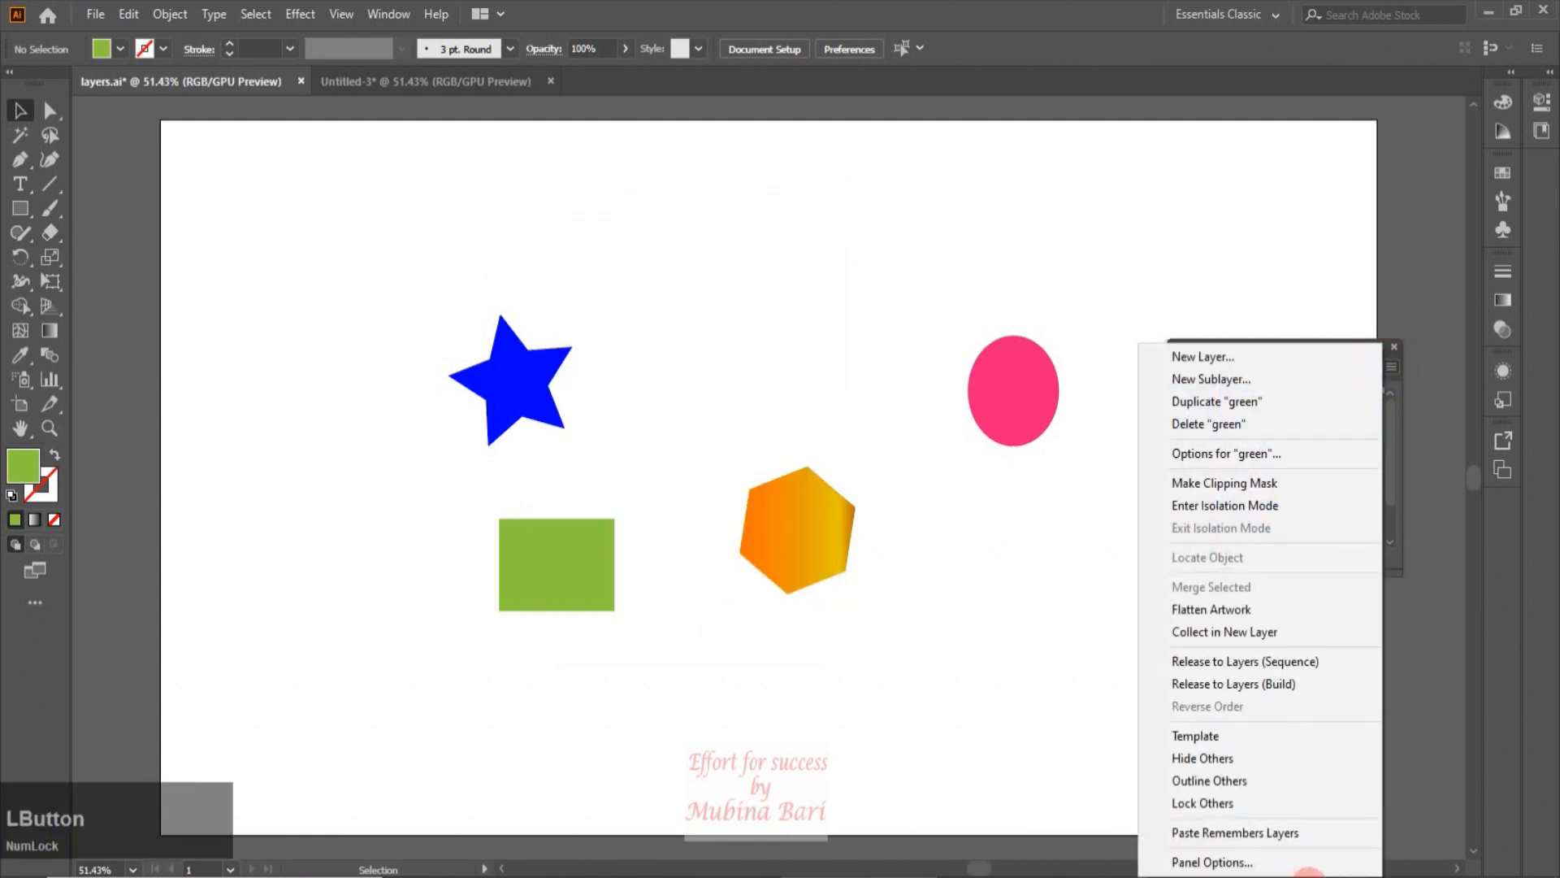
click(1220, 863)
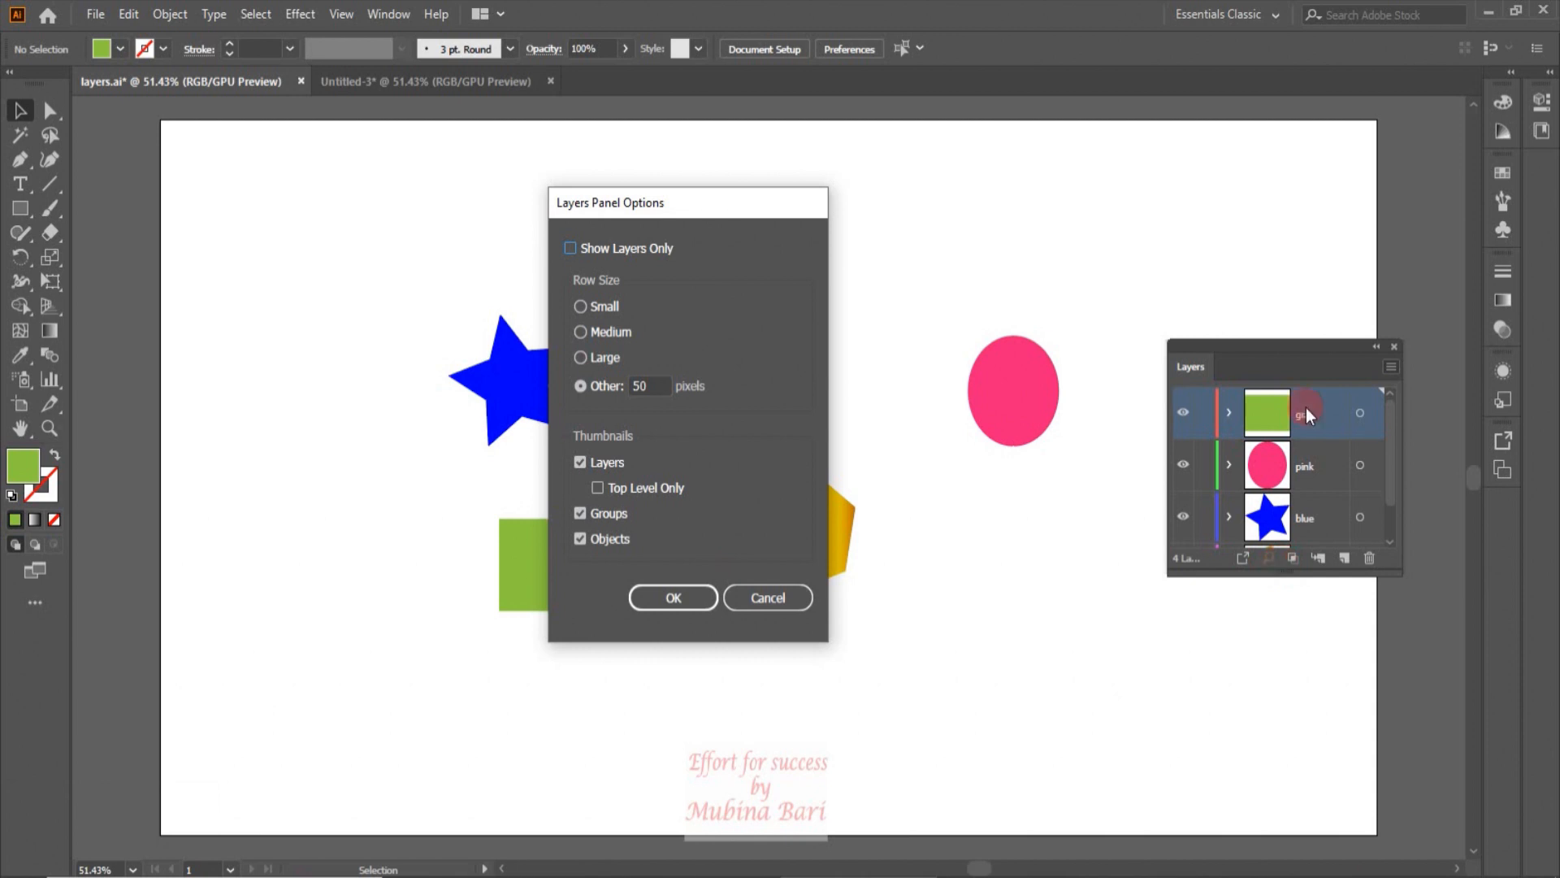
click(582, 328)
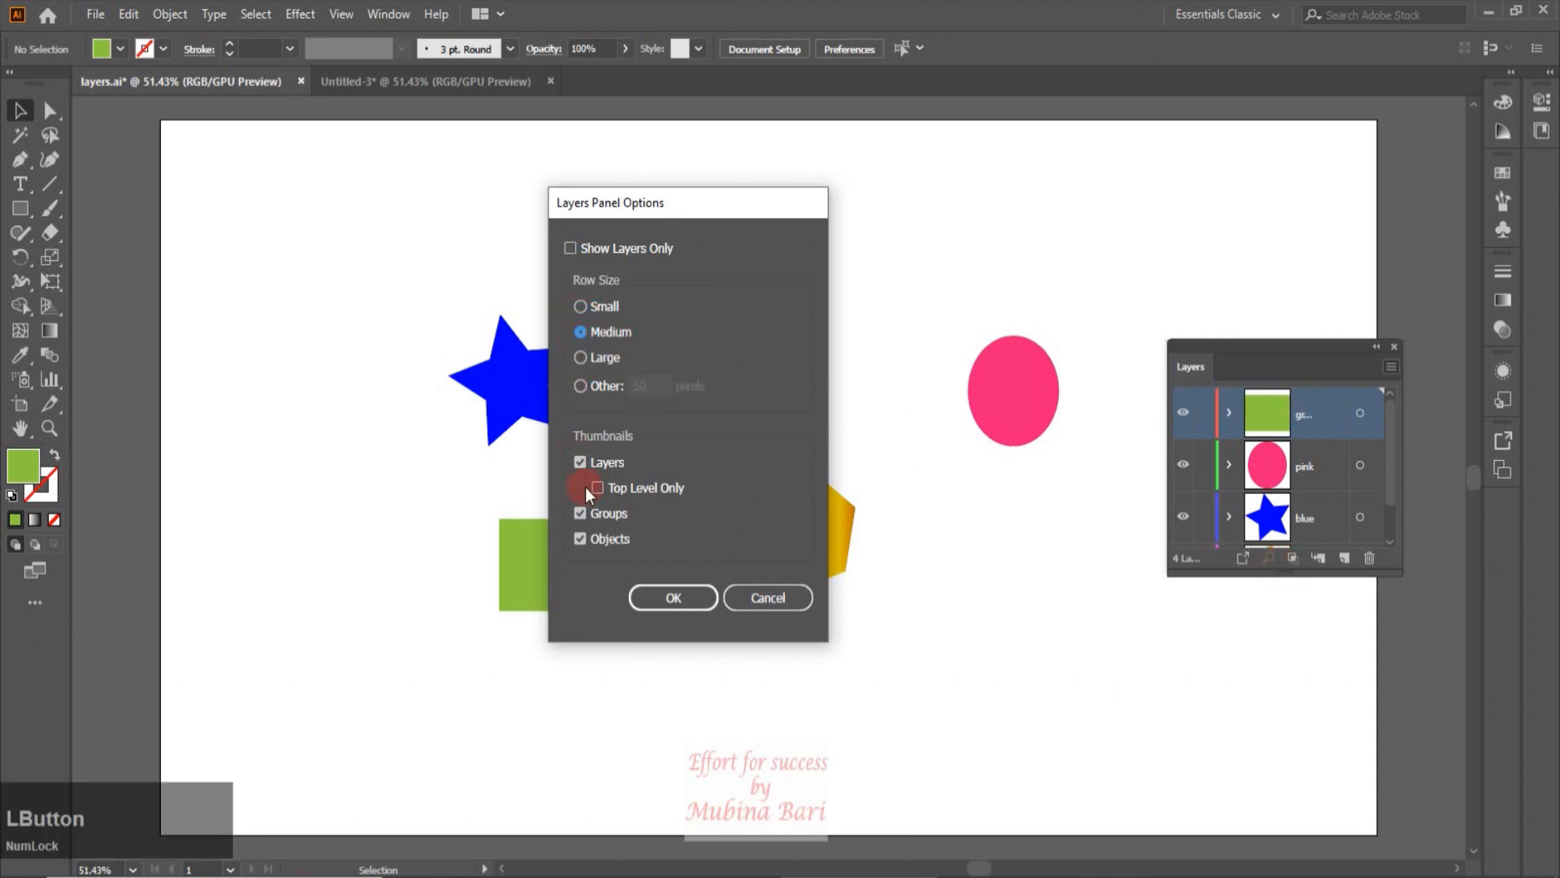
click(648, 594)
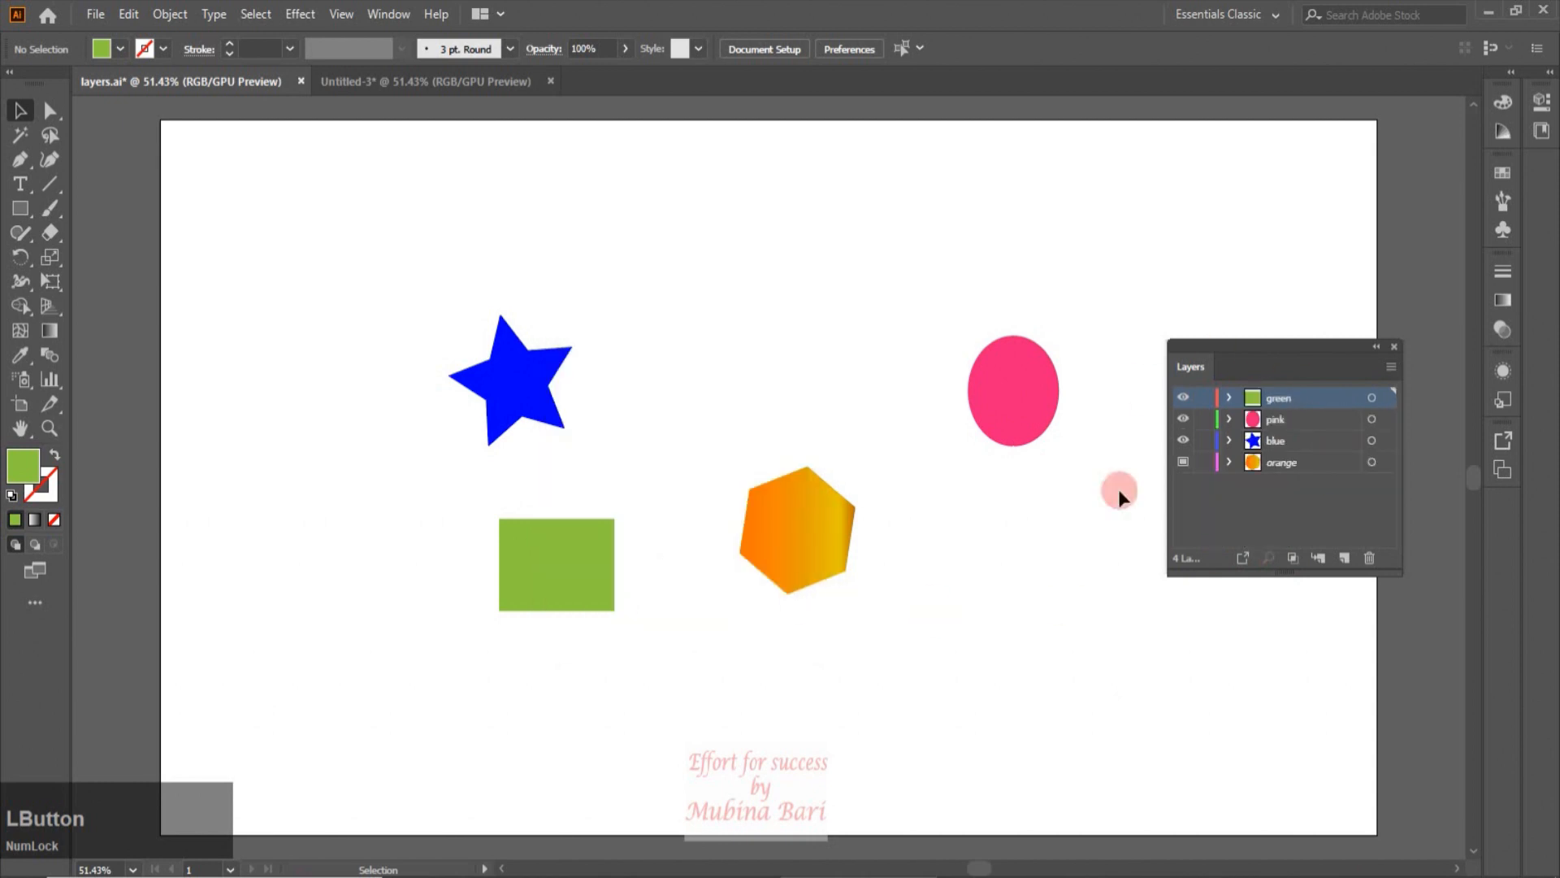